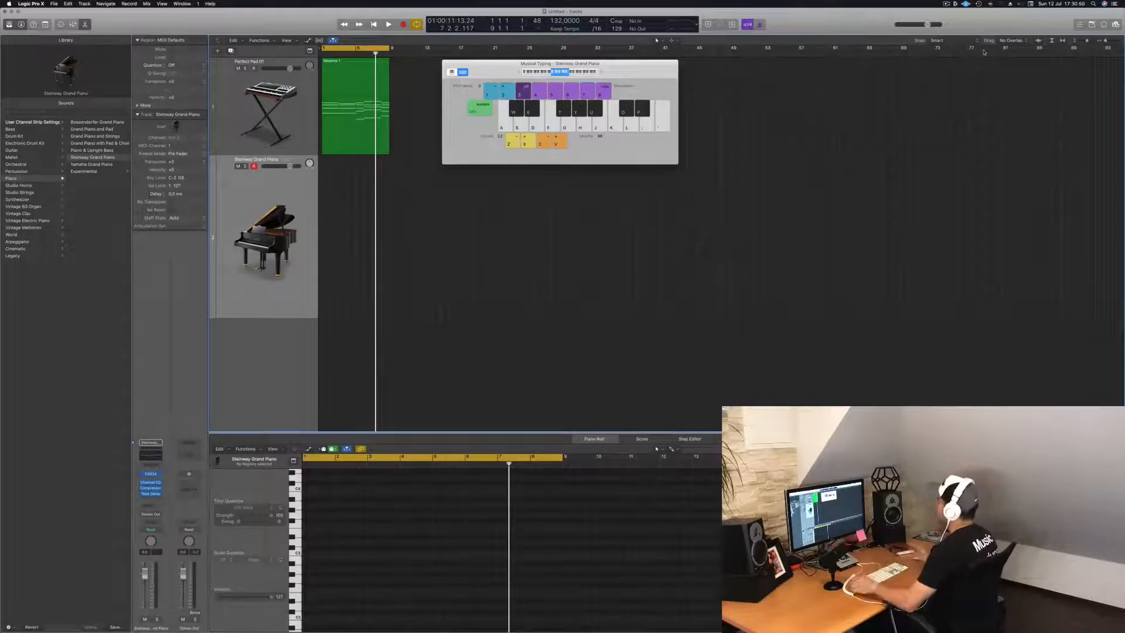
Step: Play back the pad chord region, keeping the Musical Typing window clear of it
left_click_drag(489, 68, 543, 97)
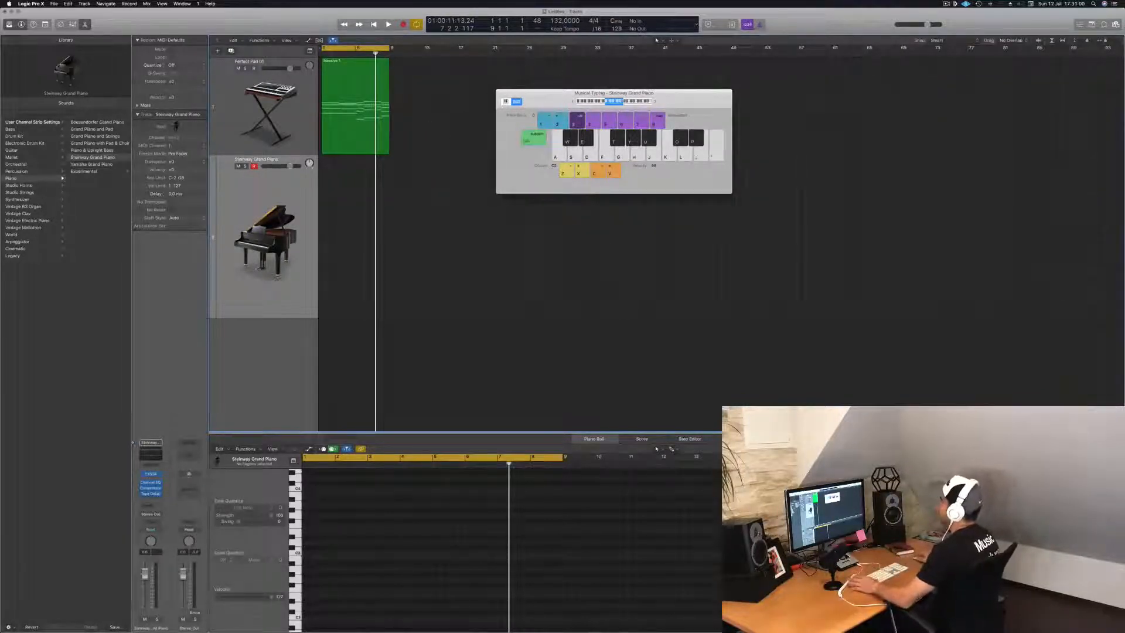
left_click(348, 78)
left_click(422, 107)
left_click(353, 92)
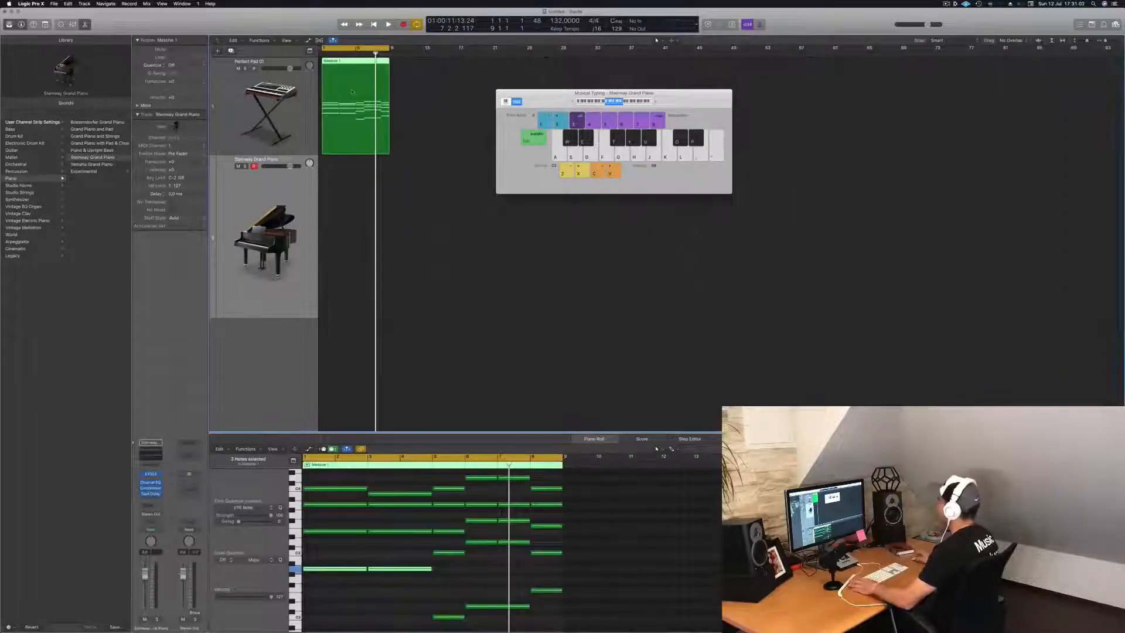
left_click(426, 124)
left_click_drag(530, 97, 599, 100)
key("space")
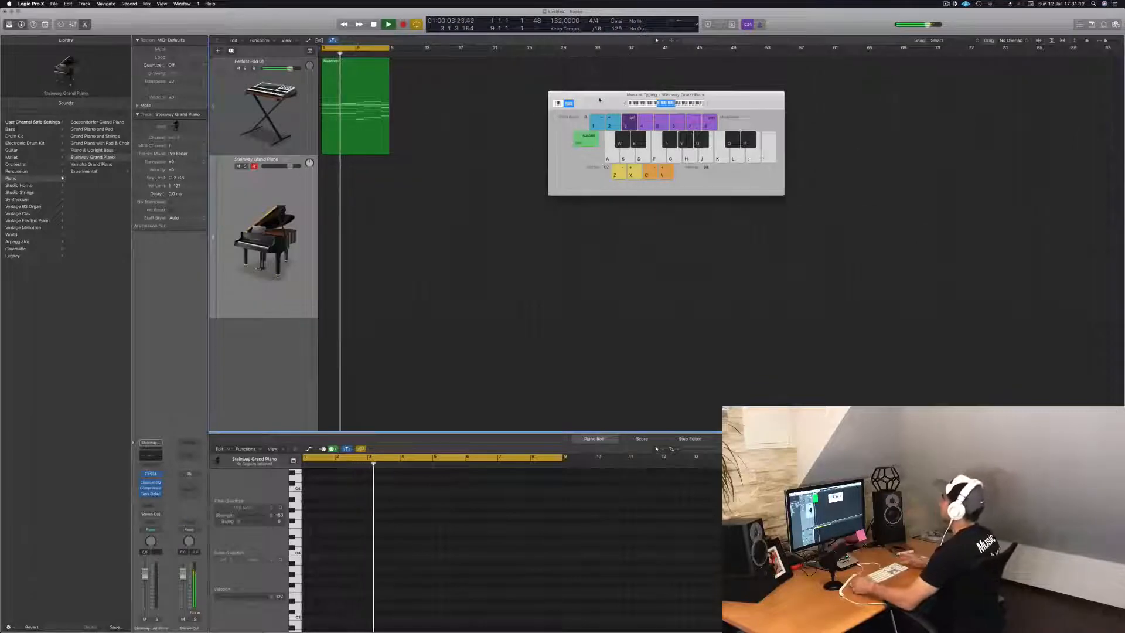
left_click_drag(593, 104, 675, 149)
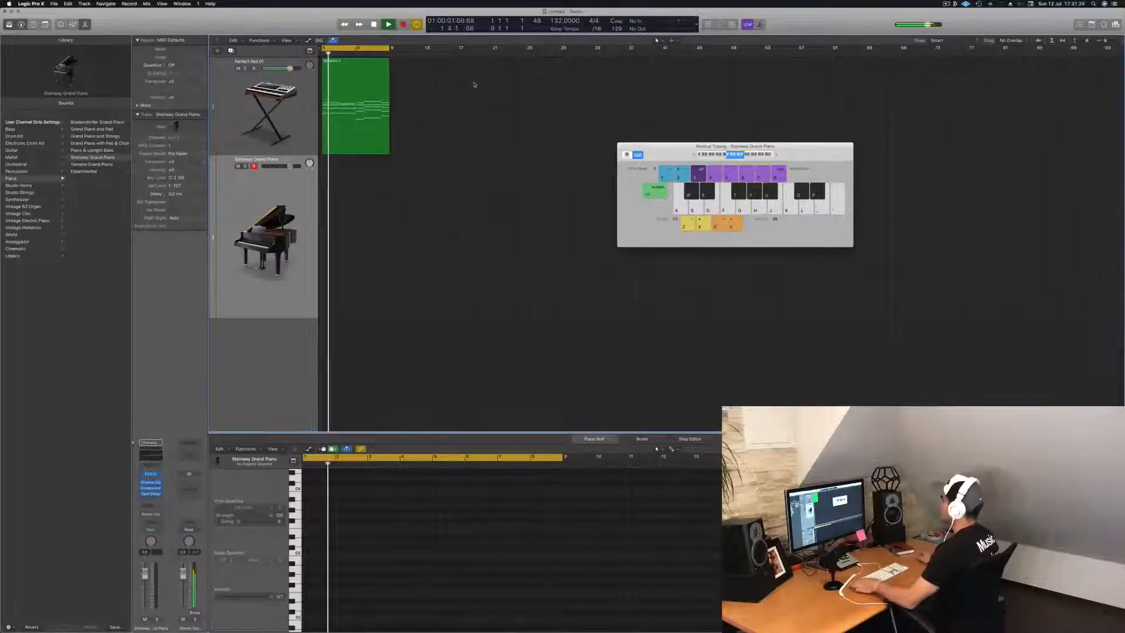
key("space")
Step: Remove the bar 7 chord from the pad region and lengthen the final chord to fill bars 7 and 8
left_click(346, 66)
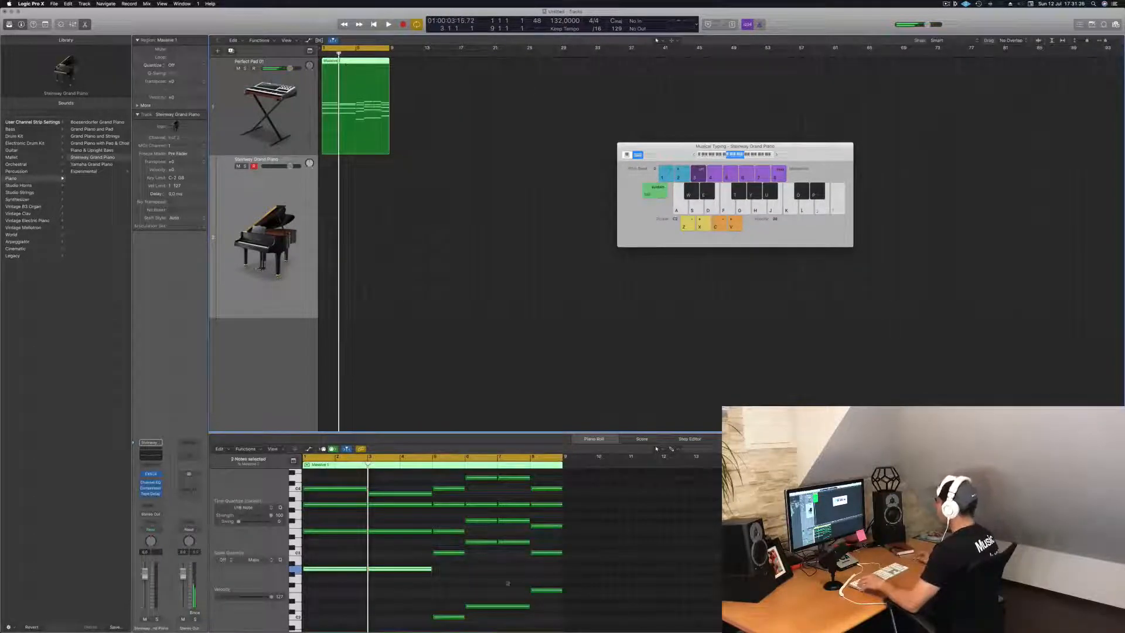
scroll(508, 590, "down", 4)
left_click_drag(518, 499, 502, 578)
left_click(514, 564)
left_click_drag(520, 488, 523, 562)
key("Delete")
mouse_move(548, 504)
left_mouse_down()
mouse_move(516, 507)
mouse_move(568, 503)
left_mouse_up()
Step: Listen to the edited chord loop, moving the Musical Typing window further out of the way
key("space")
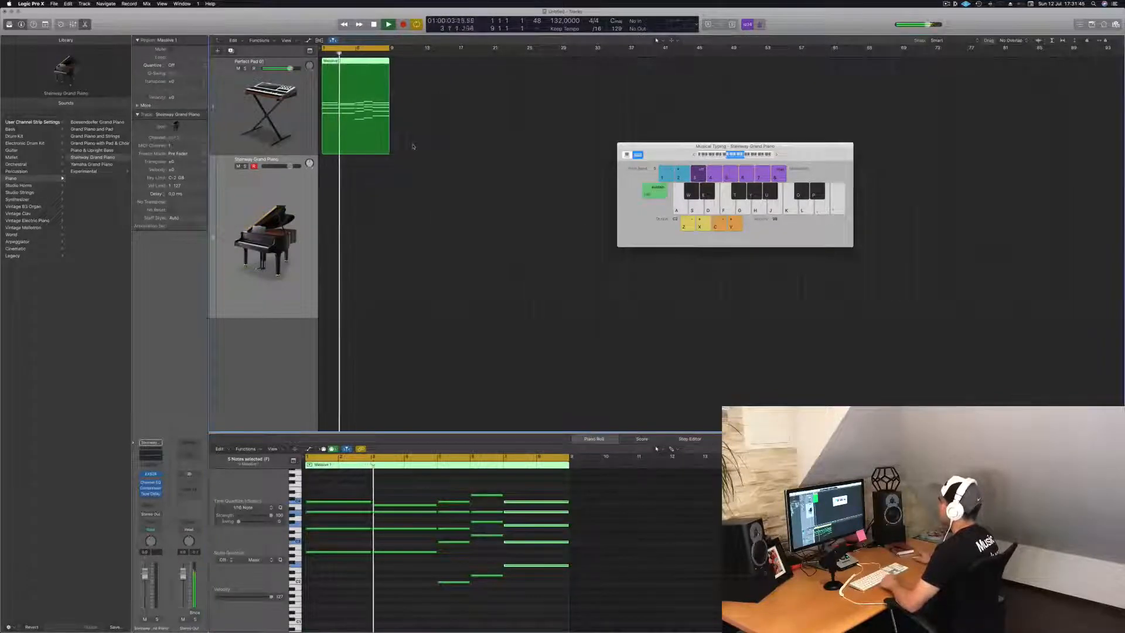
left_click_drag(684, 143, 707, 147)
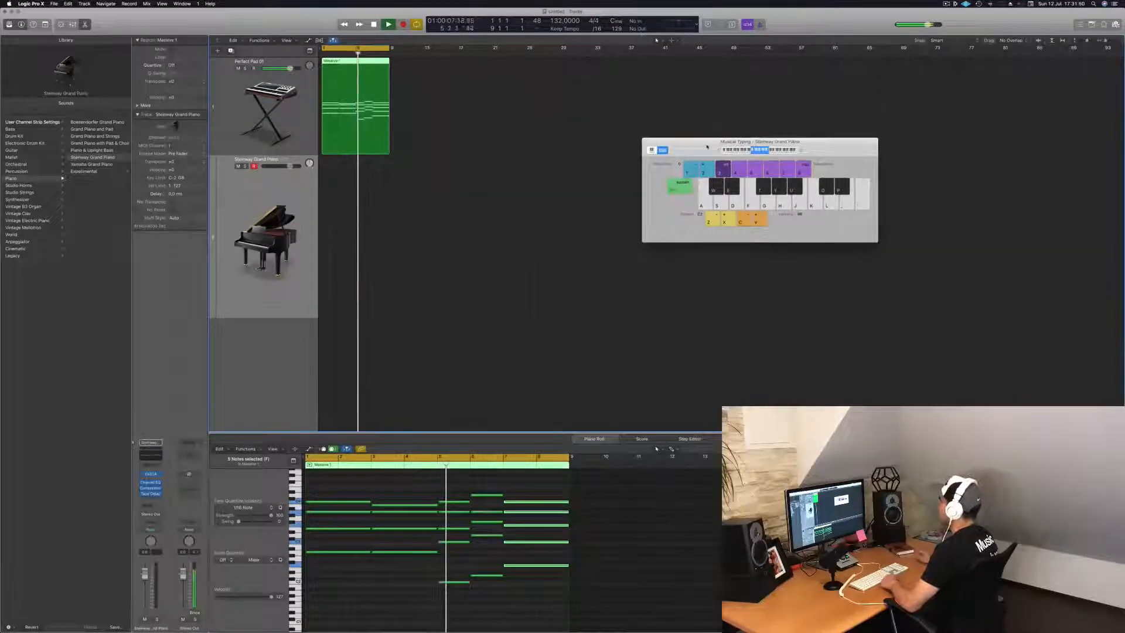
left_click_drag(707, 146, 733, 125)
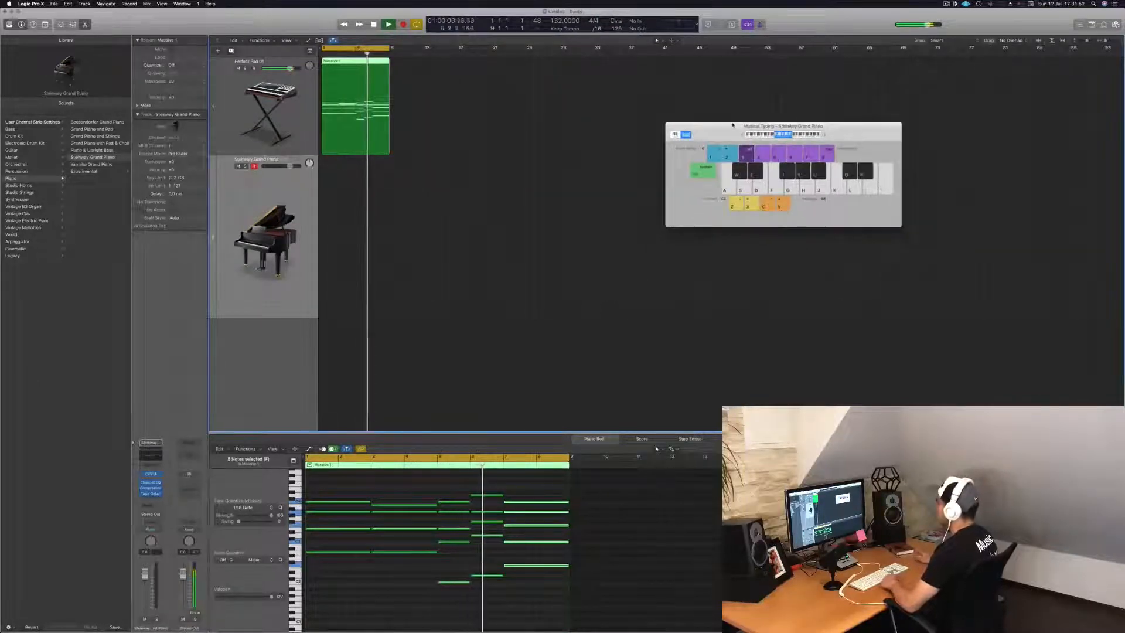
left_click_drag(733, 125, 742, 97)
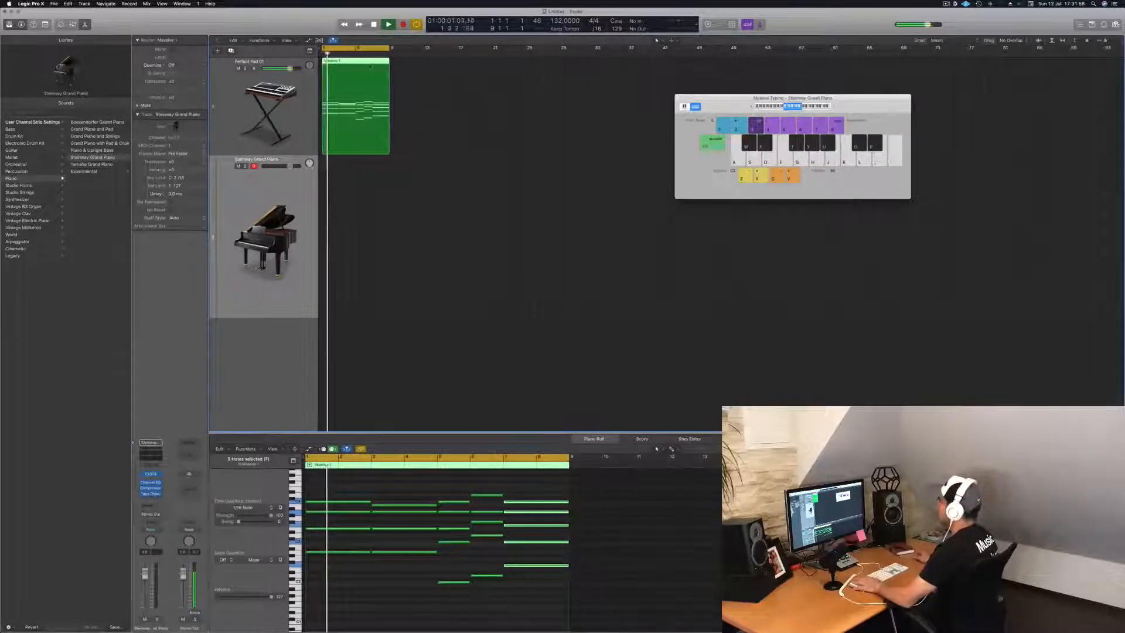
key("space")
Step: Copy the pad's chord region to about bar 27 on the same track and reselect the original region
left_click_drag(344, 61, 566, 61)
key("space")
left_click(352, 87)
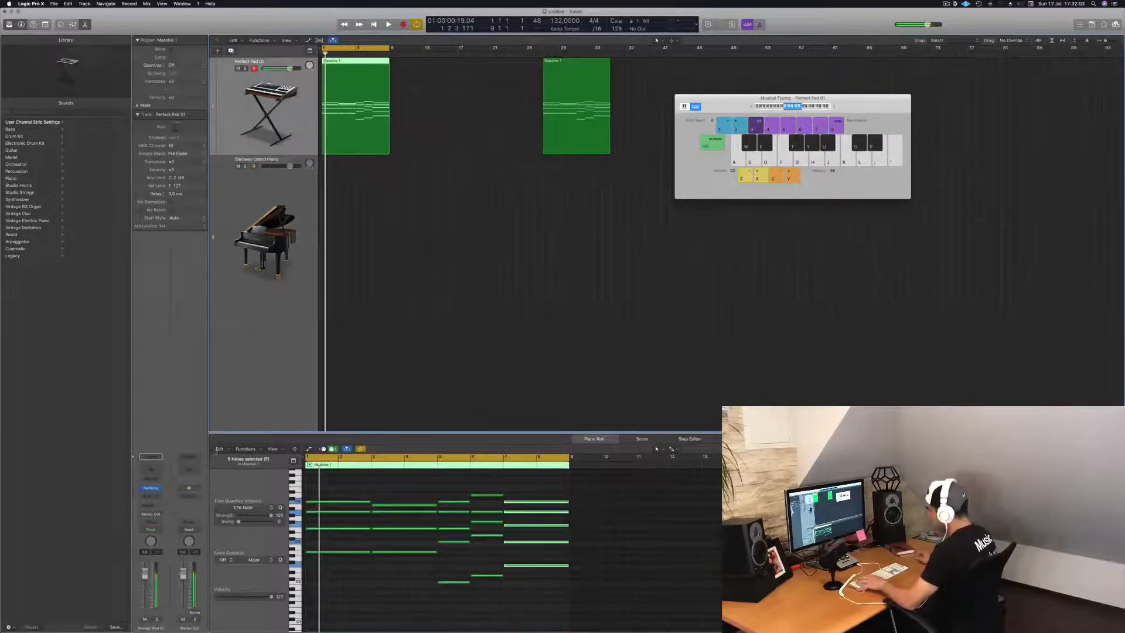
Step: Open the Perfect Pad 01 track's Alchemy instrument and lower the track's volume during playback
left_click(152, 488)
left_click_drag(761, 193, 695, 55)
left_click(529, 314)
left_click(566, 317)
key("space")
left_click_drag(145, 576, 145, 594)
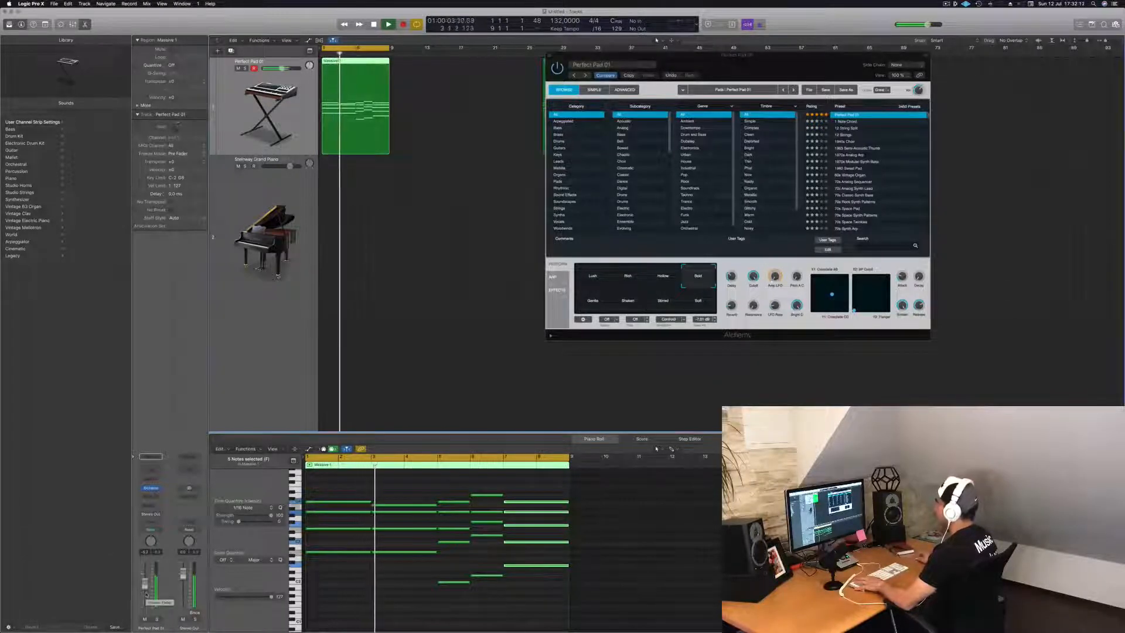
key("space")
Step: Try all notes of the chord region one octave lower, and return them to their original octave
key("space")
left_click(352, 608)
key("super+a")
key("alt+shift+Down")
key("space")
key("space")
key("alt+shift+Up")
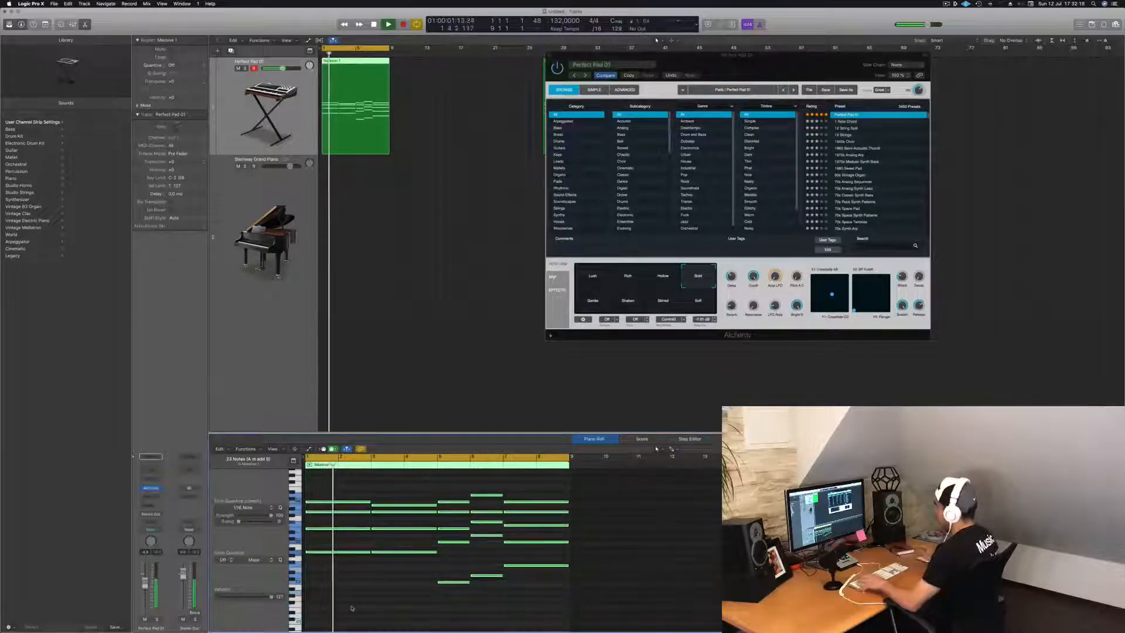
left_click(416, 271)
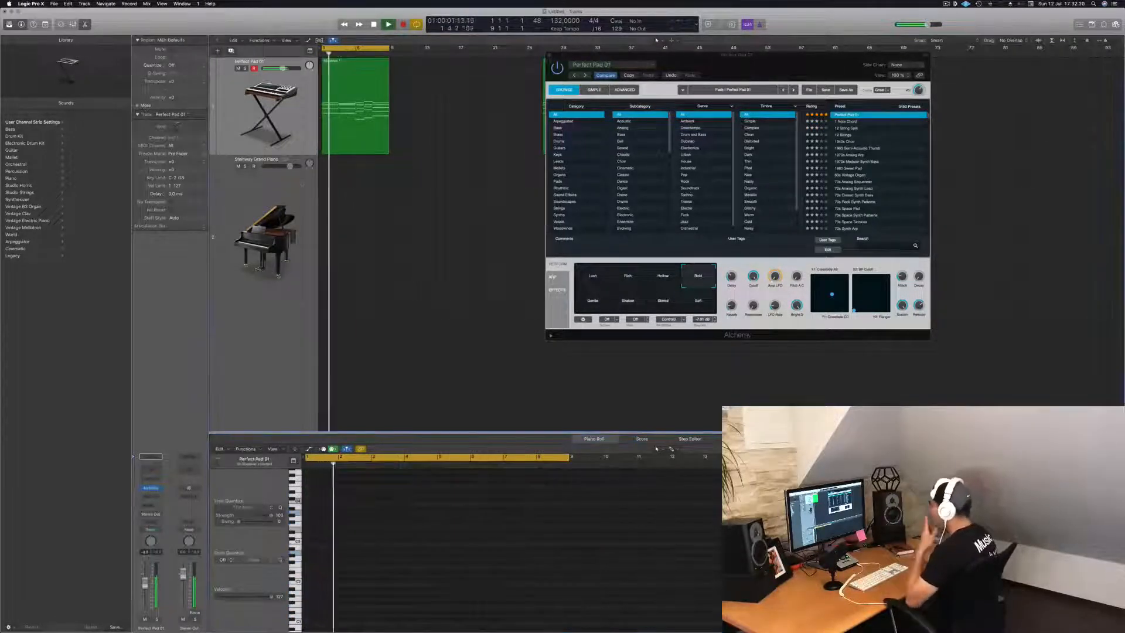
Step: Duplicate the Perfect Pad 01 track and copy its first chord region onto the new track at bar 1
left_click(302, 183)
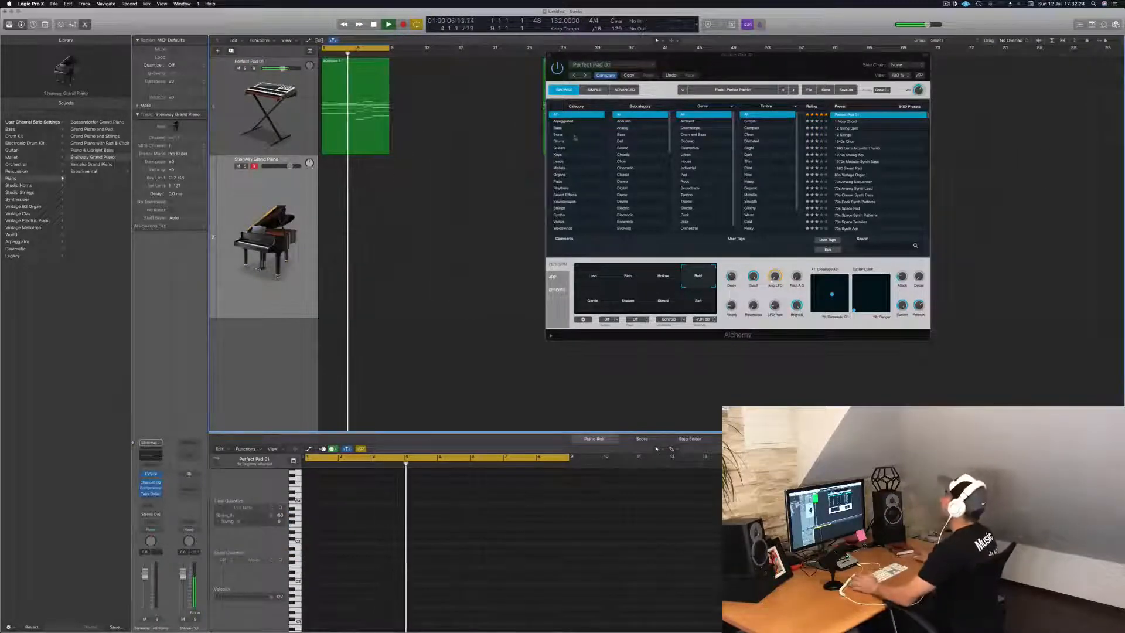
left_click_drag(623, 57, 621, 58)
key("Return")
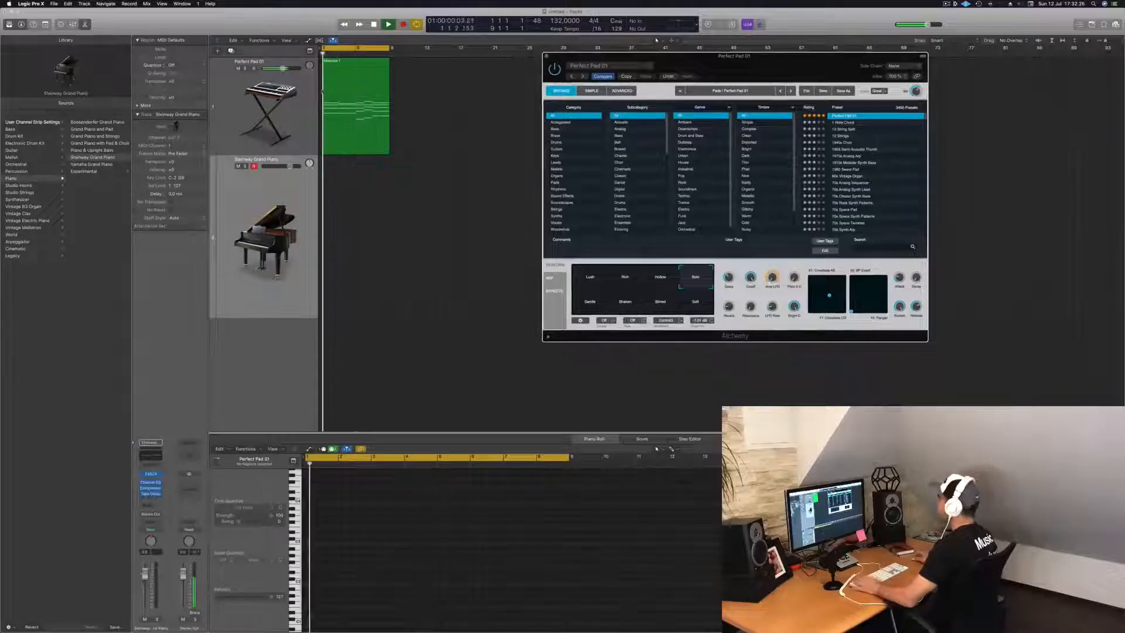
left_click(220, 112)
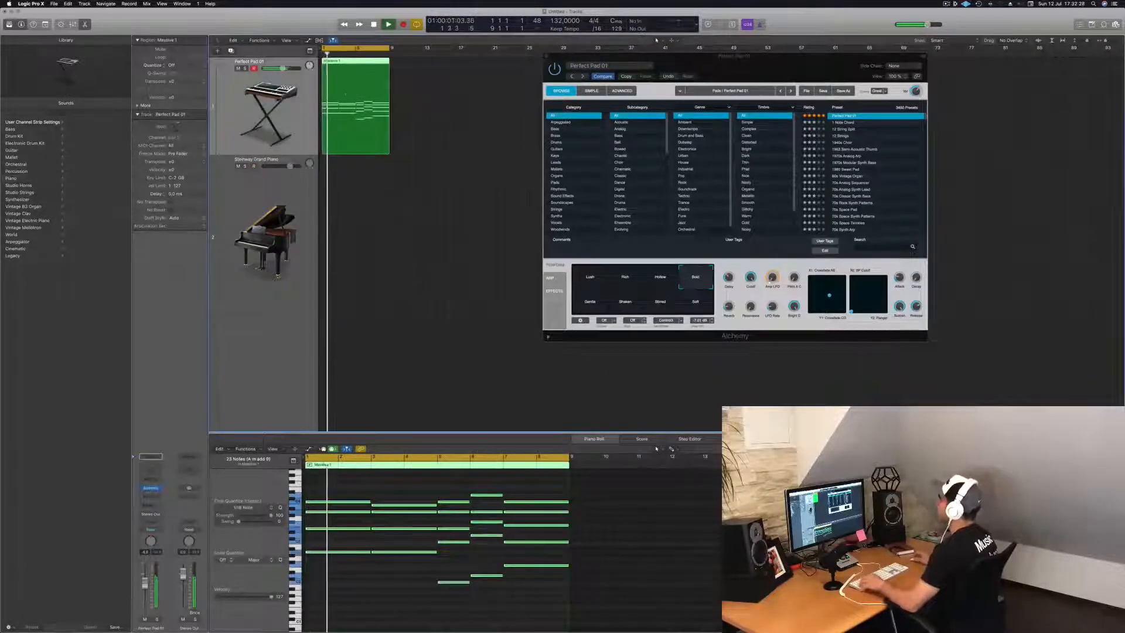
key("super+d")
left_click(355, 140)
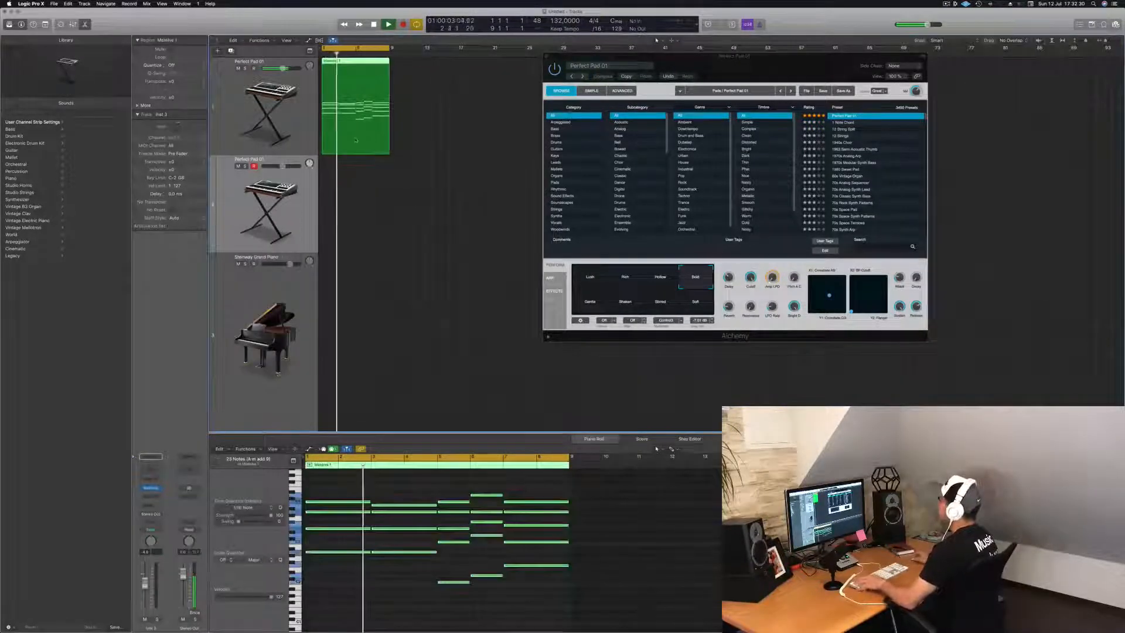
left_click_drag(355, 141, 355, 240)
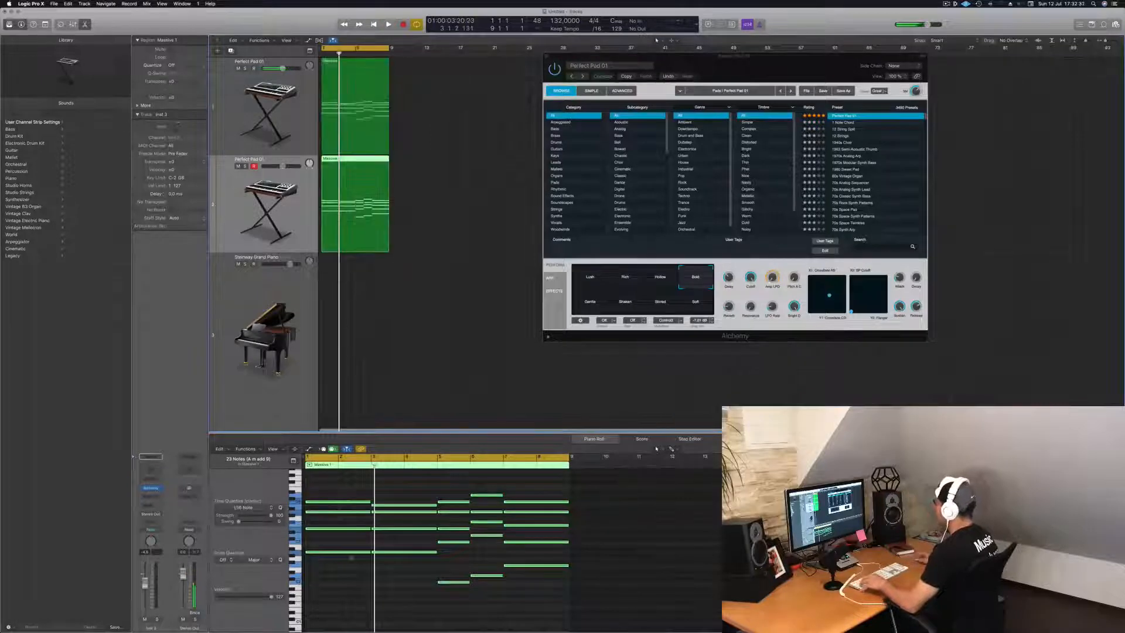
Step: Delete all but the lowest note of each chord in the copied region and play it
left_click_drag(338, 479, 493, 544)
key("Delete")
key("space")
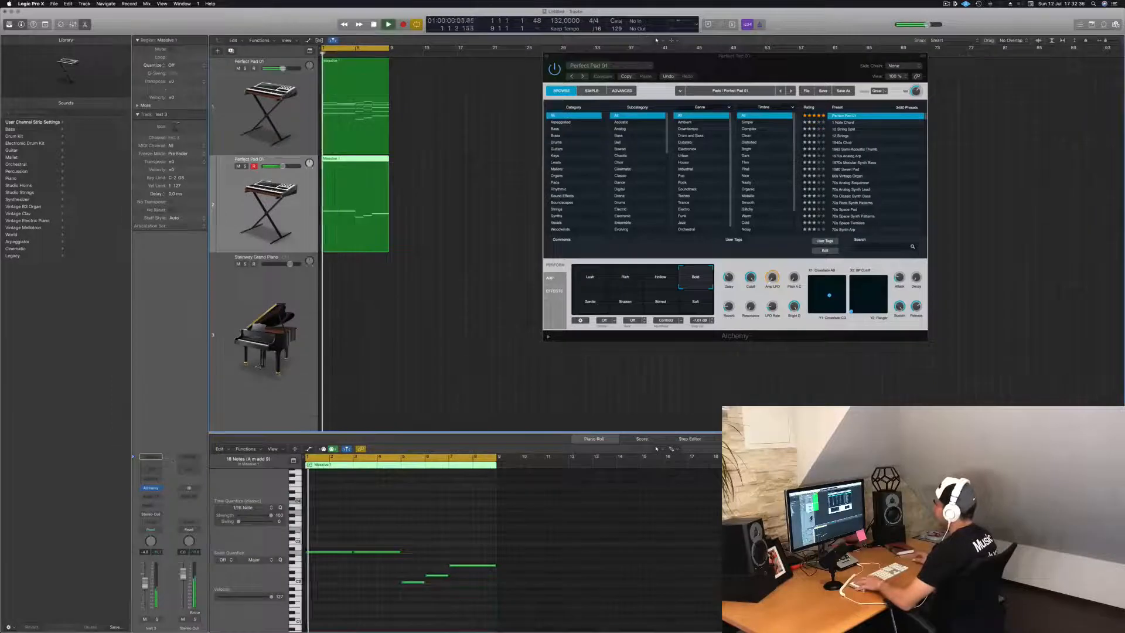
Step: Open the duplicated track's Alchemy instrument and transpose all the remaining bass notes down one octave
left_click(151, 489)
key("super+a")
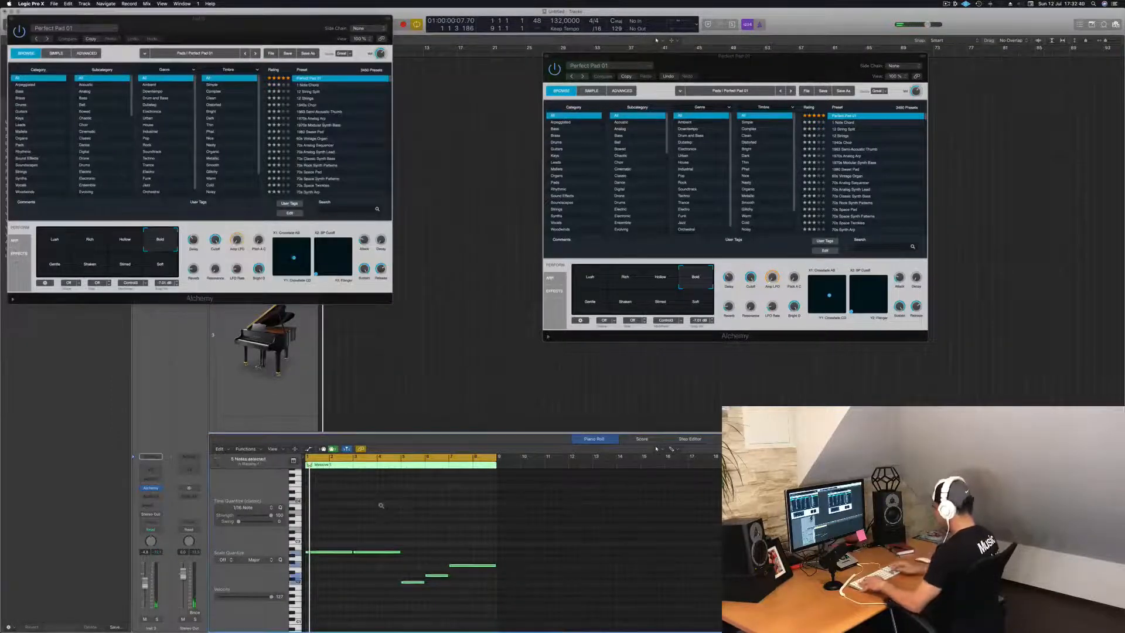
key("alt+shift+Down")
left_click_drag(234, 22, 598, 134)
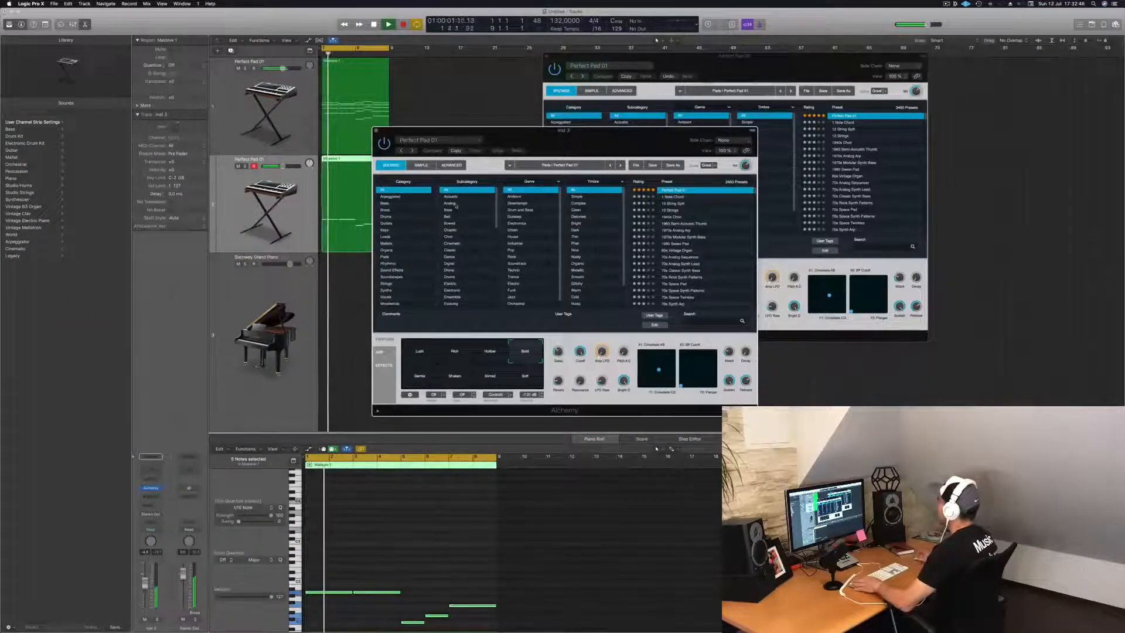
Step: Filter the duplicated track's Alchemy presets to Bass and Ambient, audition several, and load Bass Patterns
left_click(385, 203)
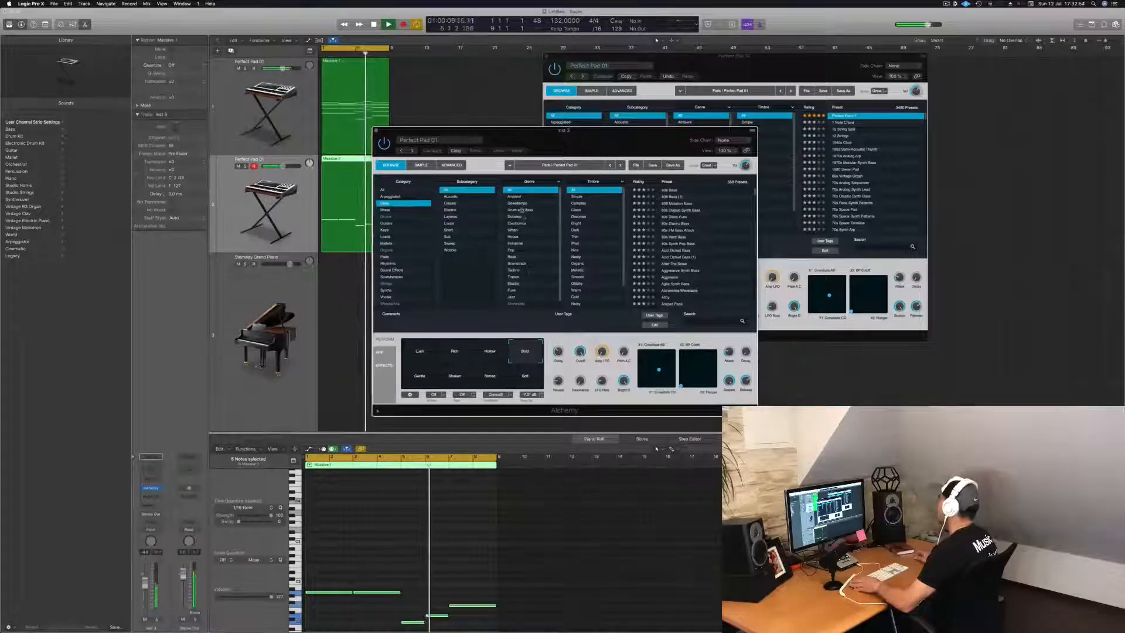
left_click(514, 196)
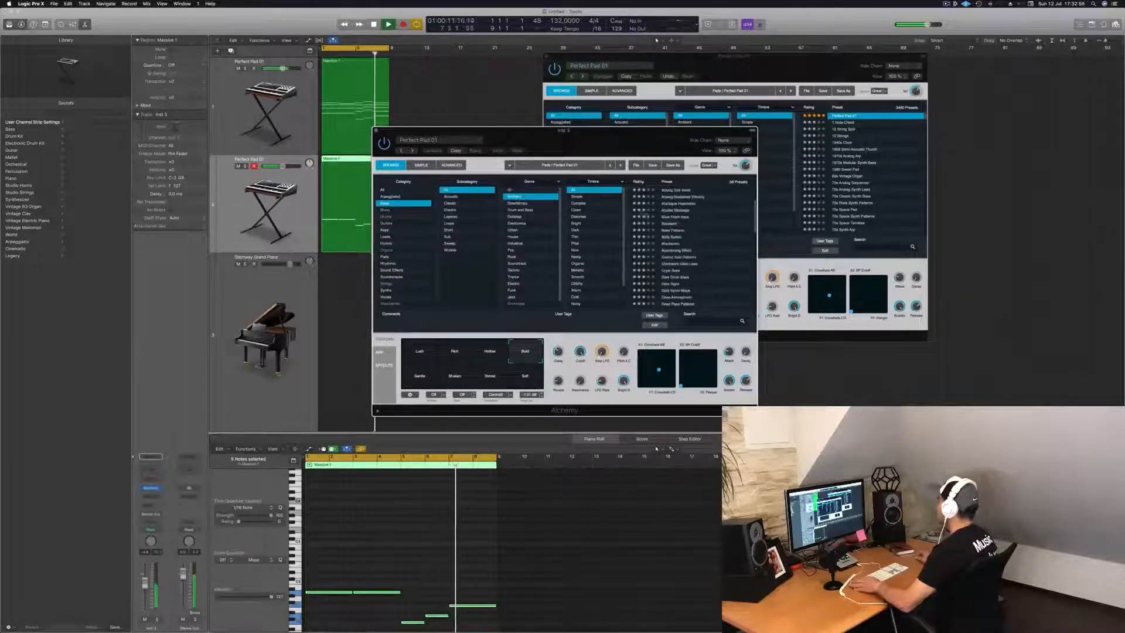
left_click(677, 210)
left_click_drag(628, 142, 691, 140)
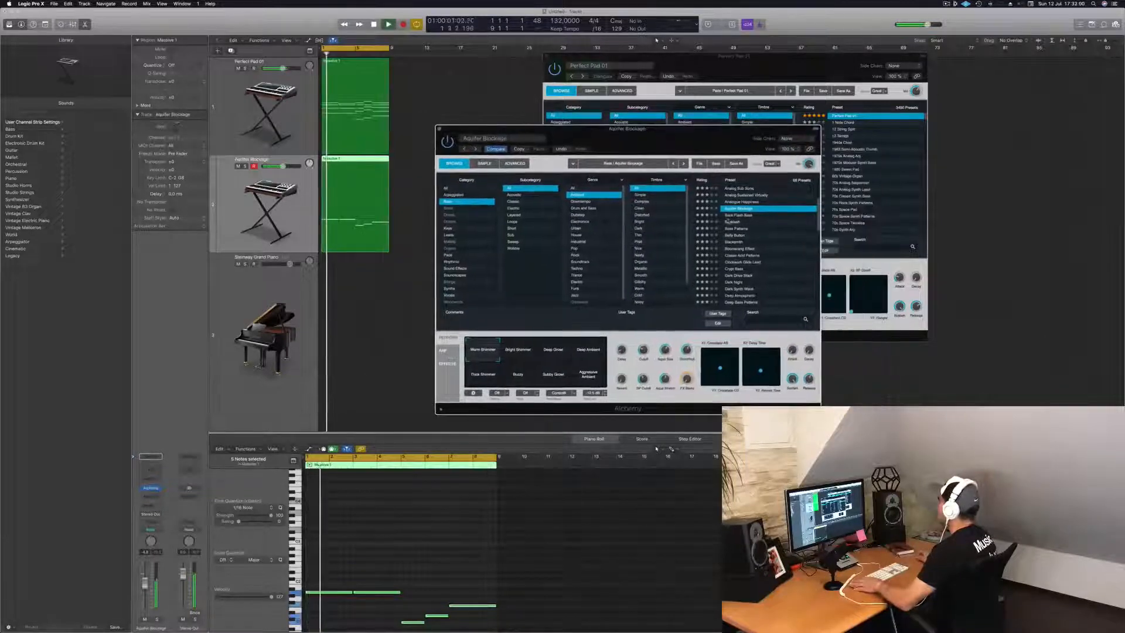
key("Down")
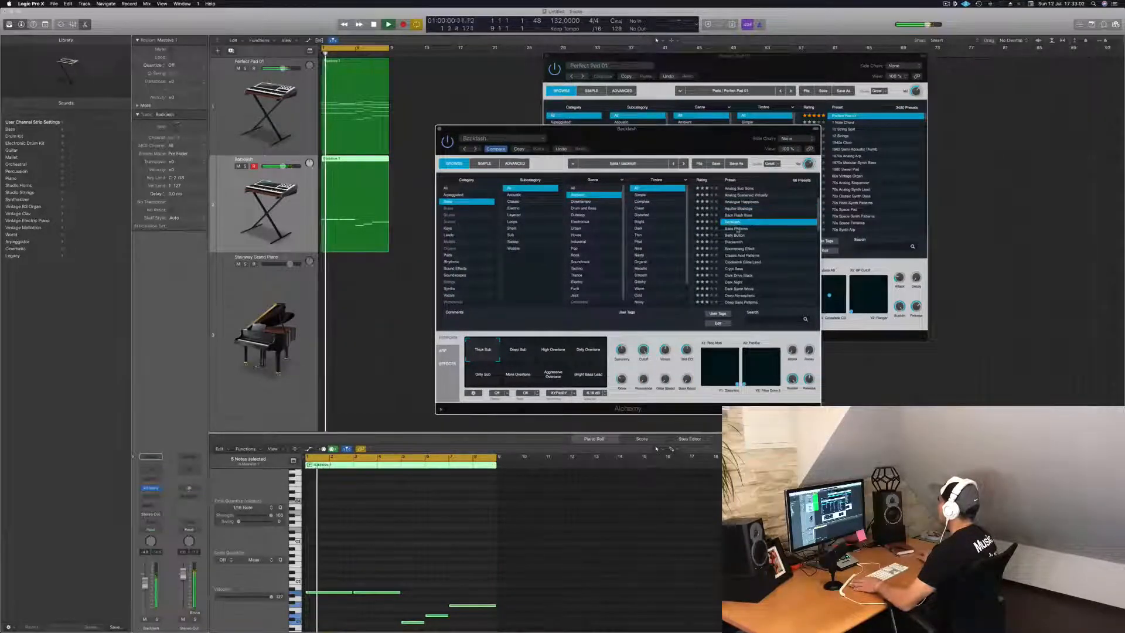
left_click(749, 228)
Step: Audition Bass Patterns variations including Bright, Low Pulse, Tight and Squelchy Beat, and settle on Driving
left_click_drag(743, 134, 727, 106)
left_click(534, 322)
left_click(577, 325)
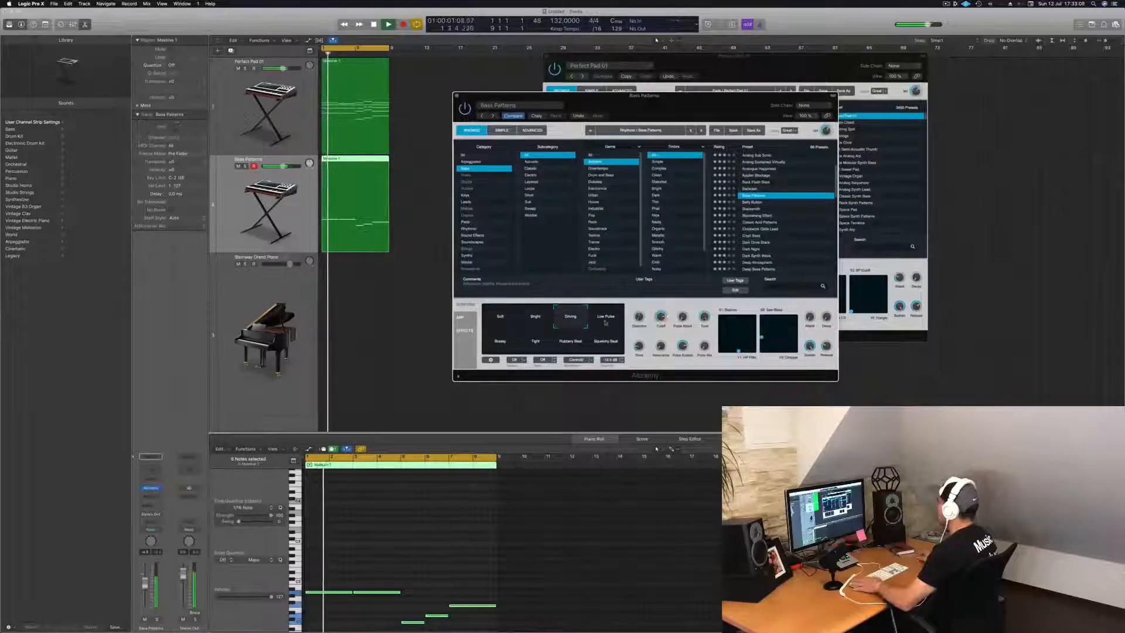
left_click_drag(666, 108, 790, 91)
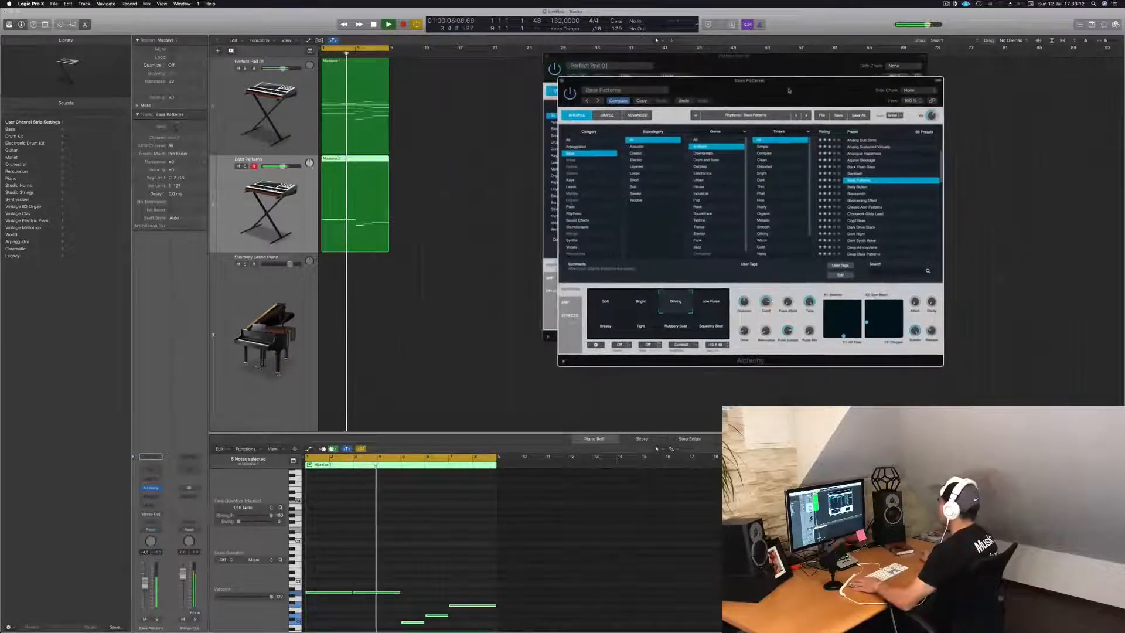
key("space")
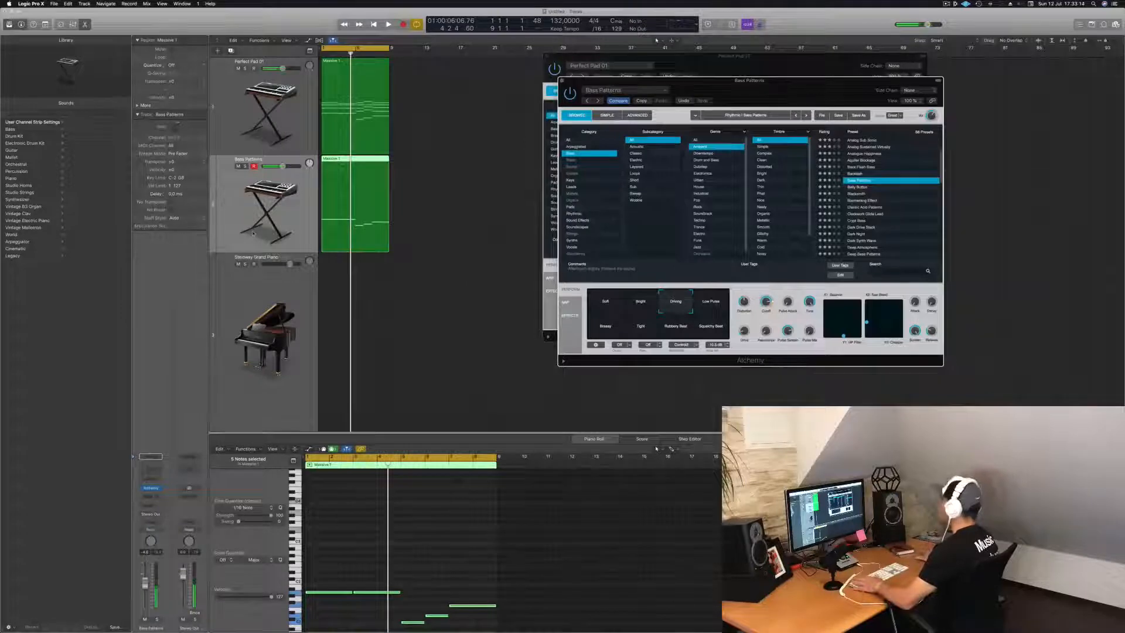
left_click(707, 305)
left_click(611, 331)
left_click(645, 332)
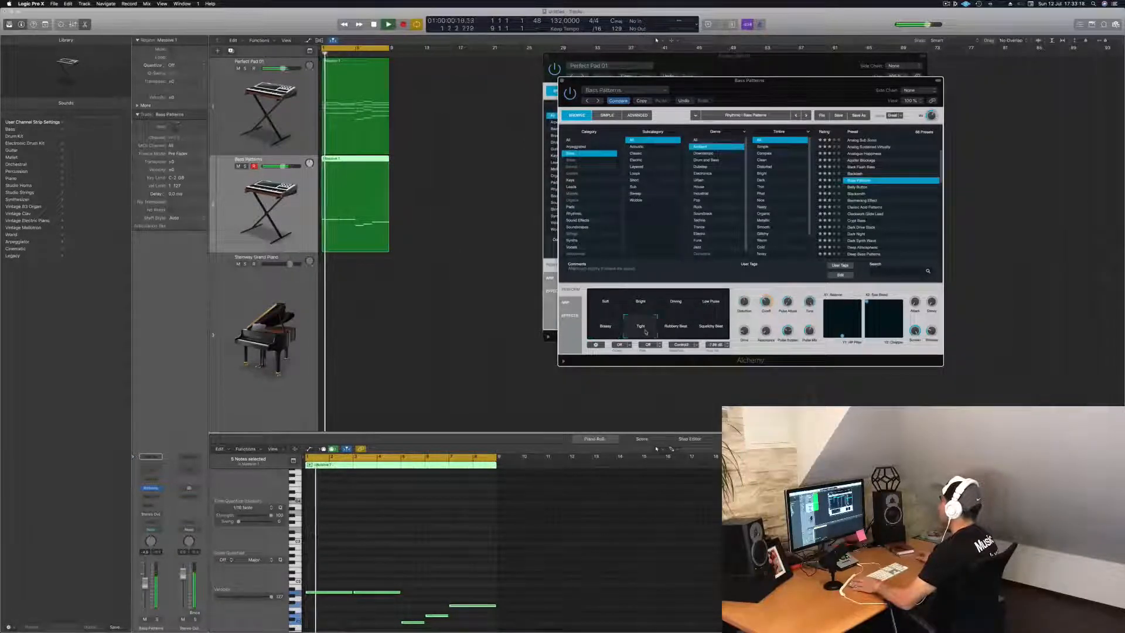
left_click(716, 329)
left_click(642, 332)
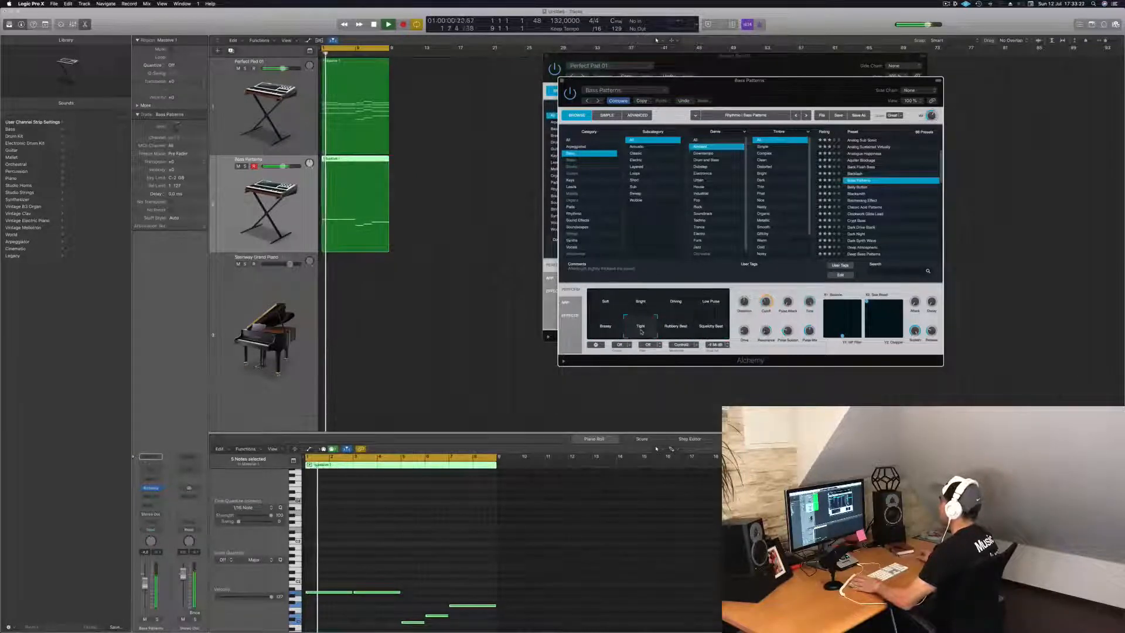
left_click(672, 310)
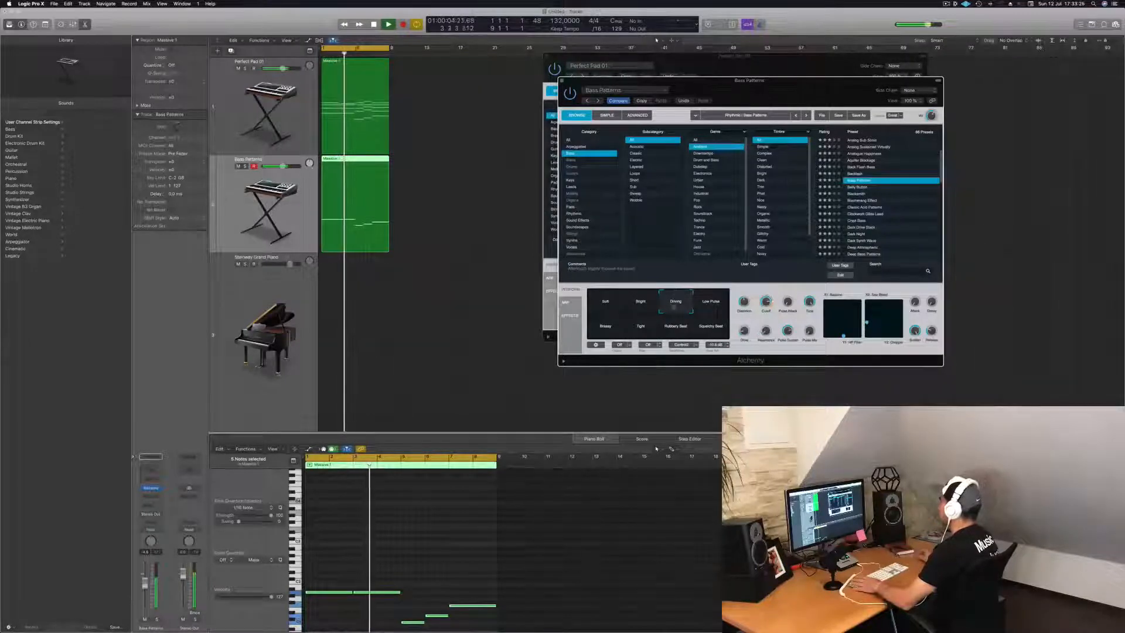
Step: Close both Alchemy windows and play back the pad and bass tracks together
left_click(561, 81)
left_click_drag(548, 58, 487, 133)
left_click(484, 131)
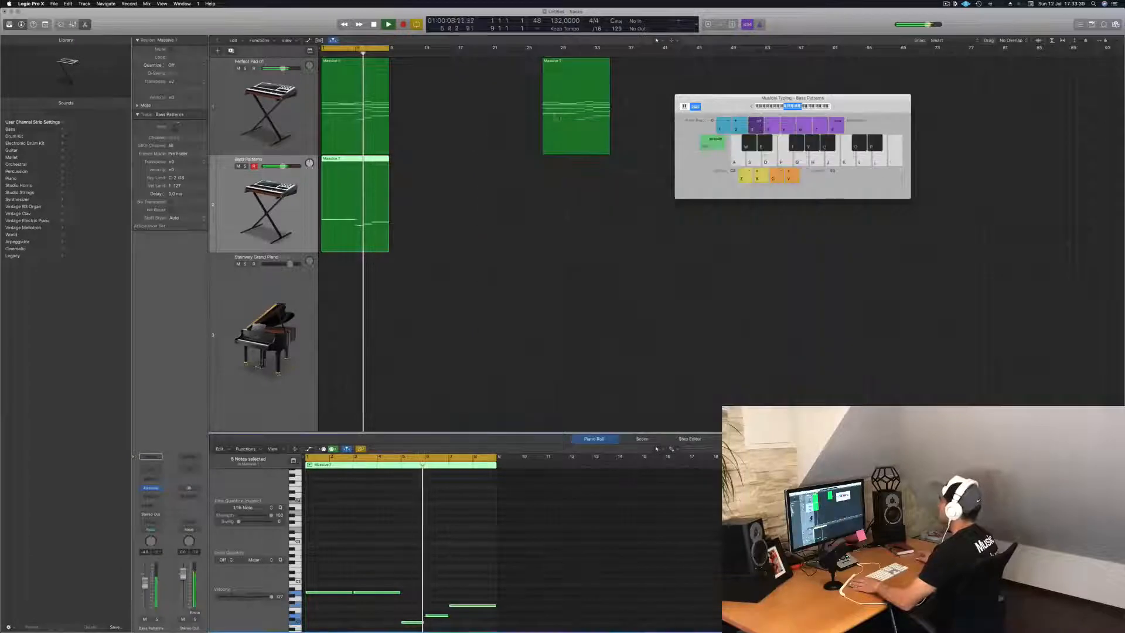
key("space")
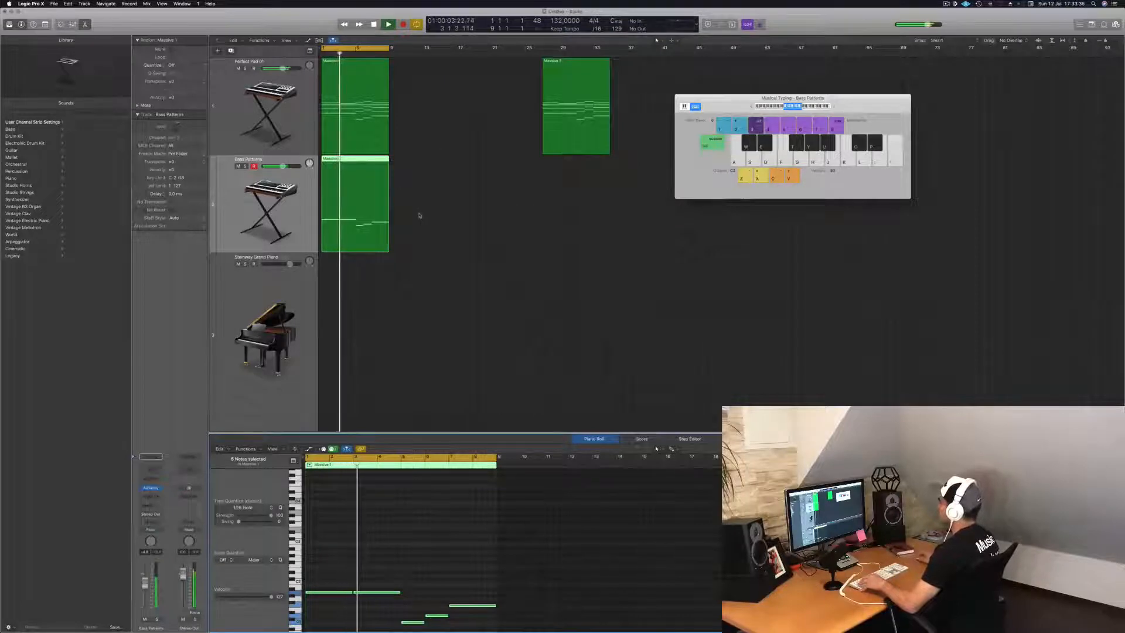
scroll(442, 218, "up", 4)
scroll(459, 218, "down", 4)
key("space")
key("space")
Step: Solo the Perfect Pad 01 track to hear it alone, and replay the loop with solo turned off
left_click(245, 69)
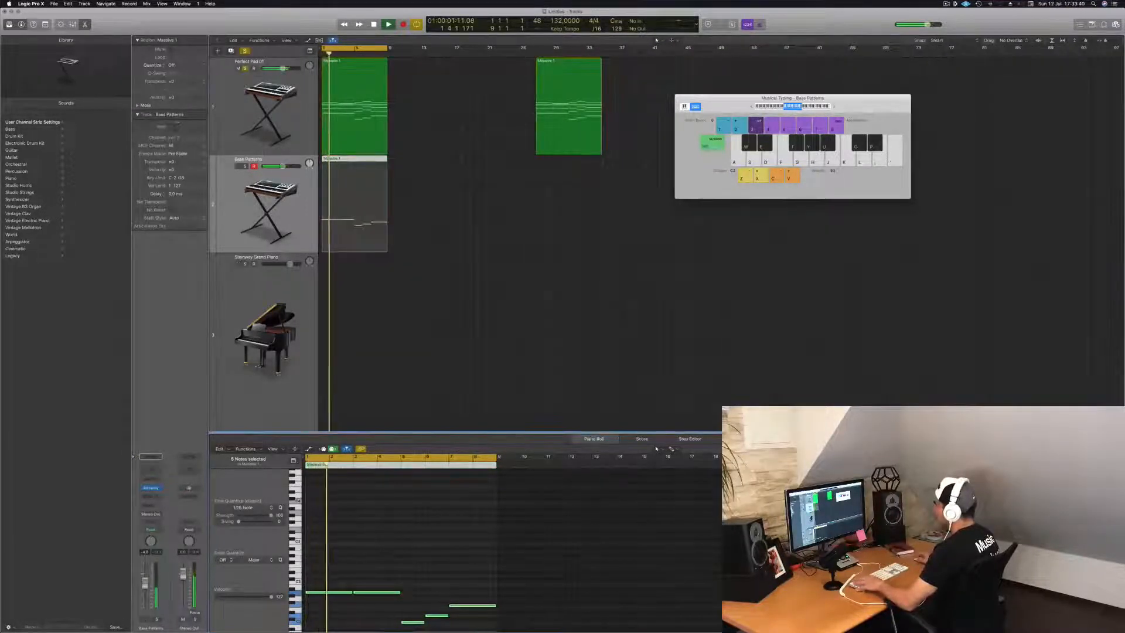
left_click(300, 111)
key("space")
key("space")
left_click(245, 68)
key("space")
key("space")
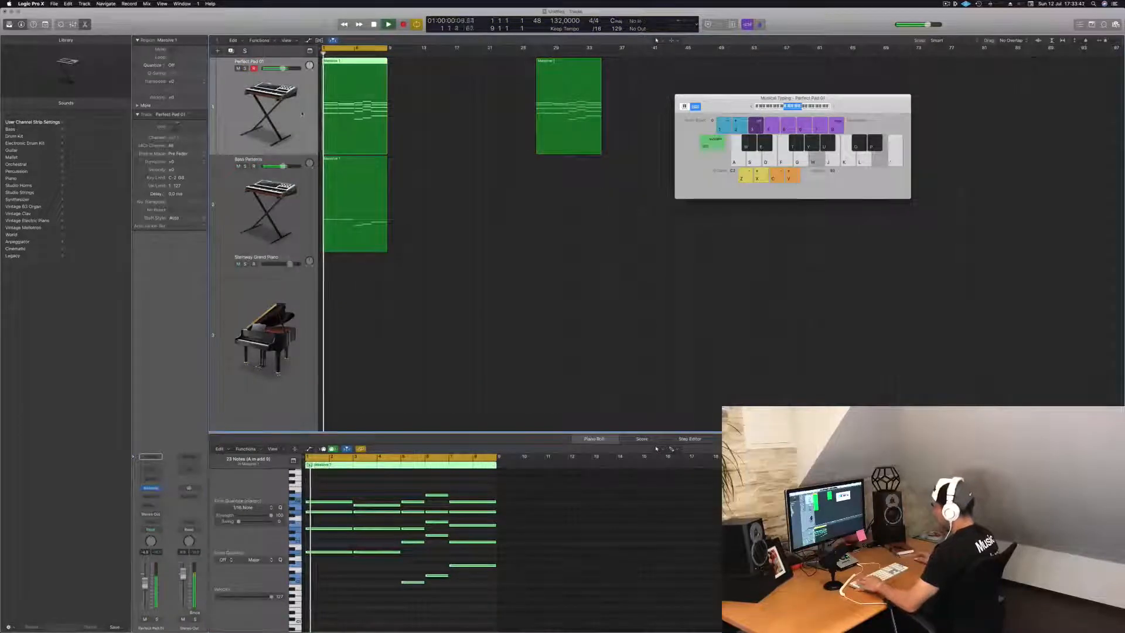
Step: Deselect the pad region, close the Musical Typing keyboard and show the mixer below the tracks
left_click(460, 368)
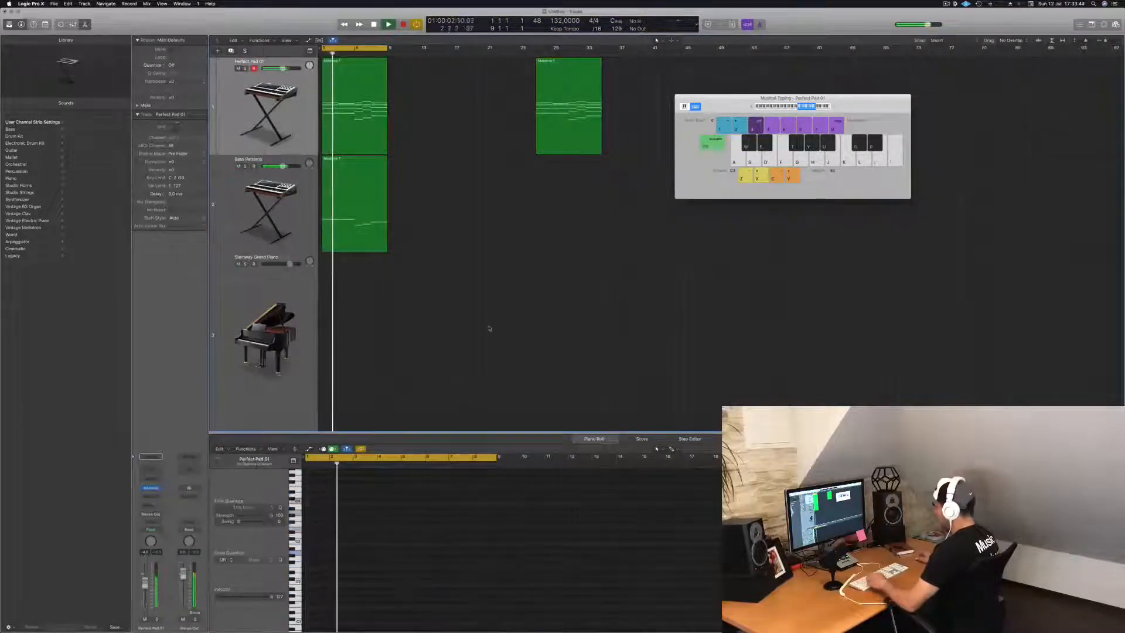
key("super+k")
key("x")
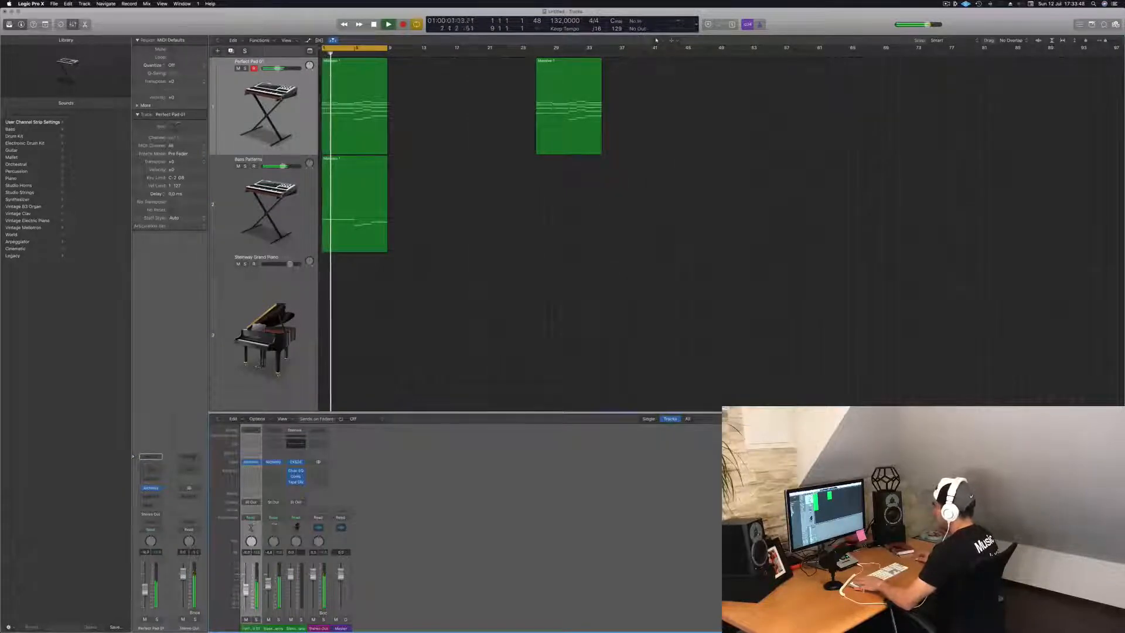
key("space")
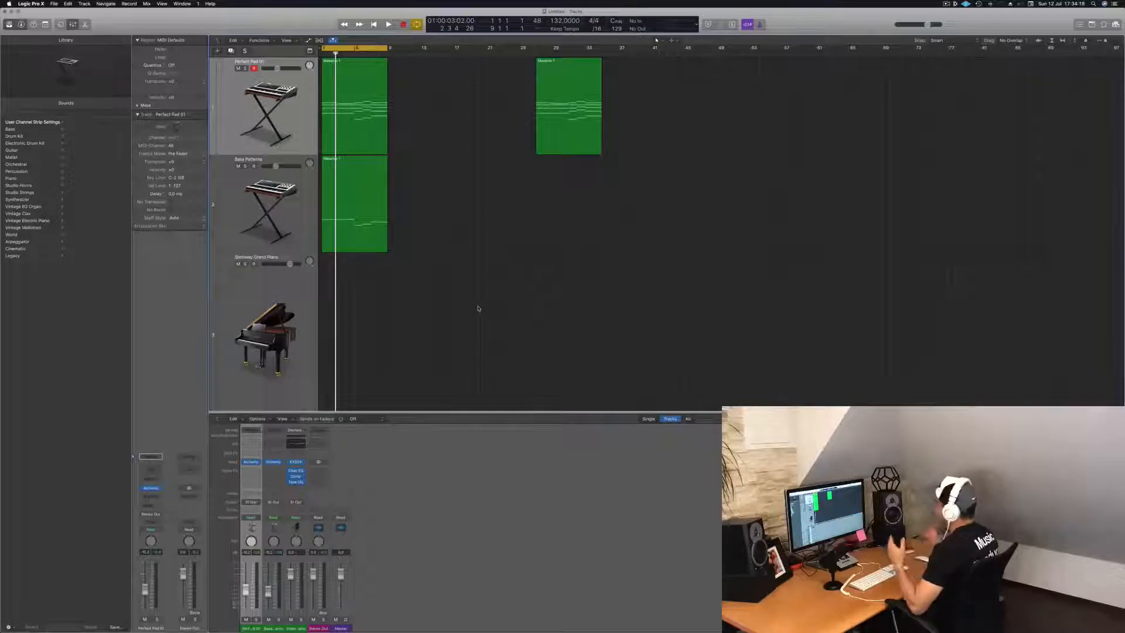
Step: Slightly lower the Perfect Pad 01 channel fader in the mixer while replaying the loop from the start
key("Return")
key("space")
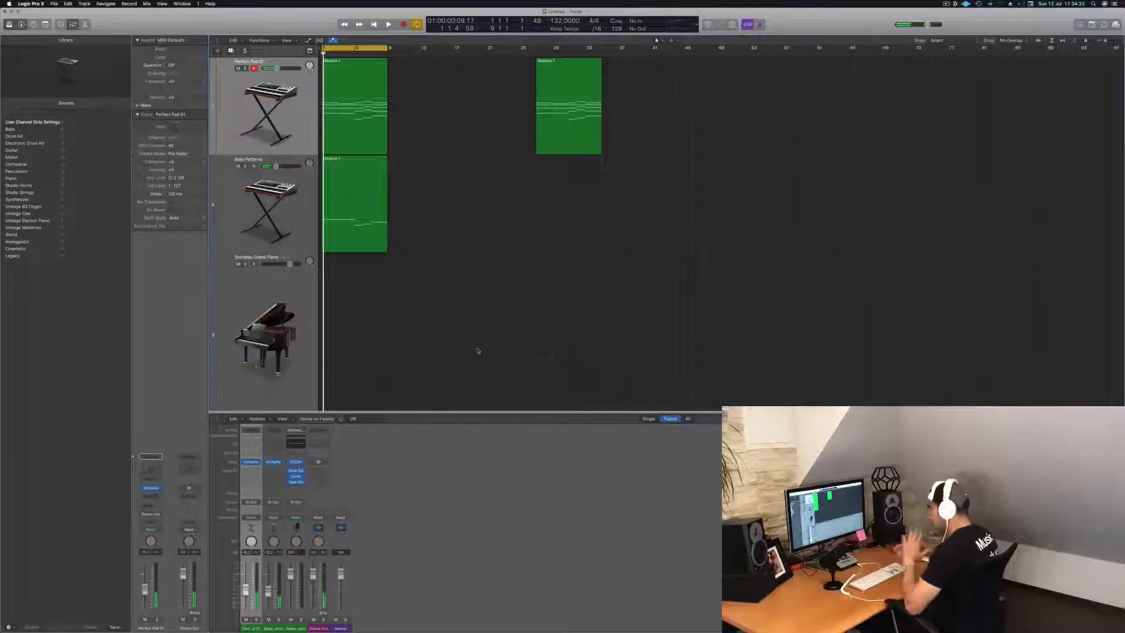
key("space")
left_click_drag(245, 592, 246, 593)
key("space")
key("space")
left_click(352, 100)
key("space")
key("space")
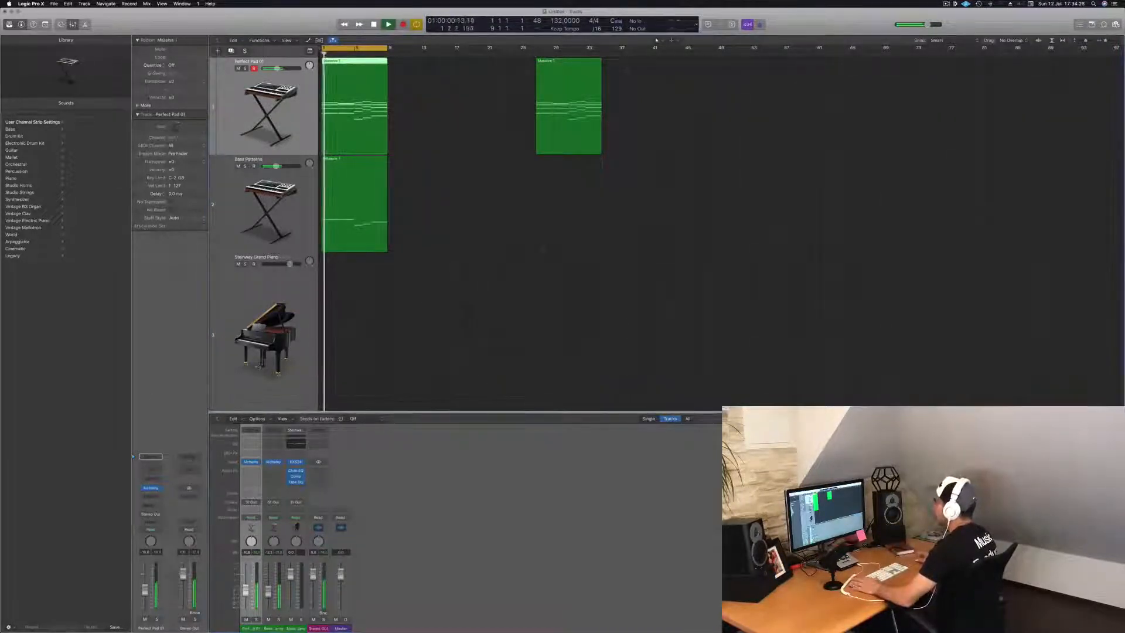
Step: Open the Perfect Pad 01 track's Alchemy and reduce its Cutoff while the loop plays
left_click(152, 488)
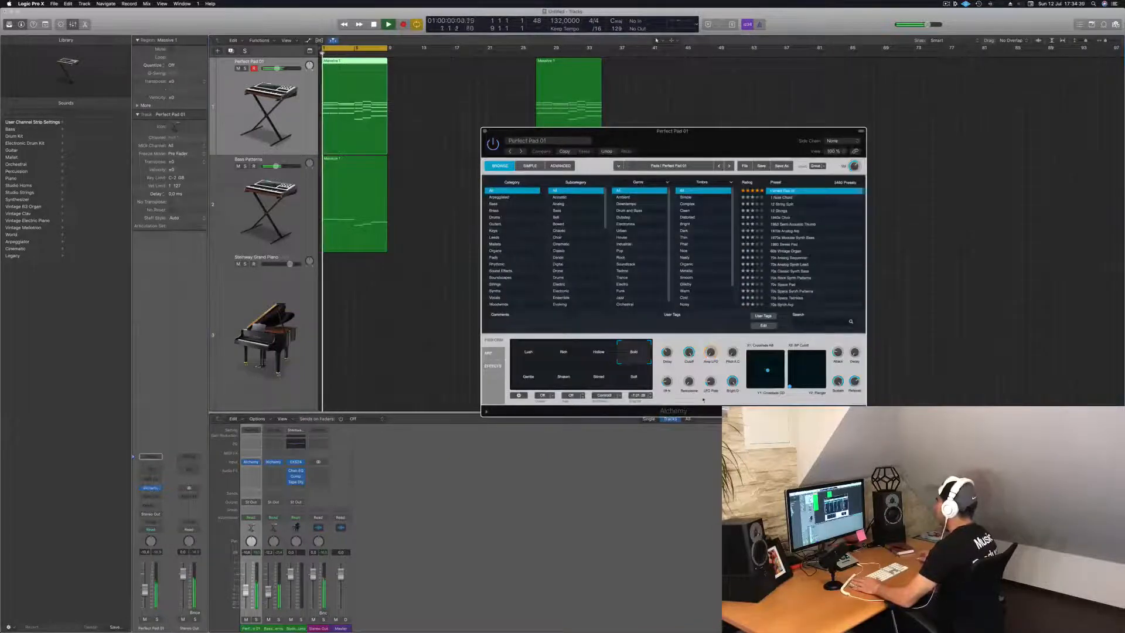
left_click_drag(689, 351, 689, 361)
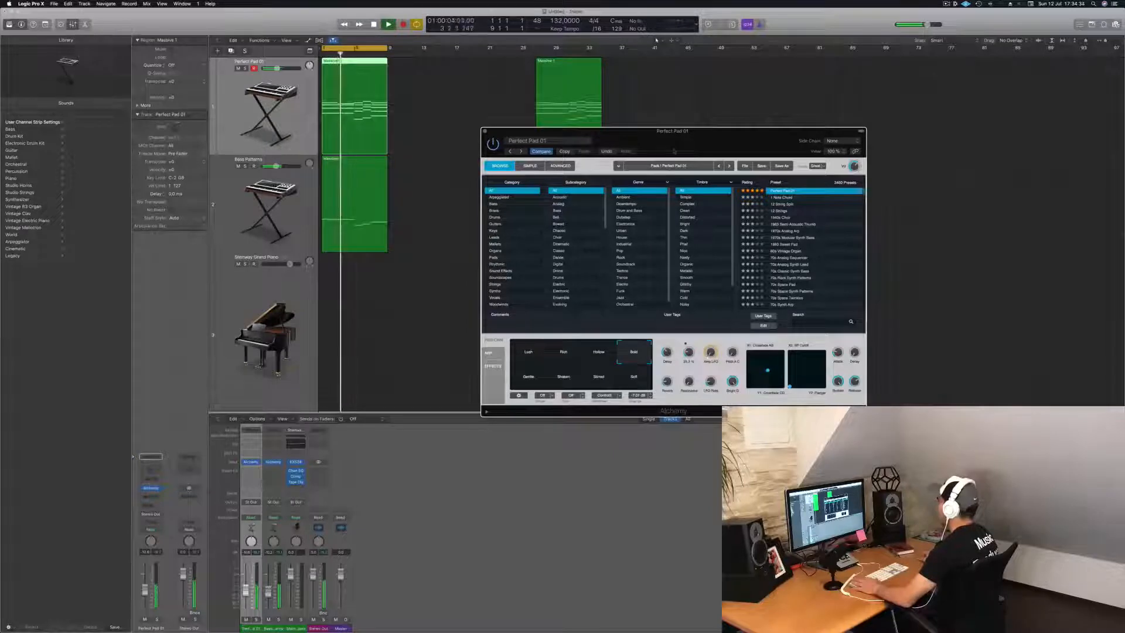
left_click_drag(681, 146, 699, 149)
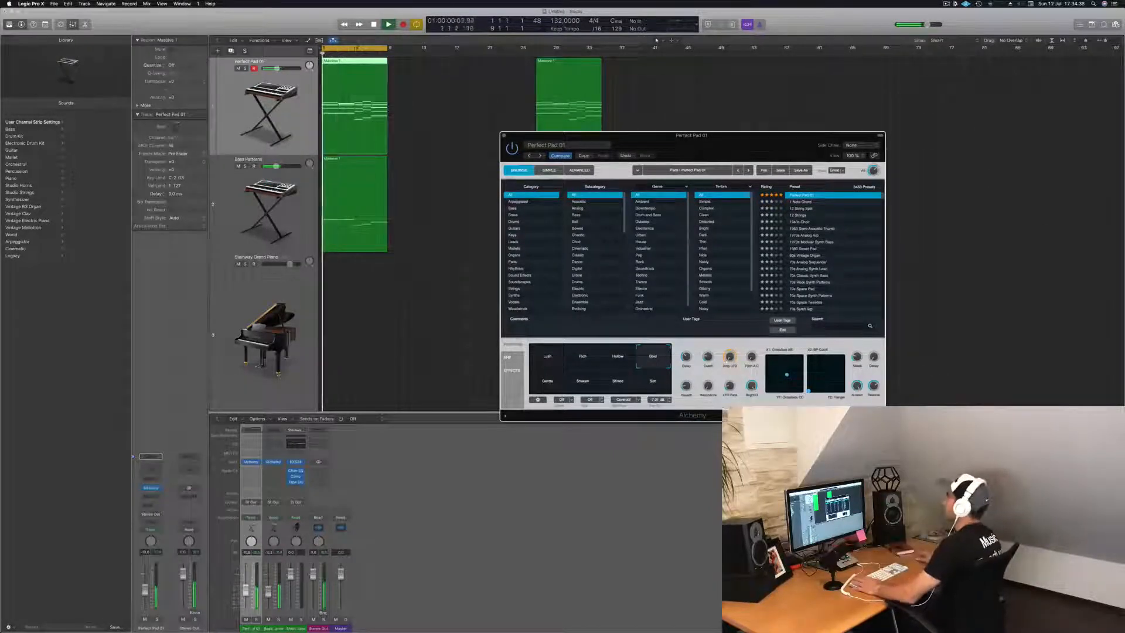
Step: Open the Bass Patterns track's Alchemy and move both Alchemy windows clear of the looped regions
left_click(240, 210)
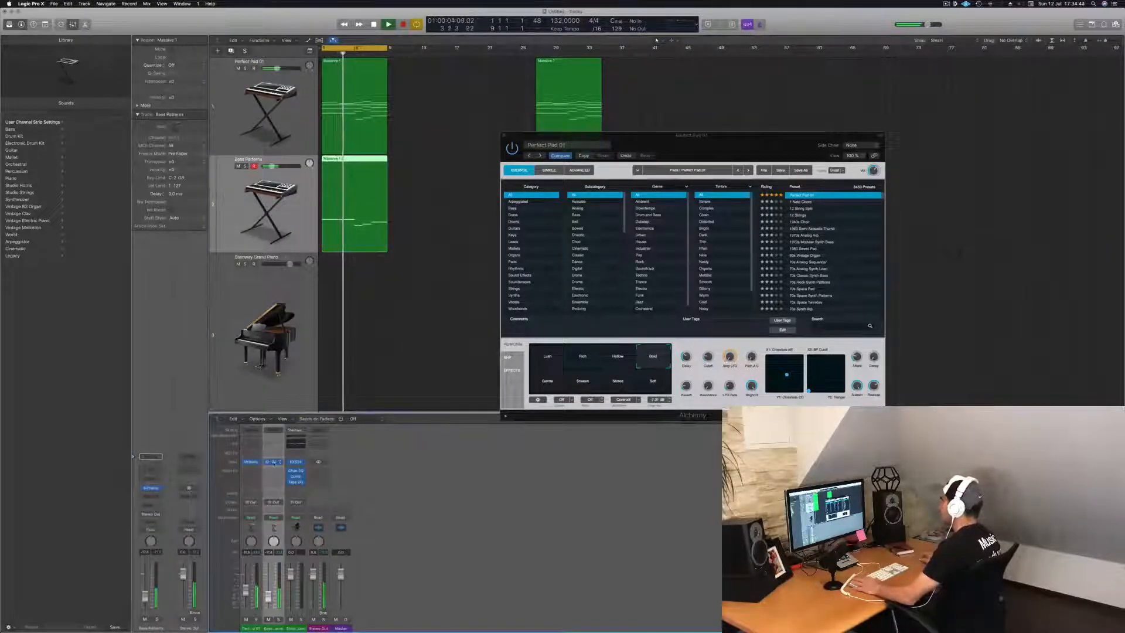
left_click(273, 462)
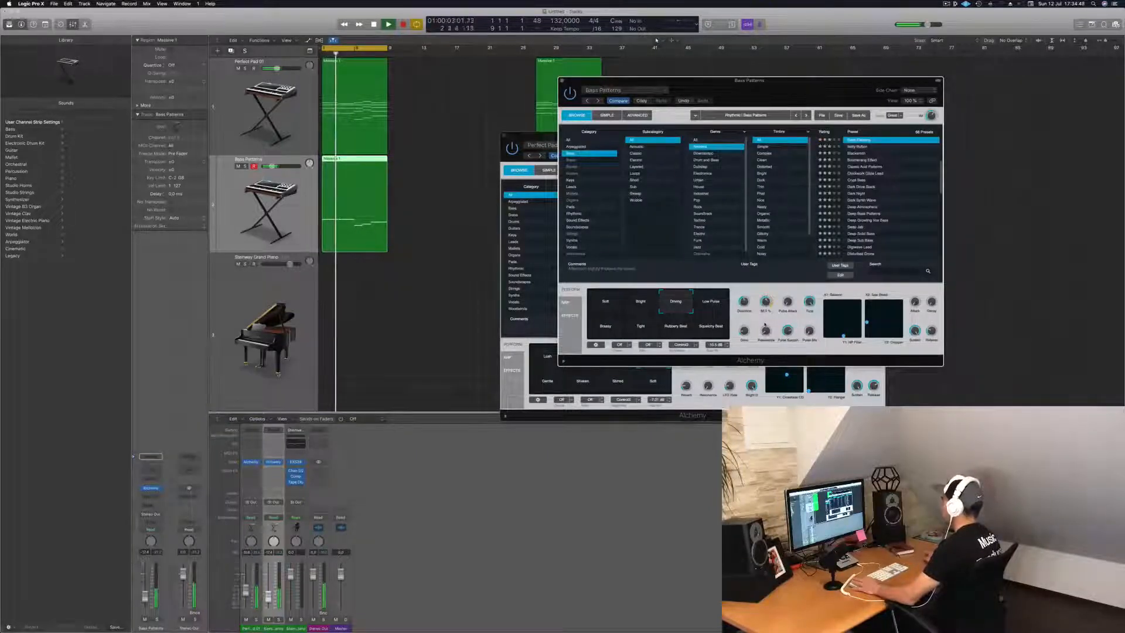
left_click_drag(742, 358, 808, 371)
left_click_drag(567, 139, 859, 99)
key("space")
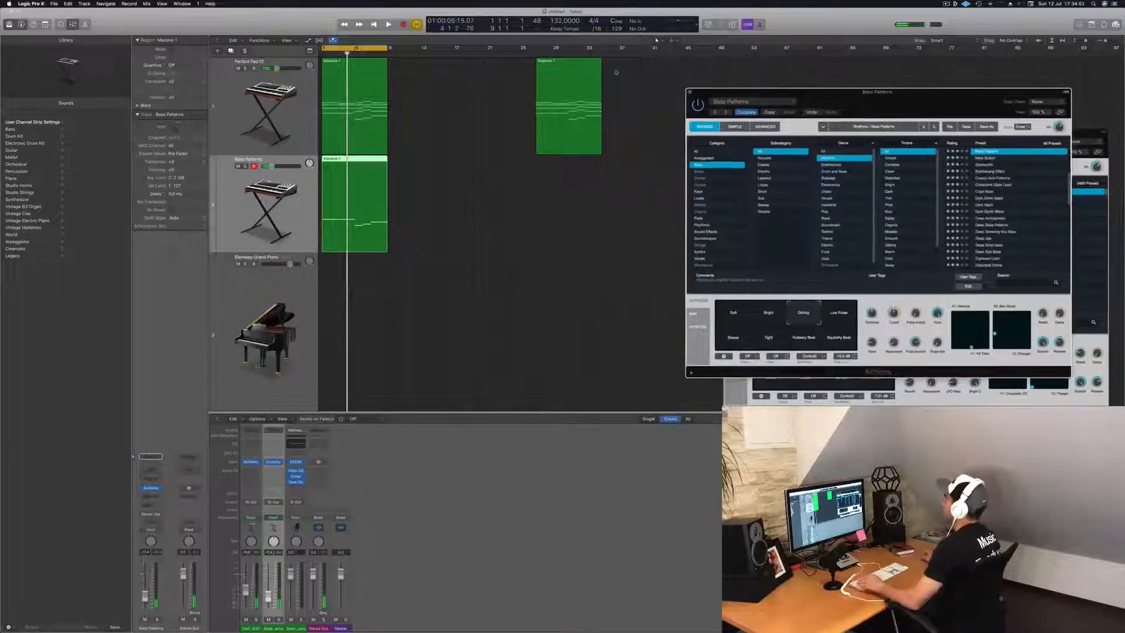
Step: Show the secondary time ruler above the tracks and move the Bass Patterns Alchemy window clear of the ruler
key("super+Left")
left_click(287, 40)
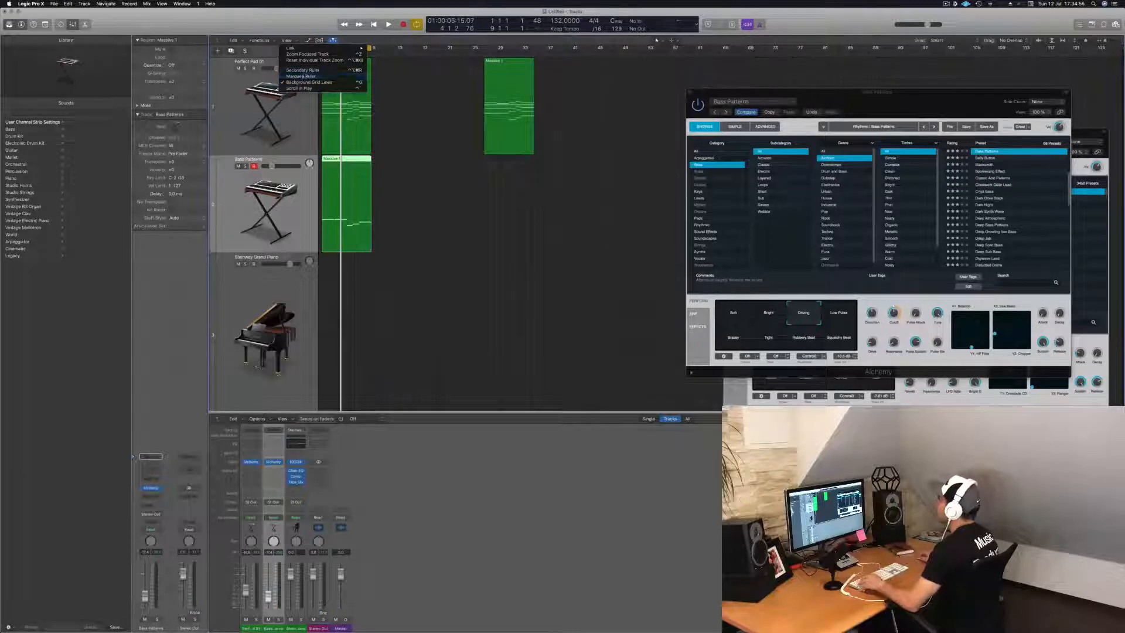
left_click(302, 77)
left_click_drag(838, 91, 665, 256)
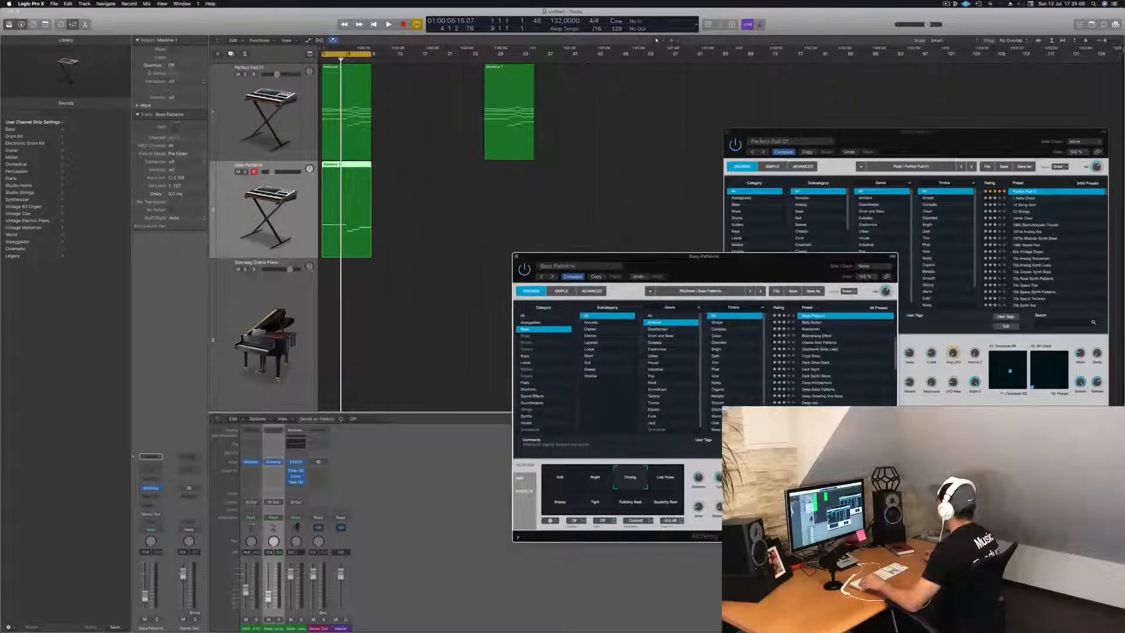
Step: Pull the project end marker in to about bar 105 and move the spare pad region to just before it
mouse_move(1123, 53)
left_mouse_down()
mouse_move(985, 64)
mouse_move(1124, 64)
left_mouse_up()
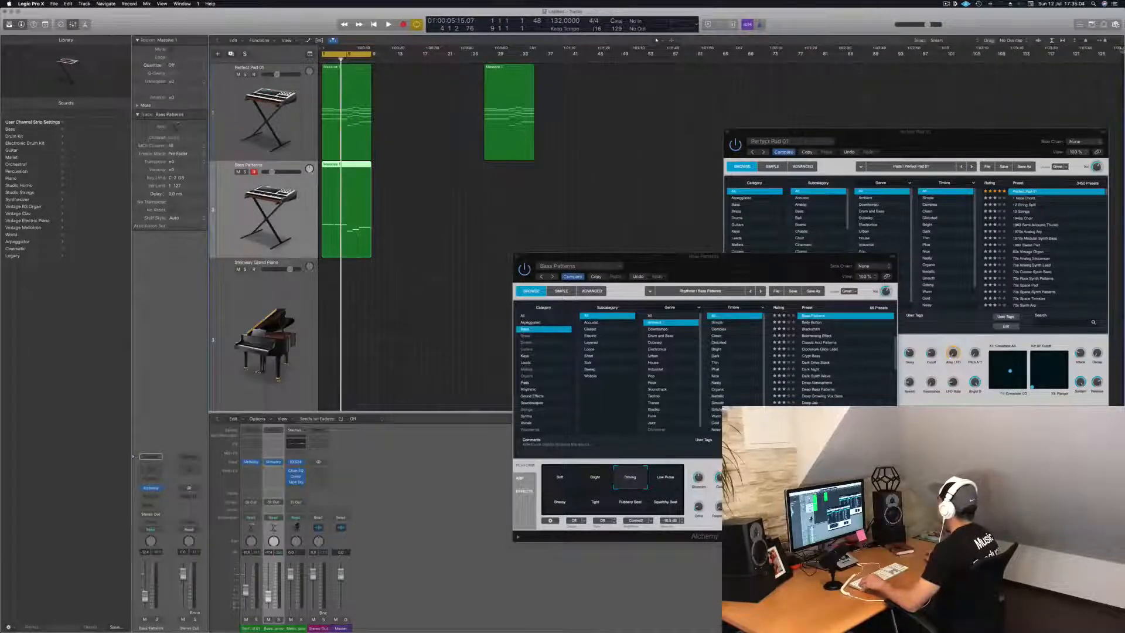
left_click_drag(1123, 53, 971, 69)
left_click(428, 138)
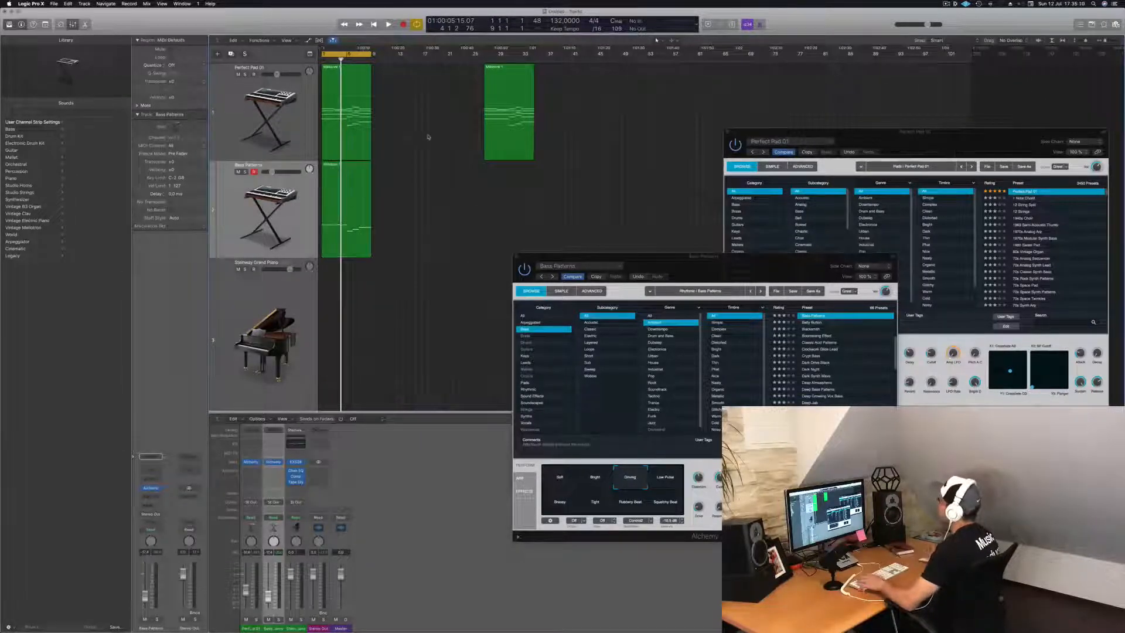
key("space")
left_click_drag(511, 118, 942, 98)
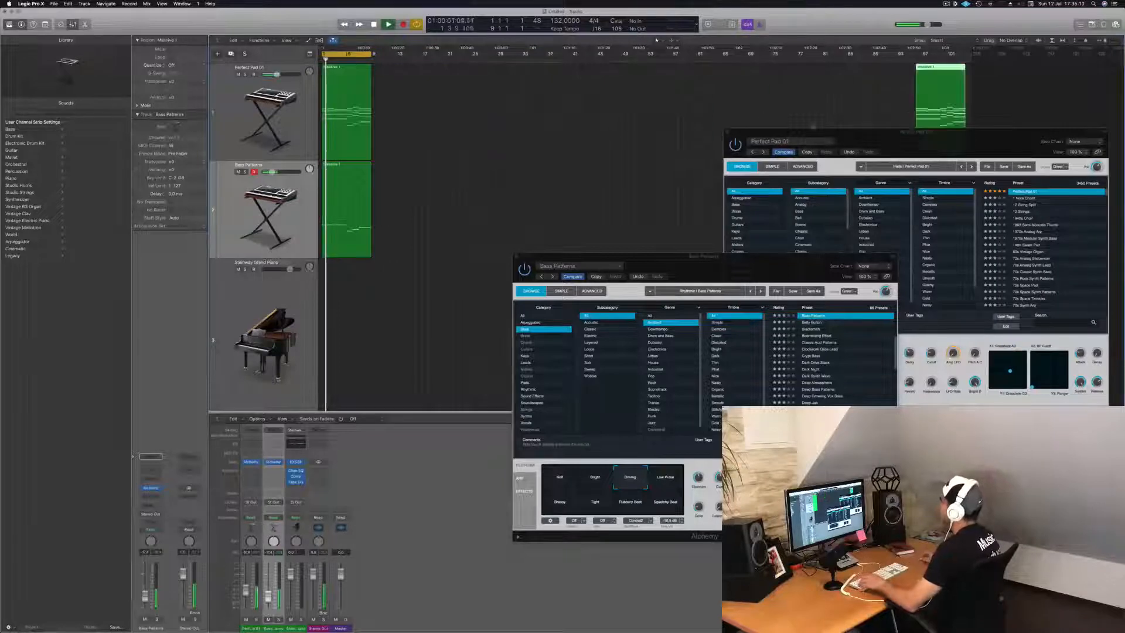
Step: Copy the looped pad and bass regions so the duplicates start at bar 9, directly after the originals
scroll(555, 145, "up", 3)
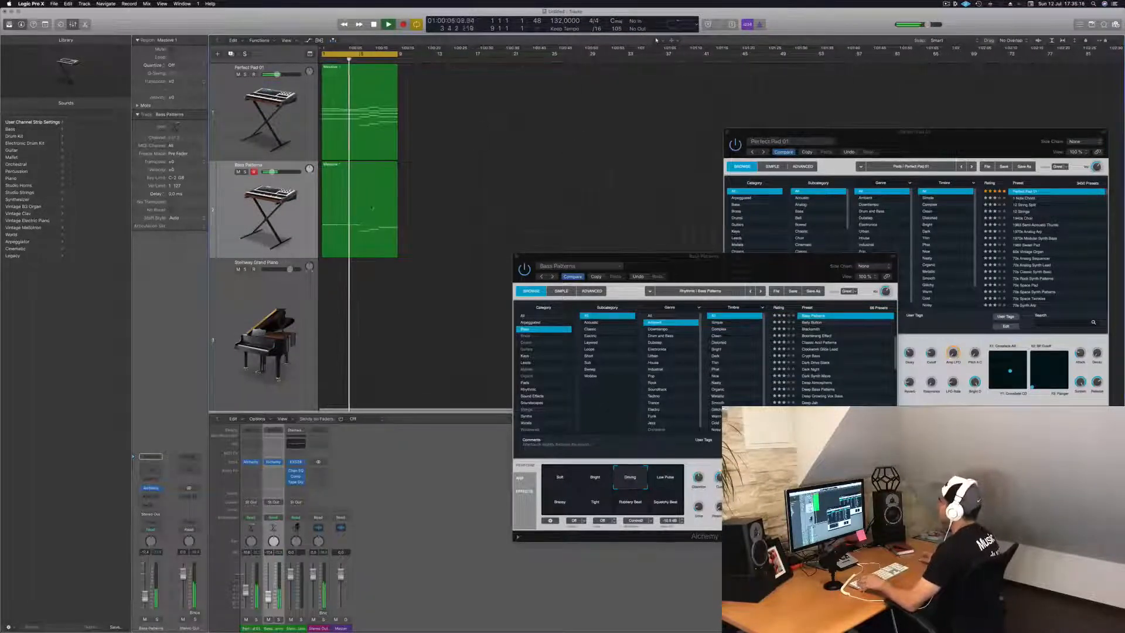
left_click(371, 207)
key("Return")
key("space")
key("super+a")
left_click_drag(359, 68, 434, 76)
key("space")
Step: Delete the bass region at bar 1 and replace it with a copy of the bar 9 bass region
left_click(375, 198)
key("Delete")
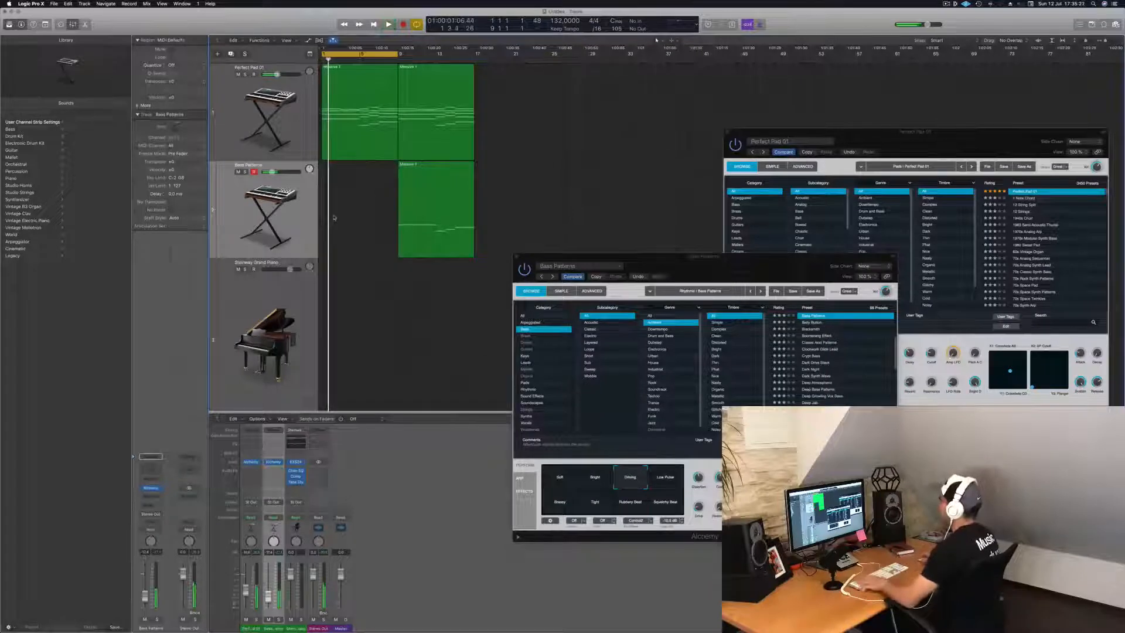
left_click_drag(432, 205, 346, 206)
key("space")
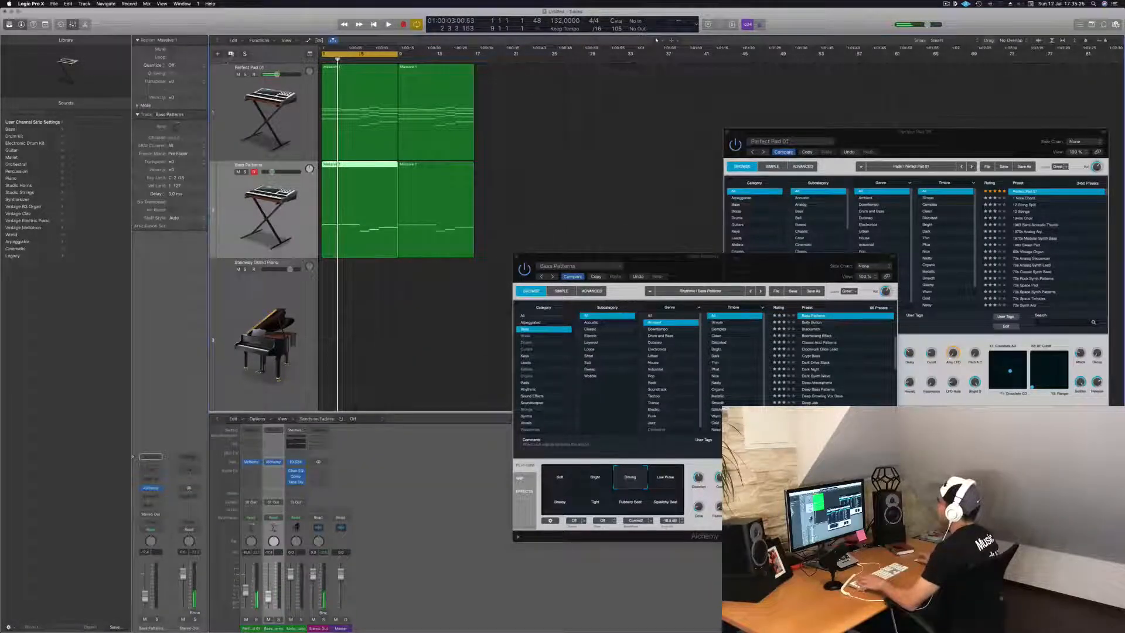
Step: Duplicate the Bass Patterns track, move the bar 1 bass region onto the new track, and play the loop
left_click(231, 54)
left_click_drag(371, 199, 372, 281)
key("space")
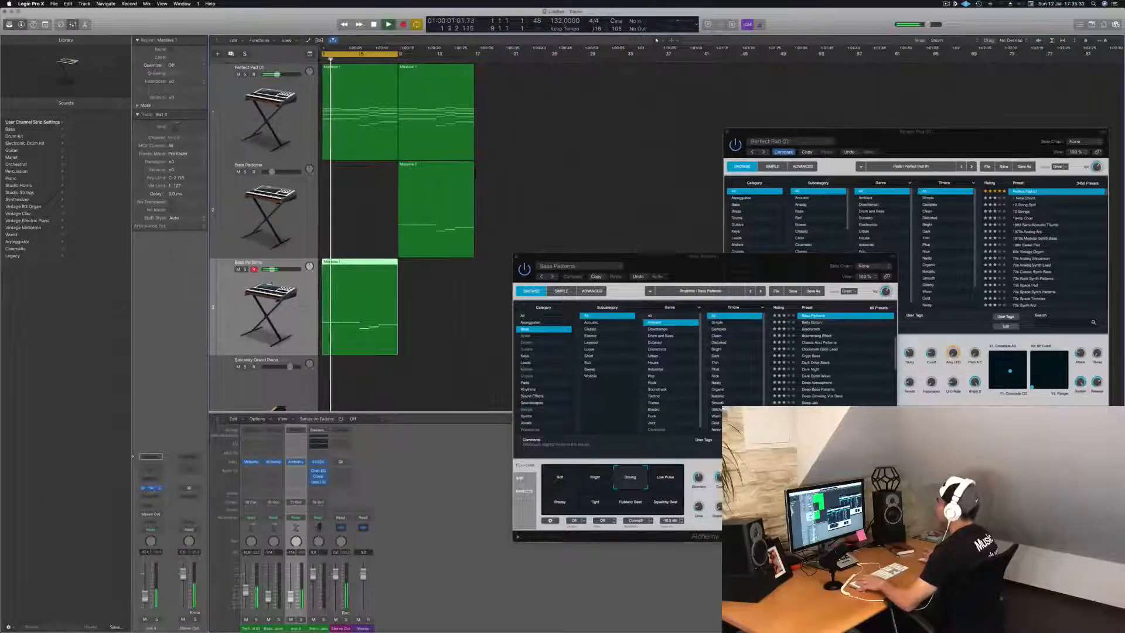
Step: Open the duplicate's Alchemy, audition the Belly Button, Blacksmith and Boomerang Effect presets, and load Classic Acid Patterns
left_click(151, 488)
left_click_drag(196, 19, 612, 94)
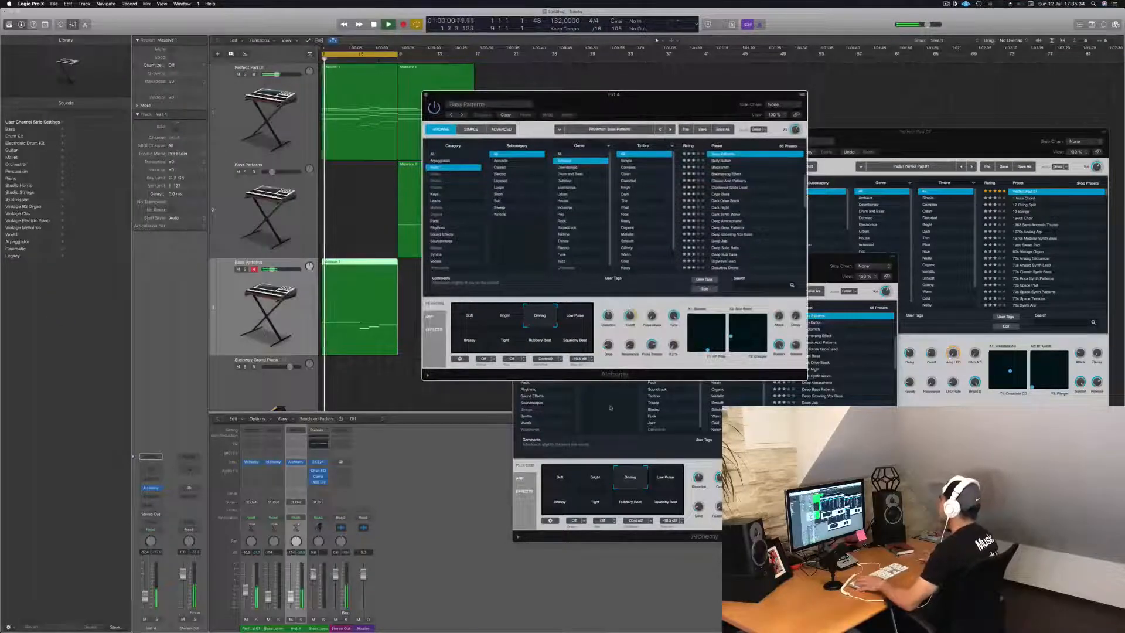
left_click(726, 161)
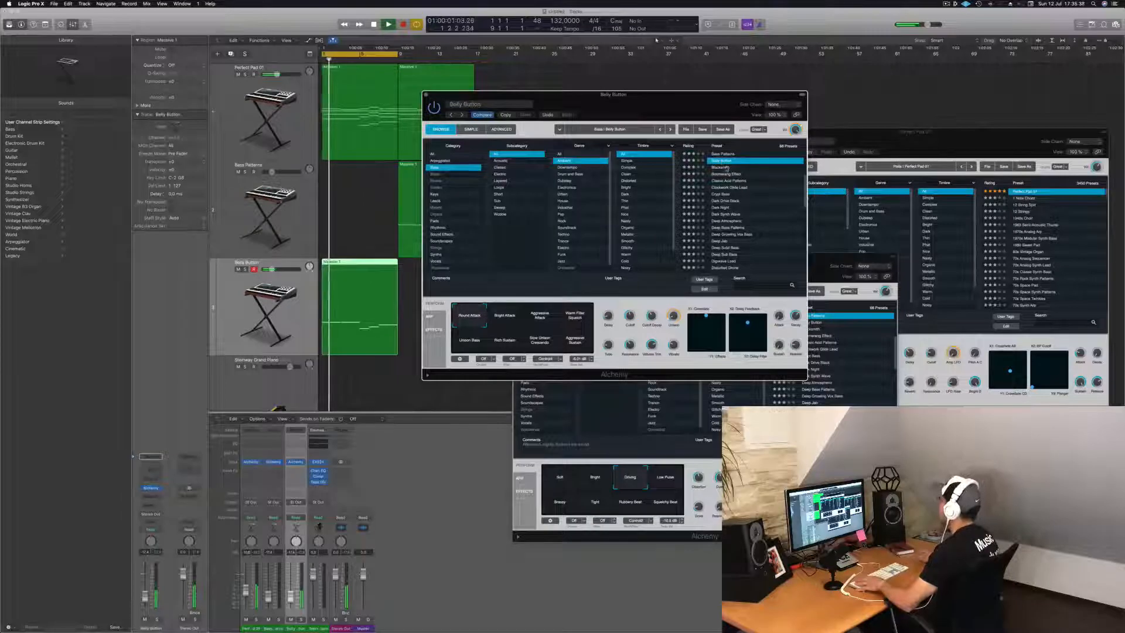
left_click(726, 168)
key("space")
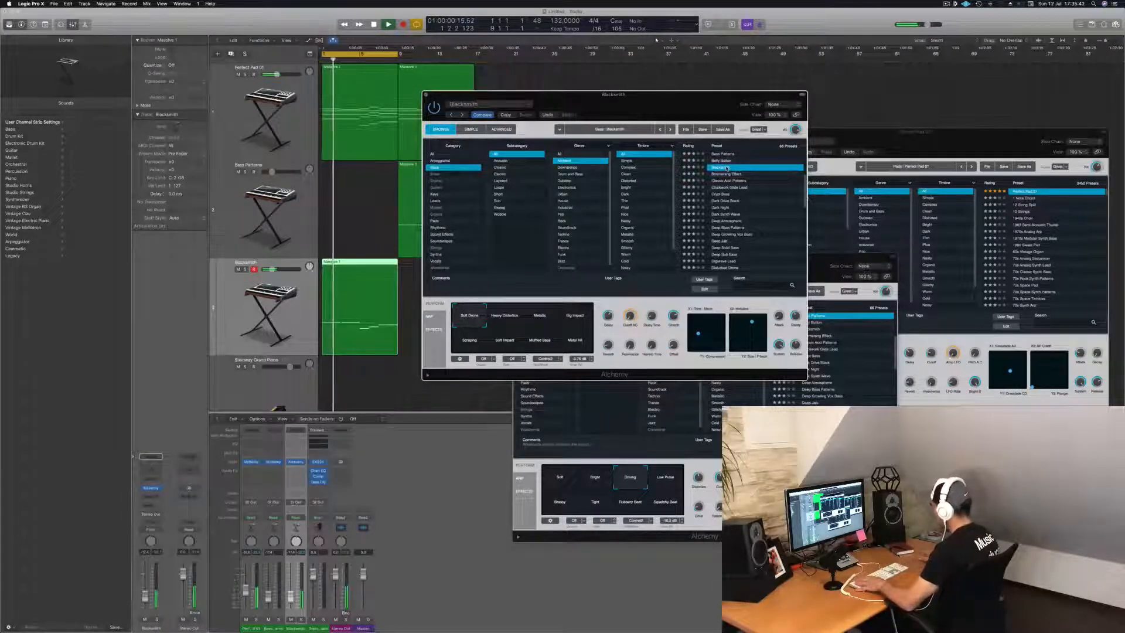
left_click(727, 174)
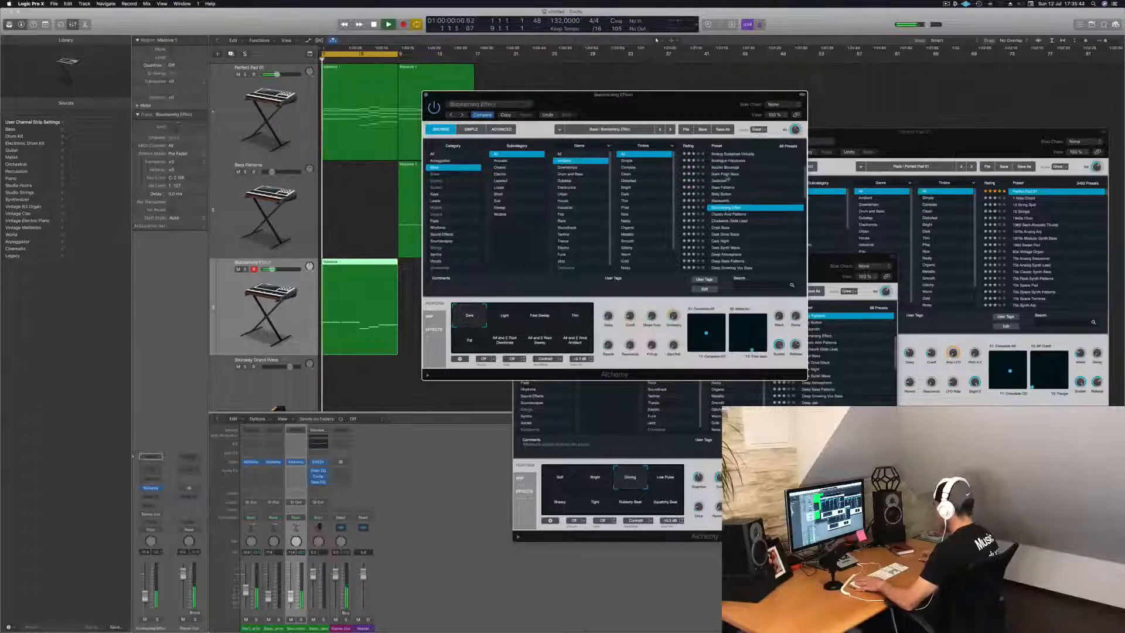
left_click(734, 214)
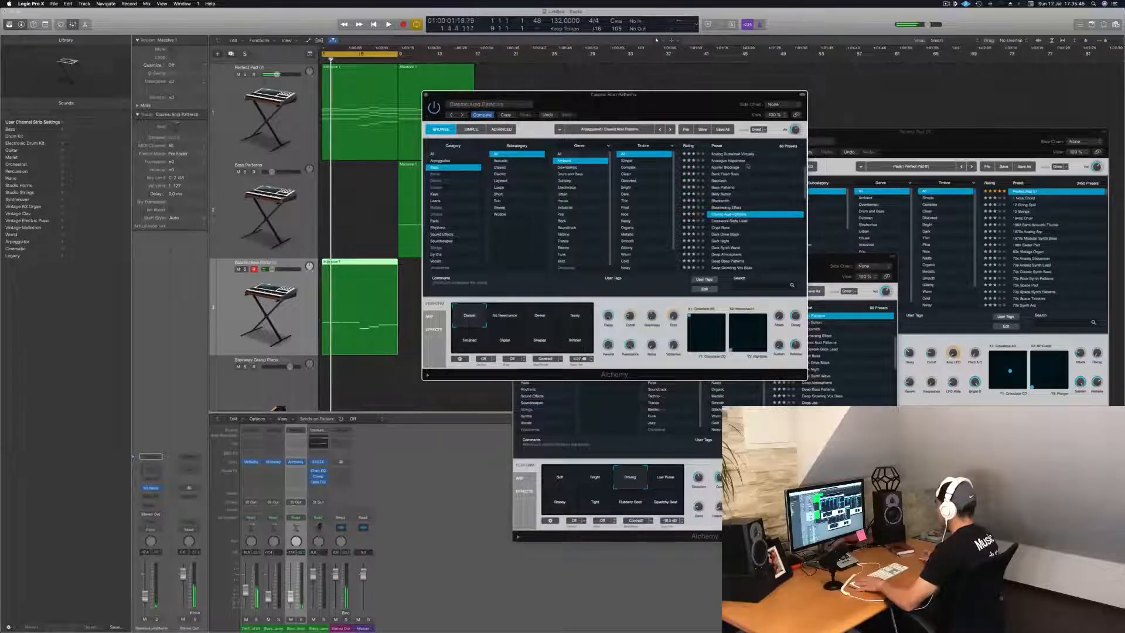
Step: Spread the Alchemy windows apart and try the No Resonance variation of Classic Acid Patterns before choosing Driven
left_click_drag(751, 91, 997, 83)
left_click_drag(644, 267, 630, 371)
left_click(752, 308)
left_click(786, 308)
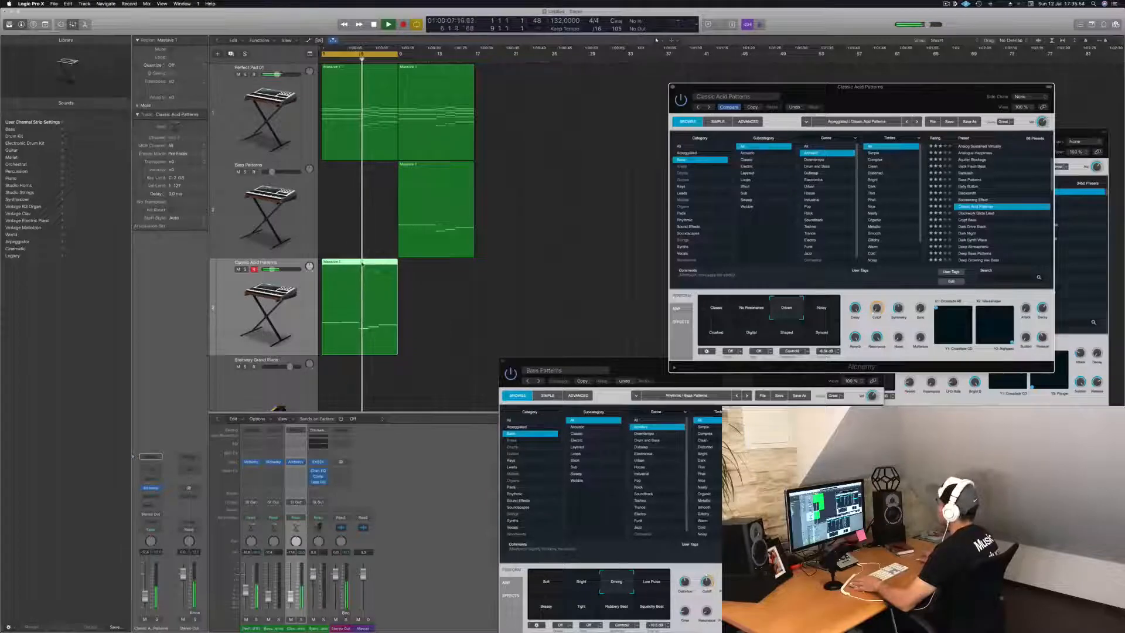
Step: Move the Classic Acid Patterns region out of the loop and park both bass regions well past the pad regions
left_click_drag(373, 265, 449, 265)
key("space")
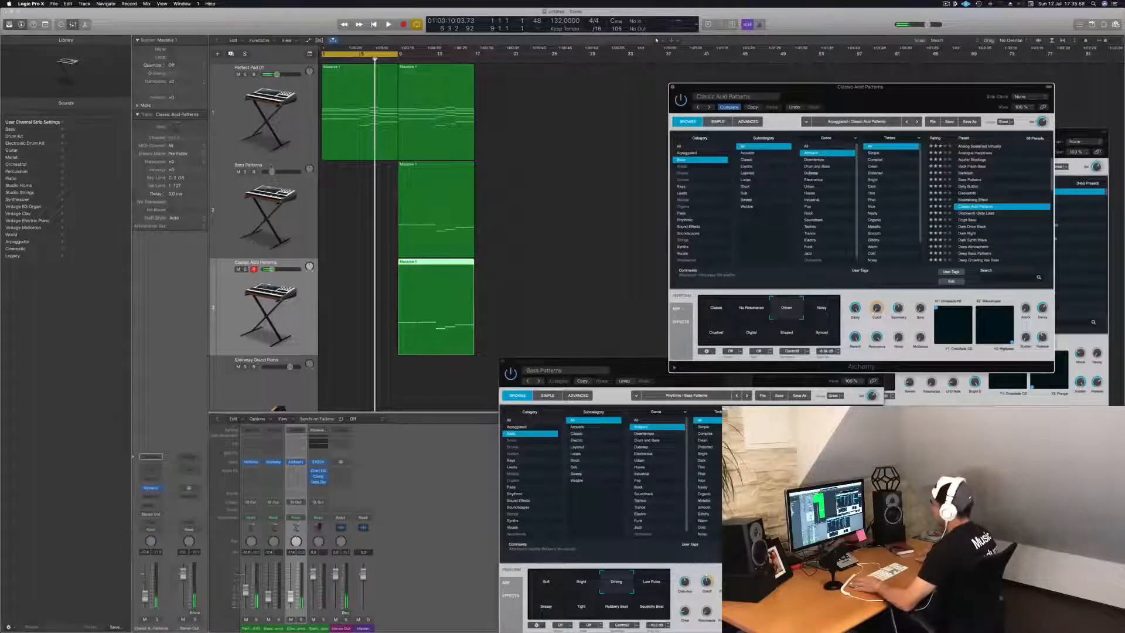
key("space")
mouse_move(532, 312)
left_mouse_down()
mouse_move(403, 190)
mouse_move(468, 166)
mouse_move(630, 166)
left_mouse_up()
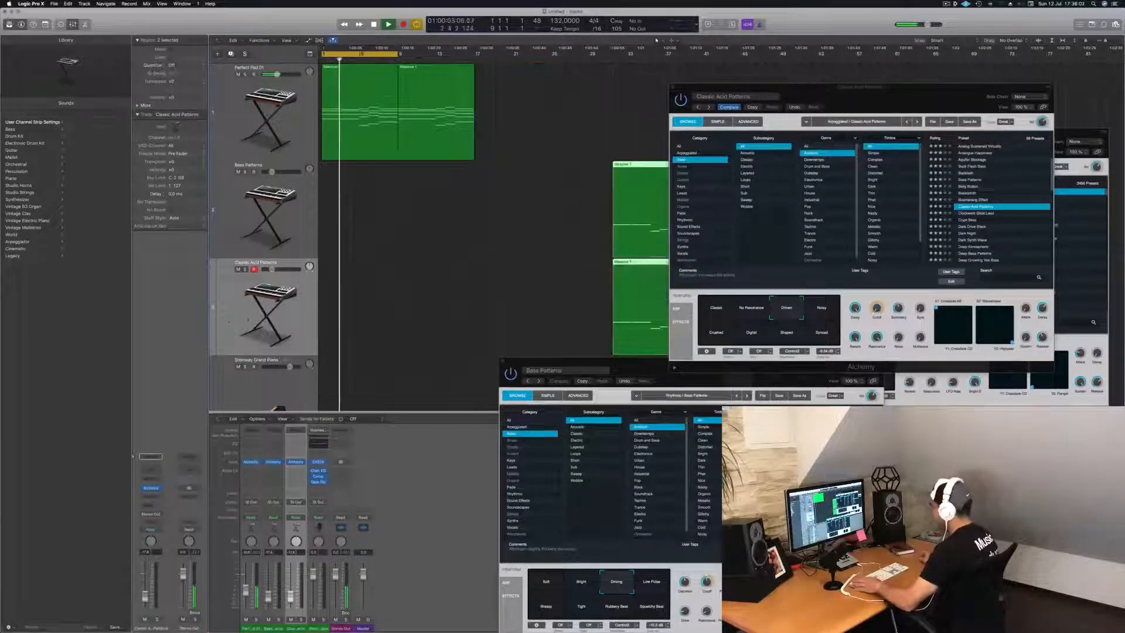
left_click(516, 234)
key("space")
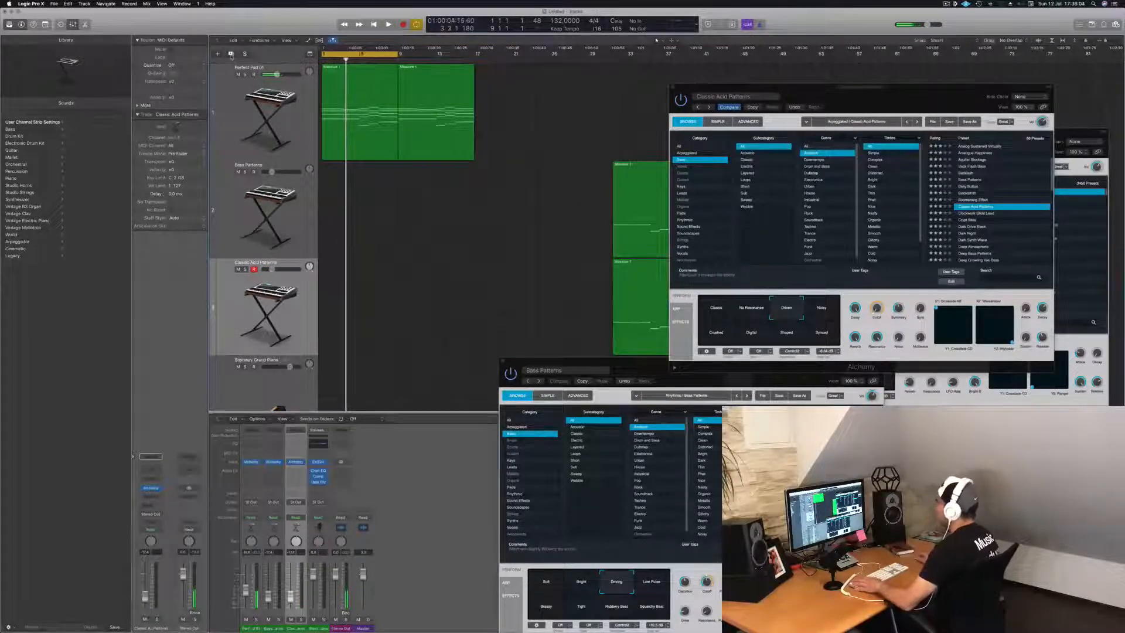
Step: Duplicate the Classic Acid Patterns track, move its parked region to bar 1 on the new track, and play the loop
left_click(231, 54)
left_click_drag(644, 258, 355, 352)
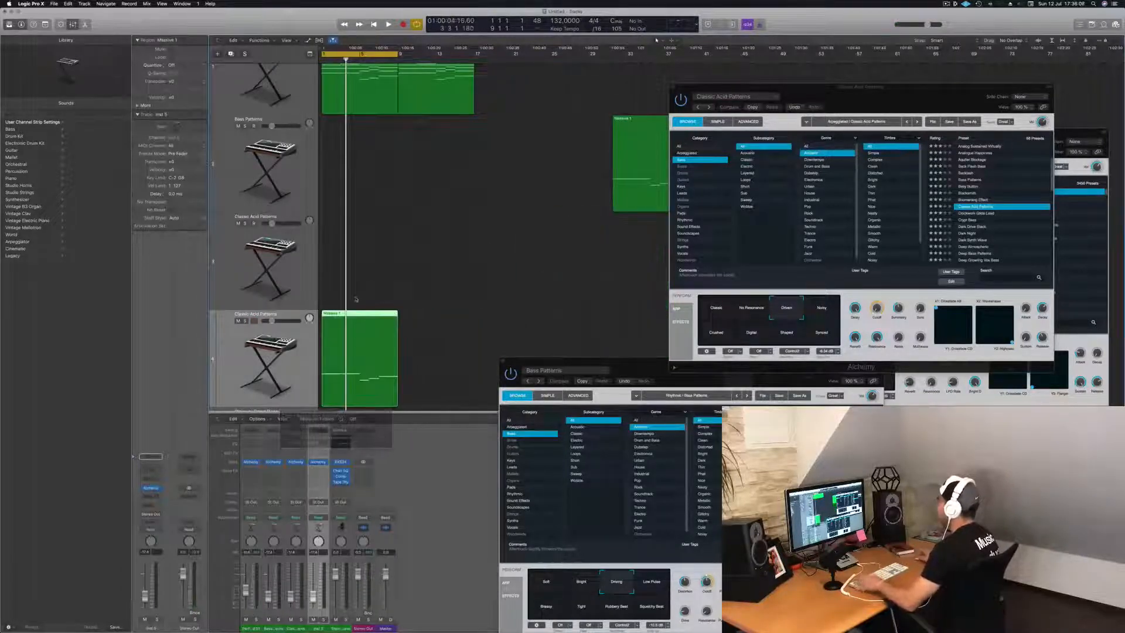
key("space")
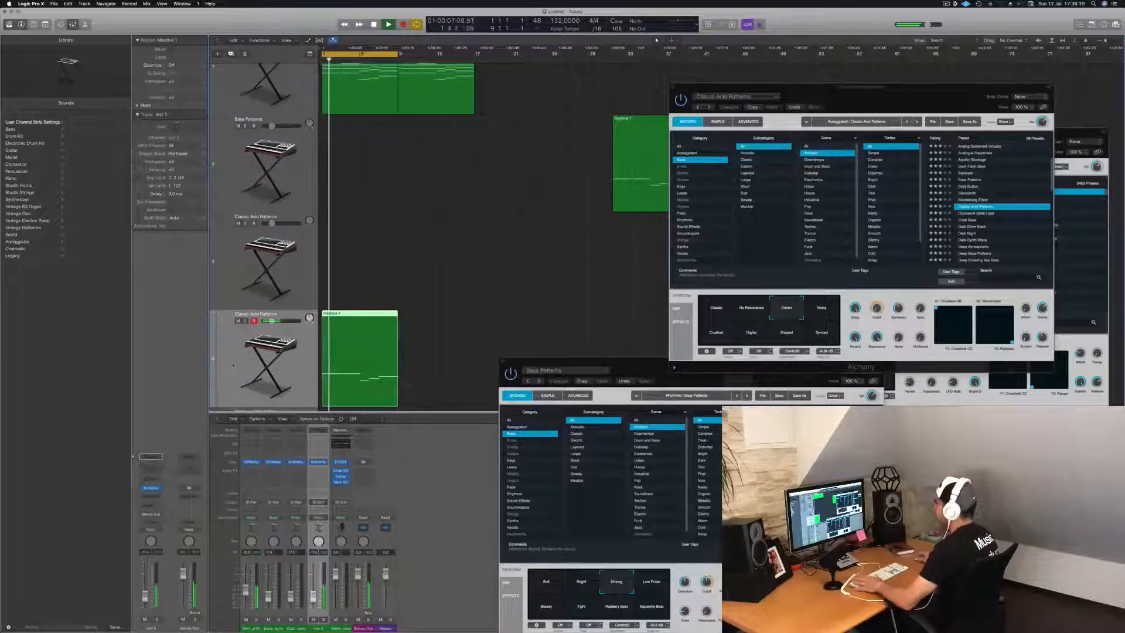
key("Return")
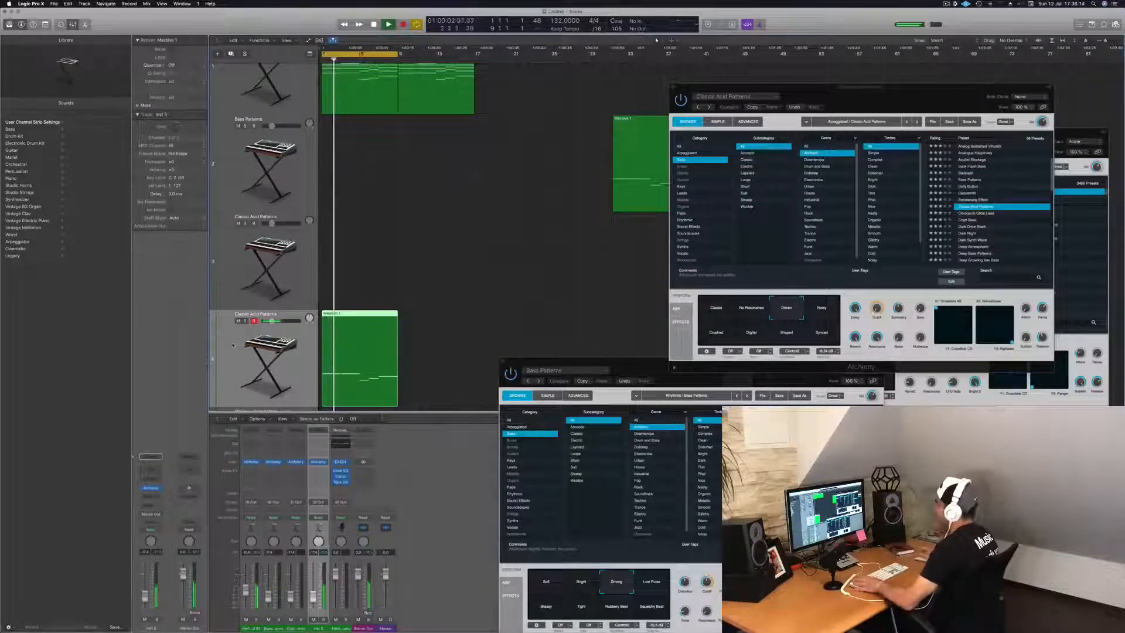
key("space")
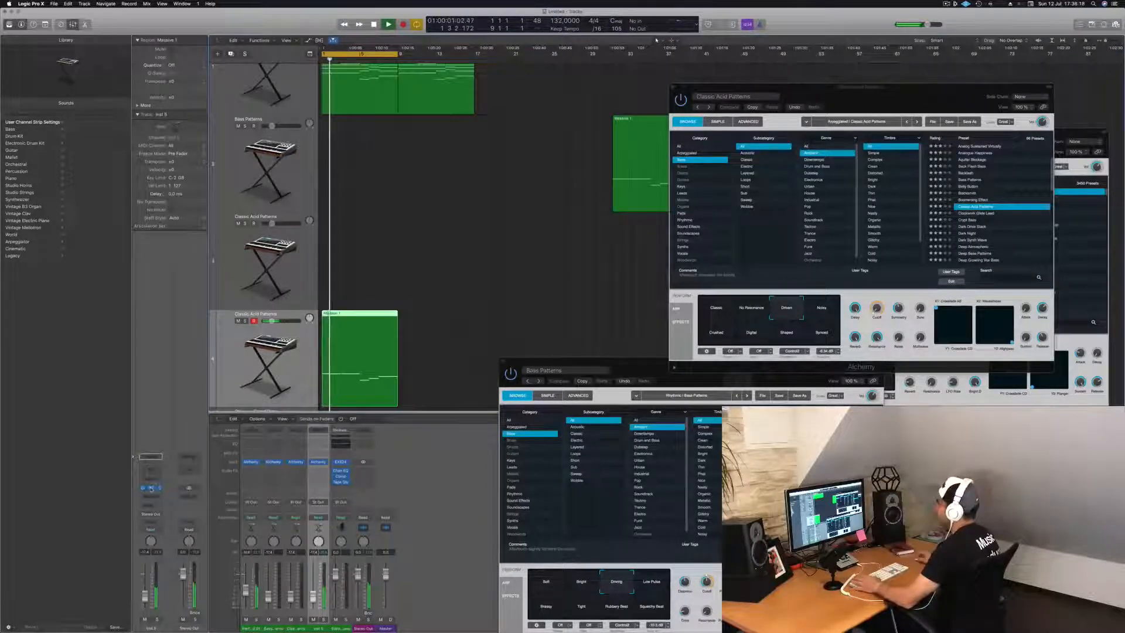
Step: Open the new duplicate's Alchemy and audition the Clockwork Glide Lead, Crypt Bass and Dark Drive Stack presets against the loop
left_click(151, 488)
key("space")
left_click_drag(321, 29, 770, 191)
key("space")
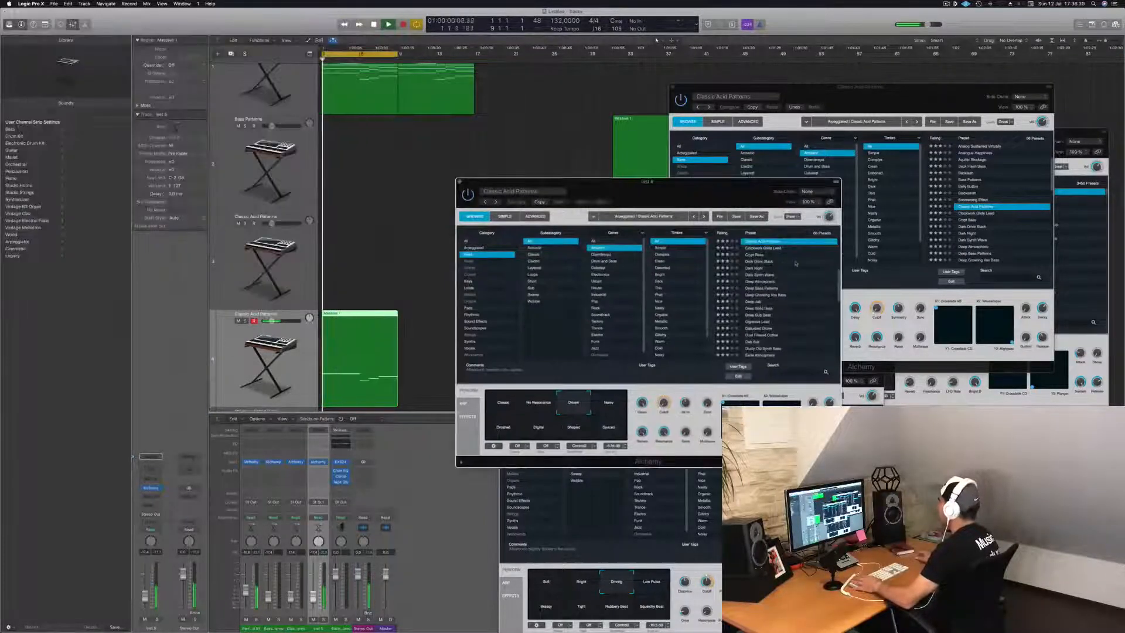
left_click(770, 249)
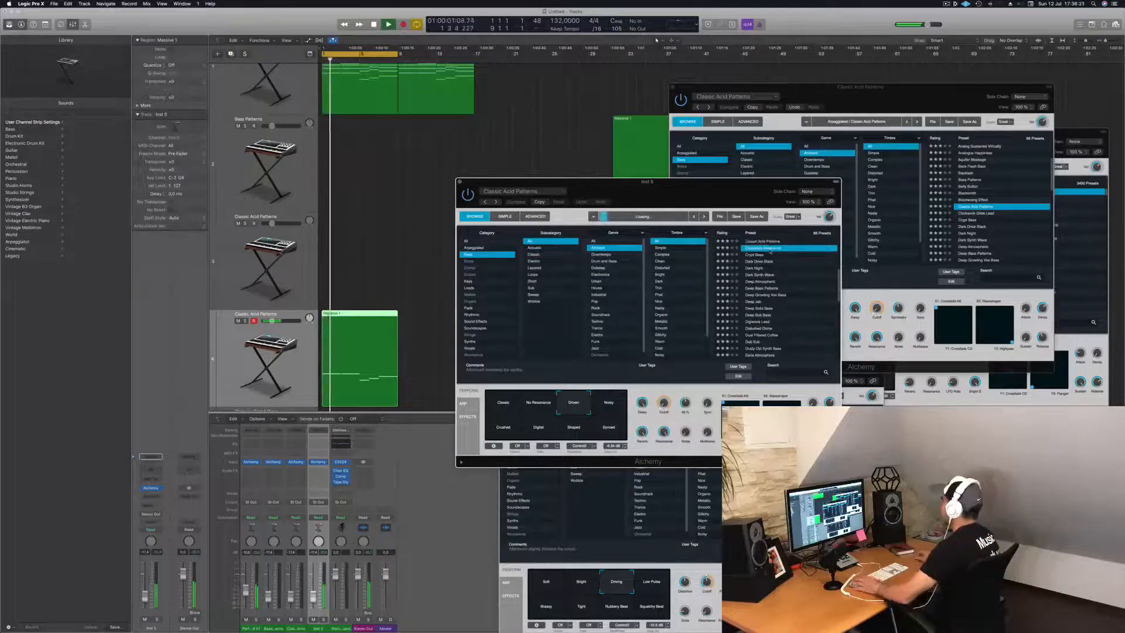
left_click(756, 255)
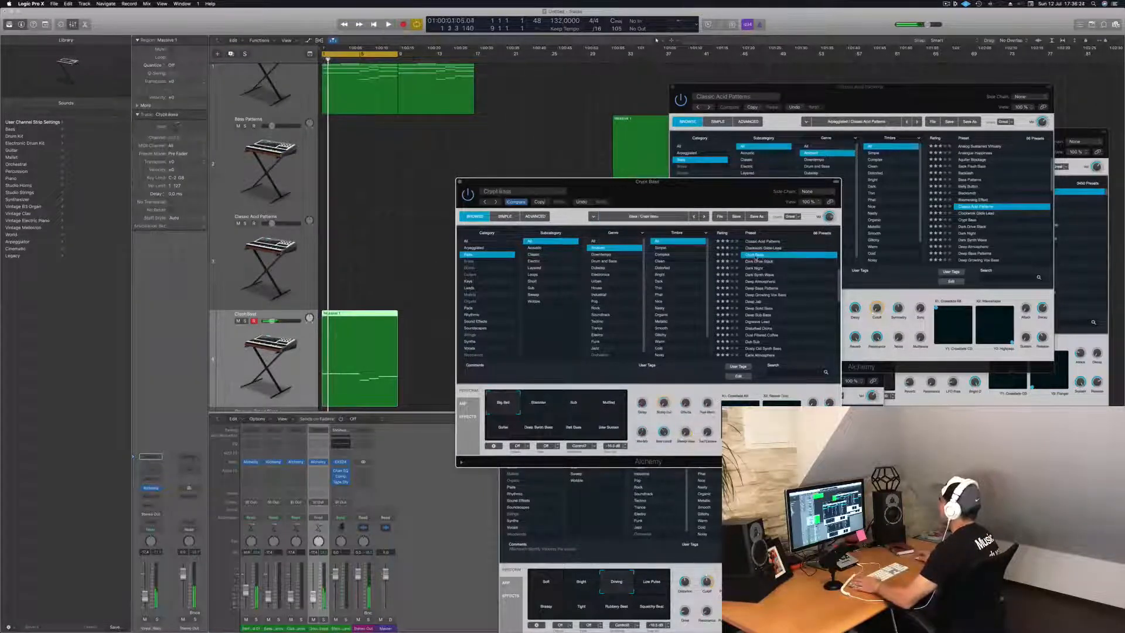
left_click(762, 262)
key("space")
key("space")
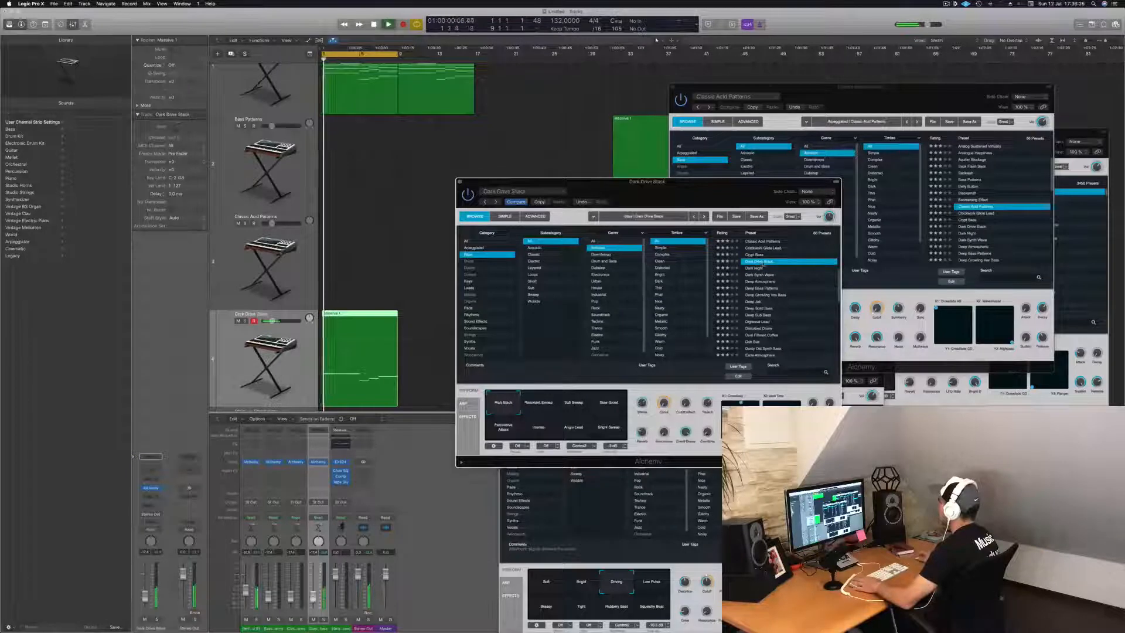
Step: Move the Alchemy window up and audition the Dark Night and Dark Synth Wave presets with the loop
left_click_drag(701, 183, 737, 146)
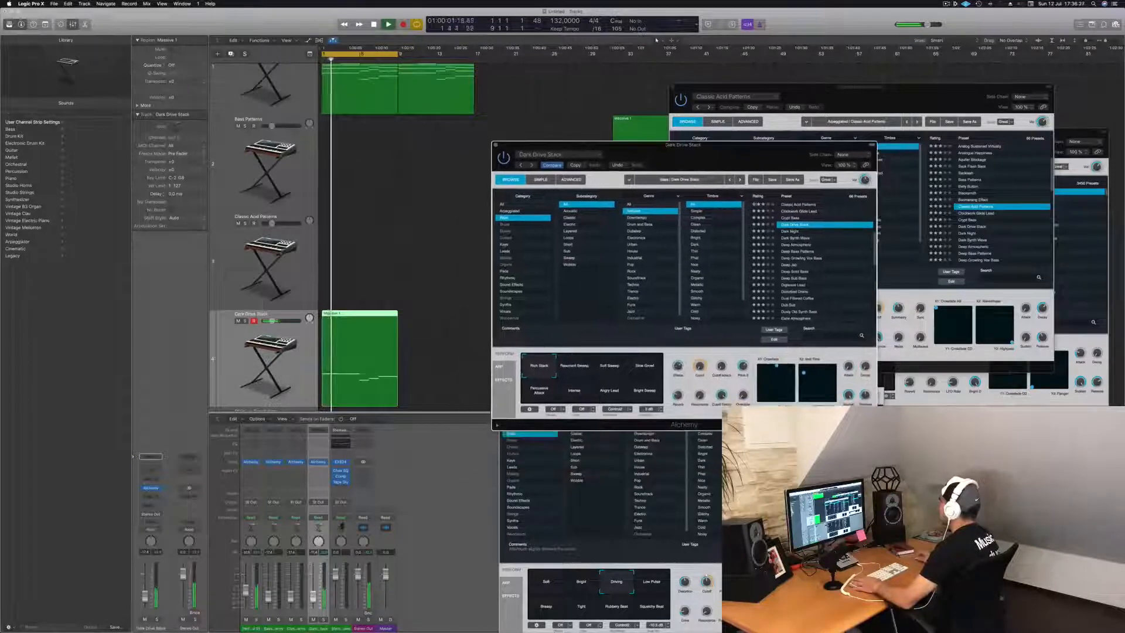
left_click(788, 232)
key("space")
key("space")
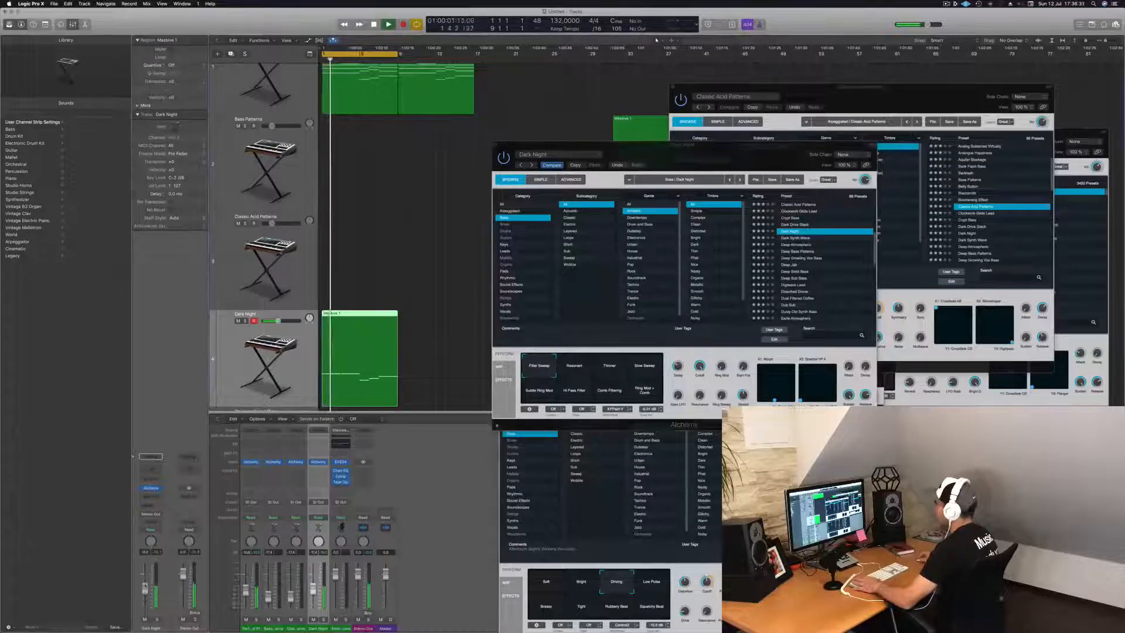
left_click(804, 238)
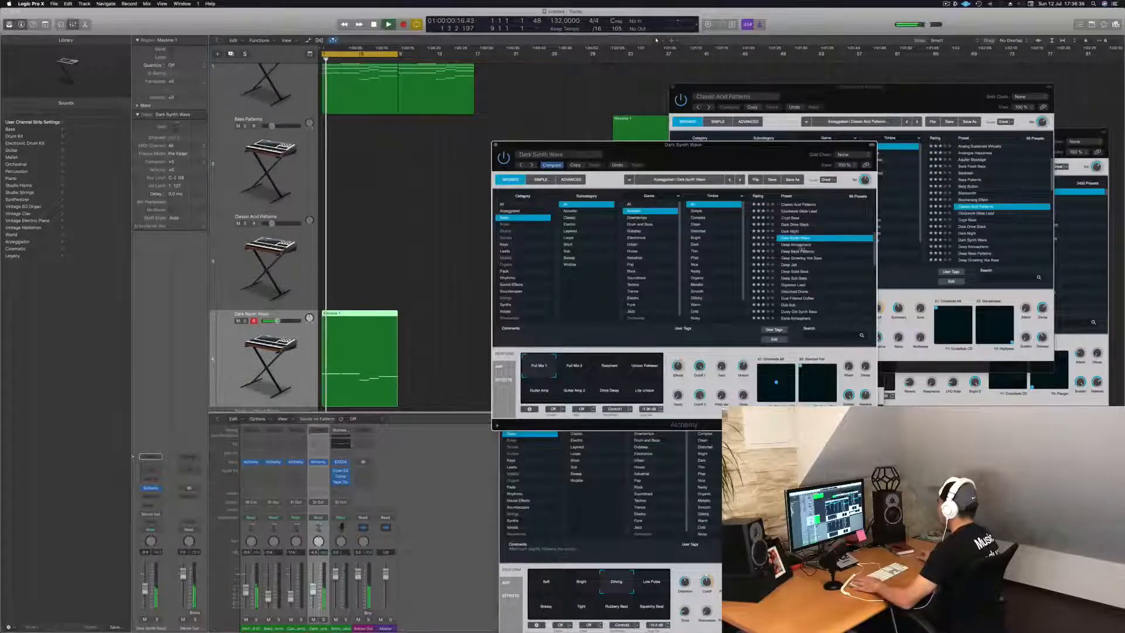
Step: Load the Deep Atmospheric preset and audition its performance variations against the loop
left_click(800, 245)
left_click(610, 367)
key("space")
key("space")
left_click(644, 366)
key("space")
left_click(572, 370)
key("space")
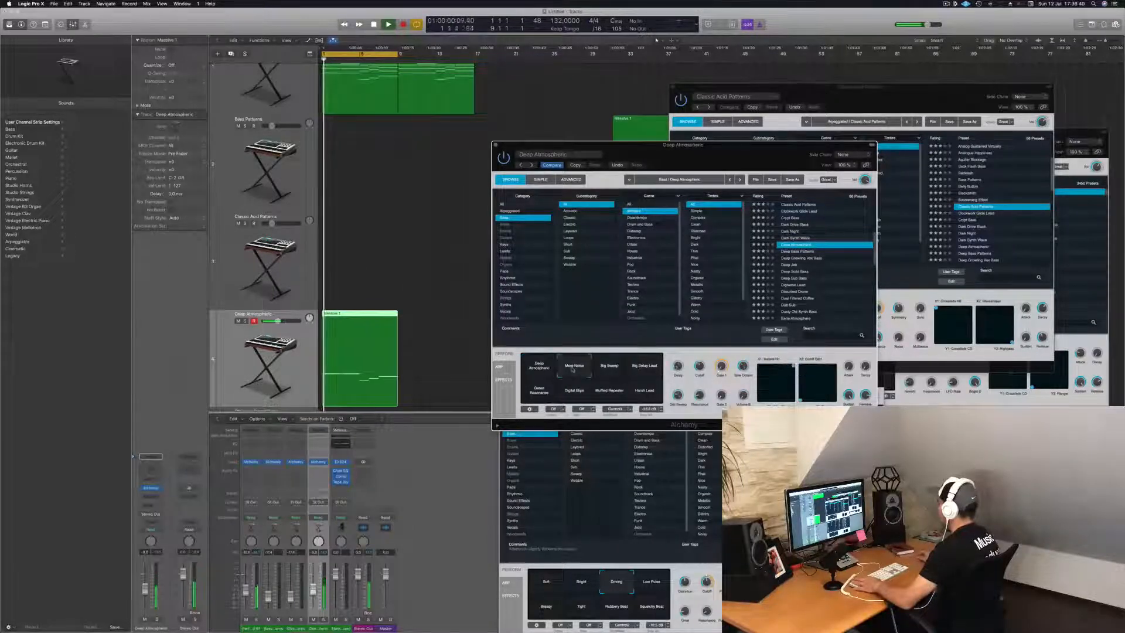
left_click(534, 391)
left_click(572, 395)
left_click(615, 395)
left_click(644, 393)
key("space")
key("space")
Step: Load the Deep Solid Bass preset, lower its track volume slightly, and close its Alchemy window
left_click(797, 272)
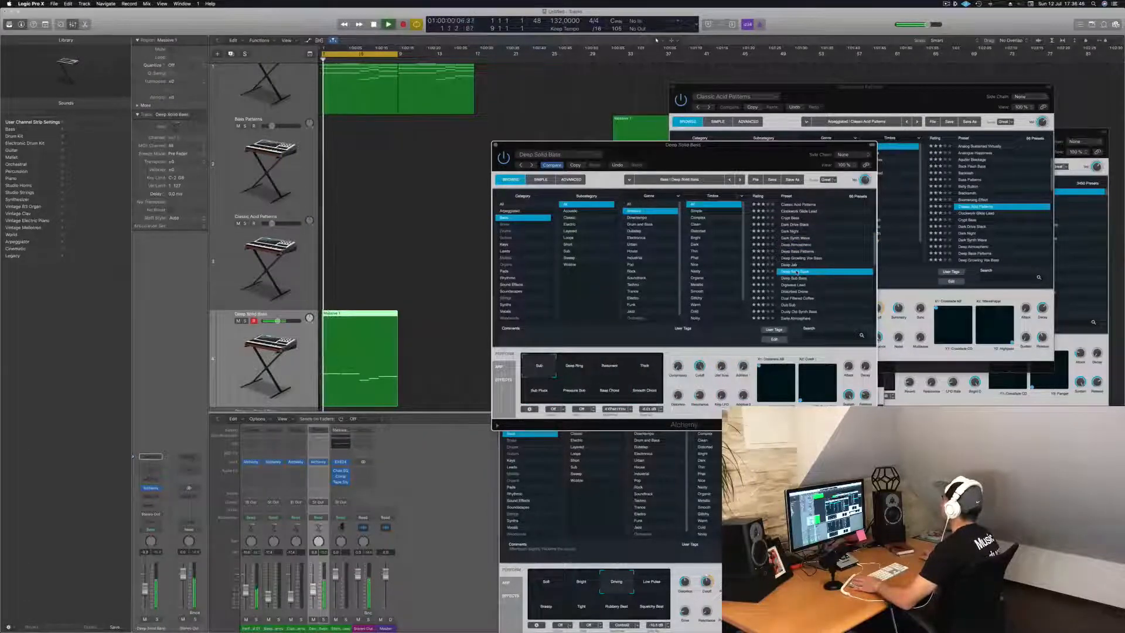
left_click_drag(313, 588, 313, 597)
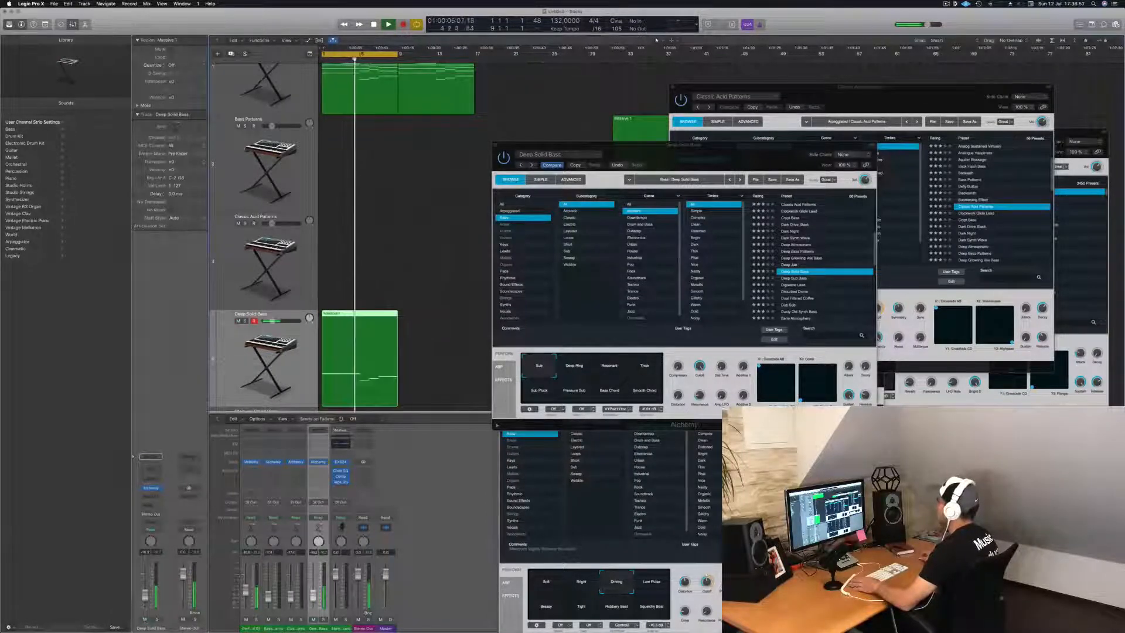
left_click_drag(695, 150, 771, 145)
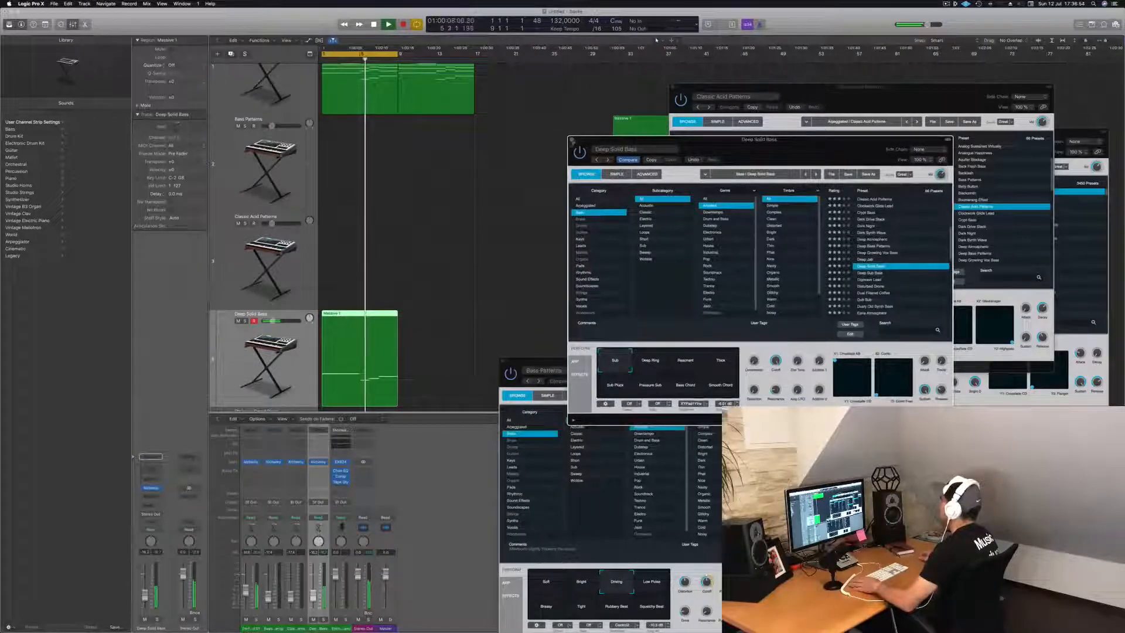
left_click(571, 140)
Step: Shrink the track rows, move the Classic Acid Patterns window off the arrangement, and replay the loop from the start
scroll(489, 179, "down", 3)
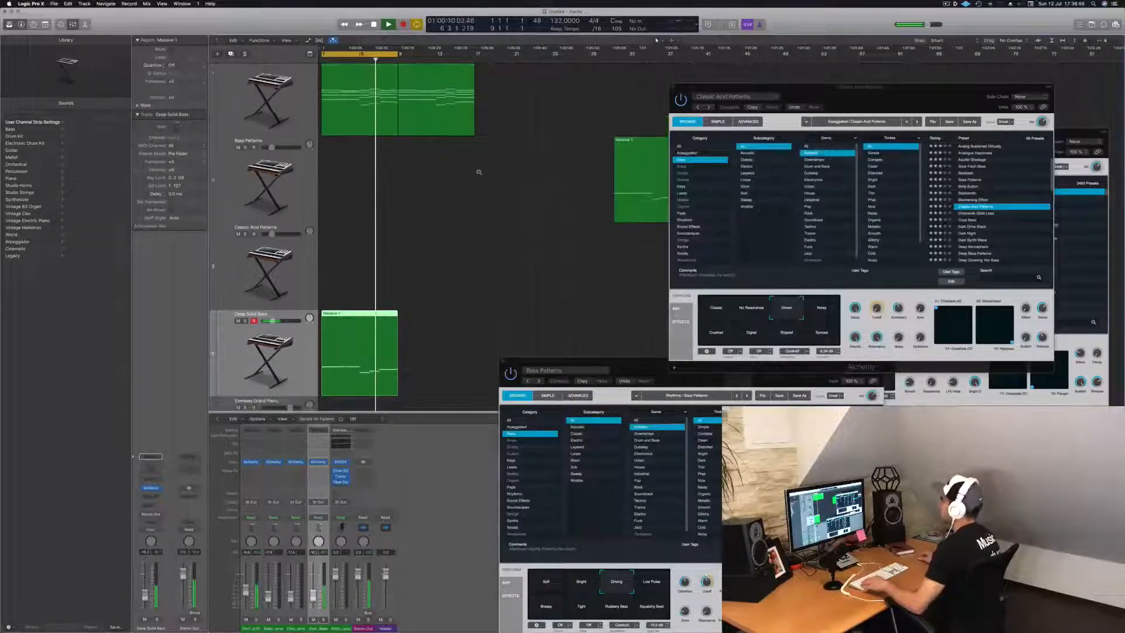
scroll(479, 172, "down", 3)
key("space")
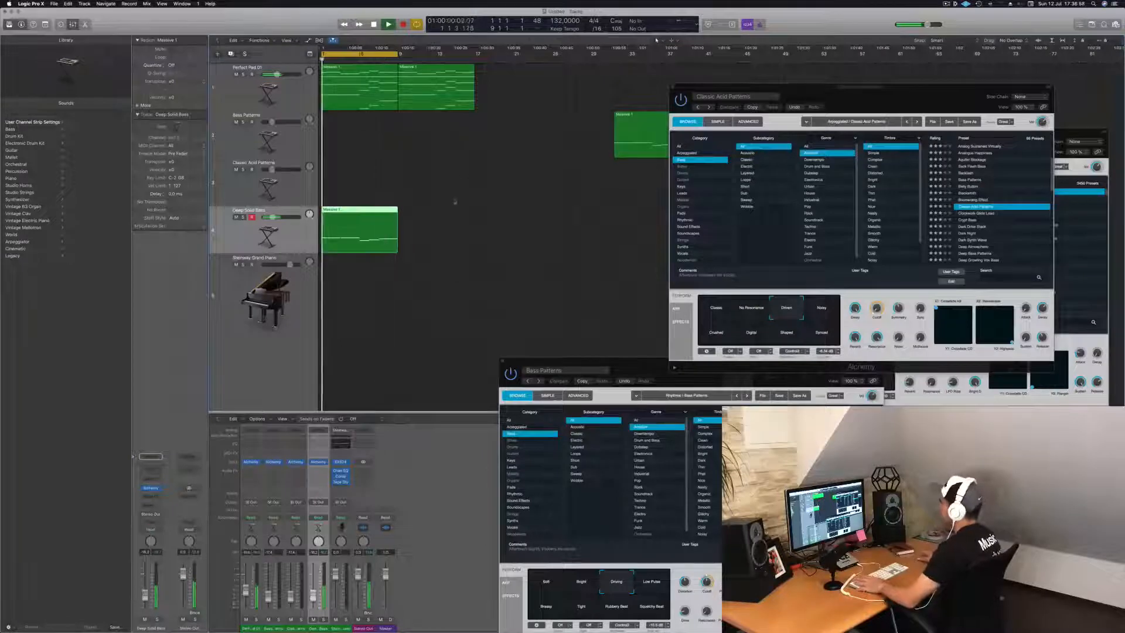
left_click_drag(731, 90, 872, 86)
scroll(485, 183, "left", 2)
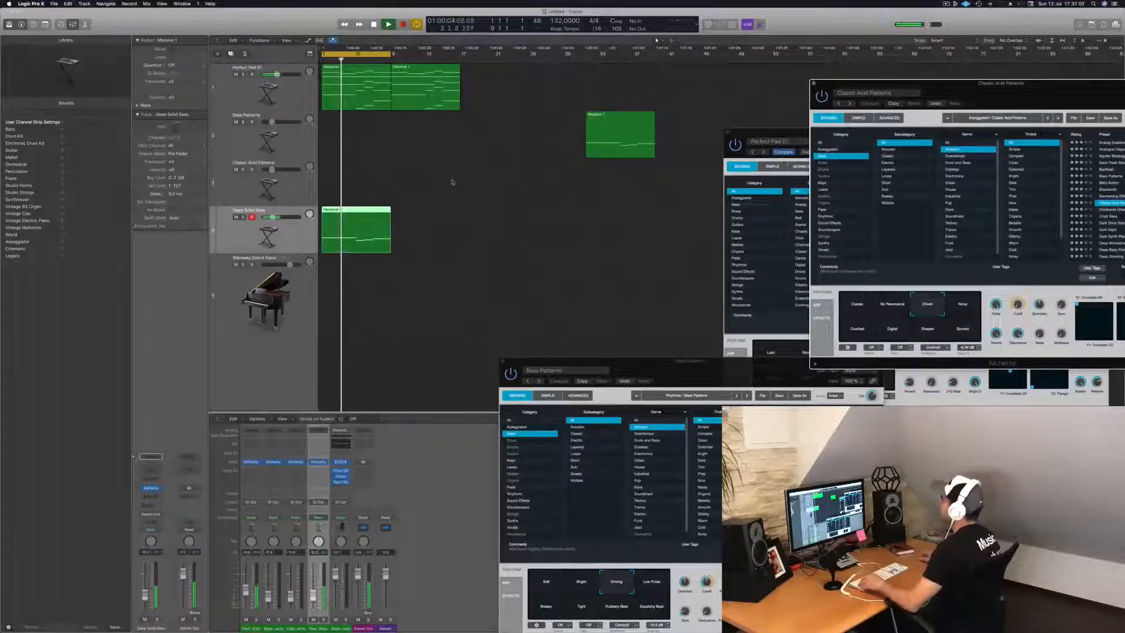
key("Return")
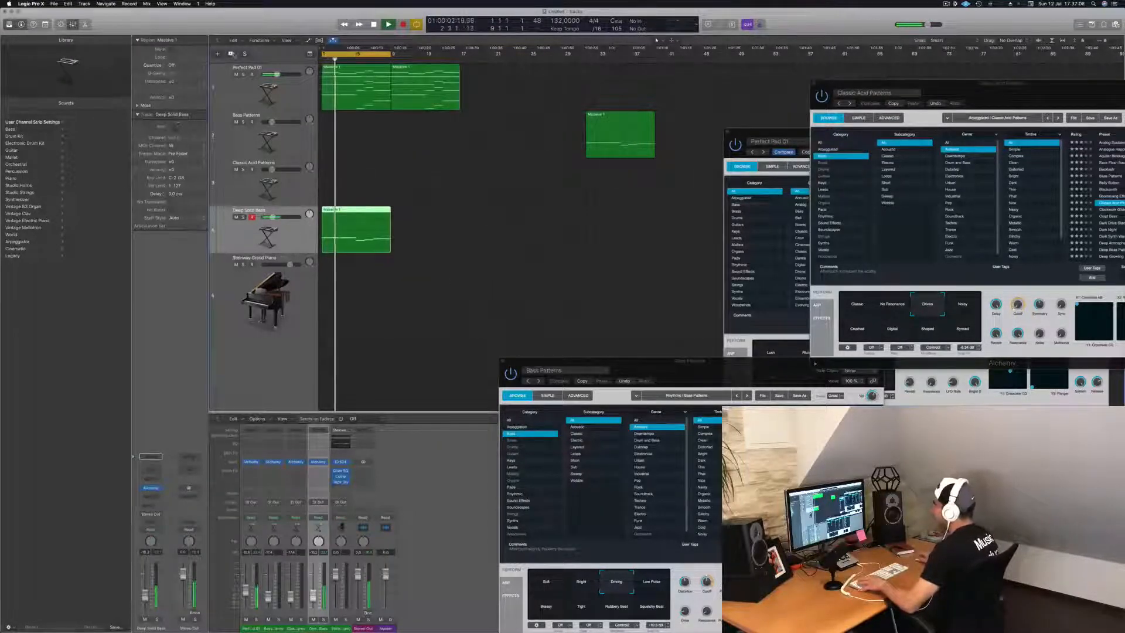
Step: Duplicate the Deep Solid Bass track as an empty track below it and replay the loop from the start
key("super+d")
key("Return")
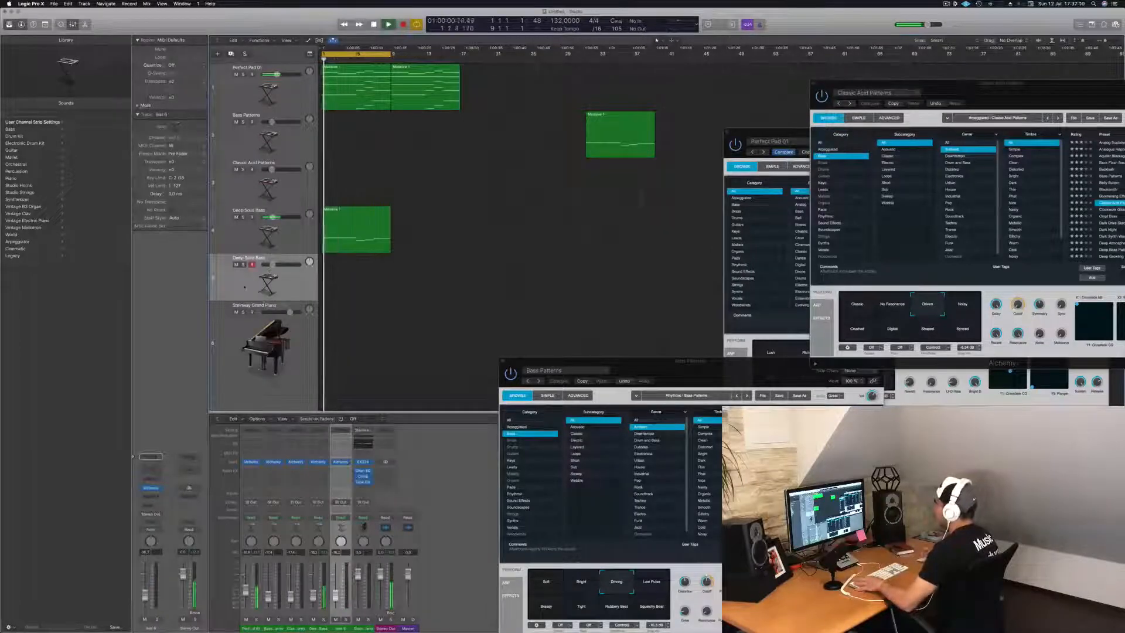
key("Return")
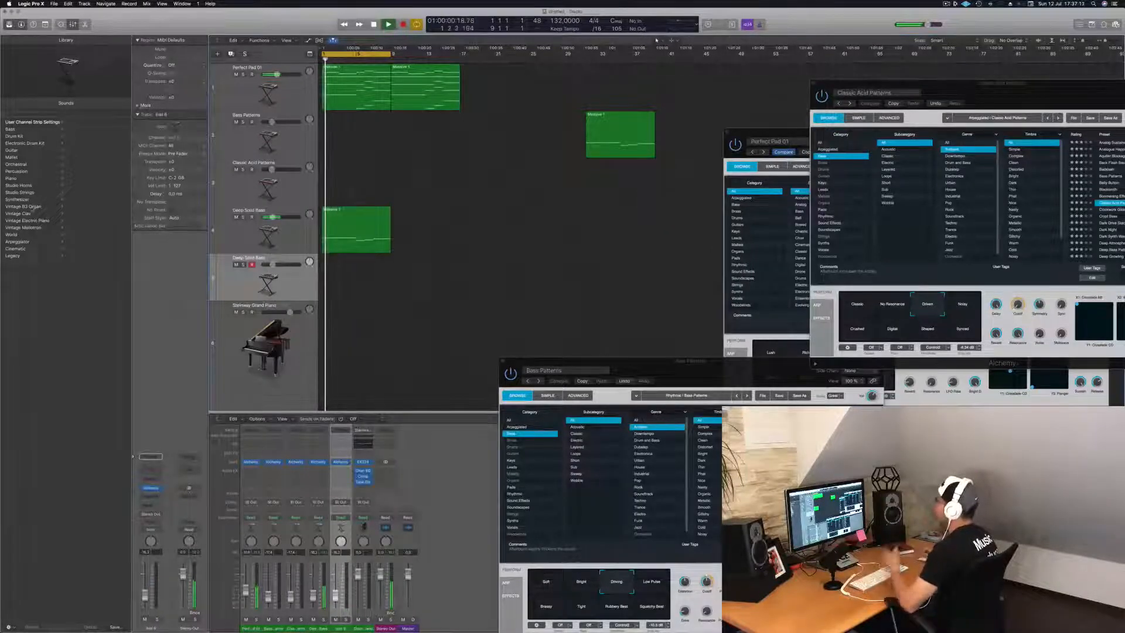
Step: Browse the Cinematic and Electronic Drum Kit sounds, and load Orchestral Kit from the orchestral percussion sounds onto the new track
left_click(19, 249)
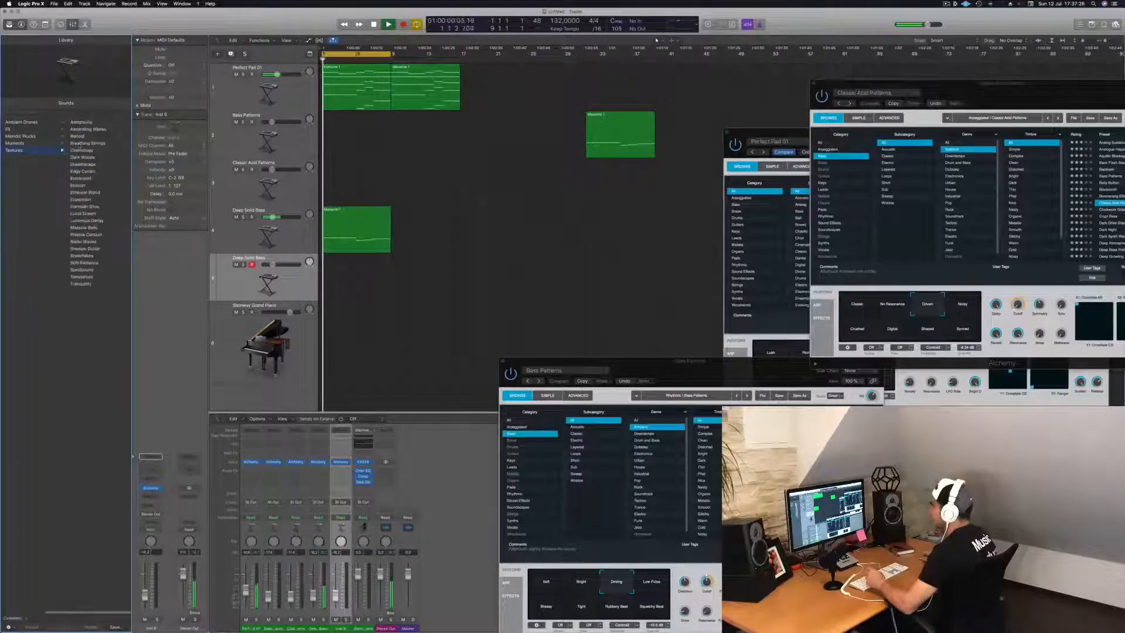
left_click(79, 143)
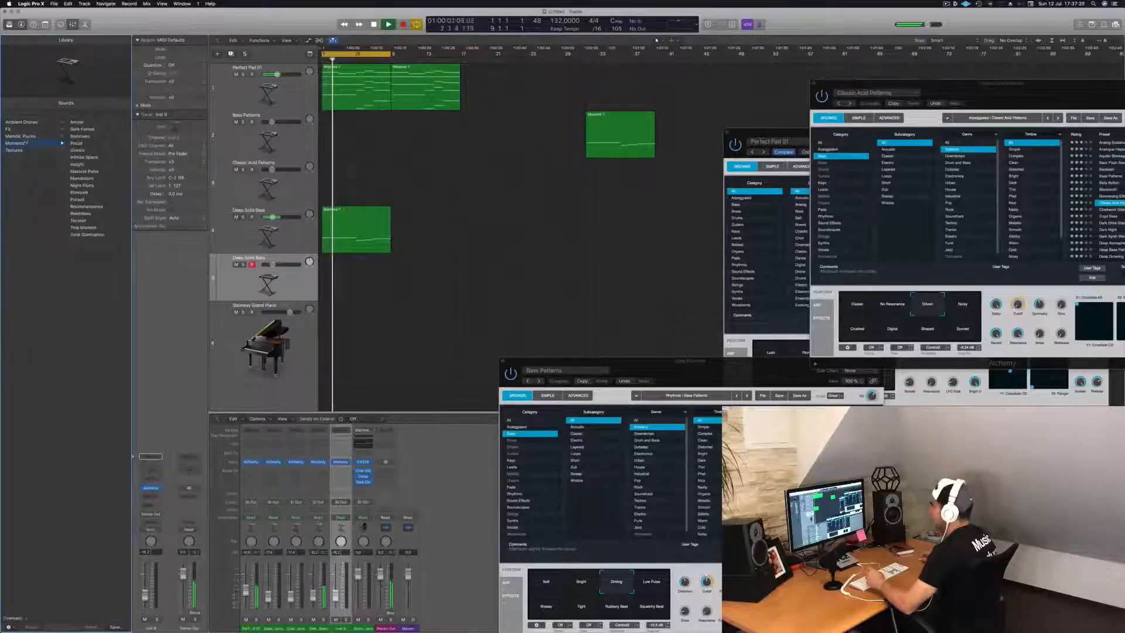
left_click(24, 137)
left_click(22, 122)
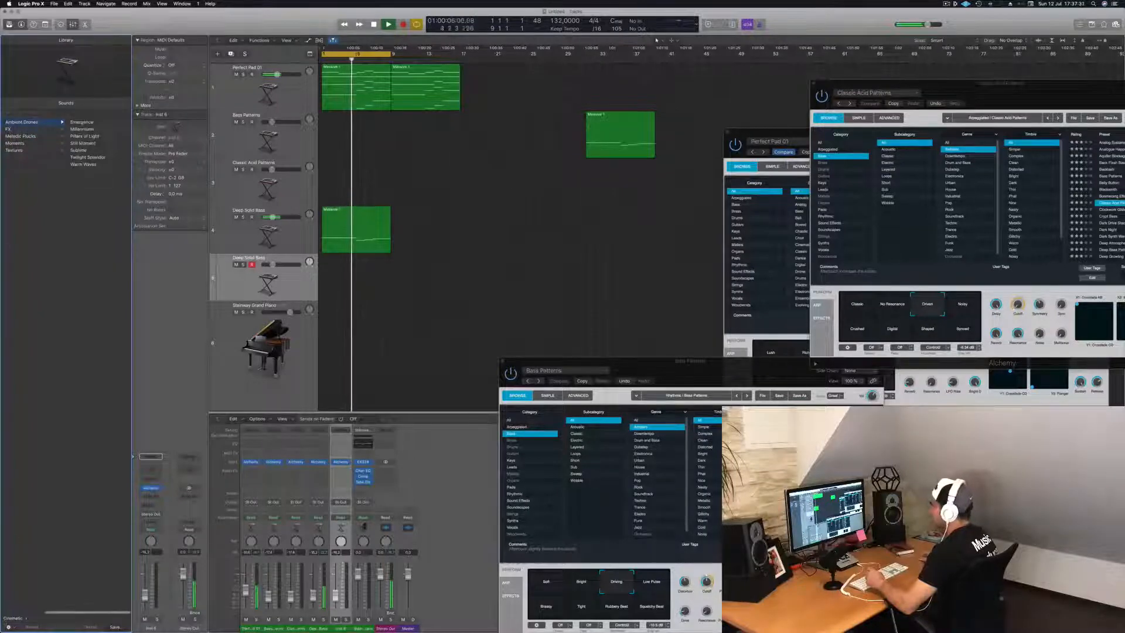
left_click(8, 618)
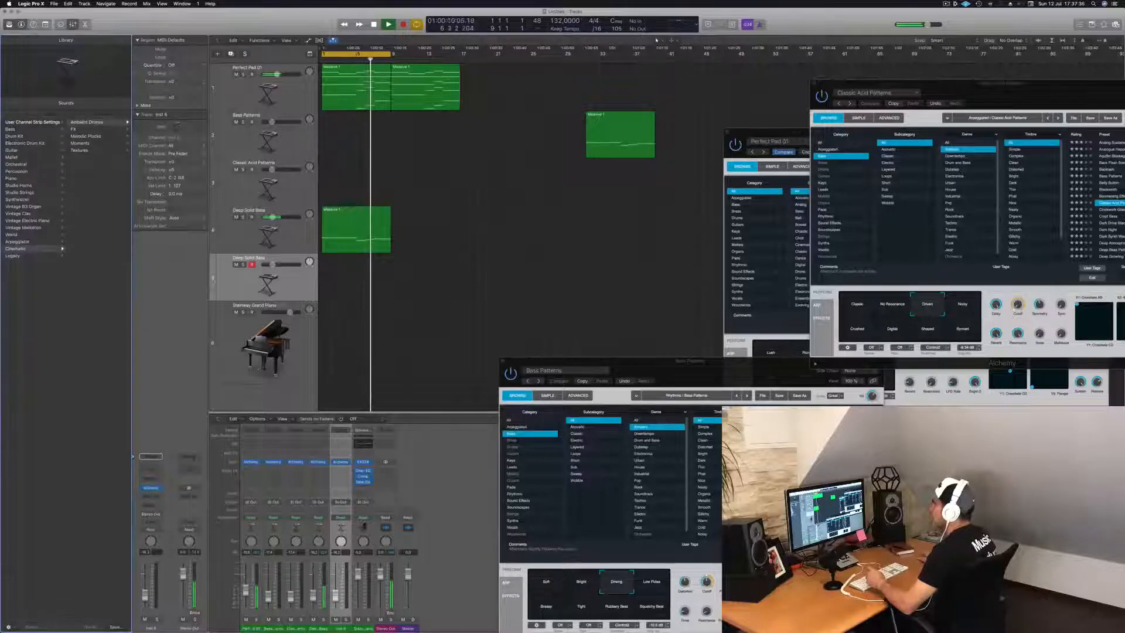
left_click(26, 143)
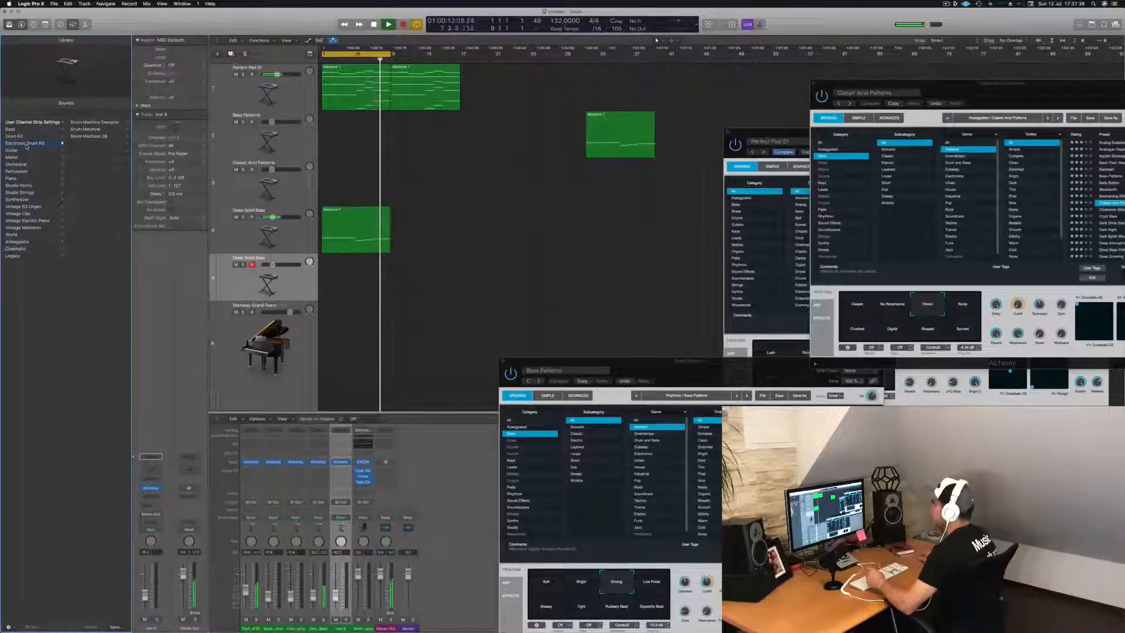
left_click(22, 165)
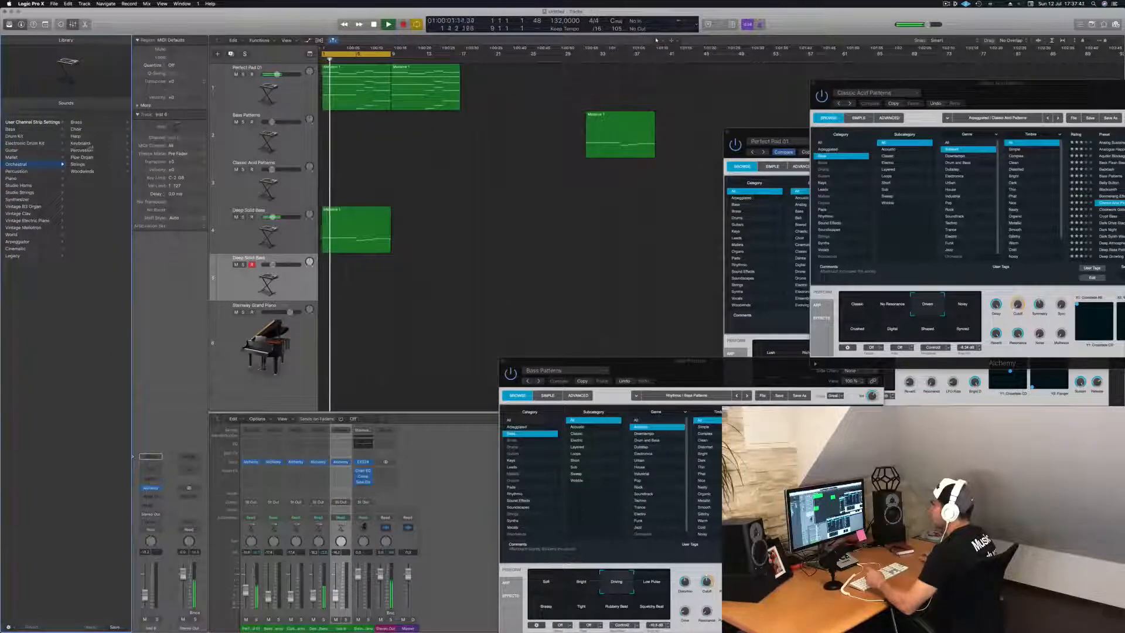
left_click(82, 150)
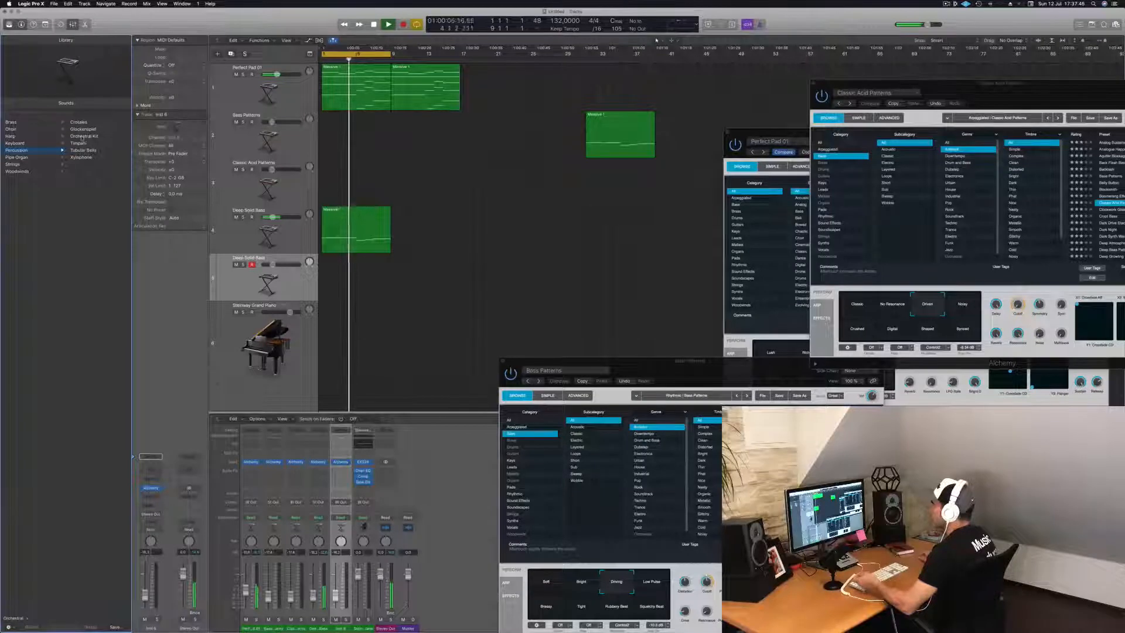
left_click(83, 136)
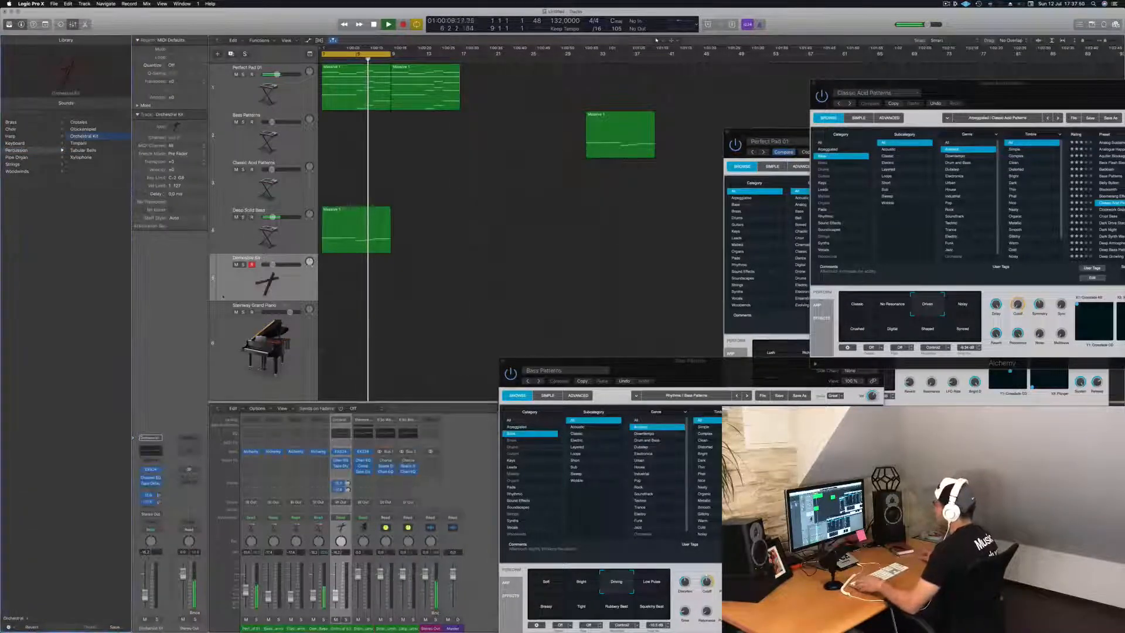
Step: Open Musical Typing and try out Orchestral Kit notes over the playing loop
key("super+k")
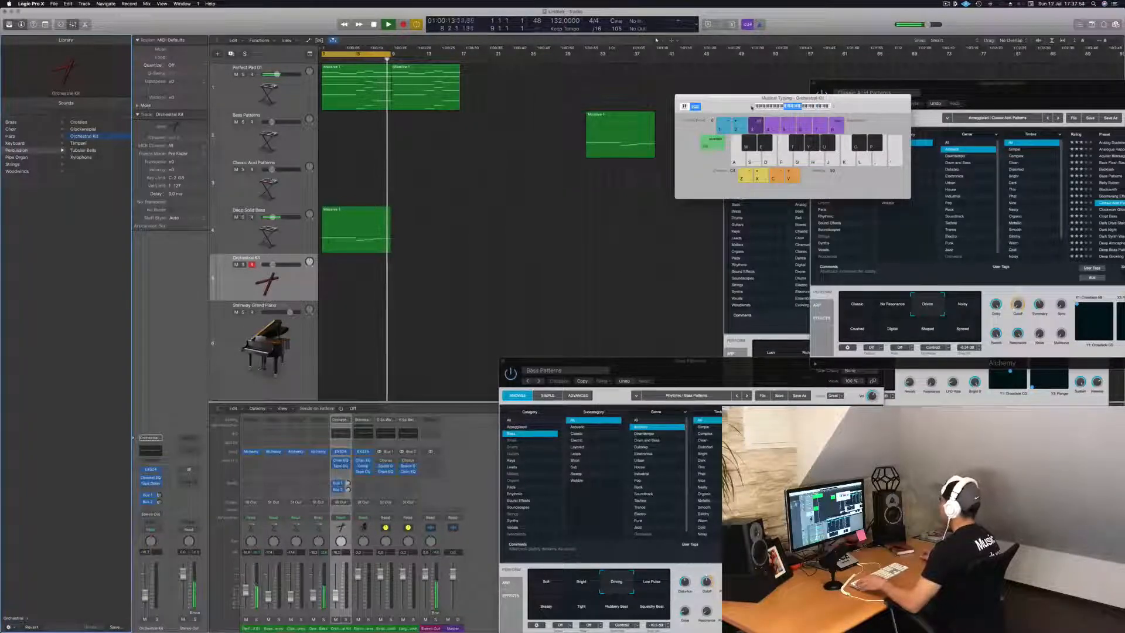
key("a")
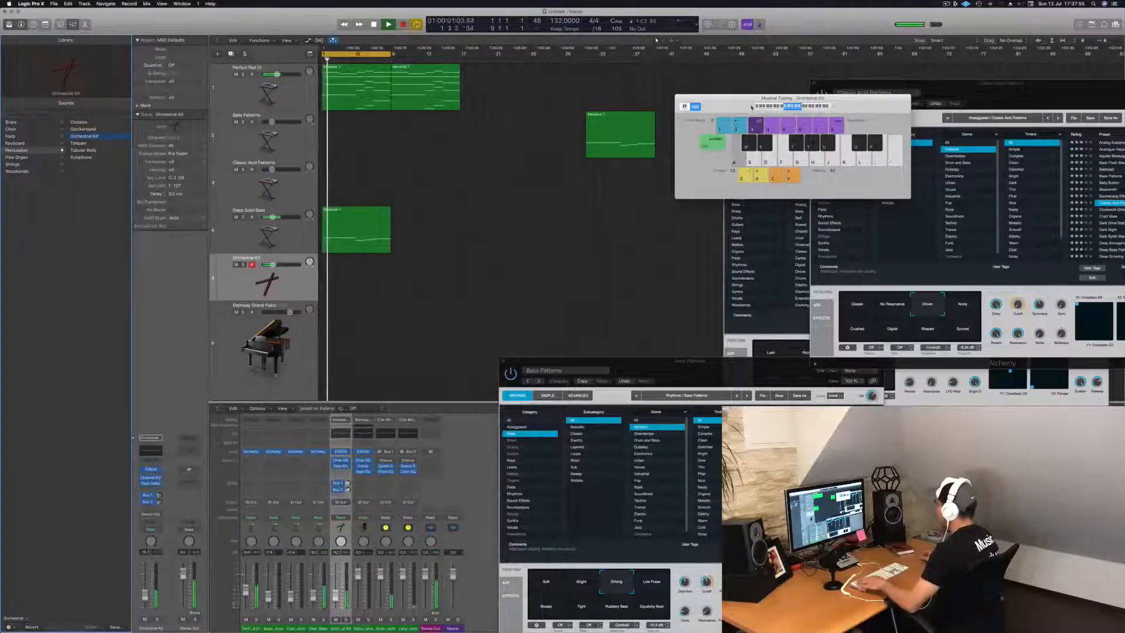
key("a")
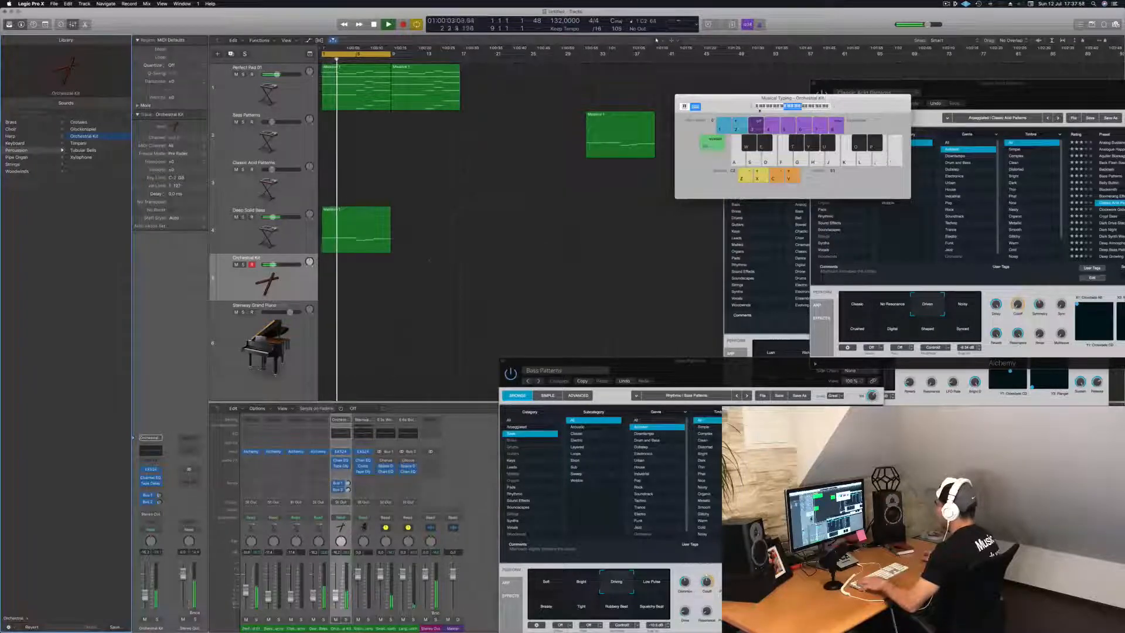
key("a")
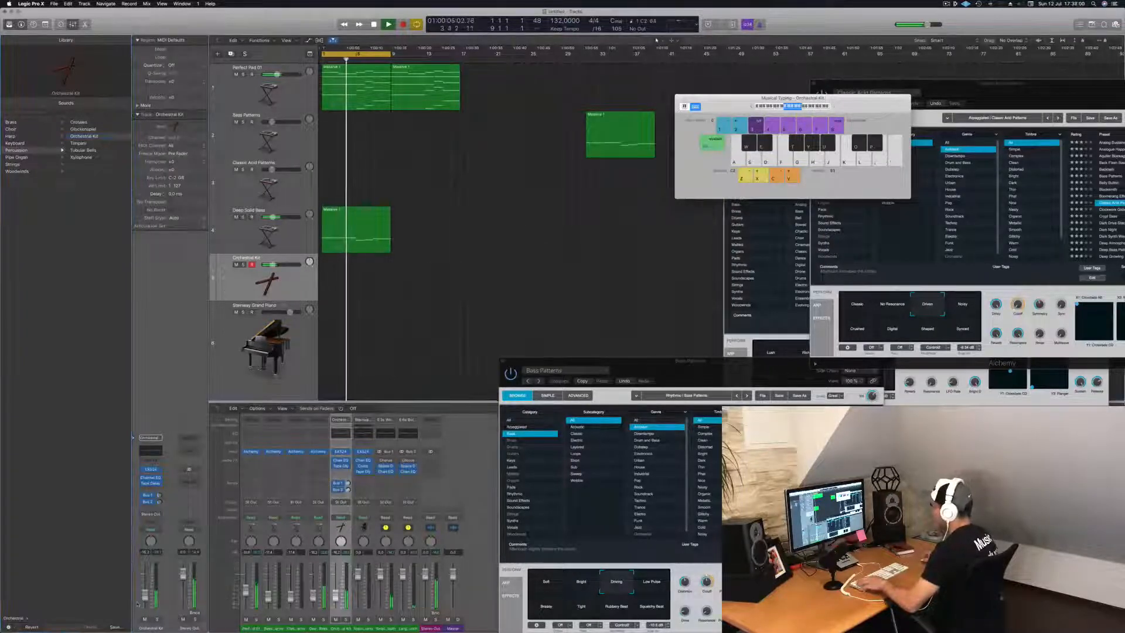
key("a")
key("a")
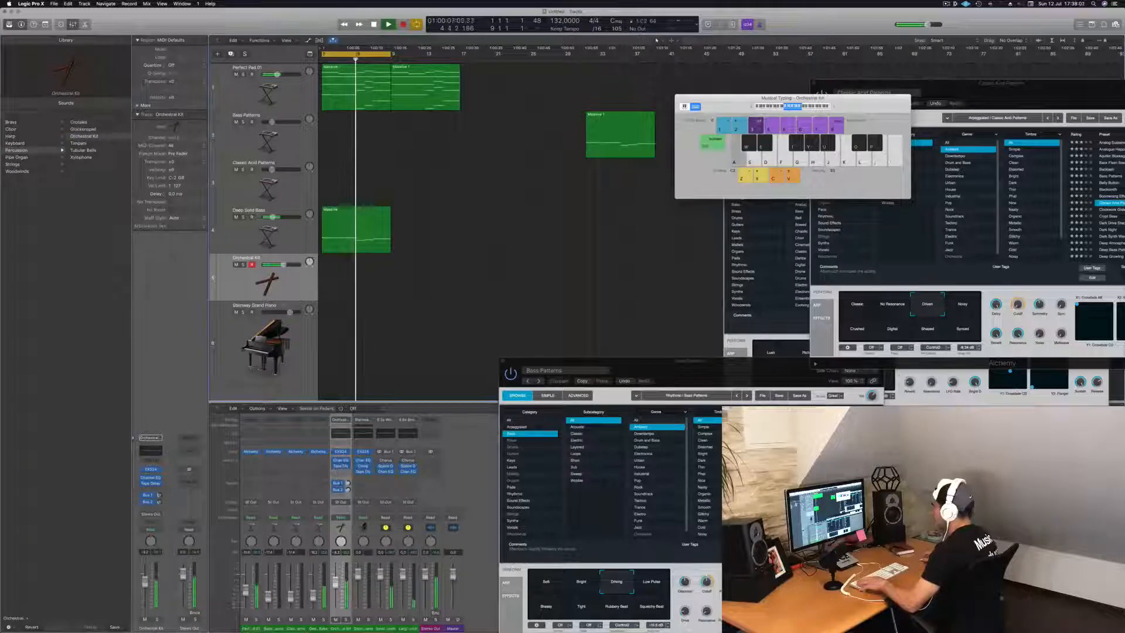
Step: Shift the Musical Typing keyboard to a lower range, test the low hits, and raise the Orchestral Kit volume slightly
left_click(752, 107)
key("a")
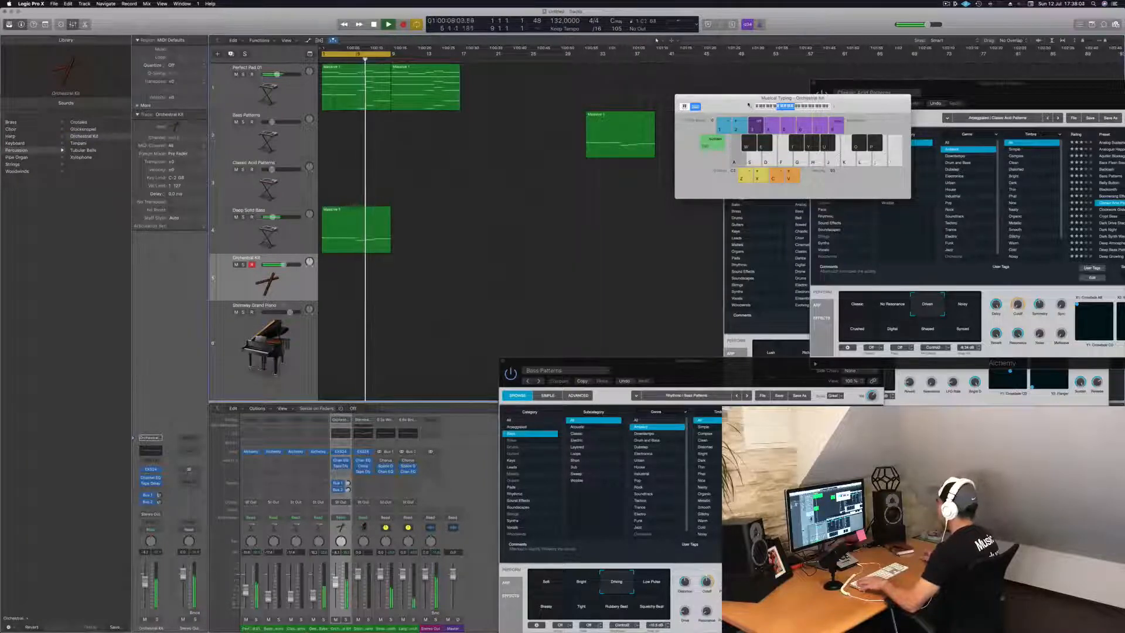
key("a")
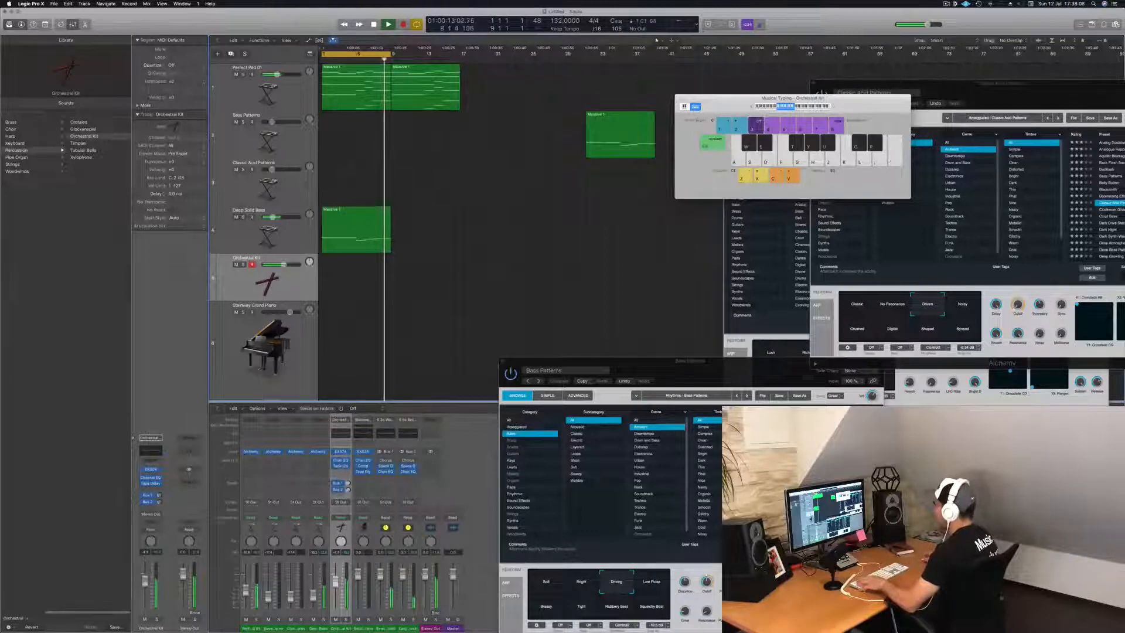
key("a")
left_click_drag(144, 582, 145, 578)
key("s")
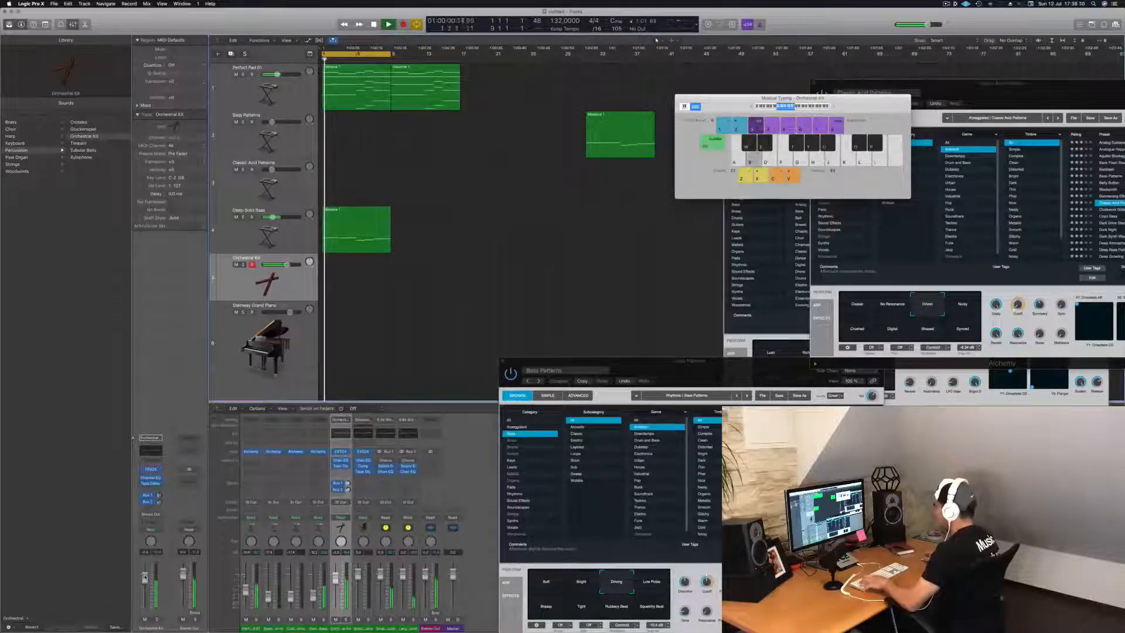
key("a")
Step: Record four low Orchestral Kit hits over the loop on the Orchestral Kit track, and replay the result from the start
key("space")
key("r")
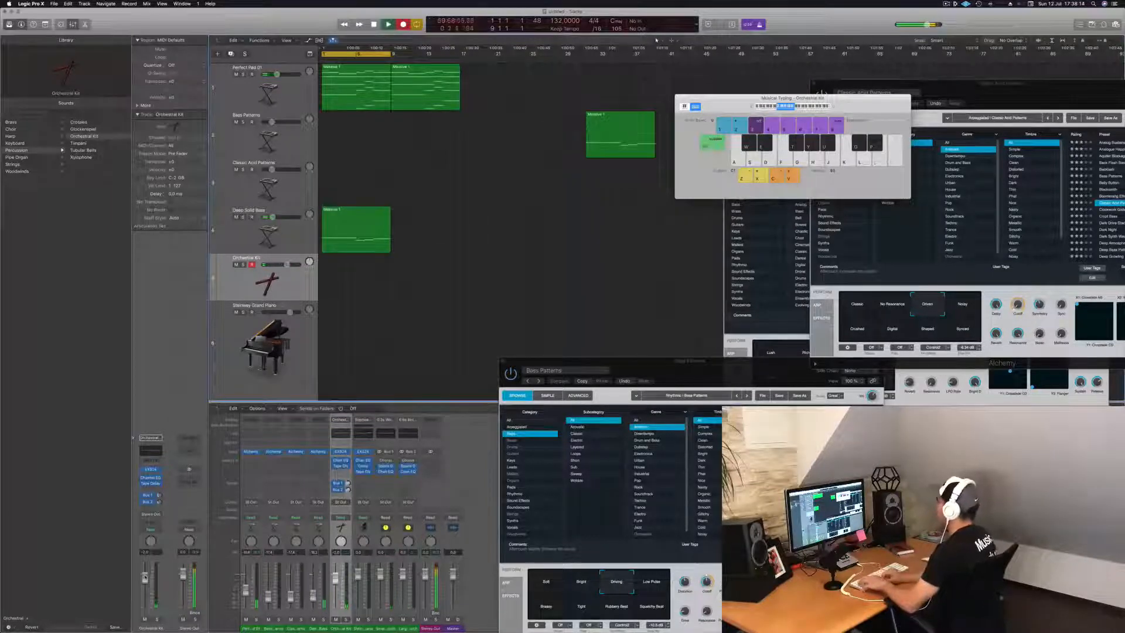
key("a")
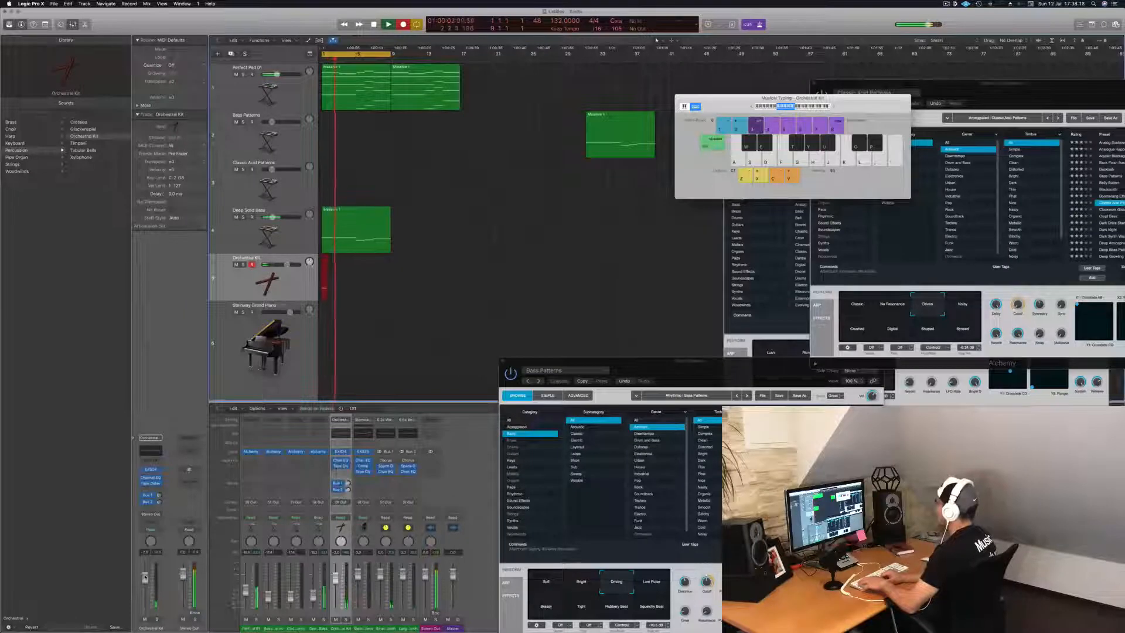
key("a")
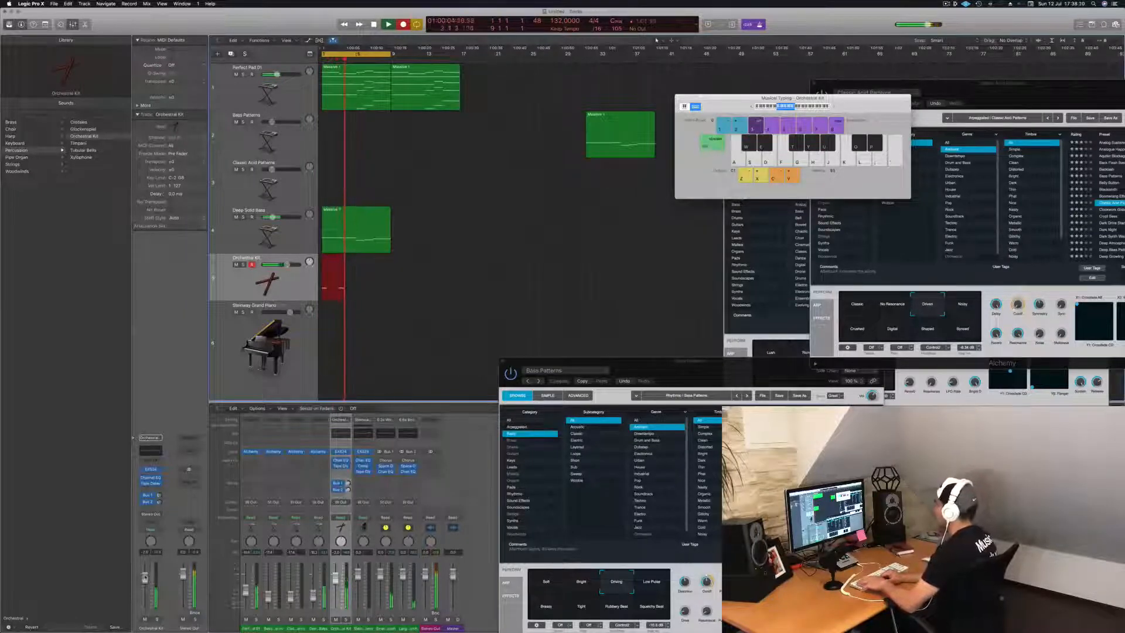
key("a")
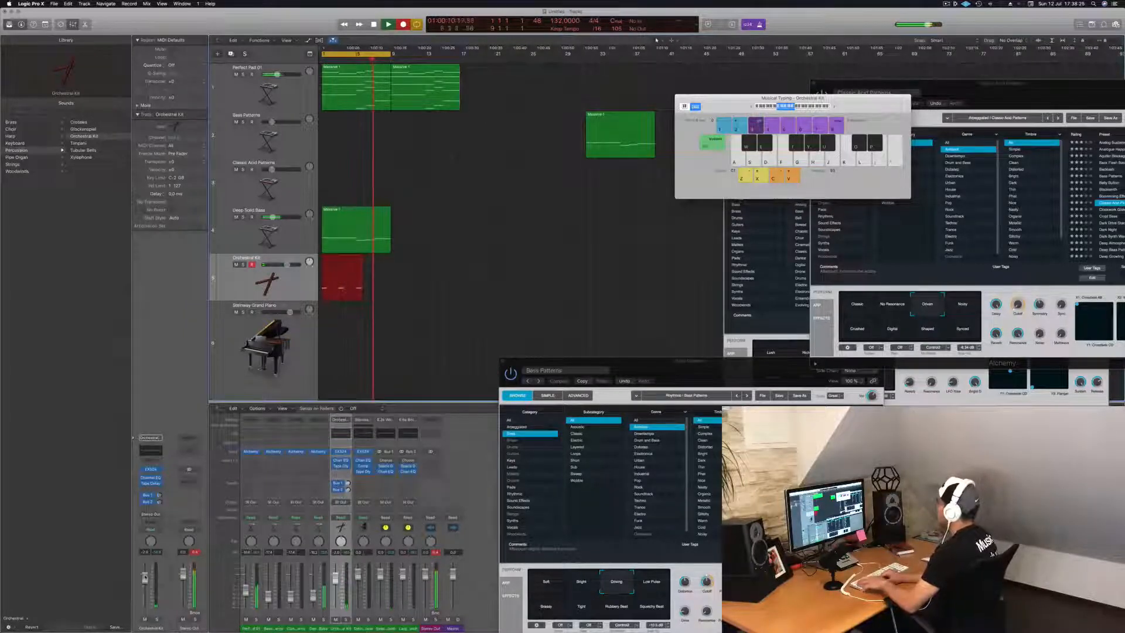
key("a")
key("space")
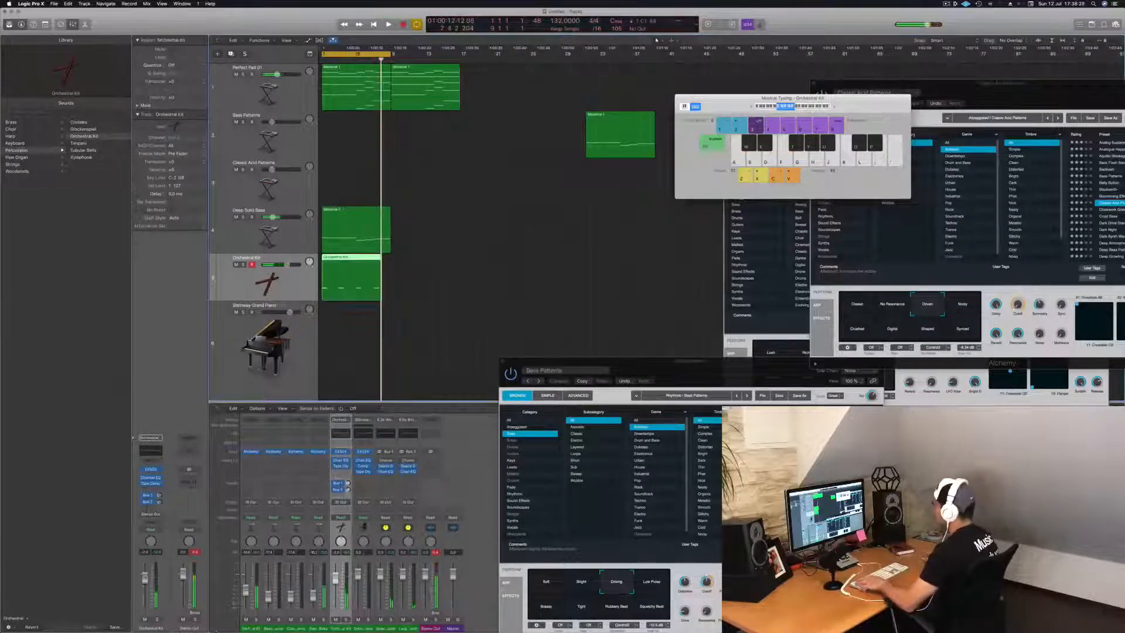
key("Return")
key("space")
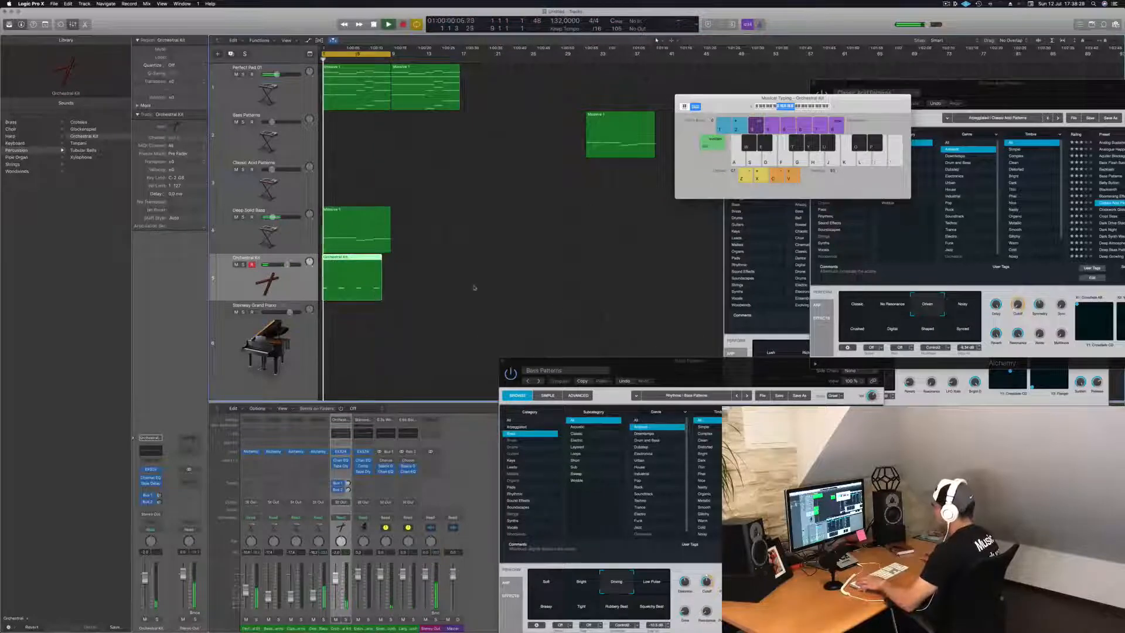
Step: Copy the recorded Orchestral Kit region and the Deep Solid Bass region to the start of the second pad region on their tracks
double_click(341, 258)
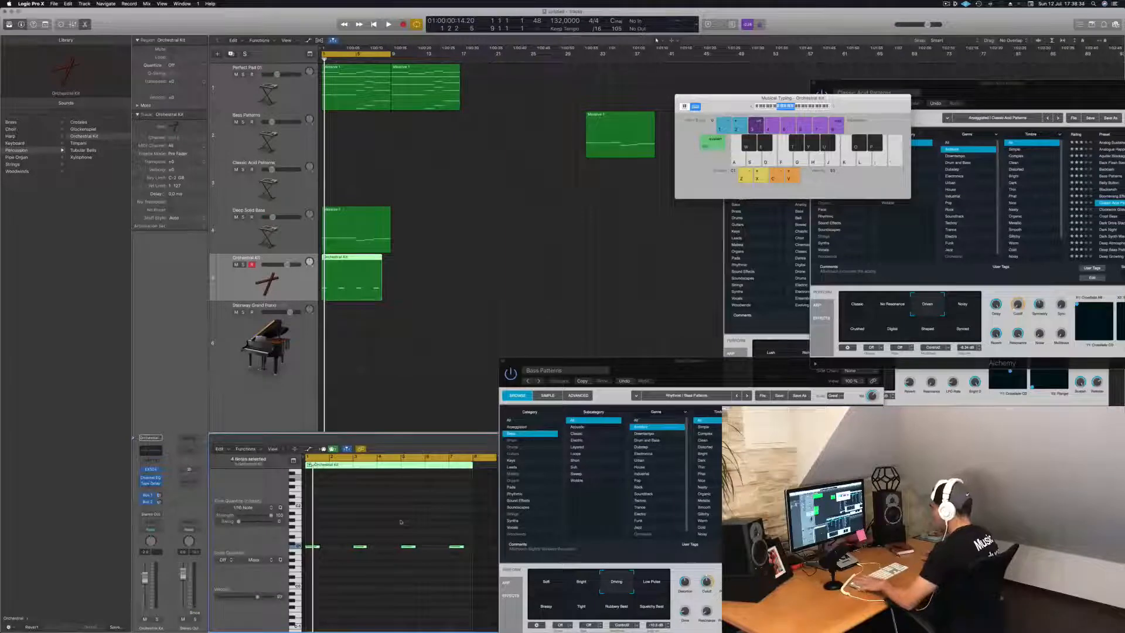
key("space")
left_click_drag(337, 259, 409, 259)
key("super+Left")
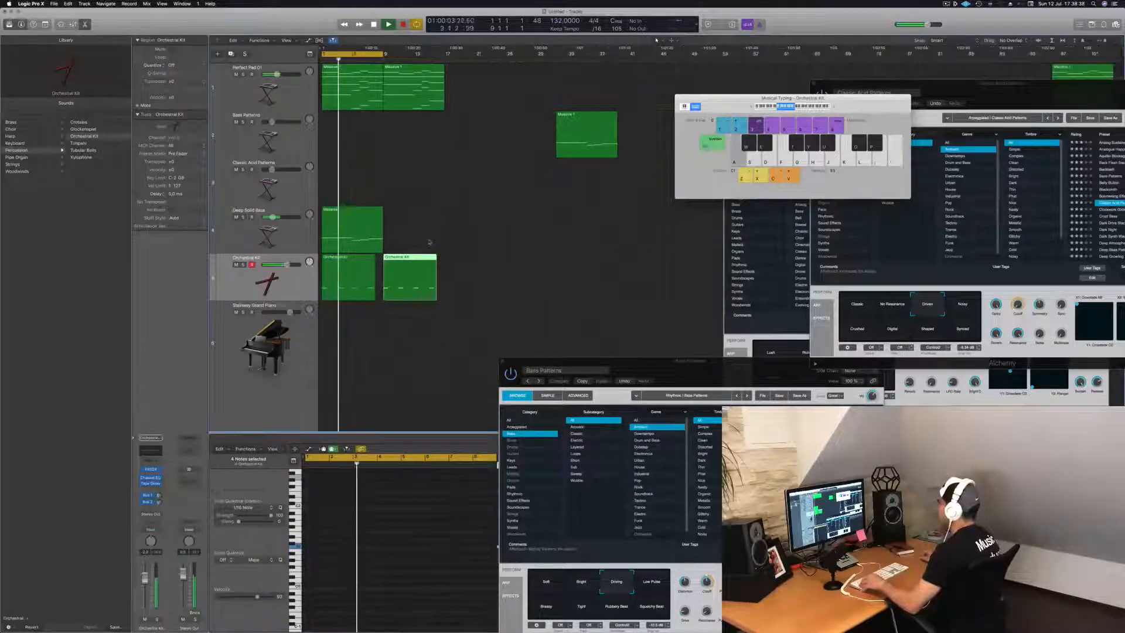
left_click(350, 280)
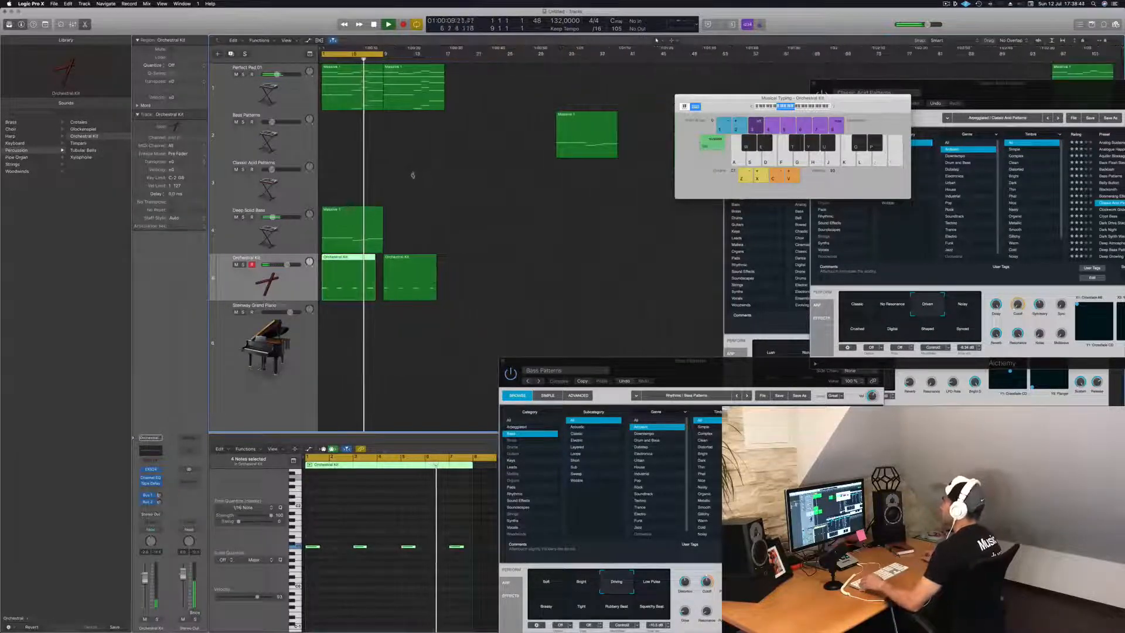
left_click_drag(344, 215, 405, 215)
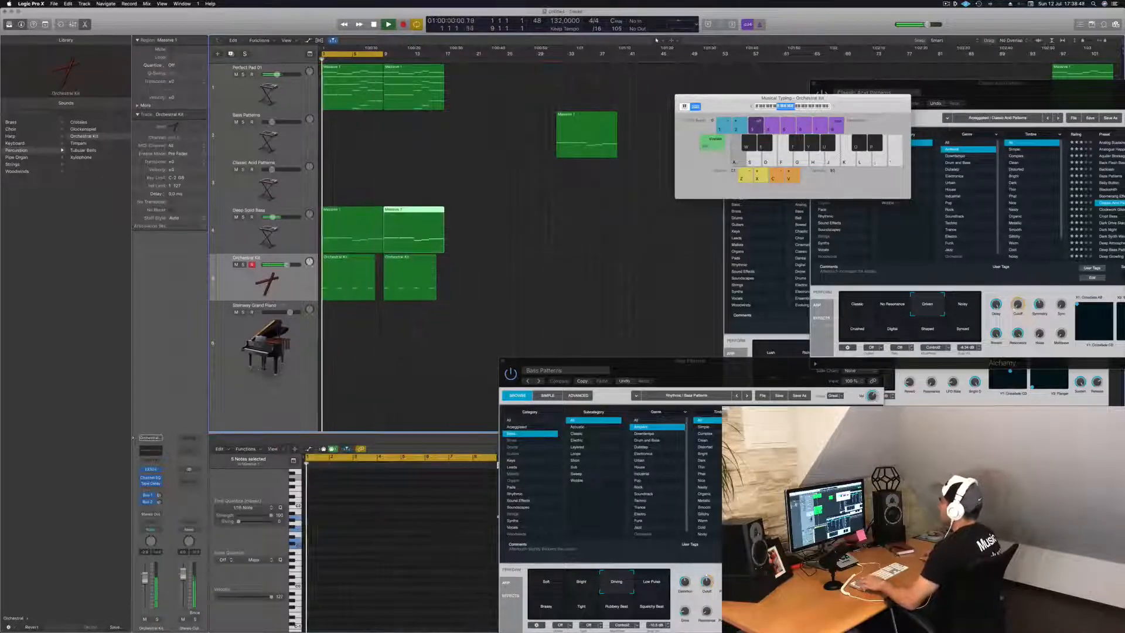
Step: Duplicate the Perfect Pad 01 track, copy its first region onto the new track, and load Tuba from the orchestral brass sounds
left_click(239, 91)
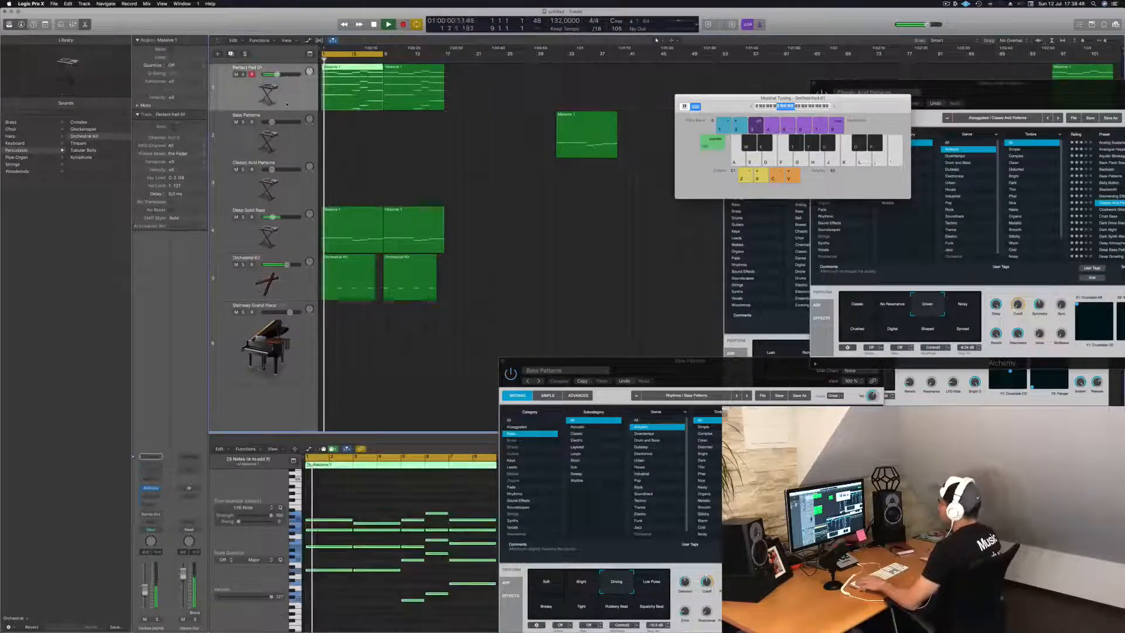
left_click(231, 54)
key("space")
left_click_drag(346, 80, 347, 142)
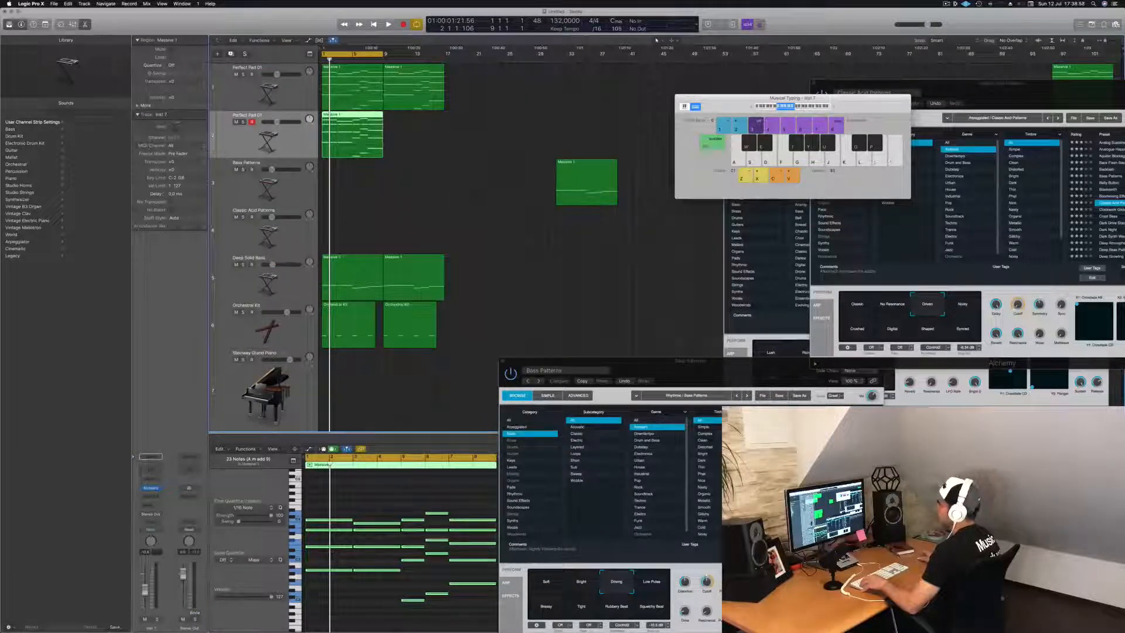
left_click(18, 165)
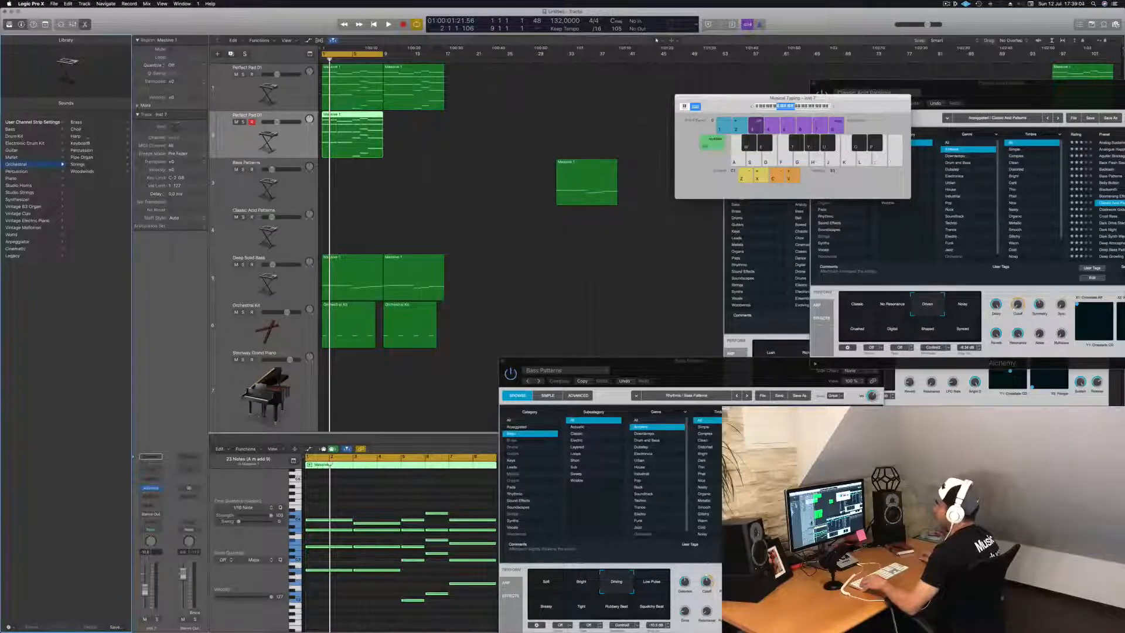
left_click(85, 123)
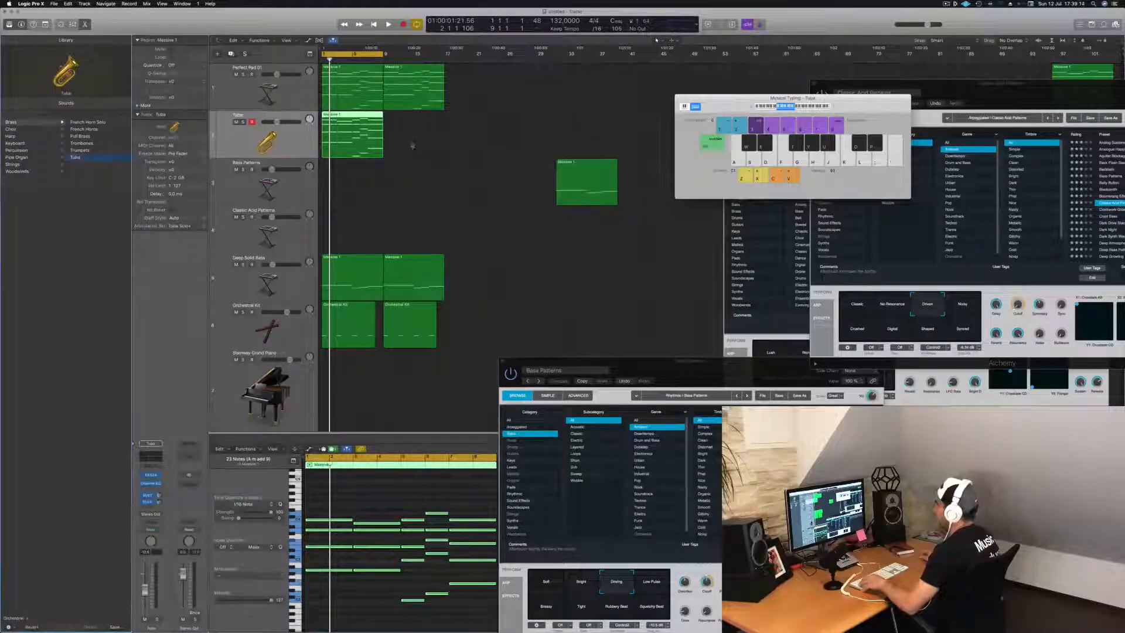
Step: Delete the lower chord notes in the Tuba region, leaving only the top melody line, and play it back
scroll(408, 586, "down", 3)
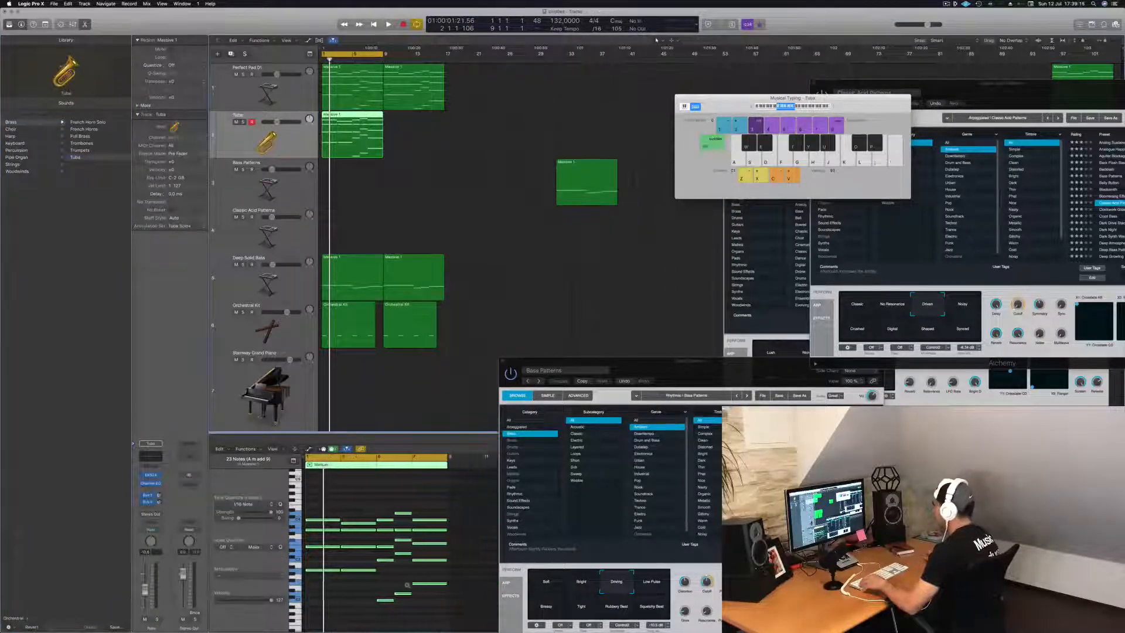
left_click_drag(314, 616, 434, 532)
key("Delete")
key("space")
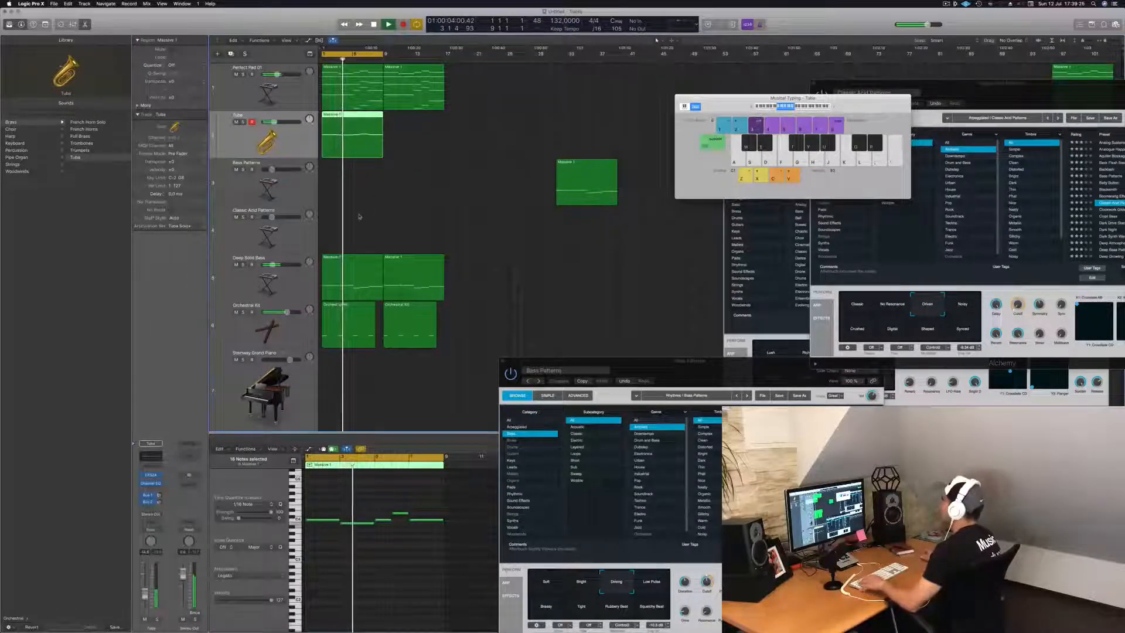
Step: Save the project in the Logic folder and replay the loop with the Tuba part
key("super+s")
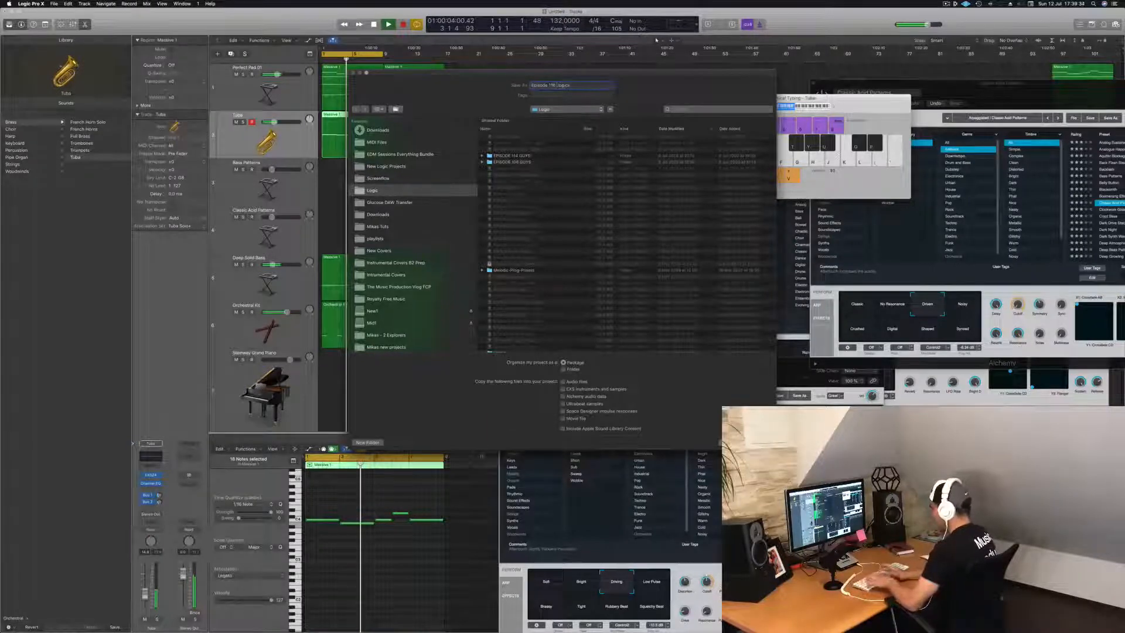
key("Return")
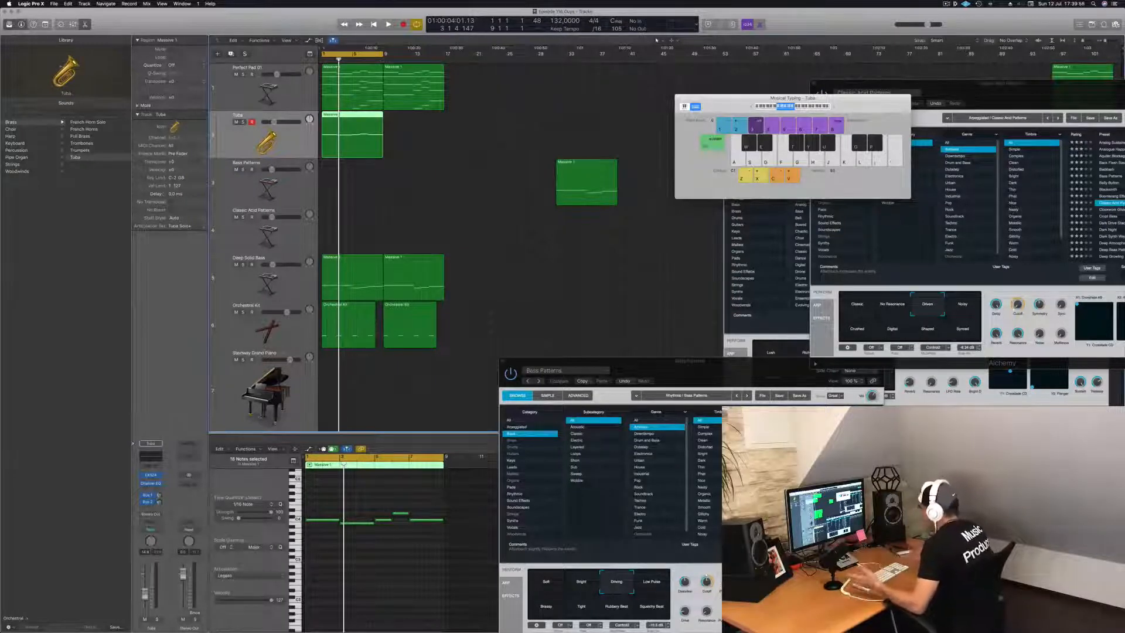
left_click(467, 171)
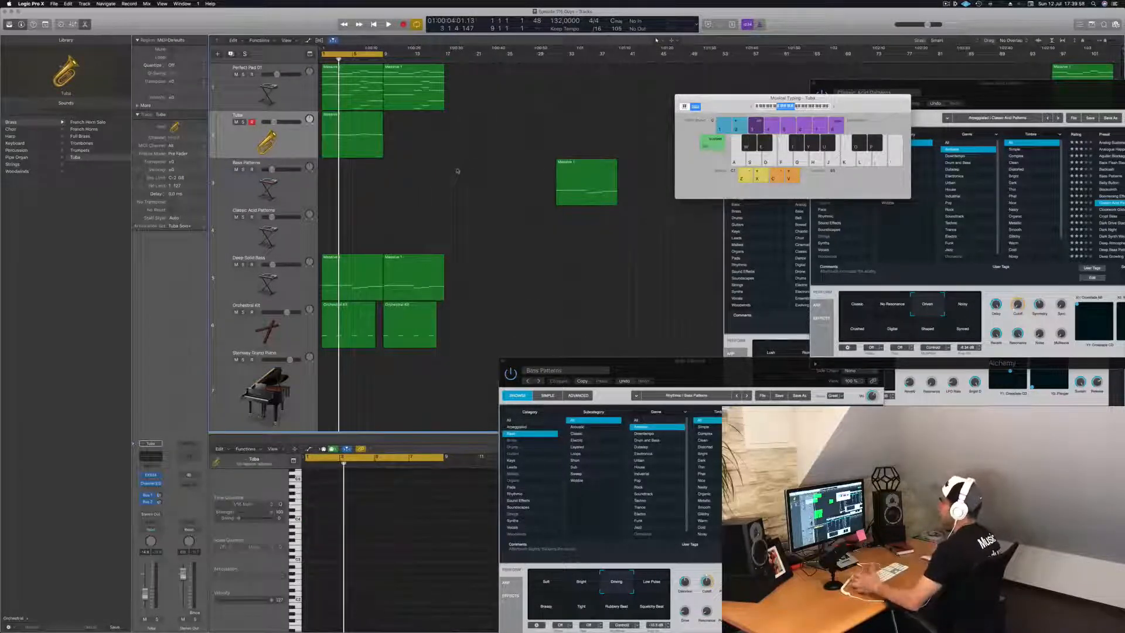
key("space")
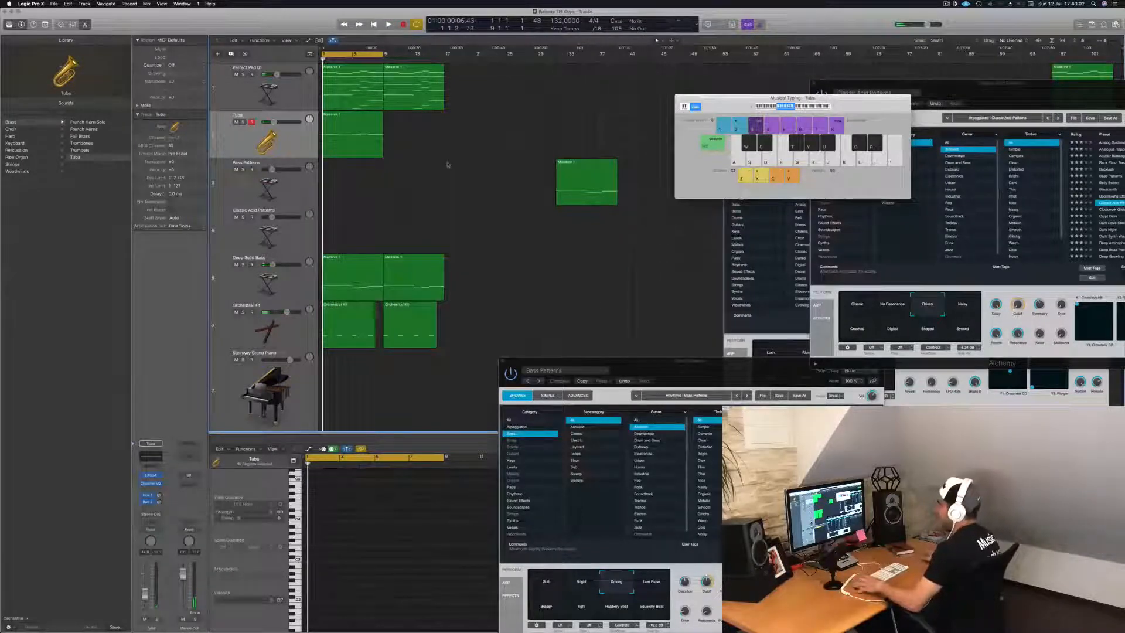
key("space")
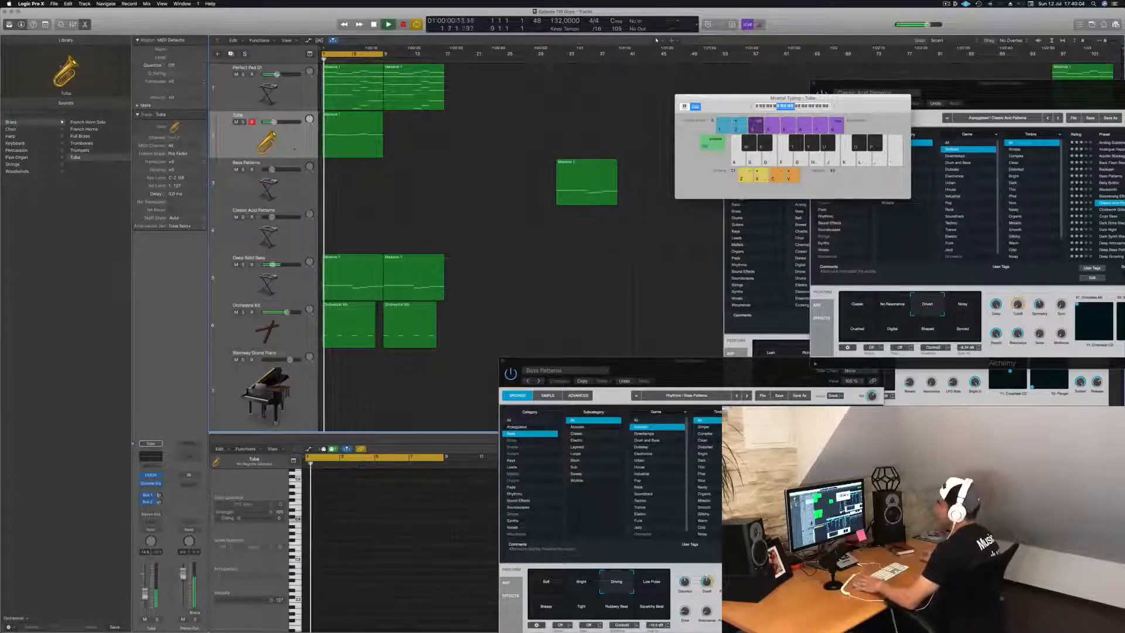
left_click(360, 139)
key("space")
key("space")
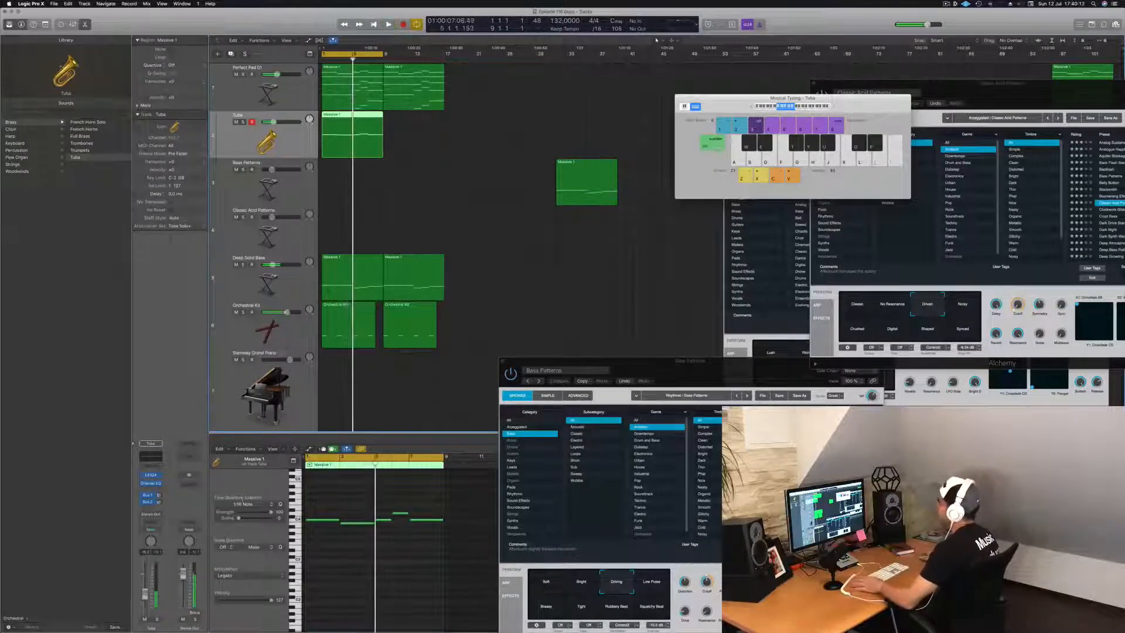
Step: Copy the Tuba region directly after the original, and extend the cycle range to cover both sets of regions
left_click_drag(363, 116, 426, 119)
left_click(446, 226)
key("space")
left_click_drag(383, 55, 444, 57)
Step: Duplicate the Tuba track and move the first Perfect Pad 01 region onto the new track
left_click(251, 139)
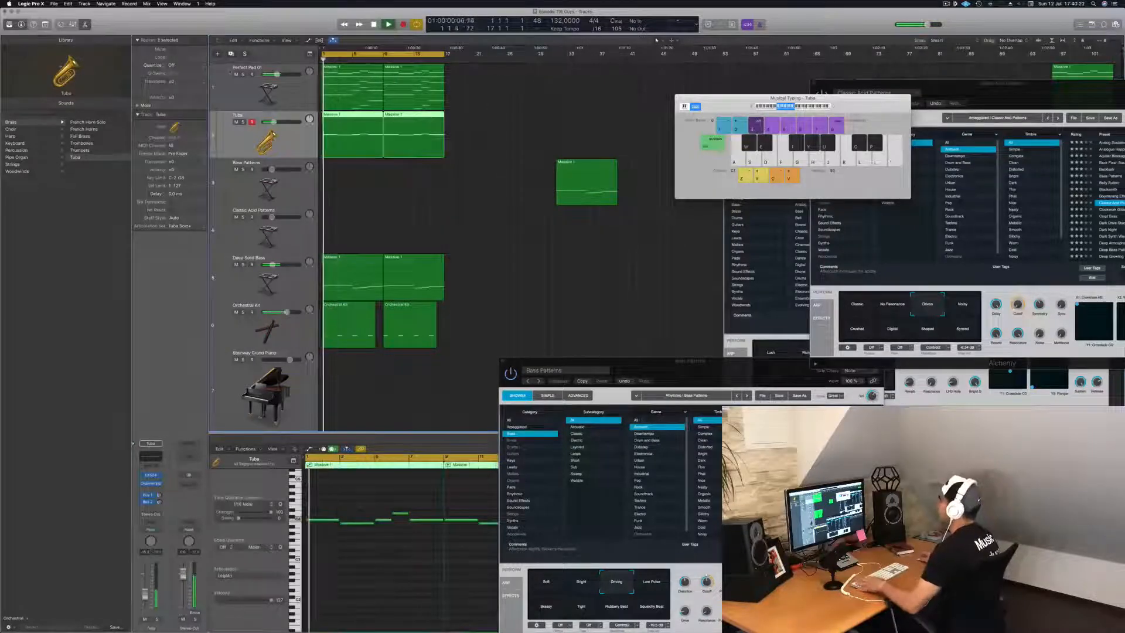
key("super+d")
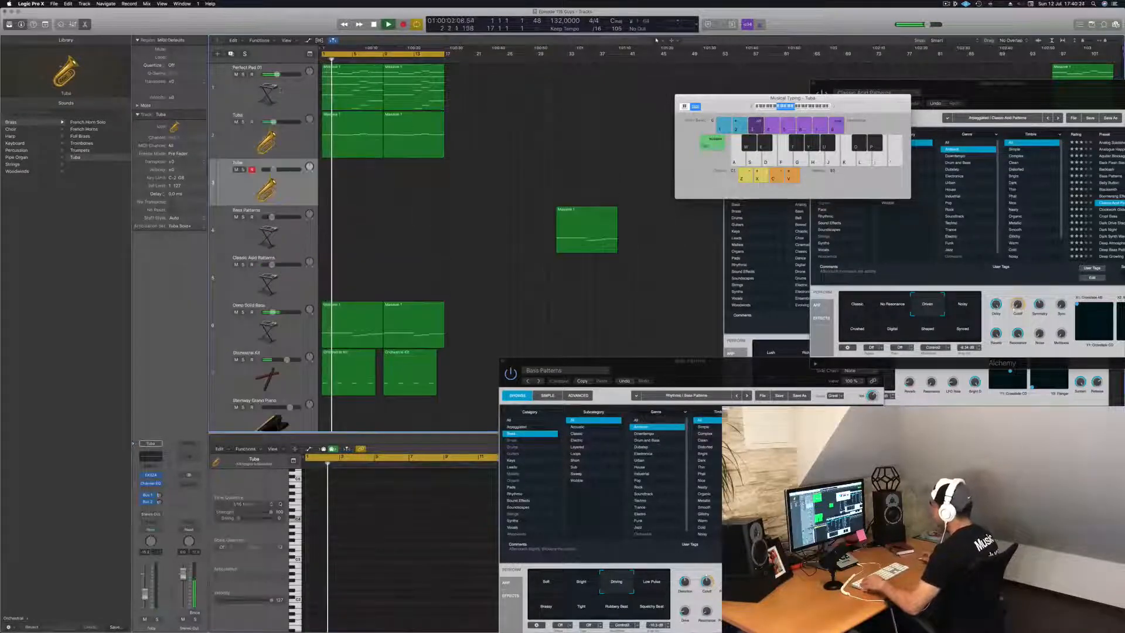
left_click(353, 88)
left_click_drag(354, 88, 354, 183)
key("space")
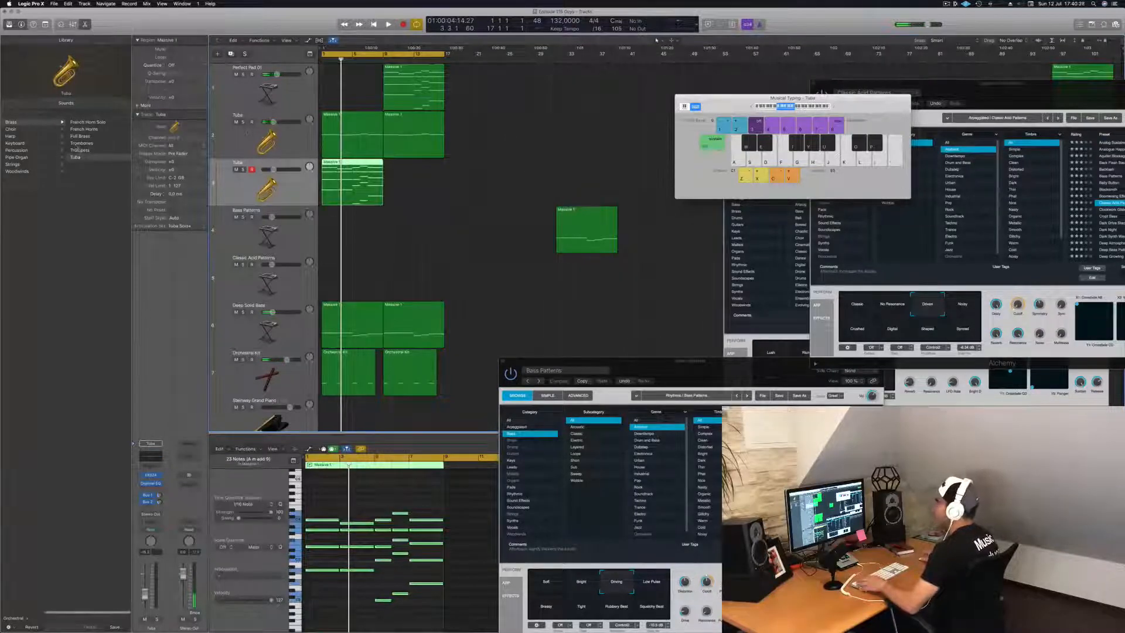
Step: Load String Ensemble from the orchestral strings onto the new track, and copy its region directly after the original
left_click(18, 164)
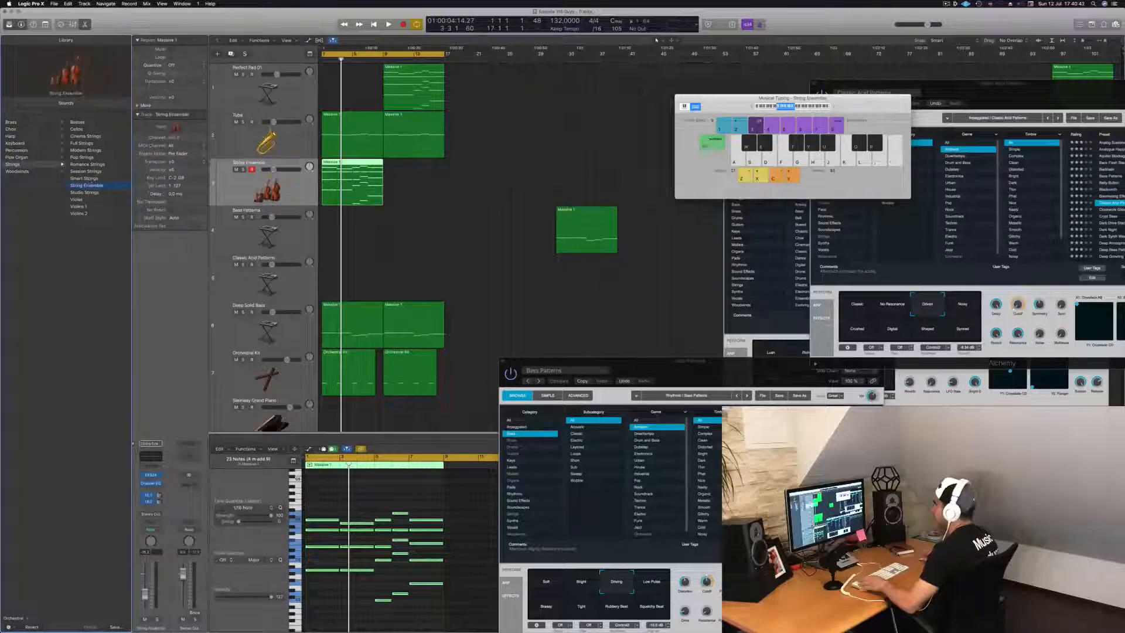
left_click(477, 193)
left_click(292, 190)
key("space")
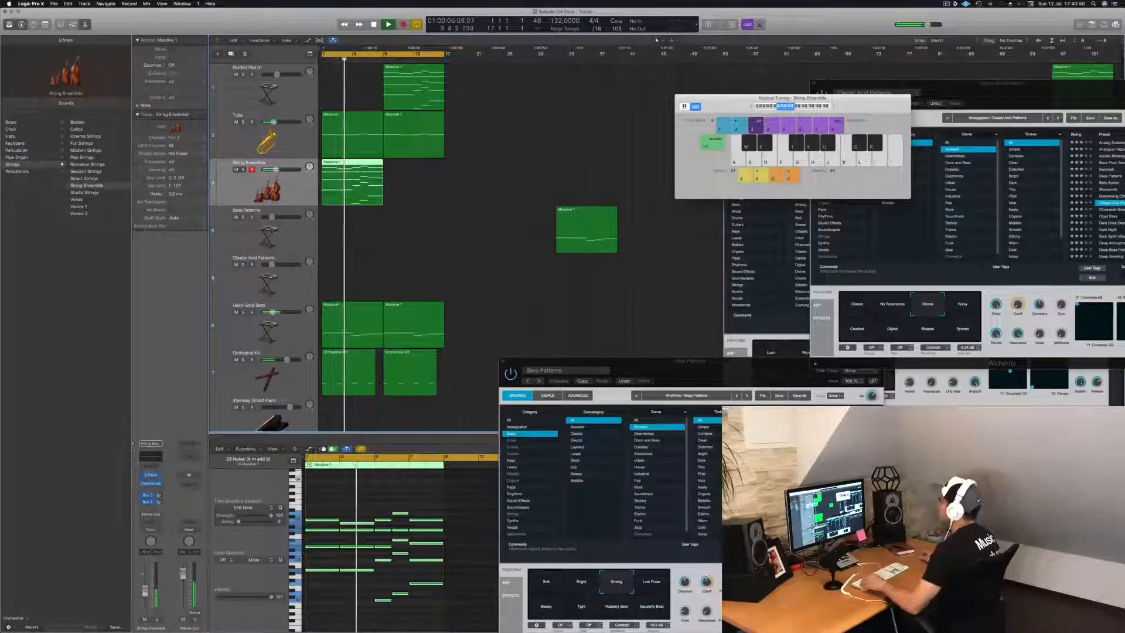
left_click_drag(365, 163, 422, 165)
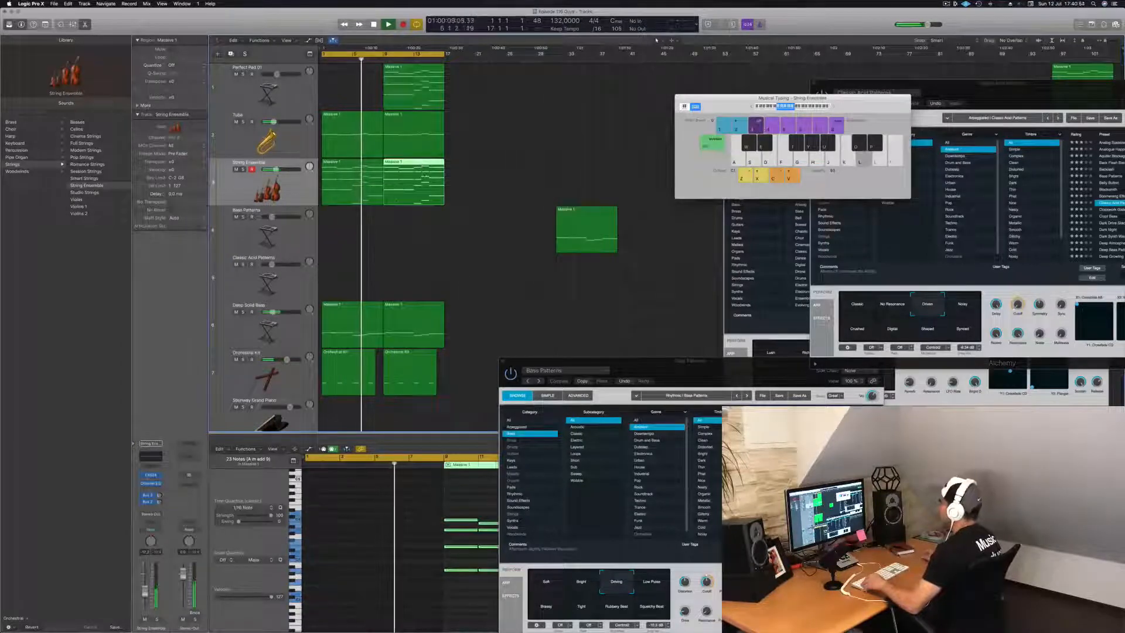
left_click(250, 184)
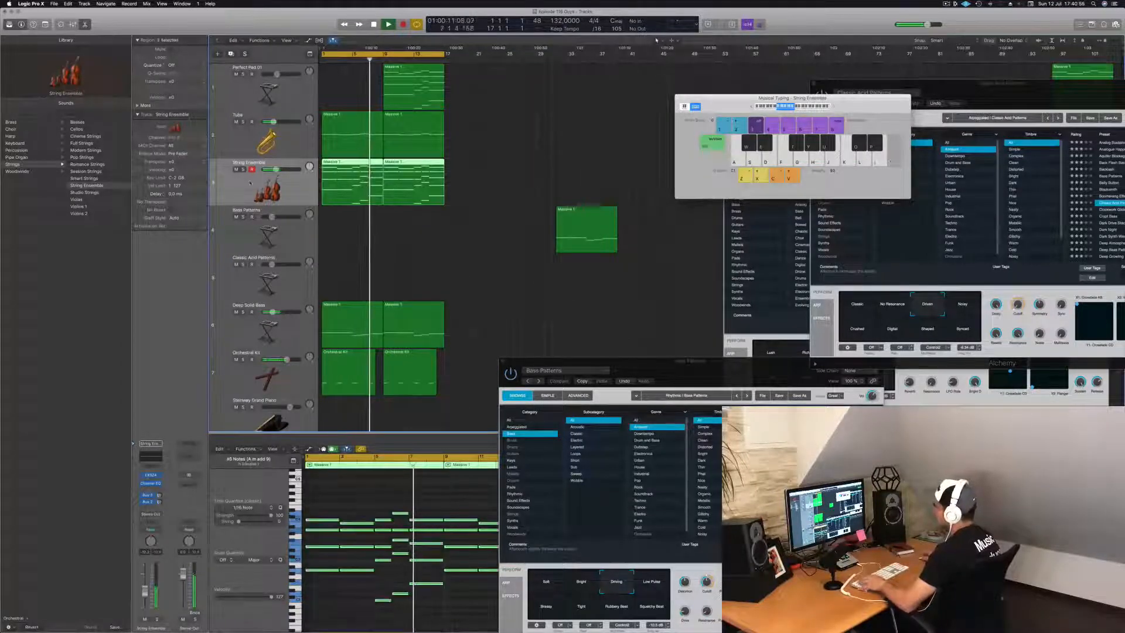
Step: Audition Studio Strings and Smart Strings on the strings track, then load Session Strings and replay the loop from the start
left_click(87, 193)
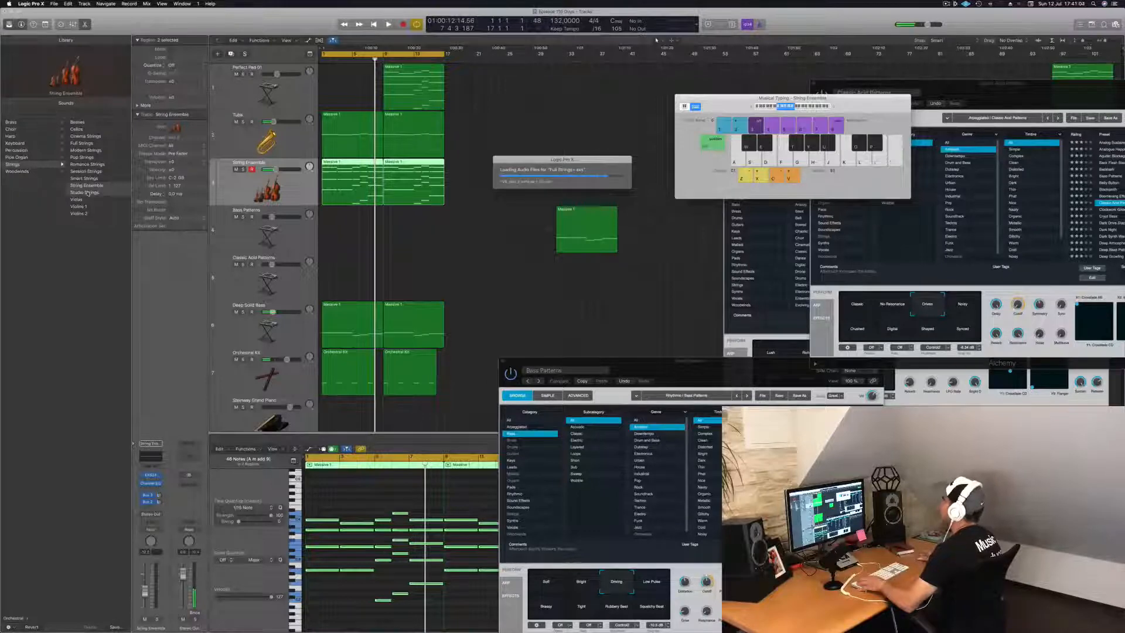
key("space")
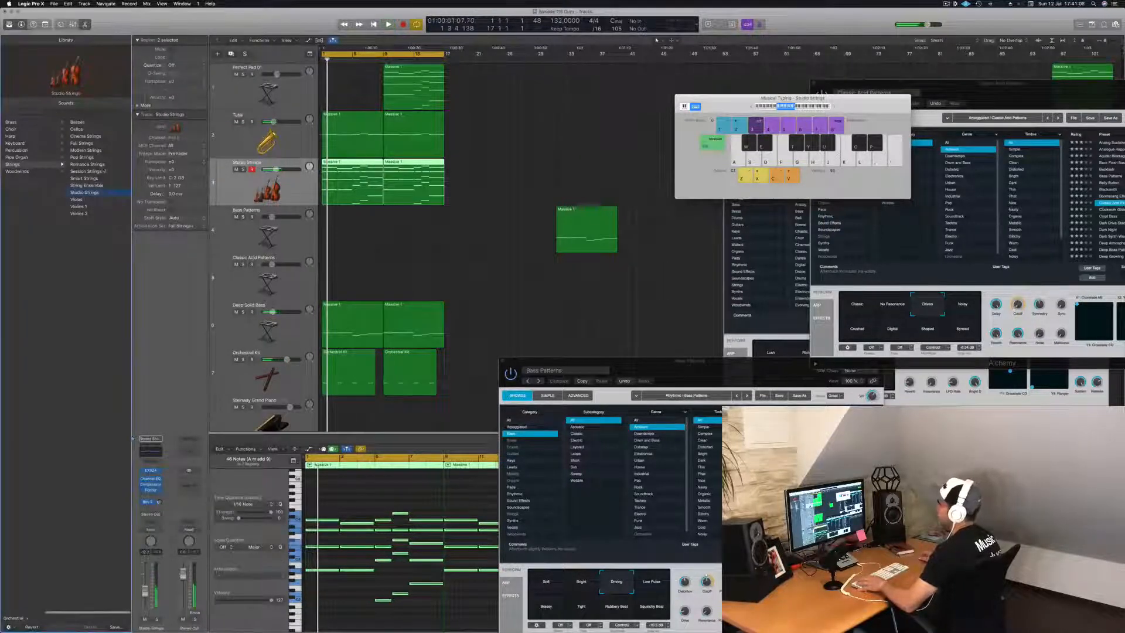
left_click(83, 178)
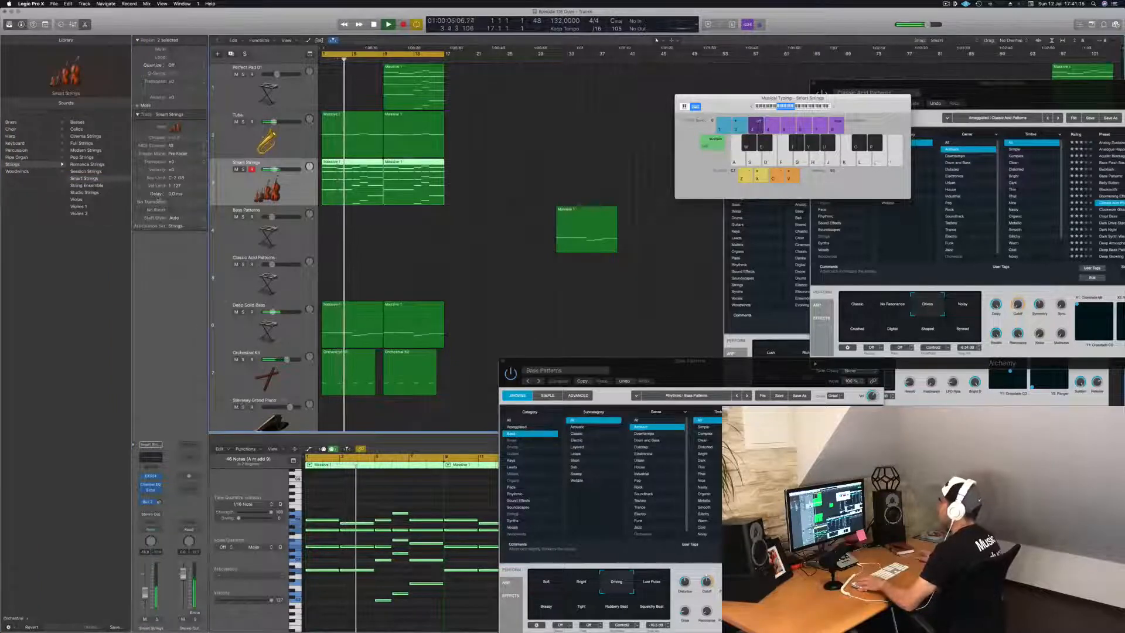
left_click(85, 171)
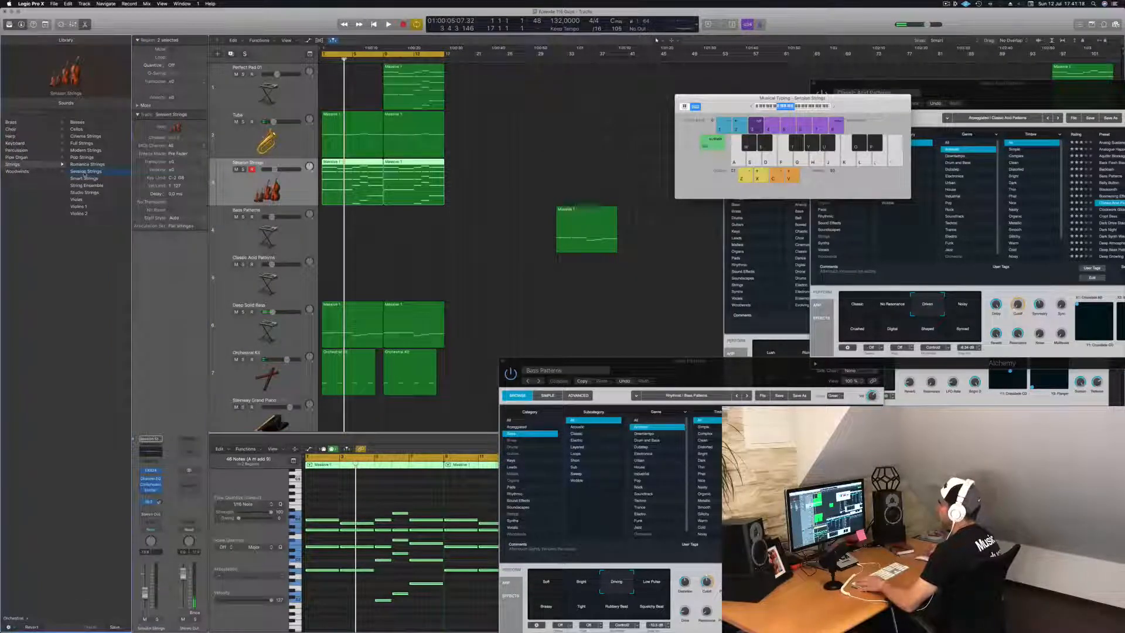
key("space")
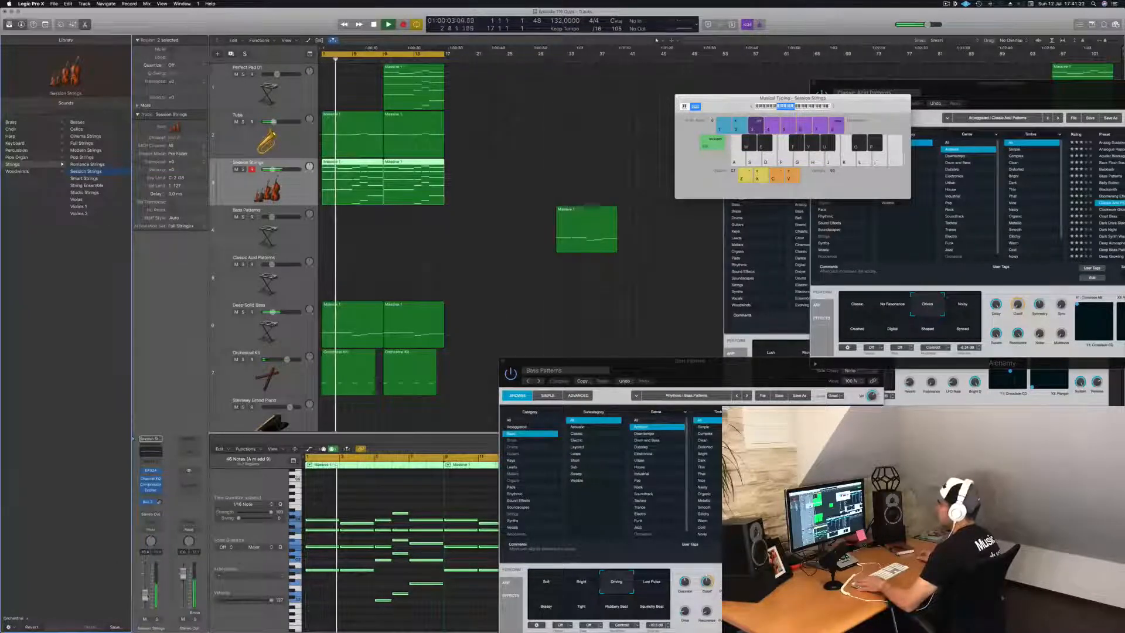
key("Return")
Step: Add a send to Bus 4 on the Session Strings channel strip
left_click(147, 501)
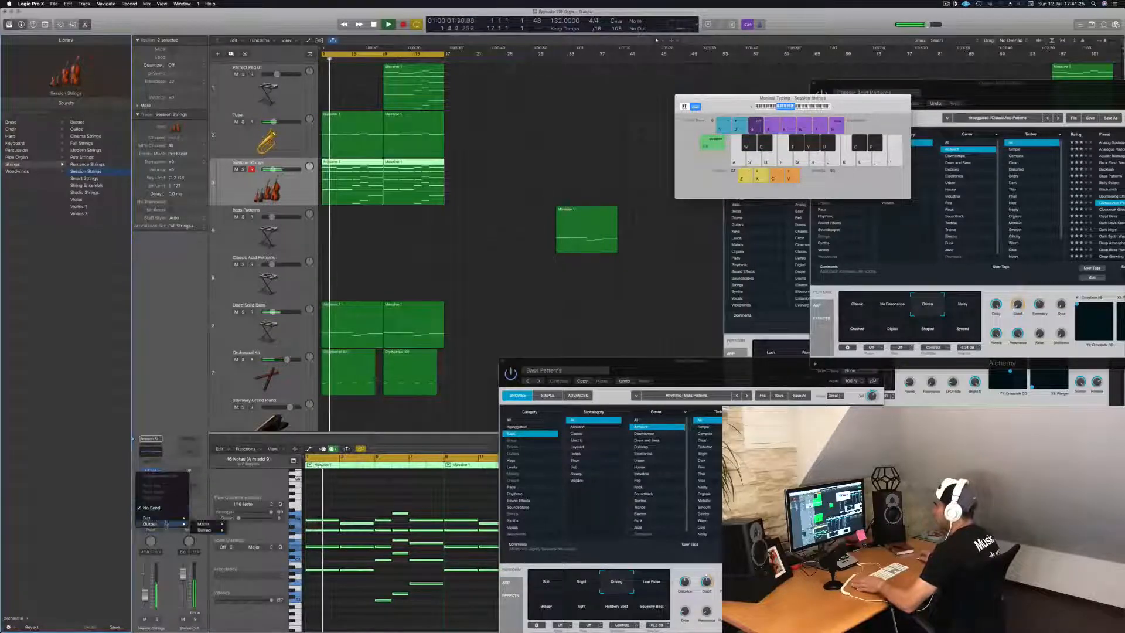
mouse_move(156, 518)
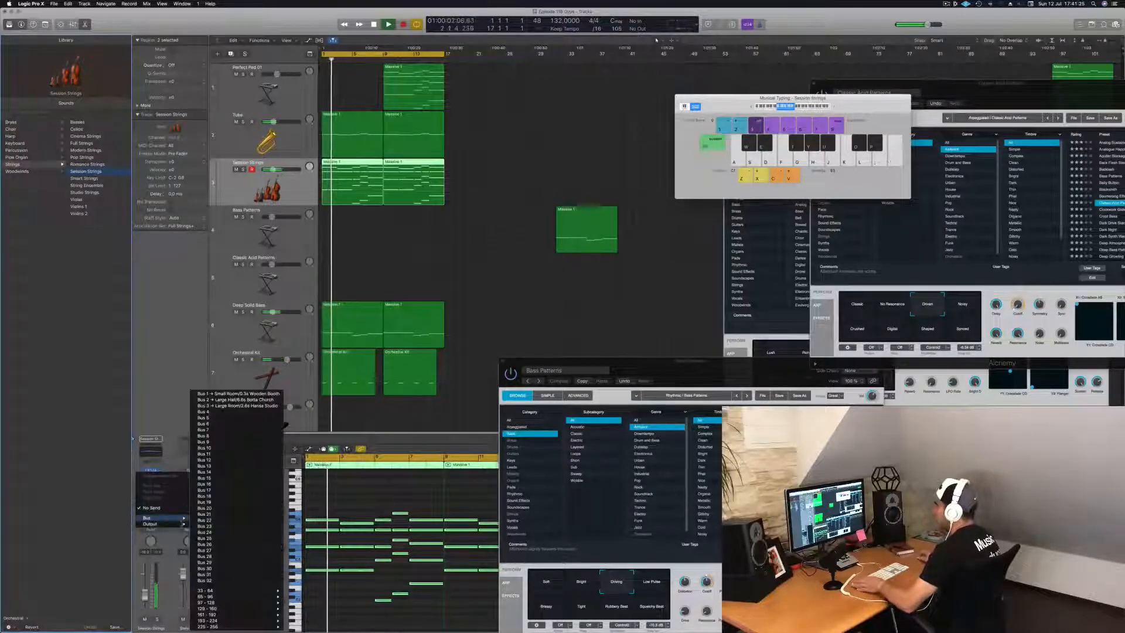
left_click(246, 412)
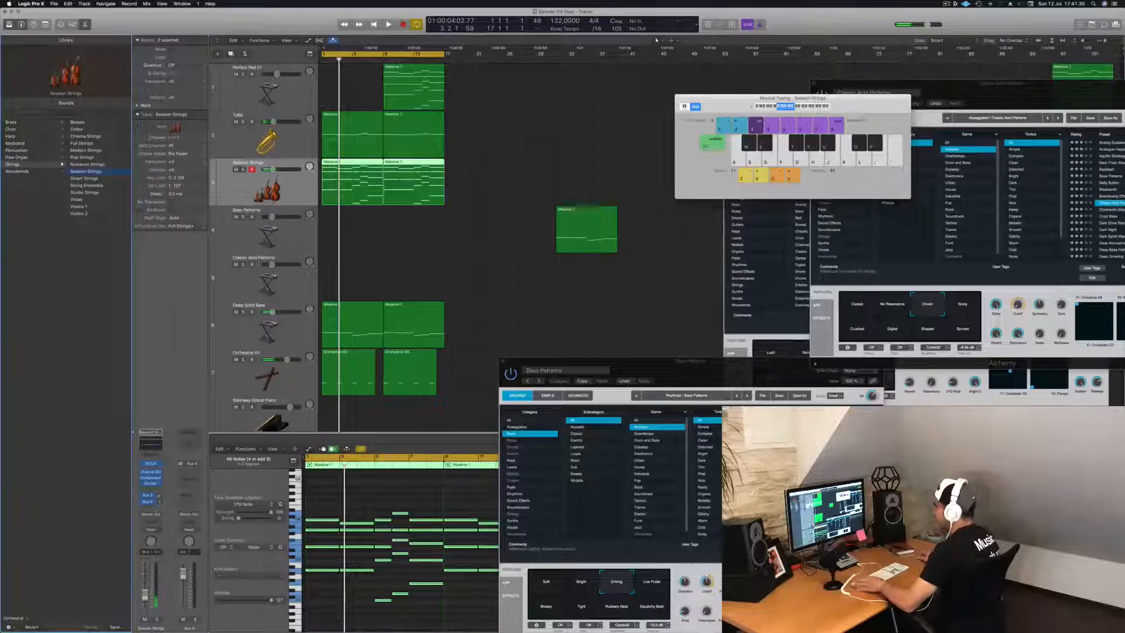
Step: Insert a stereo SilverVerb on the Aux 4 channel, look through its presets, and close the plug-in without changing its settings
left_click(193, 475)
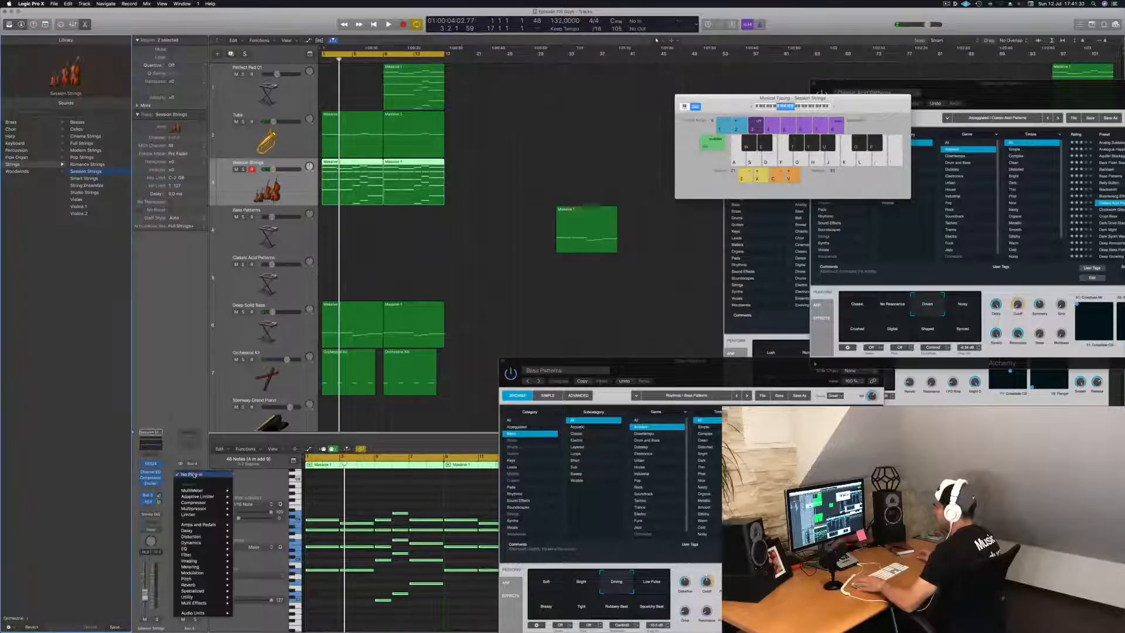
mouse_move(205, 502)
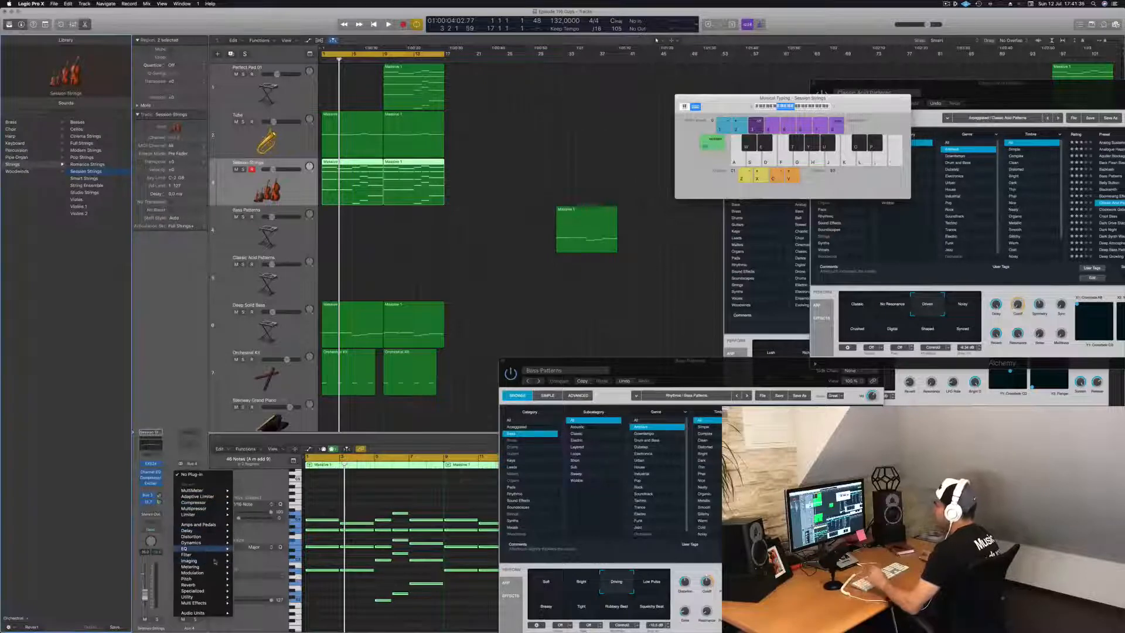
mouse_move(210, 579)
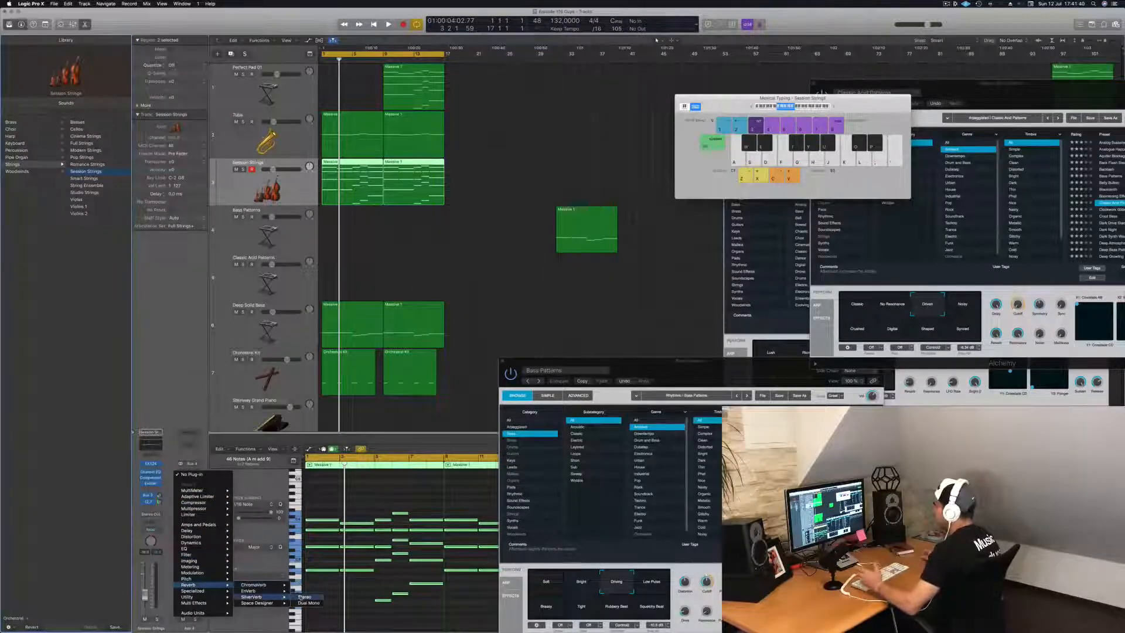
left_click(303, 596)
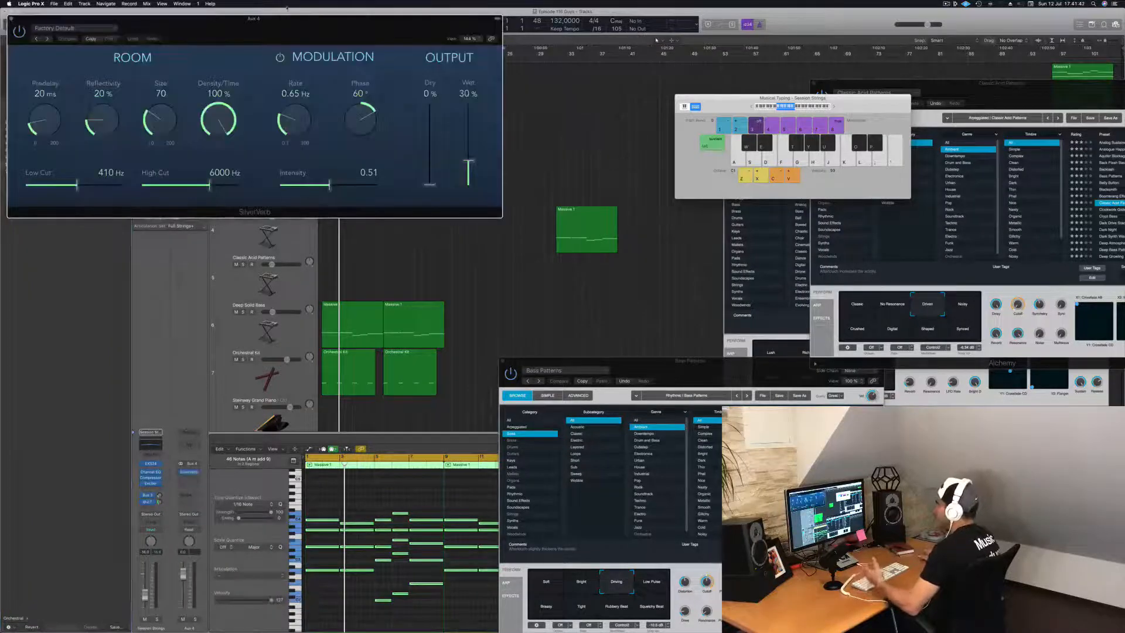
left_click_drag(465, 59, 608, 79)
left_click(370, 75)
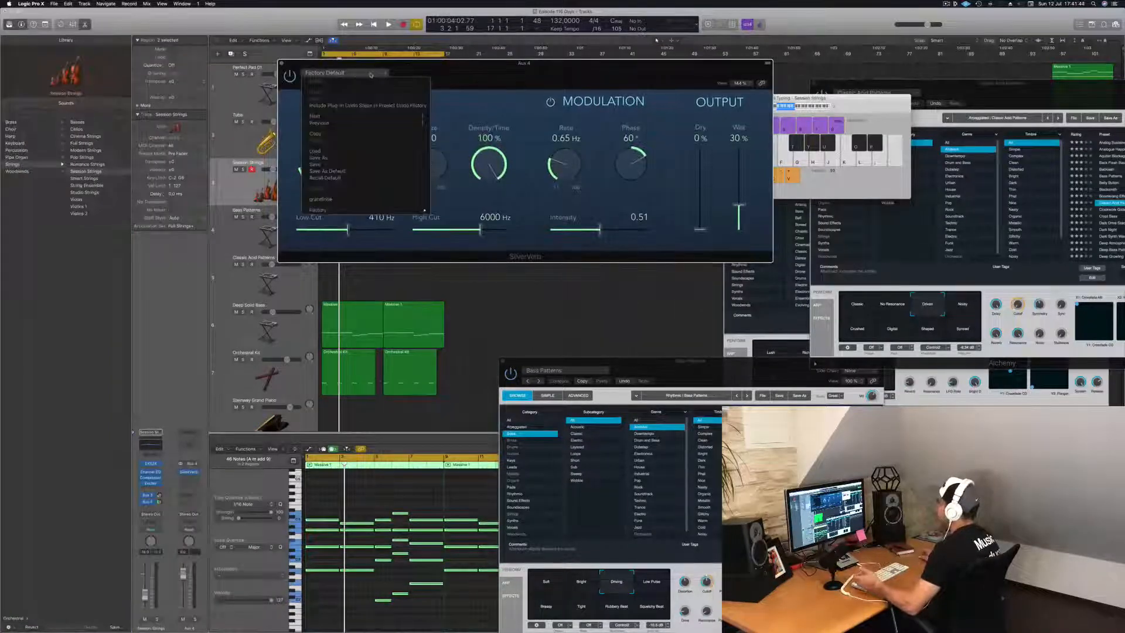
left_click(342, 199)
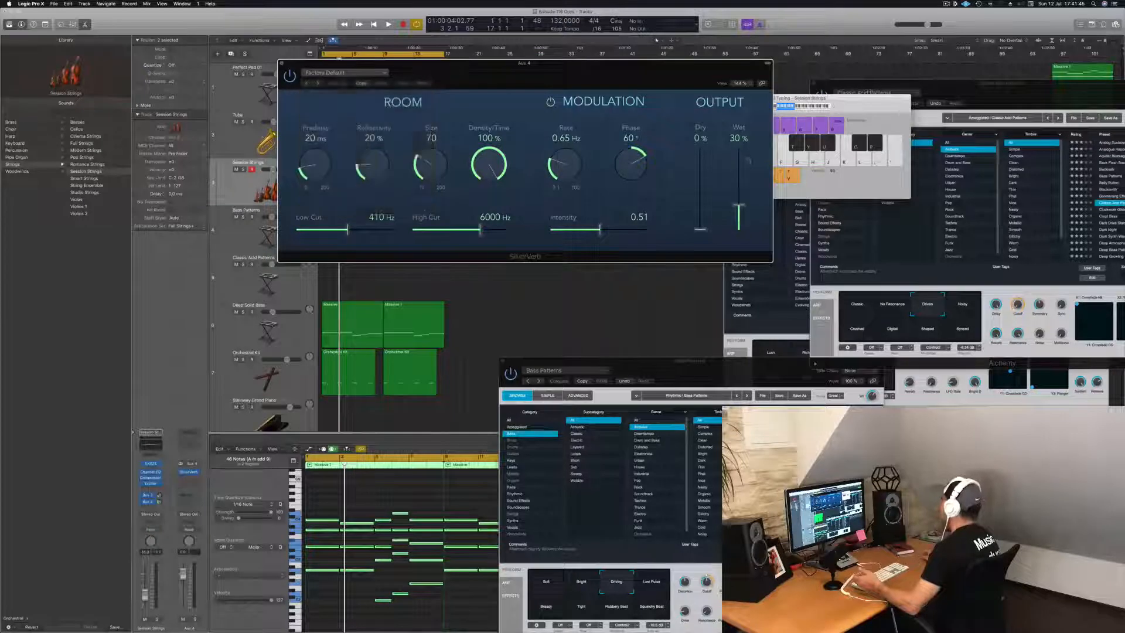
key("super+w")
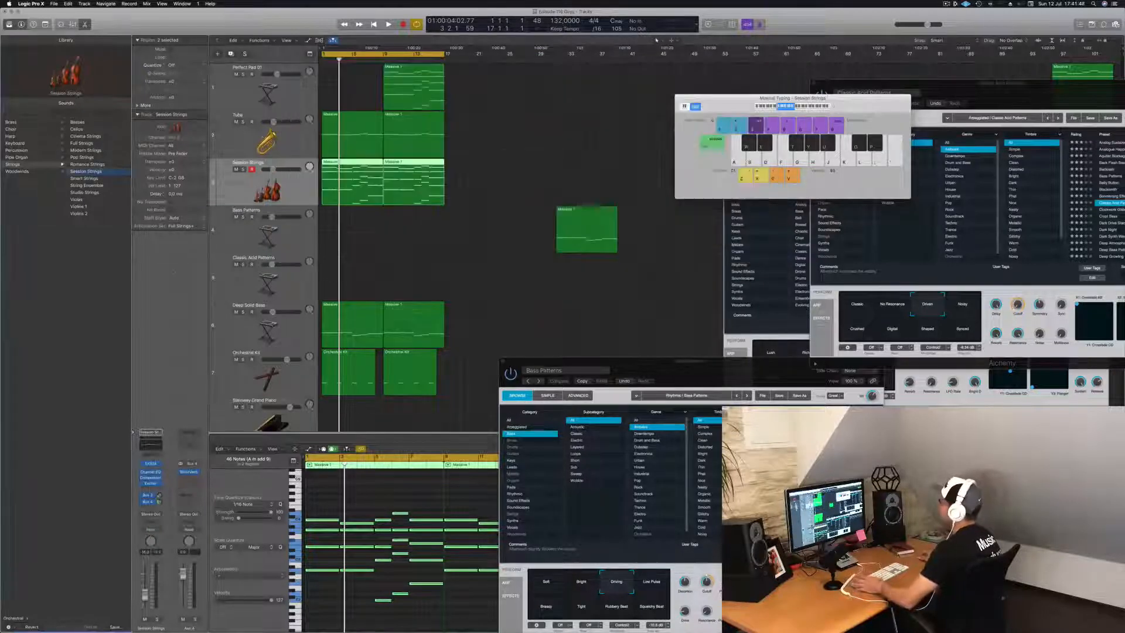
Step: Play the loop to judge the strings reverb, soloing Session Strings for a moment, and replay the full mix from the start
key("space")
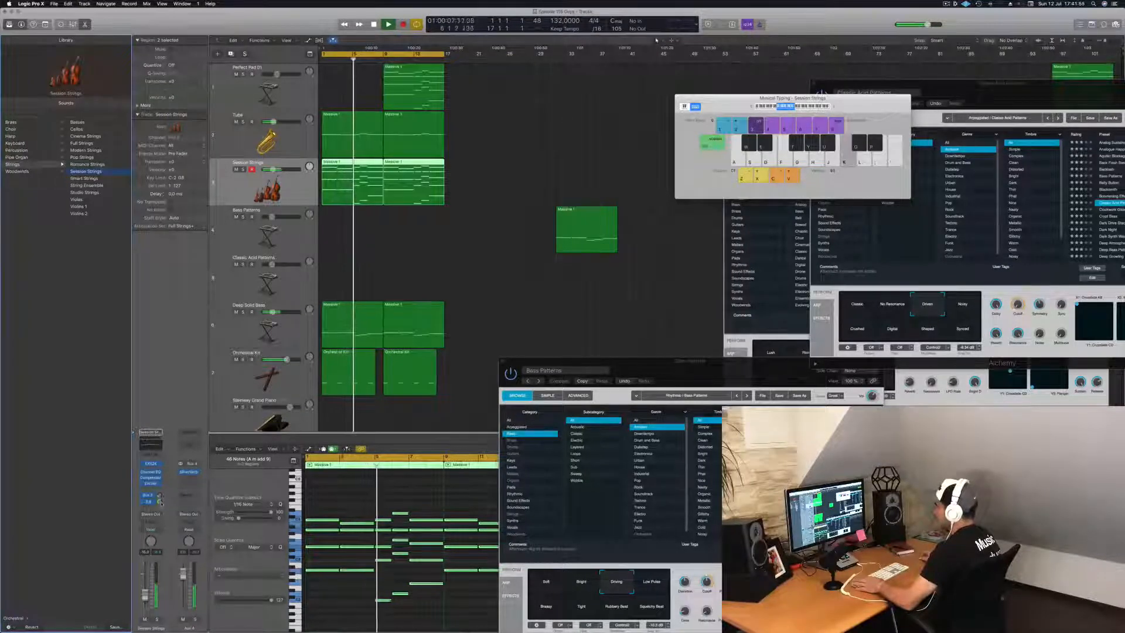
key("s")
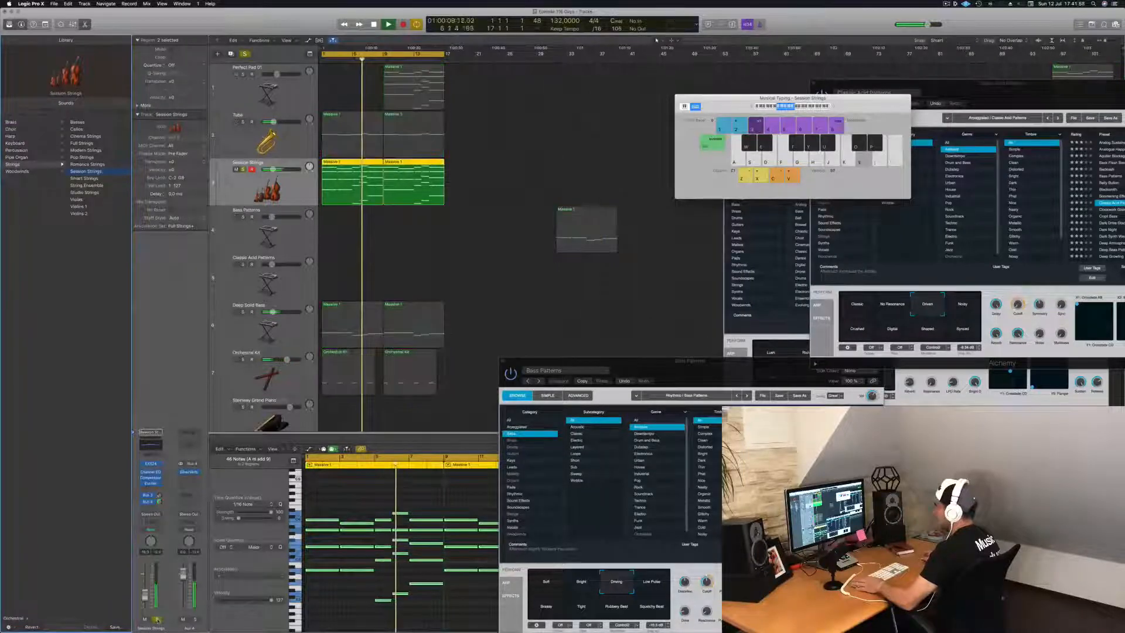
key("s")
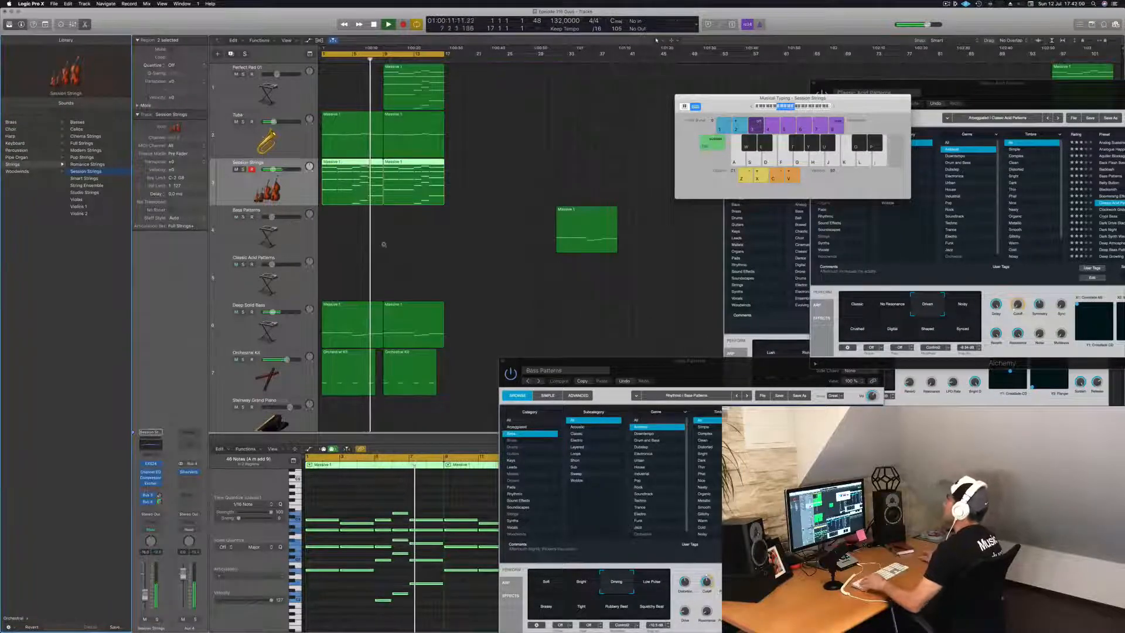
key("Return")
key("space")
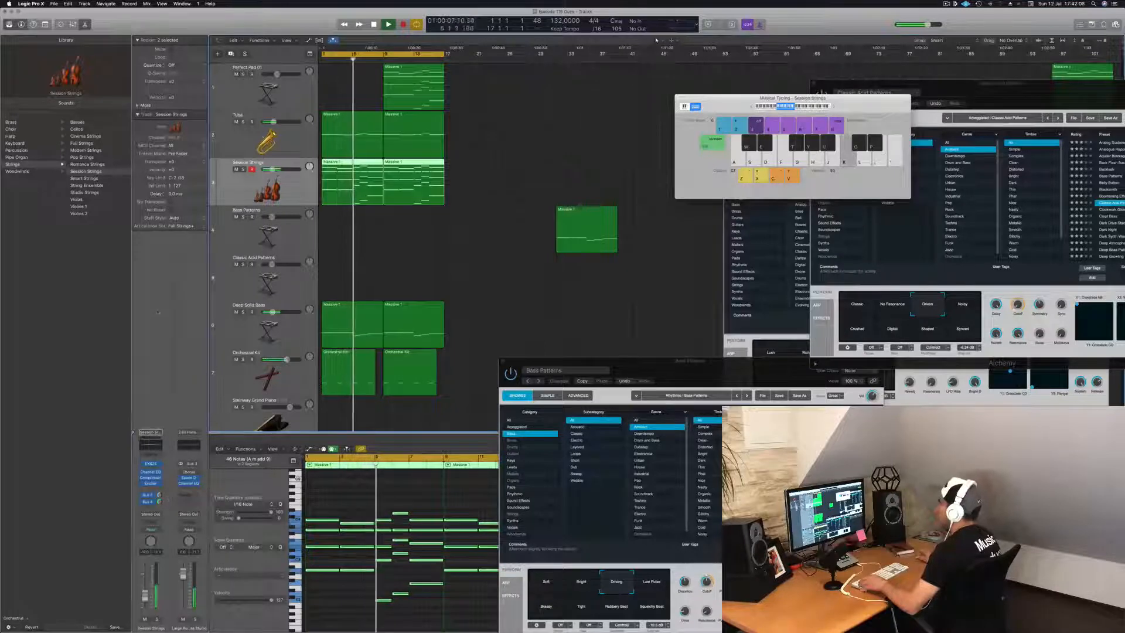
left_click(423, 279)
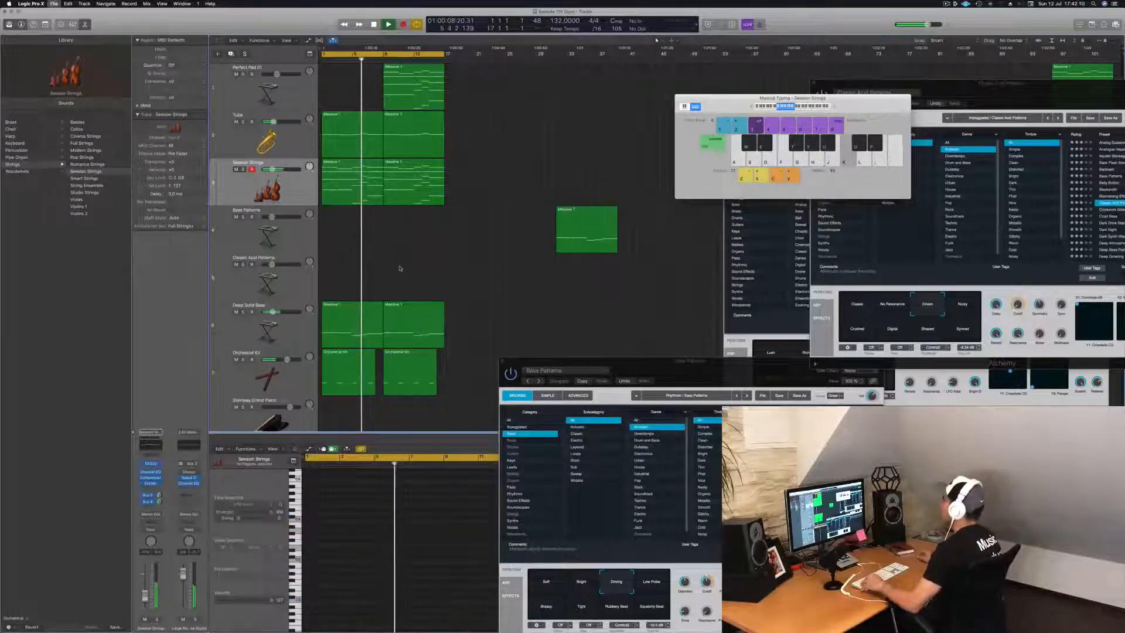
left_click(299, 192)
key("space")
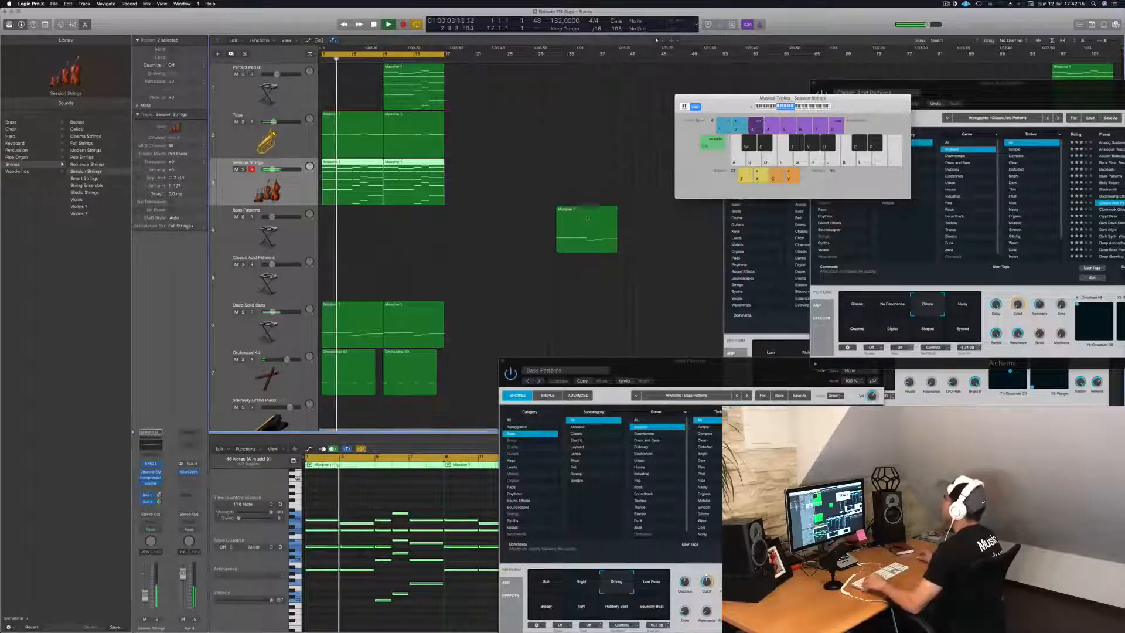
Step: Move the Musical Typing and Classic Acid Patterns windows off the arrangement, and close the Perfect Pad 01 plug-in window
left_click(587, 218)
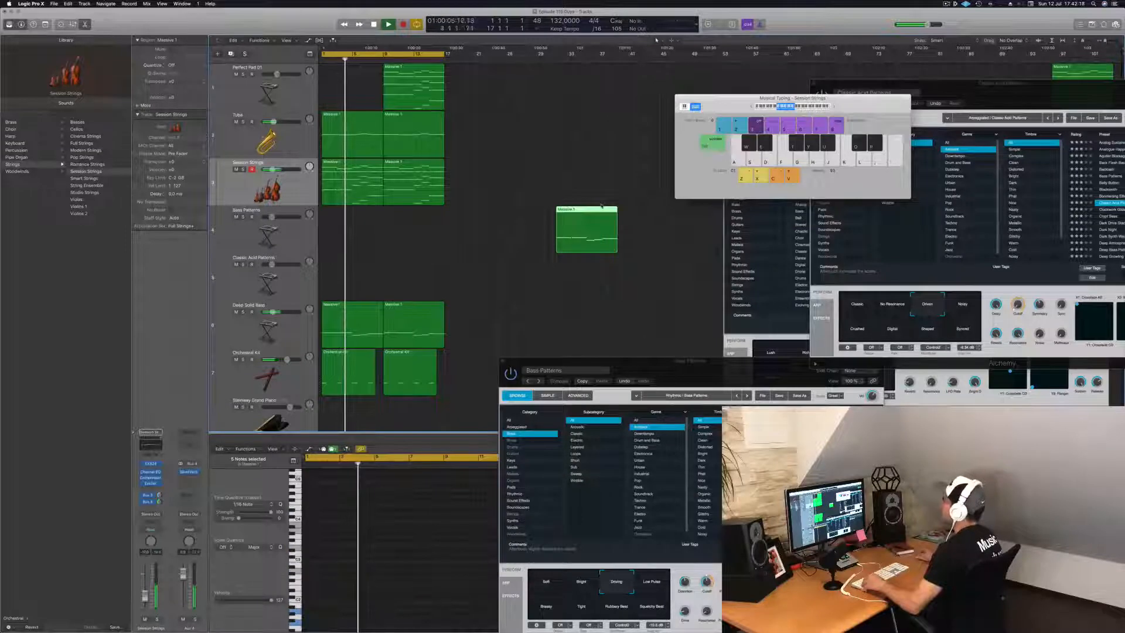
left_click_drag(733, 98, 1020, 100)
left_click_drag(915, 84, 994, 246)
left_click_drag(856, 138, 758, 121)
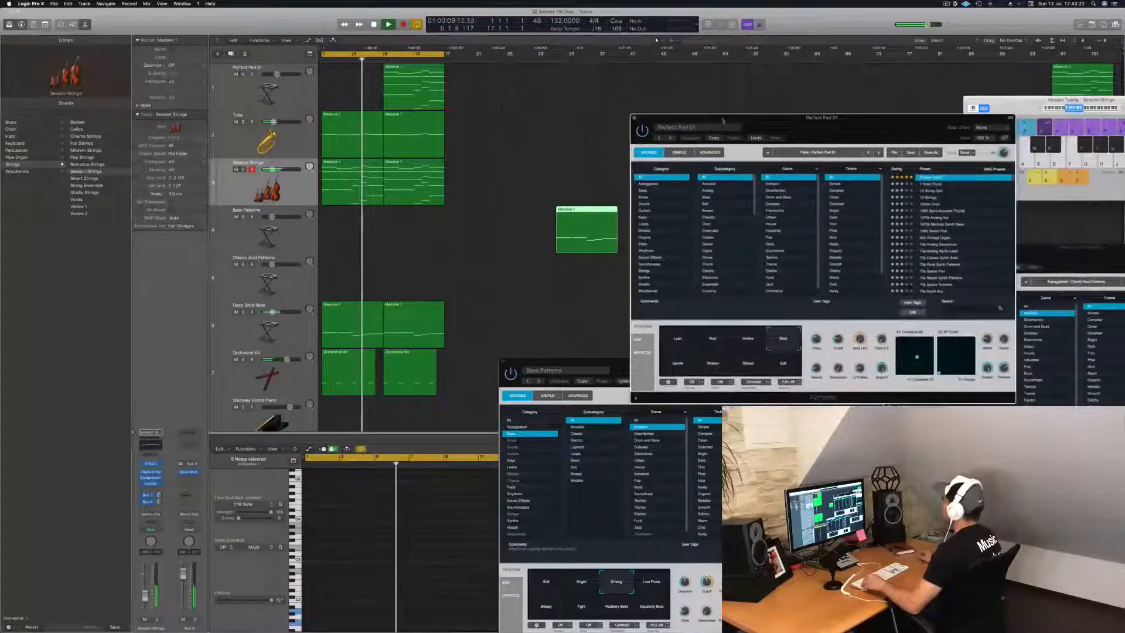
left_click(631, 116)
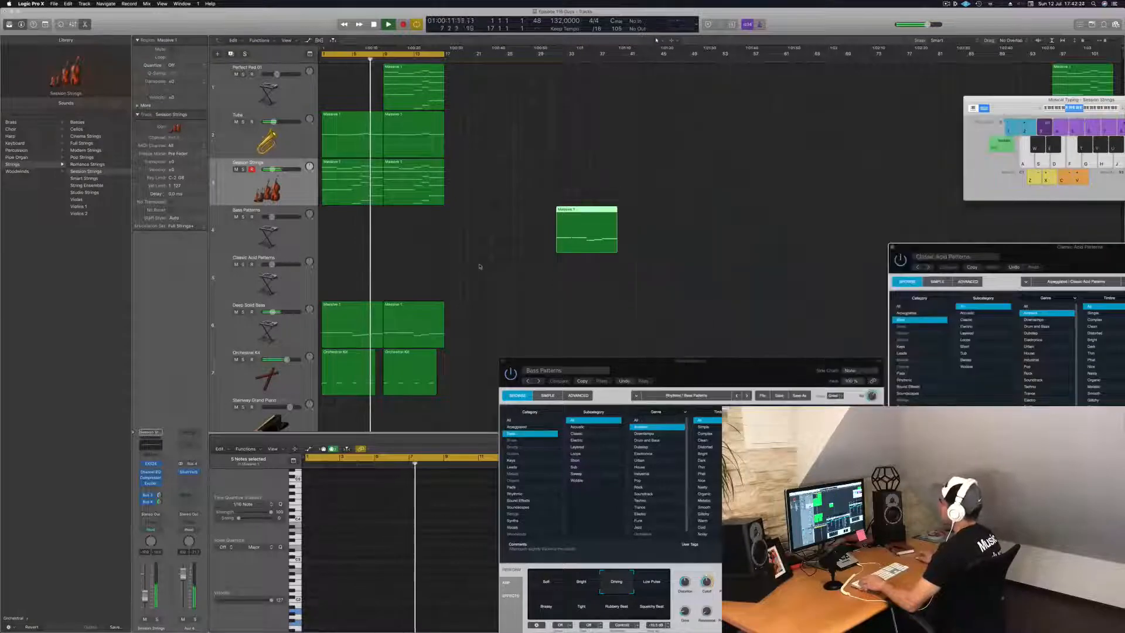
Step: Move the lone Bass Patterns region much further along the timeline, clear of the arrangement
left_click(497, 263)
scroll(496, 262, "up", 2)
scroll(496, 263, "down", 2)
key("space")
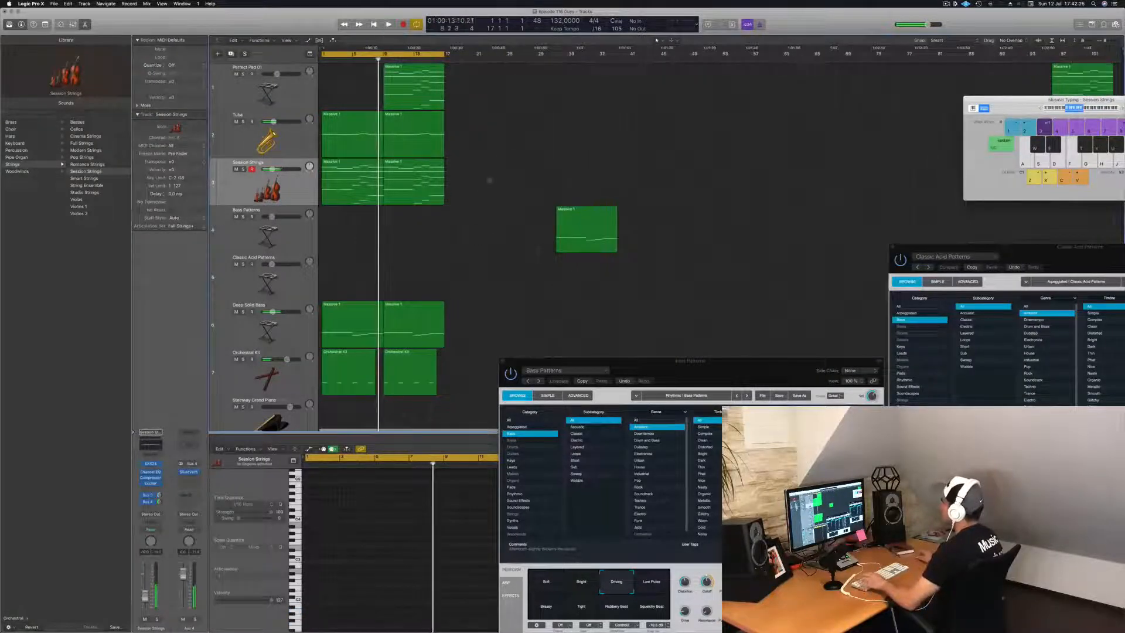
left_click_drag(601, 212, 874, 213)
key("space")
Step: Copy the Perfect Pad 01 region to bar 1, and select that track while the loop plays
left_click_drag(411, 75, 351, 78)
left_click(245, 75)
left_click(244, 75)
left_click(243, 75)
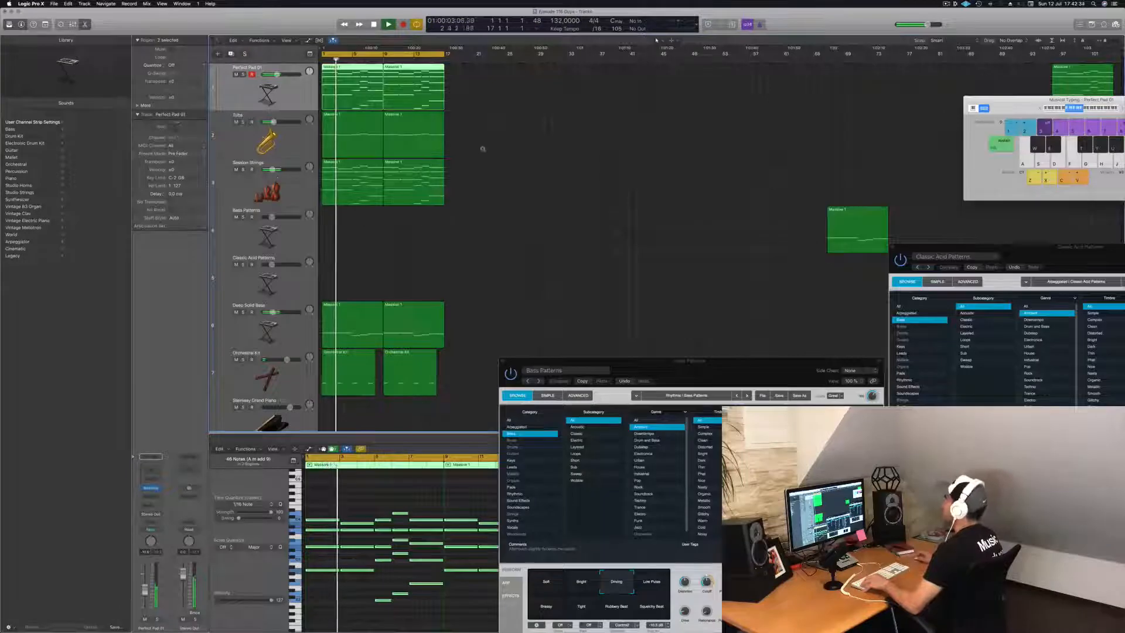
Step: Shrink the track heights so every track fits, select Session Strings, and move the Bass Patterns plug-in window off the arrangement
scroll(514, 174, "down", 2)
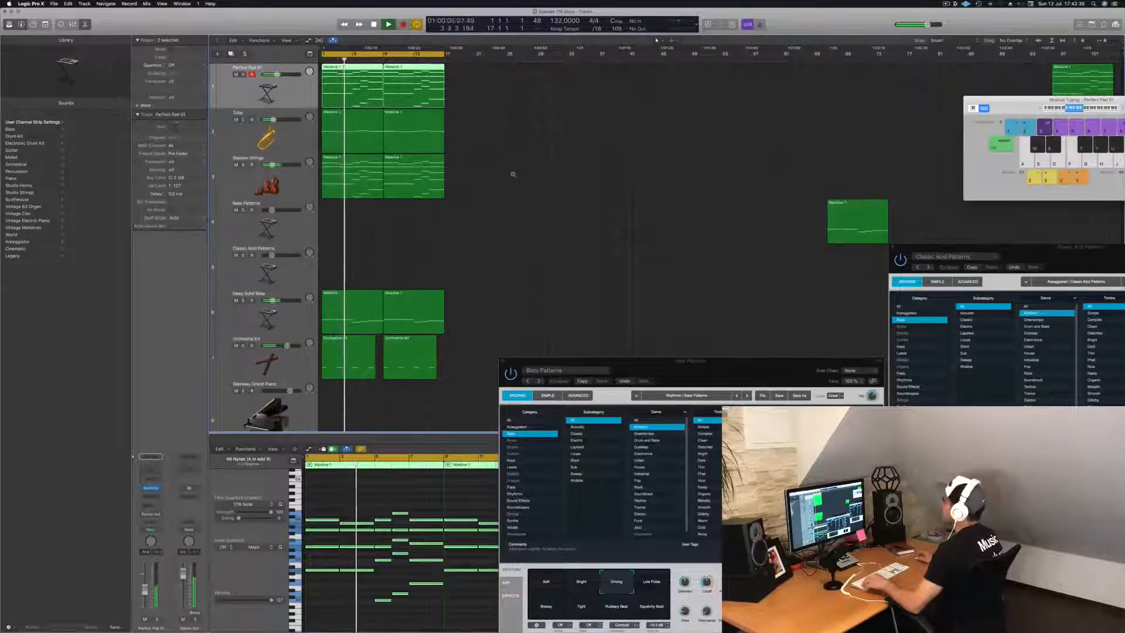
scroll(513, 174, "down", 2)
scroll(513, 174, "down", 1)
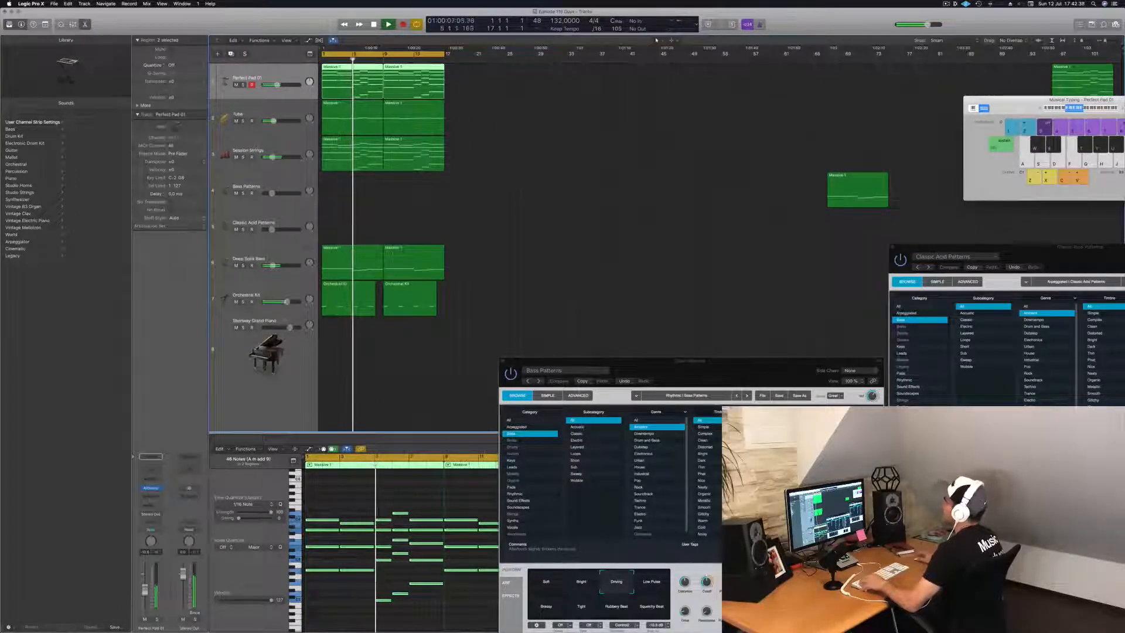
left_click(288, 136)
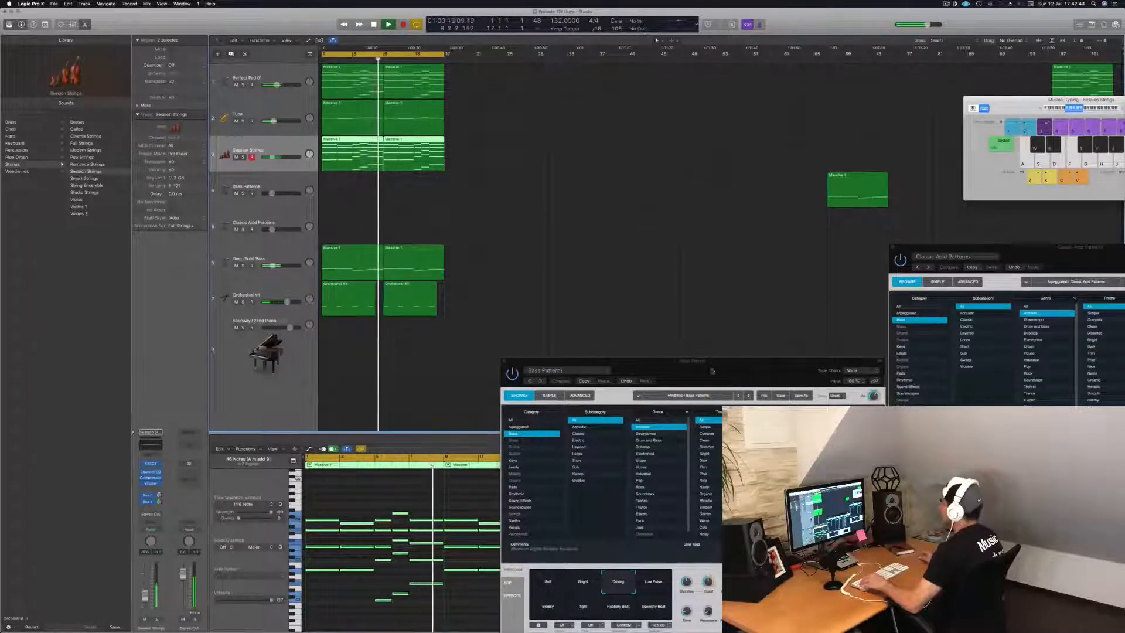
left_click_drag(691, 369, 1048, 310)
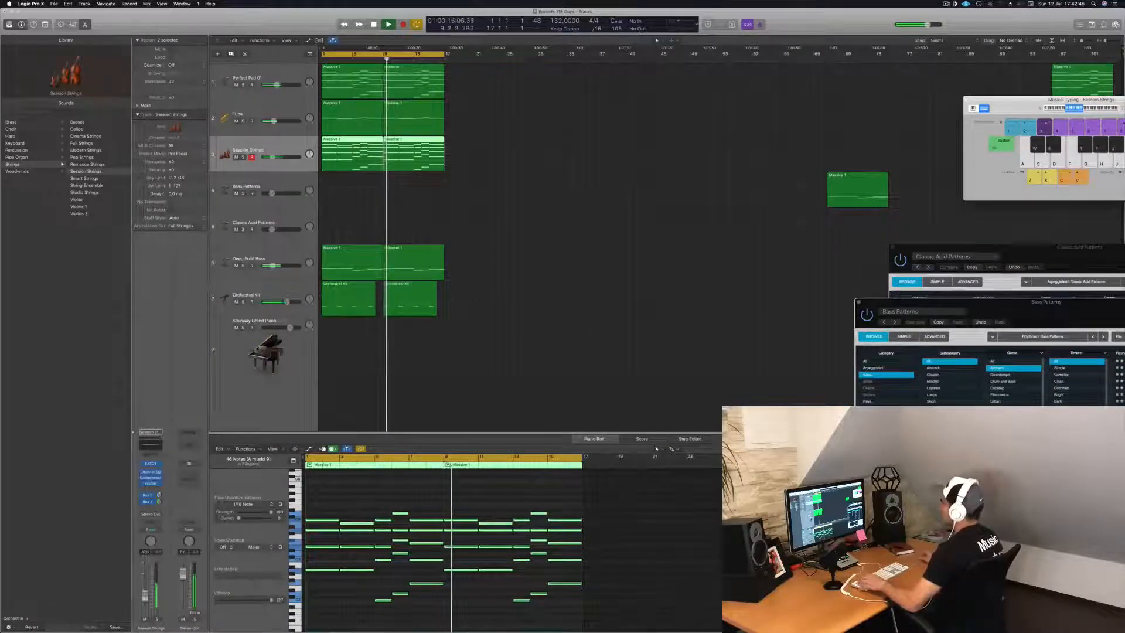
Step: Select all regions in the cycle range across the tracks, repeat them three times, and replay from the start
left_click_drag(477, 315, 353, 306)
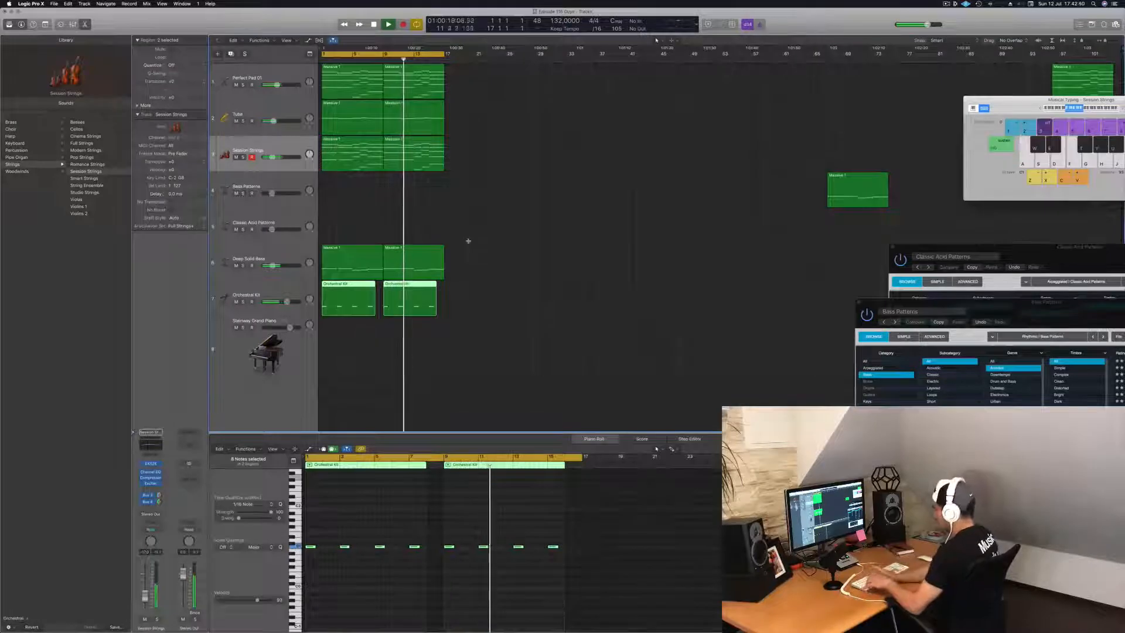
key("super+r")
key("super+r")
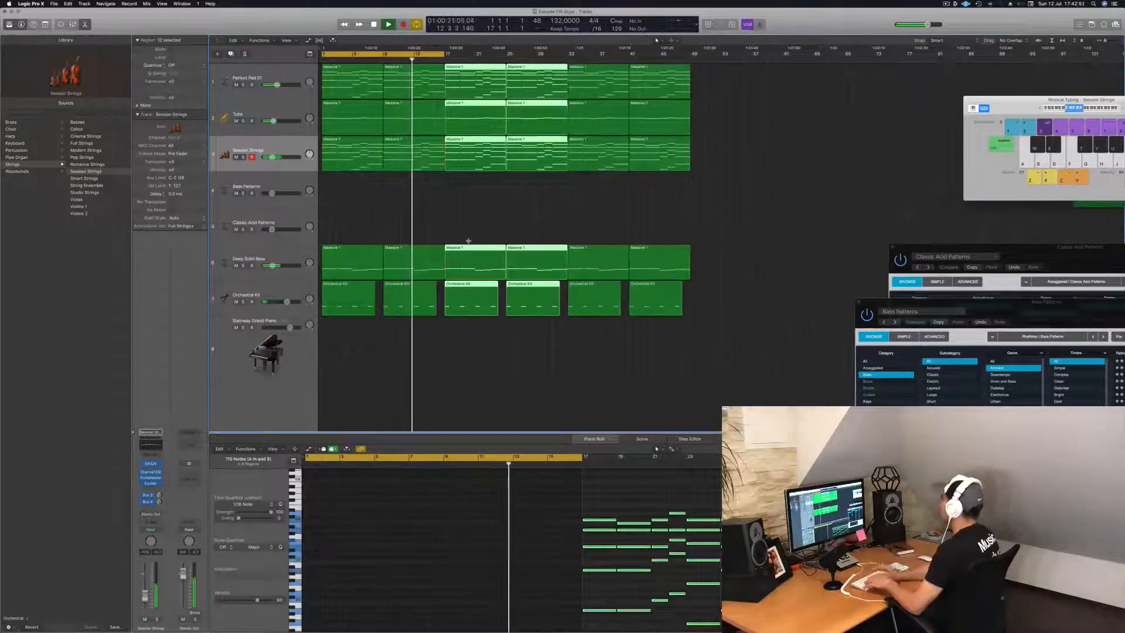
key("super+r")
key("Return")
scroll(481, 208, "left", 2)
scroll(481, 209, "left", 2)
key("space")
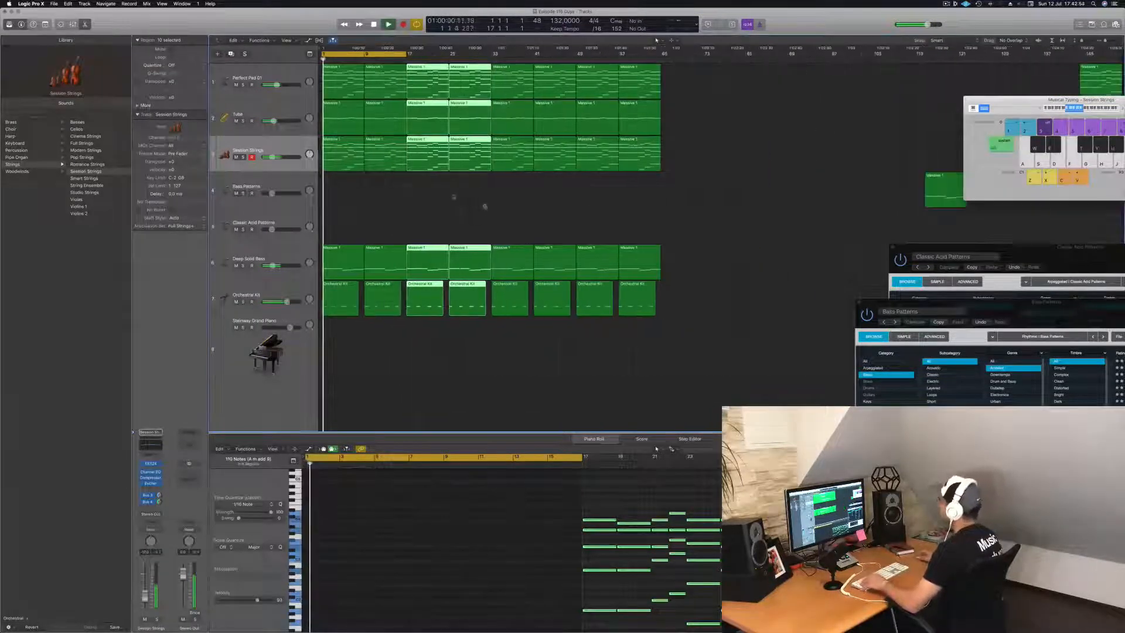
Step: Delete the first two Session Strings regions so the strings enter at bar 17
key("space")
left_click(333, 145)
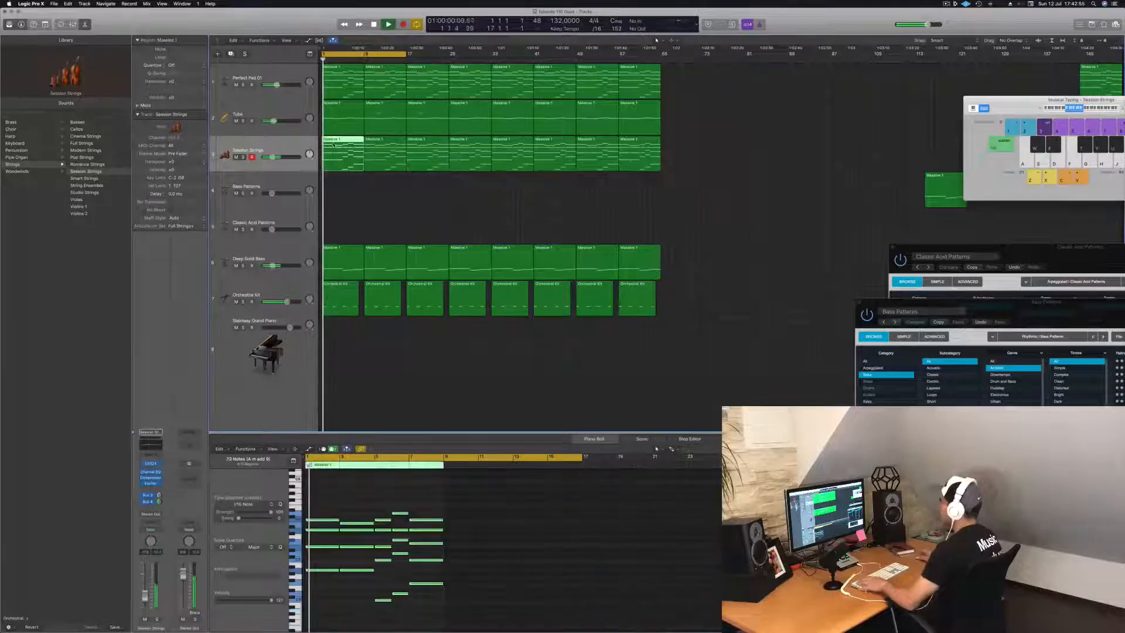
key("Delete")
key("space")
left_click(390, 153)
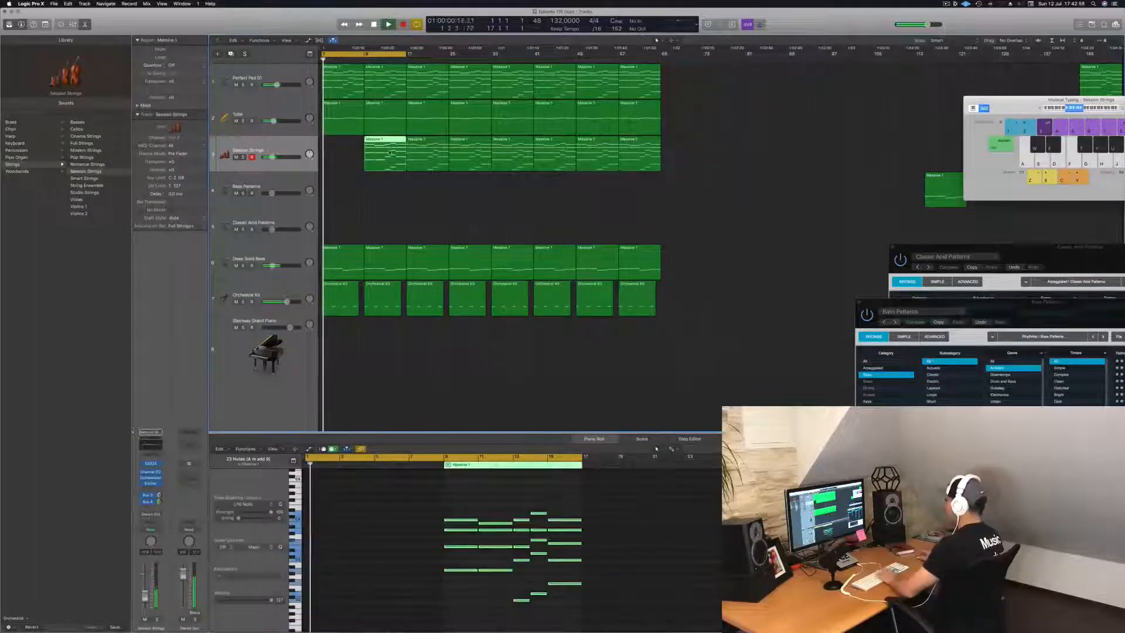
key("Delete")
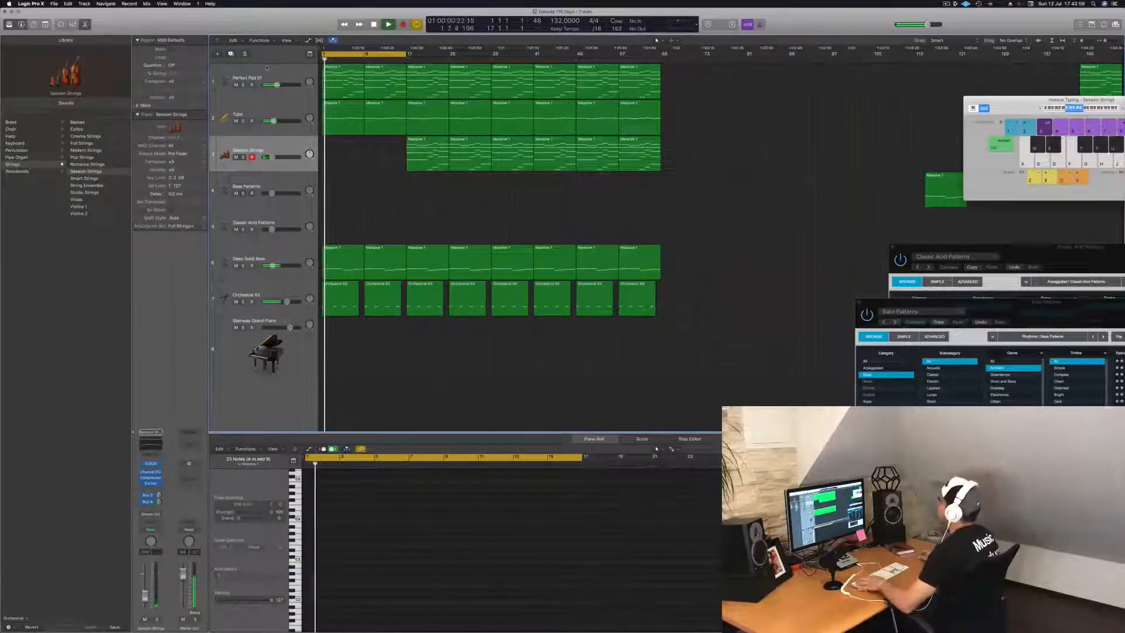
Step: Select the Perfect Pad 01 track, and delete the first two Orchestral Kit regions so the percussion starts at bar 17
left_click(267, 68)
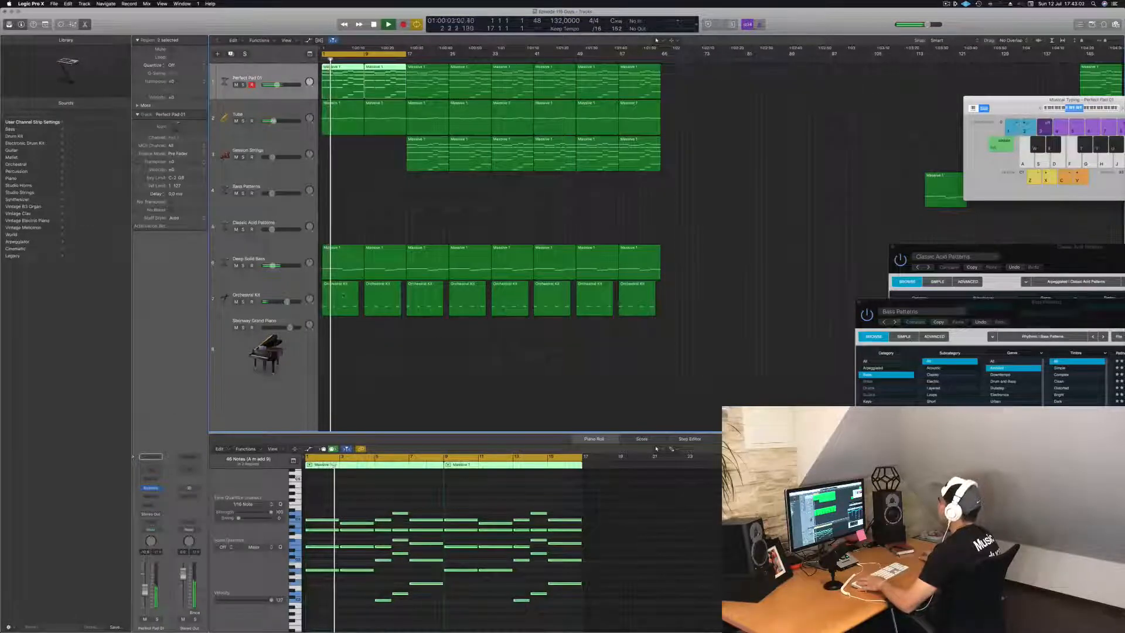
left_click(343, 296)
key("Delete")
key("space")
left_click(382, 298)
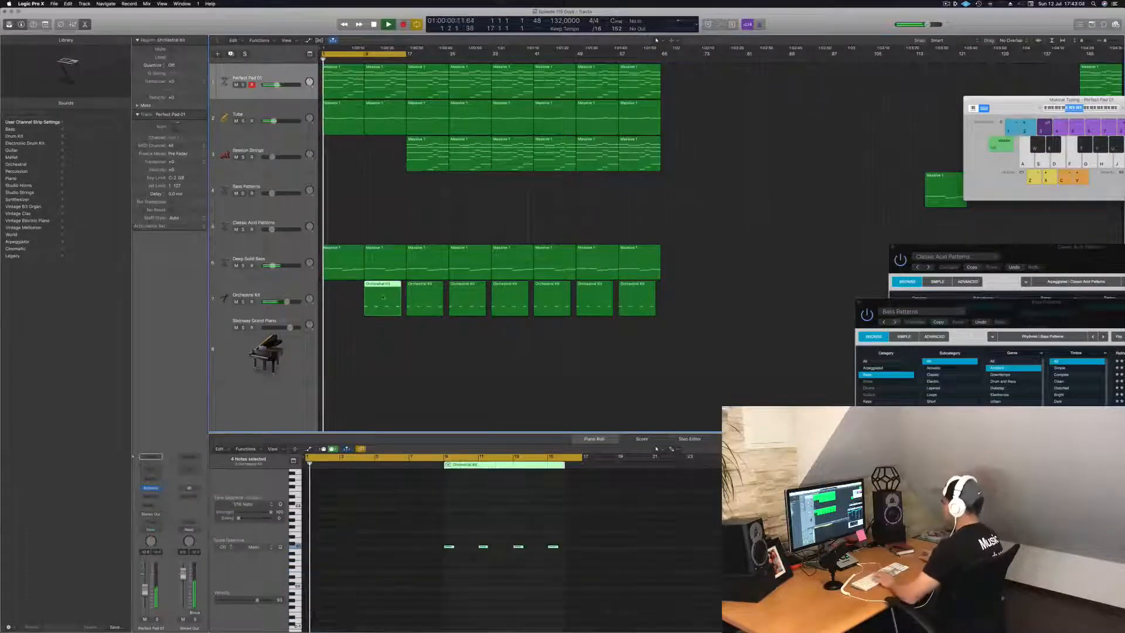
key("Delete")
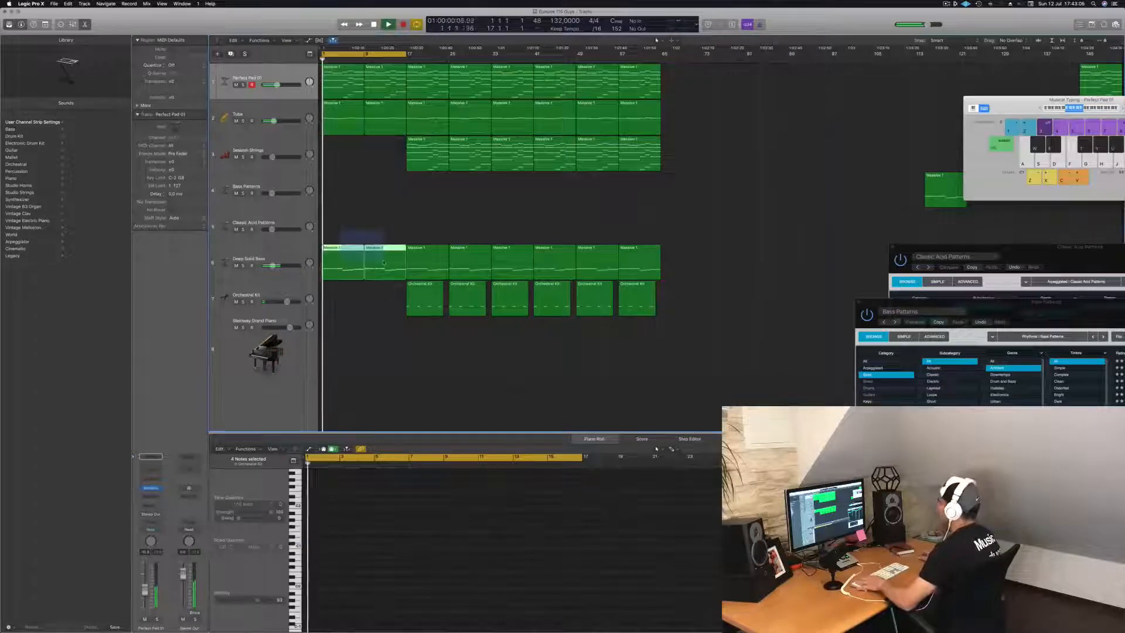
Step: Open the Alchemy instrument of the Perfect Pad 01 track, move its window higher, and restart playback
left_click_drag(384, 262, 384, 261)
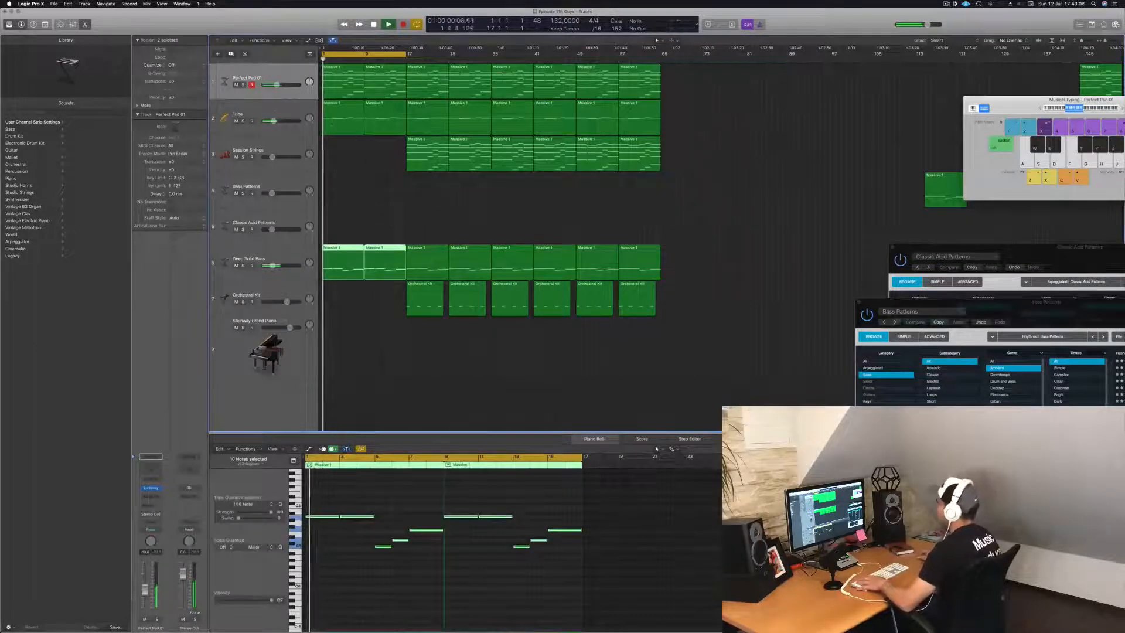
left_click(276, 111)
left_click(274, 77)
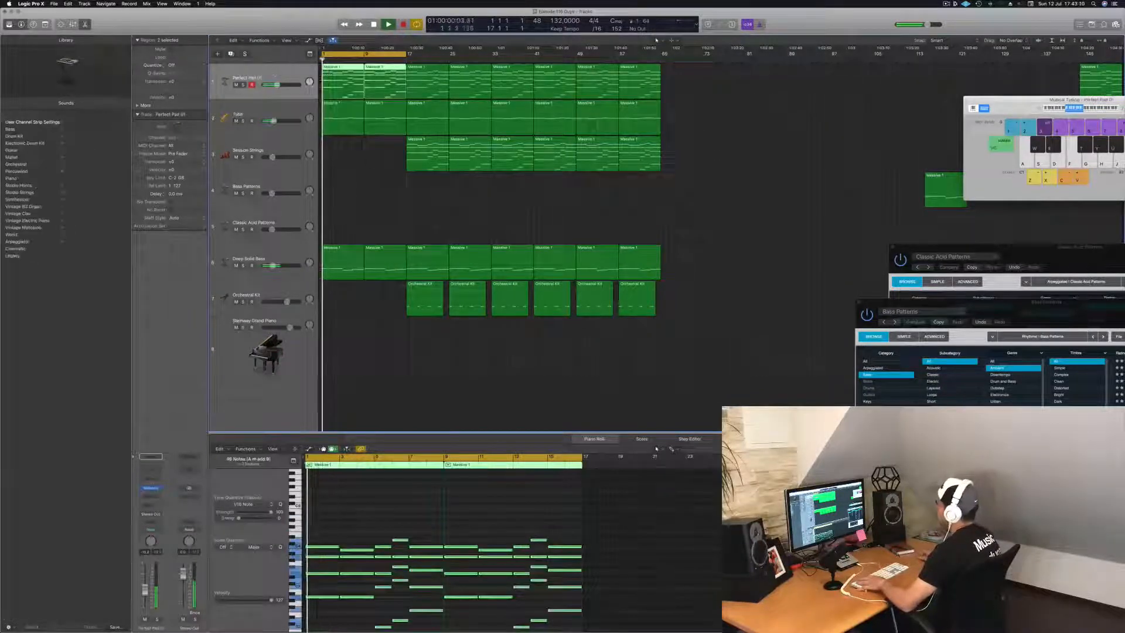
left_click(151, 487)
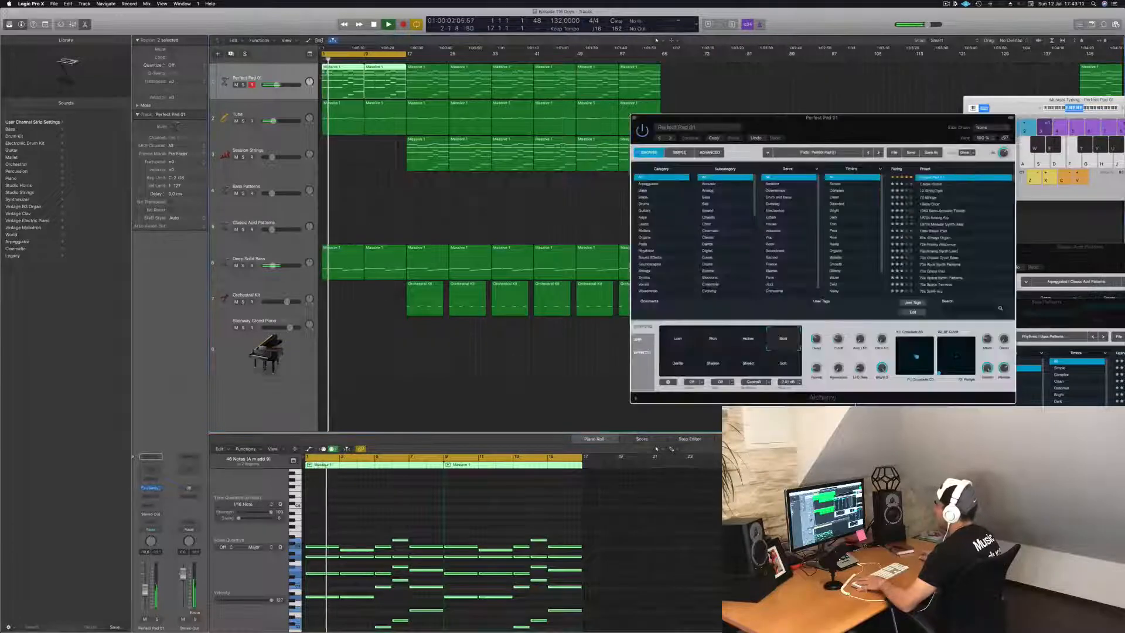
left_click_drag(795, 118, 810, 87)
key("space")
key("space")
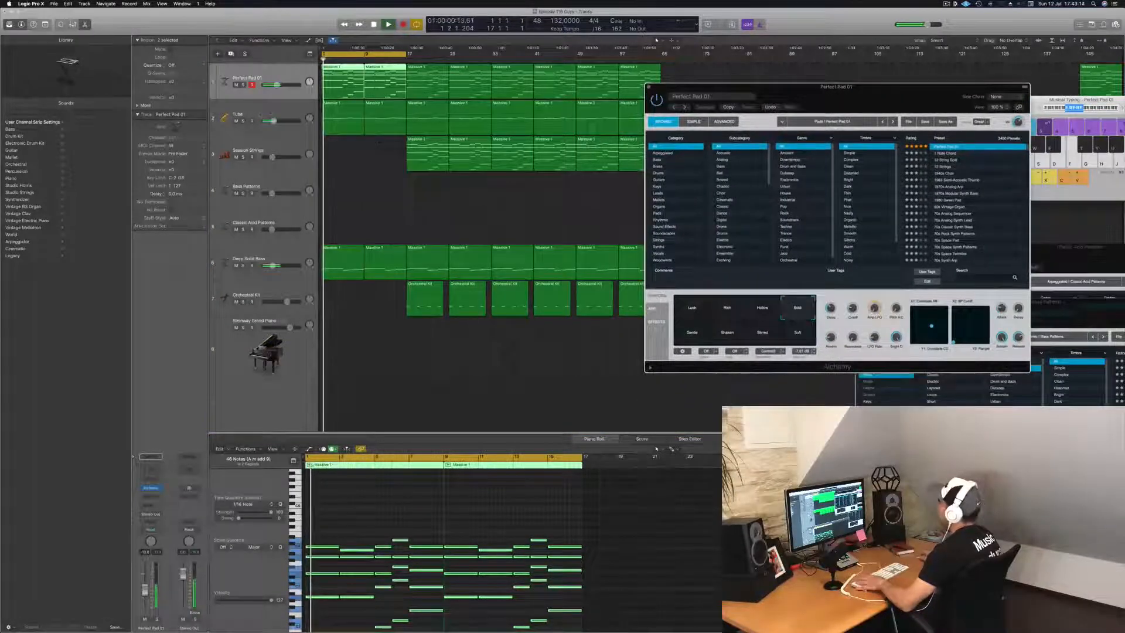
Step: Enlarge the Tuba track, hide the Musical Typing keyboard, and show the track automation at a larger track height
left_click(260, 133)
left_click_drag(261, 133, 260, 186)
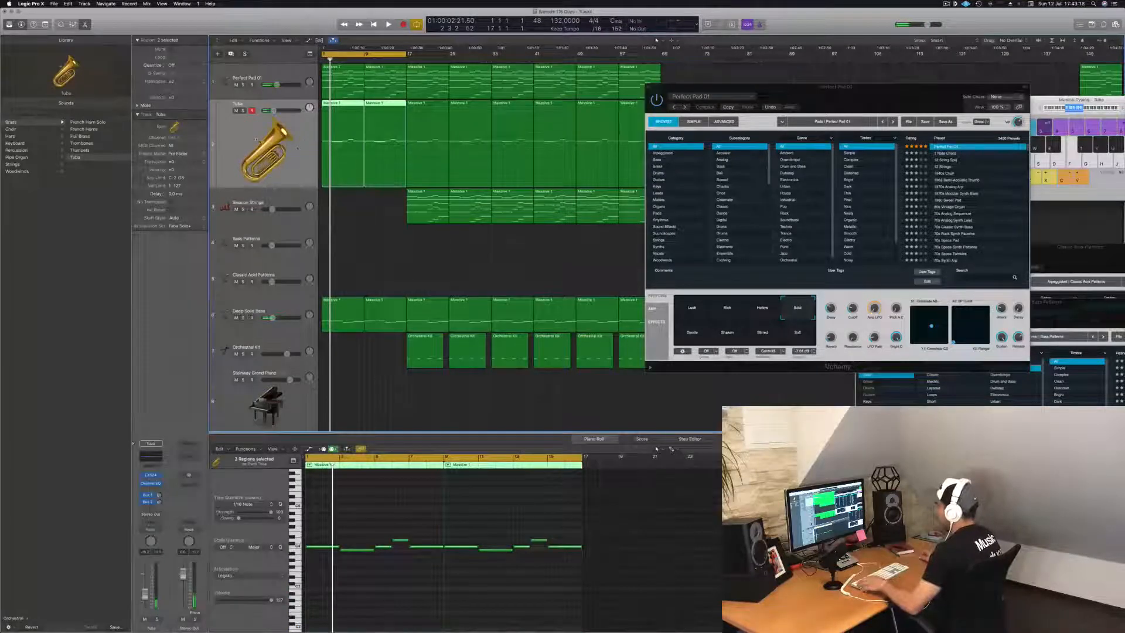
key("super+k")
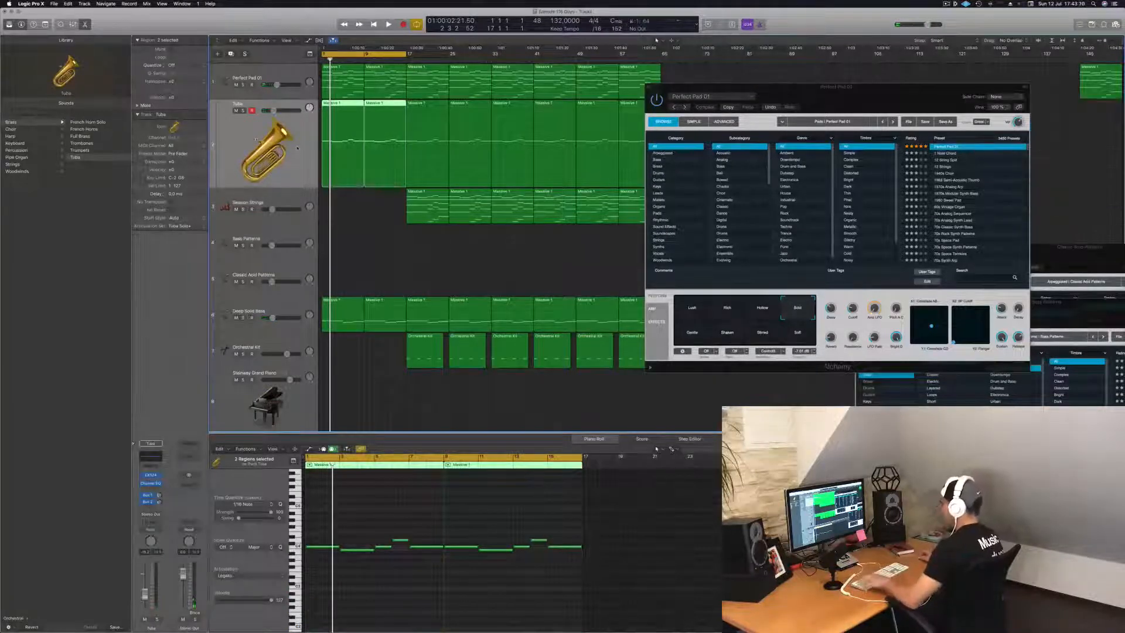
key("a")
key("super+Up")
key("super+Up")
key("super+Up")
key("super+Up")
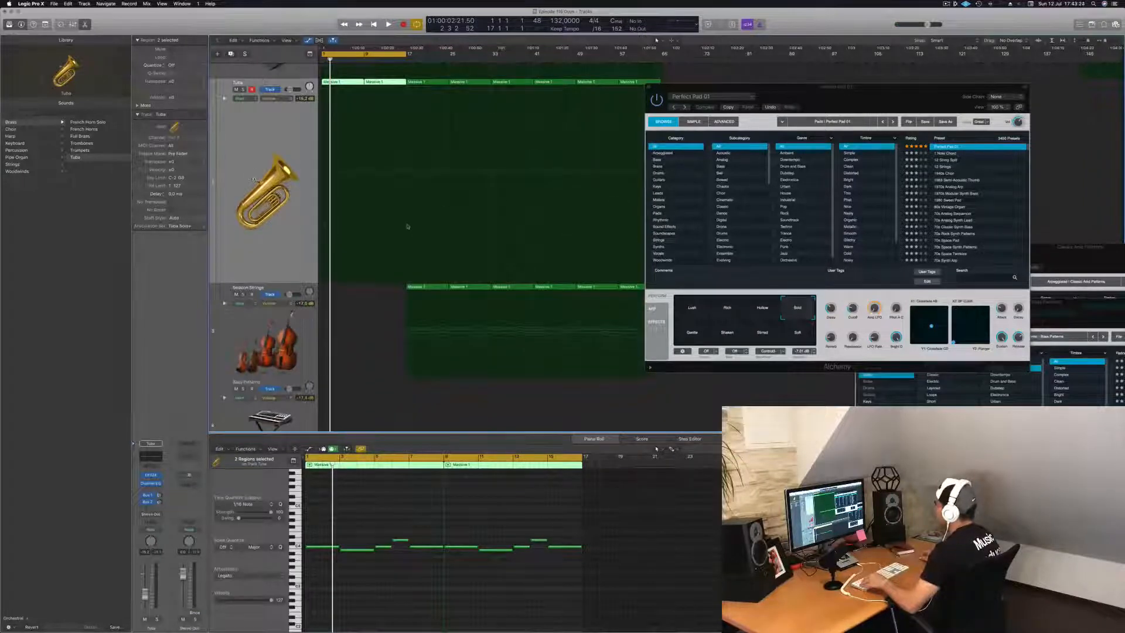
Step: Automate the Tuba volume to rise from about -23.8 dB at bar 1 to -16.2 dB at bar 17, and close the instrument window
left_click(407, 228)
key("space")
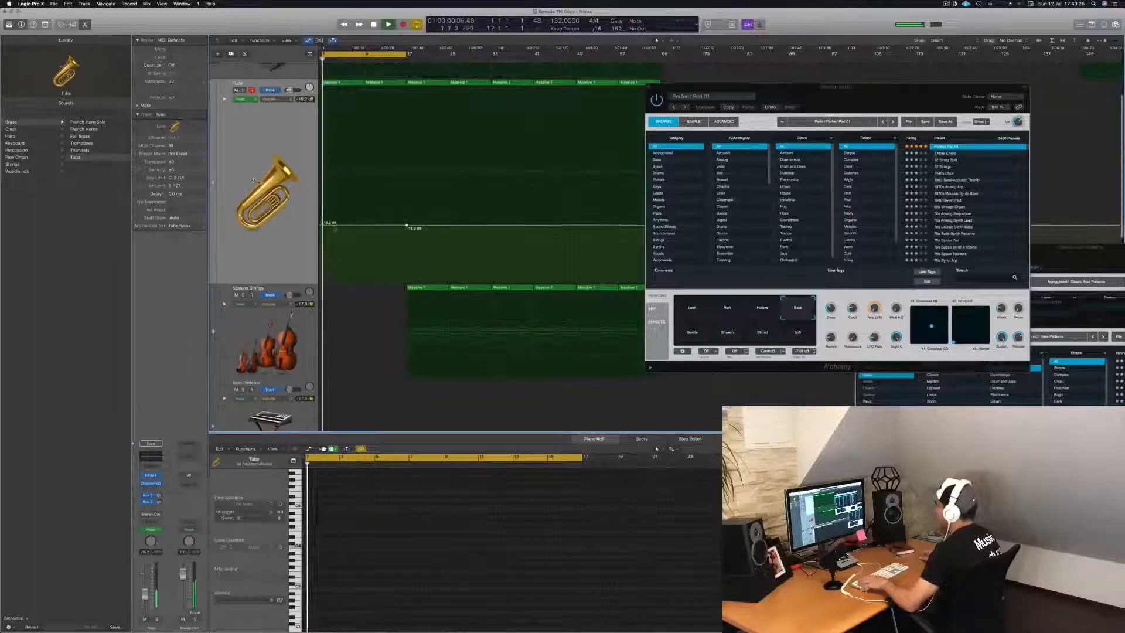
left_click_drag(322, 222, 322, 250)
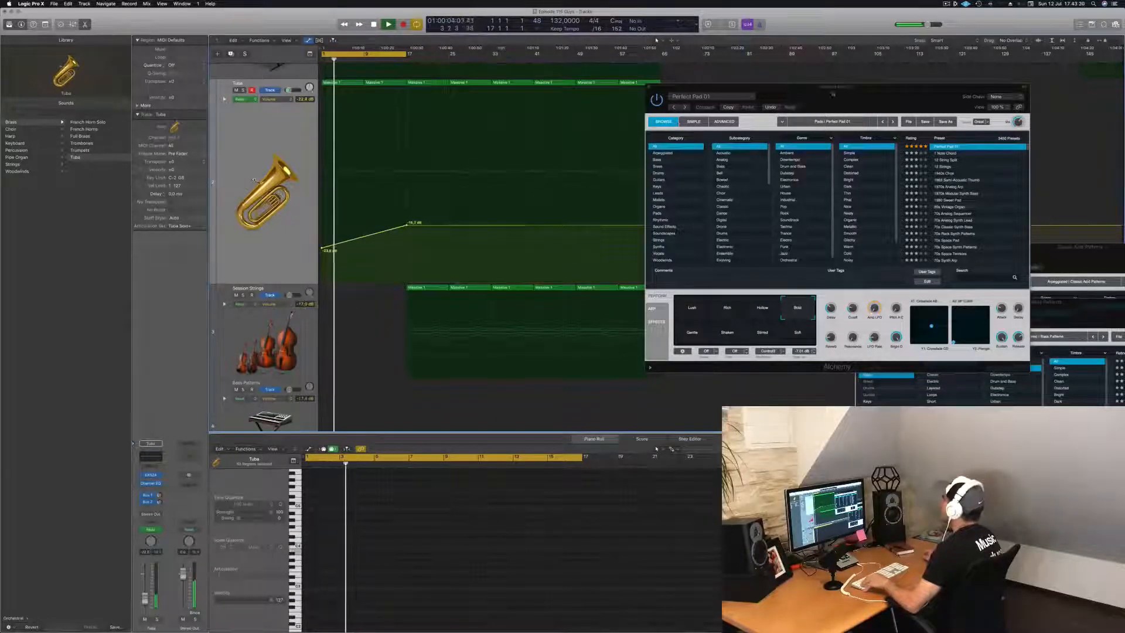
left_click_drag(832, 93, 701, 112)
key("super+w")
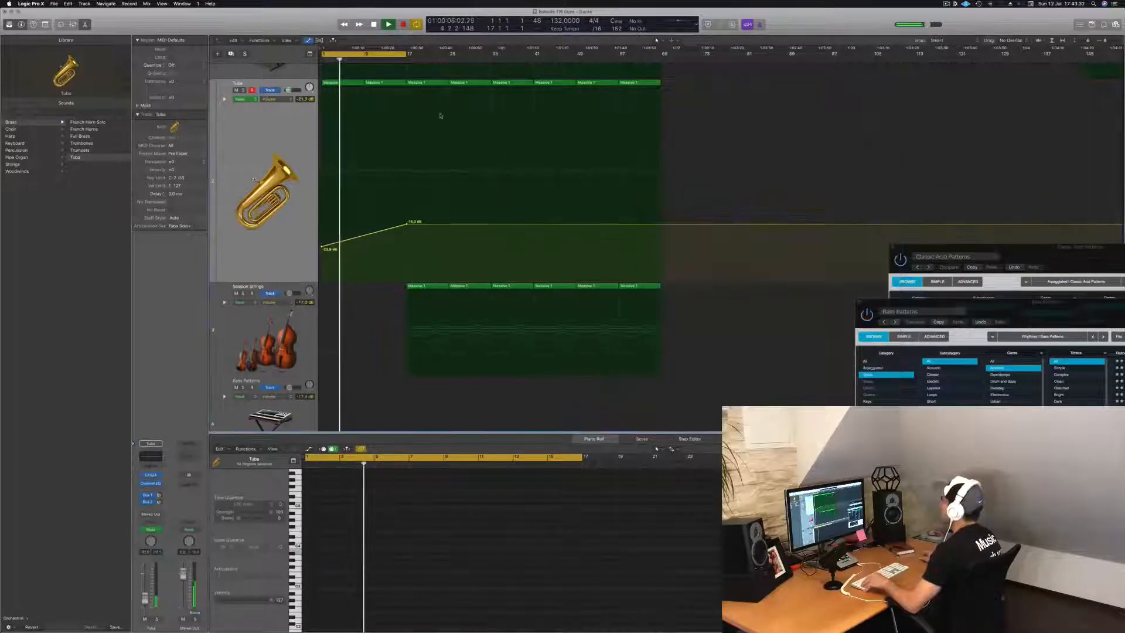
Step: Replay from the start and set the automation mode of the Perfect Pad 01 track to Touch
scroll(441, 111, "up", 3)
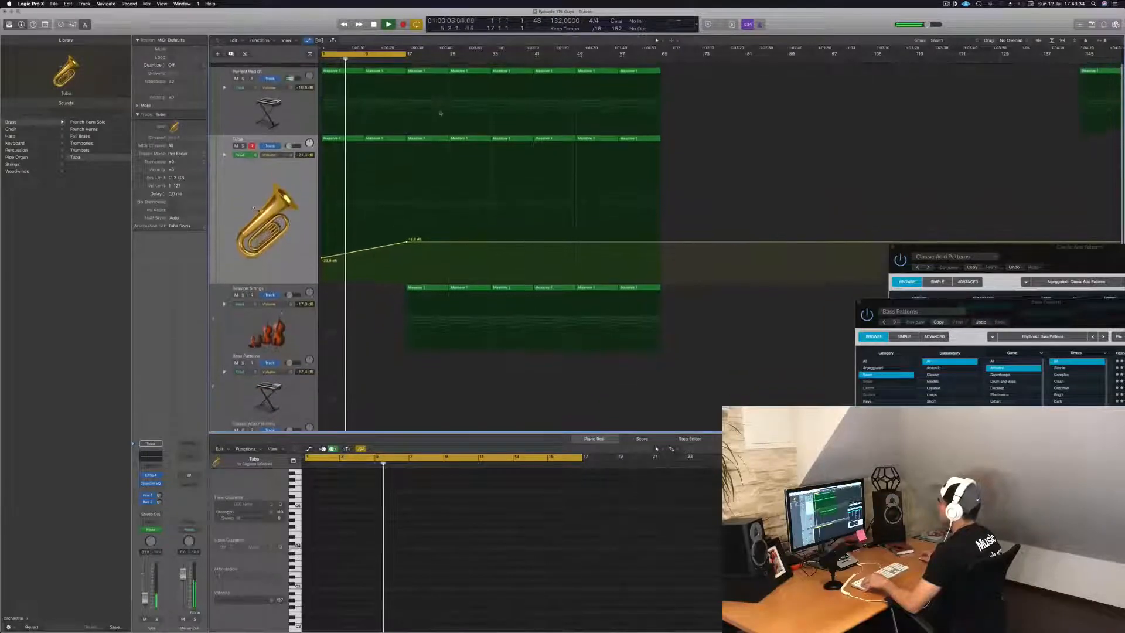
key("Return")
key("Up")
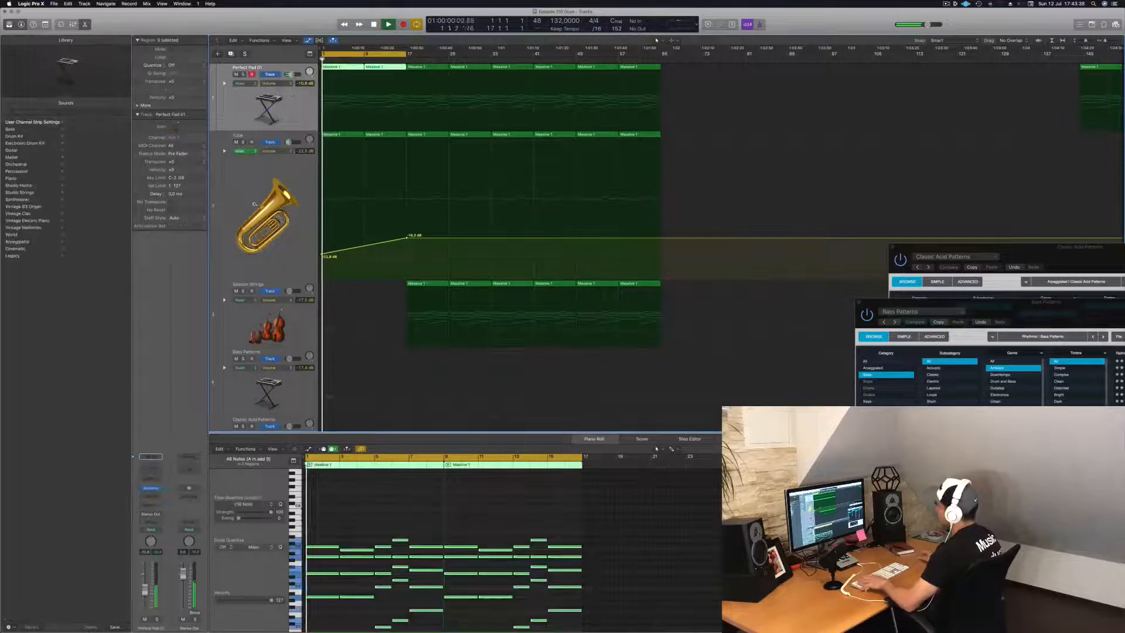
left_click(153, 531)
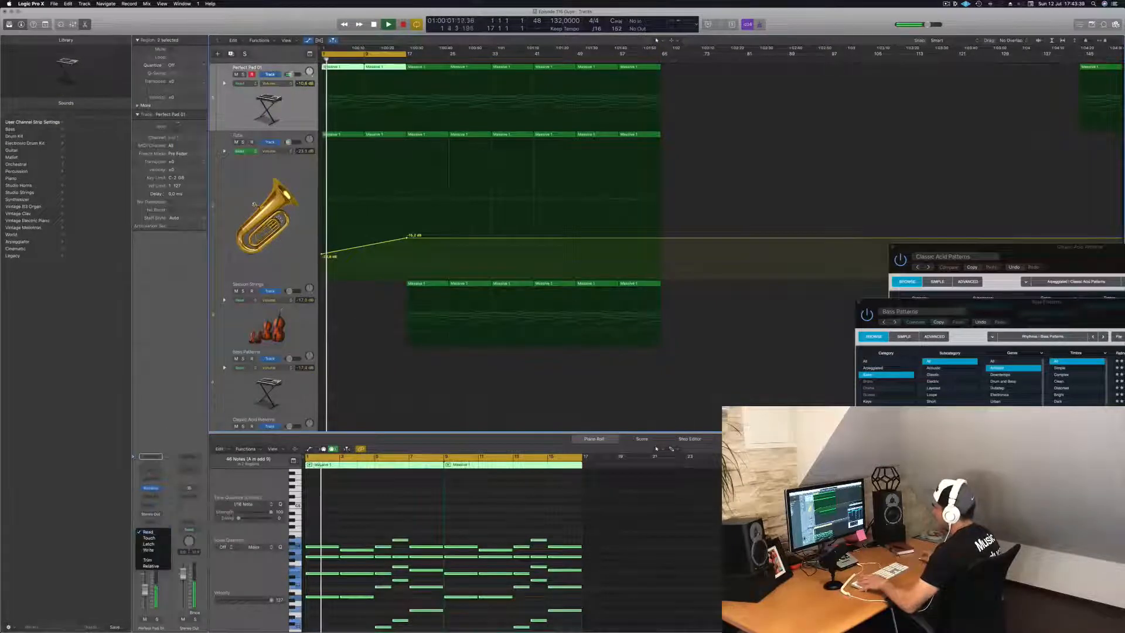
left_click(157, 543)
key("space")
left_click(150, 530)
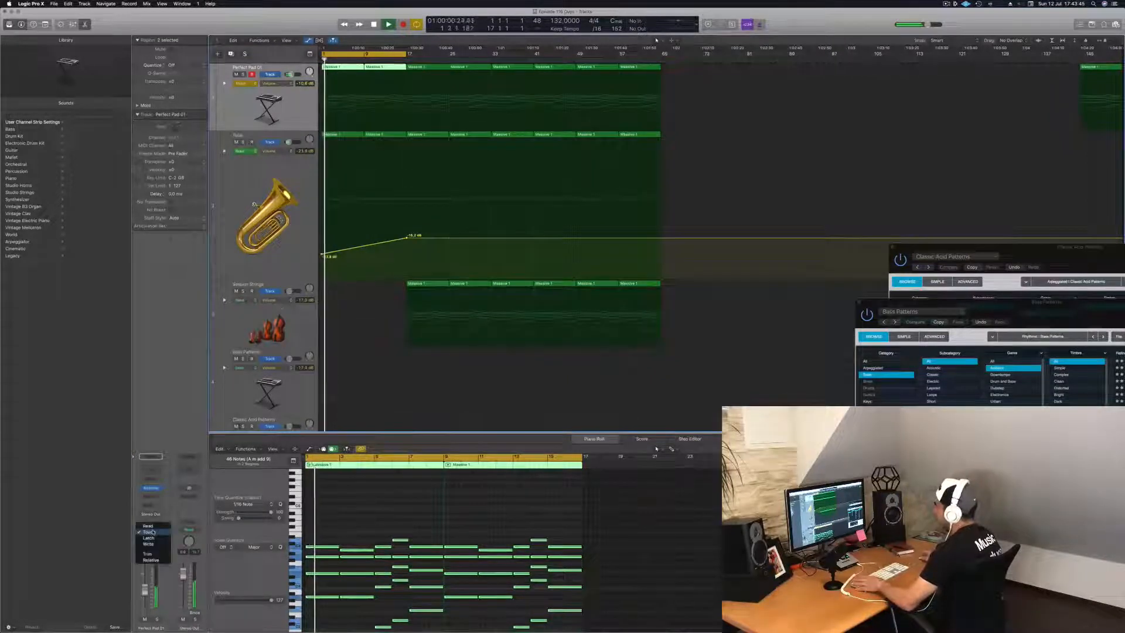
left_click(177, 435)
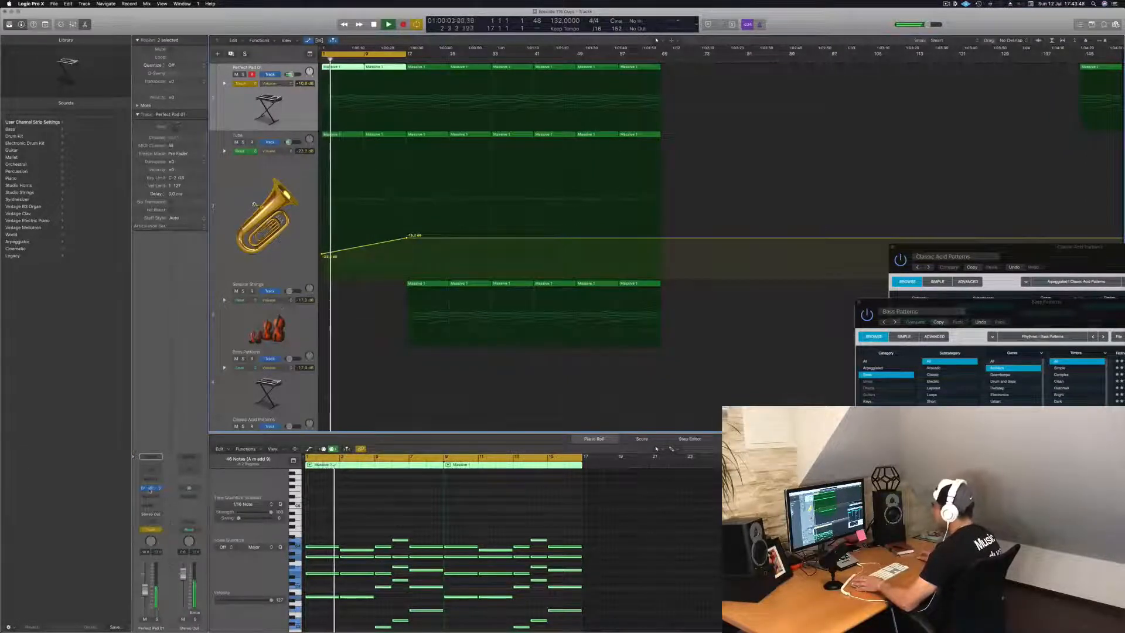
Step: Automate the Perfect Pad 01 Alchemy Cutoff to rise from about 8% at bar 1 to about 34% at bar 17, and close the instrument
left_click(151, 488)
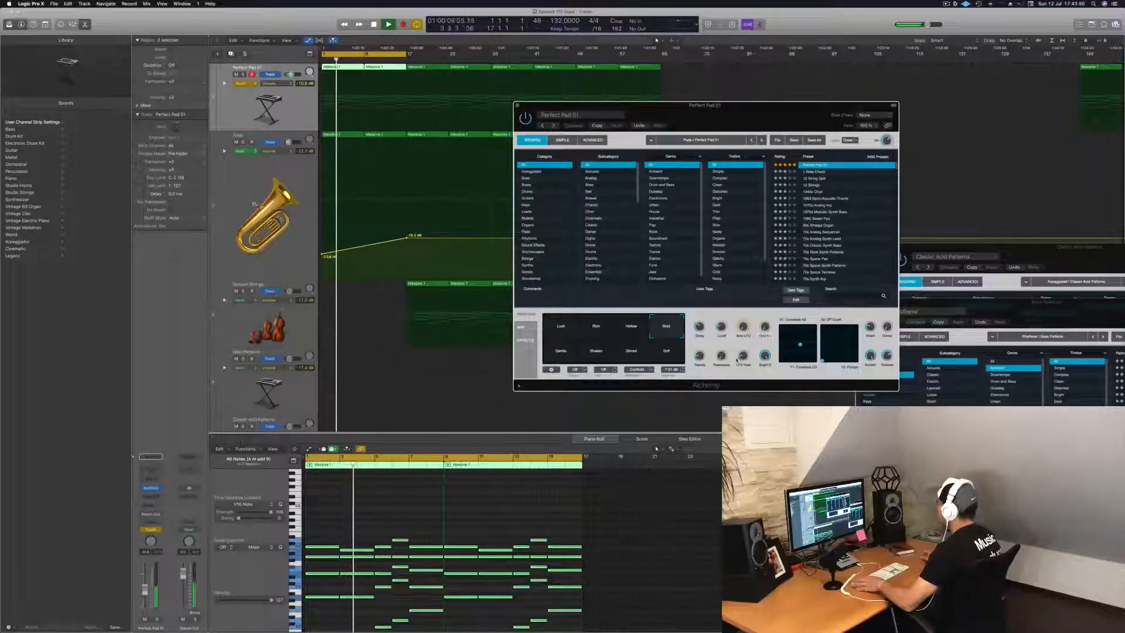
left_click_drag(724, 322, 741, 332)
key("Return")
left_click_drag(349, 116, 321, 116)
left_click(405, 117)
key("Return")
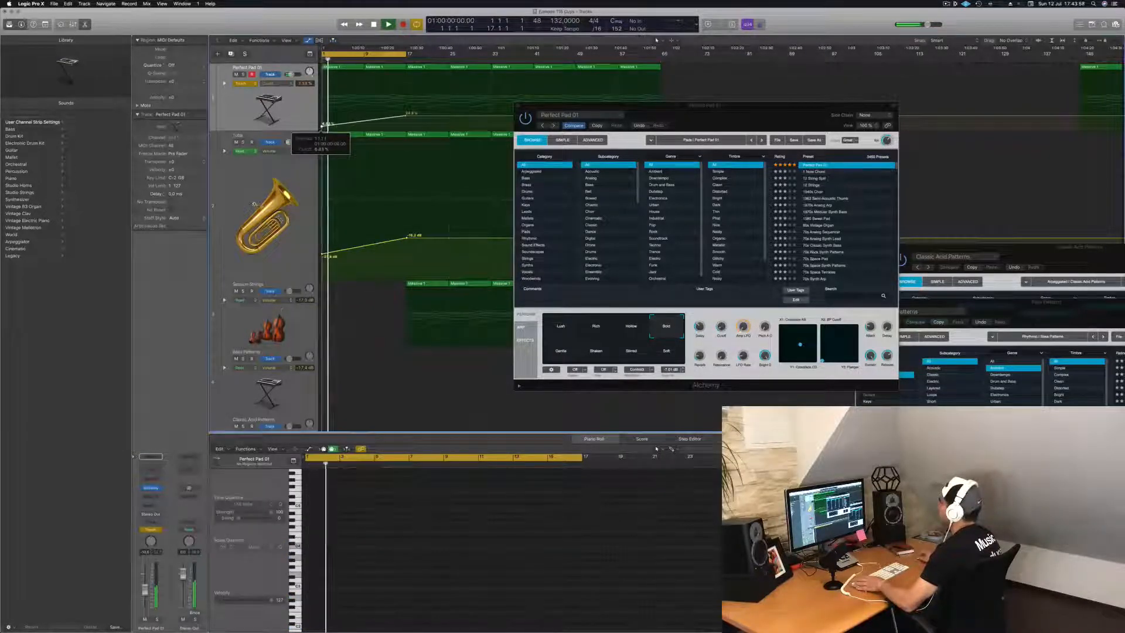
left_click(518, 106)
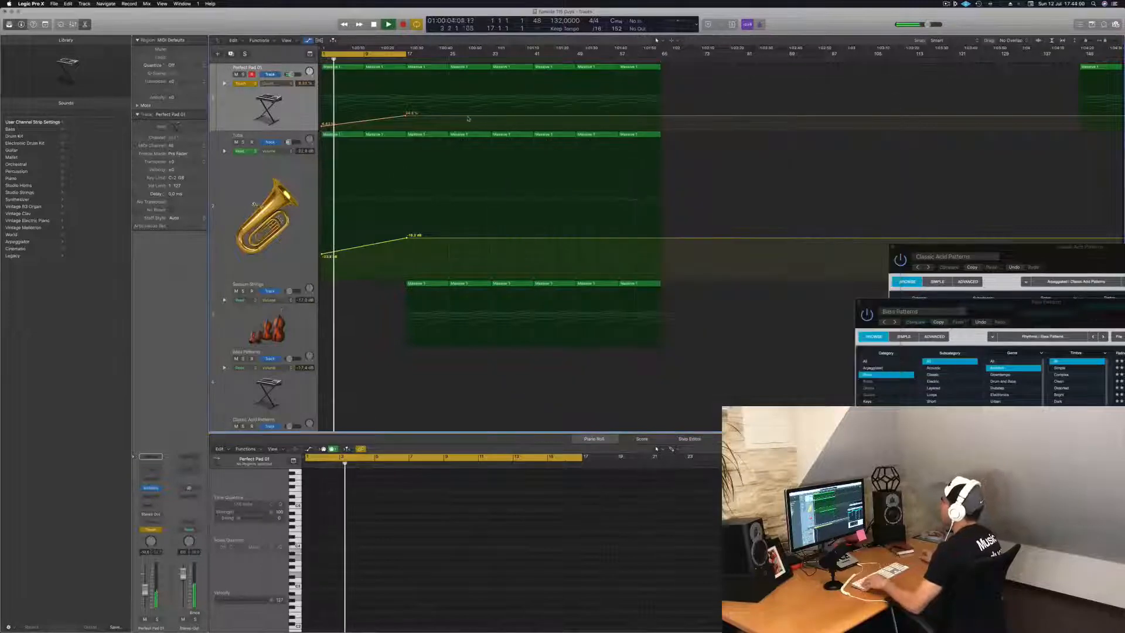
Step: Set the Perfect Pad 01 automation mode back to Read, extend the cycle range to bar 65, and save the project
left_click(245, 84)
left_click(248, 108)
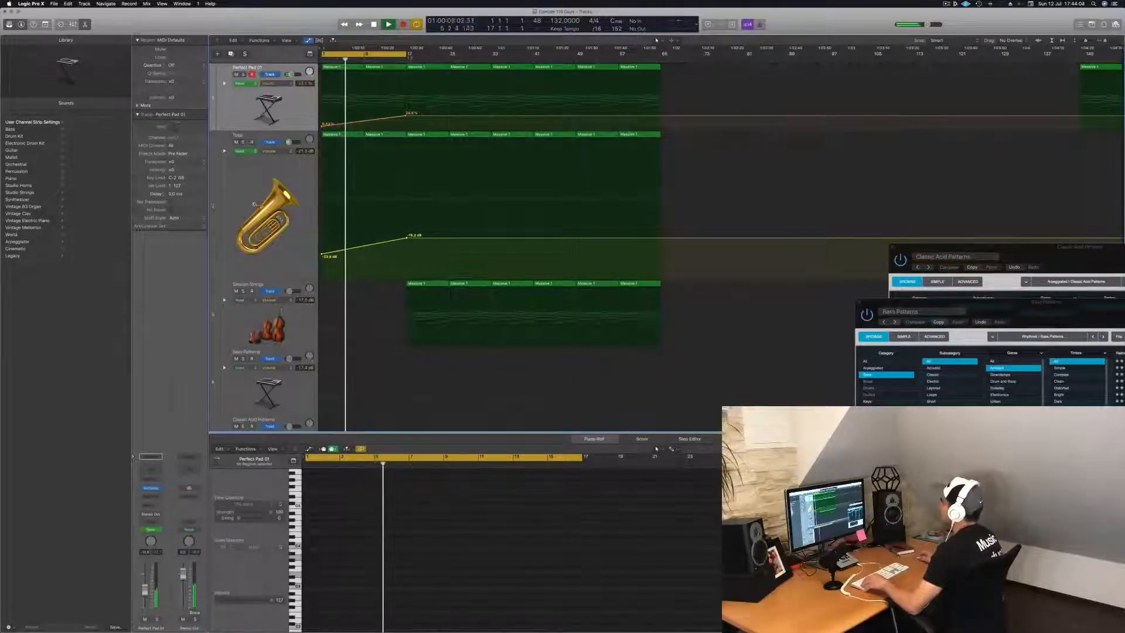
left_click_drag(406, 53, 661, 77)
key("super+s")
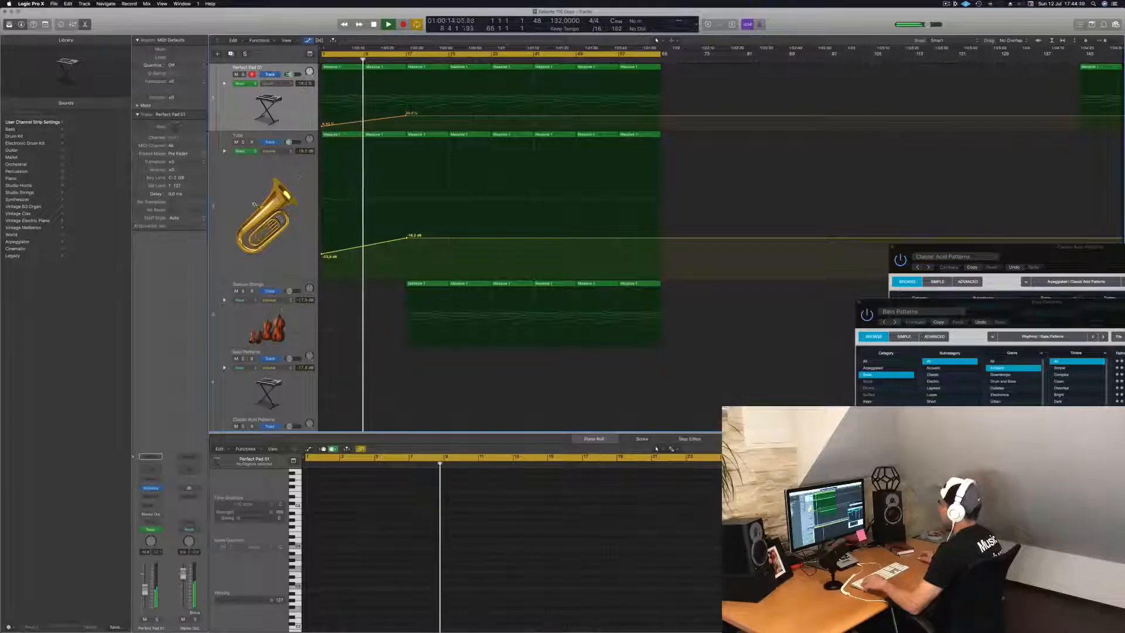
Step: Add a send from the Tuba track to Bus 4 (Aux 4)
left_click(253, 204)
left_click(153, 508)
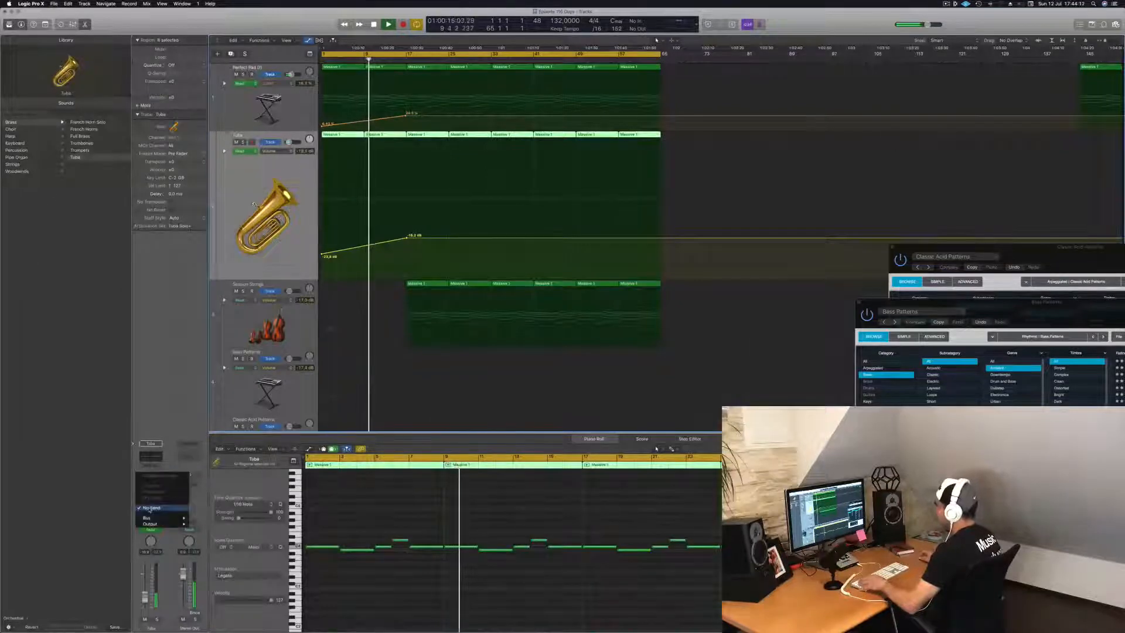
mouse_move(161, 518)
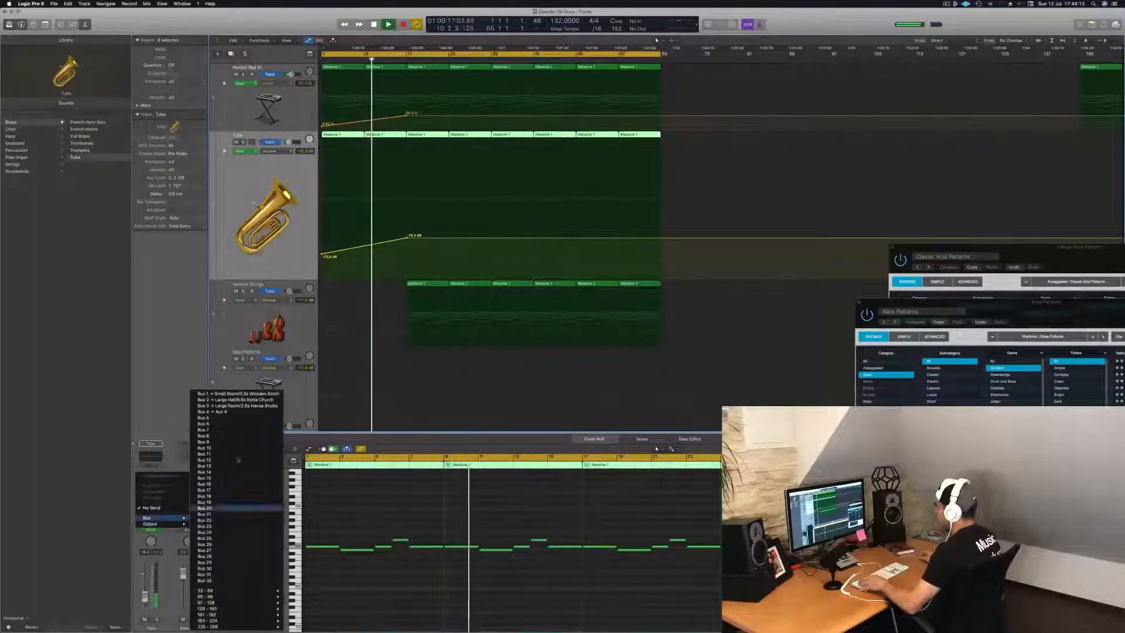
left_click(223, 412)
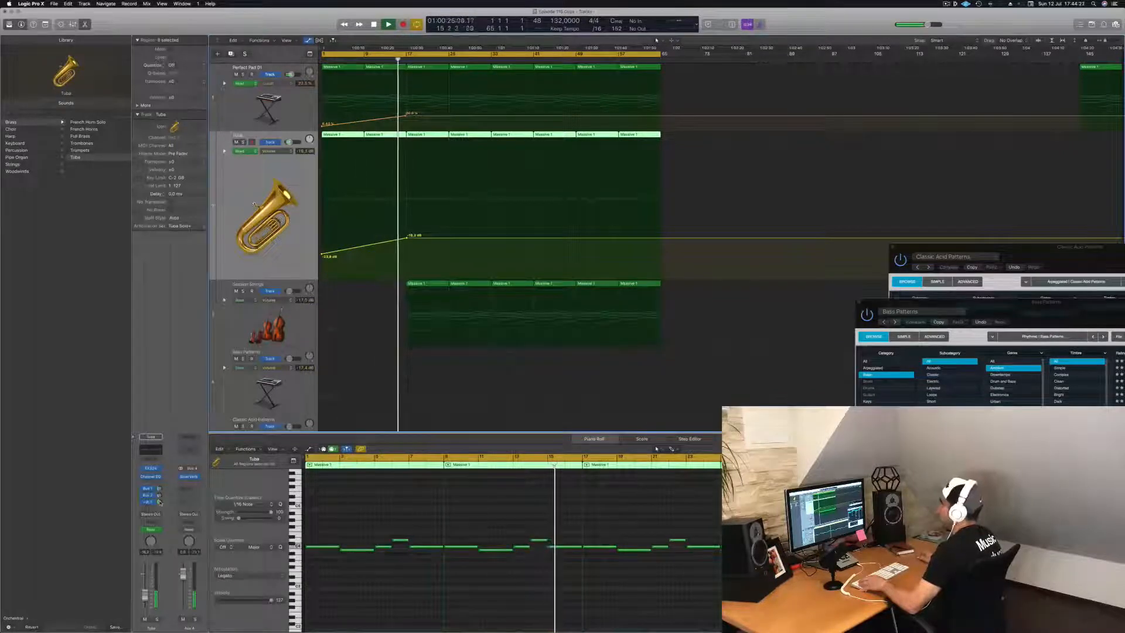
Step: Select the Session Strings track and replay the arrangement from the start
key("Down")
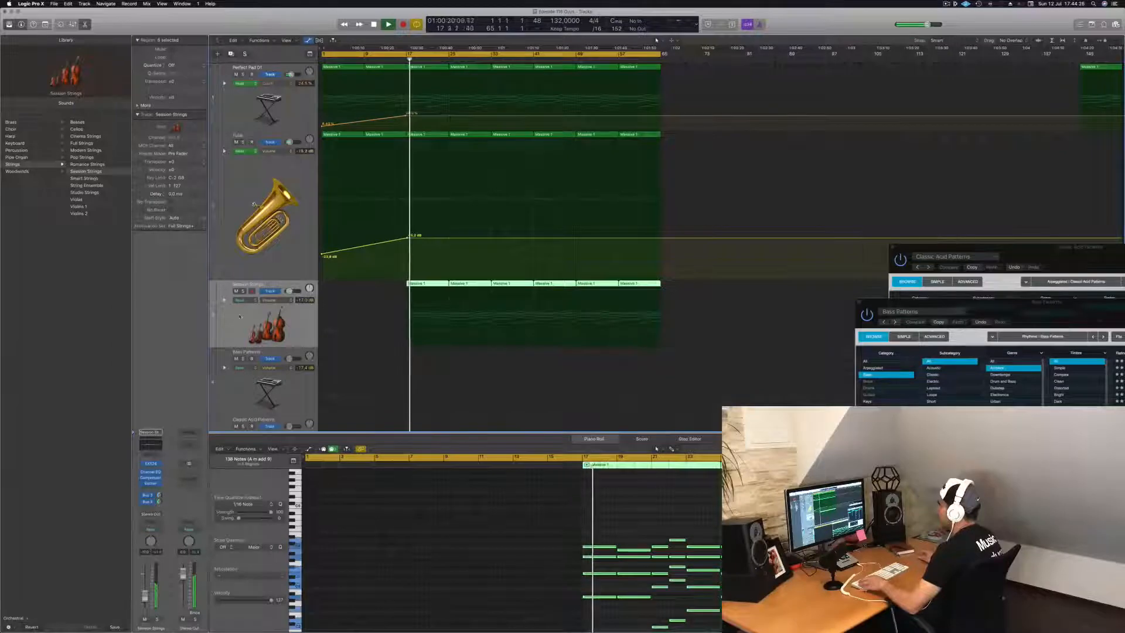
key("Return")
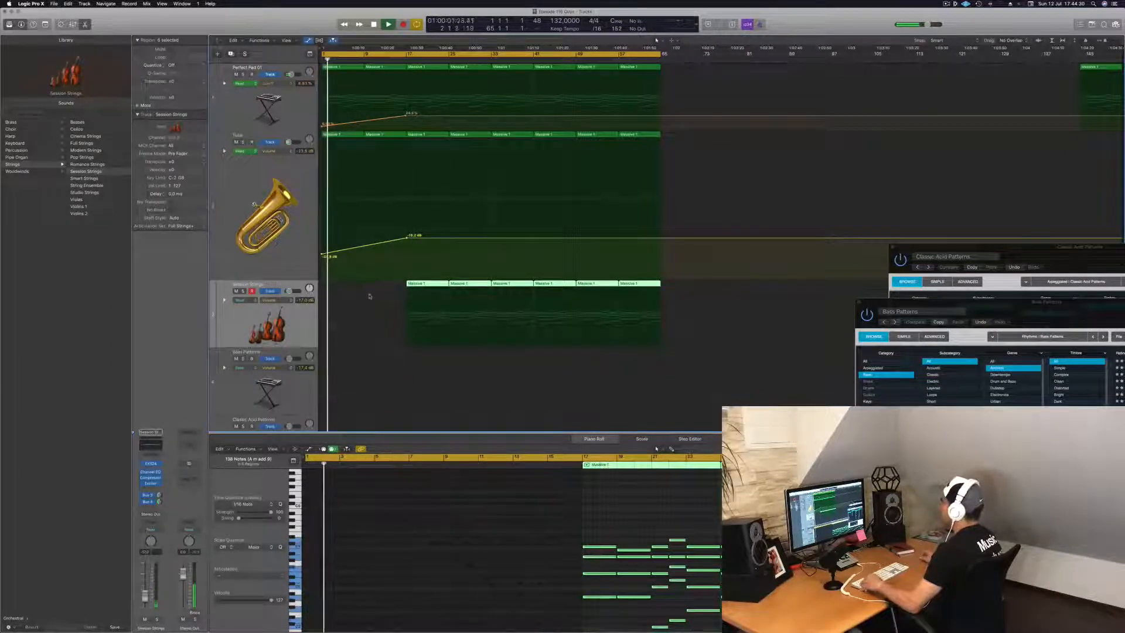
scroll(371, 297, "down", 1)
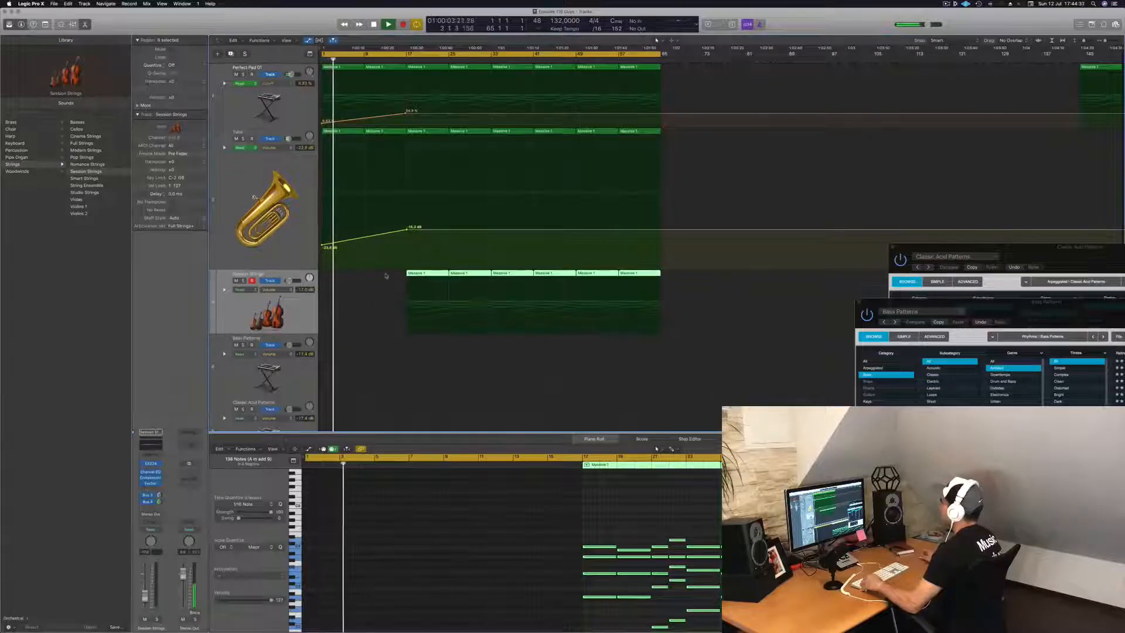
scroll(386, 328, "up", 1)
scroll(386, 328, "up", 2)
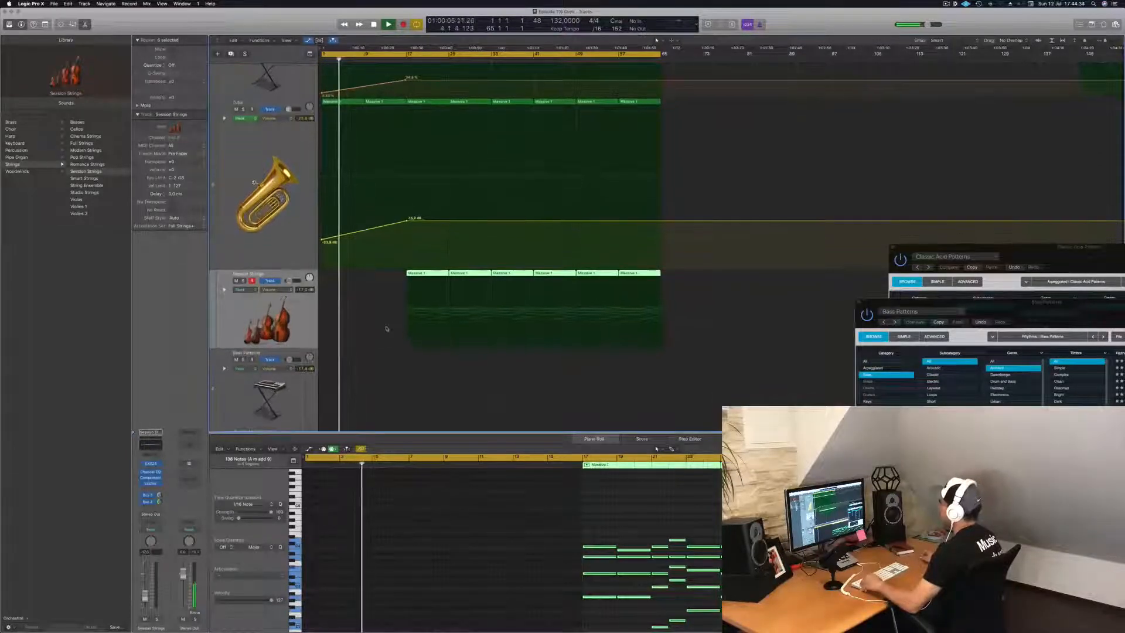
Step: Select the Tuba track and save the project
left_click(254, 231)
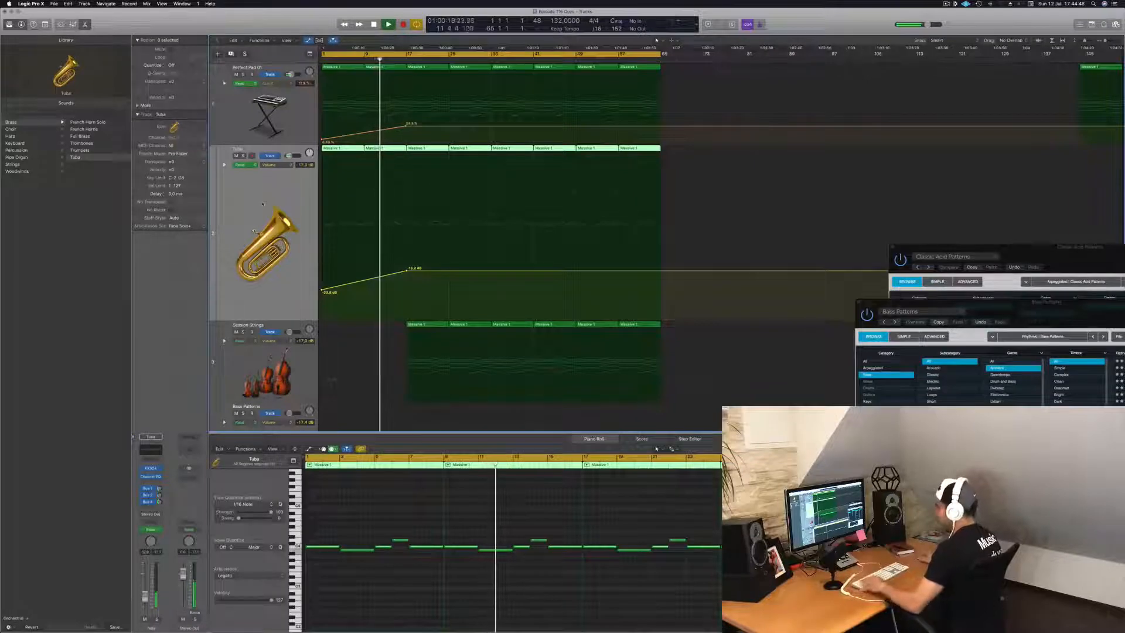
key("super+s")
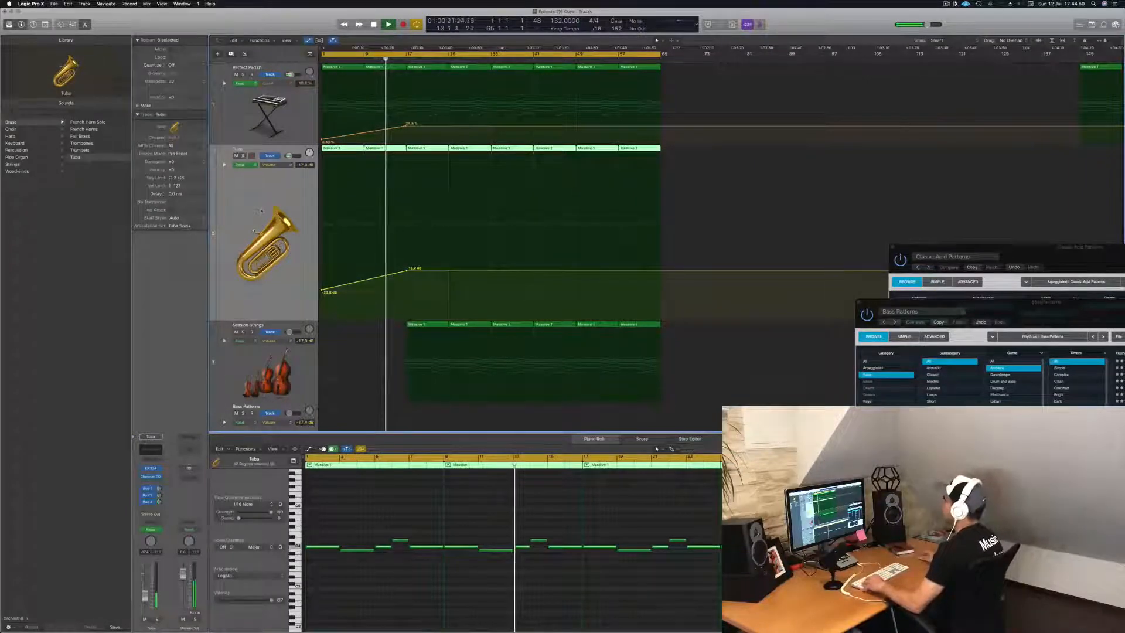
scroll(527, 246, "down", 1)
scroll(527, 246, "up", 1)
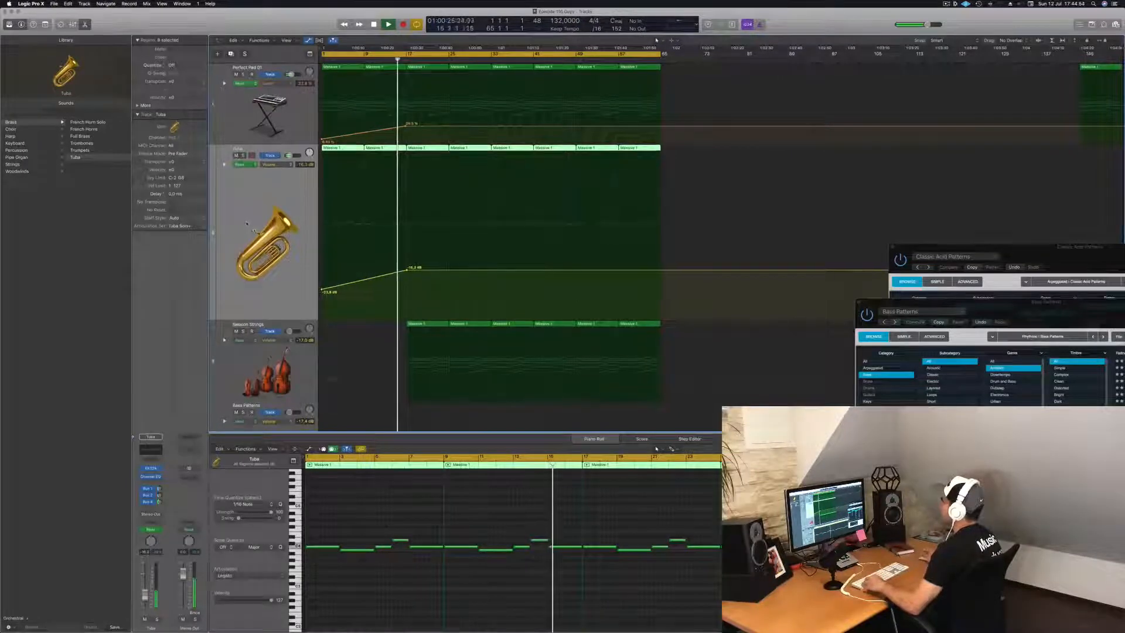
Step: Automate the Session Strings volume to dip at bar 17 and rise back to -17.0 dB at bar 33
left_click(432, 401)
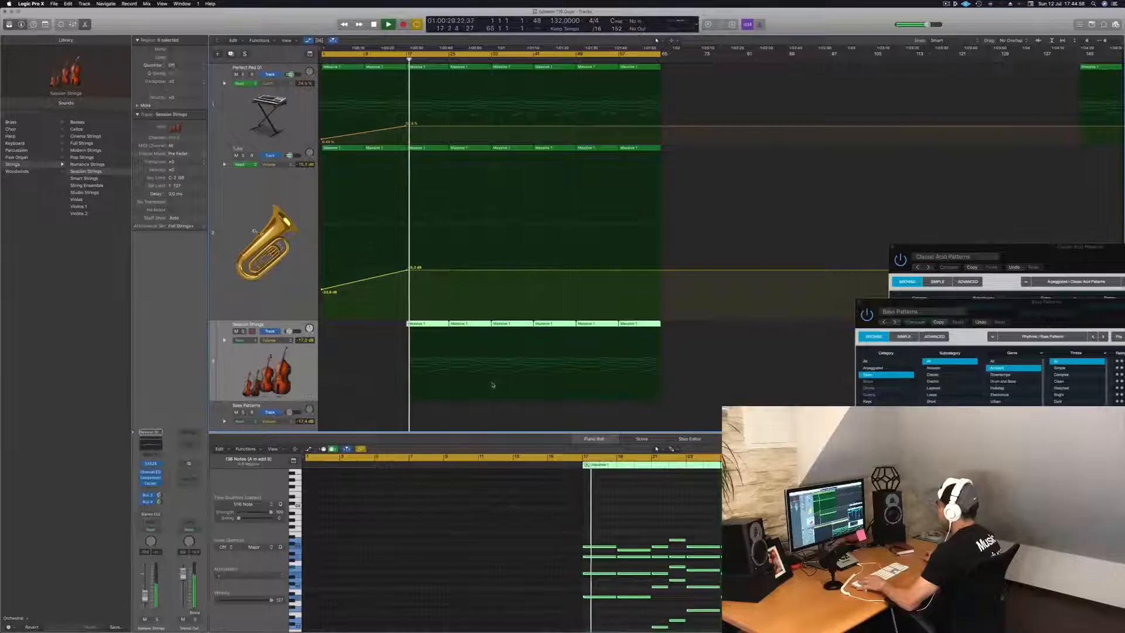
left_click(434, 384)
left_click(395, 382)
left_click(492, 382)
left_click_drag(408, 382, 413, 396)
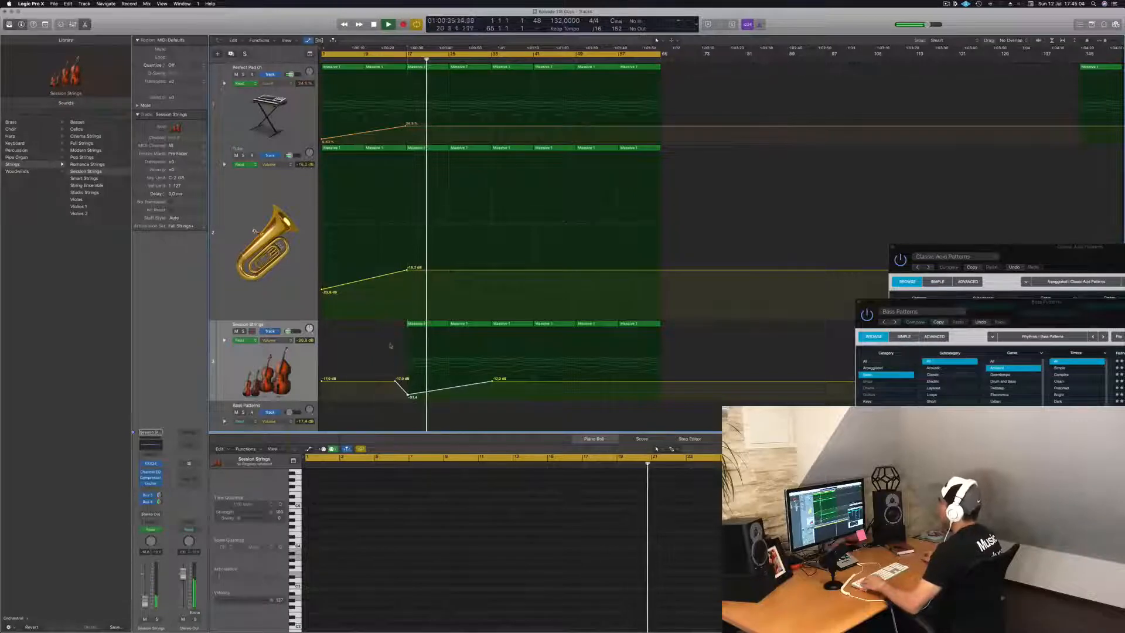
Step: Replay from the start and reduce the track heights so that more tracks fit below Session Strings
key("Return")
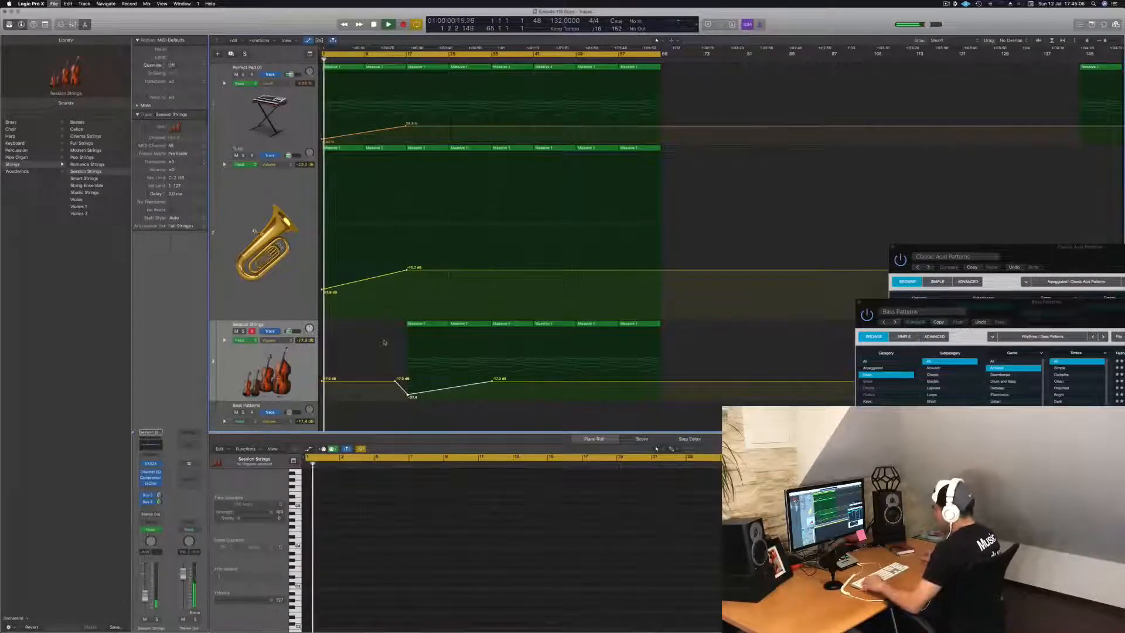
scroll(382, 339, "down", 3)
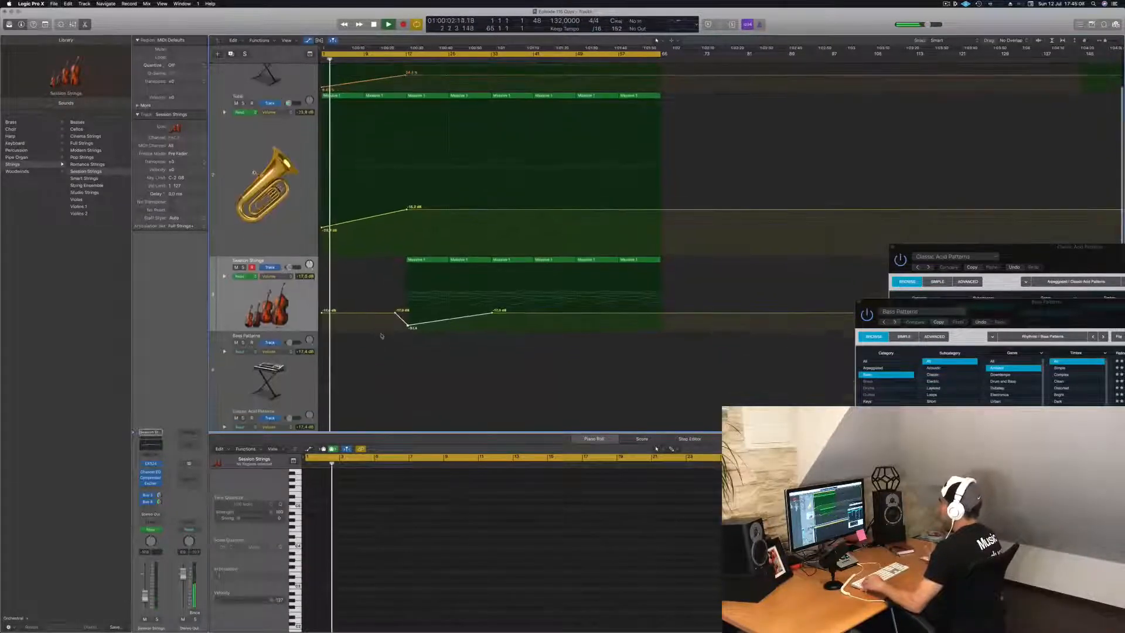
key("super+Up")
key("super+Up")
key("super+Up")
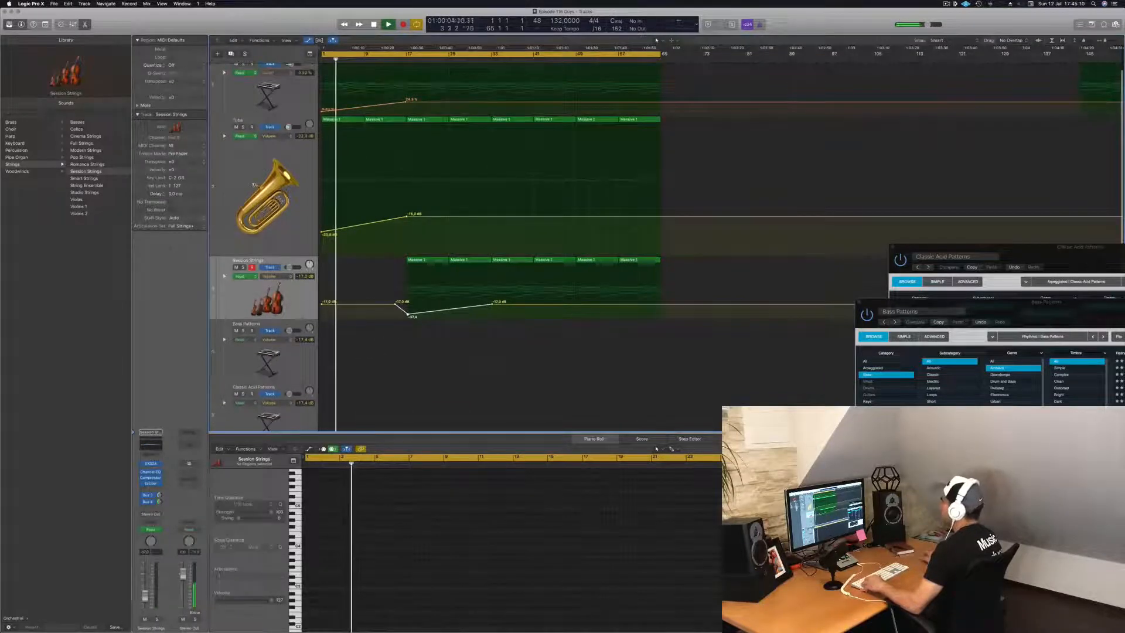
Step: Save the project, lower the bar 17 dip in the Session Strings volume and add a point to its rise at bar 25
left_click(396, 59)
key("super+s")
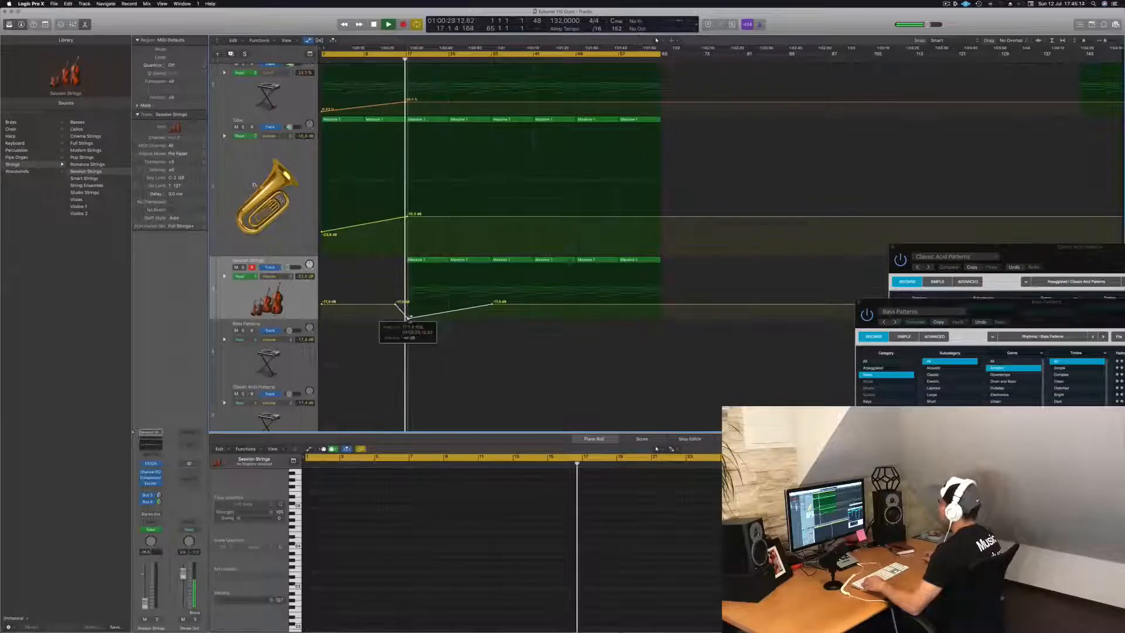
scroll(408, 318, "down", 6)
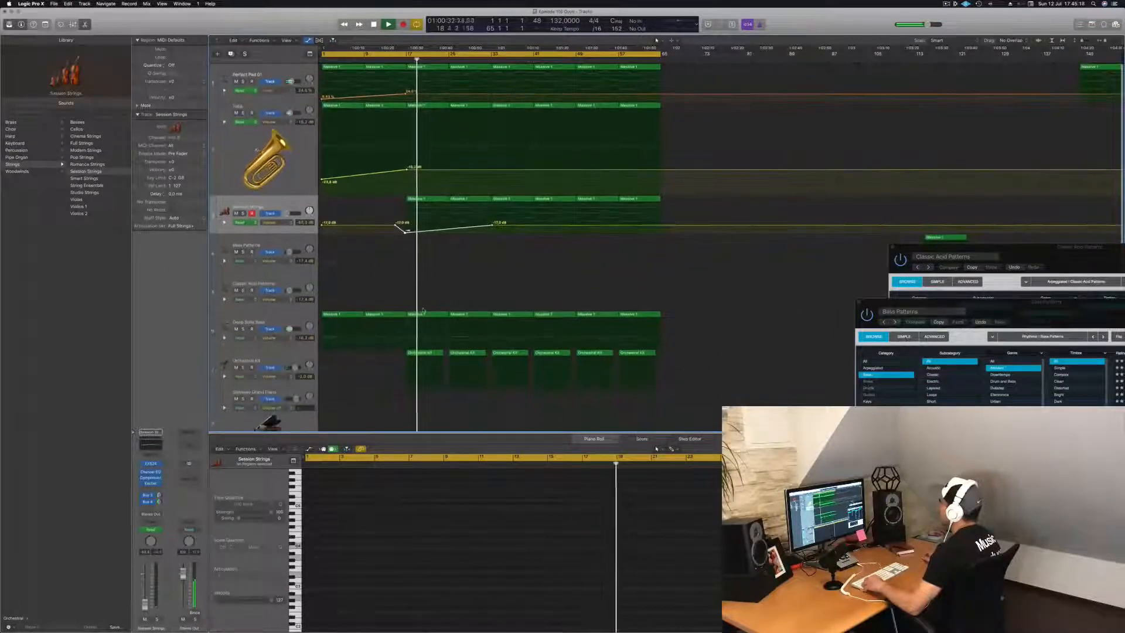
scroll(437, 265, "down", 3)
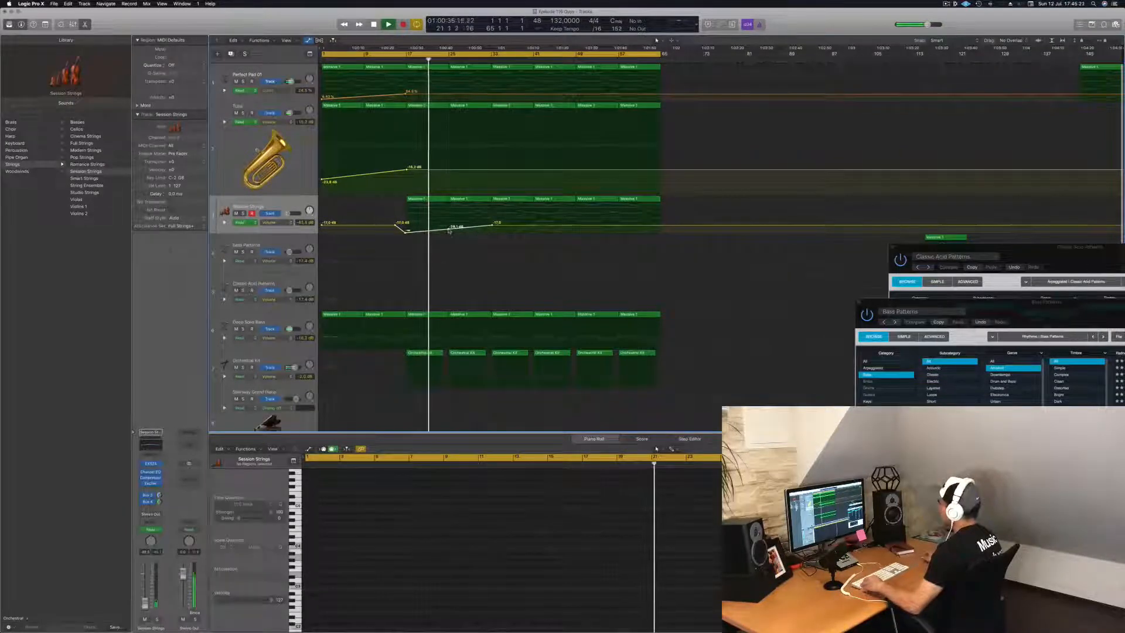
left_click_drag(448, 230, 449, 230)
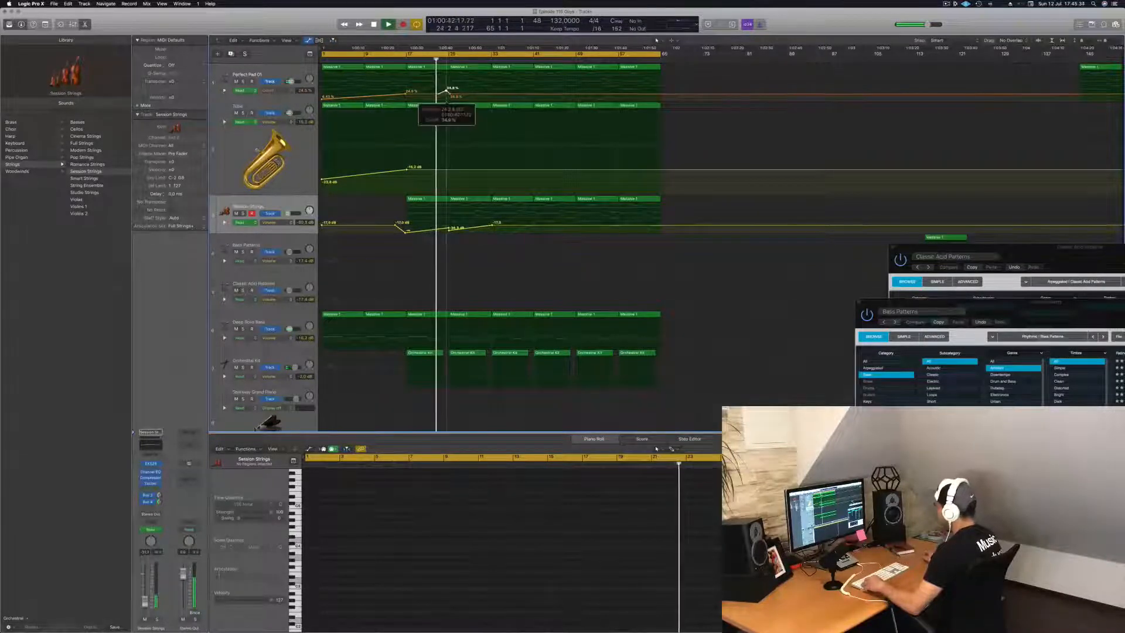
Step: Automate a Perfect Pad cutoff peak at bar 25, and make the Tuba volume drop there and climb until bar 33
left_click_drag(449, 94, 449, 90)
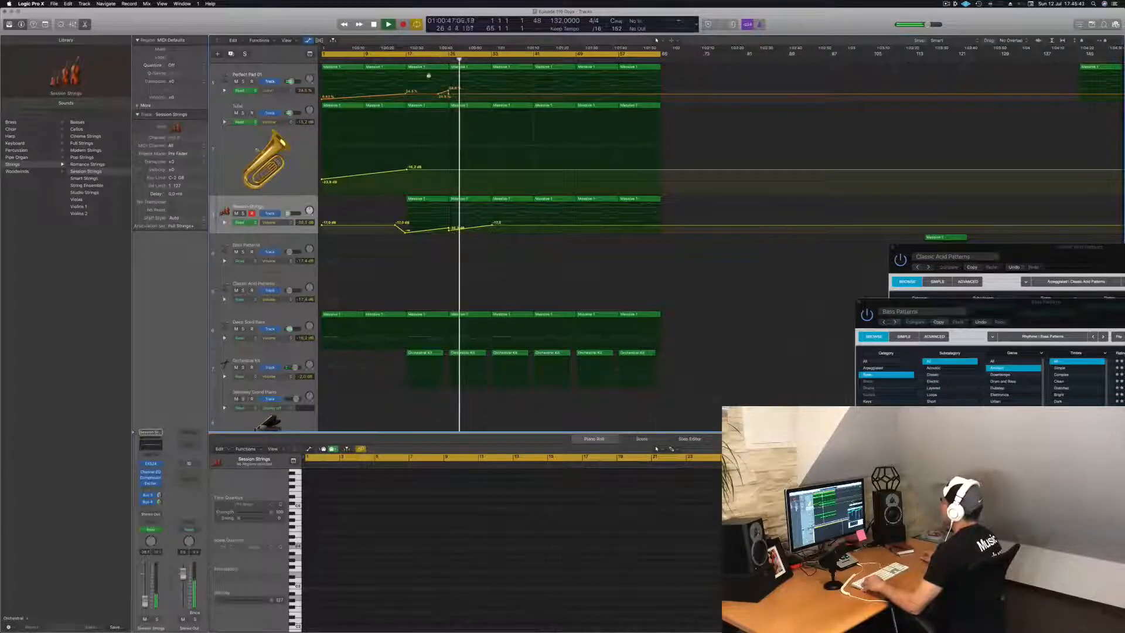
left_click(432, 60)
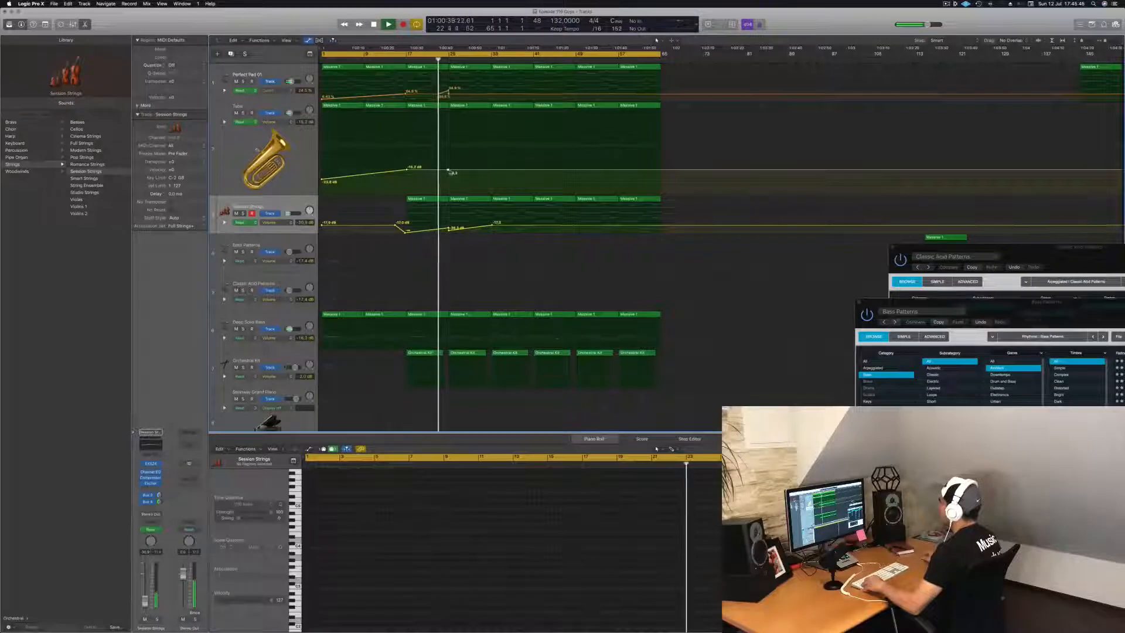
left_click_drag(449, 171, 490, 169)
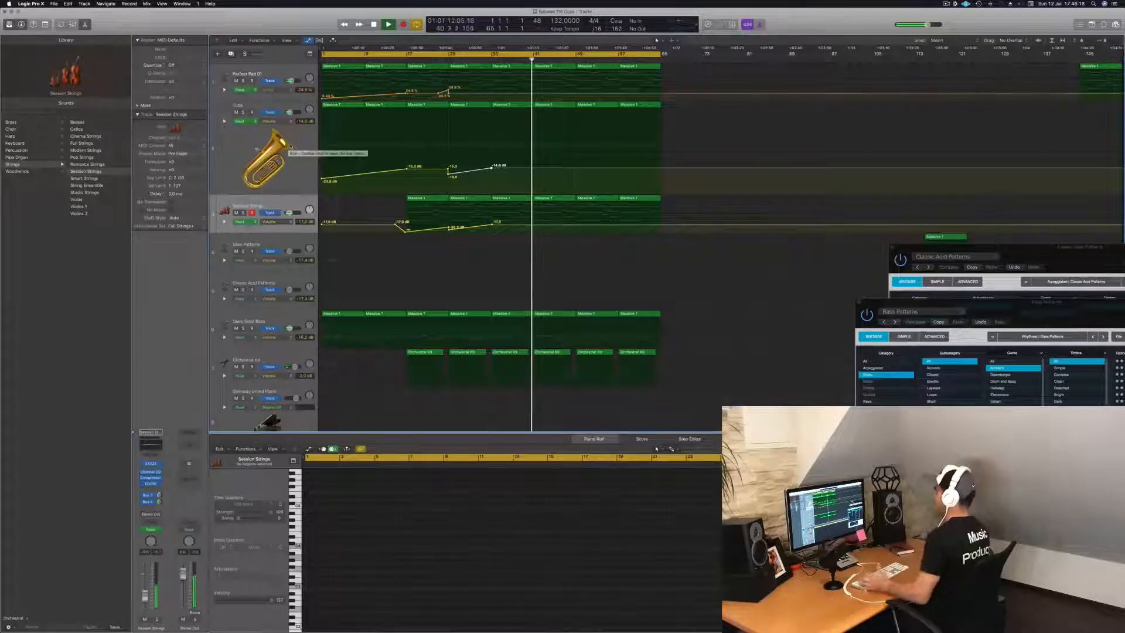
Step: Select the Tuba track and automate its volume to drop sharply at bar 33 and build up again by bar 41
left_click(258, 149)
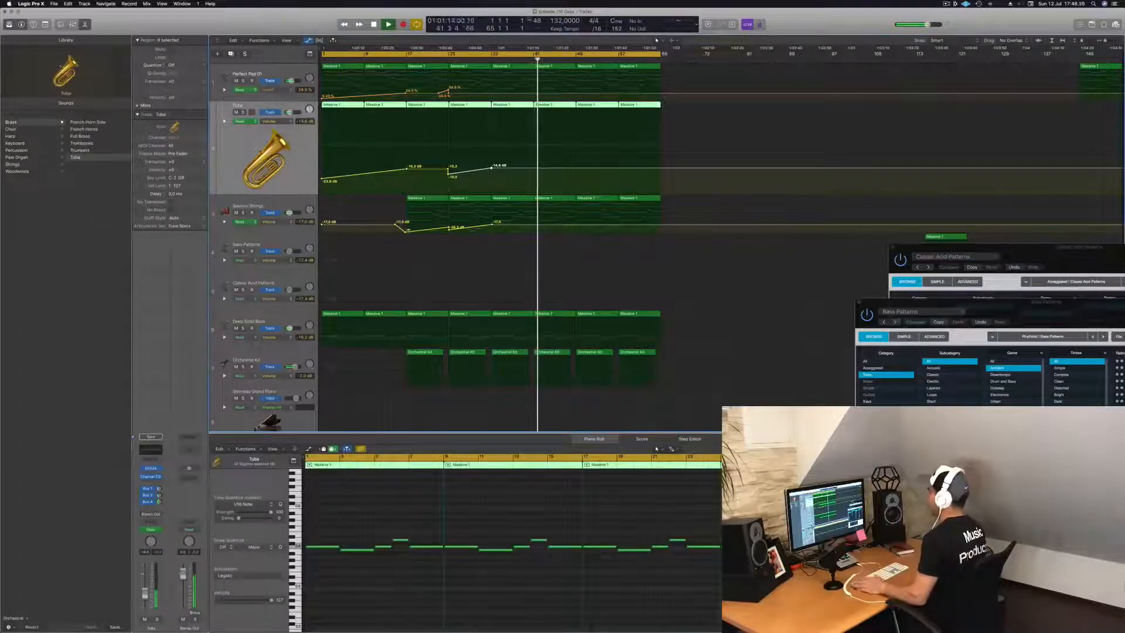
left_click(497, 171)
left_click_drag(497, 168, 497, 174)
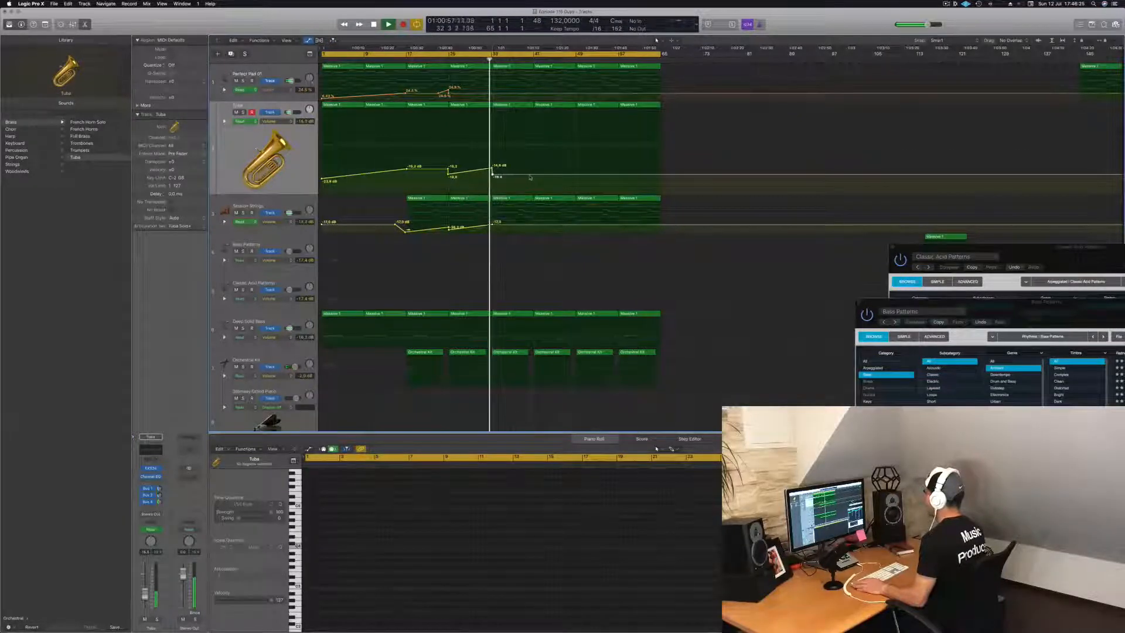
left_click_drag(533, 174, 532, 166)
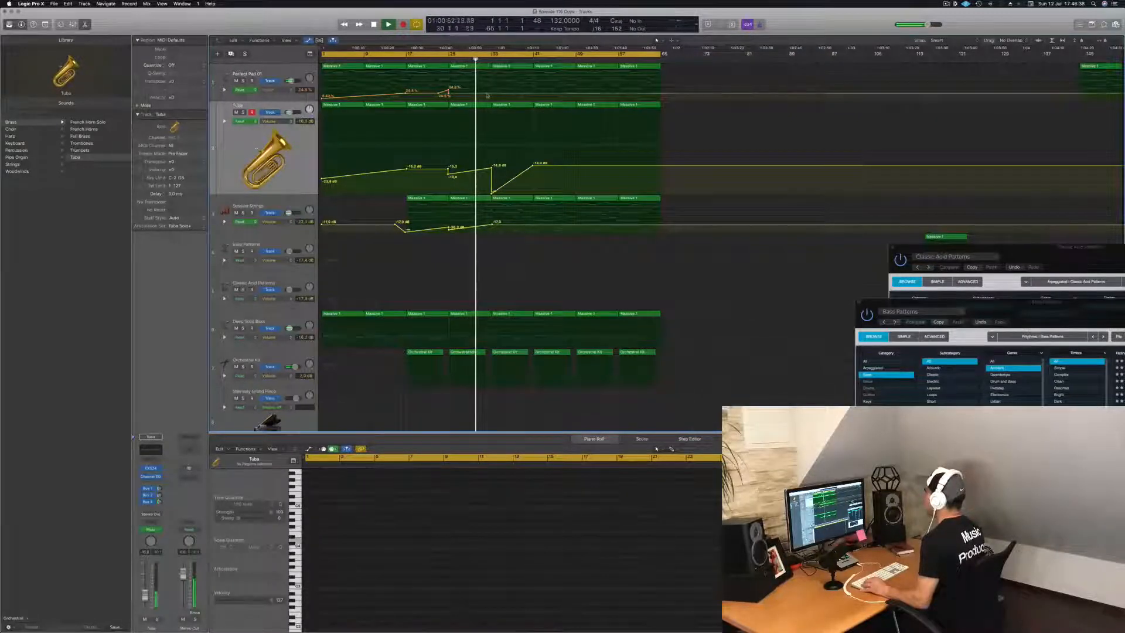
Step: Drop the Perfect Pad cutoff and the Session Strings volume at bar 33, with both rising again until bar 41
left_click_drag(490, 93, 534, 91)
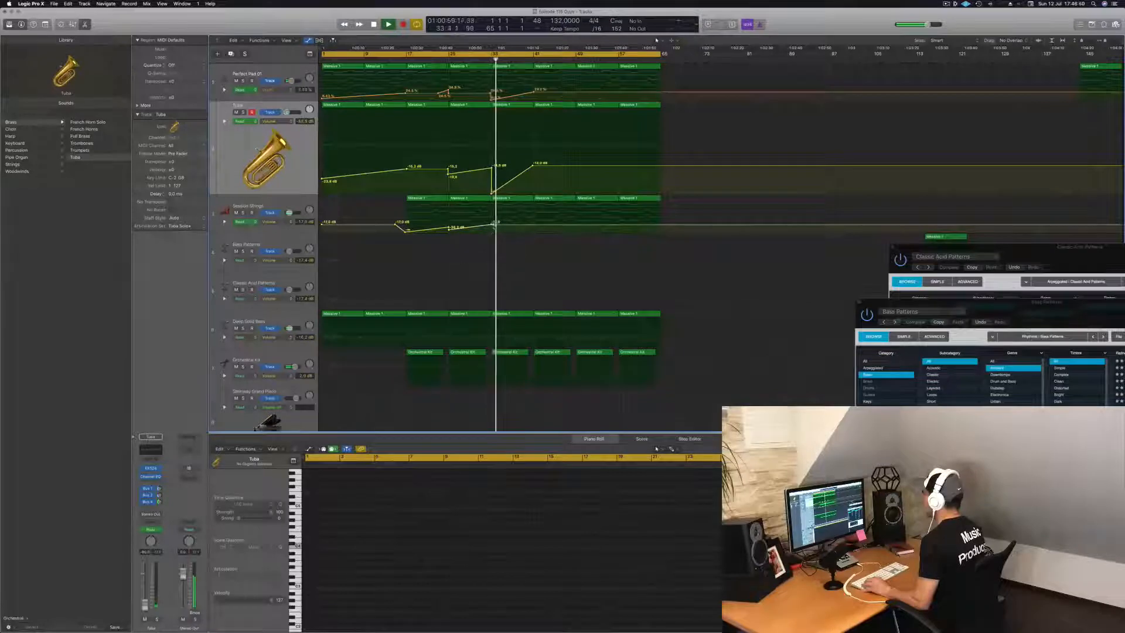
left_click_drag(496, 223, 494, 233)
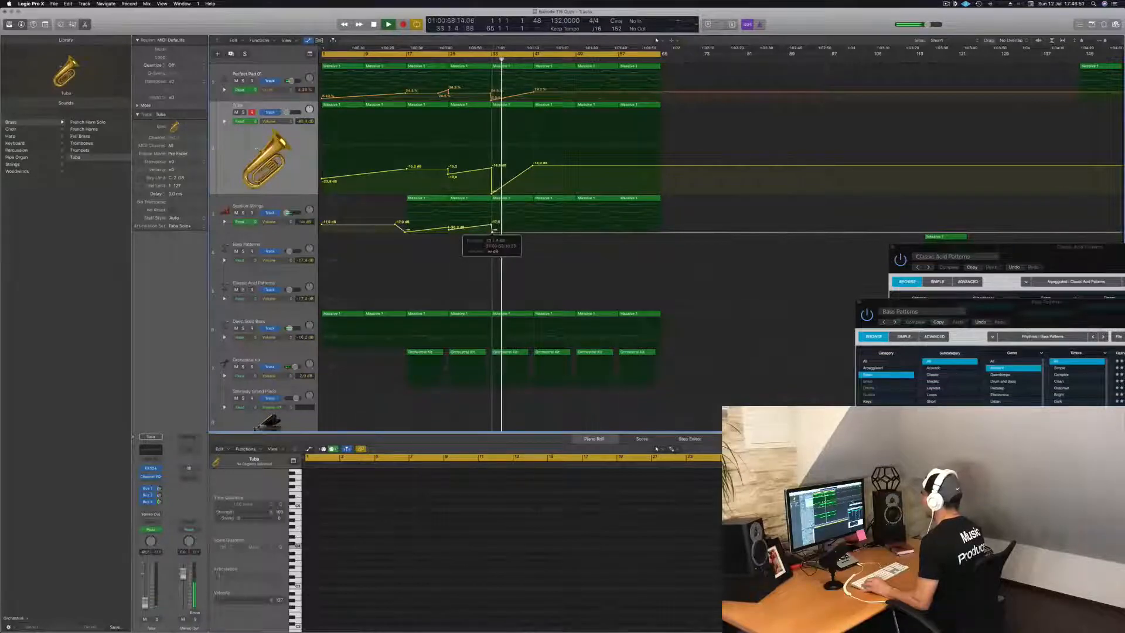
left_click(443, 60)
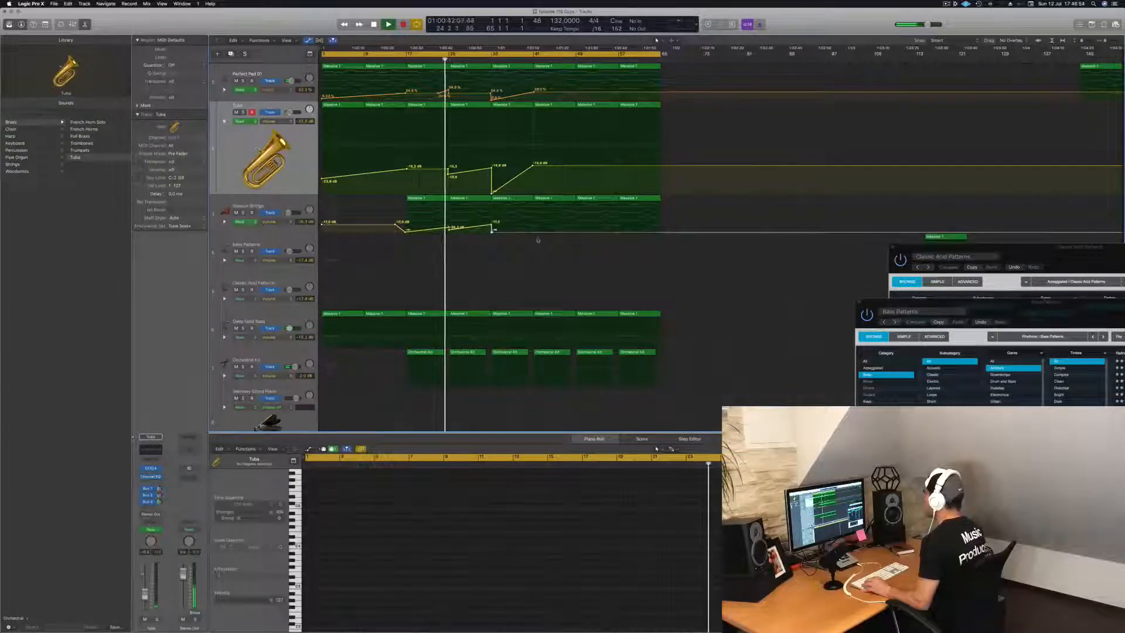
left_click_drag(532, 232, 531, 227)
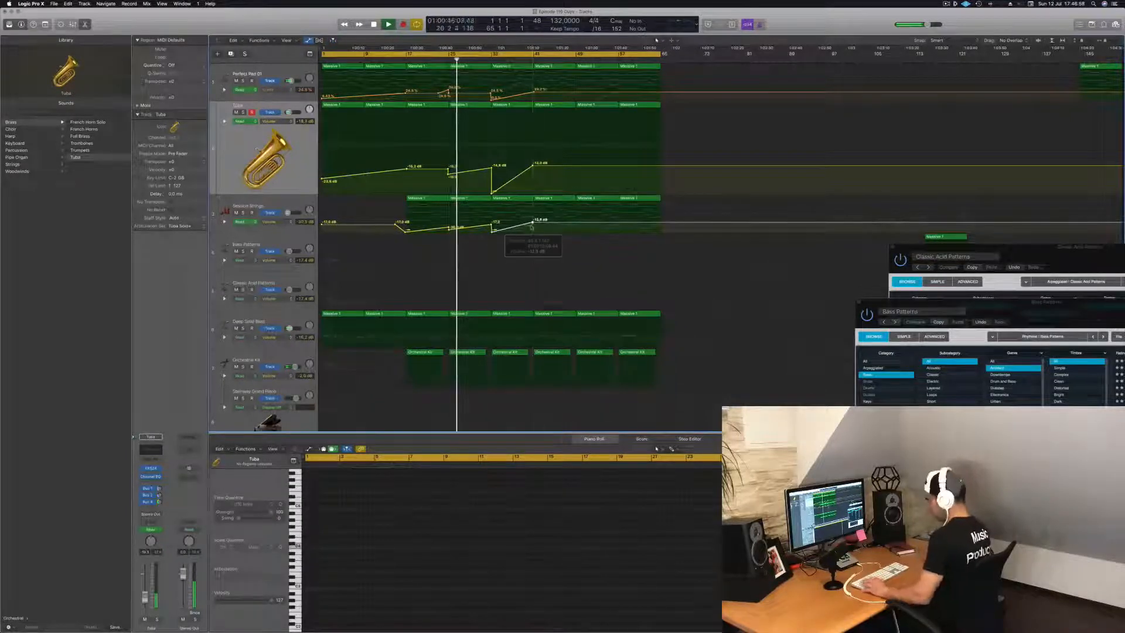
Step: Move the isolated far-end region of the Bass Patterns track to bar 33 and replay from just before it
key("super+Right")
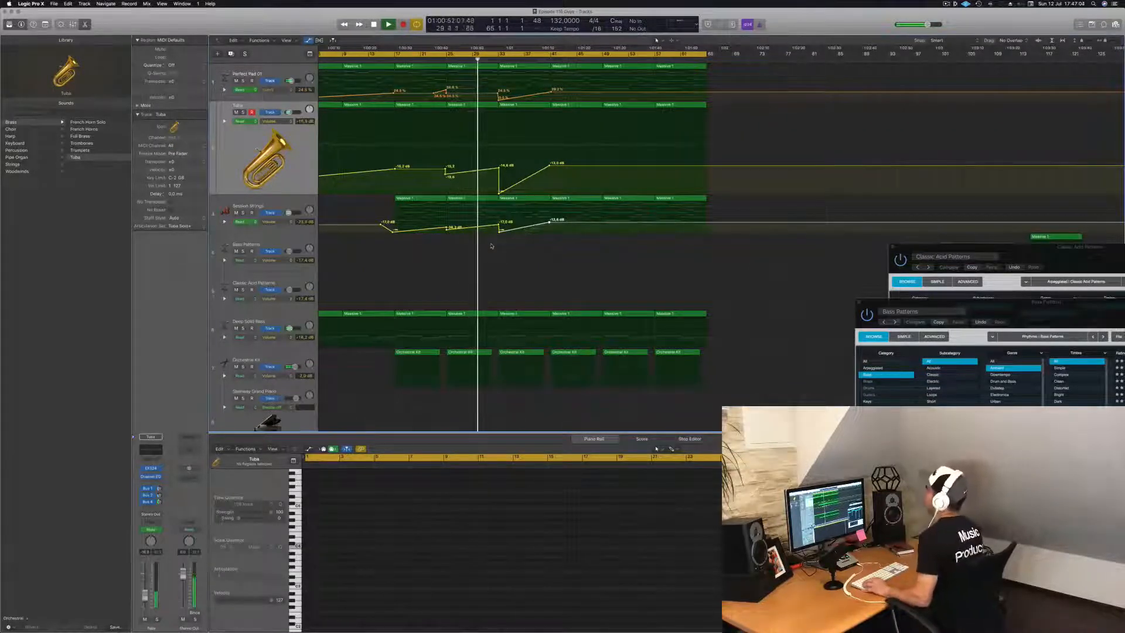
key("super+Left")
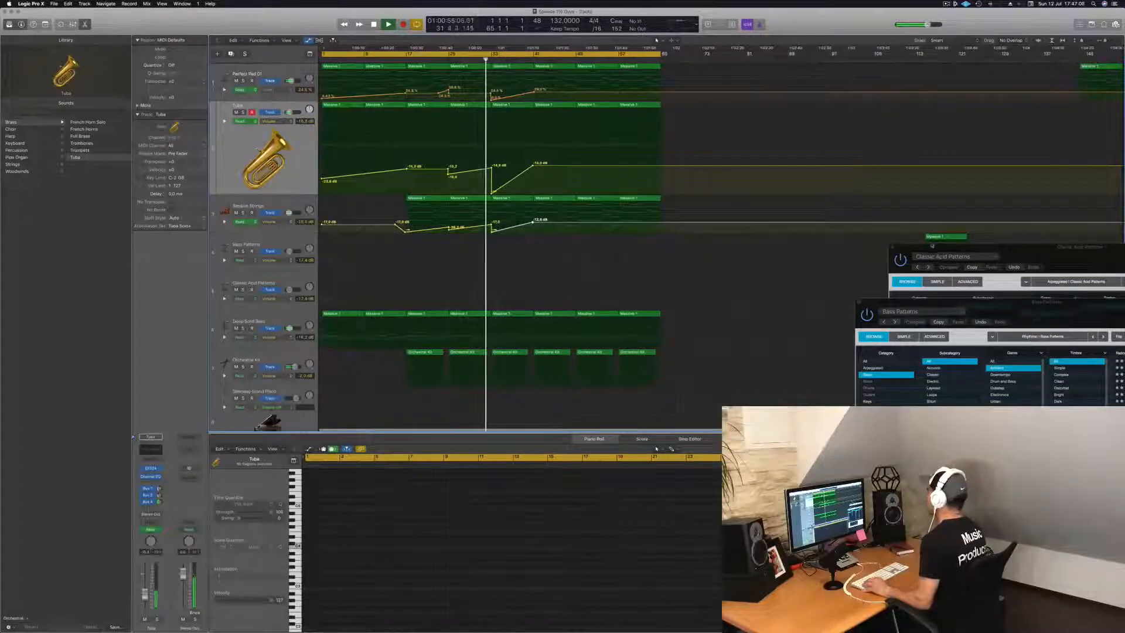
left_click_drag(933, 244, 1057, 356)
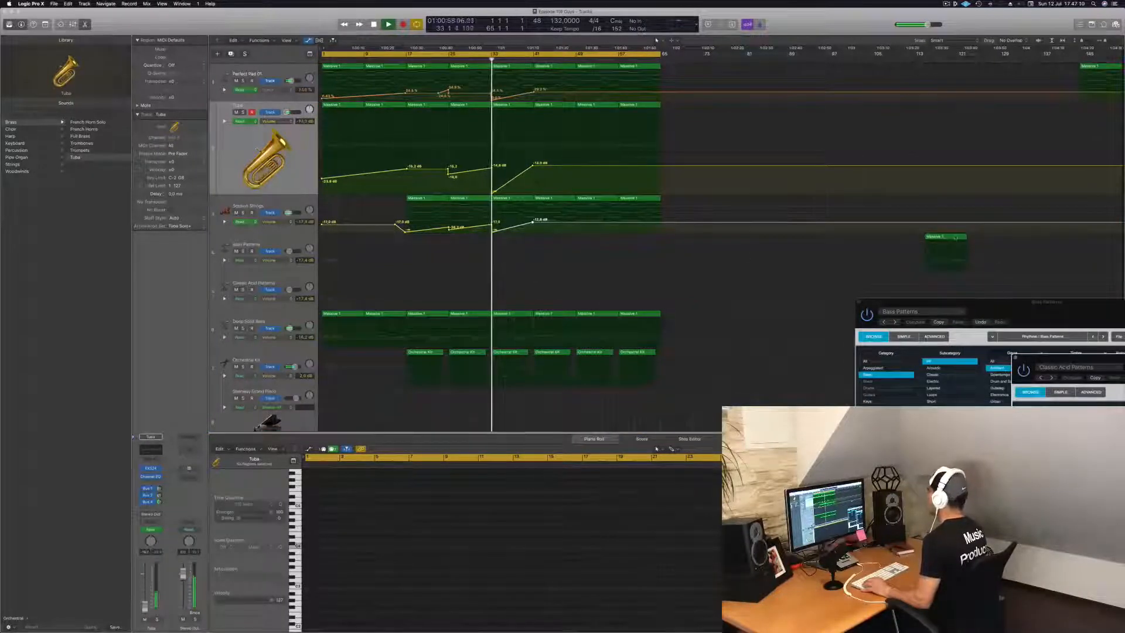
left_click_drag(952, 238, 519, 253)
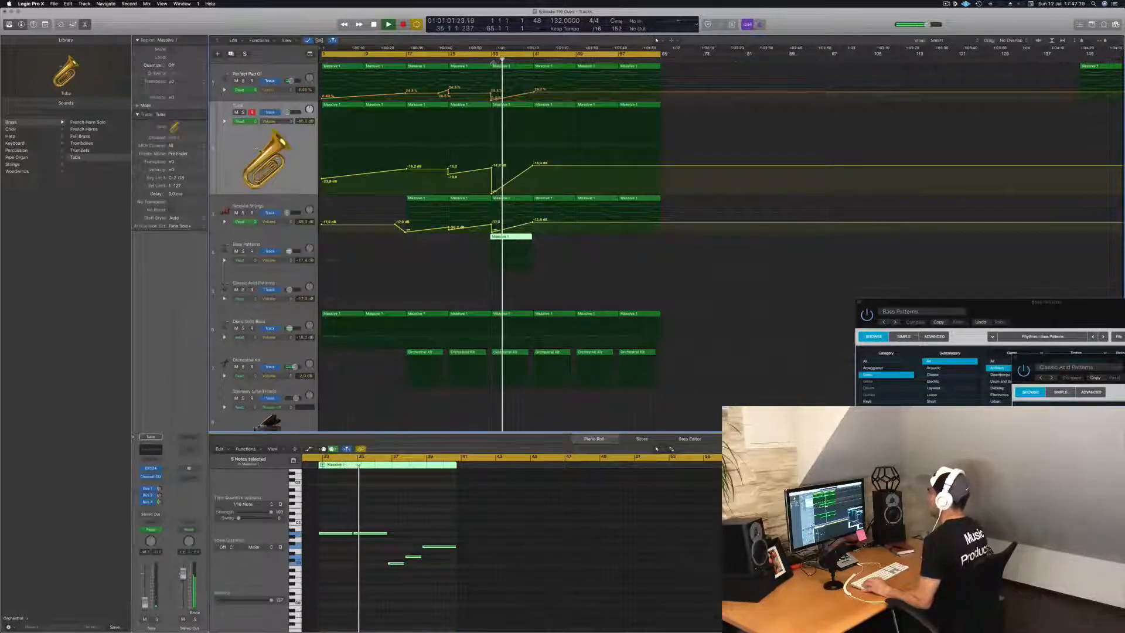
left_click(487, 59)
Step: Move the bar 33 region down to the Classic Acid Patterns track, align its start with bar 33 and select that track
left_click_drag(505, 236, 512, 278)
scroll(513, 276, "up", 5)
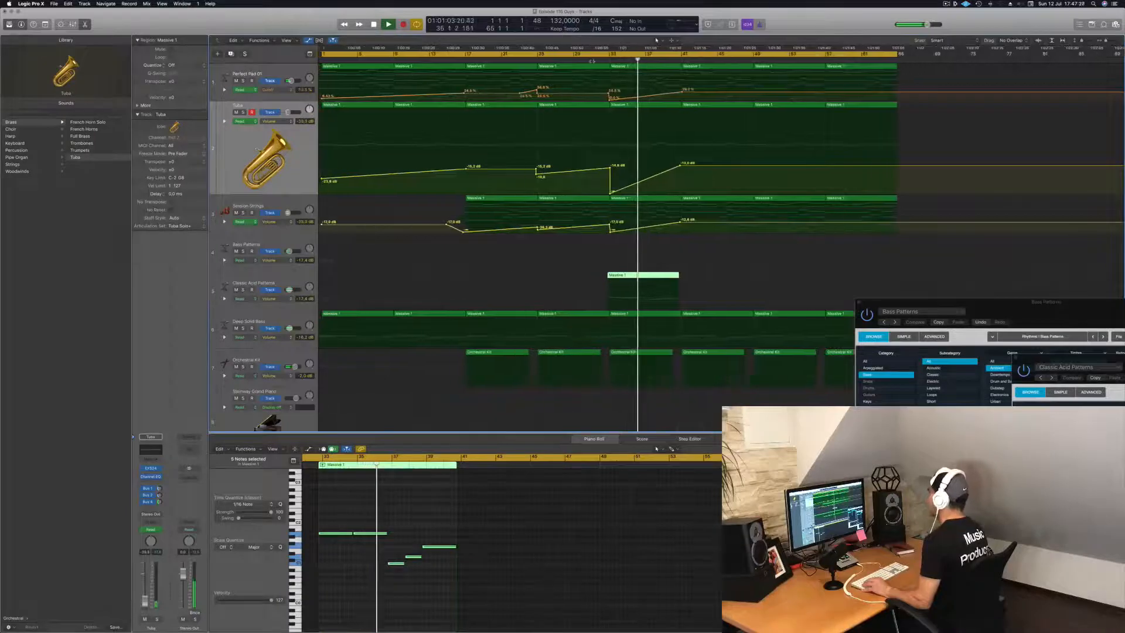
left_click(591, 60)
scroll(644, 274, "up", 2)
left_click_drag(661, 274, 664, 274)
left_click(633, 273, "ctrl+alt")
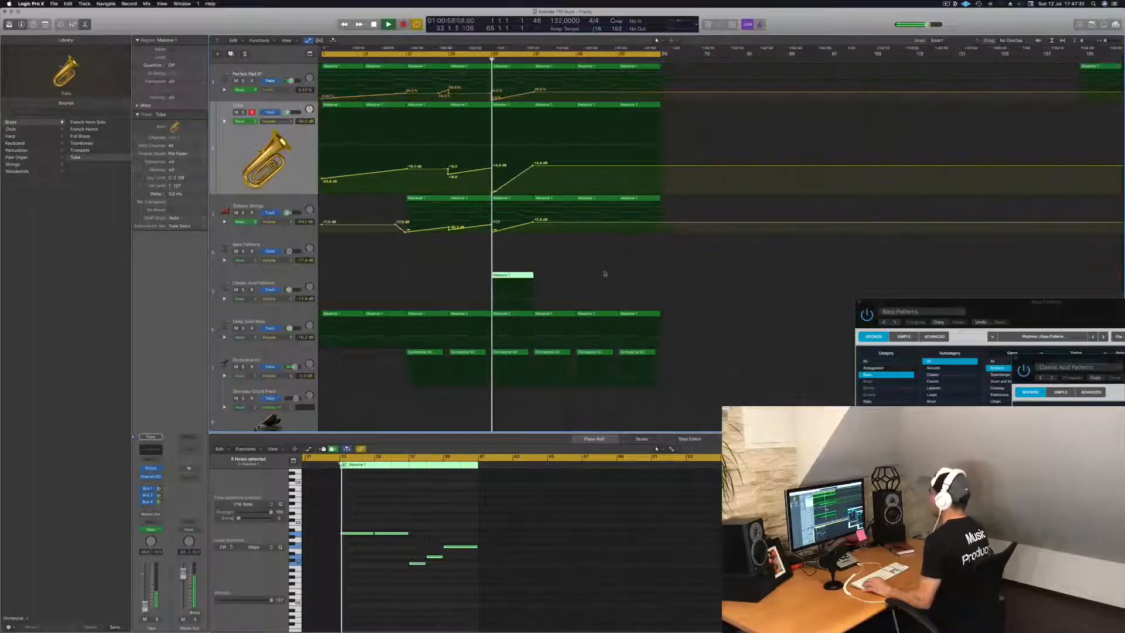
left_click(292, 283)
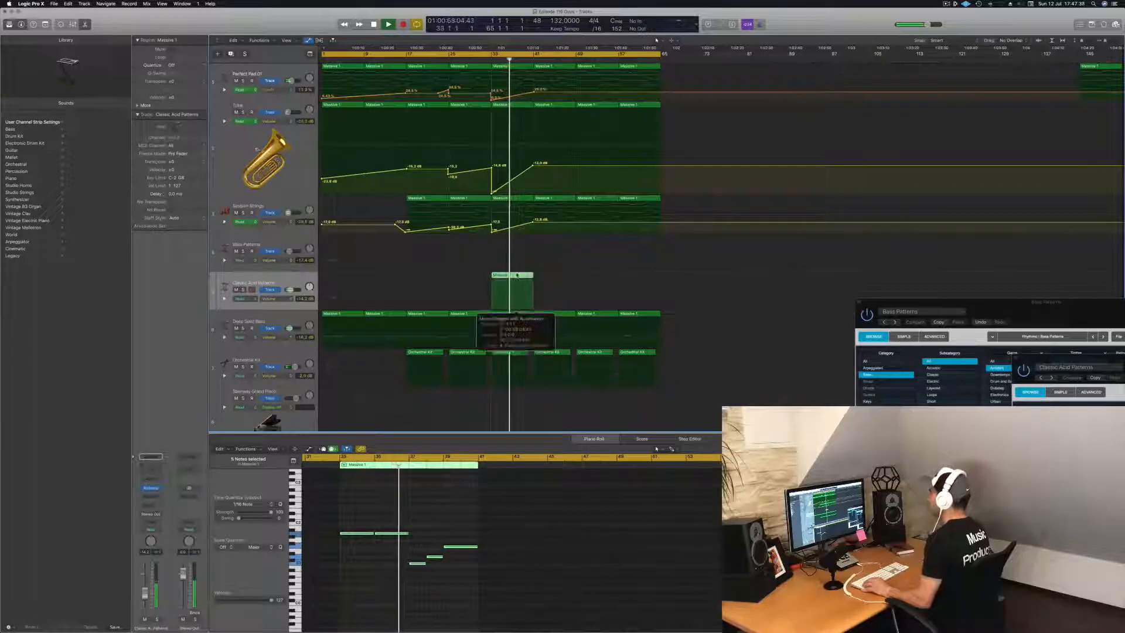
Step: Return the region to the Bass Patterns track at bar 33, replay it and select the Bass Patterns track
left_click_drag(516, 276, 518, 265)
left_click(484, 62)
key("super+Right")
key("super+Right")
key("super+Right")
key("super+Right")
key("super+Right")
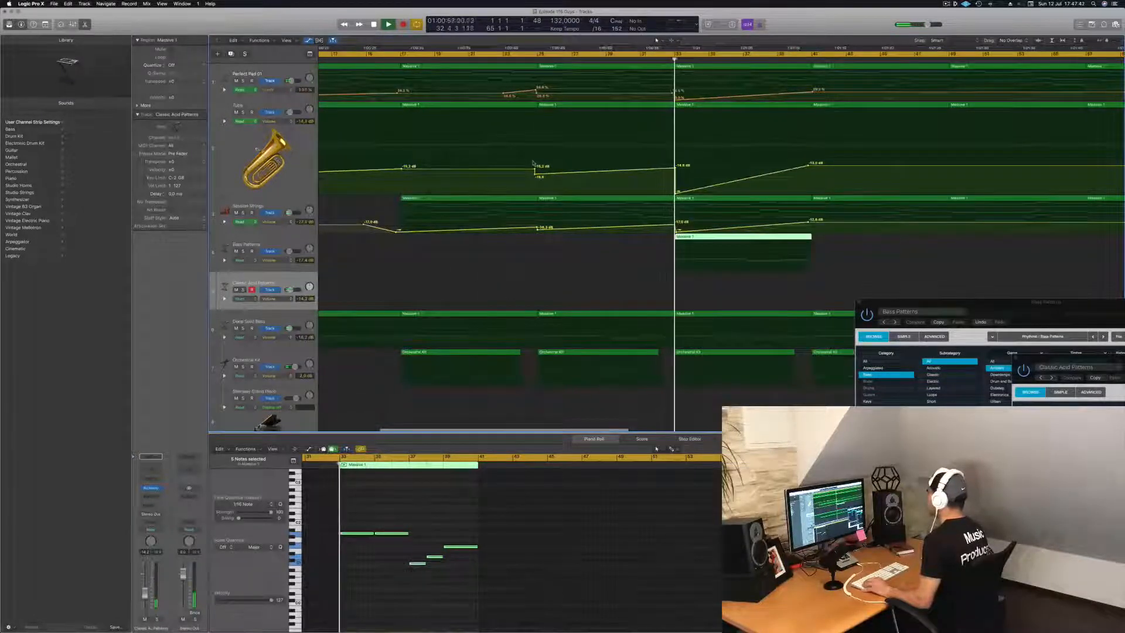
key("super+Left")
key("super+Left")
key("super+Left")
key("Up")
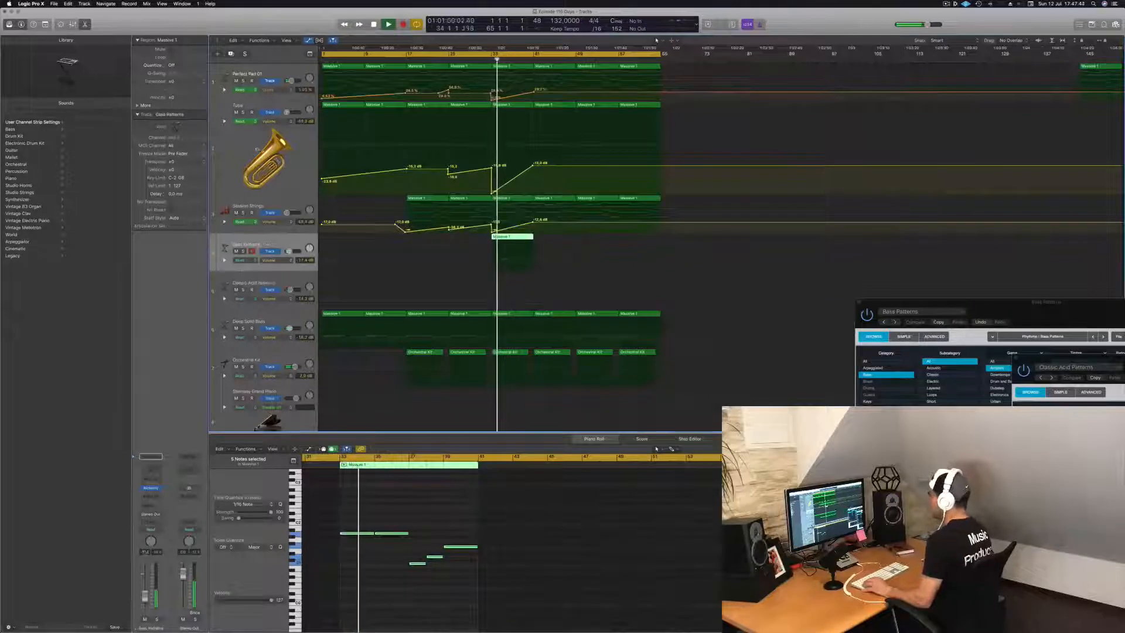
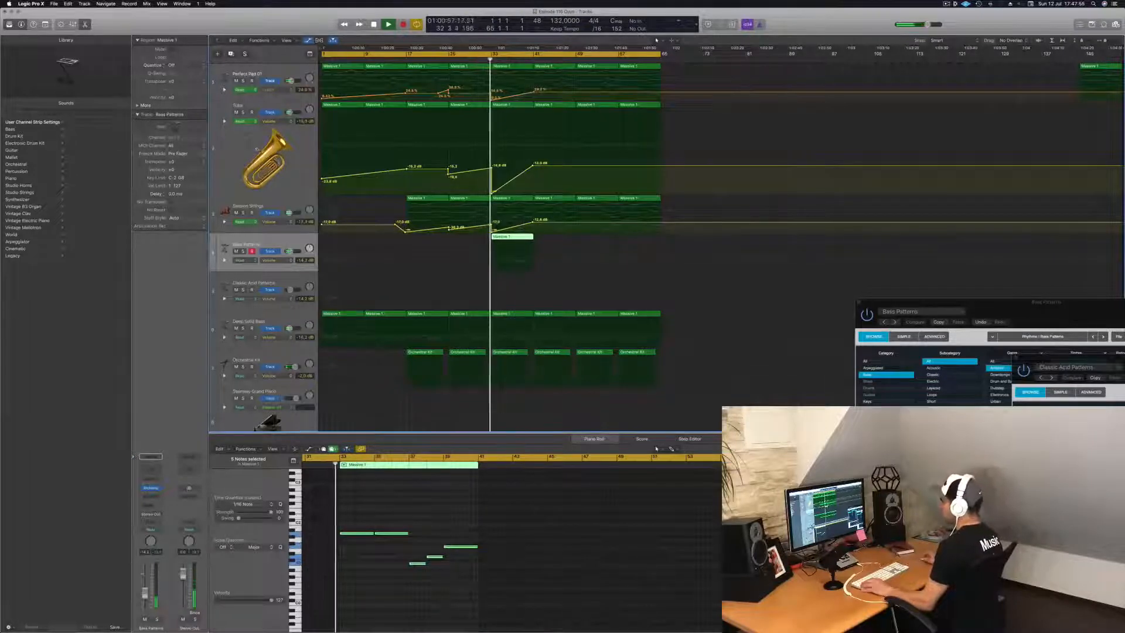
Step: Bring up the Bass Patterns instrument window, place it clear of the regions and lower the track's volume
left_click(150, 487)
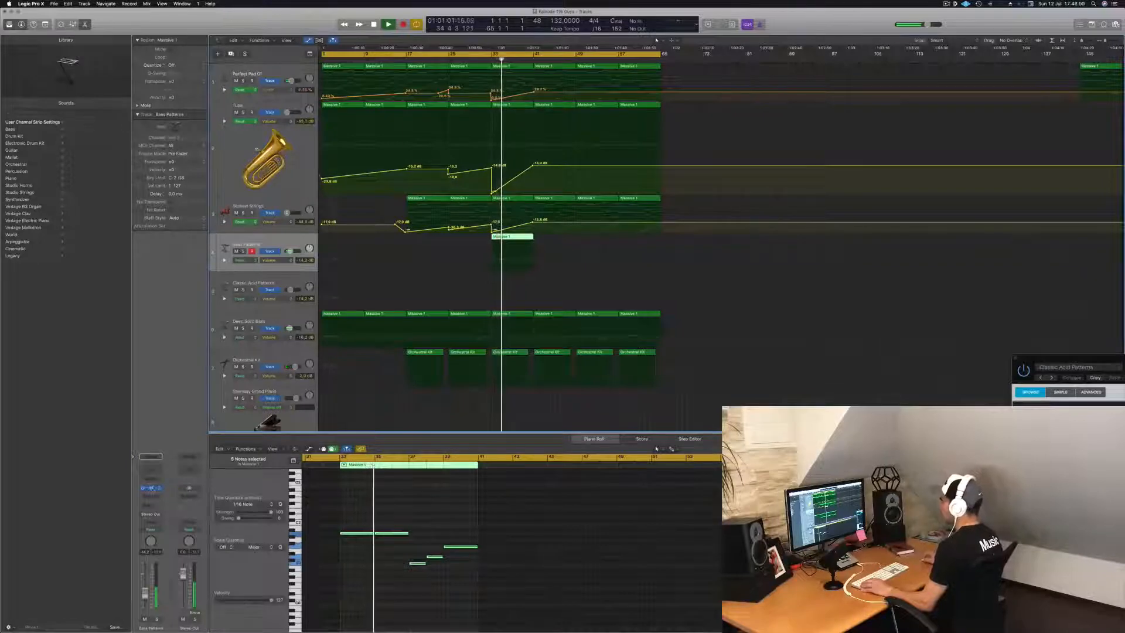
left_click(151, 487)
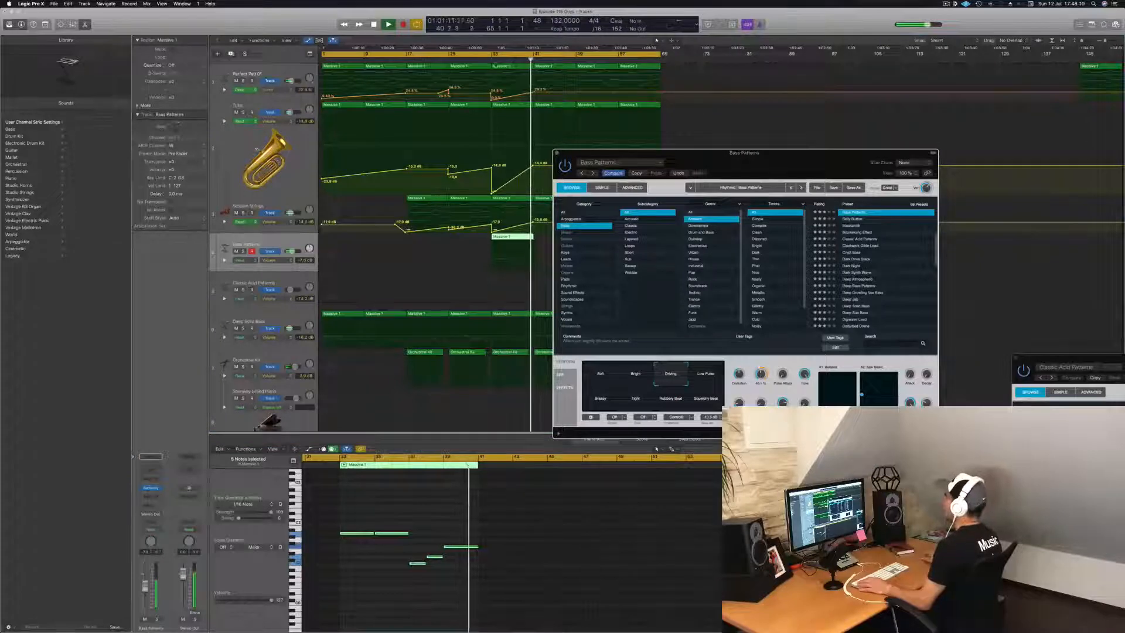
left_click(486, 59)
left_click_drag(594, 153, 798, 147)
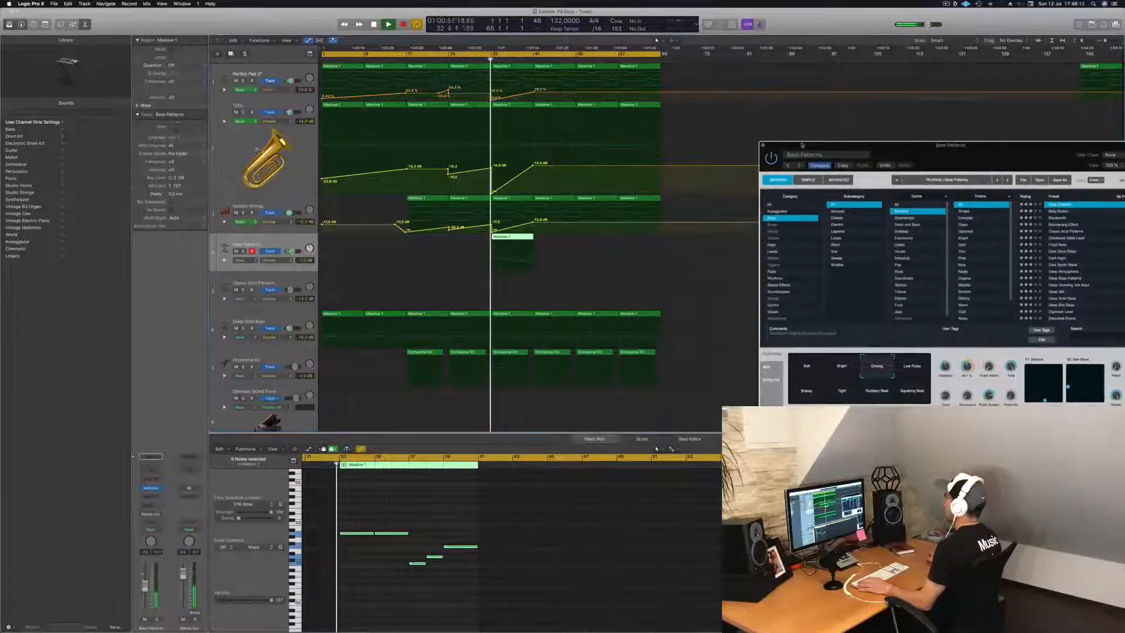
left_click_drag(145, 588, 146, 592)
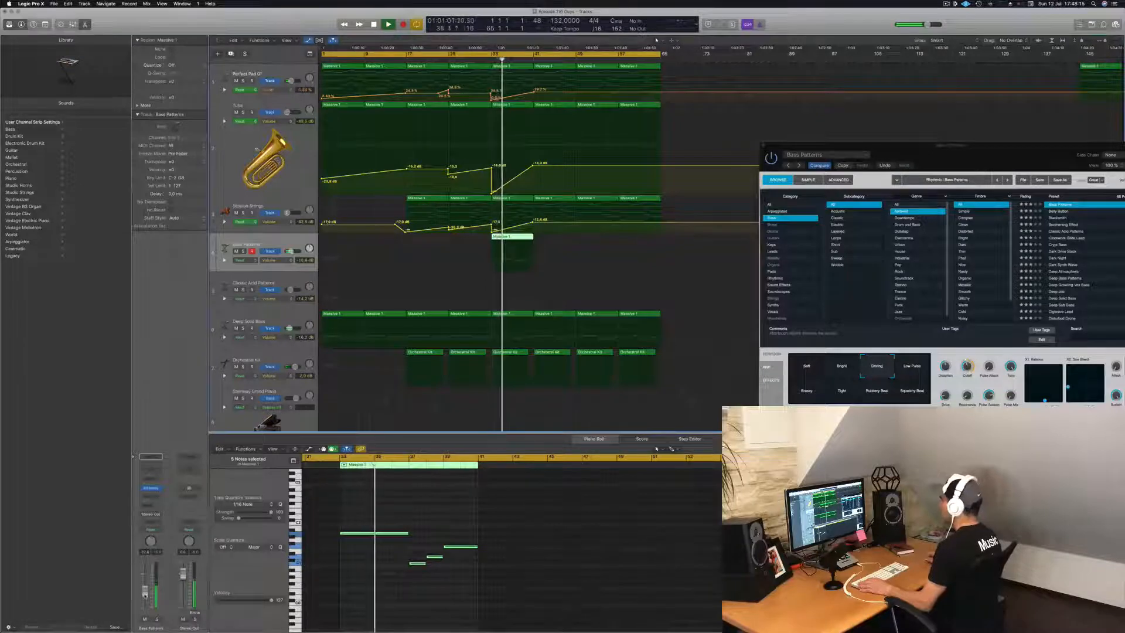
Step: Audition the Low Pulse, Tight, Rubbery Beat and Soft variations of the Bass Patterns sound, ending on Driving again
left_click(921, 365)
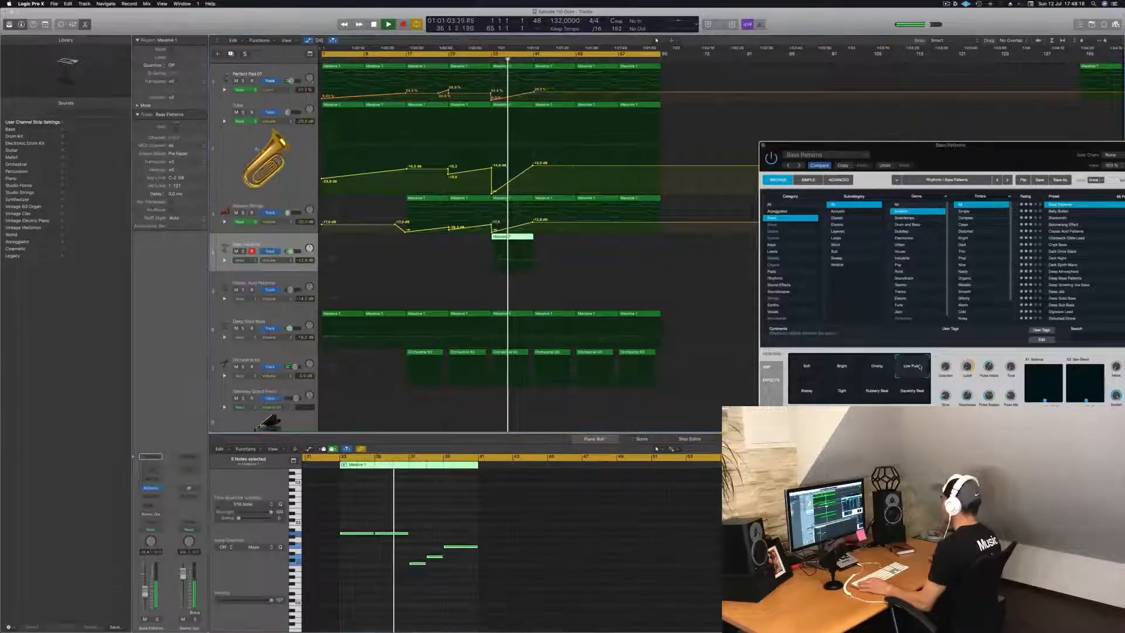
left_click(842, 391)
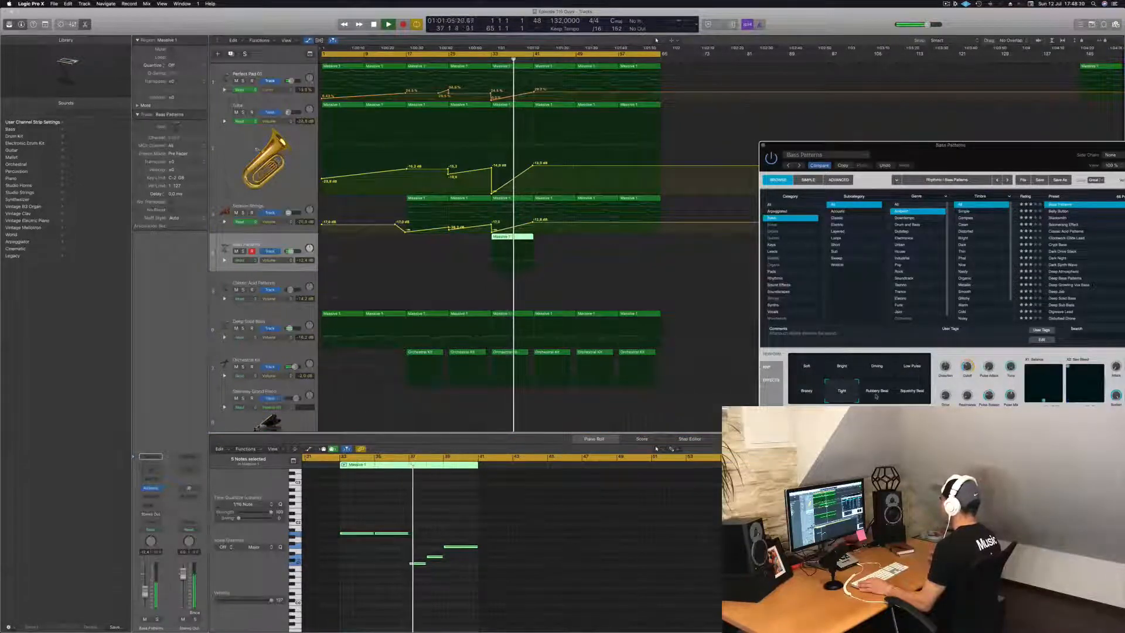
left_click(486, 60)
left_click(872, 392)
left_click(806, 368)
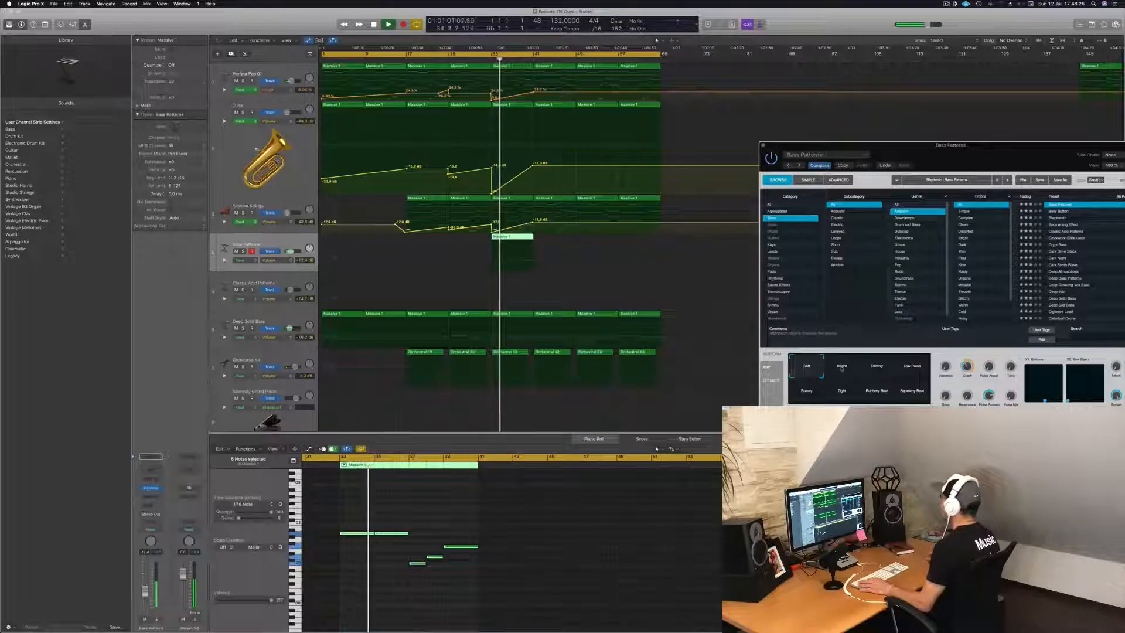
left_click(879, 366)
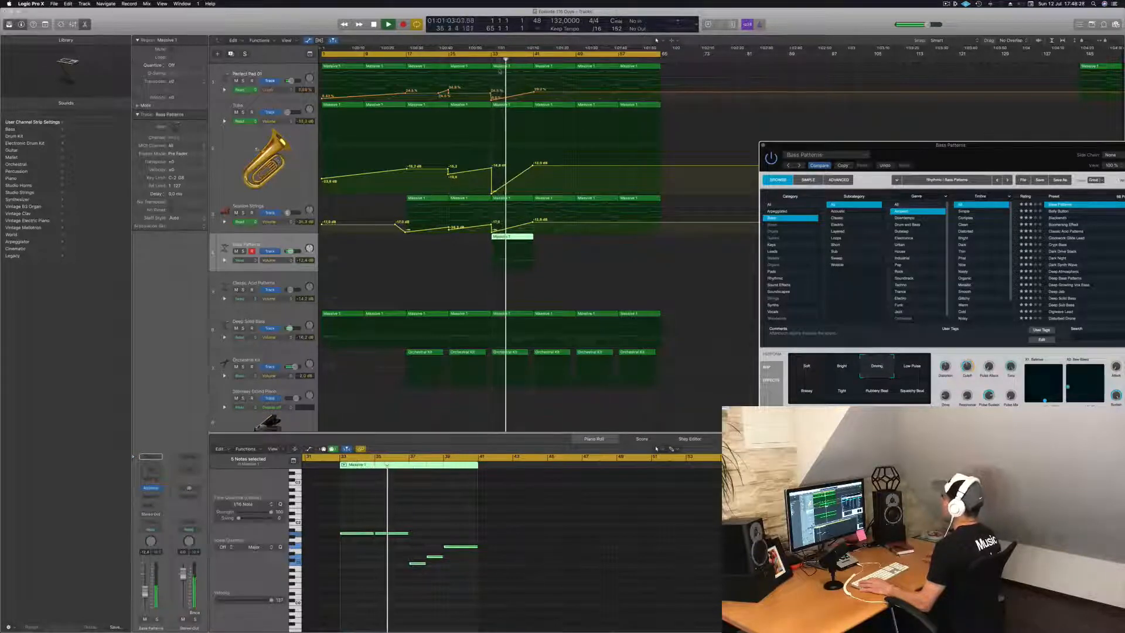
Step: Reposition the Bass Patterns window to expose all its controls, keep the Driving variation and replay from just before bar 33
left_click(491, 61)
left_click_drag(933, 155, 850, 98)
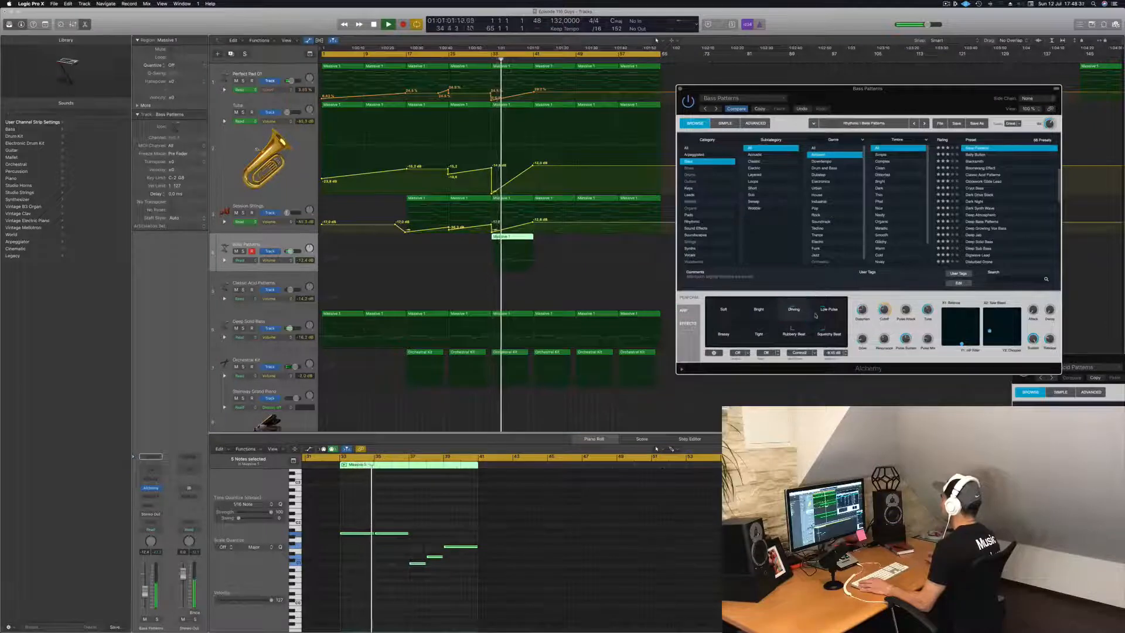
left_click(742, 305)
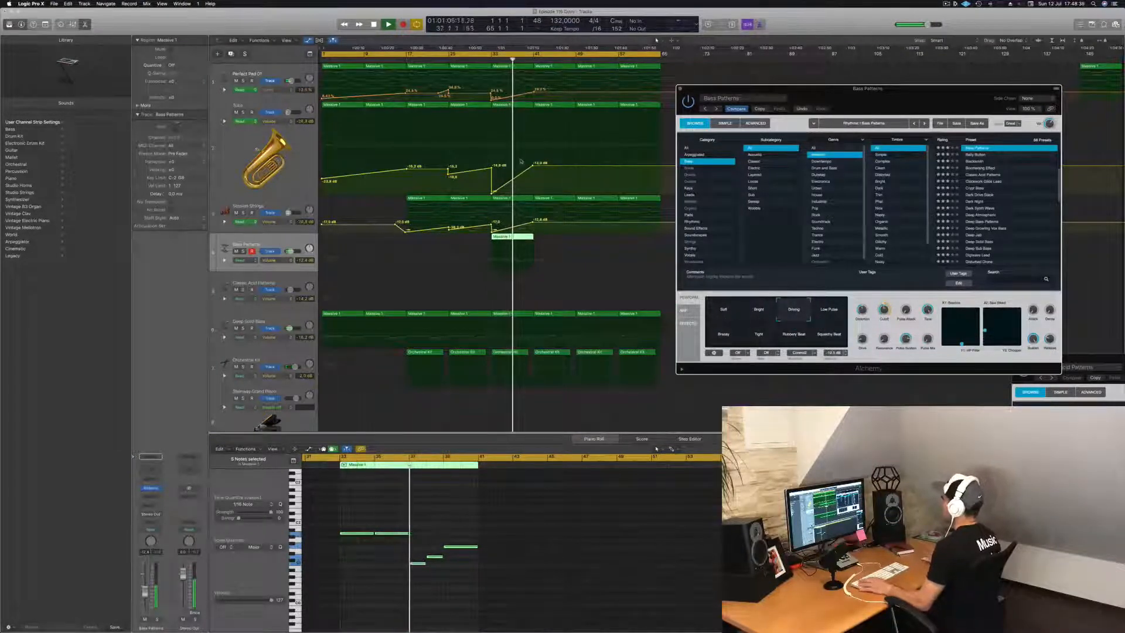
left_click(485, 61)
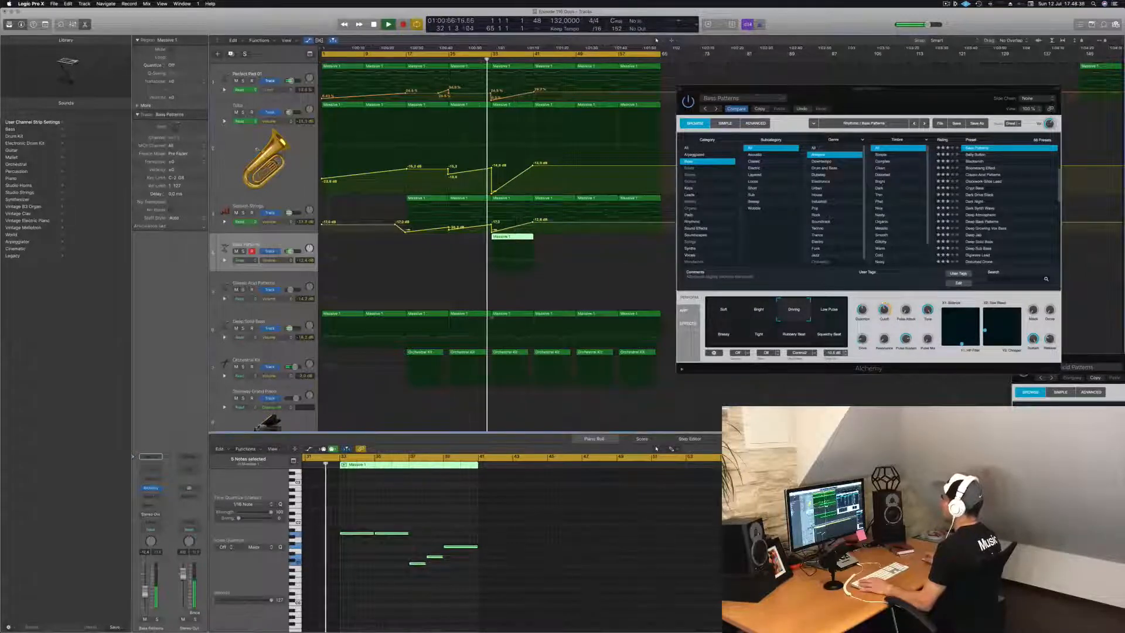
Step: Raise the last three notes of the Bass Patterns region by an octave and replay from just before bar 33
left_click_drag(417, 542, 465, 578)
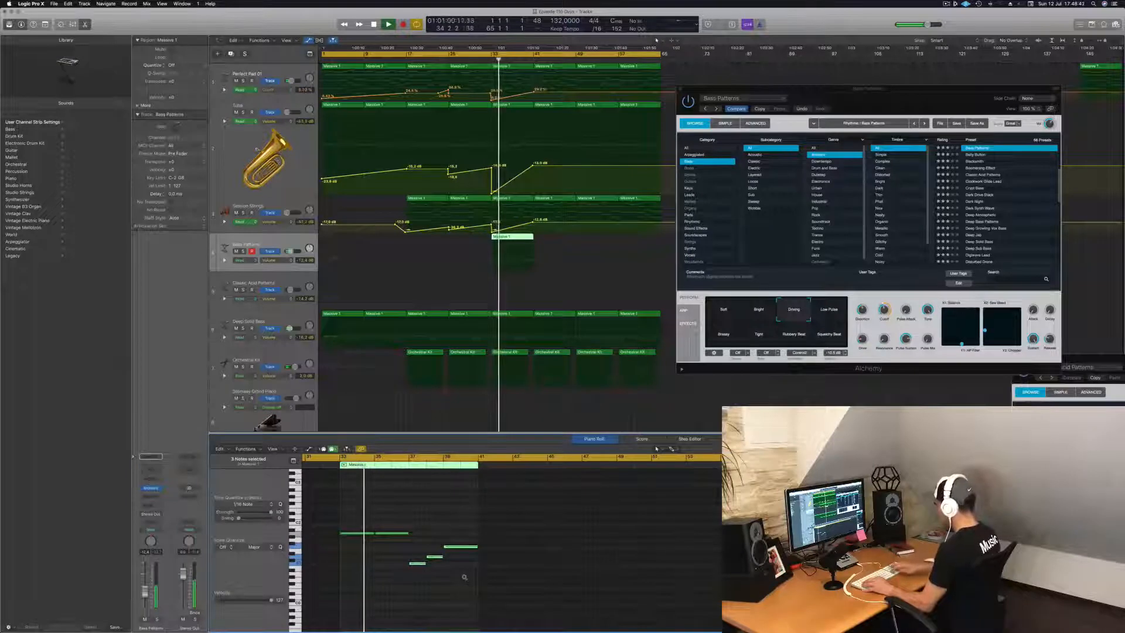
key("shift+alt+Up")
left_click(444, 574)
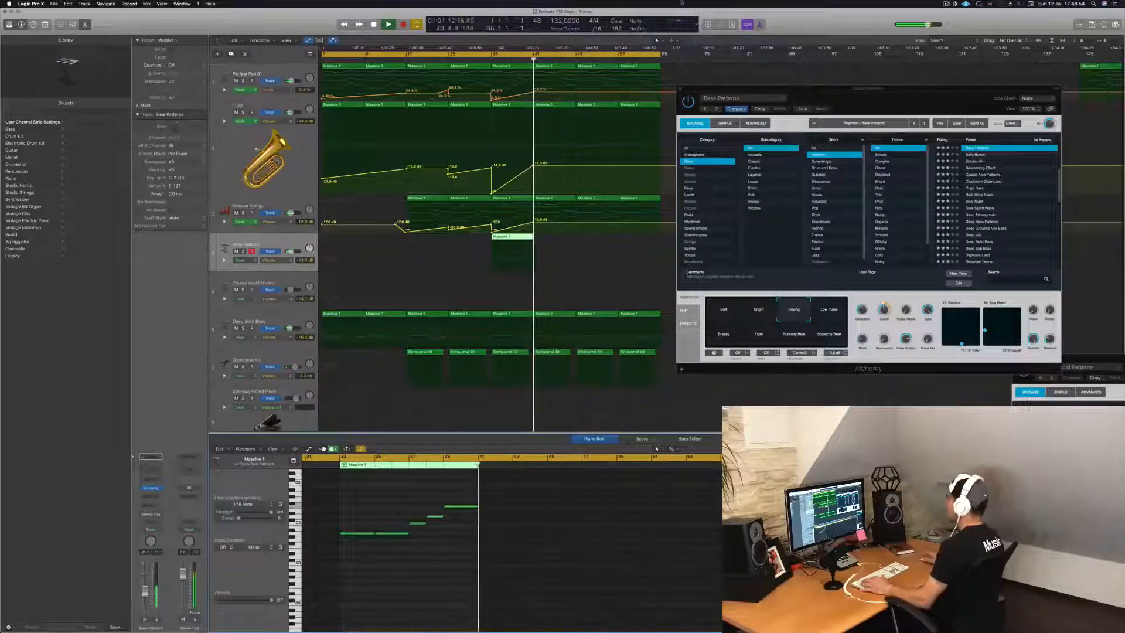
left_click(481, 59)
Step: Move the instrument window aside, lower the strings and tuba volume automation at bar 41 and raise the pad's automation peak there
left_click_drag(814, 88, 923, 79)
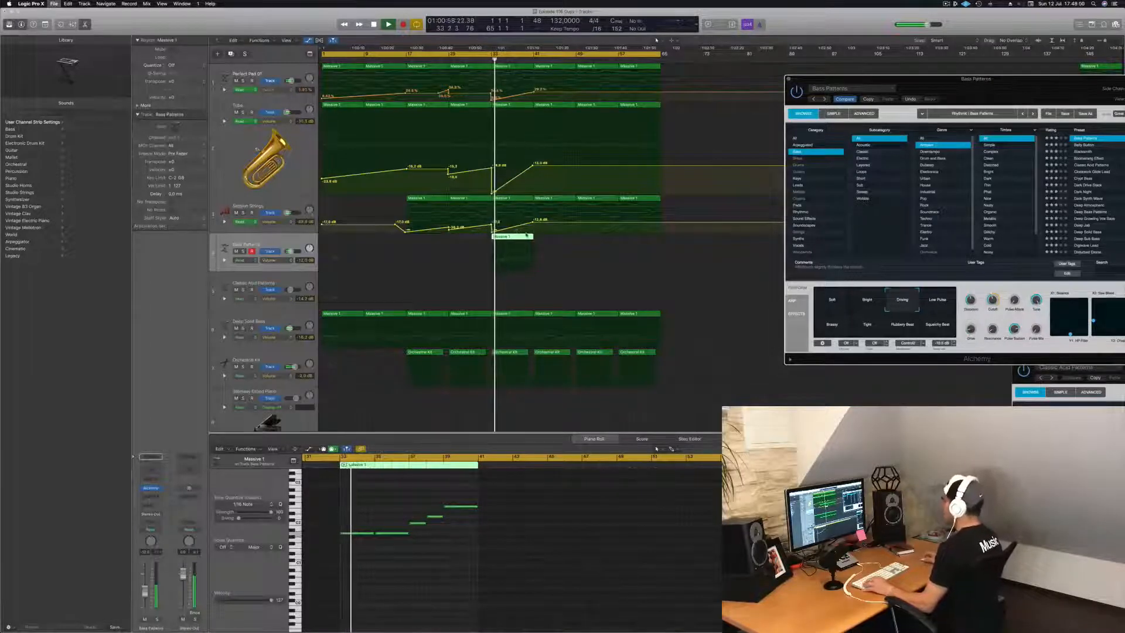
scroll(555, 243, "up", 2)
scroll(561, 242, "up", 1)
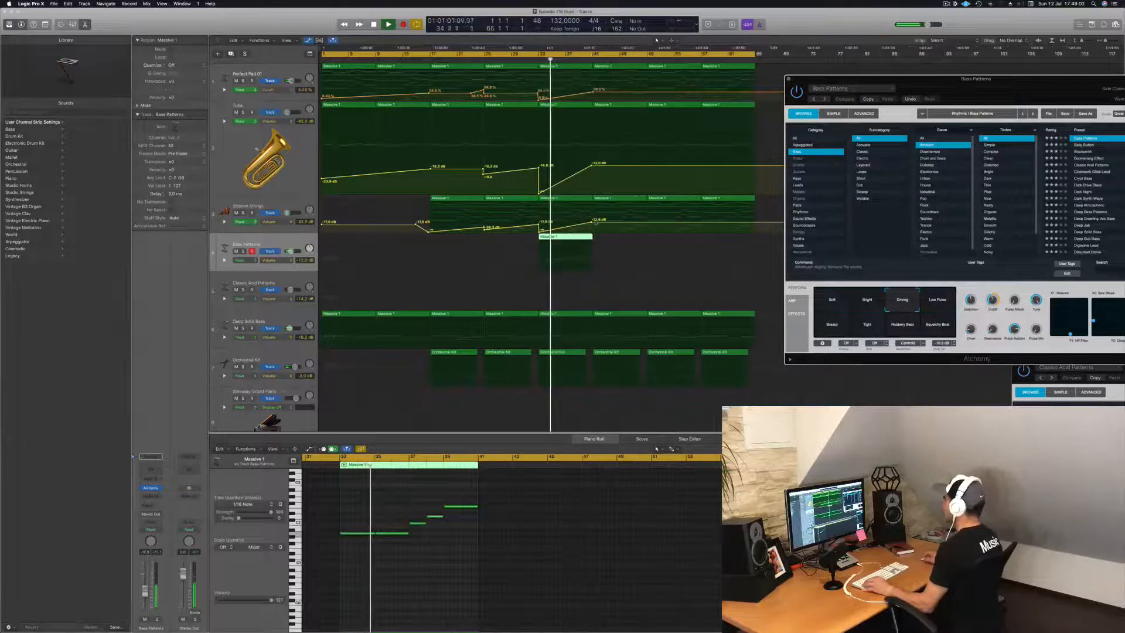
left_click_drag(592, 222, 591, 226)
left_click_drag(591, 166, 591, 176)
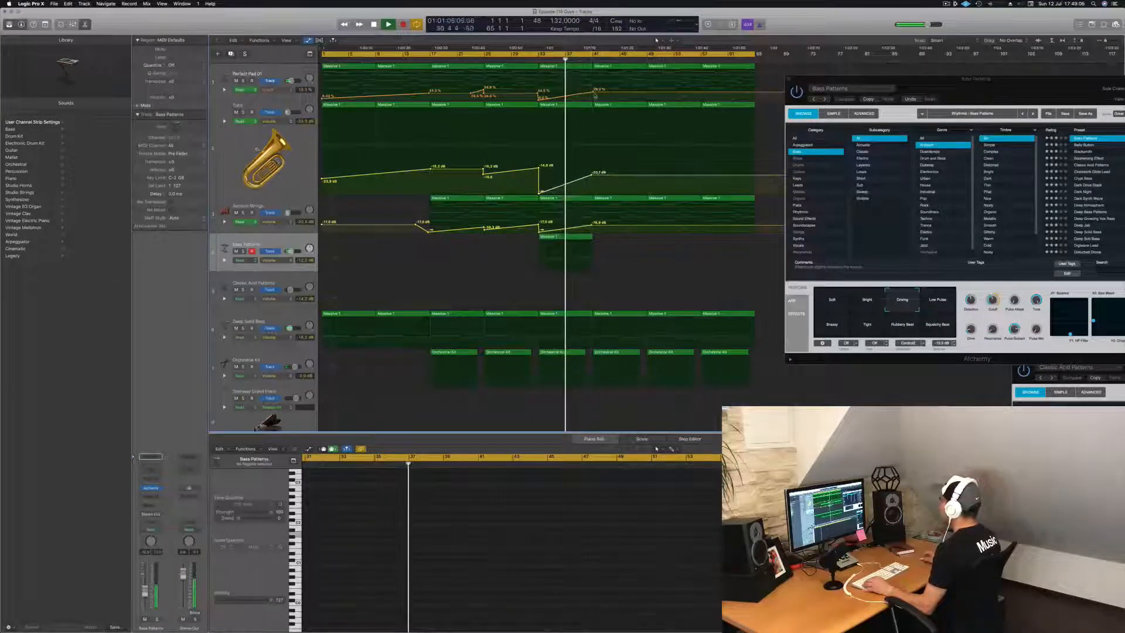
mouse_move(592, 89)
left_mouse_down()
mouse_move(596, 100)
mouse_move(593, 89)
left_mouse_up()
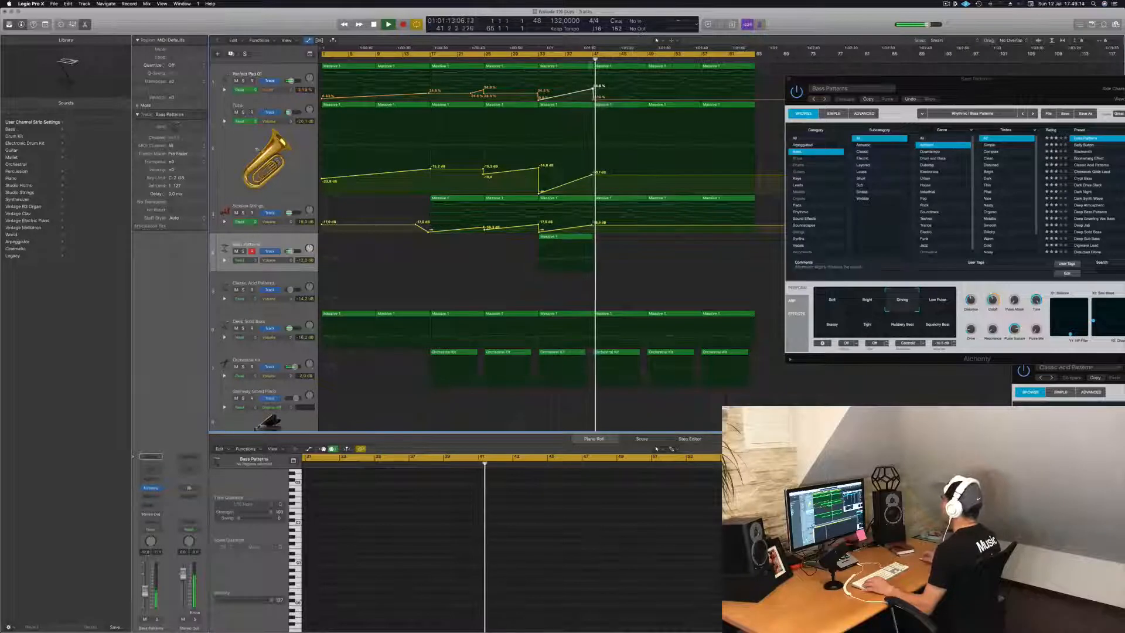
Step: Copy the Bass Patterns region to bar 41, save the project and replay from around bar 33
key("comma")
key("comma")
left_click(577, 238)
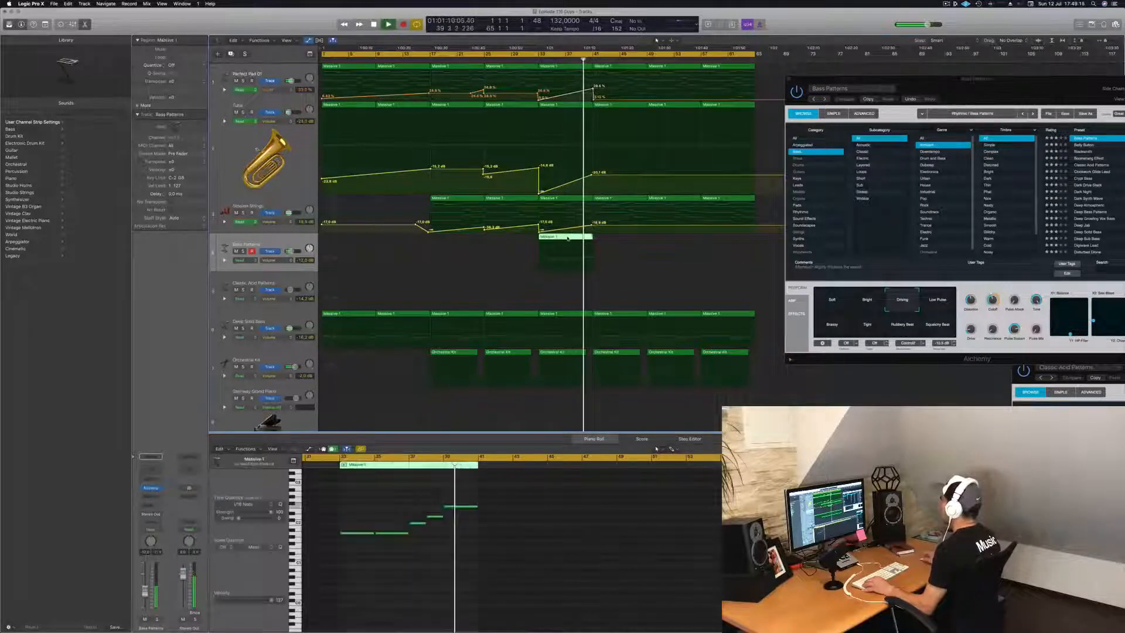
left_click_drag(579, 239, 614, 241)
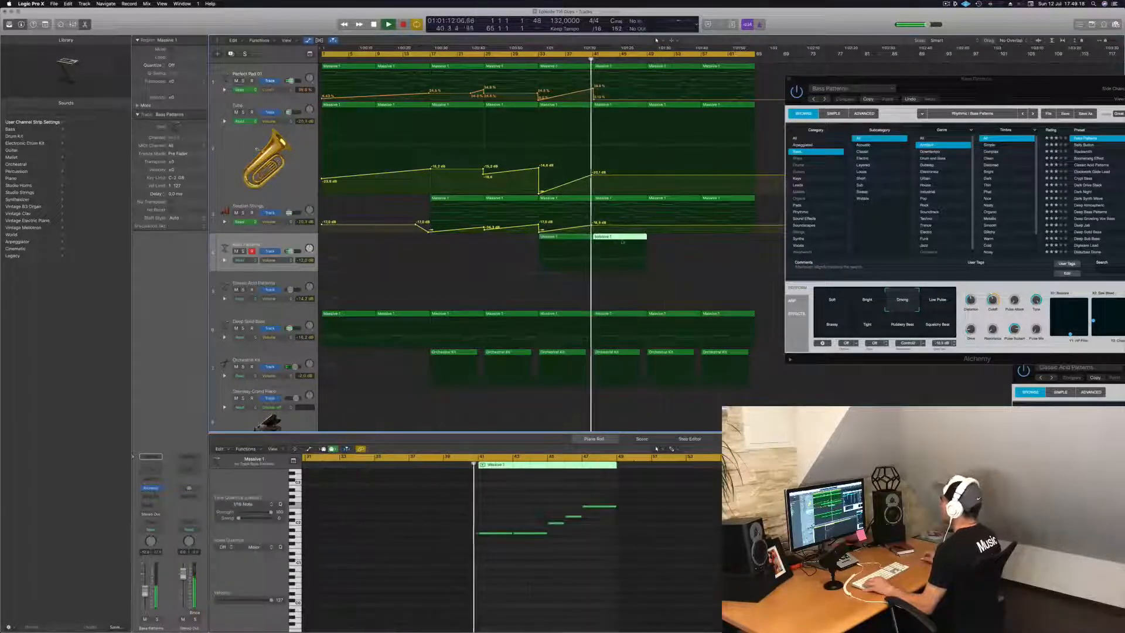
key("super+Left")
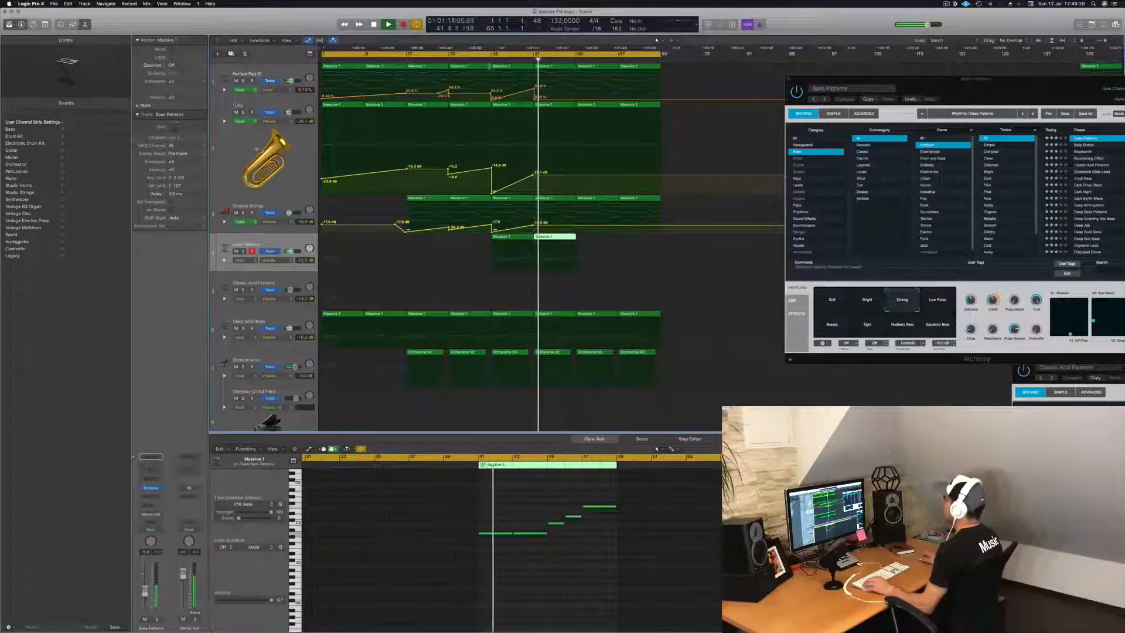
key("shift+comma")
key("super+s")
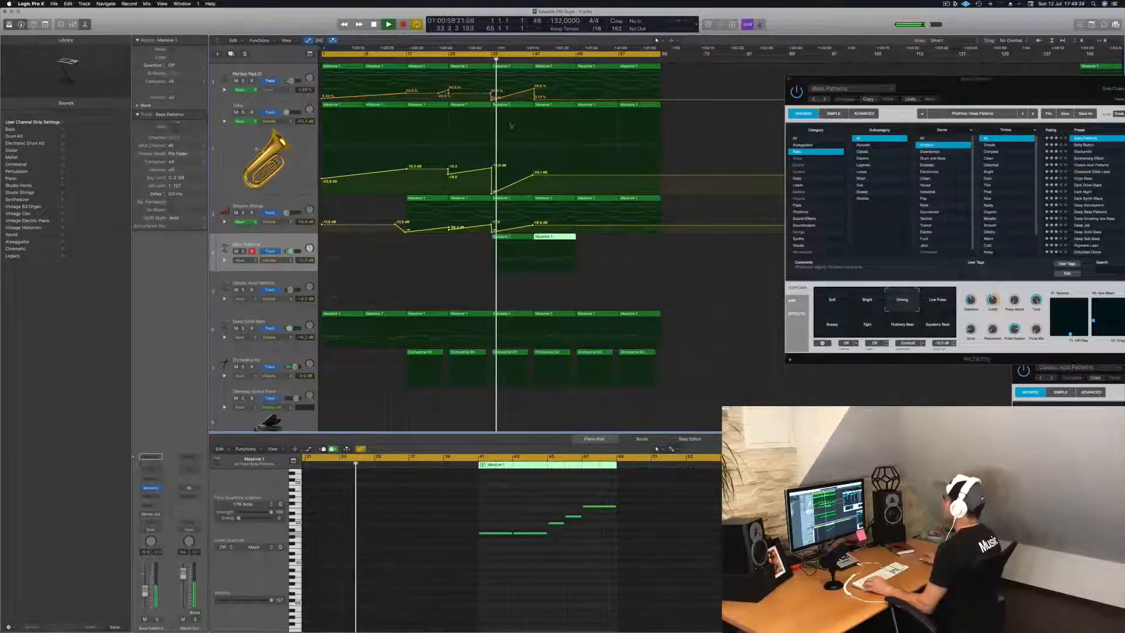
Step: Add an abrupt drop to the strings' volume automation at bar 41 and a higher tuba volume point at bar 49
left_click(534, 225)
left_click_drag(534, 226, 535, 232)
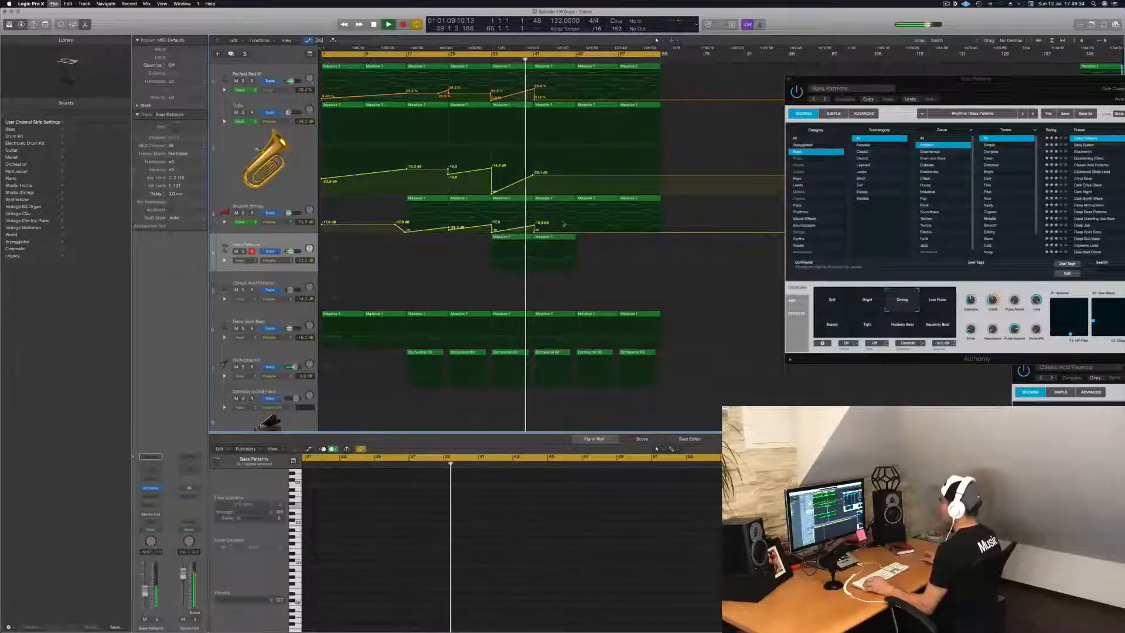
scroll(570, 239, "down", 1)
scroll(570, 239, "down", 1)
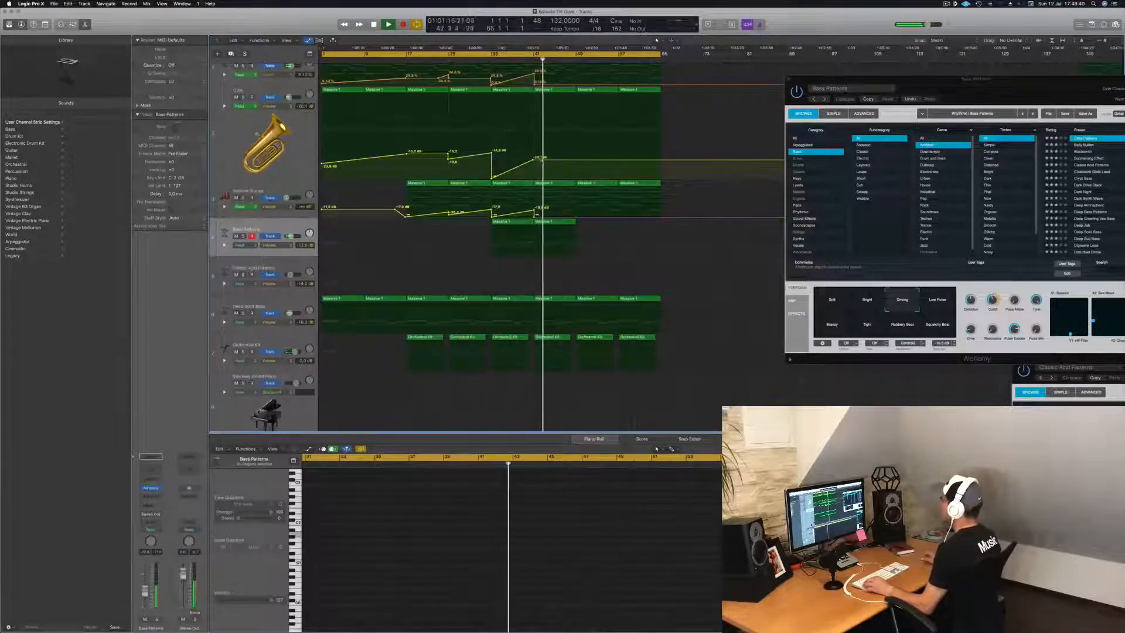
left_click_drag(572, 163, 576, 153)
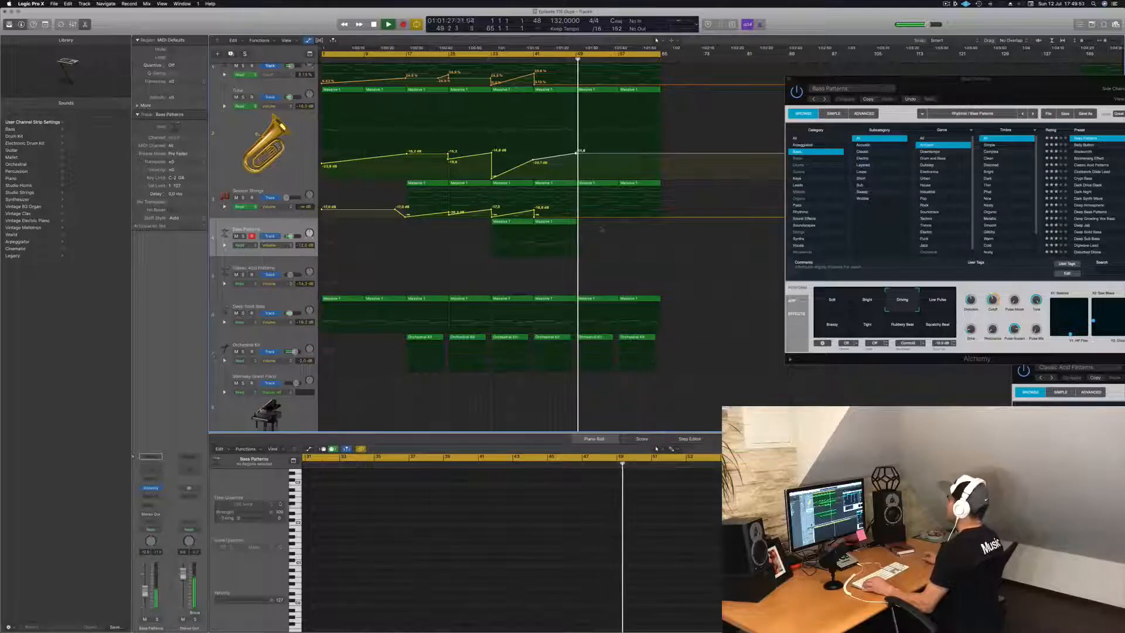
Step: Copy the two Bass Patterns regions to bar 49 and set the cycle range from bar 33 to bar 65
mouse_move(595, 225)
left_mouse_down()
mouse_move(510, 223)
mouse_move(597, 224)
left_mouse_up()
key("space")
key("space")
left_click(486, 59)
left_click_drag(494, 55, 661, 66)
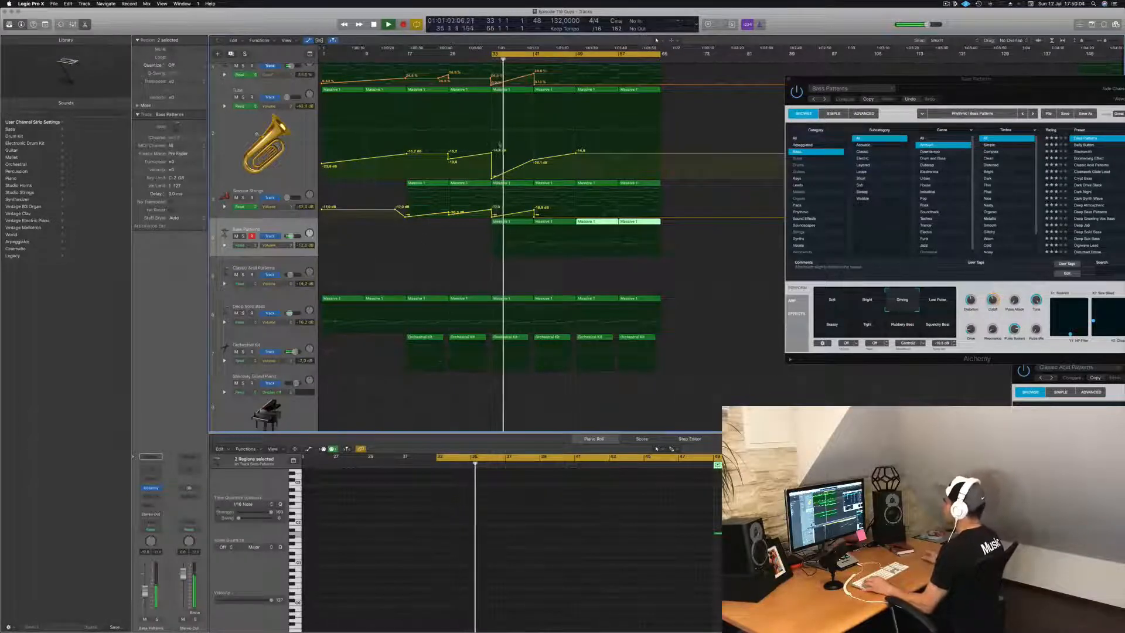
Step: Duplicate the Bass Patterns track and copy the pad's bar 33 region onto the new track at bar 49
scroll(452, 282, "up", 2)
left_click(511, 66)
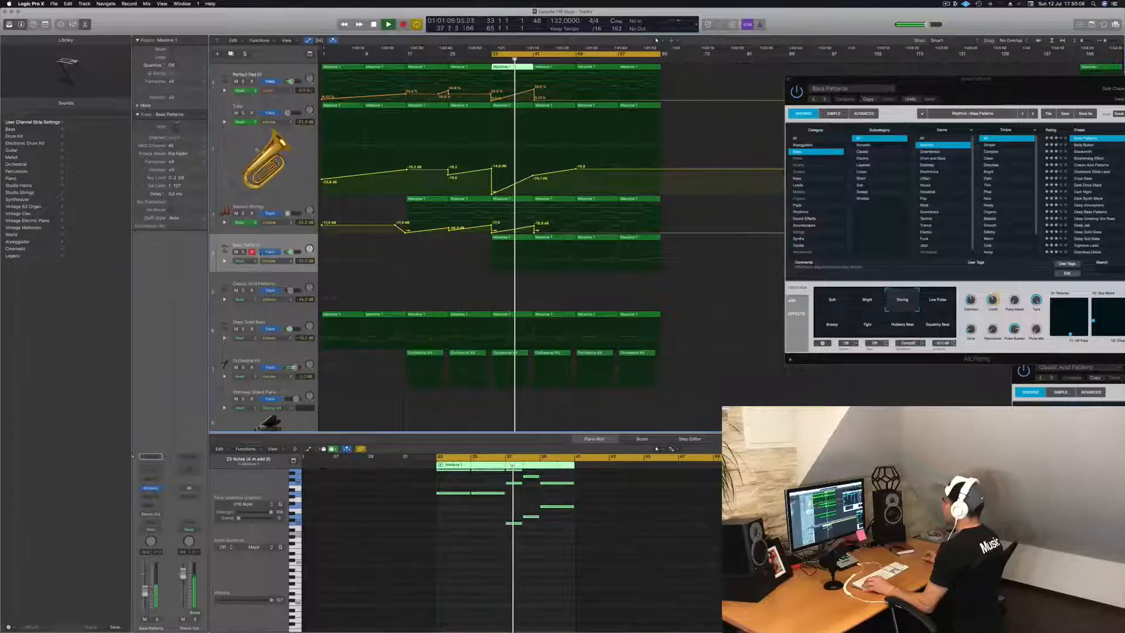
left_click(279, 247)
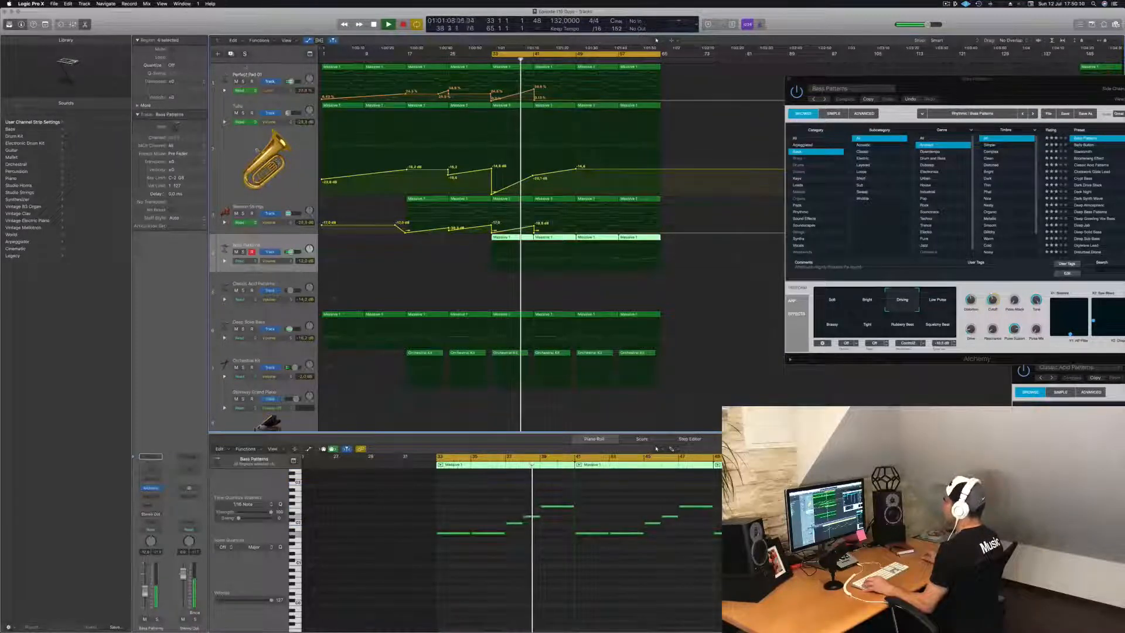
key("super+d")
left_click(512, 238)
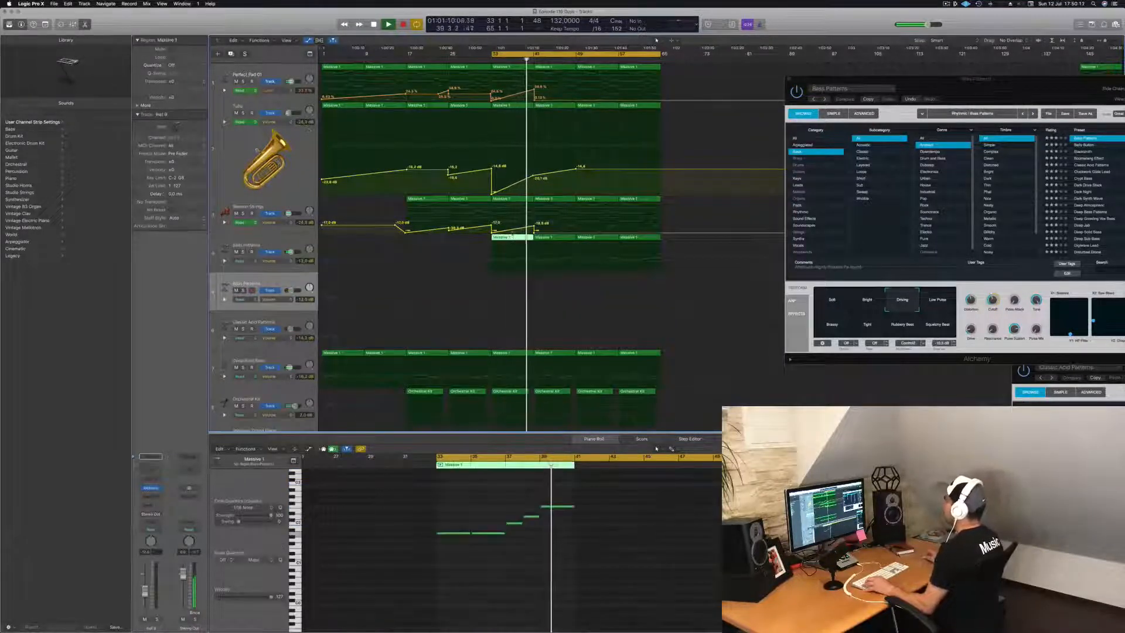
left_click_drag(519, 69, 601, 285)
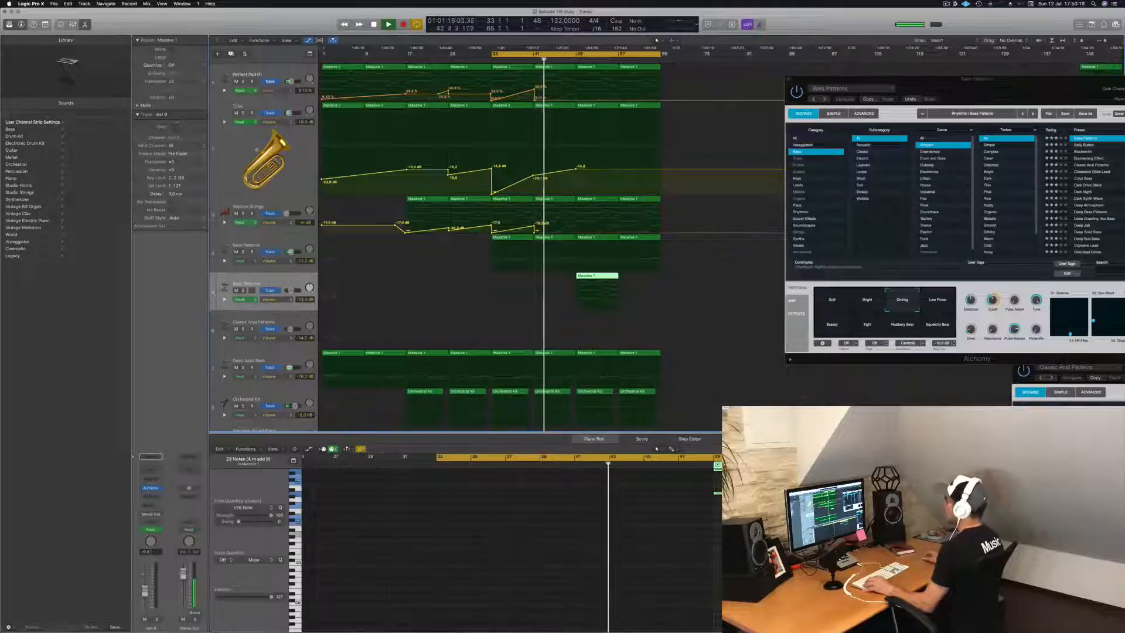
Step: Select ten notes in the copied region, return to the duplicated track and start the cycle range at bar 49
scroll(762, 527, "up", 1)
left_click_drag(788, 562, 729, 478)
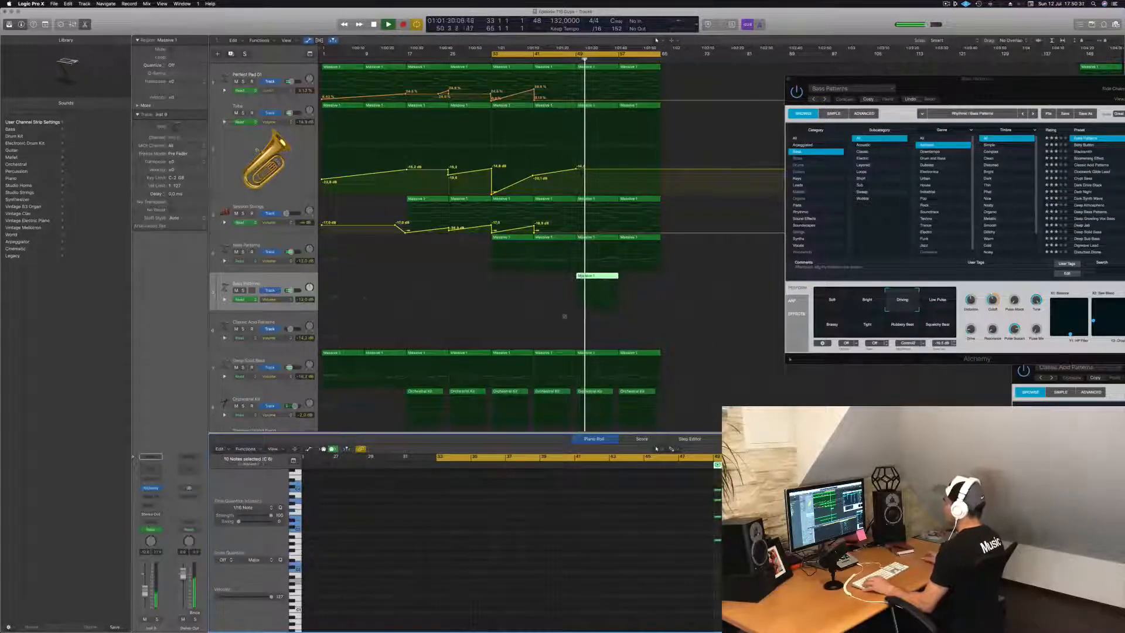
left_click(294, 286)
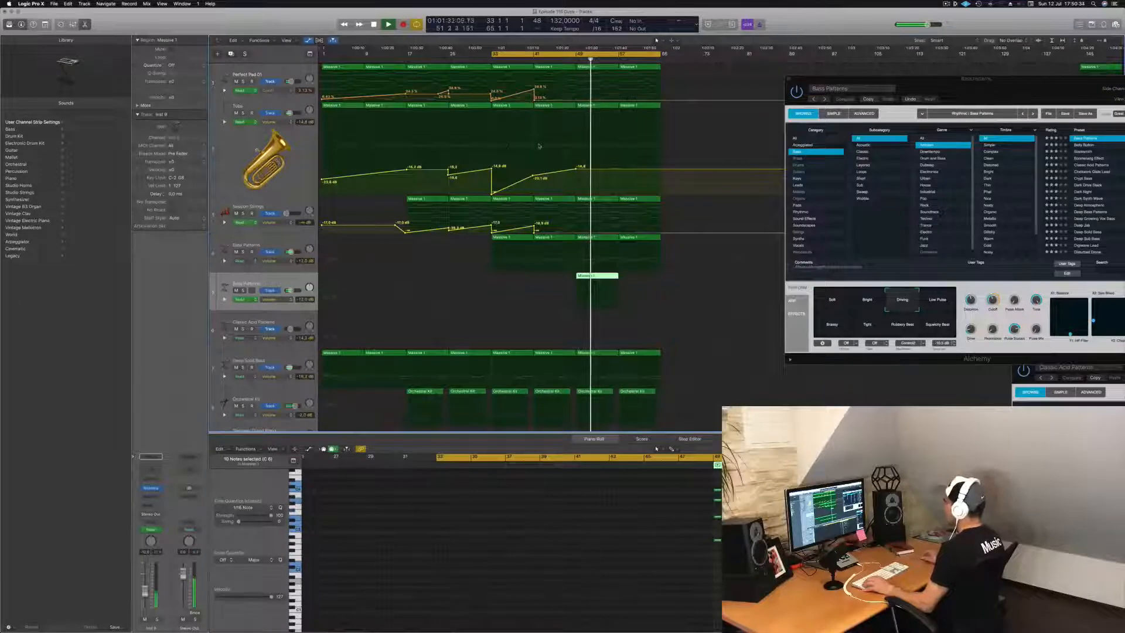
left_click_drag(491, 54, 570, 59)
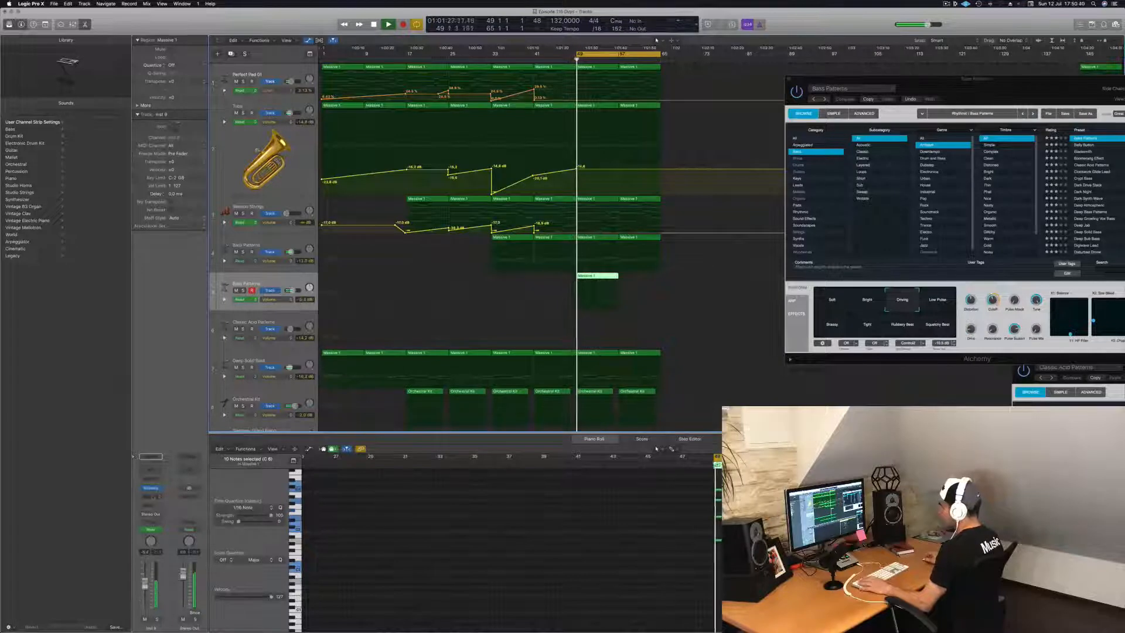
Step: Bring up the duplicated track's instrument window and load the Bell Layers preset from the Keys category
left_click(152, 489)
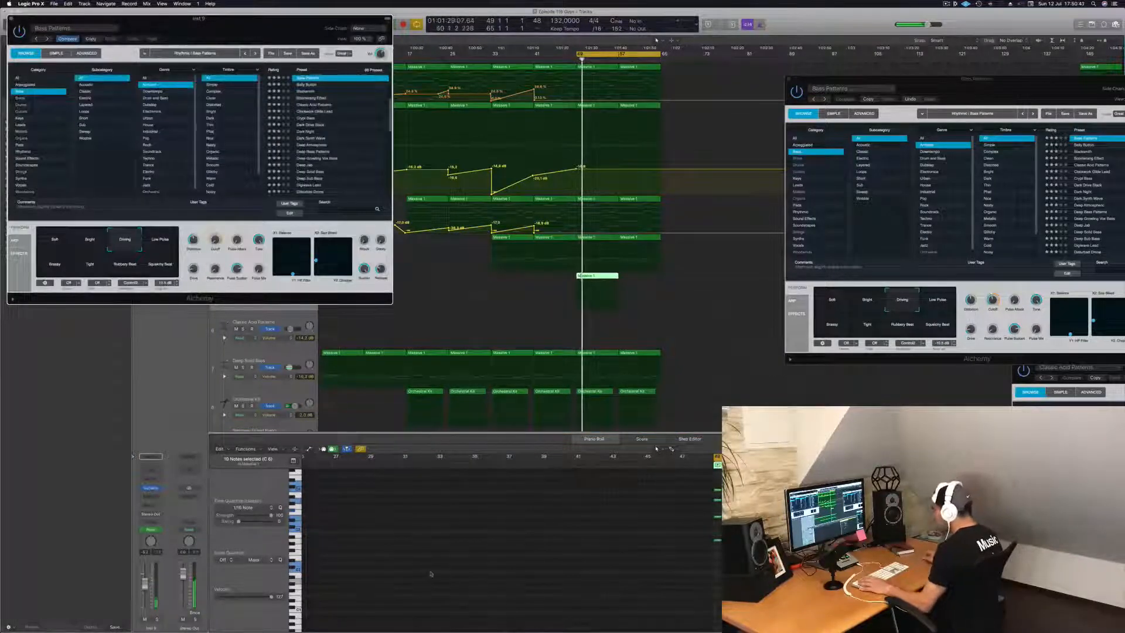
left_click_drag(231, 25, 584, 160)
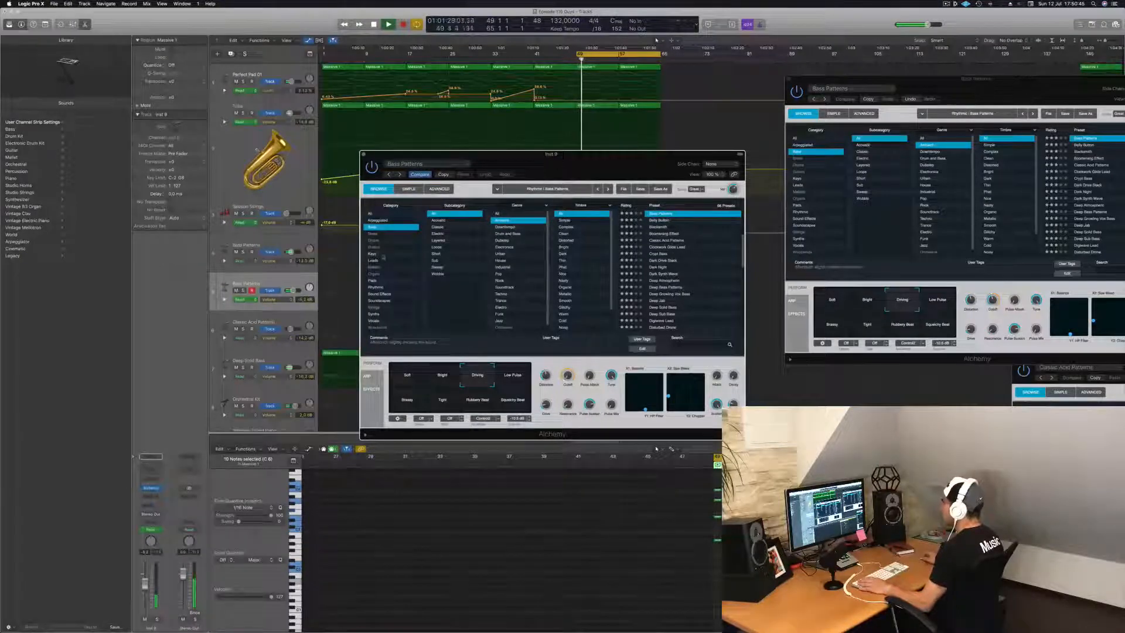
left_click(658, 227)
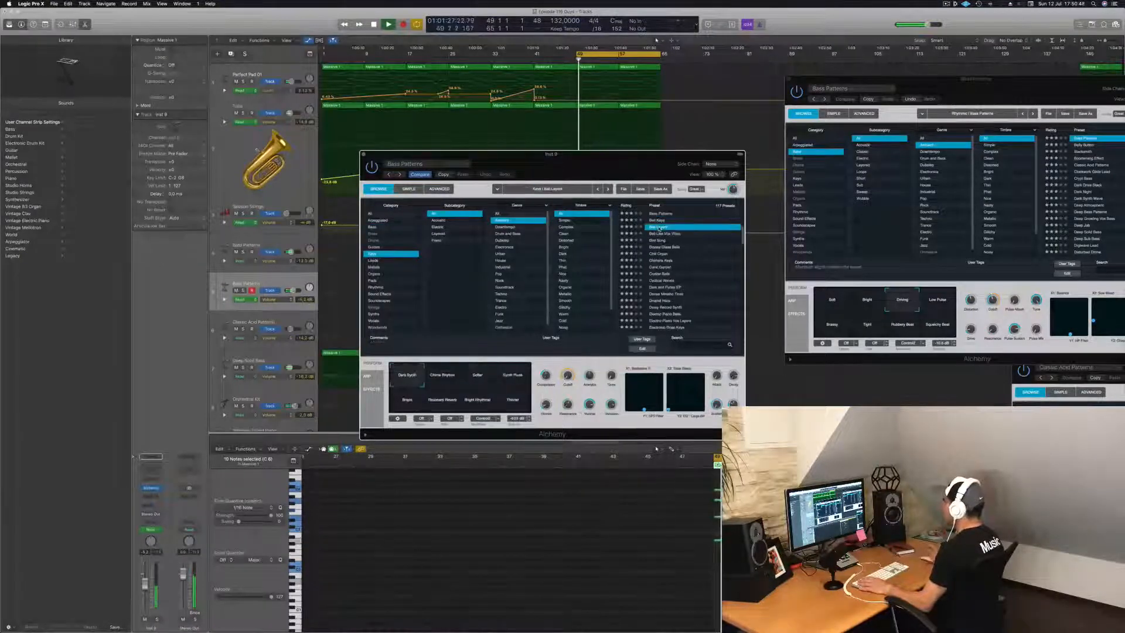
Step: Place the Bell Layers window clear of the regions and transpose all notes of the copied region down an octave
left_click_drag(976, 159, 952, 143)
left_click(820, 527)
key("super+a")
key("alt+shift+Down")
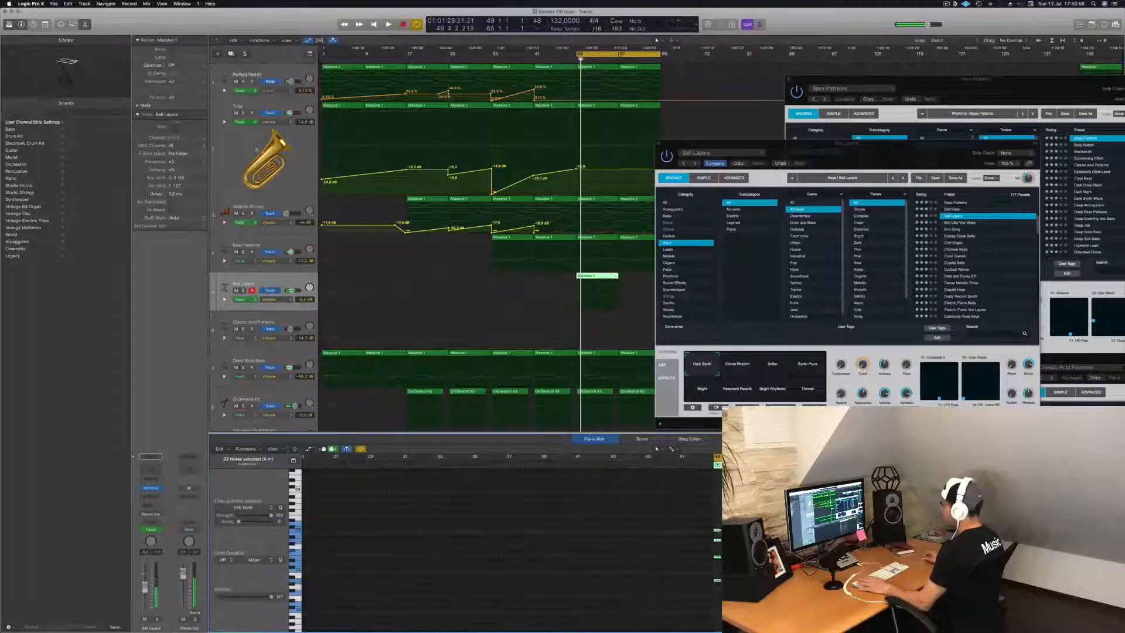
Step: Add a send to Bus 4 on the Bell Layers track
left_click(151, 507)
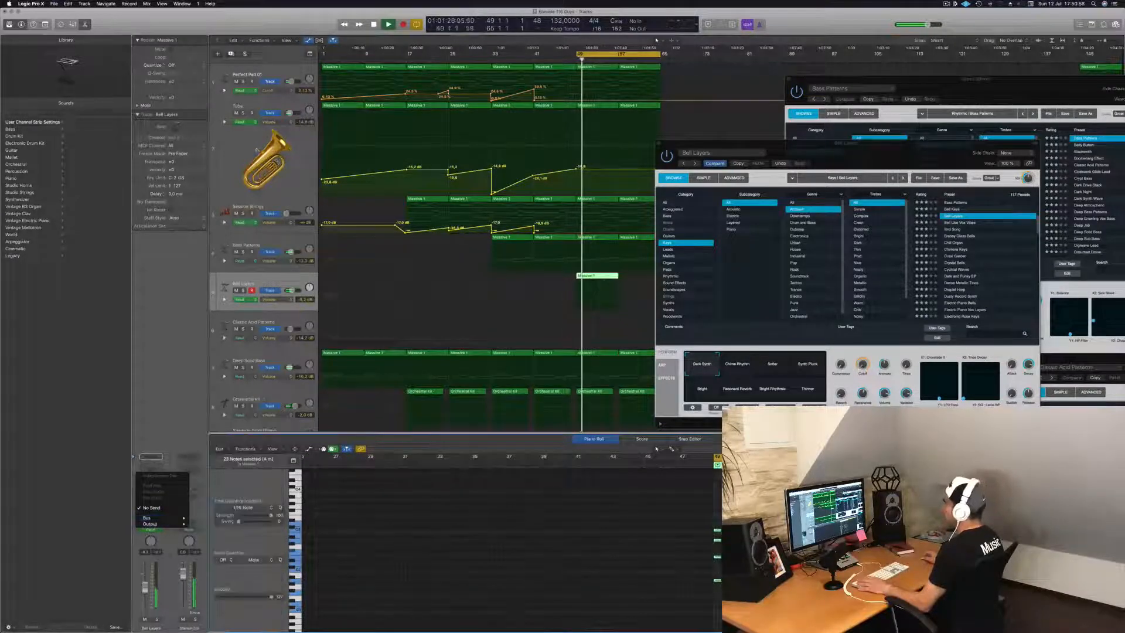
mouse_move(167, 518)
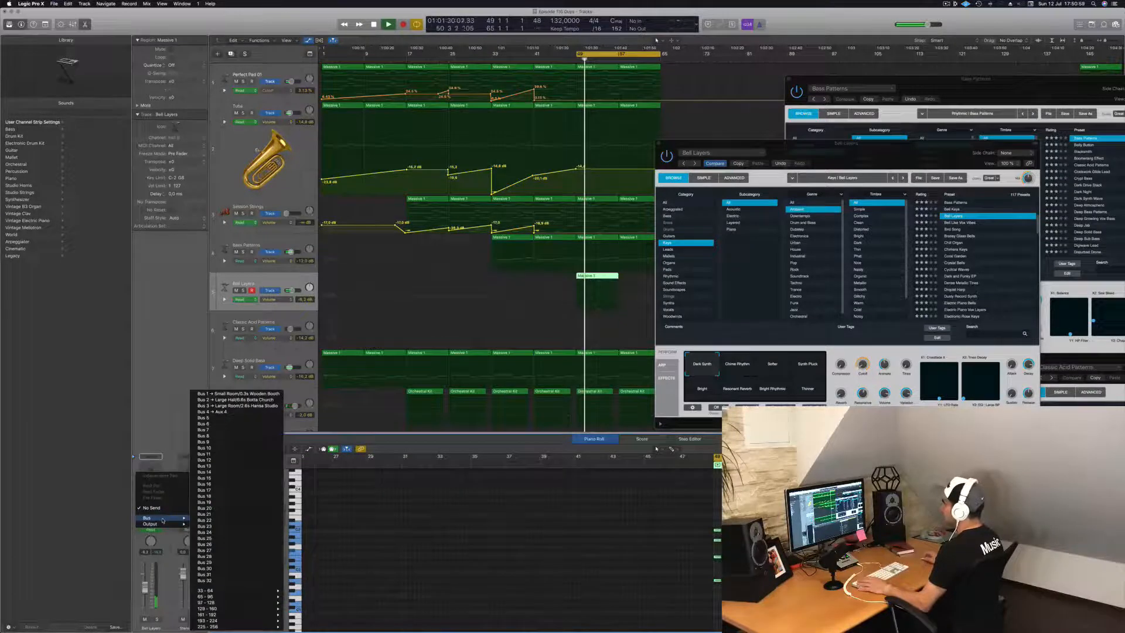
left_click(231, 412)
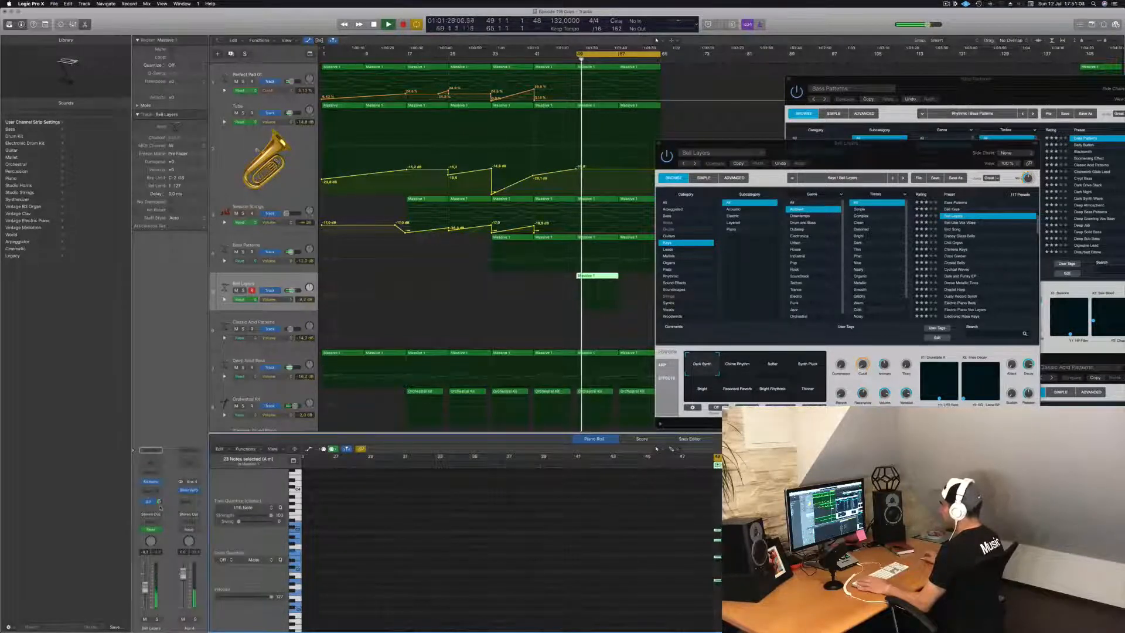
Step: Audition Keys presets from Chill Organ through Dark and Funky EP and Dusty Record Synth, ending on Electronic Rose Keys
left_click(955, 242)
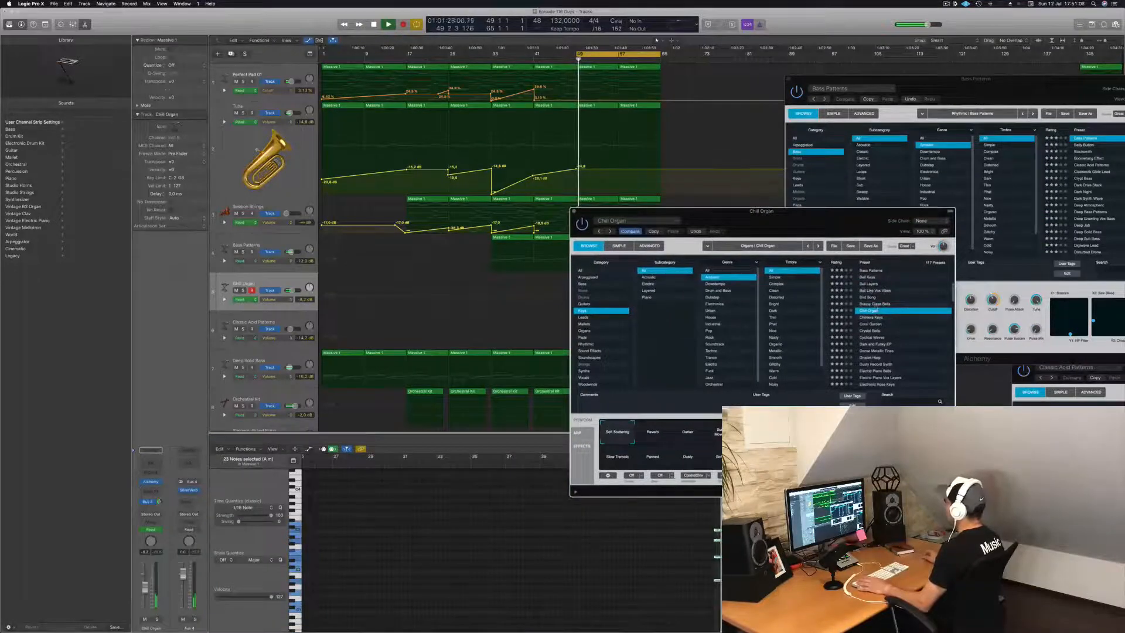
left_click(876, 304)
key("space")
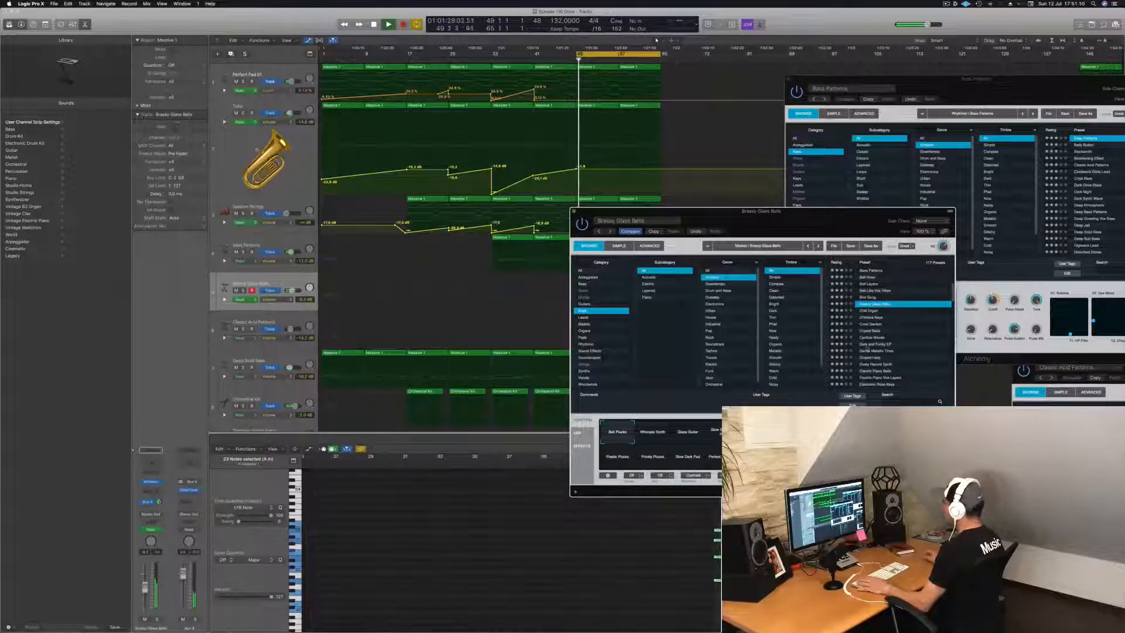
left_click(867, 345)
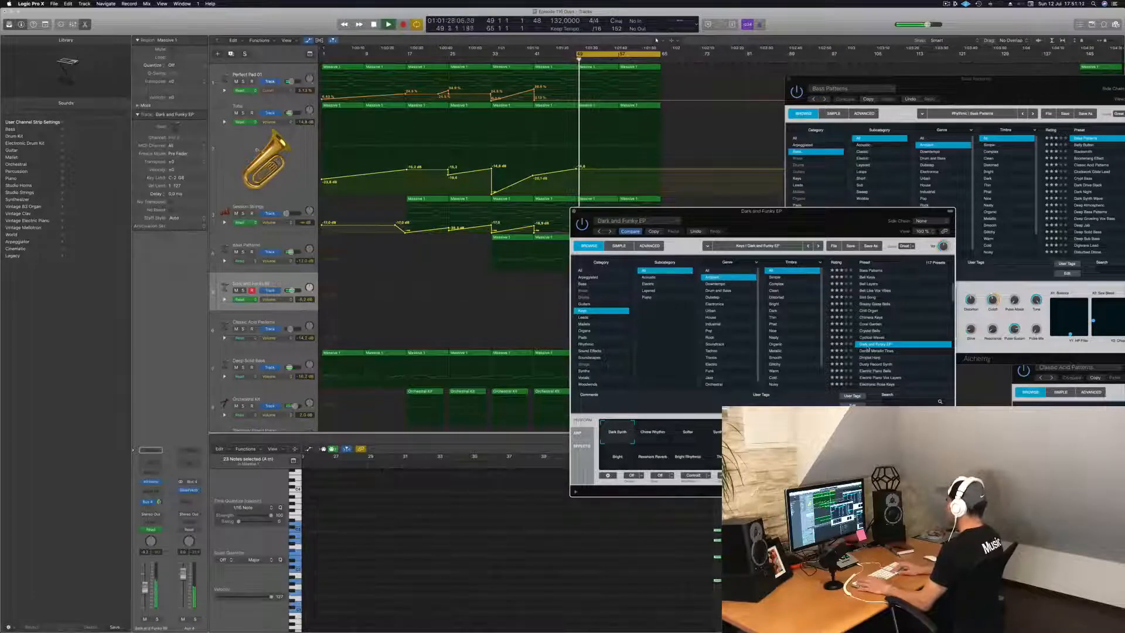
left_click(868, 350)
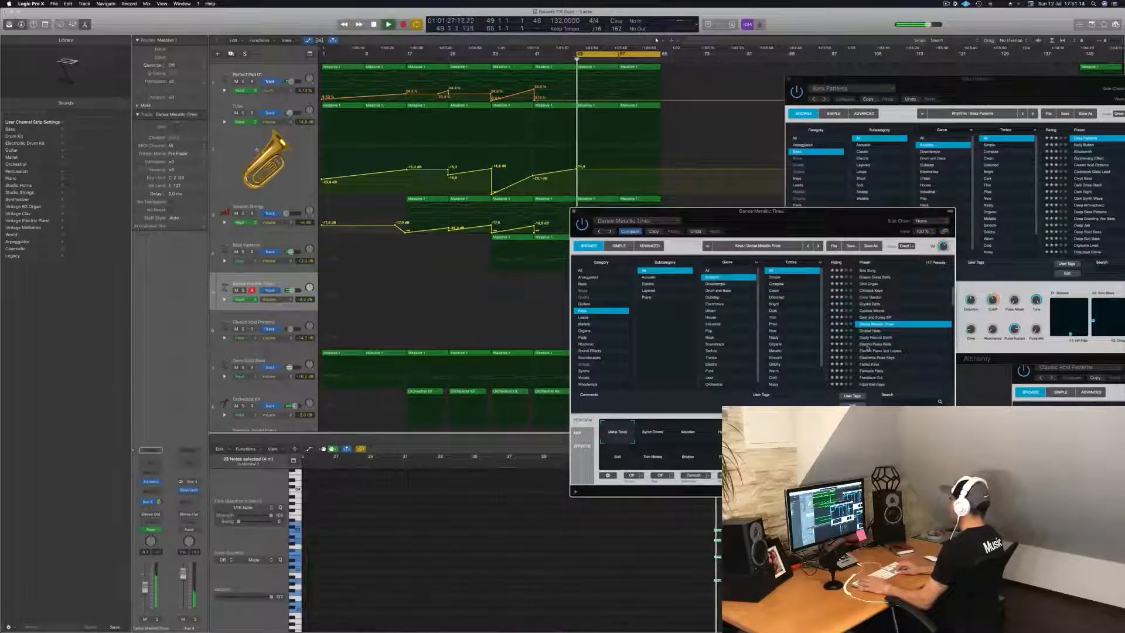
key("Down")
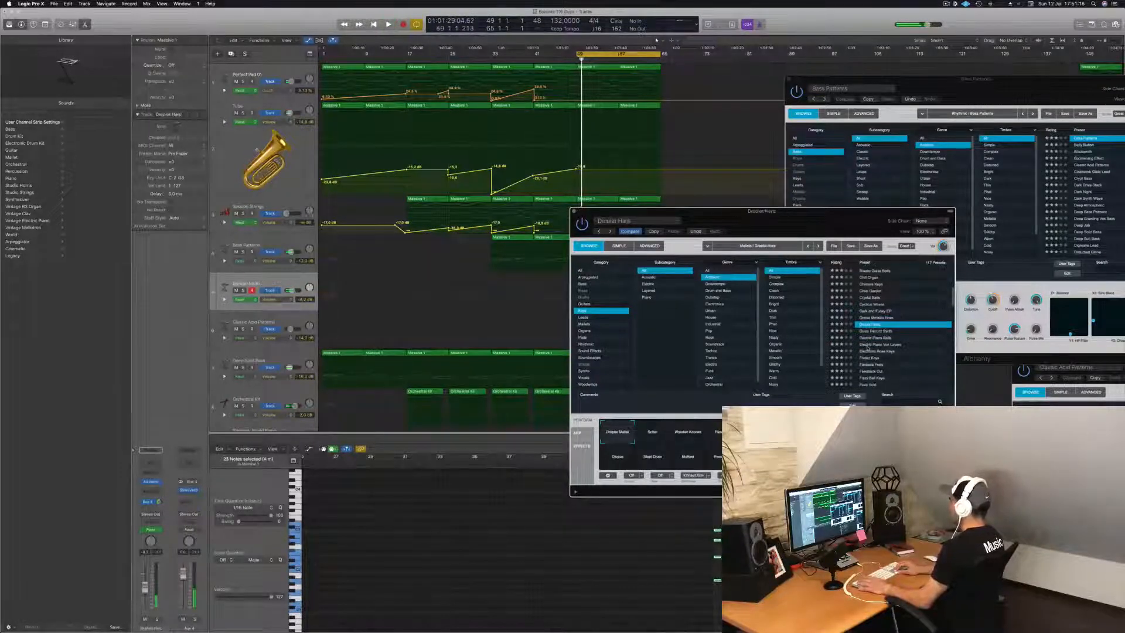
key("Down")
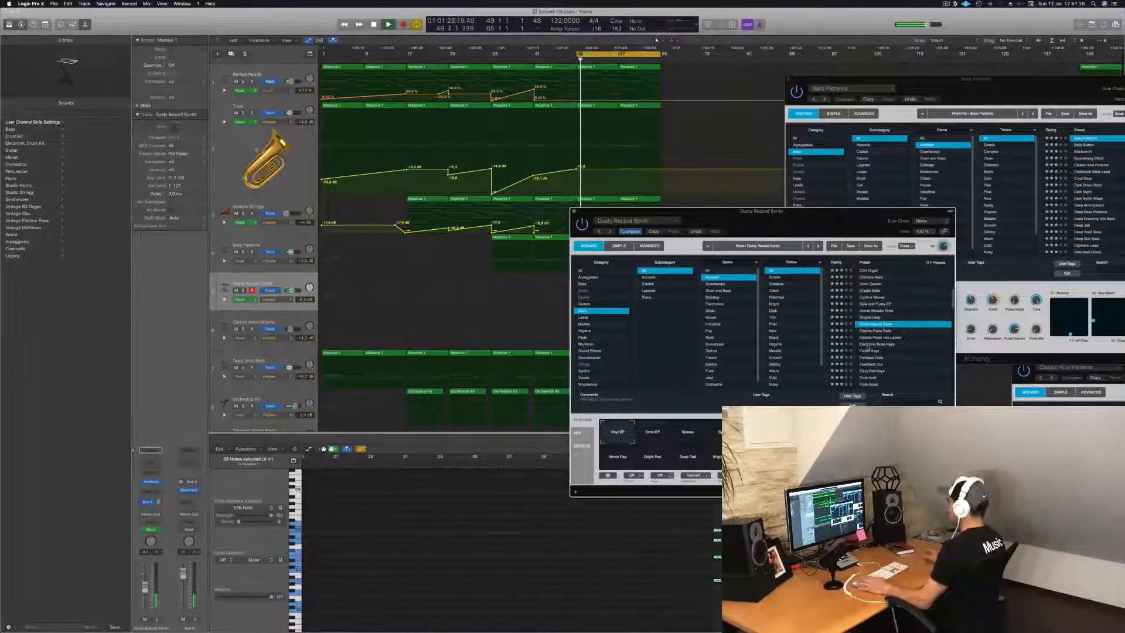
left_click(868, 345)
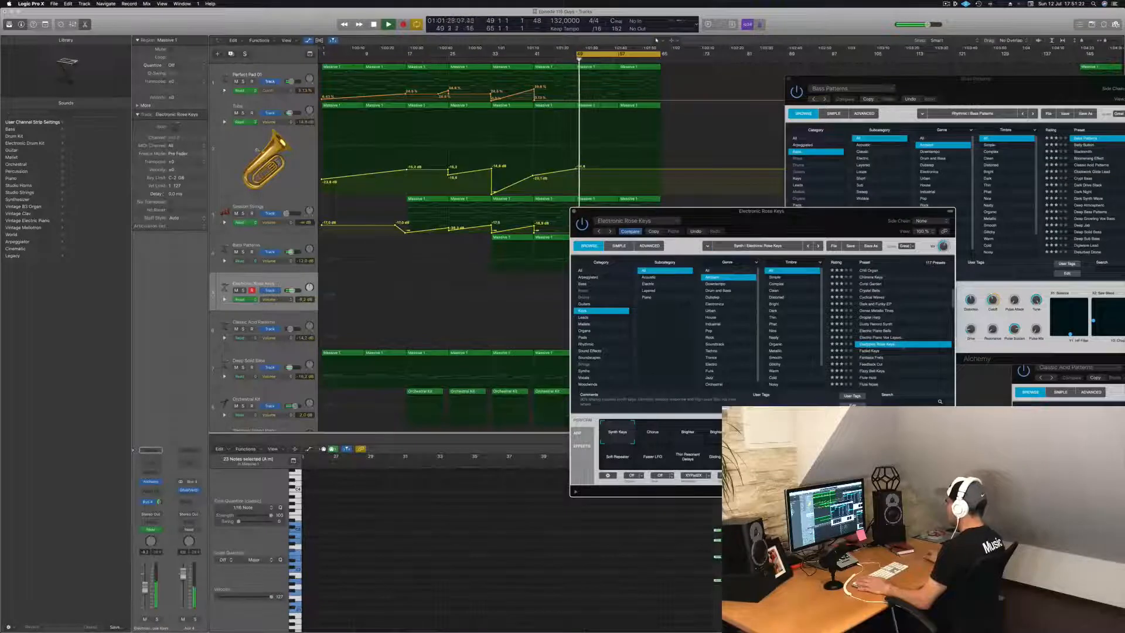
Step: Move the Electronic Rose Keys window clear of the regions and audition its Chorus, Brighter and Brighter Chorus variations
left_click_drag(845, 222, 995, 107)
key("space")
left_click(811, 316)
key("space")
left_click(847, 319)
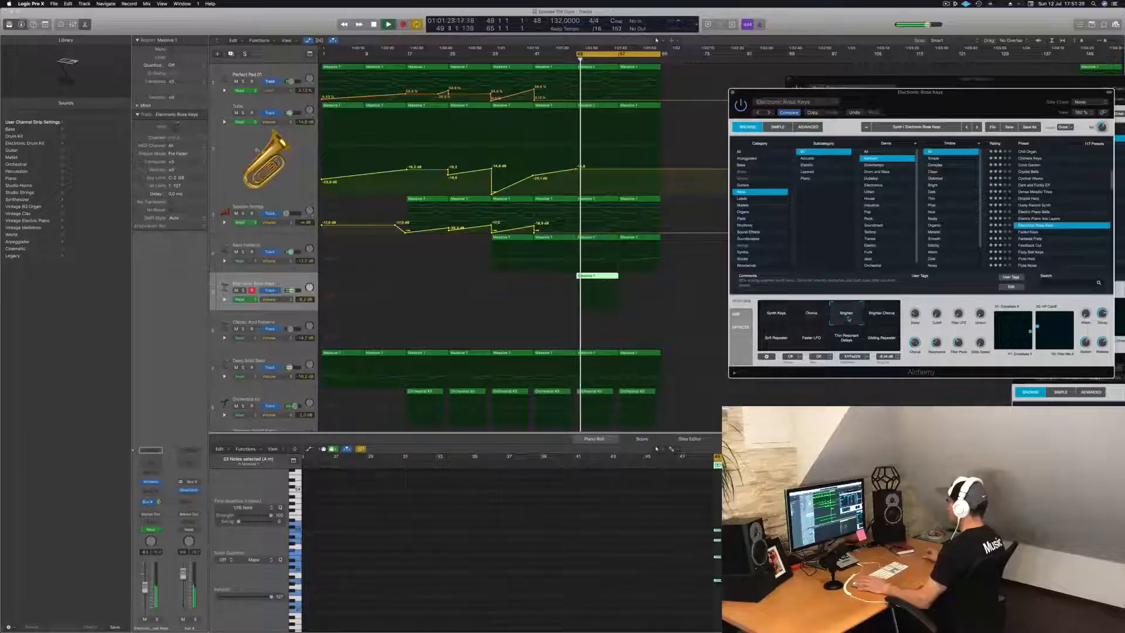
left_click(882, 317)
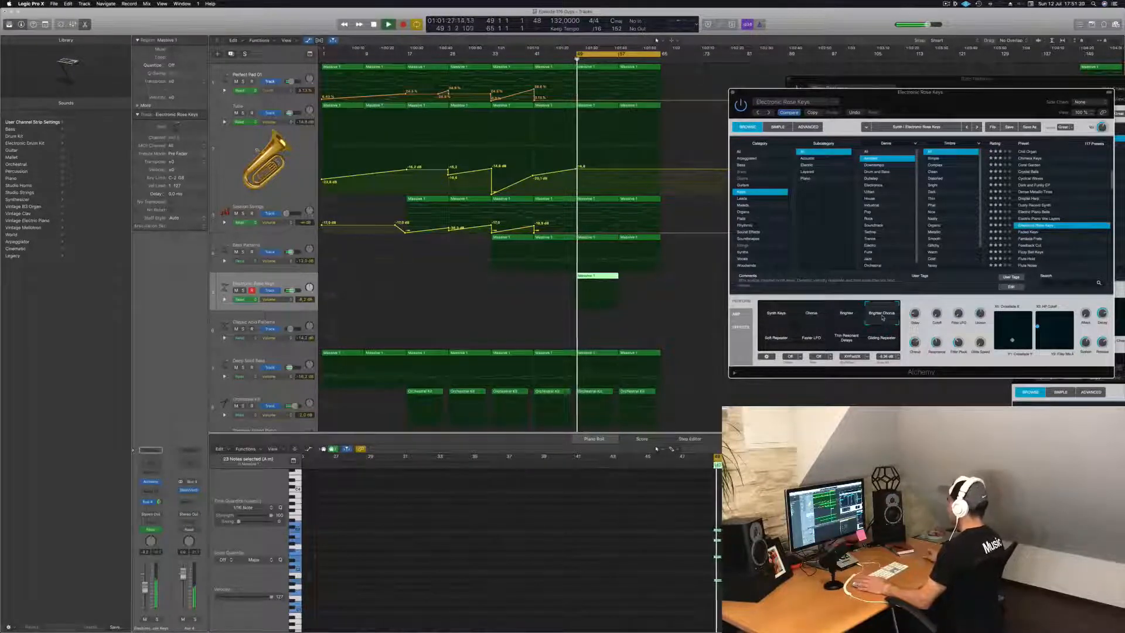
Step: Audition the Soft Repeater, Thin Resonant Delays and Gliding Repeater variations, returning to Brighter Chorus
left_click(775, 344)
key("space")
left_click(846, 337)
key("space")
left_click(882, 344)
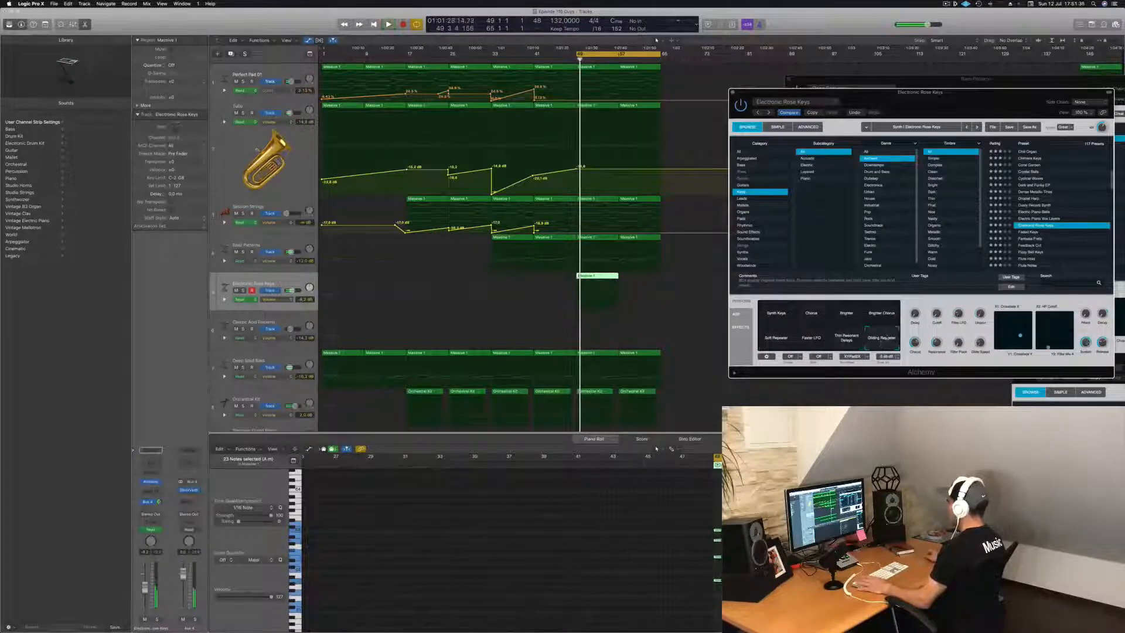
left_click(888, 314)
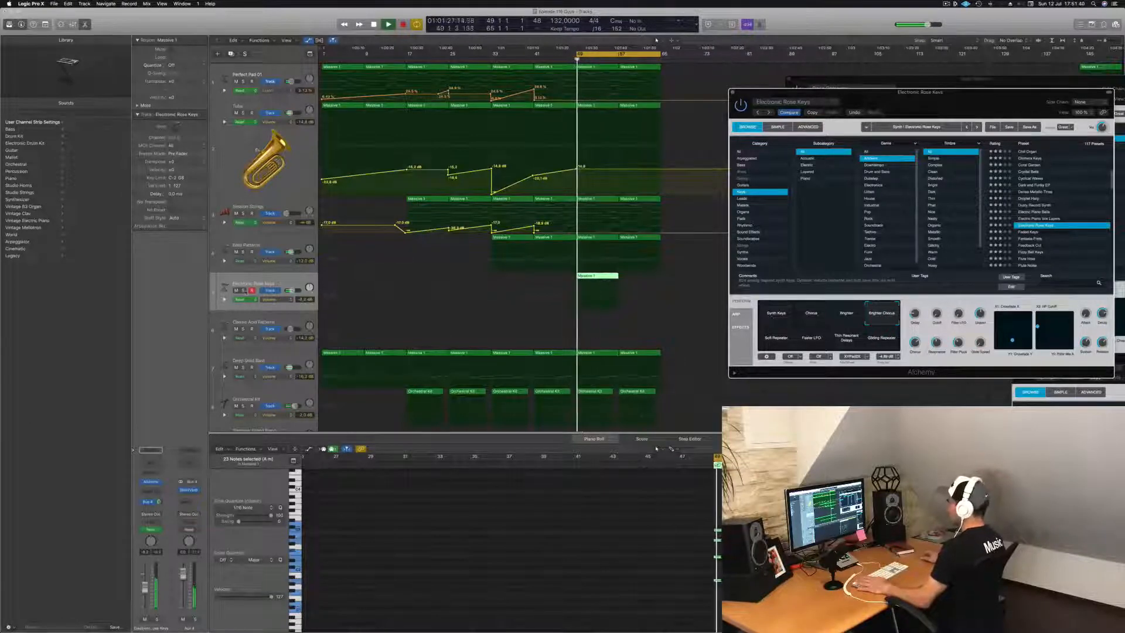
Step: Replay the section from bar 49 and raise the Cutoff of the Electronic Rose Keys sound
key("space")
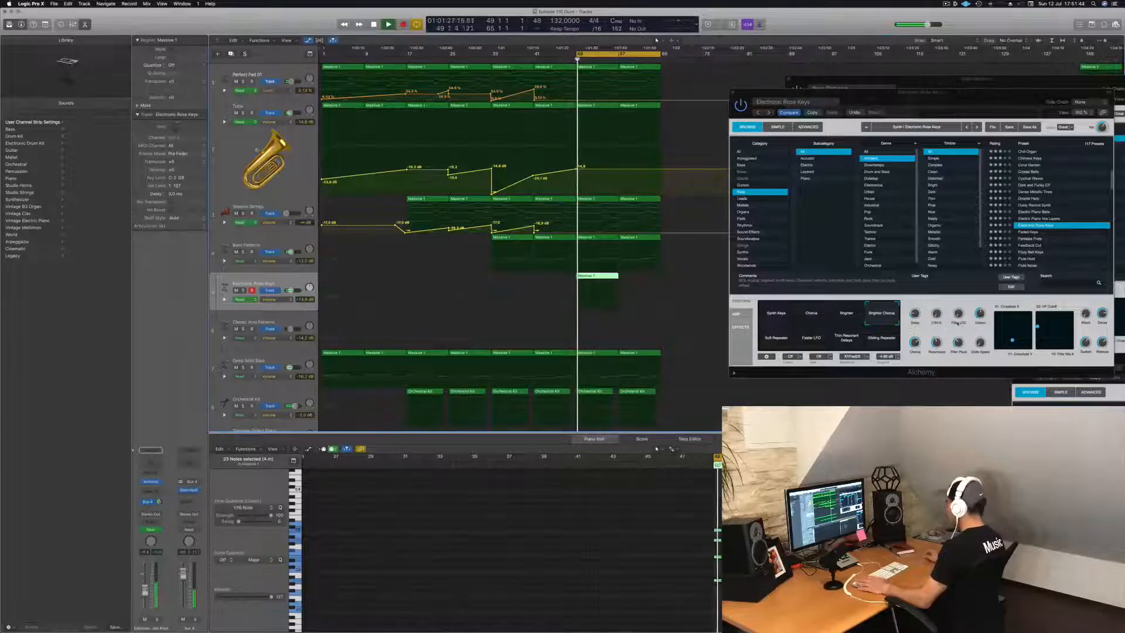
key("space")
left_click_drag(938, 315, 943, 287)
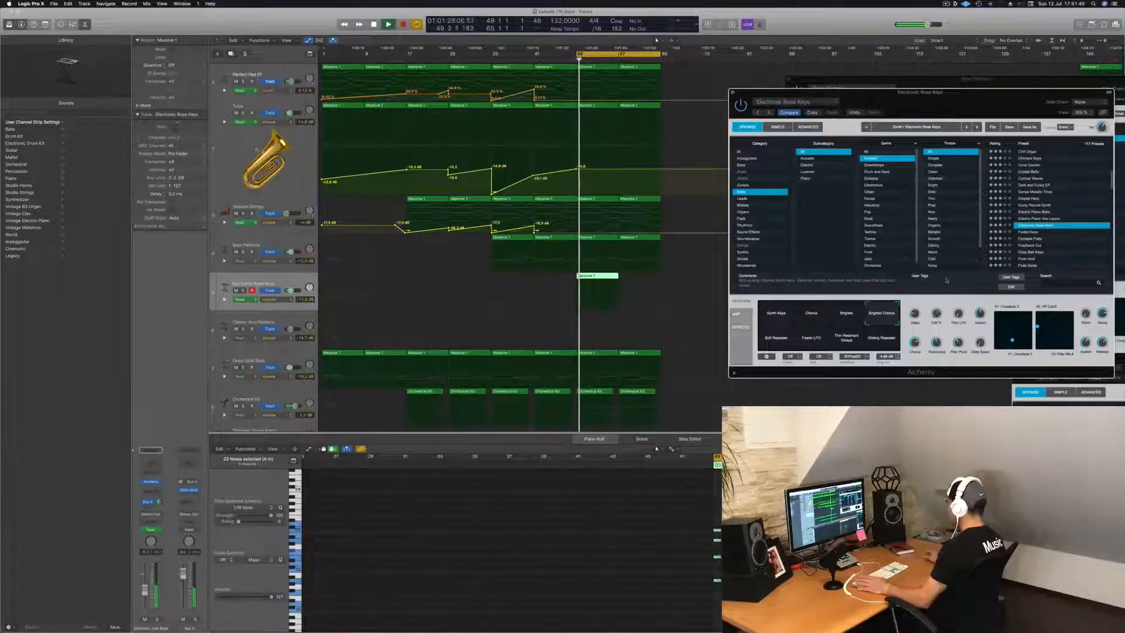
Step: Show the Alchemy Cutoff automation on the Electronic Rose Keys track and delete its automation curve
left_click(303, 286)
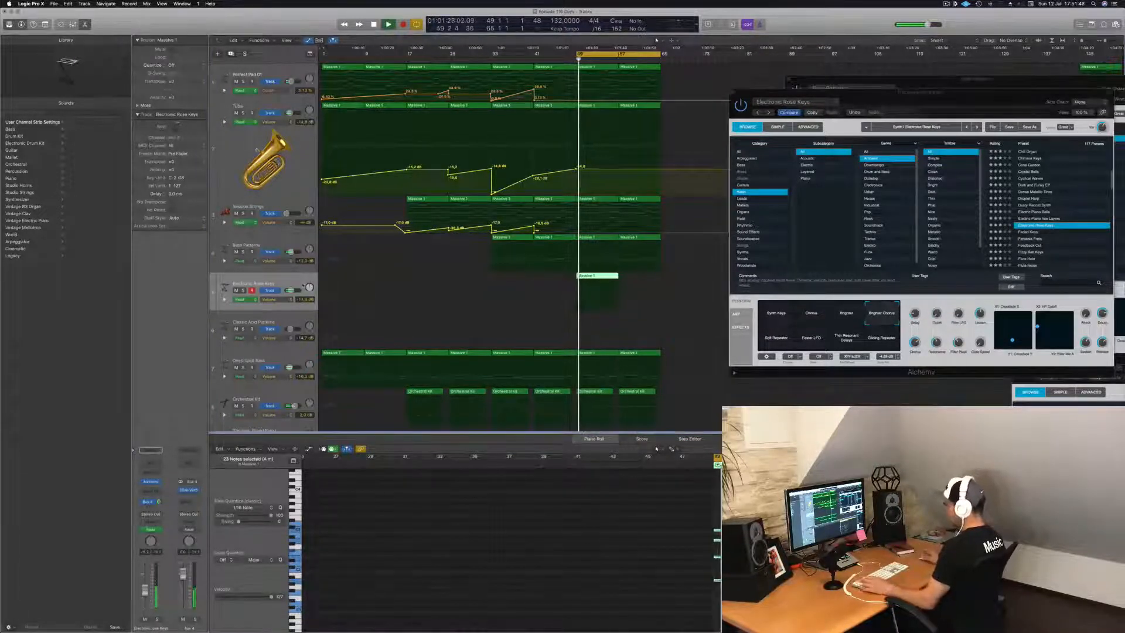
left_click(279, 301)
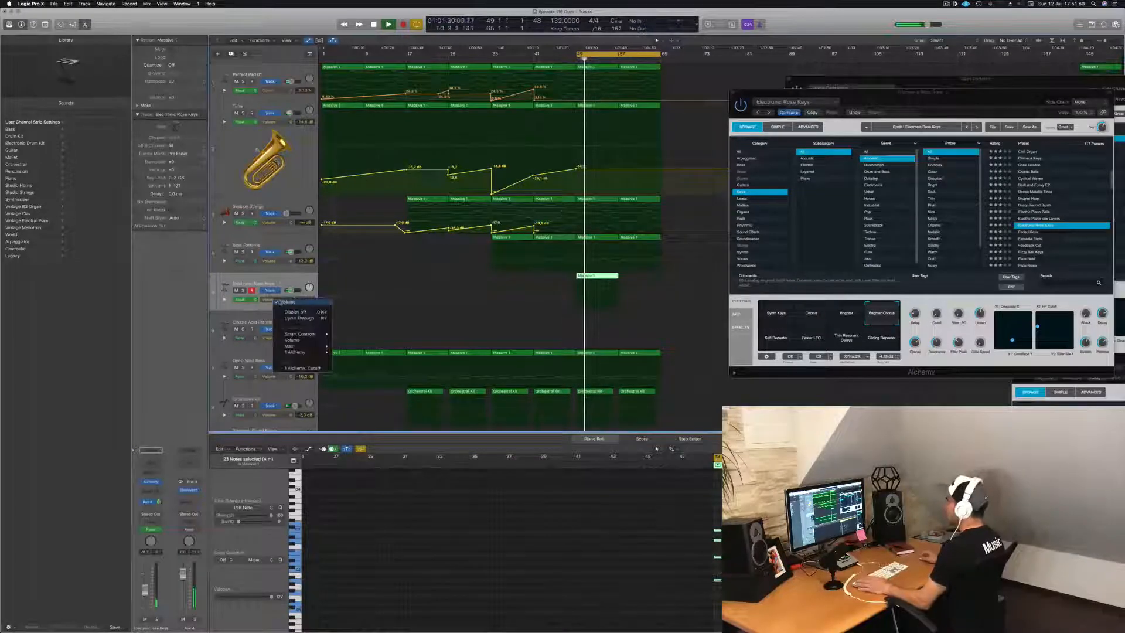
left_click(287, 369)
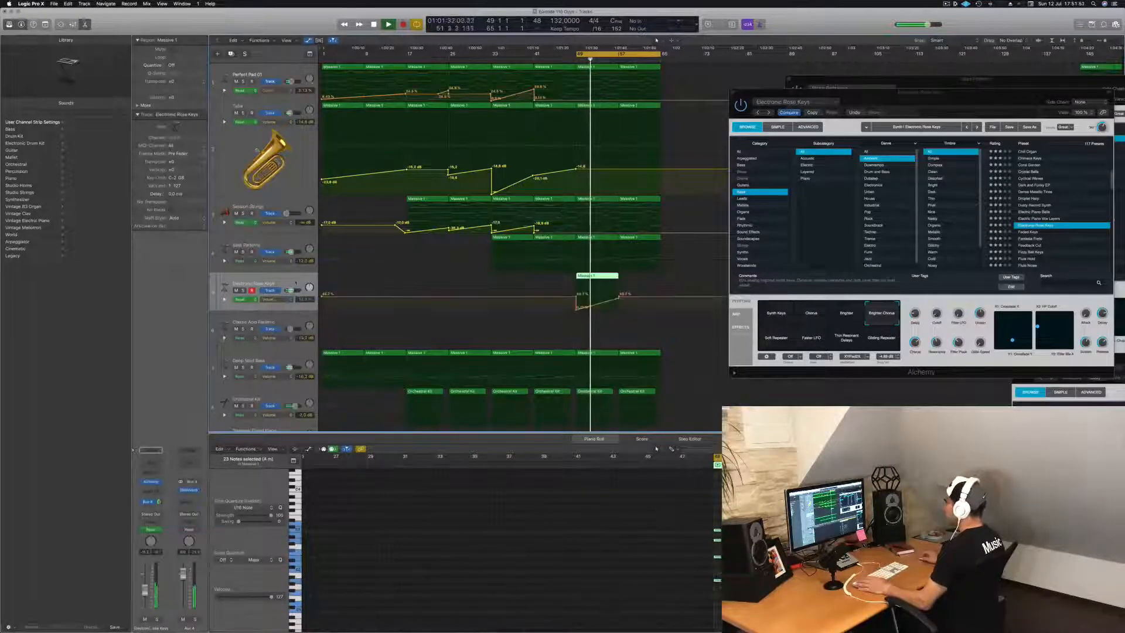
key("ctrl+super+BackSpace")
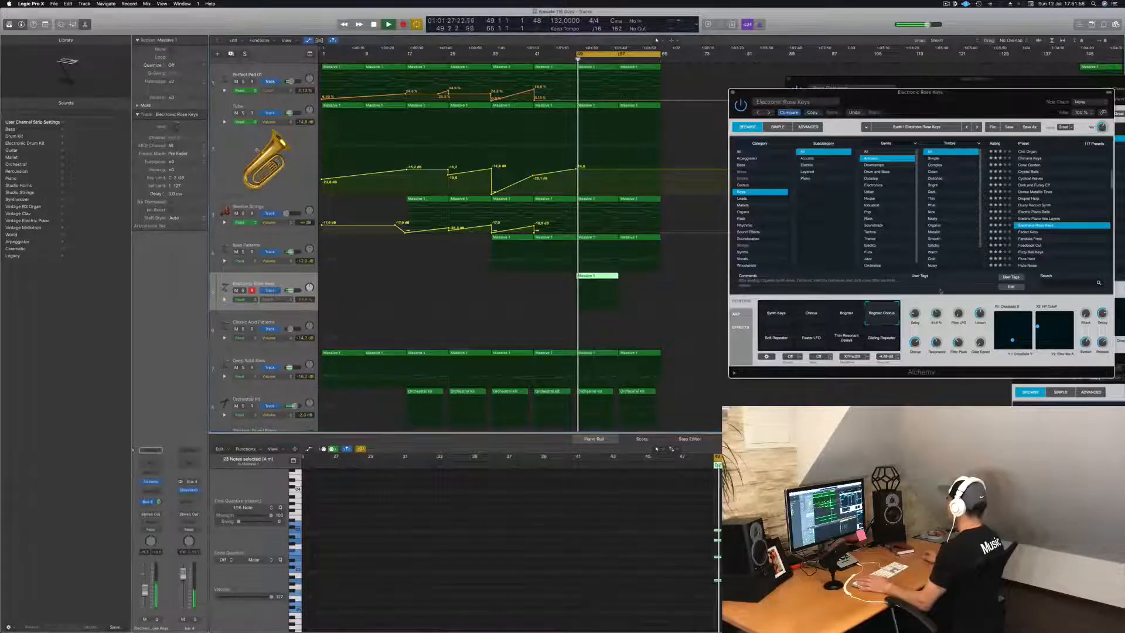
Step: Compare the Synth Keys, Chorus, Brighter and Brighter Chorus variations, settle on Brighter Chorus and close the instrument window
left_click(780, 315)
left_click(815, 315)
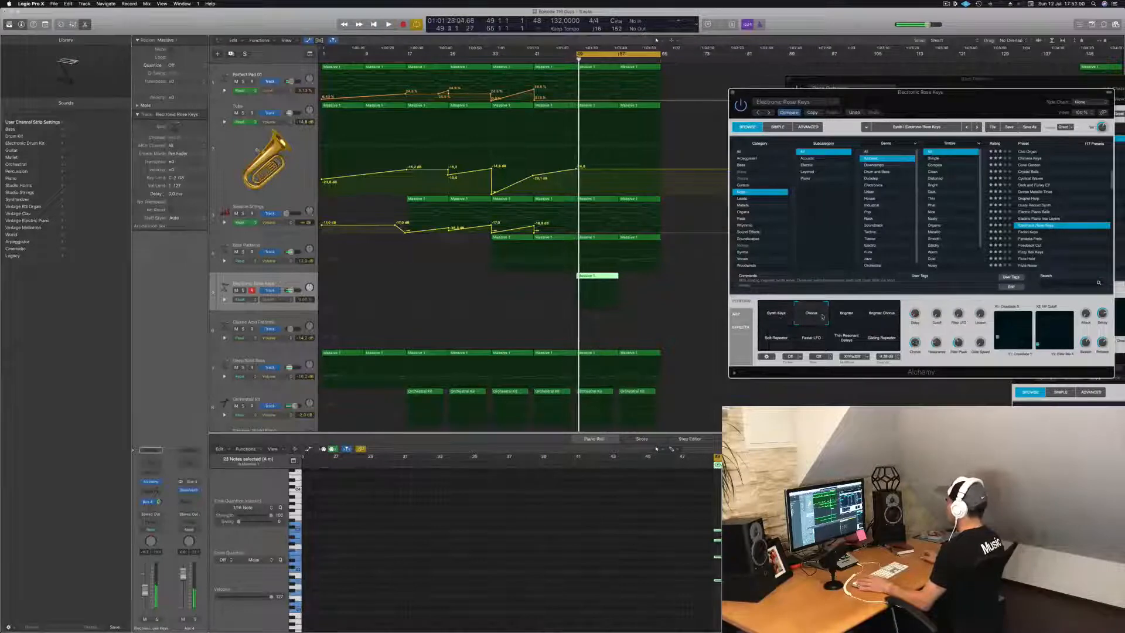
left_click(846, 315)
left_click(883, 315)
left_click_drag(987, 109, 962, 109)
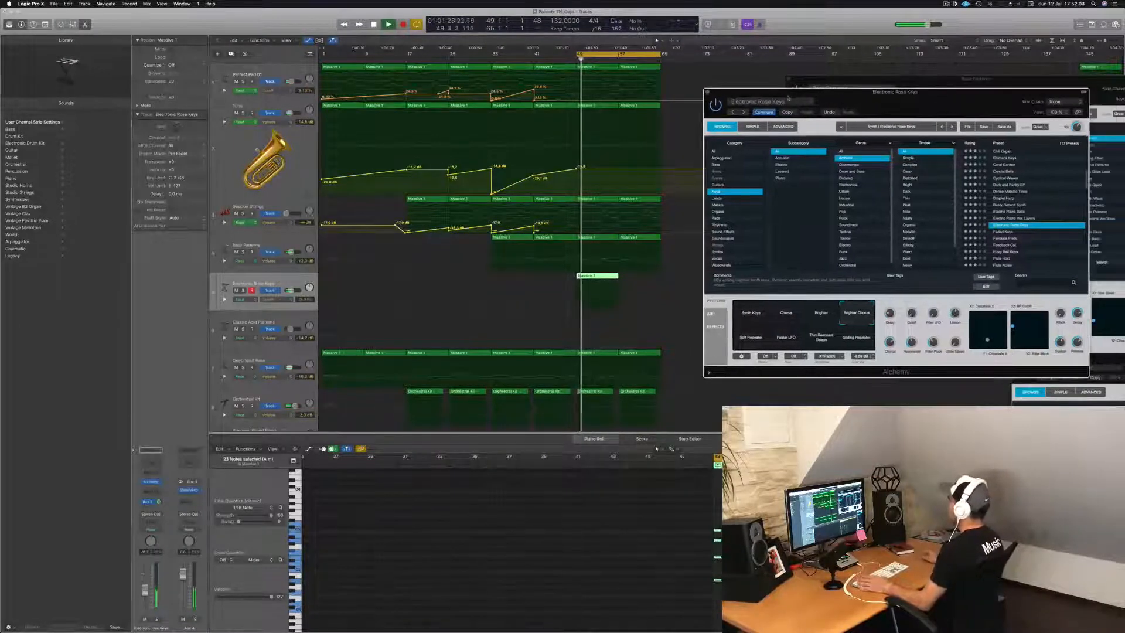
key("super+w")
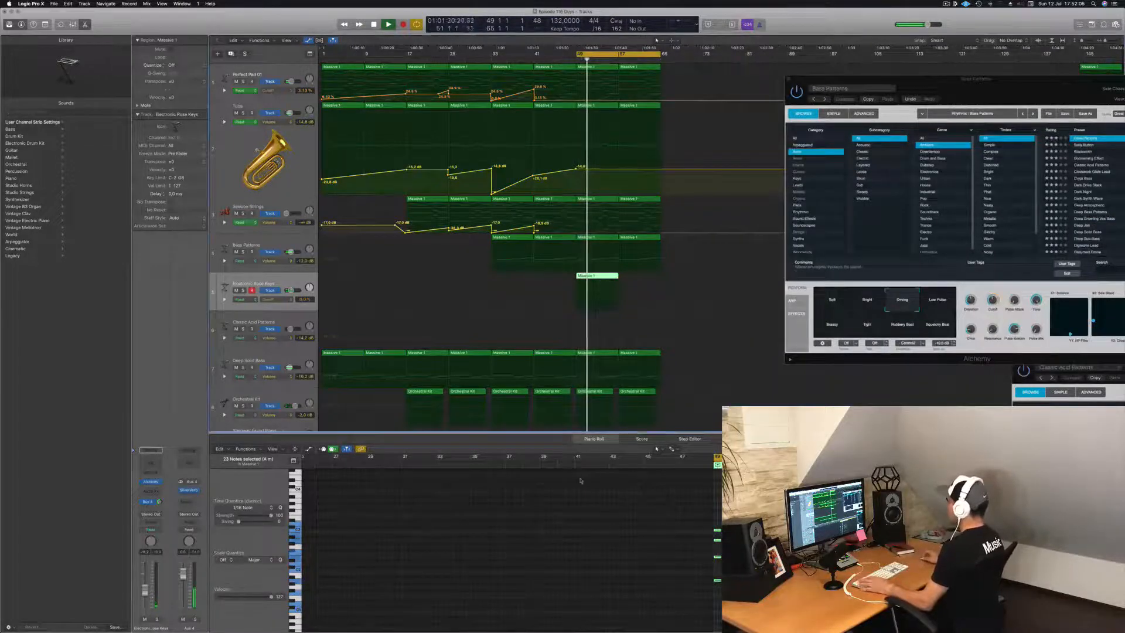
Step: Check the keys region's notes during playback and copy the region so the copy follows directly at bar 57
key("space")
key("space")
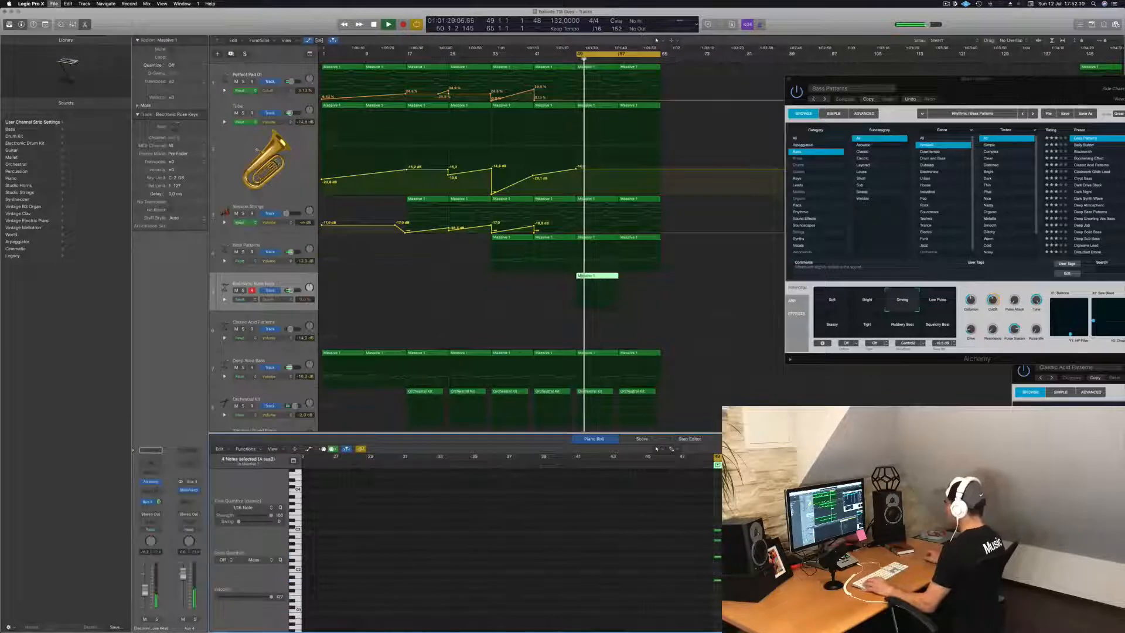
scroll(761, 539, "left", 3)
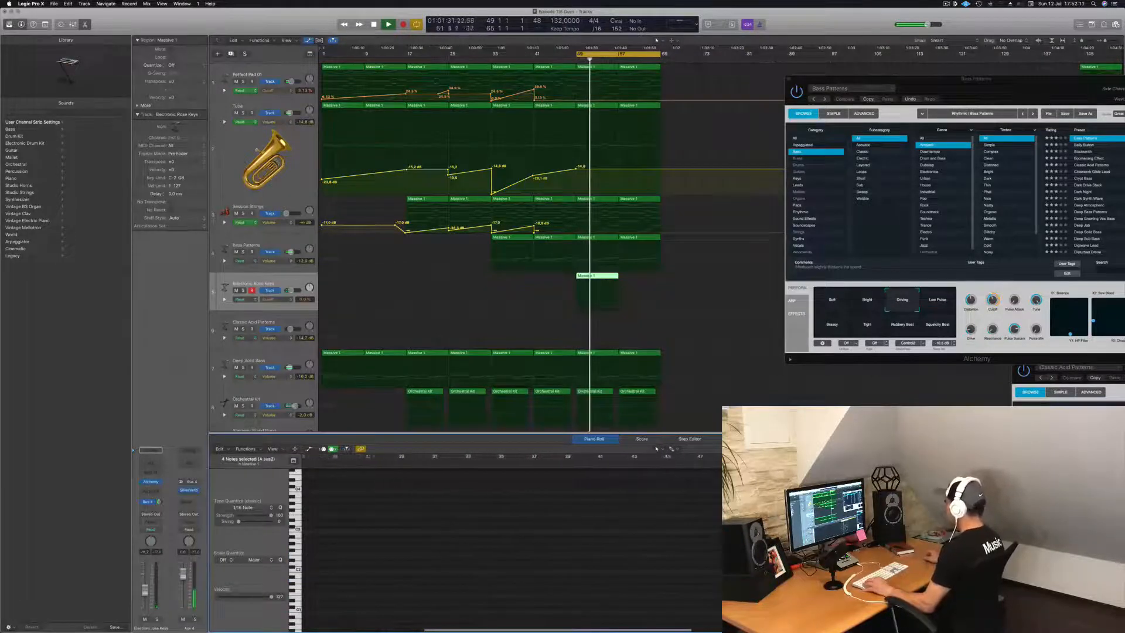
scroll(762, 539, "down", 3)
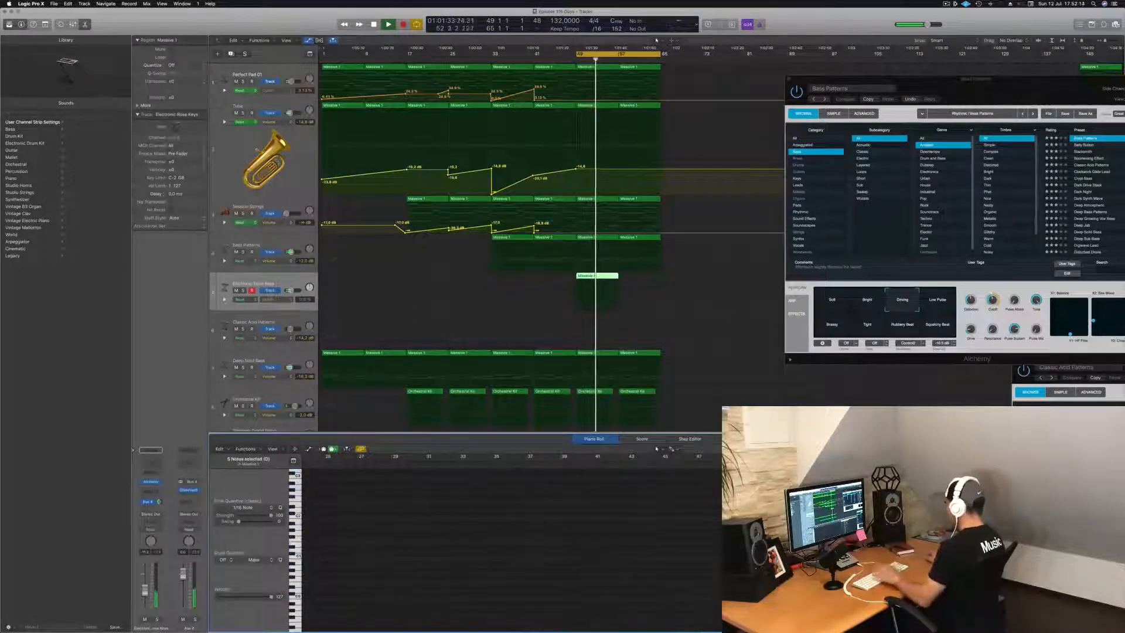
scroll(733, 539, "right", 3)
scroll(732, 539, "up", 4)
scroll(510, 550, "down", 3)
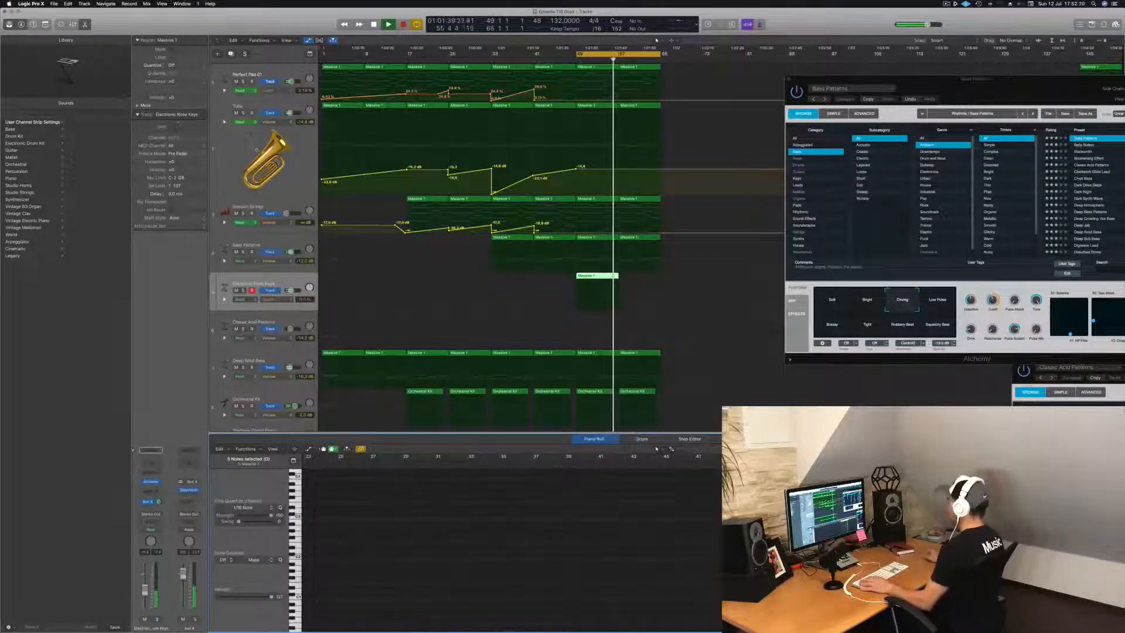
left_click_drag(595, 278, 630, 282)
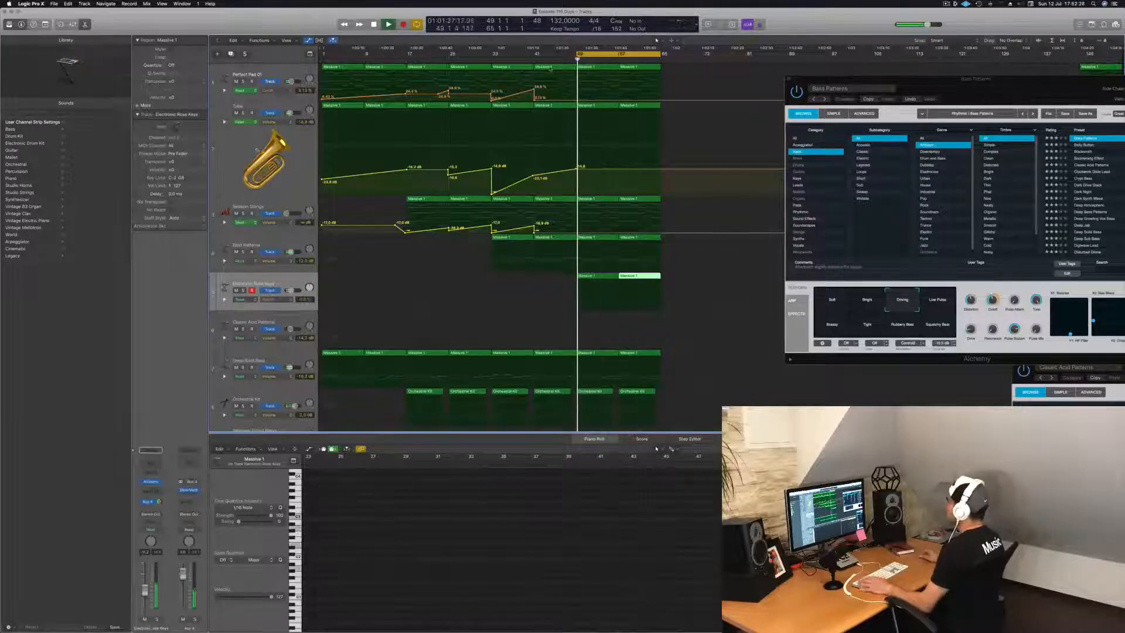
Step: Play from bar 33 and extend the start of the cycle range back to bar 33
left_click(487, 59)
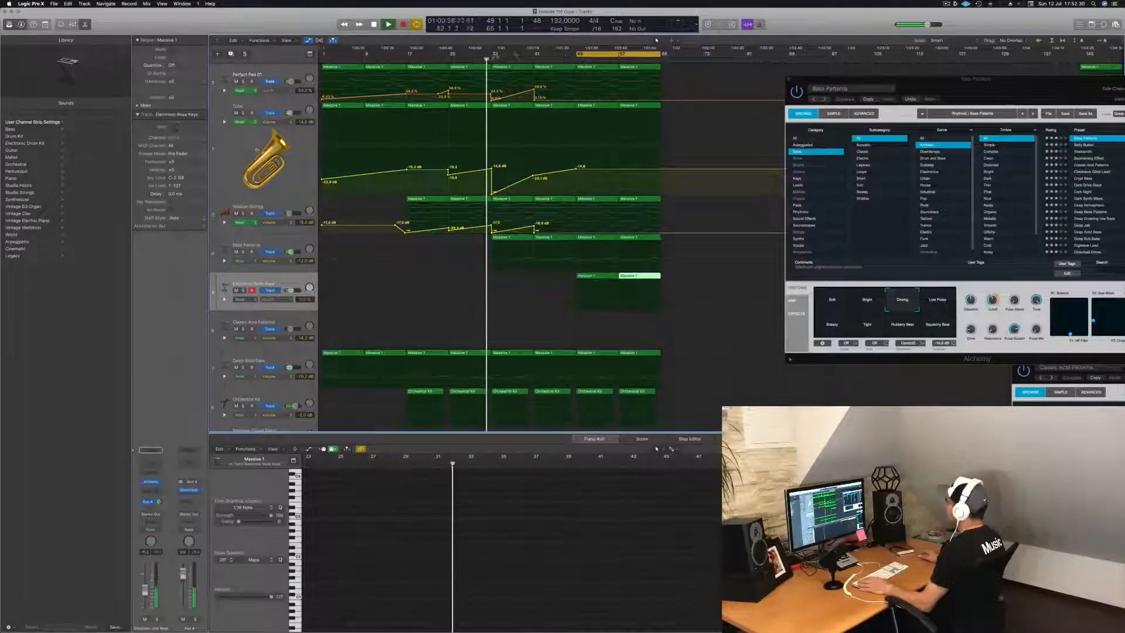
left_click_drag(576, 54, 493, 54)
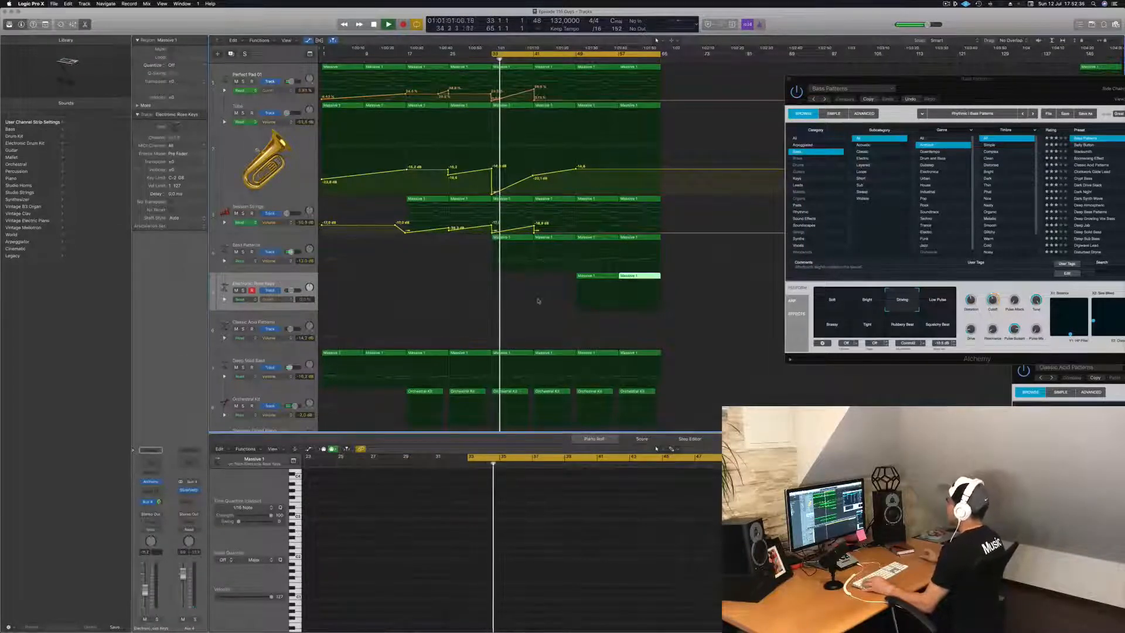
scroll(545, 292, "down", 1)
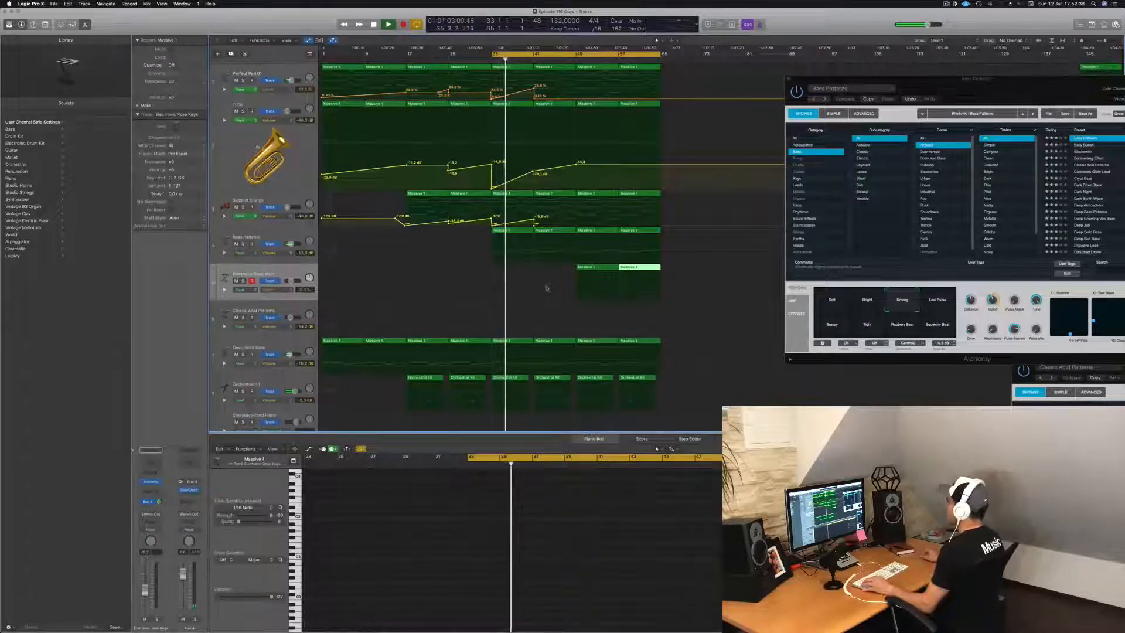
scroll(547, 283, "down", 1)
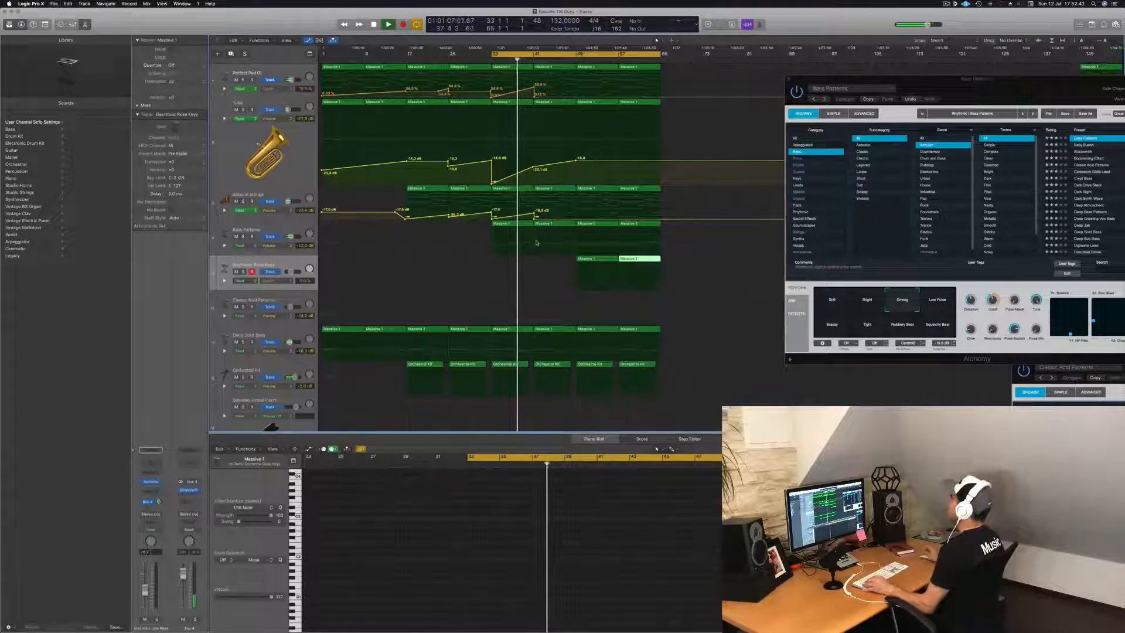
Step: Add a point at bar 49 on the Perfect Pad automation curve so it ramps up from bar 41
left_click(576, 101)
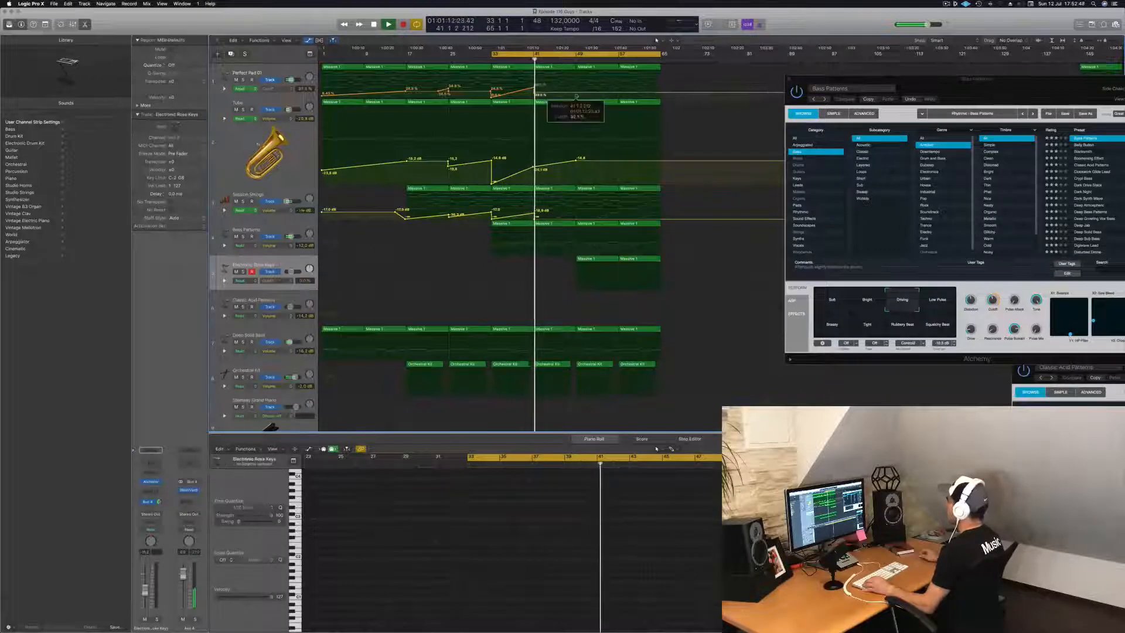
left_click(576, 102)
left_click(576, 98)
left_click_drag(576, 98, 576, 82)
Step: Add a steep drop at bar 49 to the Tuba volume and Perfect Pad automation curves, and save the project
left_click(577, 160)
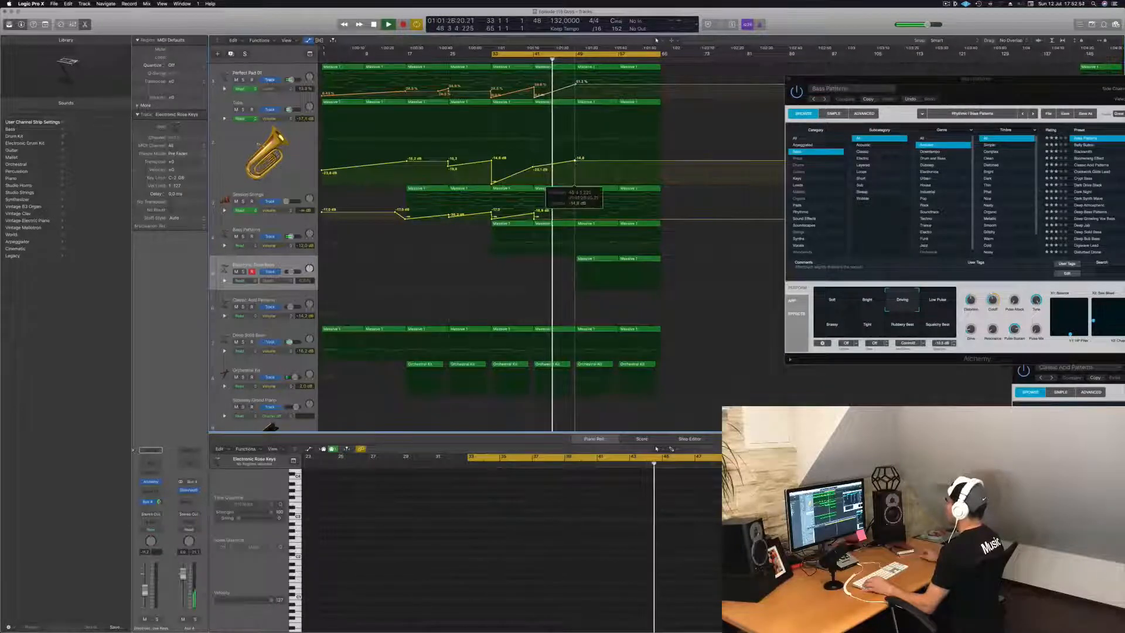
left_click_drag(577, 162, 578, 182)
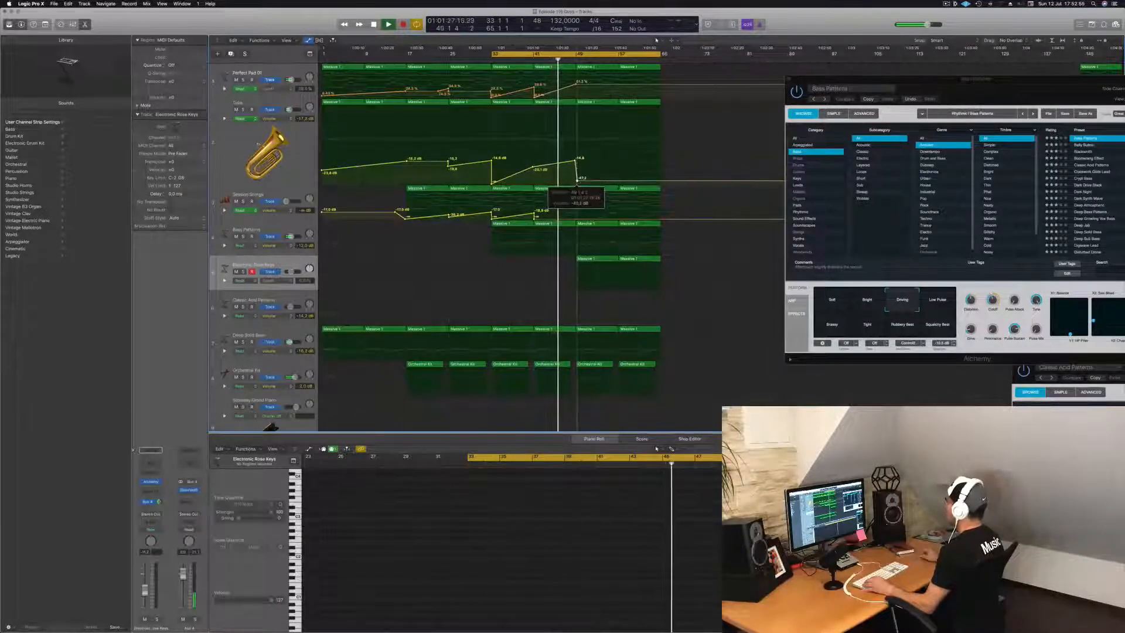
left_click_drag(577, 85, 576, 84)
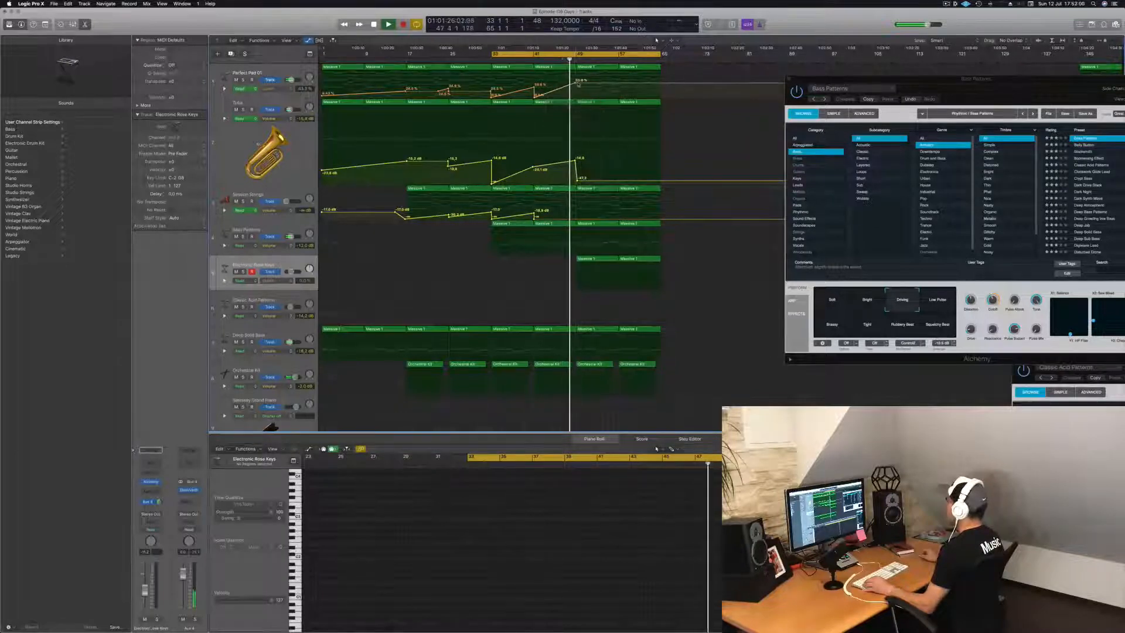
left_click_drag(577, 83, 577, 95)
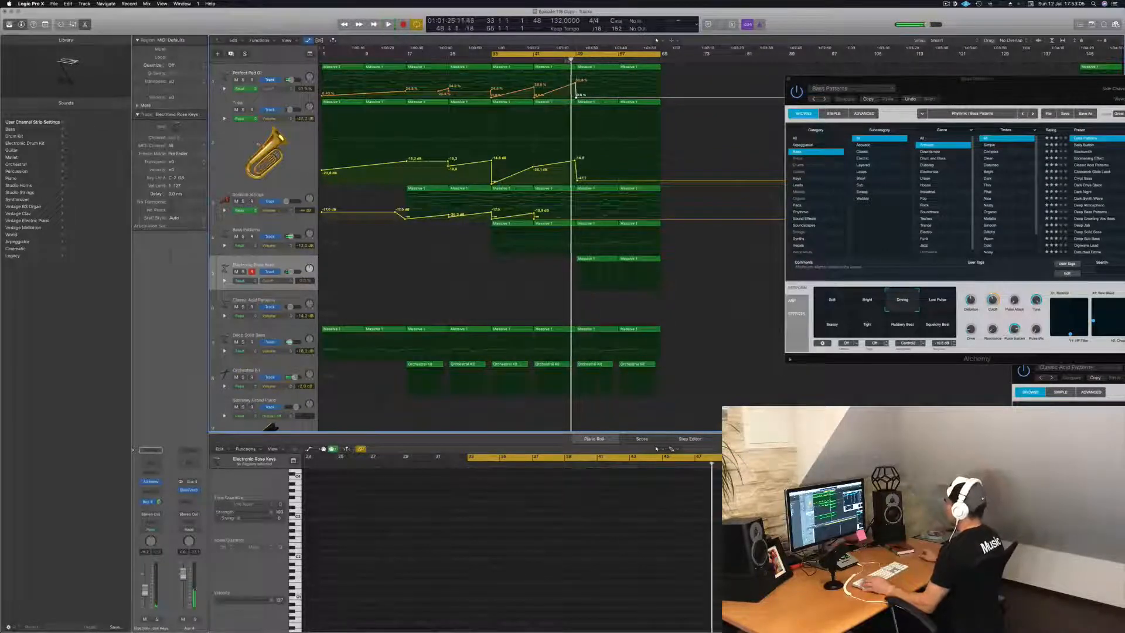
key("super+s")
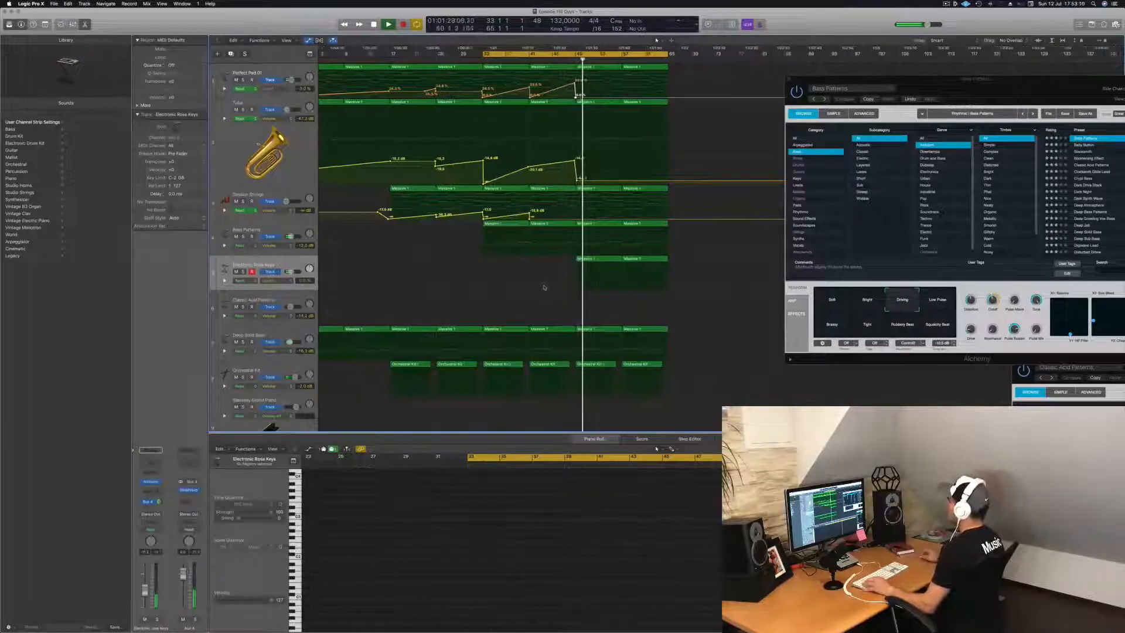
Step: Add volume automation points on the strings track at bars 49 and 57, with a ramp up to bar 65
left_click(577, 219)
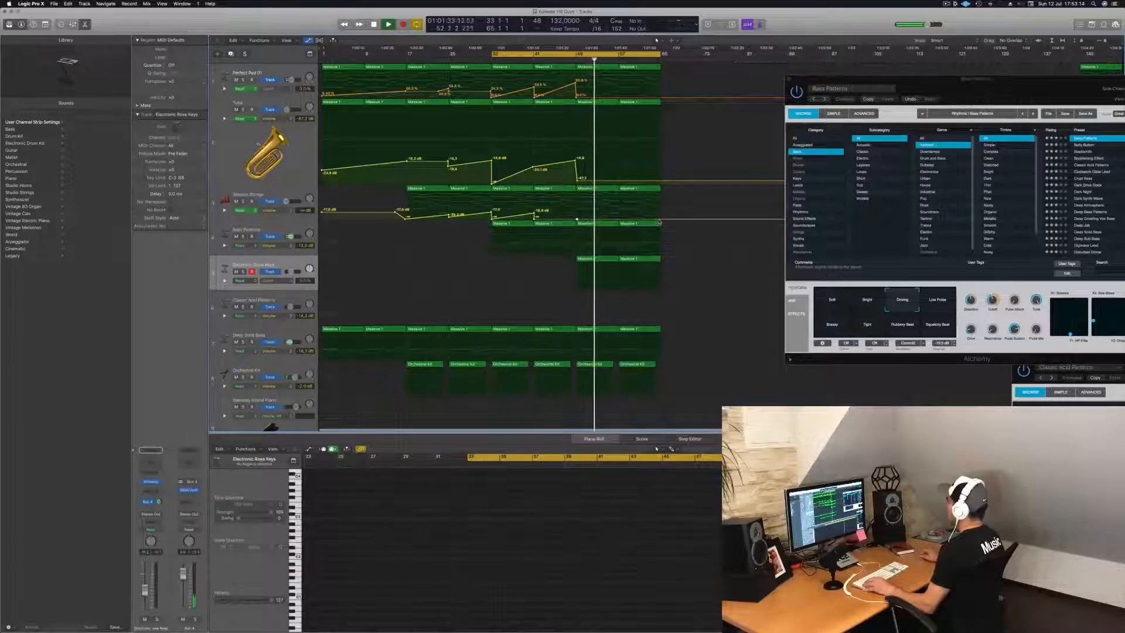
left_click(619, 217)
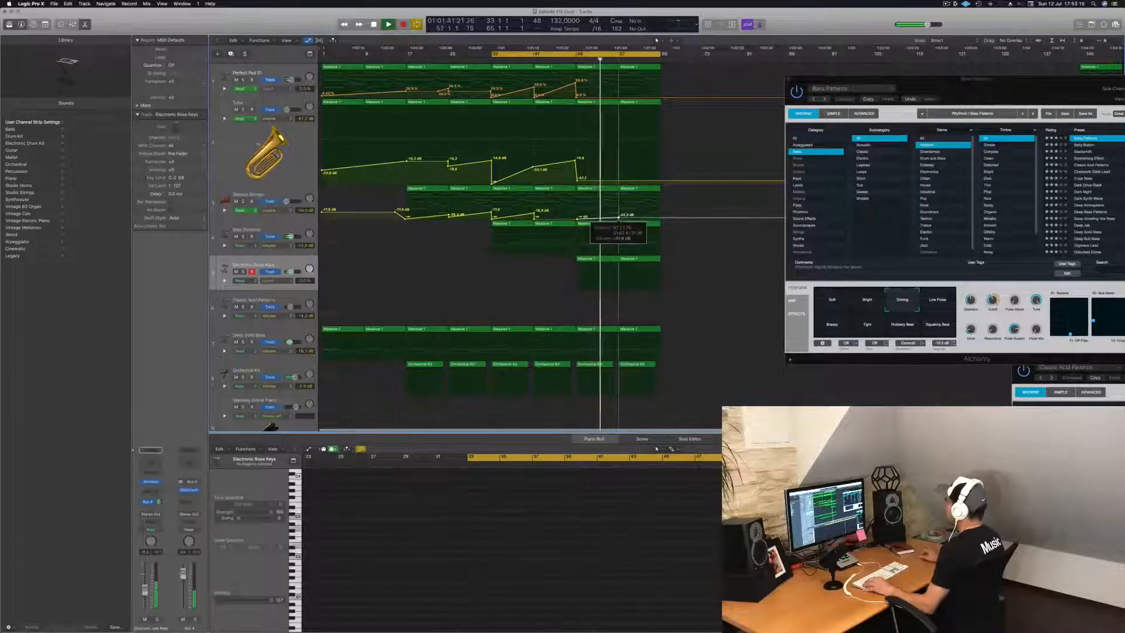
left_click_drag(619, 216, 661, 208)
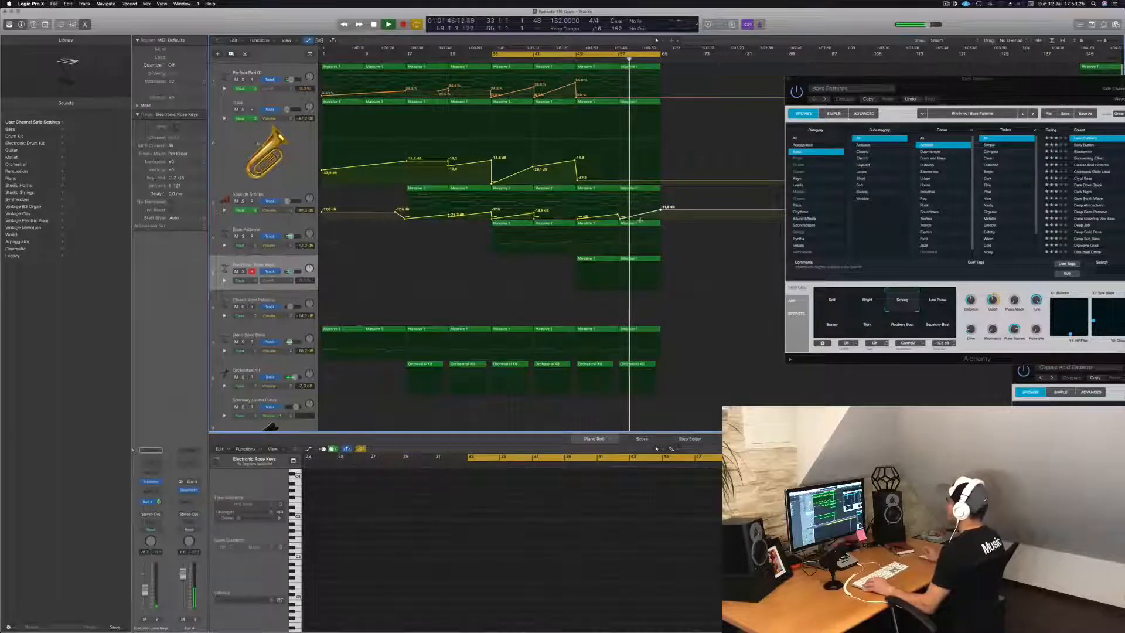
Step: Uncover the end of the timeline and delete the stray Perfect Pad region far beyond the arrangement
left_click_drag(974, 83, 874, 212)
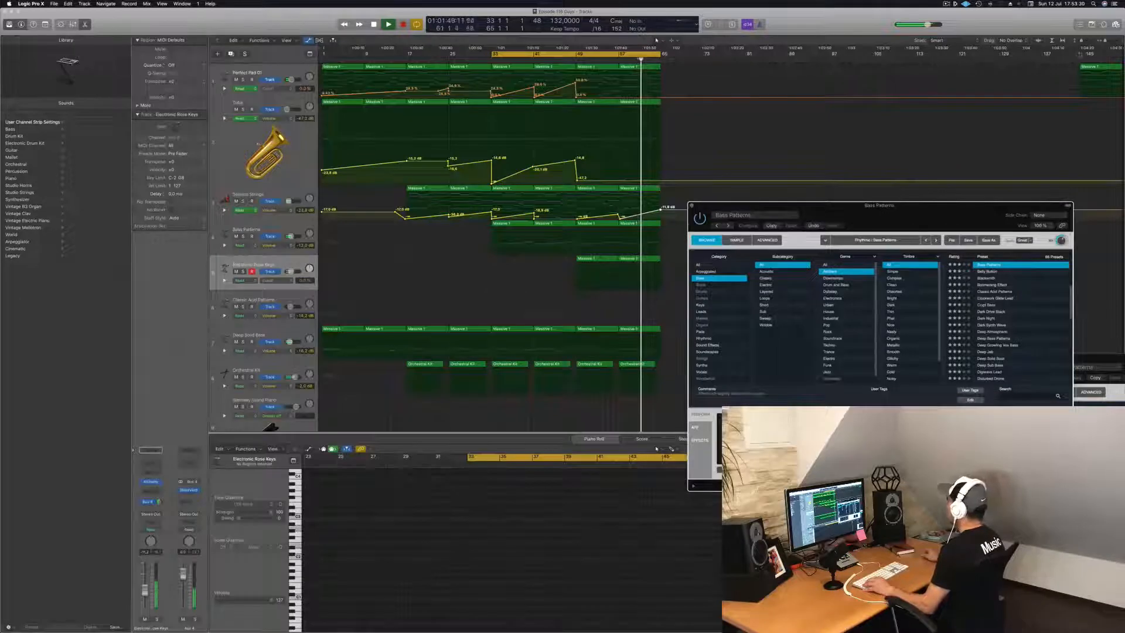
left_click_drag(1101, 67, 762, 73)
key("BackSpace")
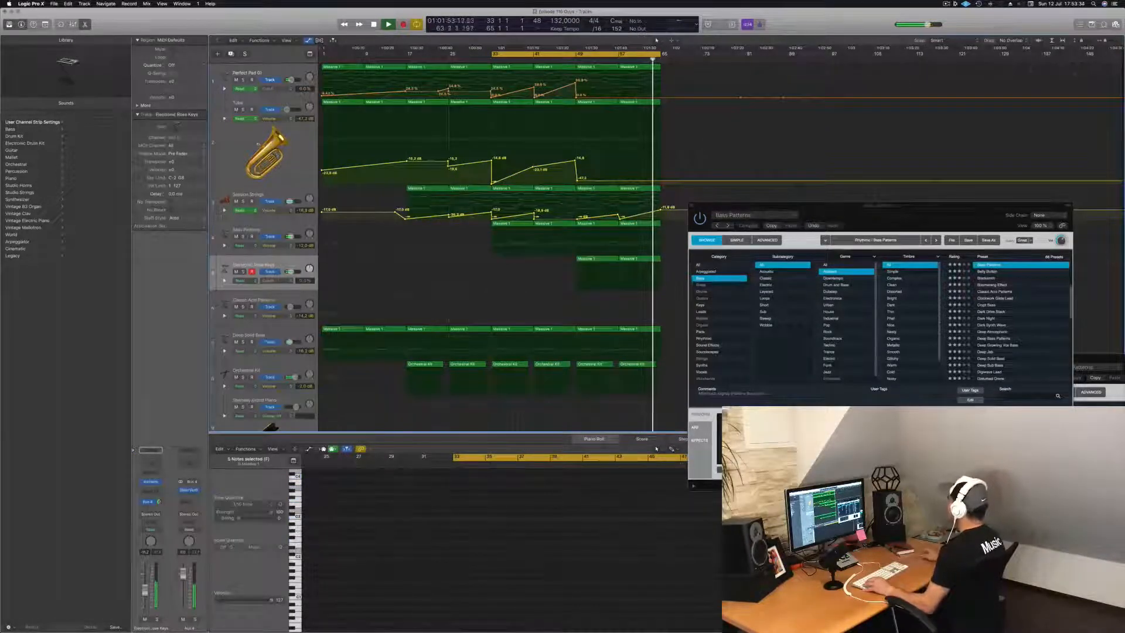
Step: Shorten the project end to bar 105 and close the Bass Patterns synth window
left_click_drag(804, 59, 624, 59)
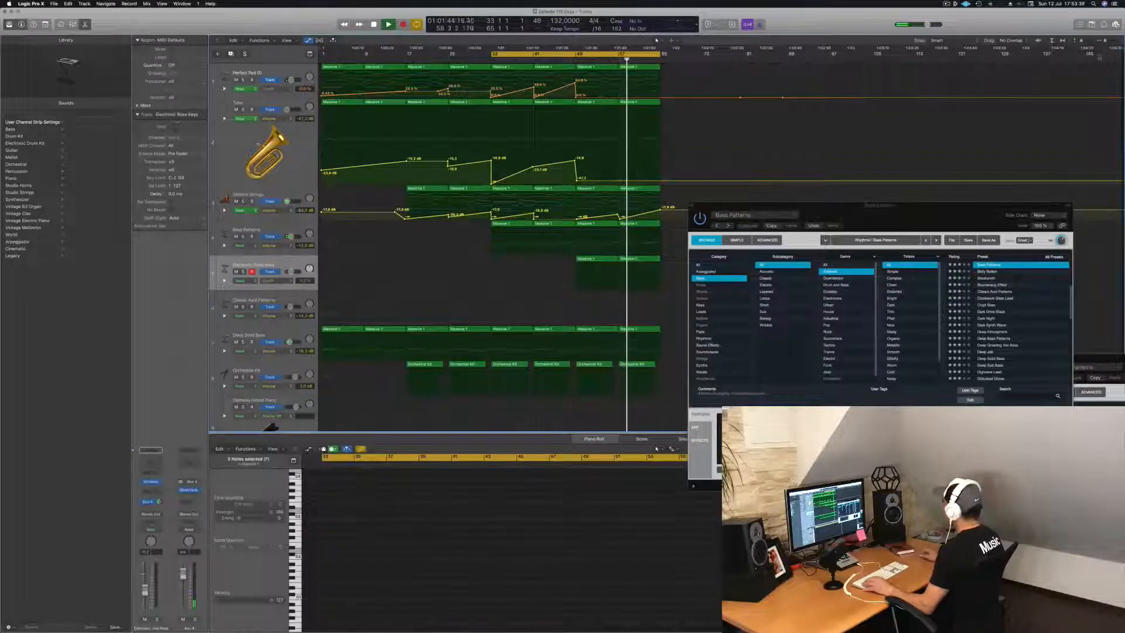
left_click_drag(1121, 50, 873, 71)
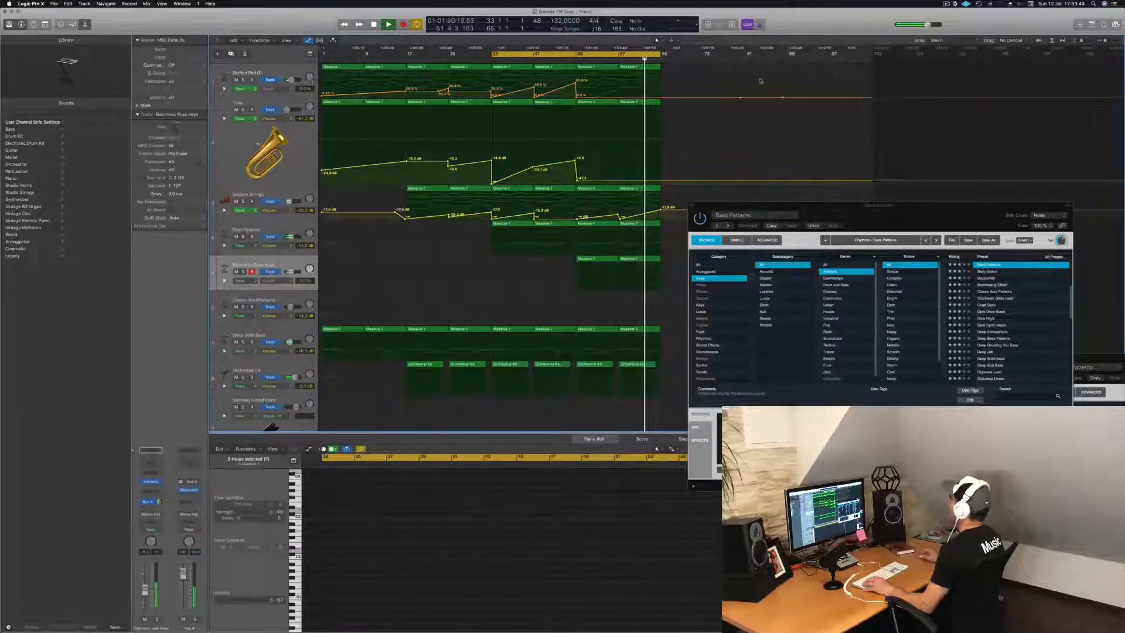
left_click_drag(808, 211, 753, 255)
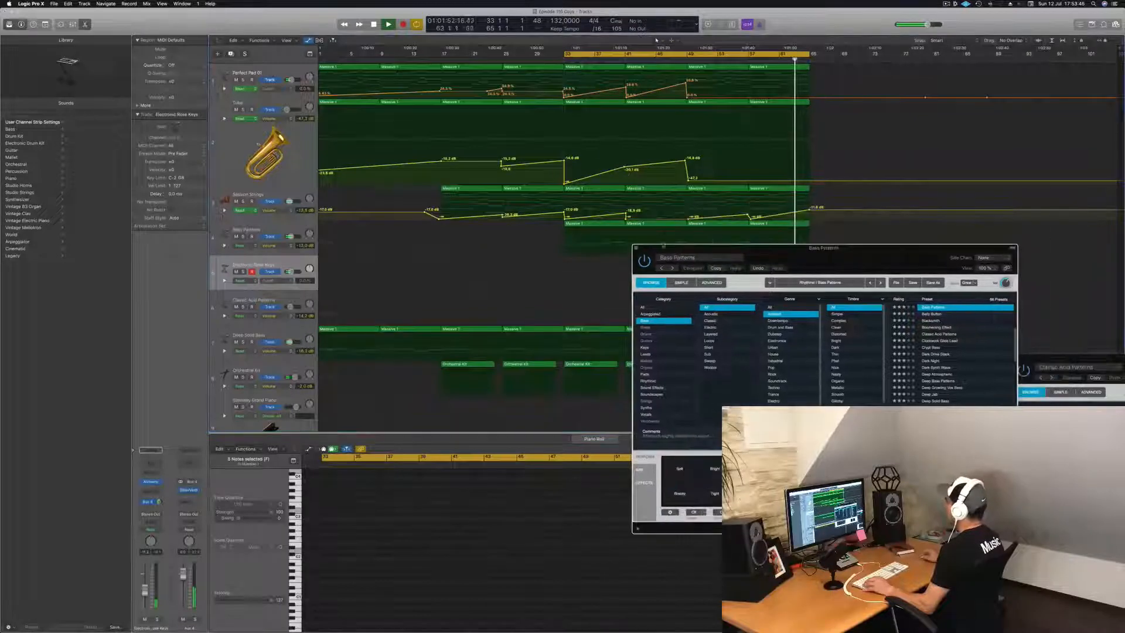
left_click(634, 250)
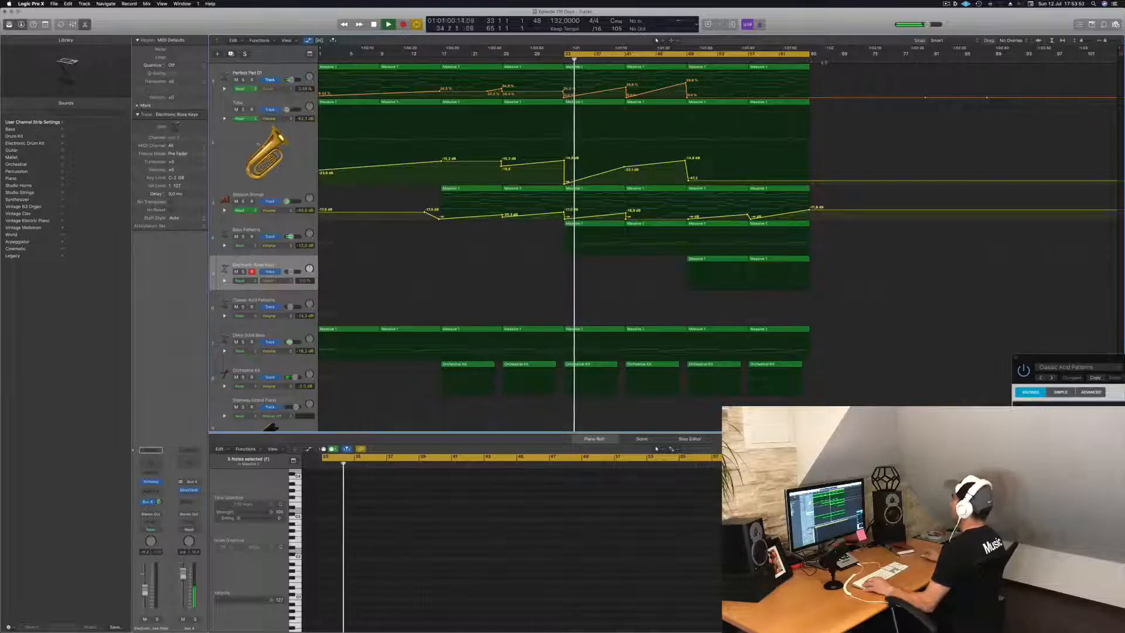
Step: Copy the regions of all tracks between bars 49 and 65 twice, filling the arrangement up to bar 97
left_click_drag(842, 69, 695, 393)
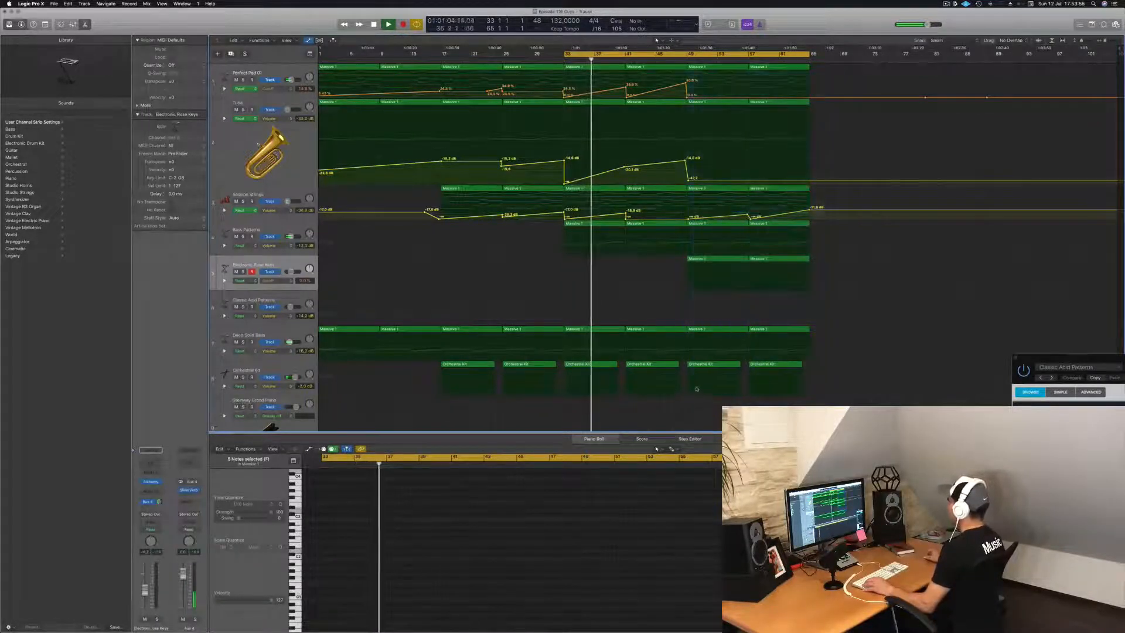
left_click_drag(843, 69, 692, 358)
left_click_drag(693, 296, 692, 416)
left_click_drag(703, 69, 959, 73)
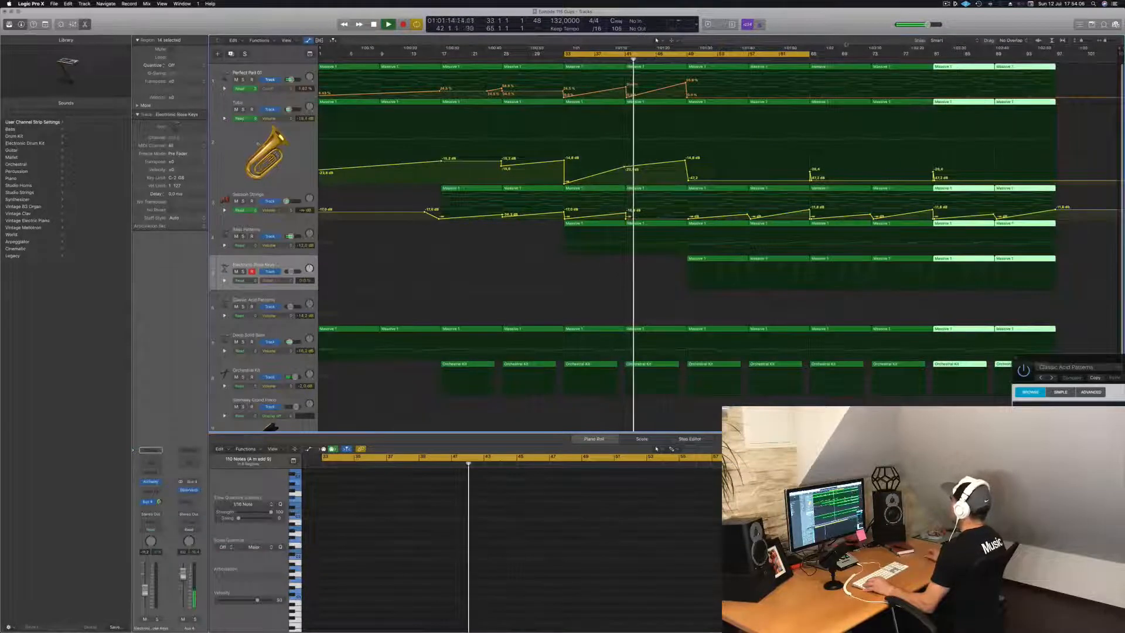
Step: Extend the end of the cycle range to bar 97 and stop playback
left_click_drag(811, 53, 1055, 55)
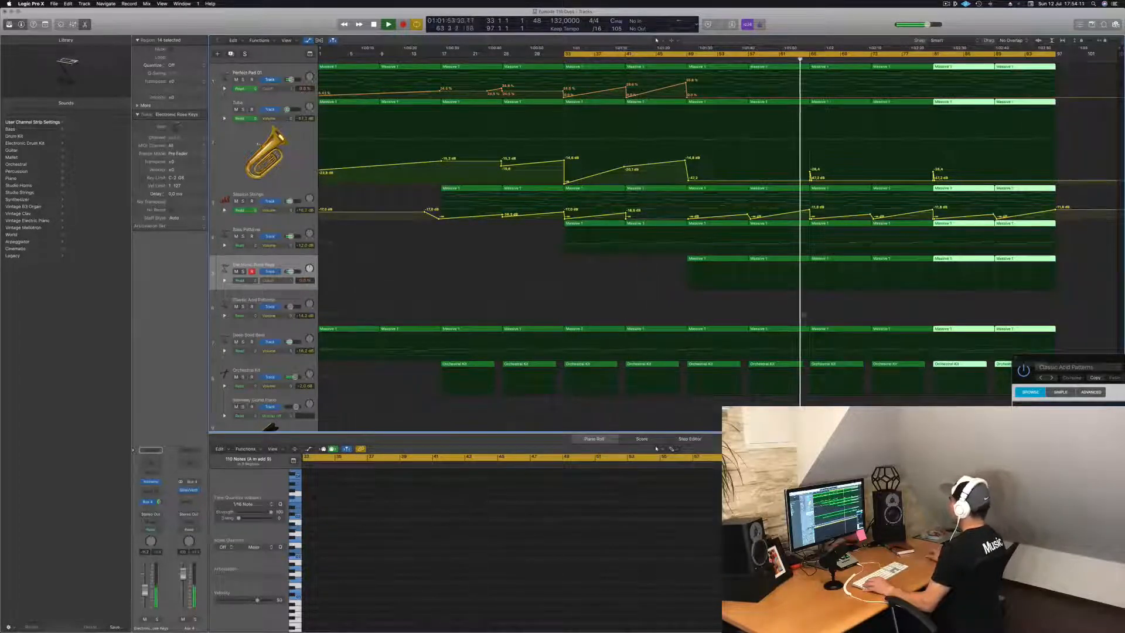
scroll(804, 315, "down", 3)
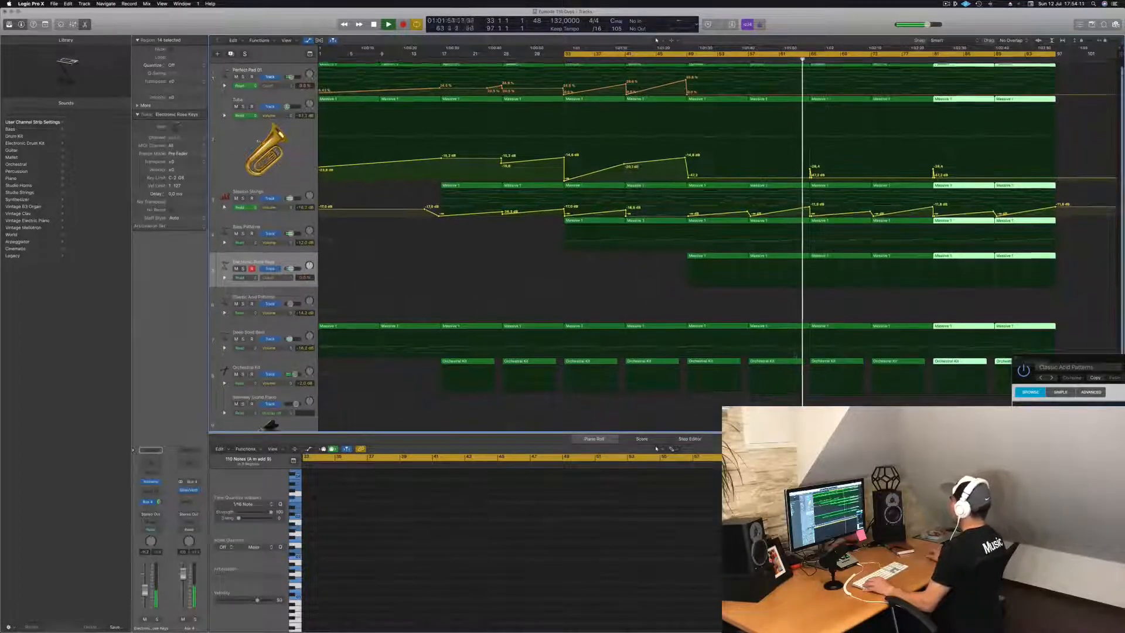
key("space")
Step: Replace the Steinway Grand Piano track's instrument with Drum Machine Designer using the Big Room kit, and close its plug-in window
scroll(657, 40, "down", 2)
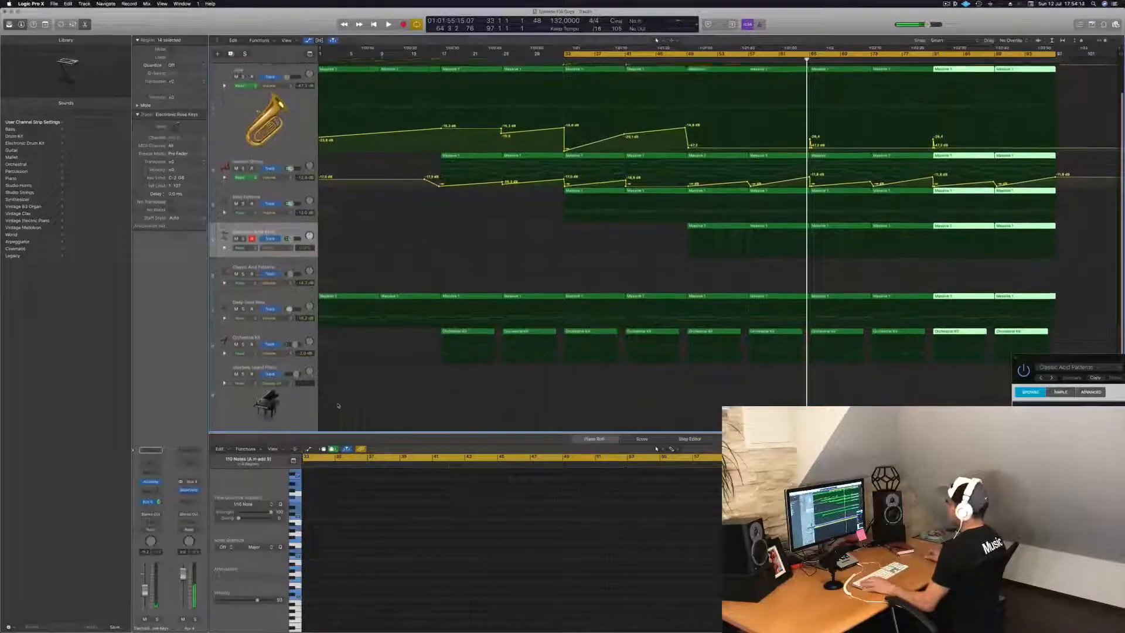
left_click(280, 410)
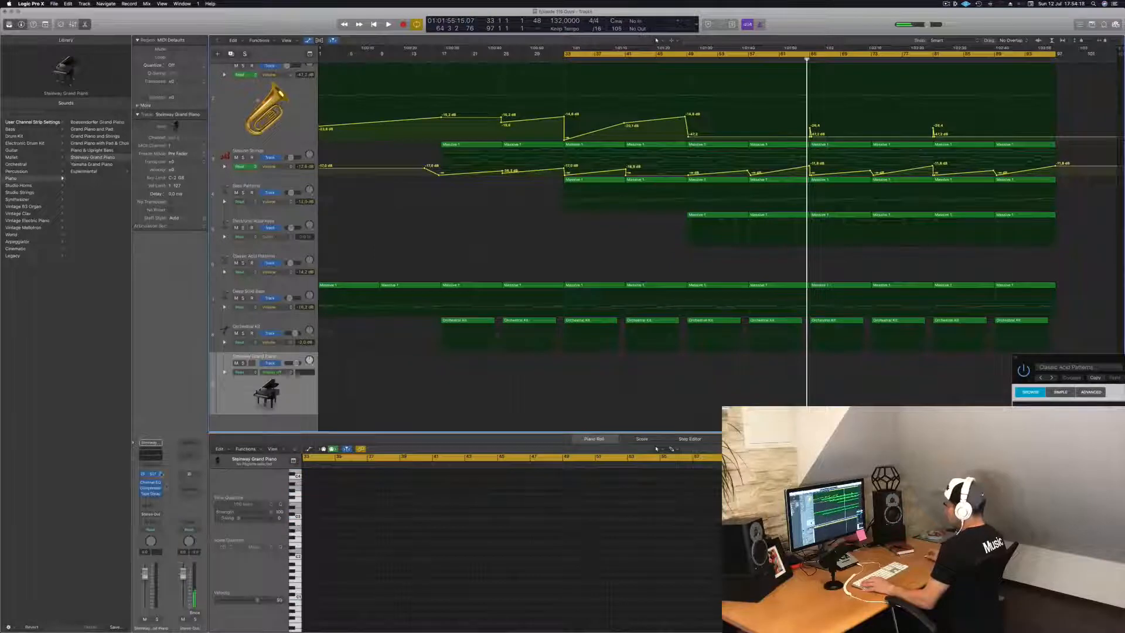
left_click(161, 475)
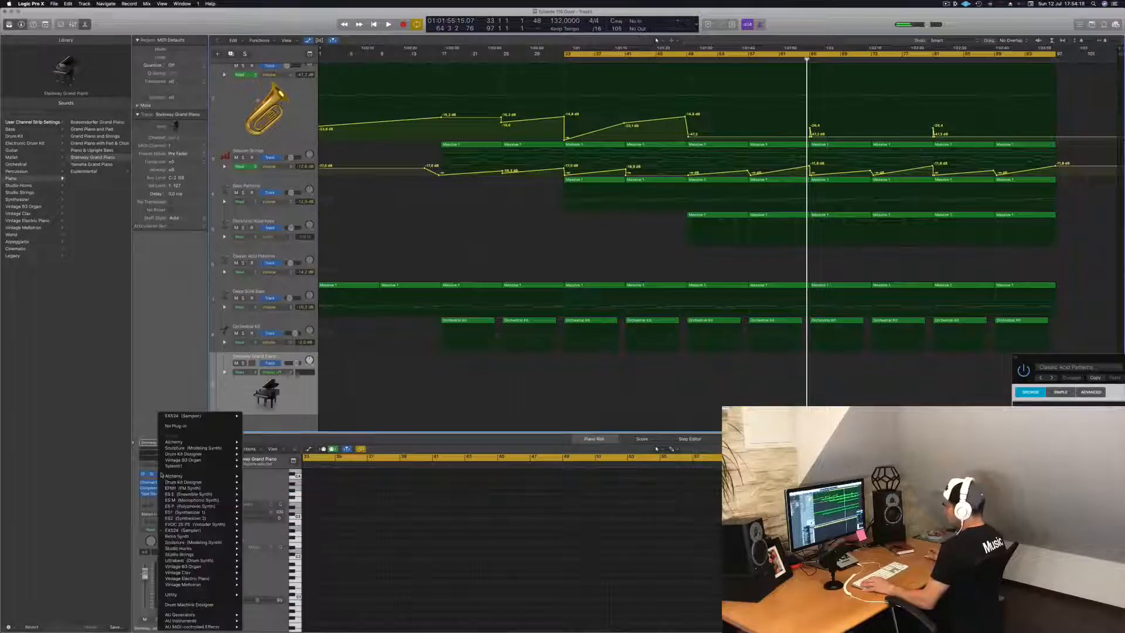
left_click(194, 605)
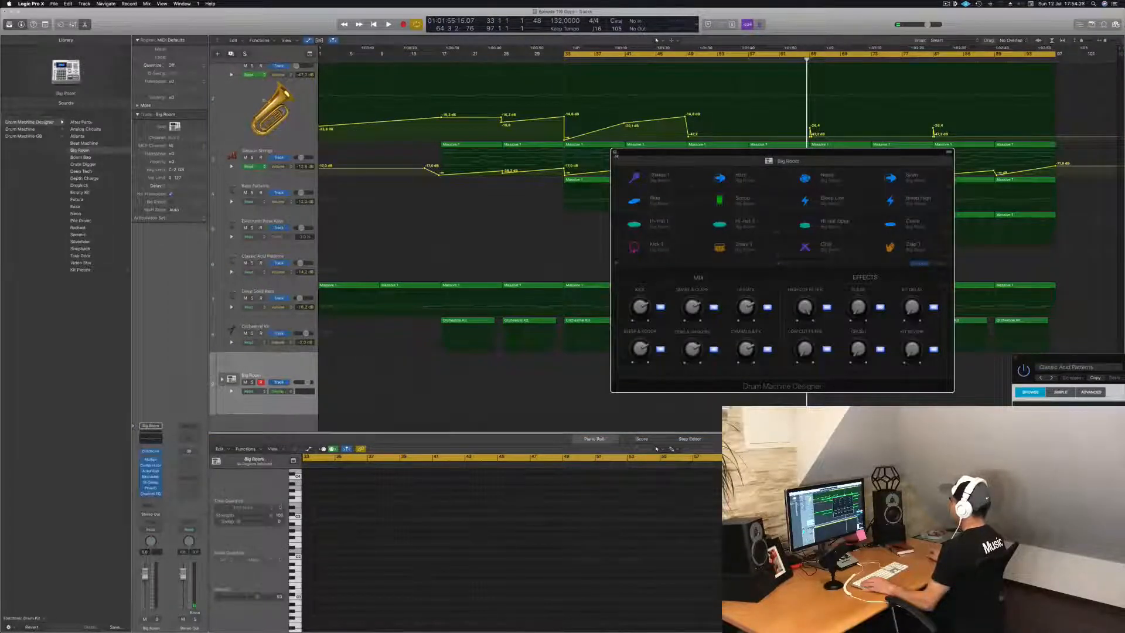
left_click(615, 153)
Step: Record four kick hits on the Big Room track from bar 33 with Musical Typing, and stop the recording
key("super+k")
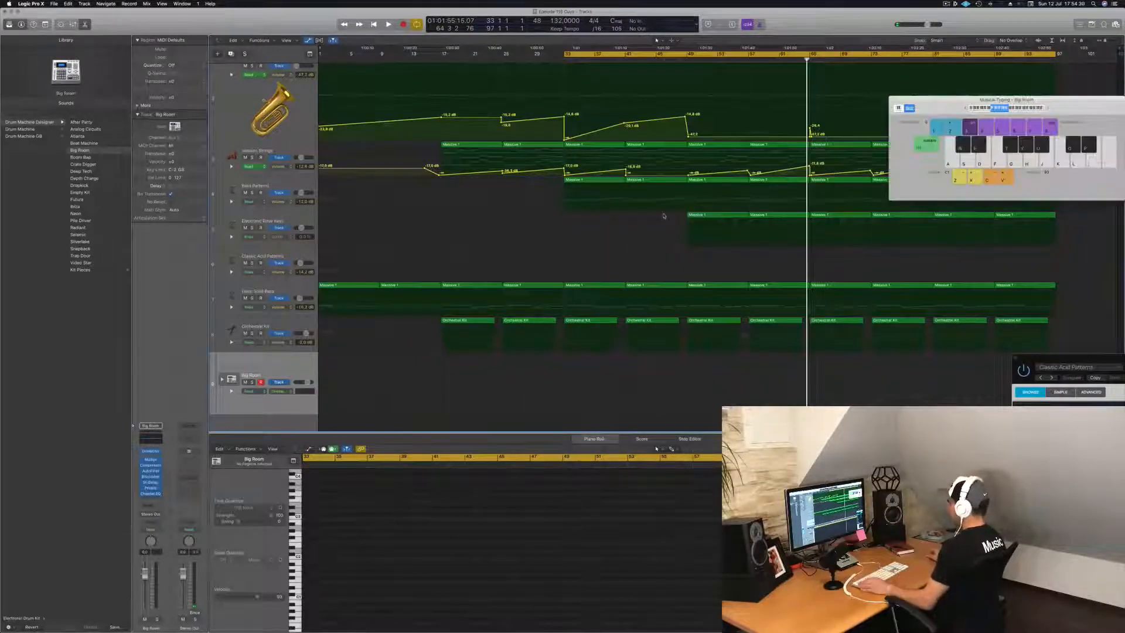
left_click_drag(926, 107, 891, 274)
key("r")
key("a")
key("a")
key("a")
key("a")
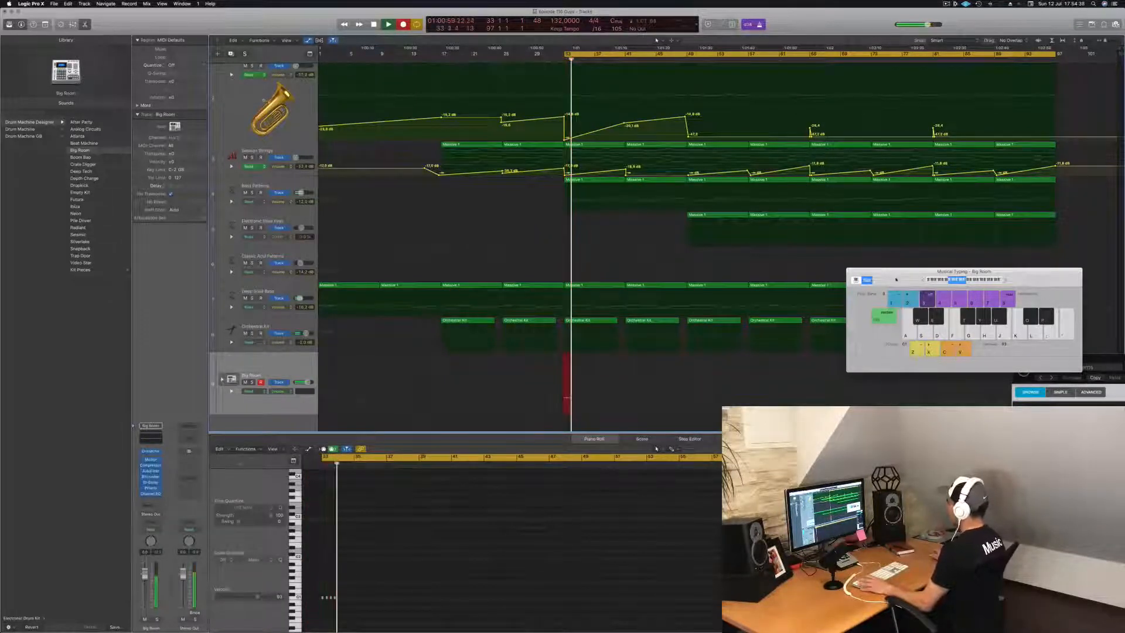
key("space")
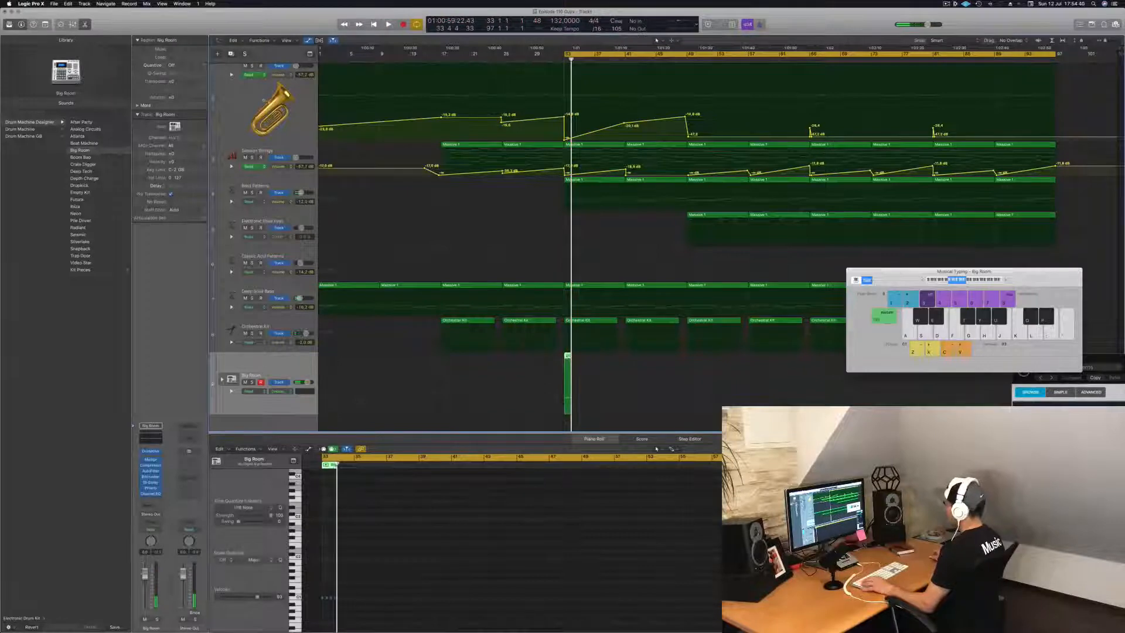
Step: Select the four recorded kick notes and move the Big Room region to bar 65
scroll(350, 600, "left", 8)
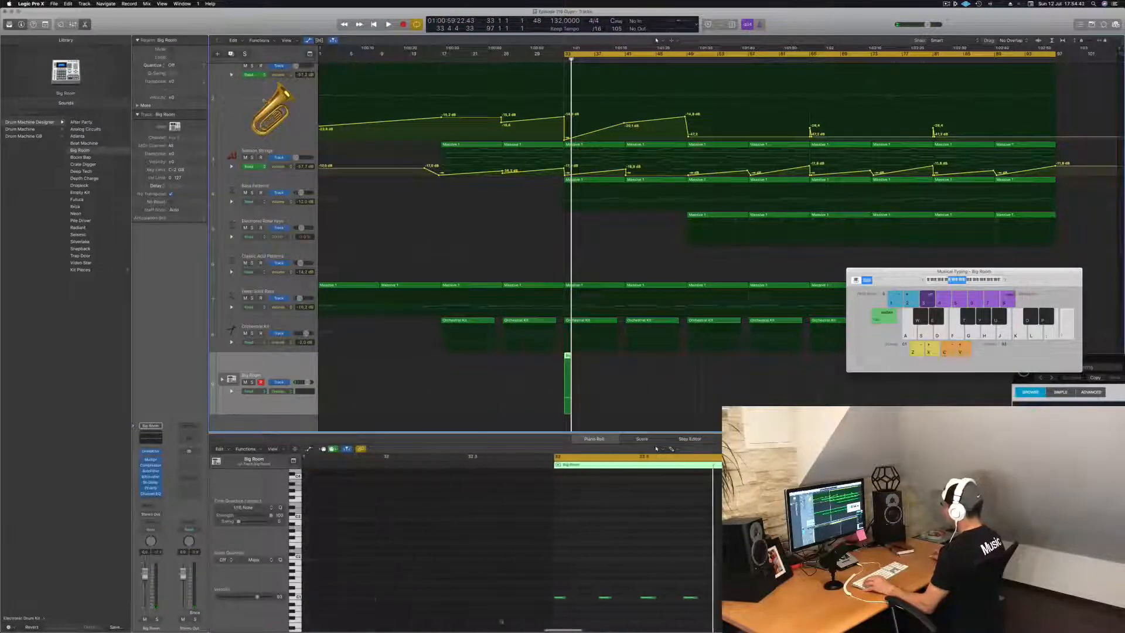
left_click(636, 615)
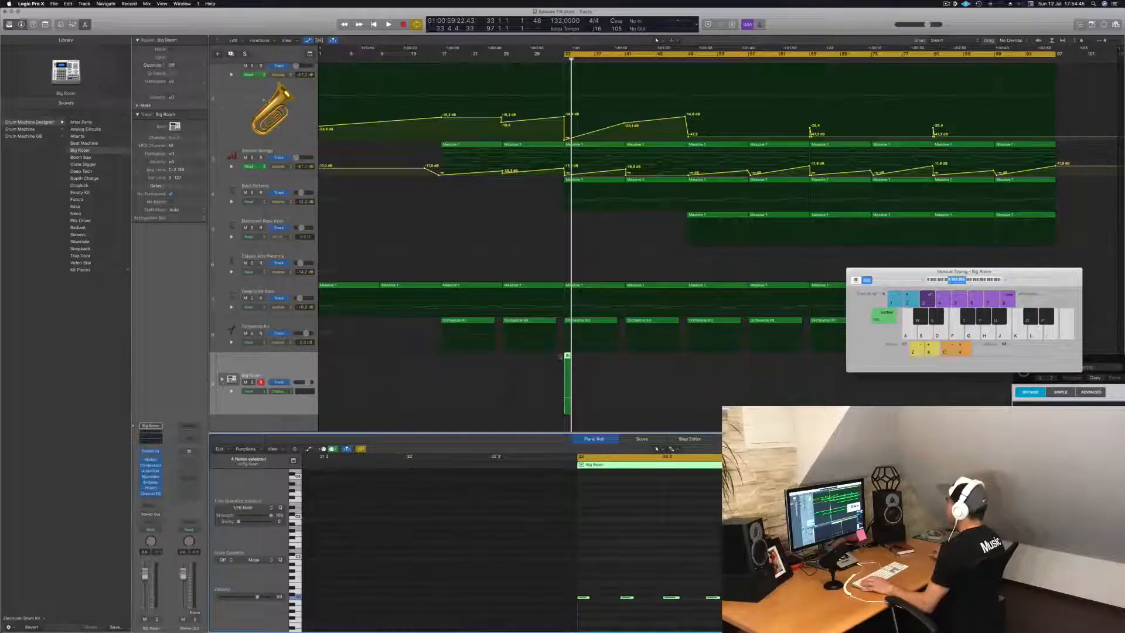
left_click_drag(568, 357, 821, 351)
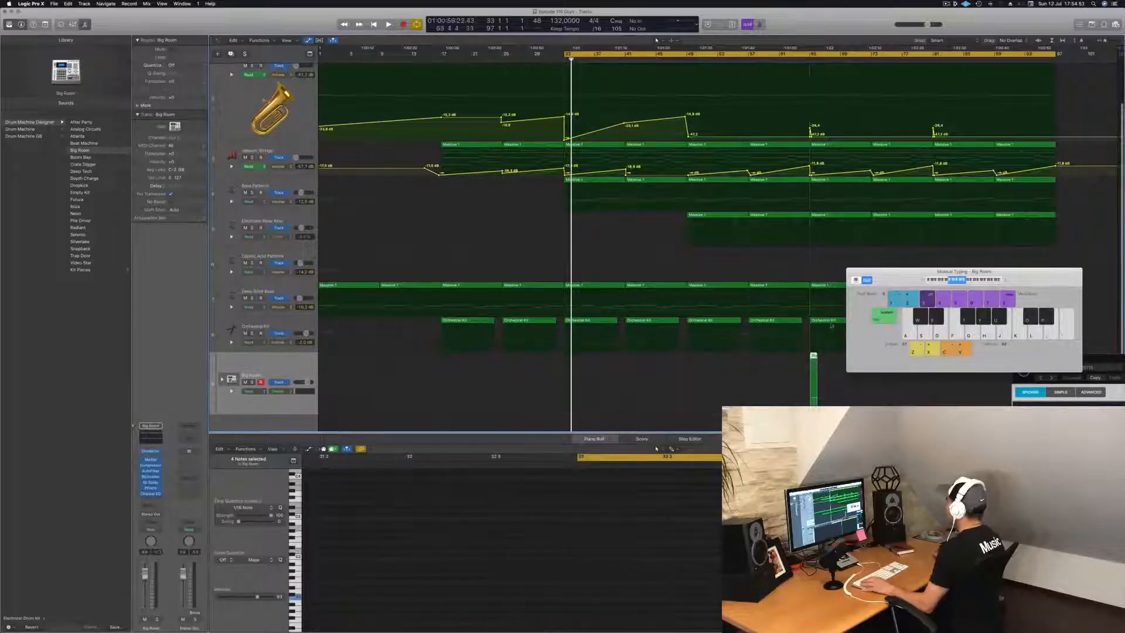
Step: Move the Musical Typing window over the arrangement and hide Logic Pro X to reach the Finder windows
left_click_drag(905, 276, 541, 213)
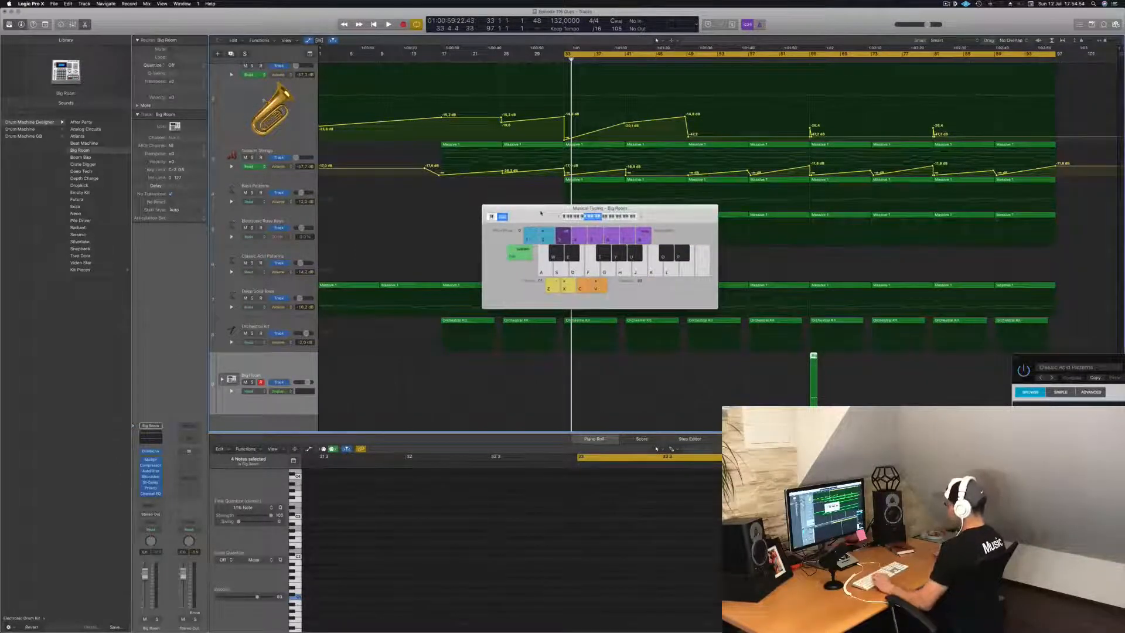
key("super+h")
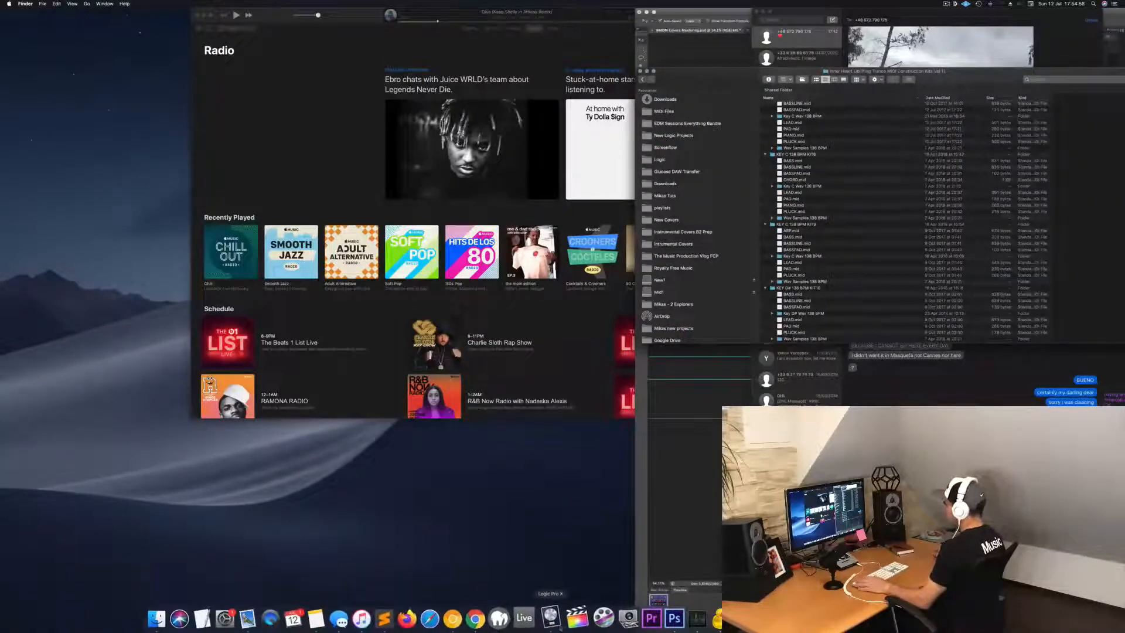
Step: Switch back to Logic Pro X, close the Musical Typing window and start playback
left_click(552, 616)
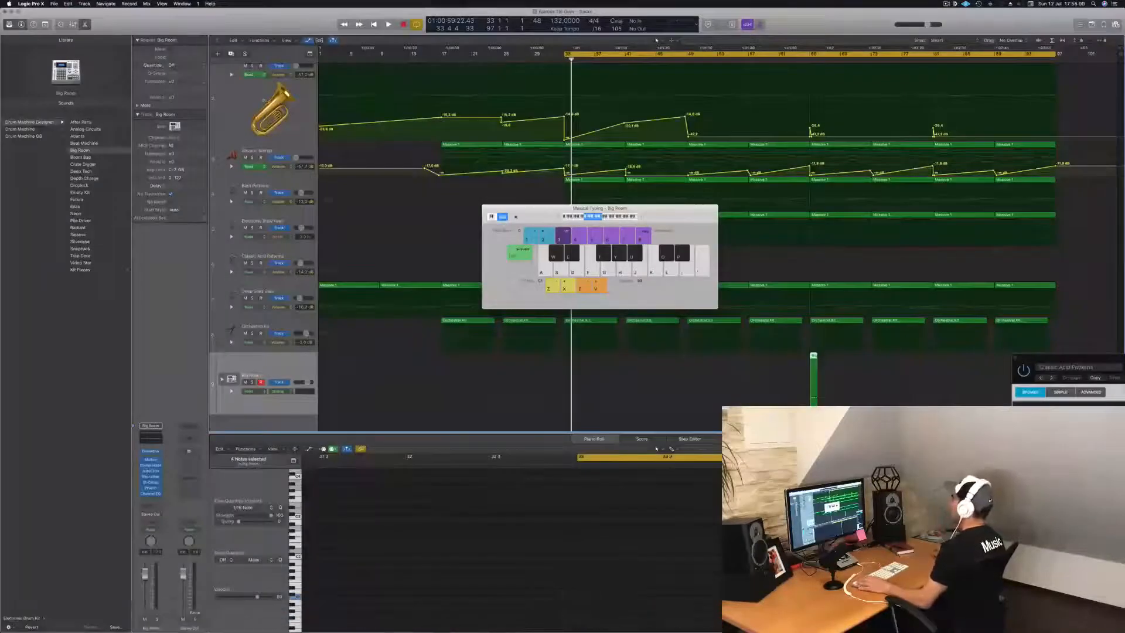
left_click_drag(521, 217, 502, 224)
key("super+k")
key("space")
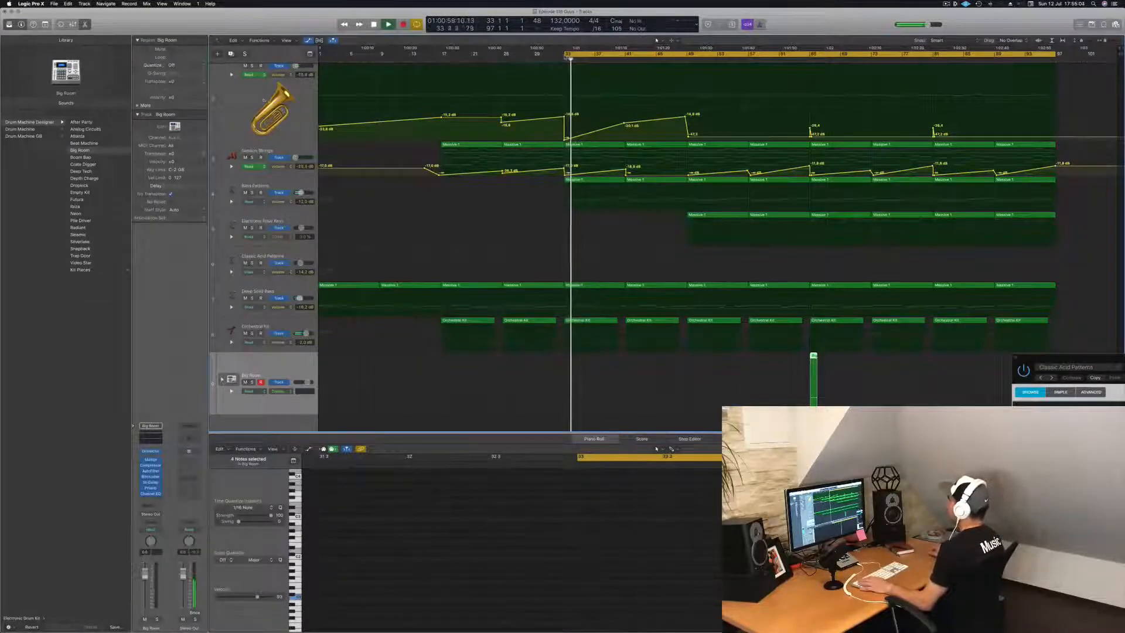
Step: Set the cycle range to start at bar 65 and play the new kick from there
left_click_drag(566, 54, 810, 65)
key("space")
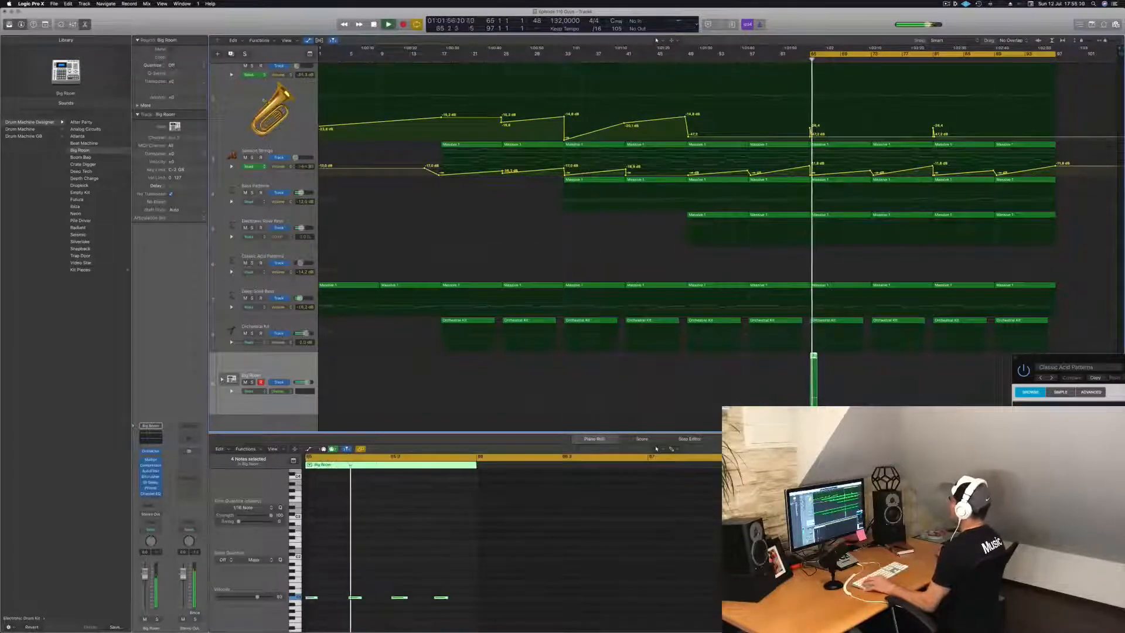
key("Return")
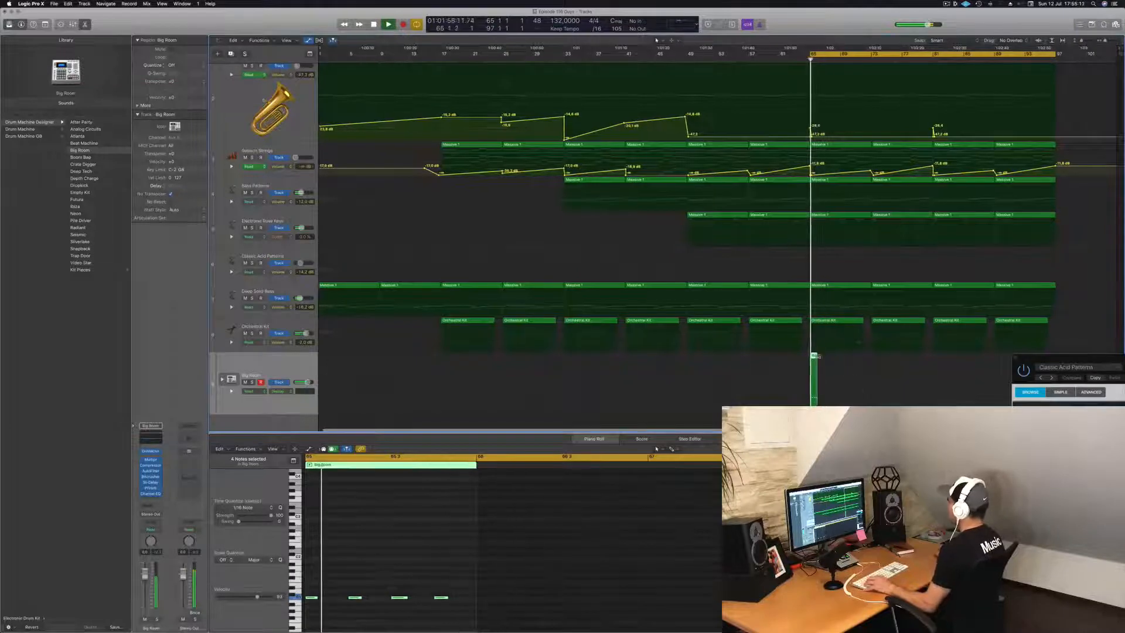
Step: Fill the Big Room track from bar 65 to bar 97 with back-to-back repeats of the one-bar kick region
left_click_drag(811, 358, 851, 360)
left_click(814, 358)
left_click(814, 358)
left_click_drag(783, 371, 867, 381)
key("super+r")
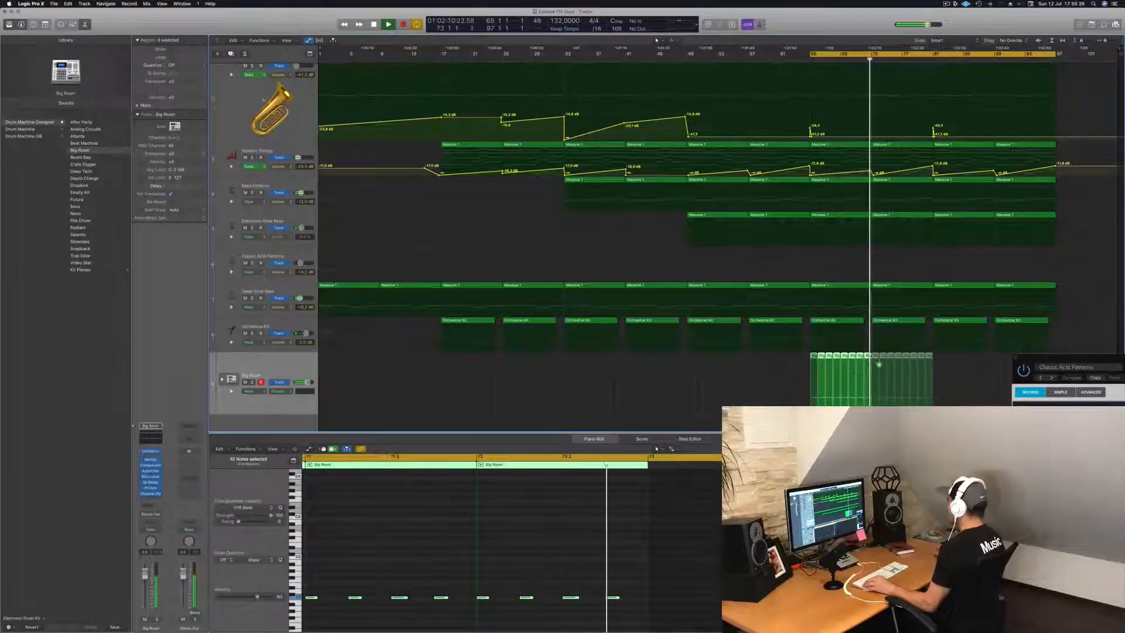
left_click_drag(950, 381, 802, 369)
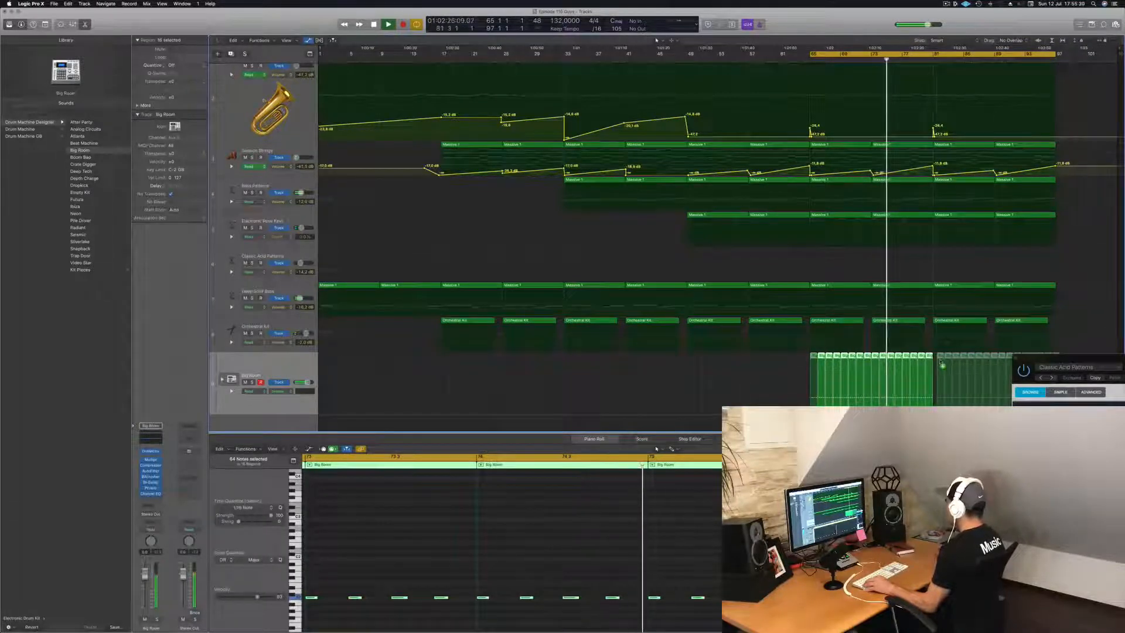
key("super+r")
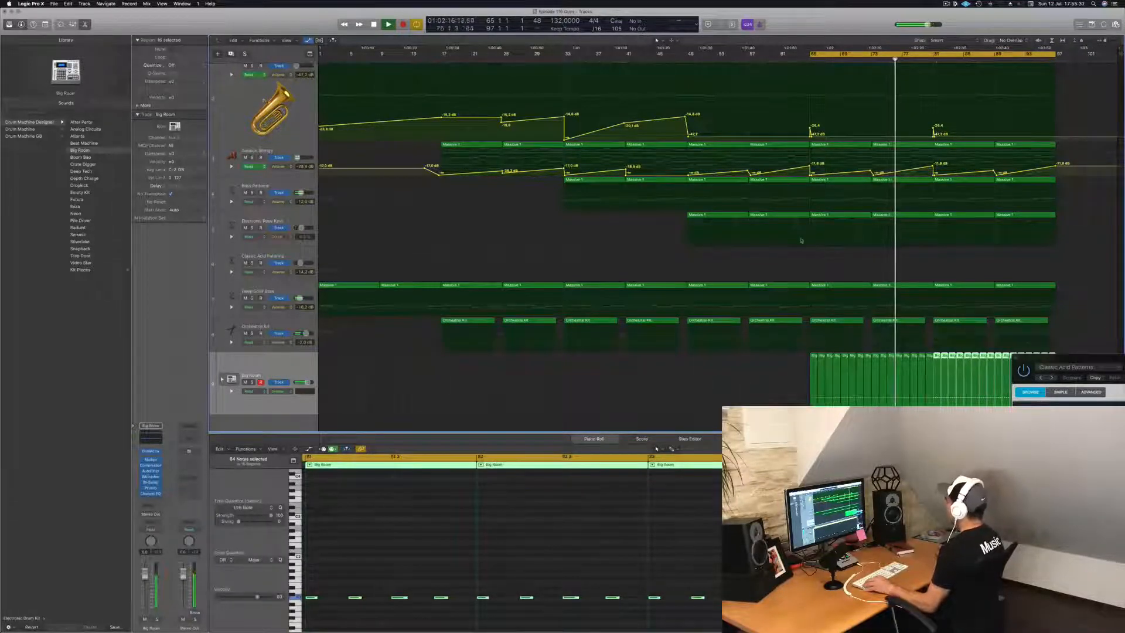
scroll(779, 251, "down", 3)
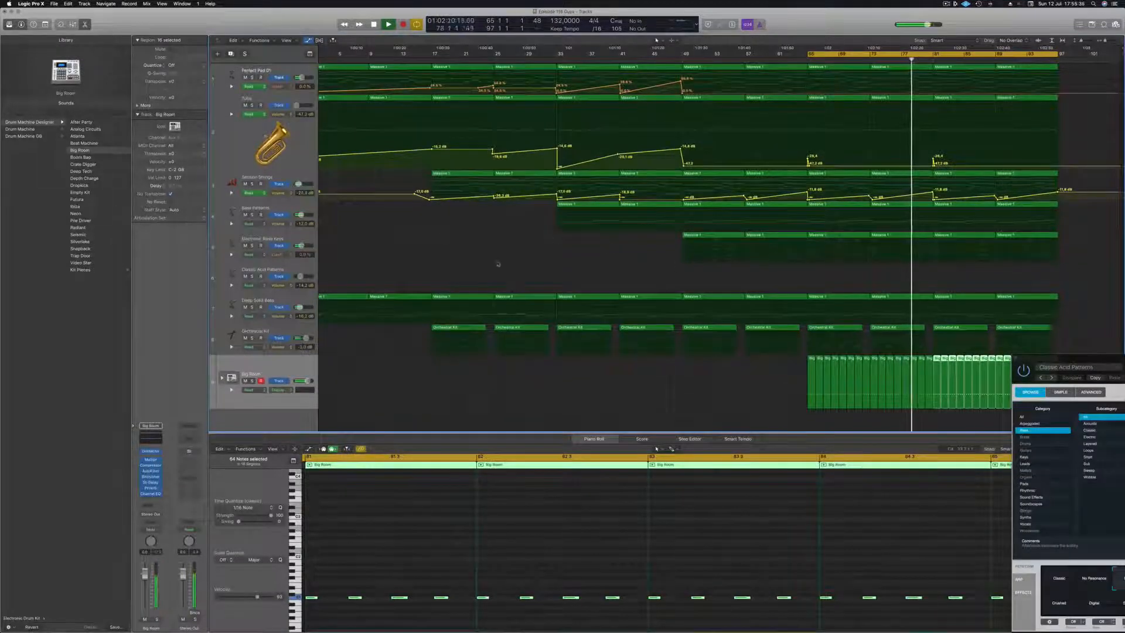
scroll(497, 264, "left", 1)
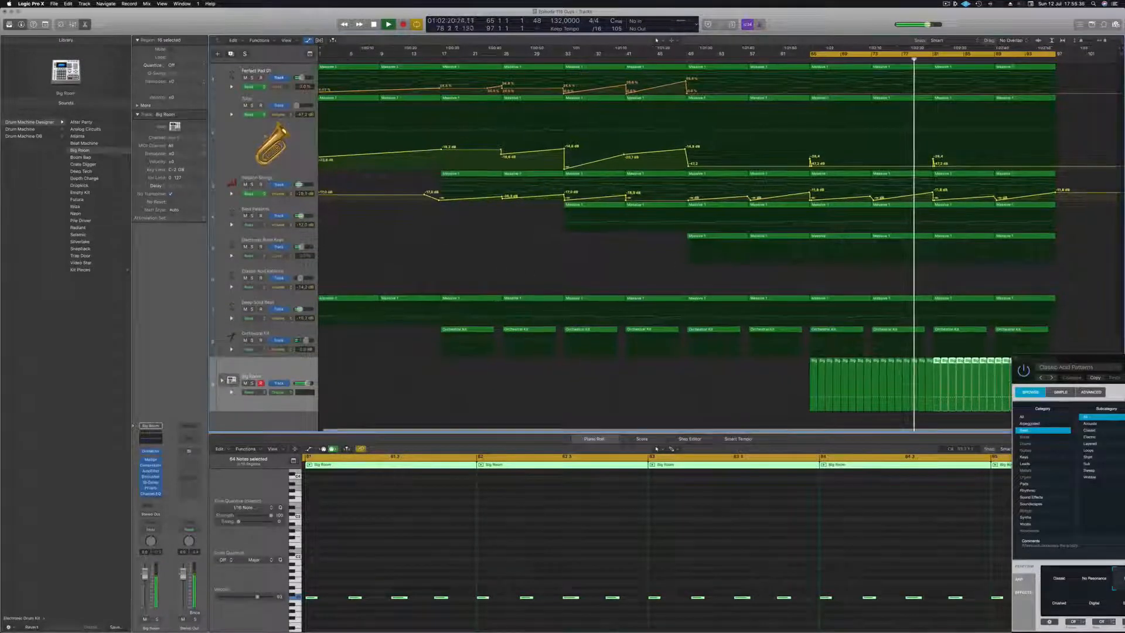
Step: Copy the Tuba region at bar 73 to the Classic Acid Patterns track at bars 81 and 89, and hide the editor
left_click(901, 99)
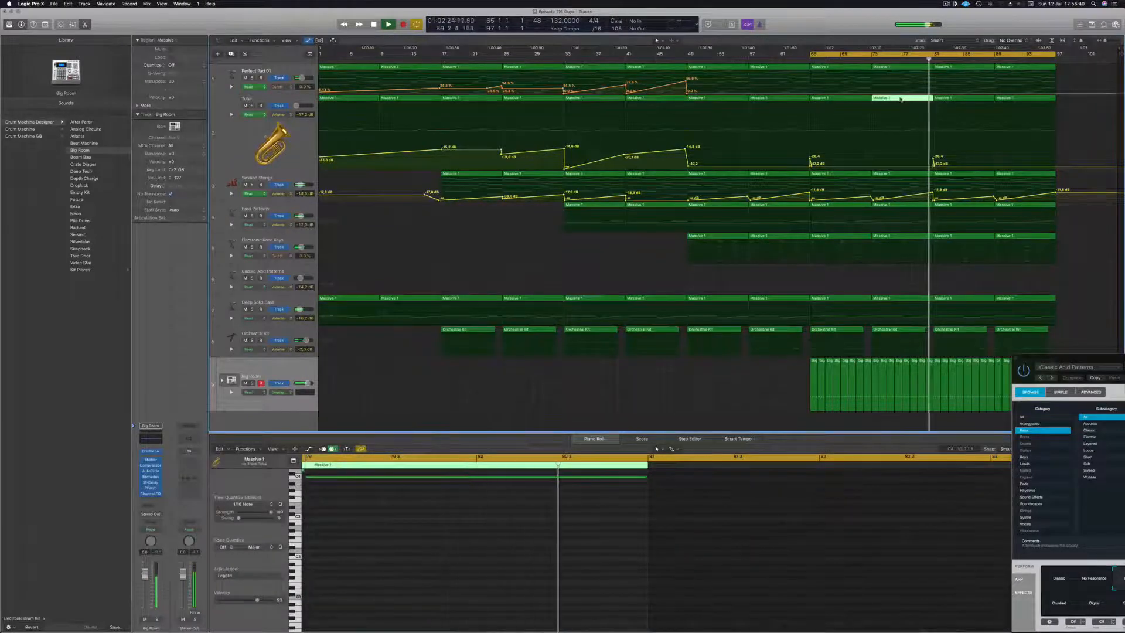
left_click_drag(902, 99, 965, 275)
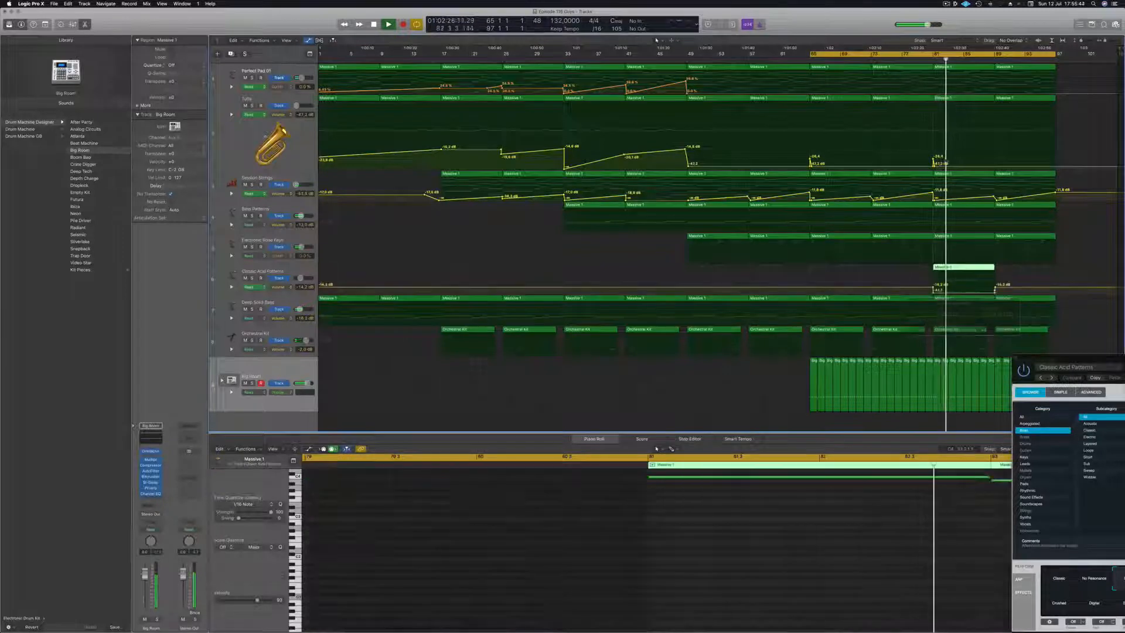
left_click(295, 270)
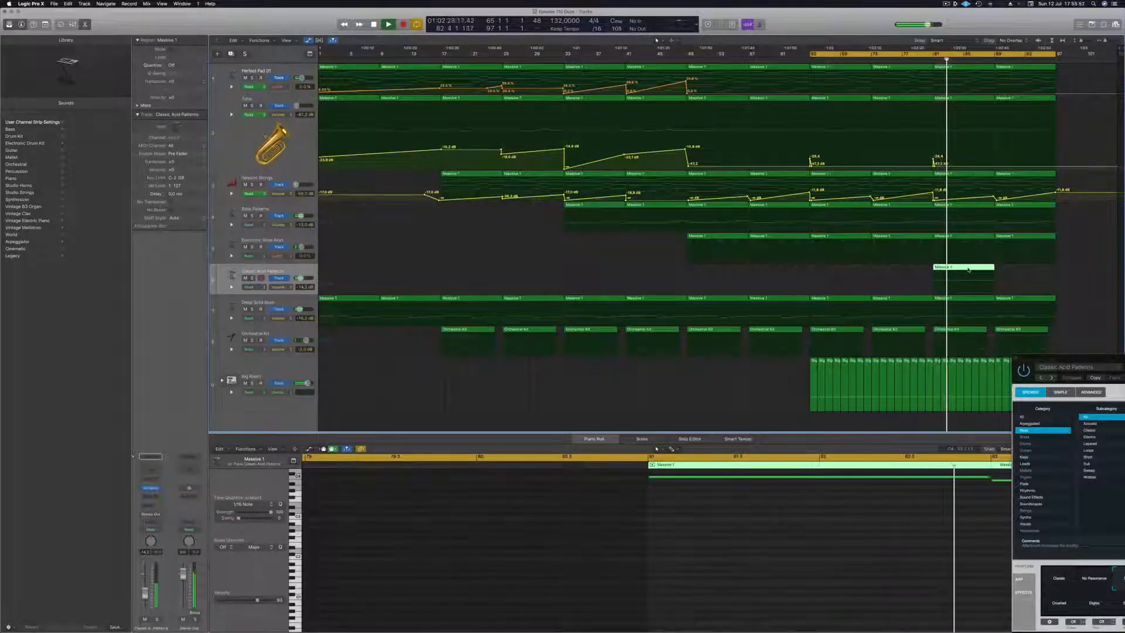
key("e")
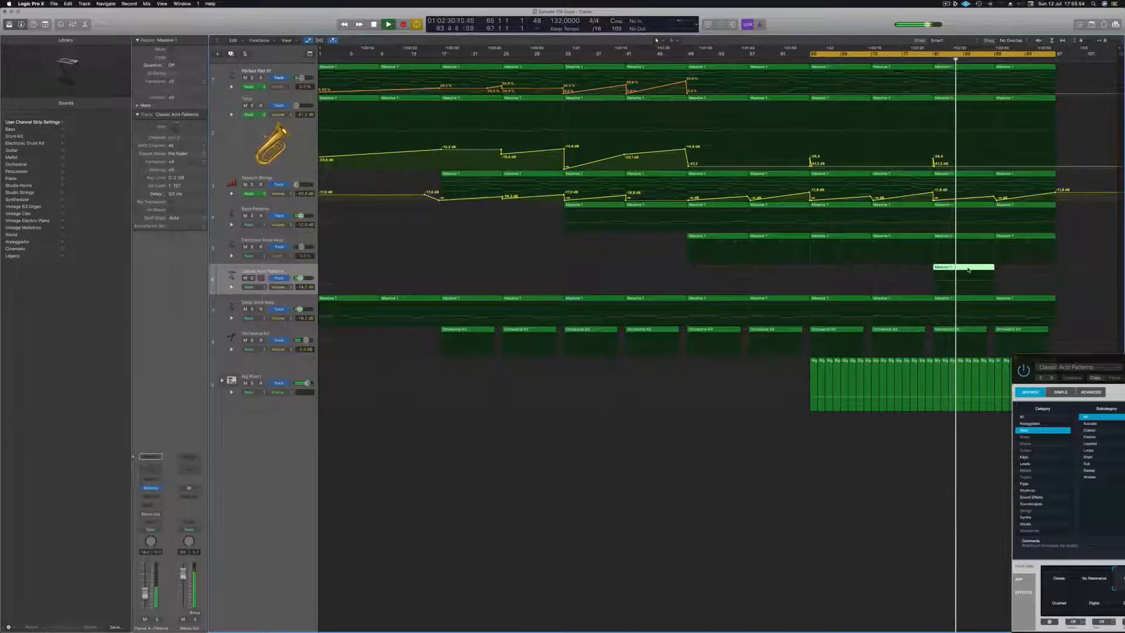
left_click_drag(964, 298, 965, 284)
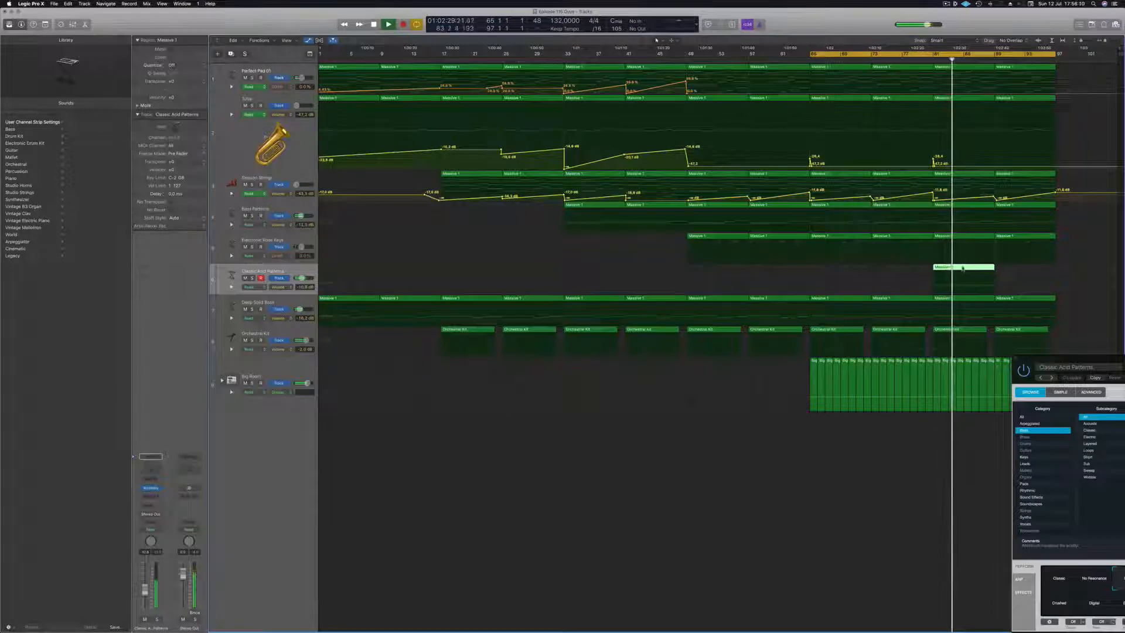
left_click_drag(963, 267, 1005, 255)
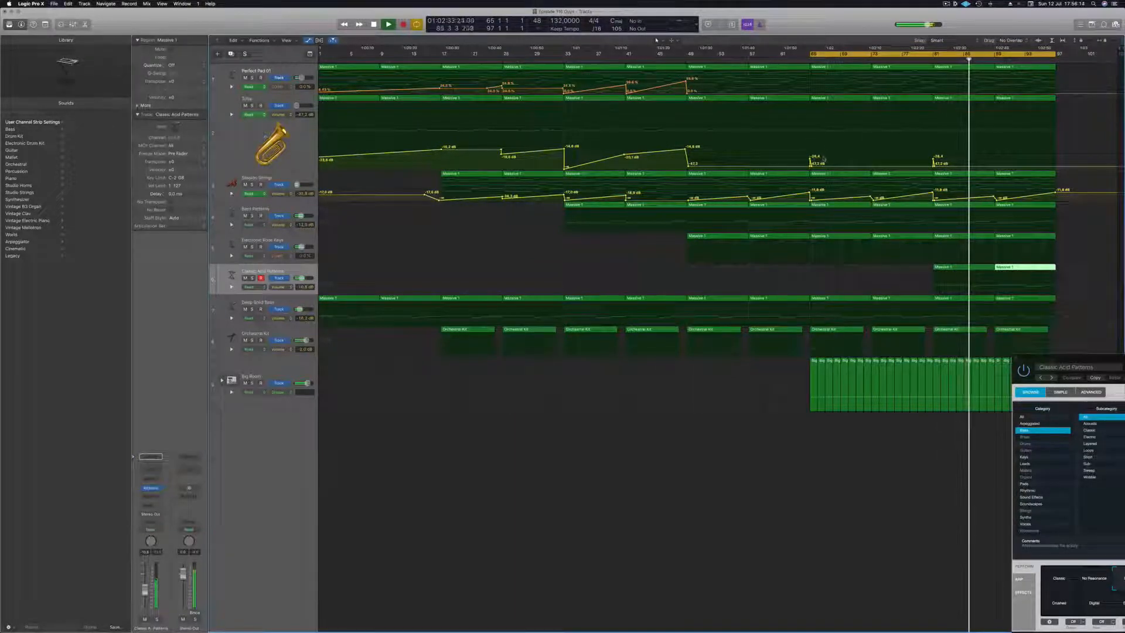
Step: Bring up the Classic Acid Patterns Alchemy window and audition its performance snapshots while playing from bar 81
left_click_drag(1075, 358, 566, 221)
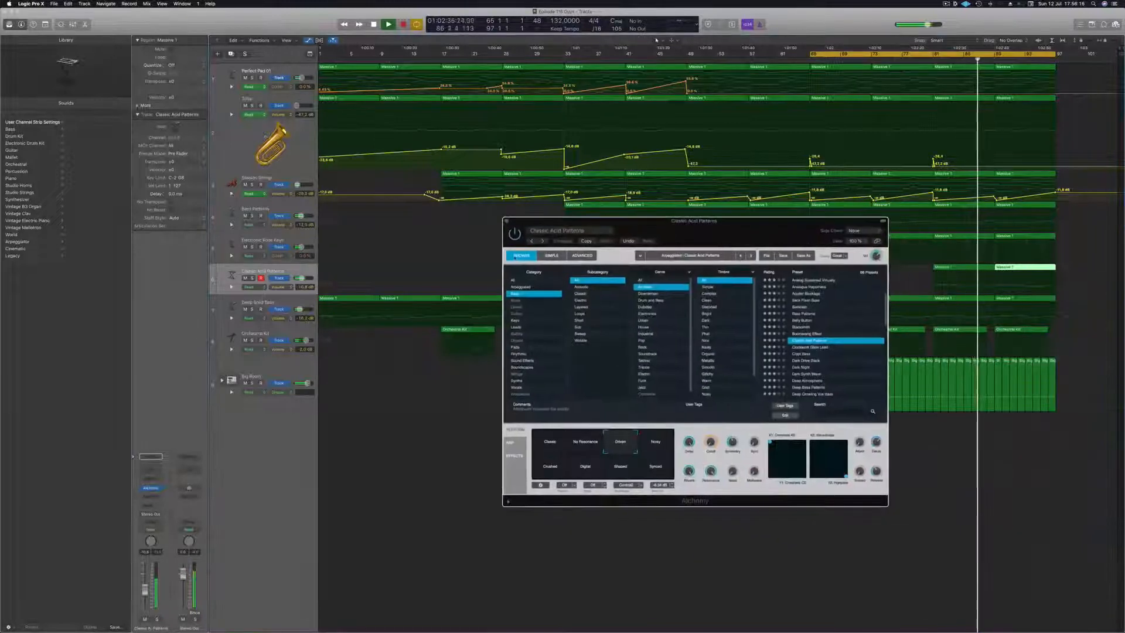
left_click(508, 223)
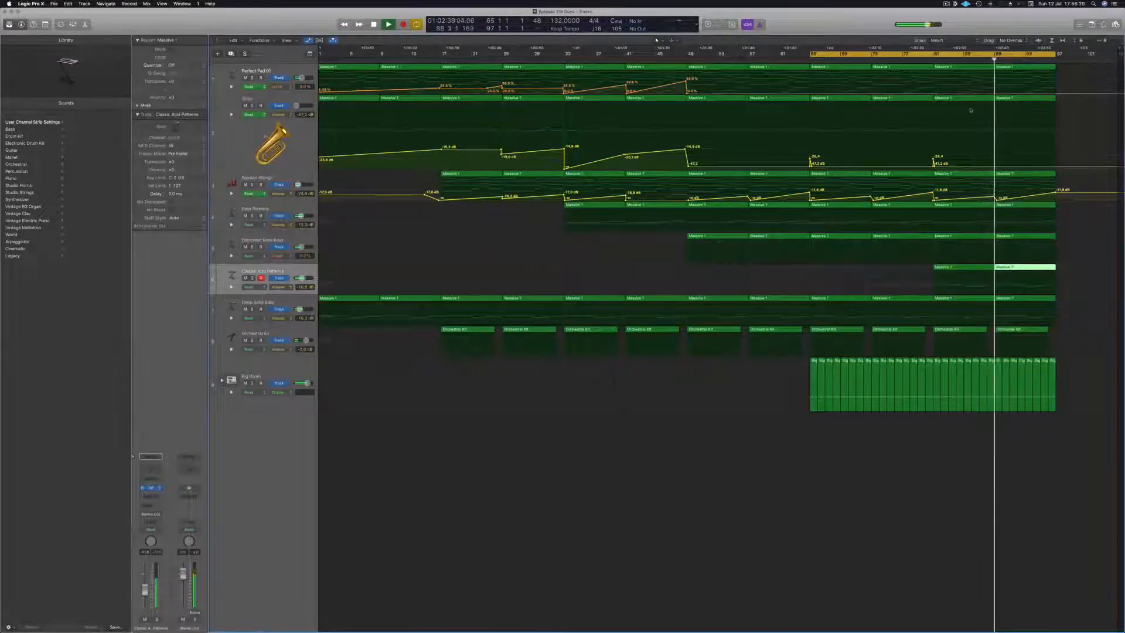
key("v")
left_click(929, 59)
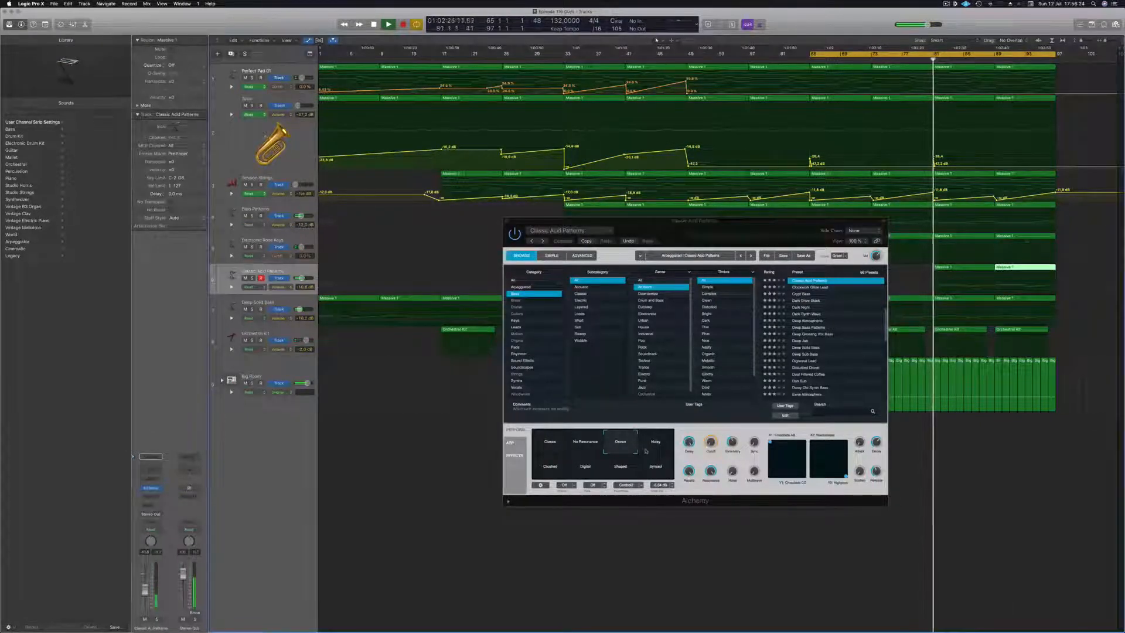
left_click(639, 472)
left_click(616, 471)
left_click(579, 471)
left_click(548, 463)
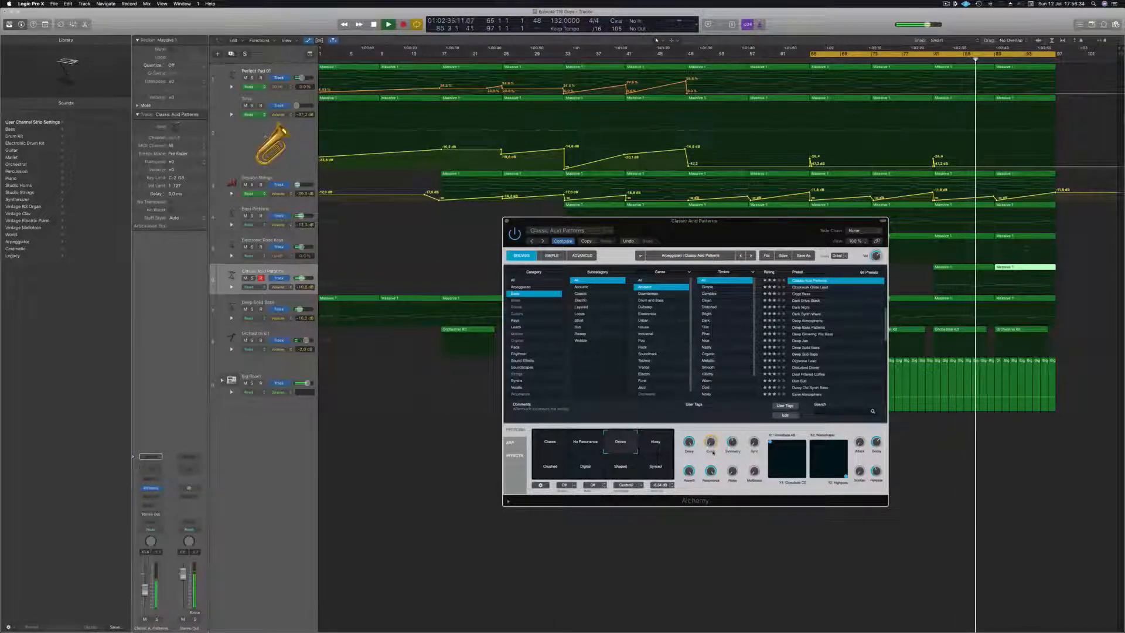
Step: Set the Classic Acid Patterns track to Touch automation and ramp Alchemy's cutoff upward from bar 81 to bar 97
left_click(927, 59)
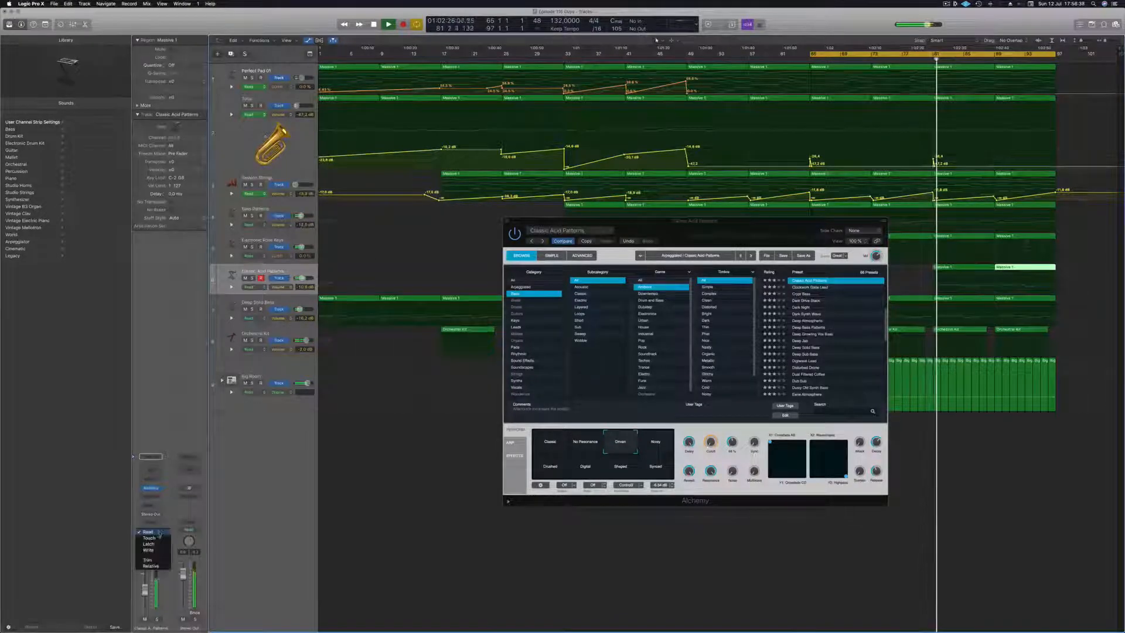
left_click(150, 538)
left_click_drag(711, 443, 711, 440)
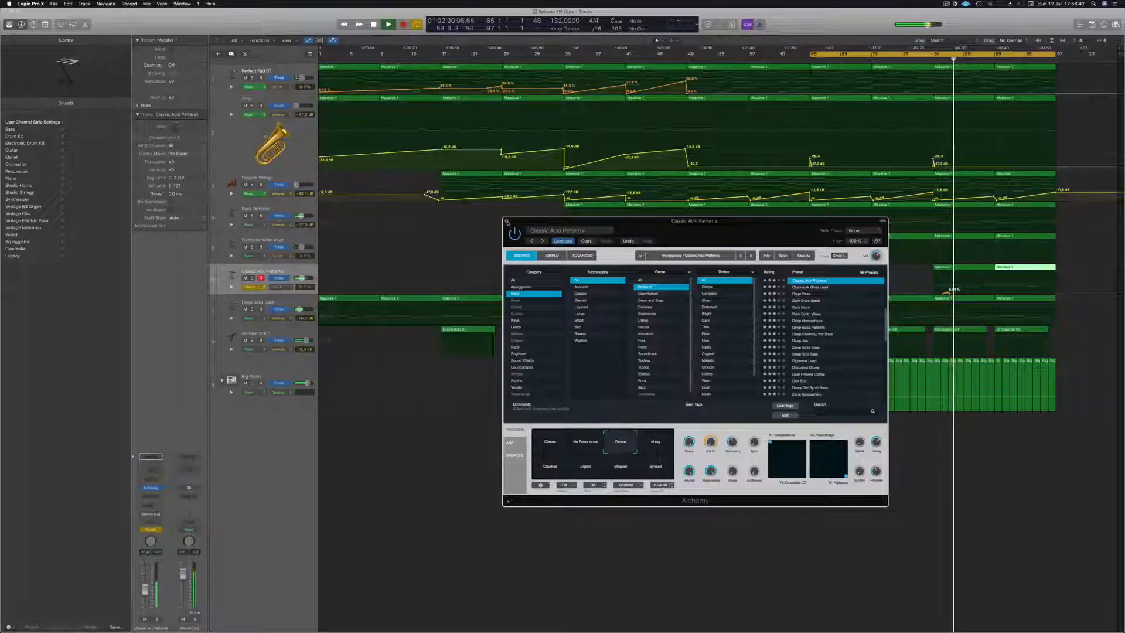
key("super+w")
left_click_drag(956, 295, 1056, 285)
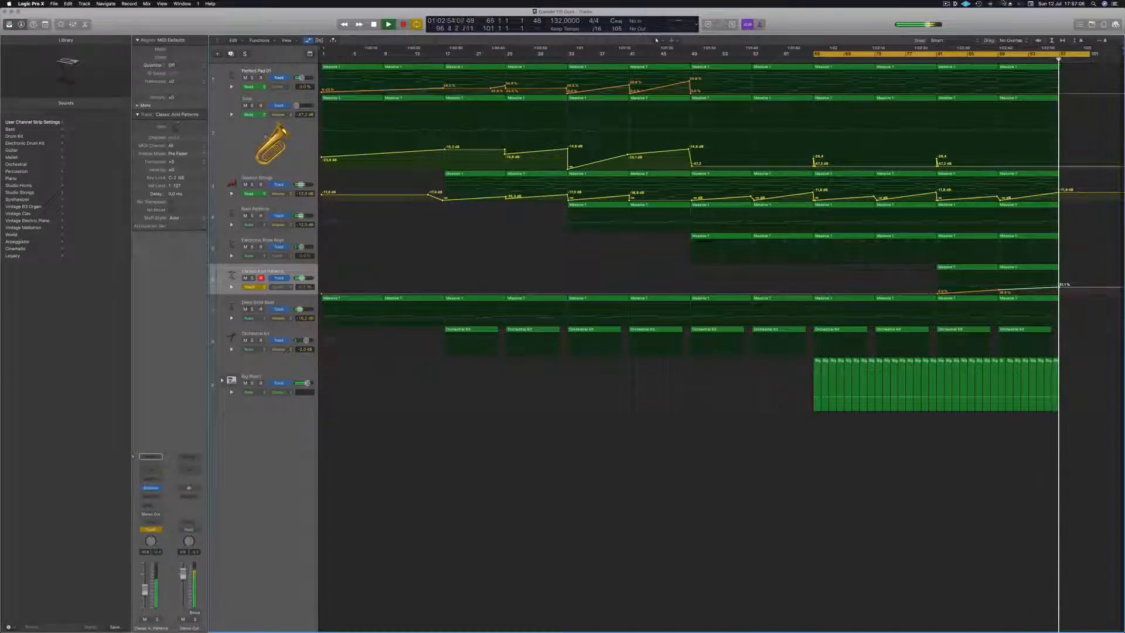
Step: Extend the cycle range back to bar 1 and play the whole arrangement from the start
left_click(946, 3)
left_click(861, 20)
key("space")
left_click_drag(813, 54, 322, 86)
key("space")
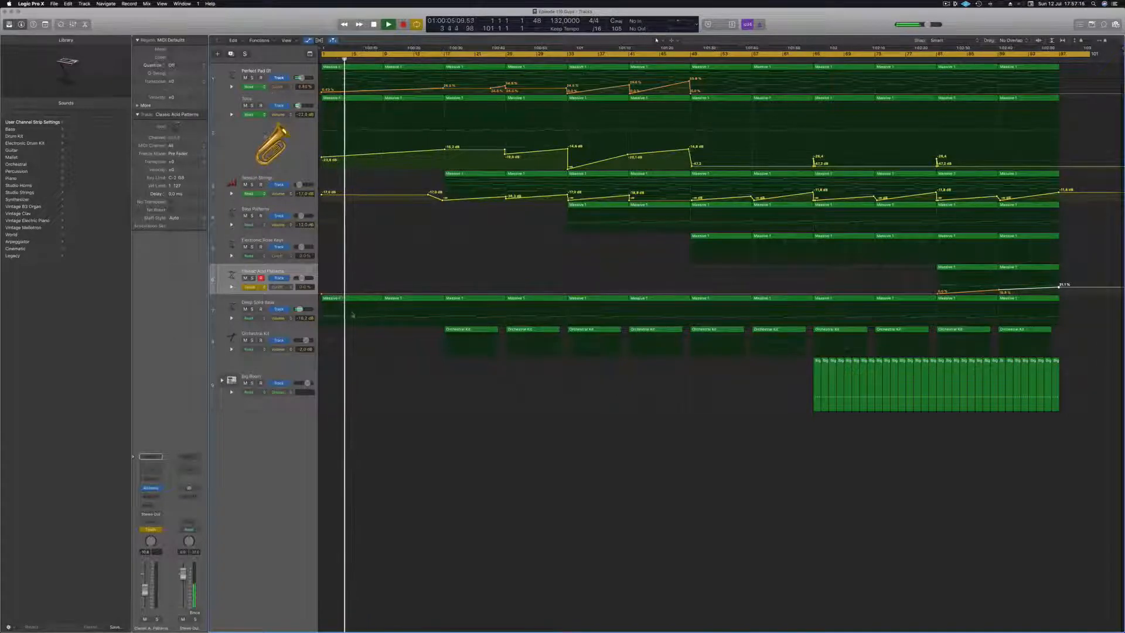
scroll(425, 481, "up", 3)
scroll(425, 481, "up", 5)
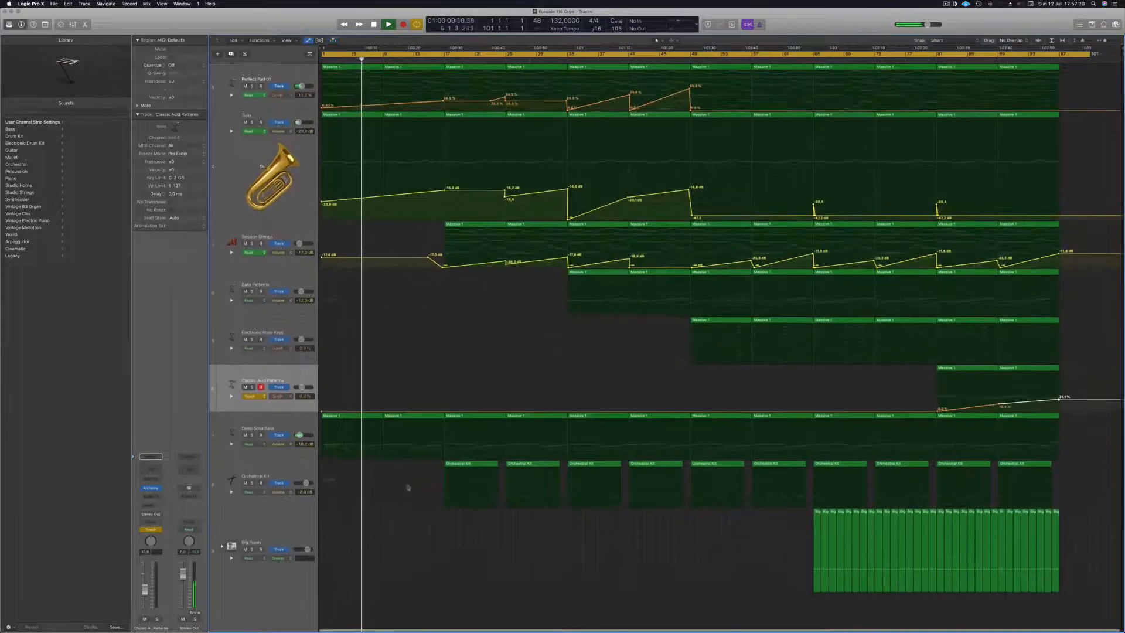
scroll(408, 486, "down", 4)
scroll(407, 487, "down", 4)
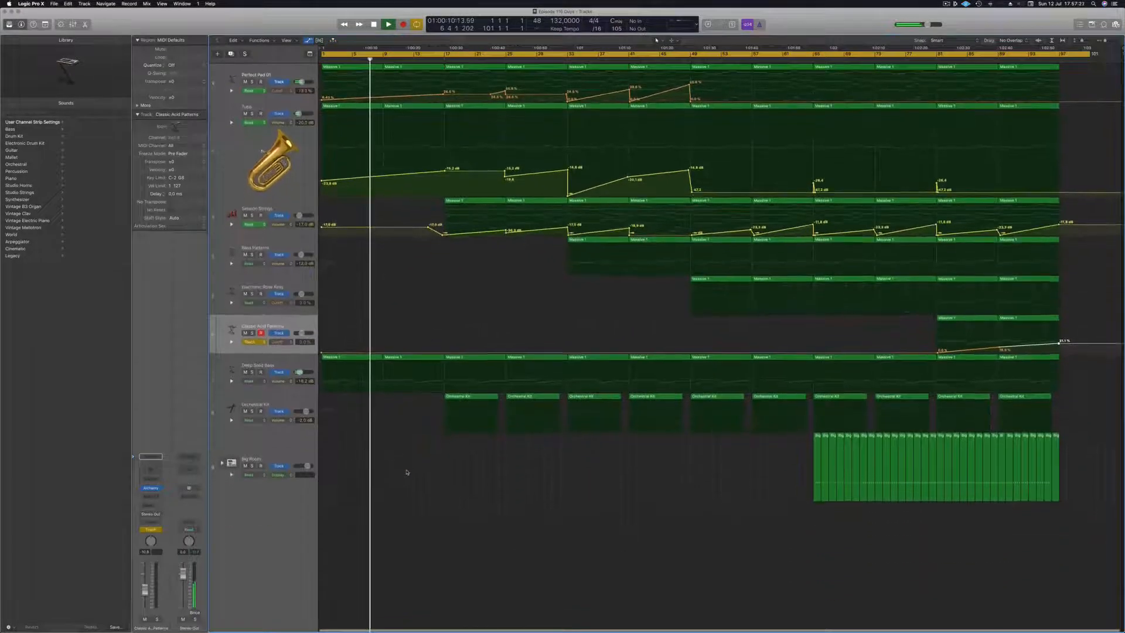
Step: Expand the Big Room kit's subtracks and copy a kick region onto the FX Reverse subtrack at bar 17
left_click(276, 317)
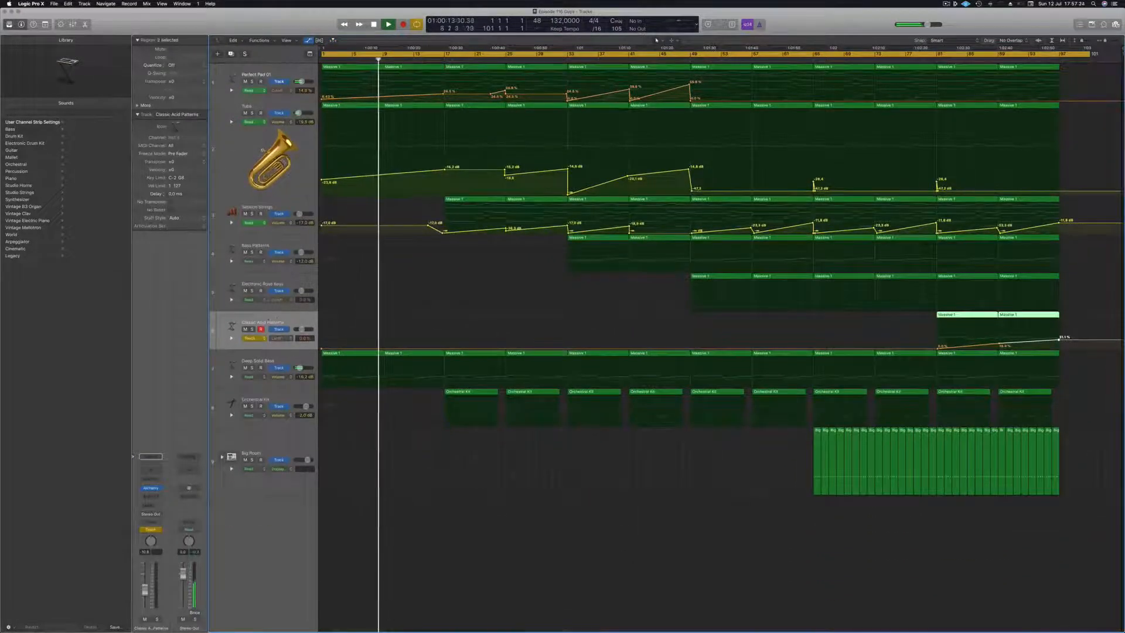
left_click(223, 467)
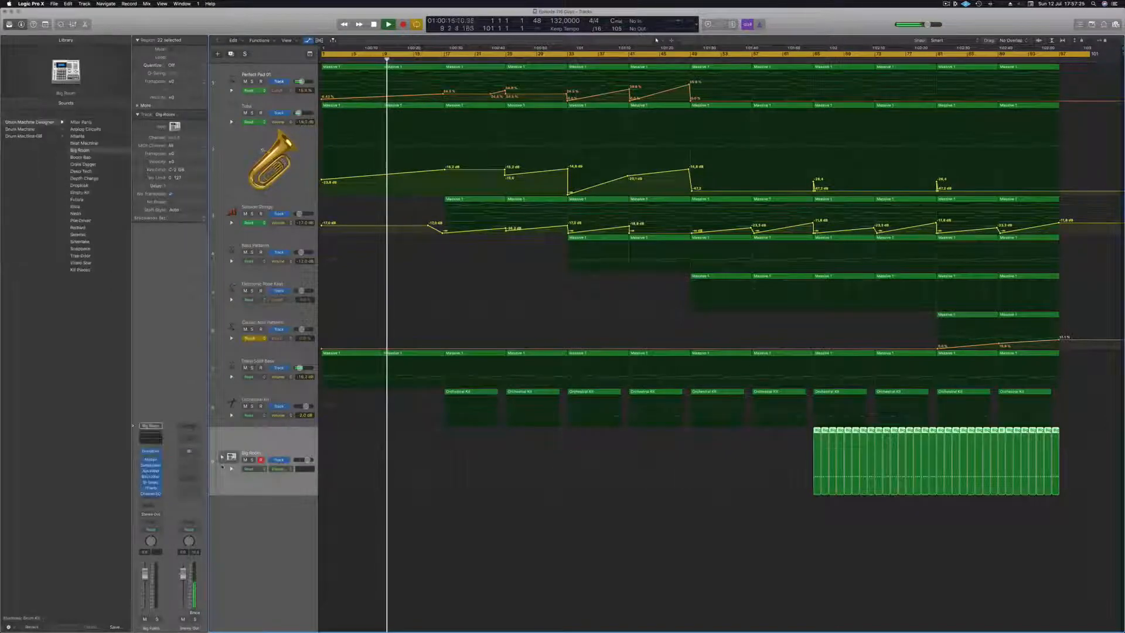
left_click(222, 457)
scroll(439, 472, "down", 2)
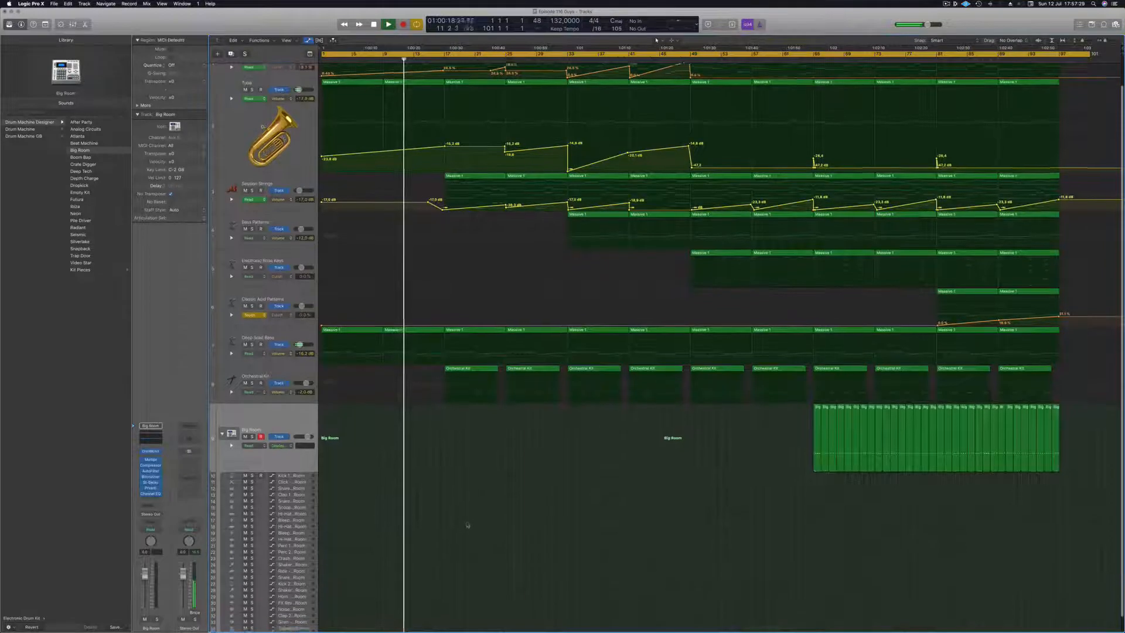
scroll(375, 567, "down", 2)
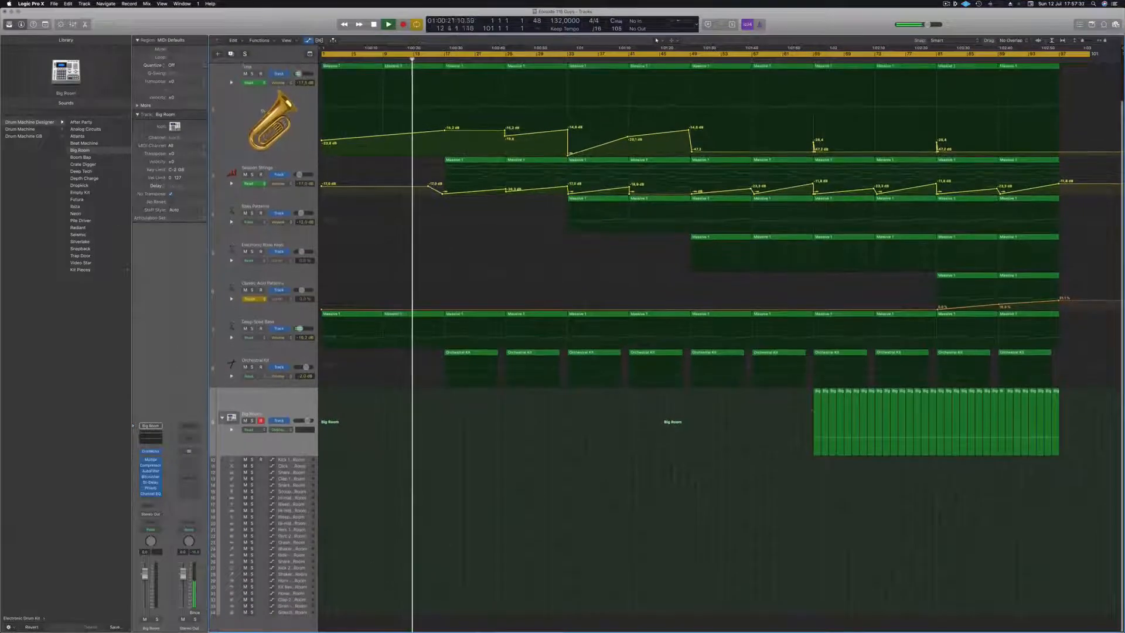
left_click_drag(818, 413, 449, 587)
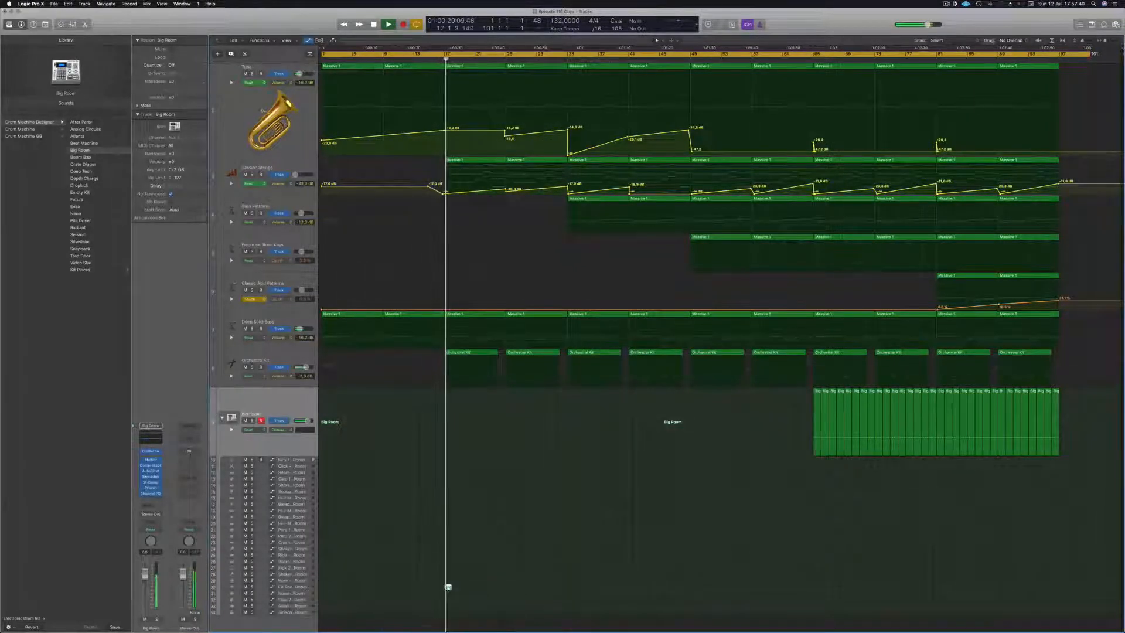
Step: Open the copied region at bar 17 in the Piano Roll and delete all its notes except the first
double_click(448, 587)
left_click_drag(336, 528, 473, 592)
key("Delete")
Step: Raise the remaining note in semitone steps to a higher kit sound and play it from just before bar 17
left_click_drag(383, 535, 285, 555)
key("alt+Up")
key("alt+Up")
key("alt+Up")
key("alt+Up")
key("alt+Up")
key("alt+Up")
key("alt+Up")
key("alt+Up")
key("alt+Up")
key("alt+Up")
key("alt+Up")
key("alt+Up")
key("alt+Up")
key("alt+Up")
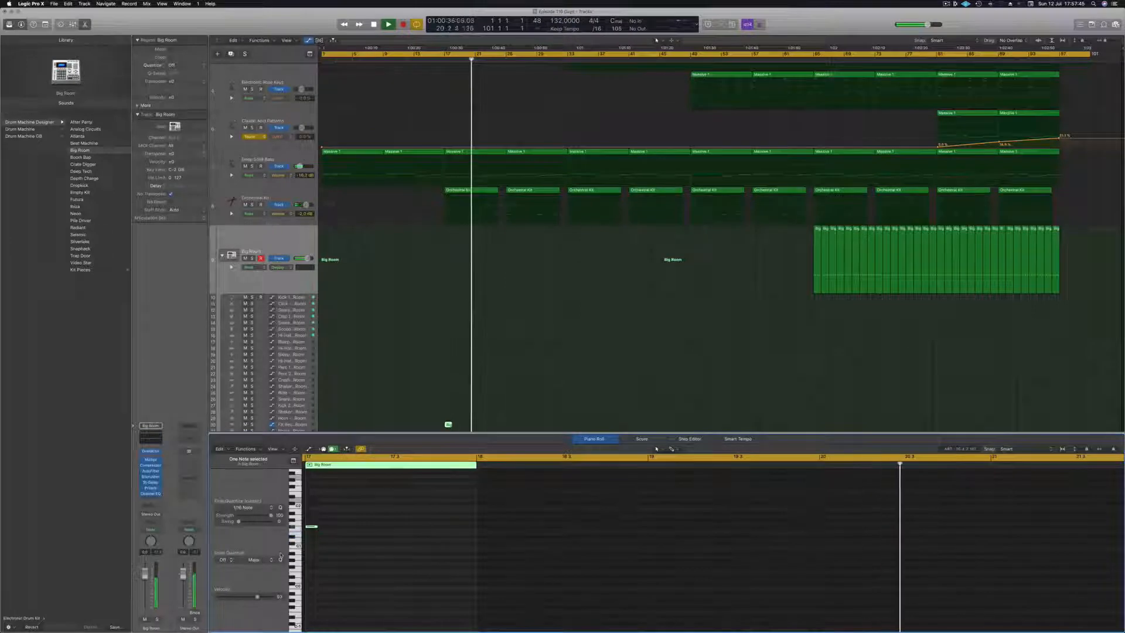
key("alt+Up")
key("alt+Up")
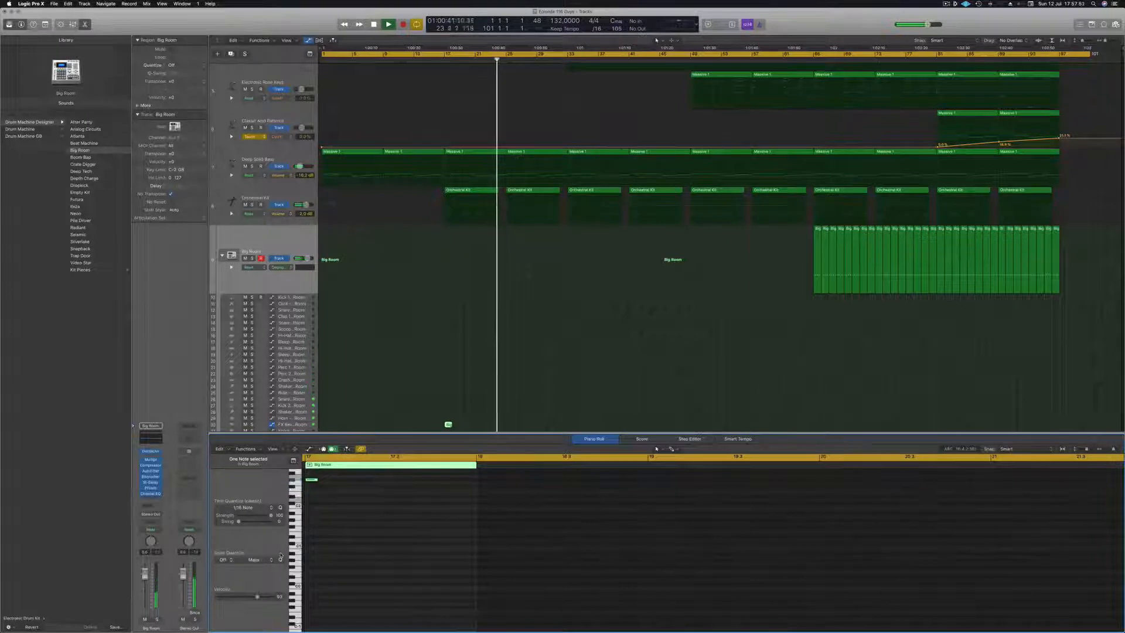
left_click(430, 59)
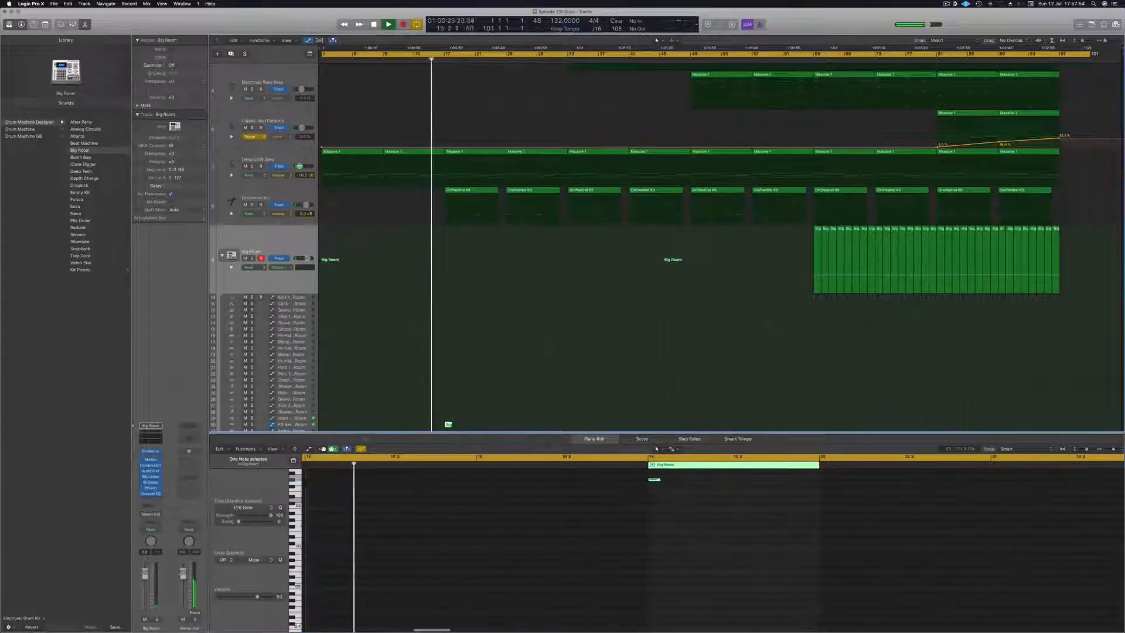
Step: Select the FX Reverse subtrack and add a send to Bus 4 (Aux 4) with its level raised
left_click(296, 424)
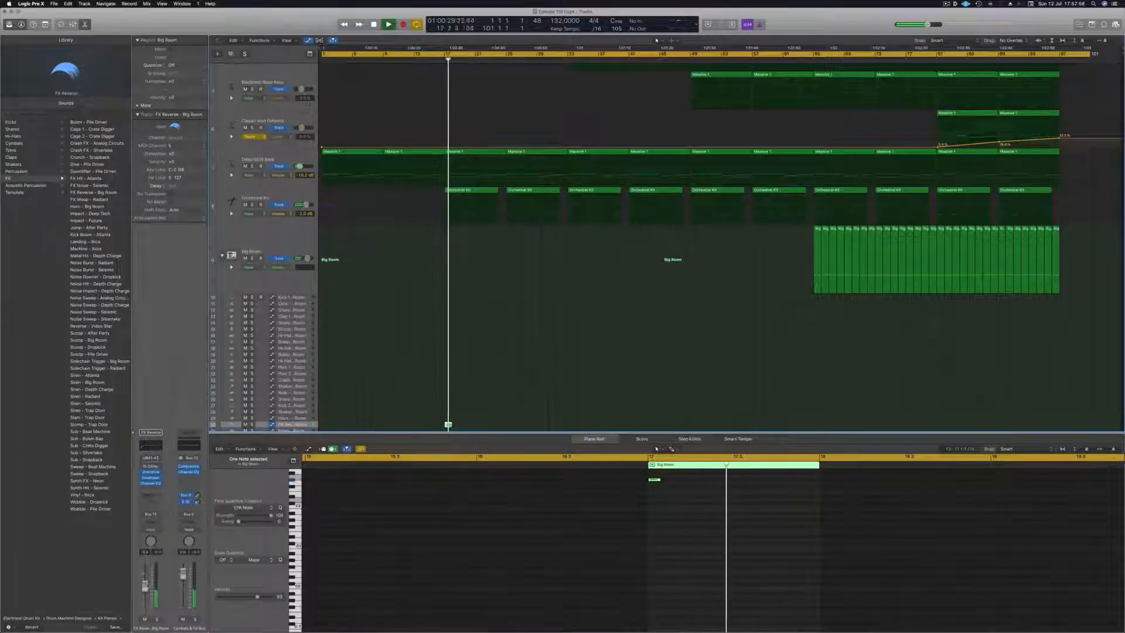
left_click(148, 496)
mouse_move(167, 507)
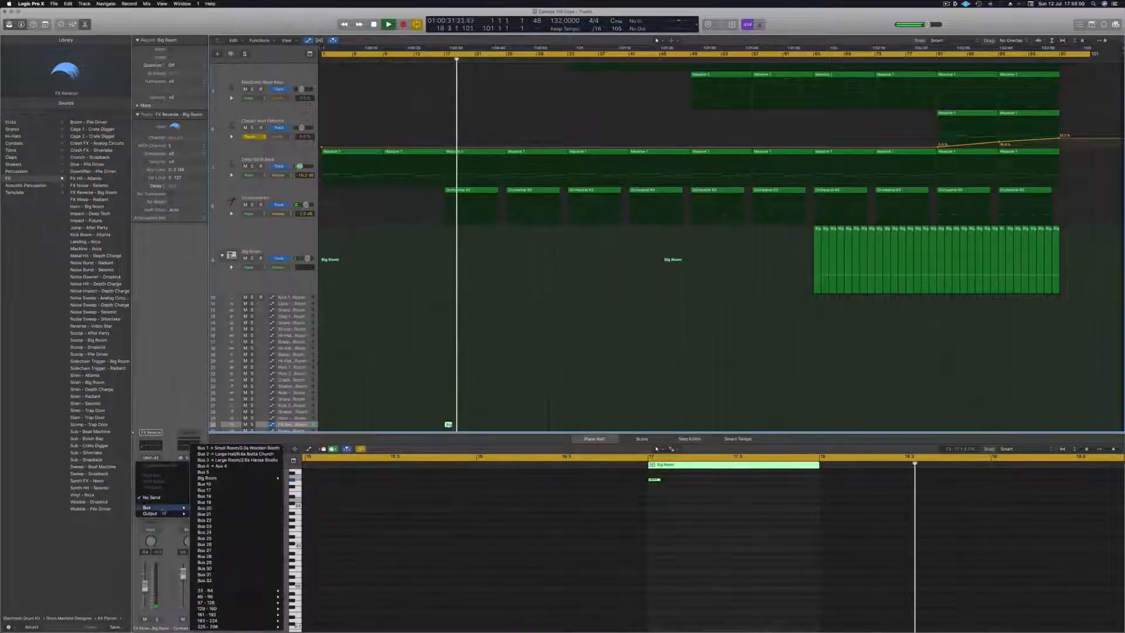
left_click(235, 466)
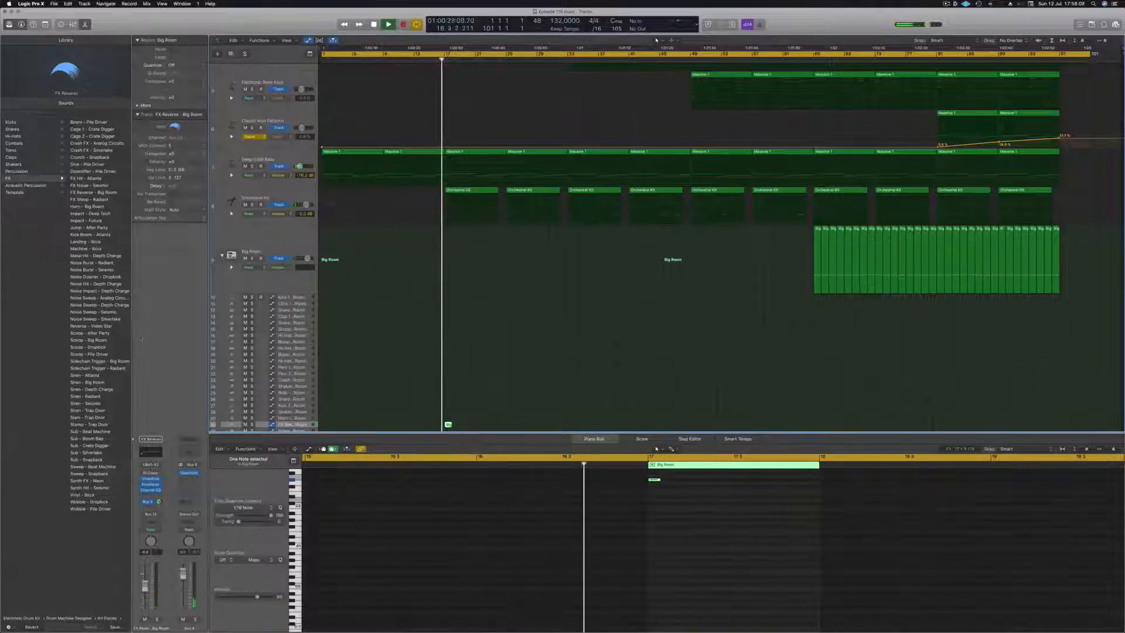
Step: Try the Noise Sweep - Seismic sound on the subtrack, playing from just before bar 17 and from the start
left_click(87, 313)
left_click(435, 60)
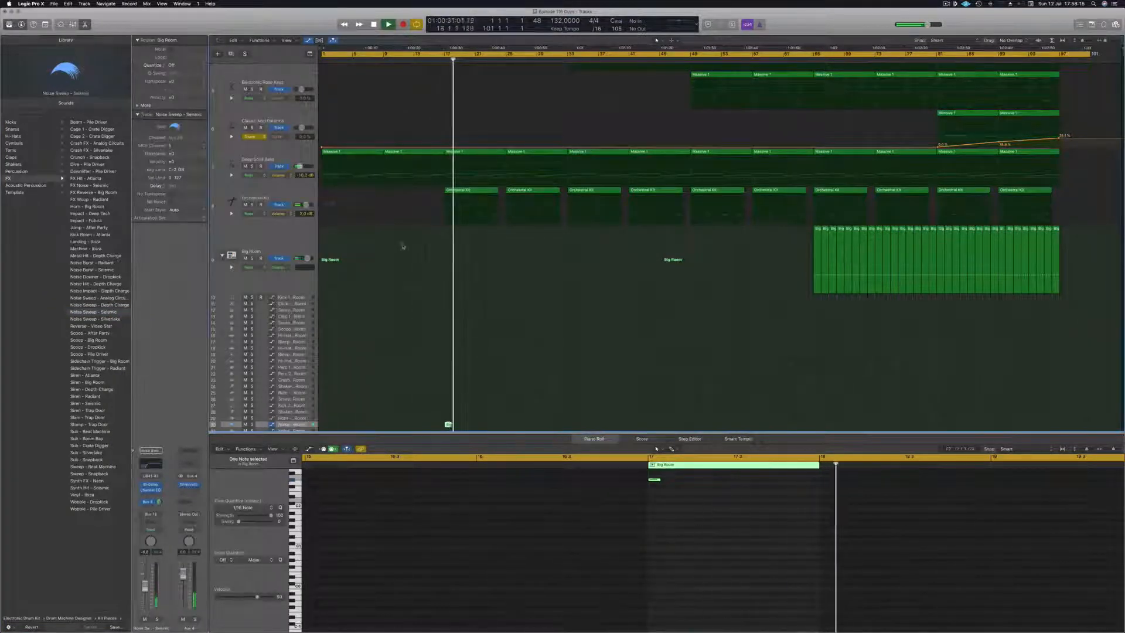
key("Return")
scroll(410, 258, "down", 2)
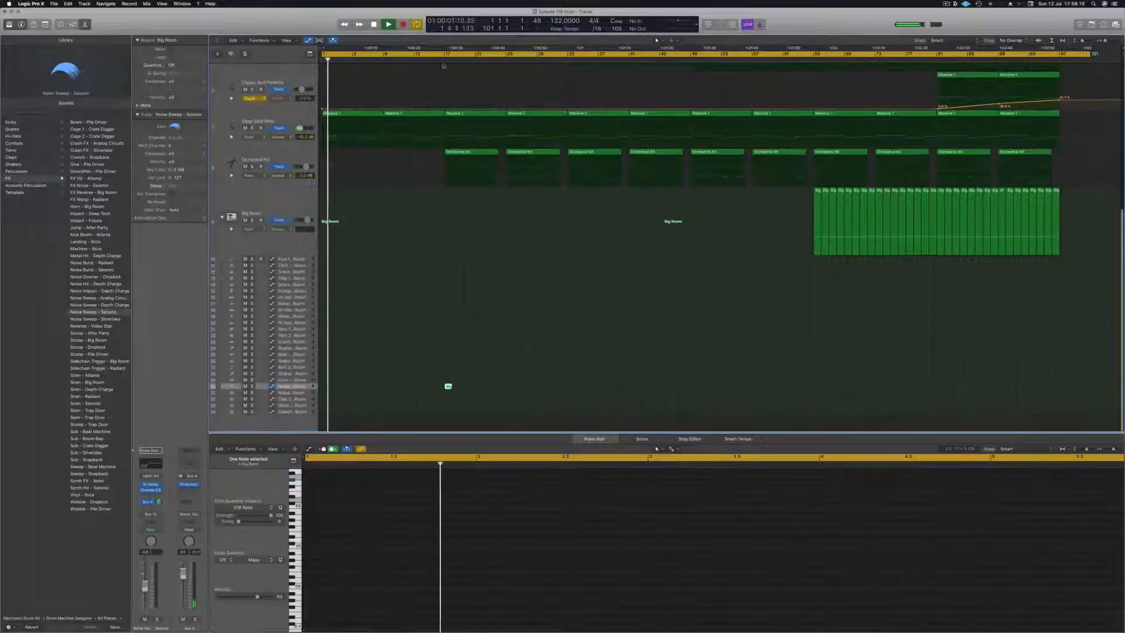
key("super+Up")
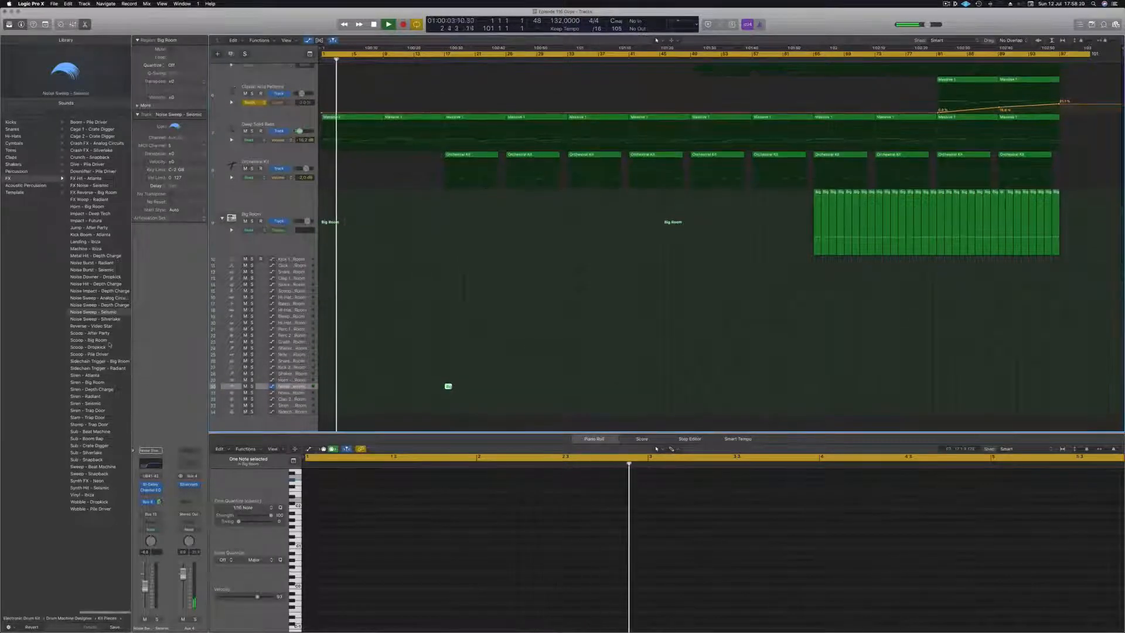
Step: Load the Noise Hit - Depth Charge sound on the subtrack, lower its level, and play it from just before bar 17
left_click(101, 284)
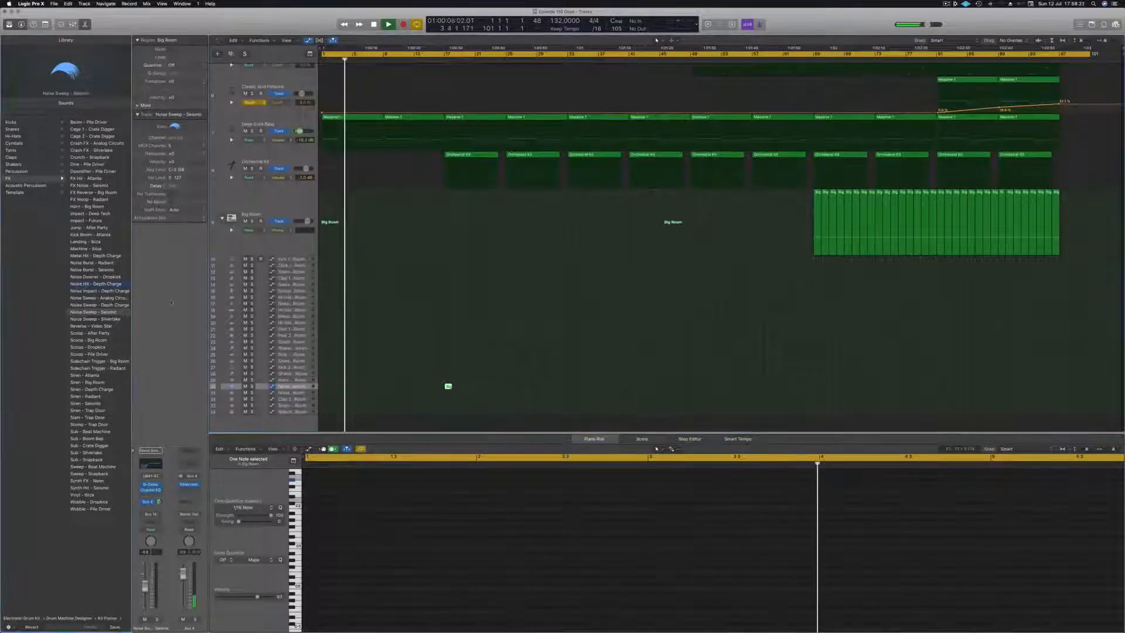
left_click(447, 59)
left_click(437, 60)
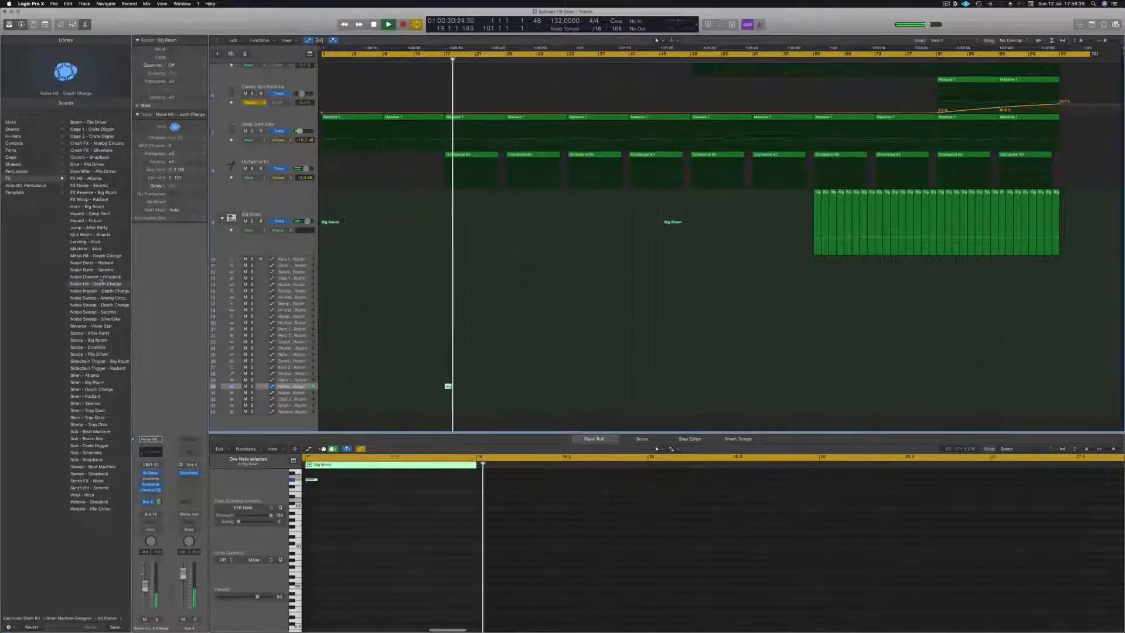
left_click(440, 59)
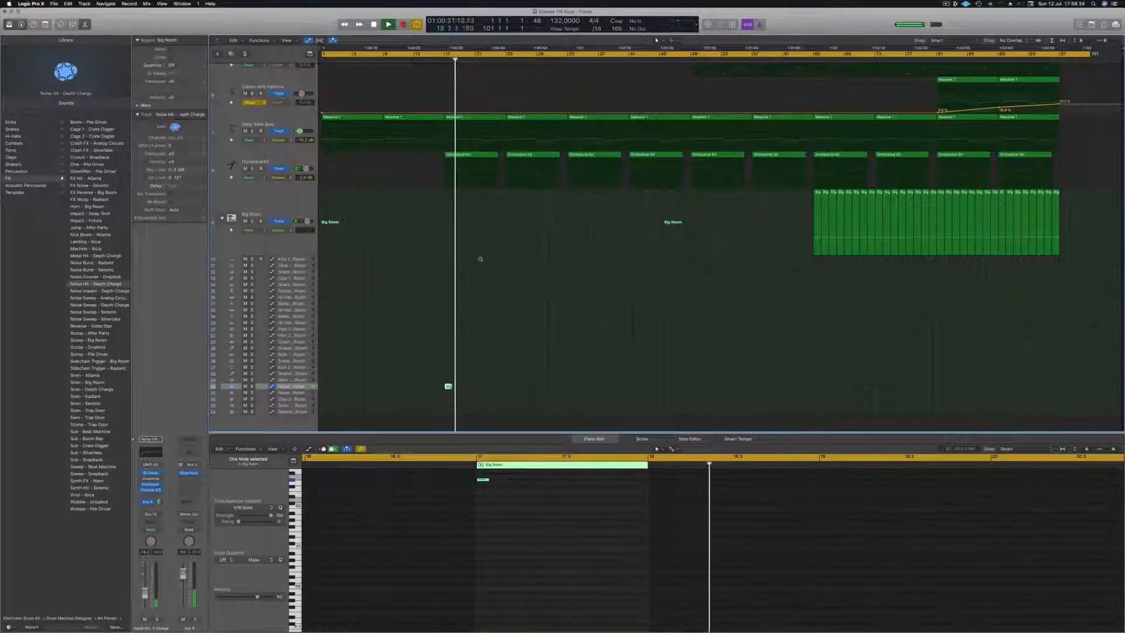
Step: Restart playback from bar 1, then select and solo the Deep Solid Bass track
key("Return")
scroll(462, 305, "up", 10)
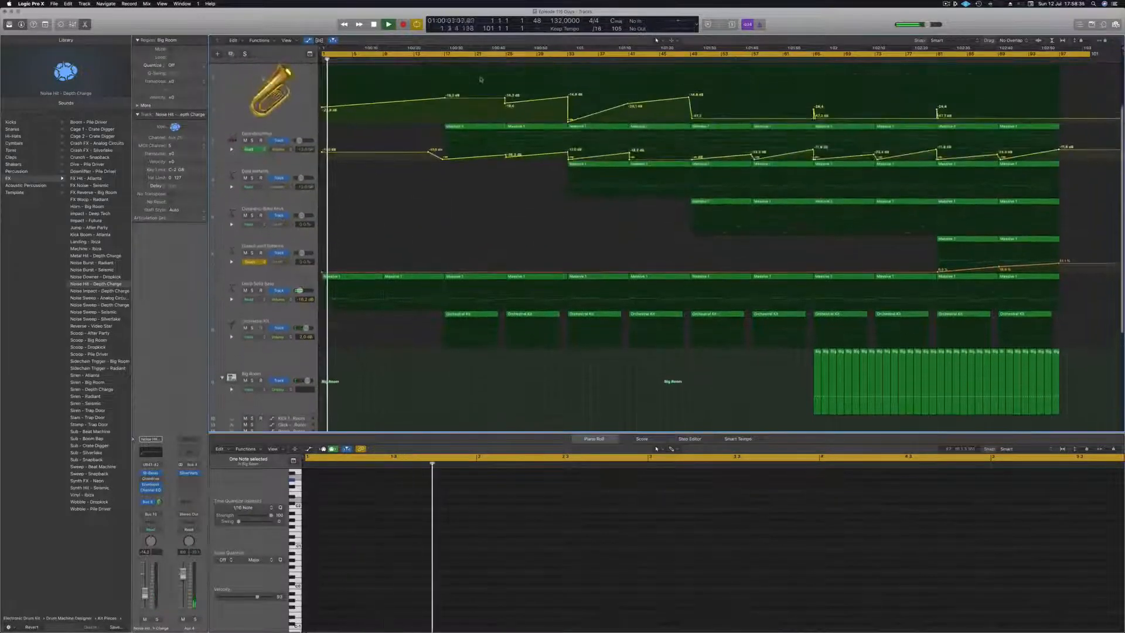
key("Return")
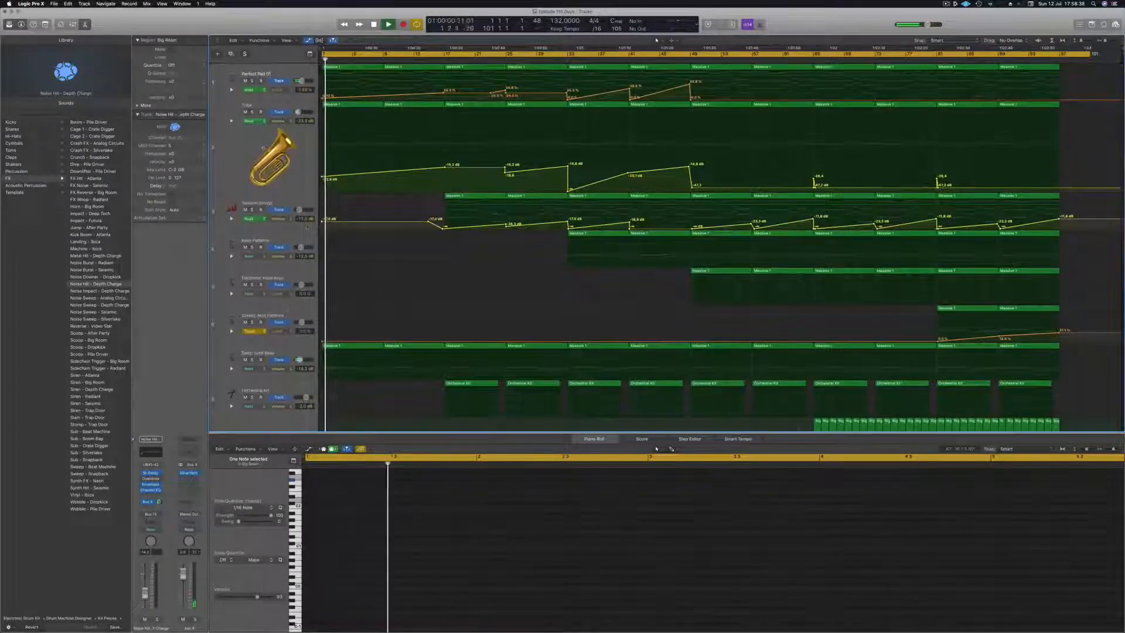
left_click(305, 348)
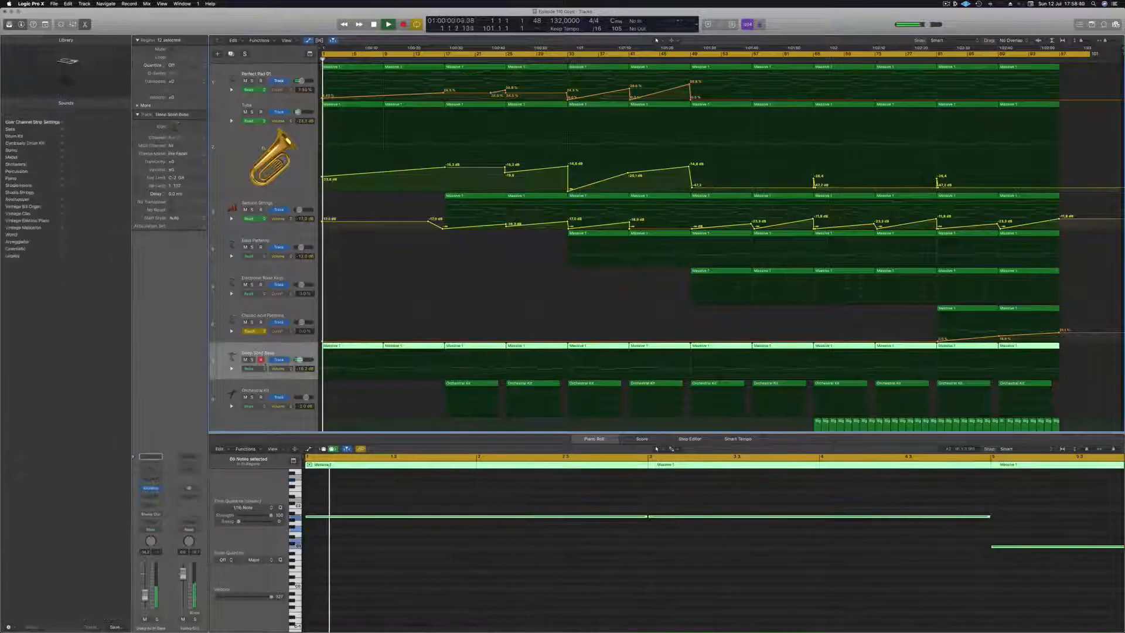
left_click(252, 360)
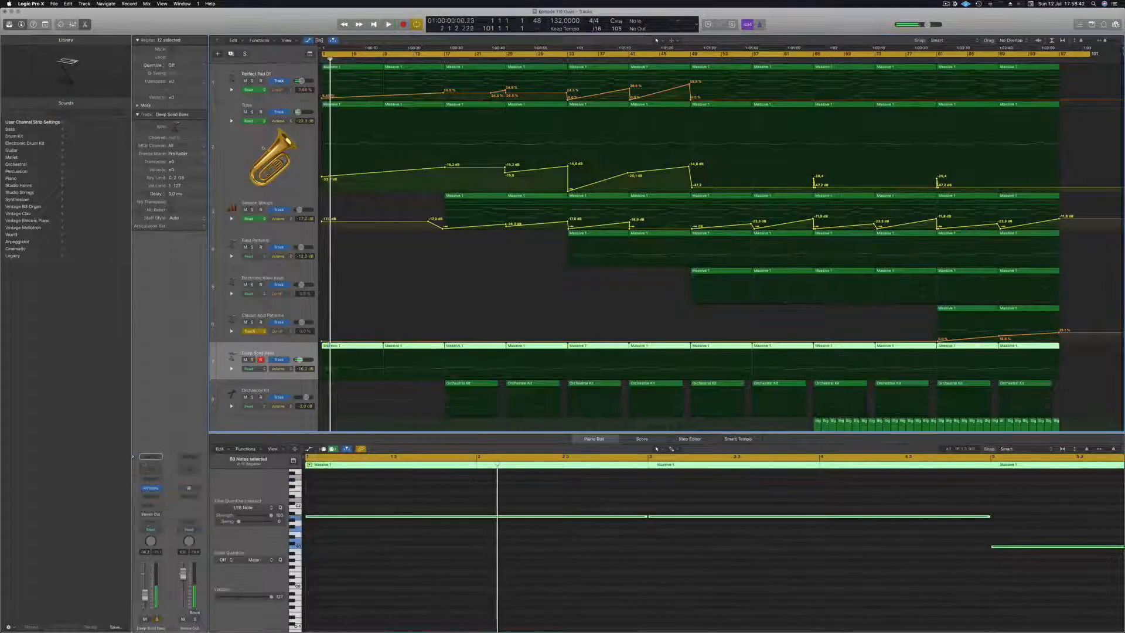
Step: Add a Channel EQ to the Deep Solid Bass track with a high cut at 94 Hz and a 48 dB/Oct slope
left_click(151, 469)
left_click_drag(334, 17, 688, 70)
key("Return")
left_click_drag(878, 292, 877, 328)
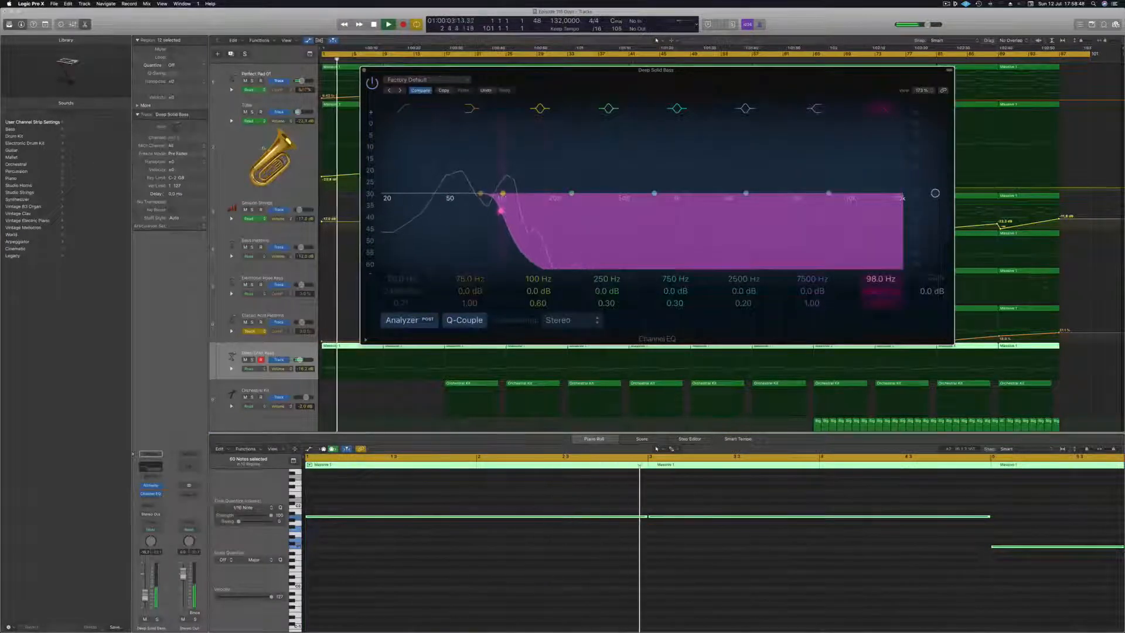
key("Return")
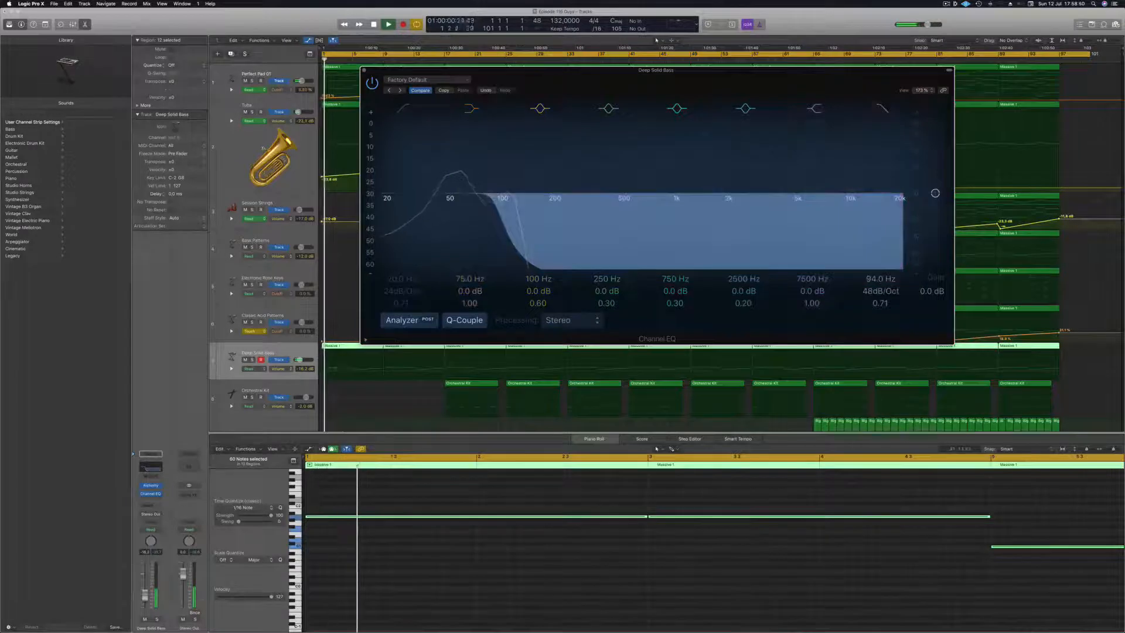
Step: Raise the Deep Solid Bass track's volume slightly, close the Channel EQ, and replay from the start
left_click(146, 593)
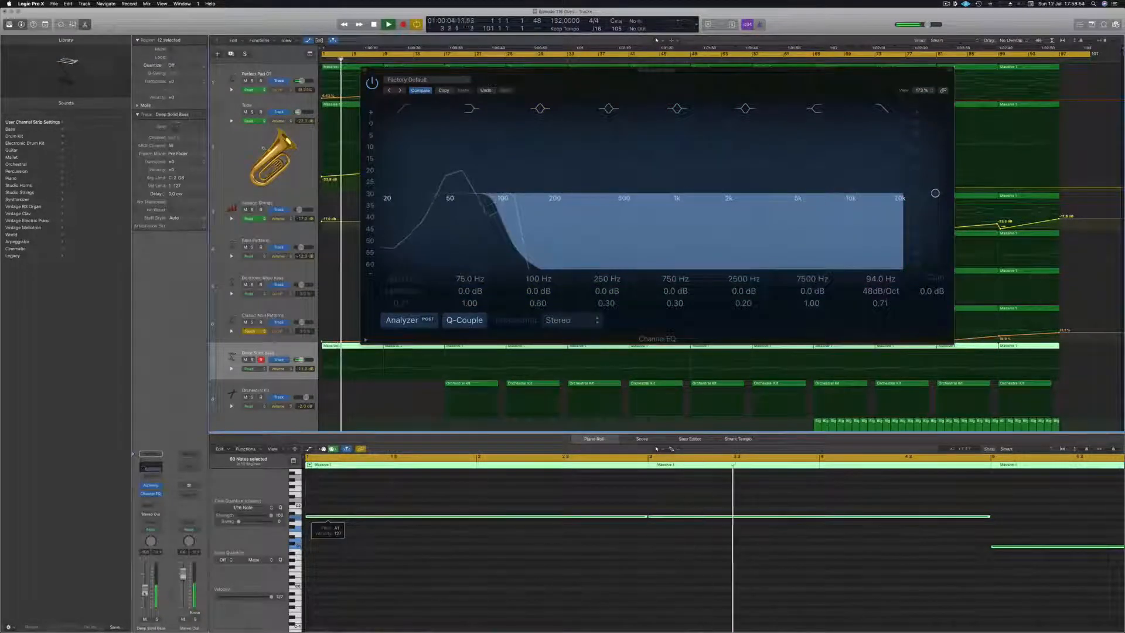
left_click(364, 71)
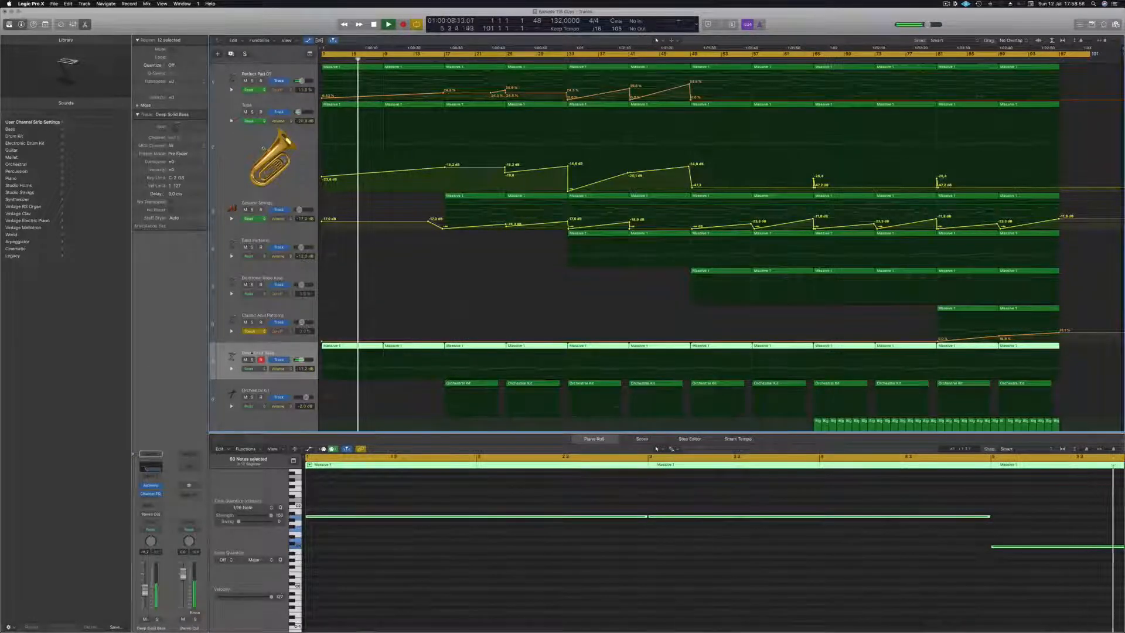
key("Return")
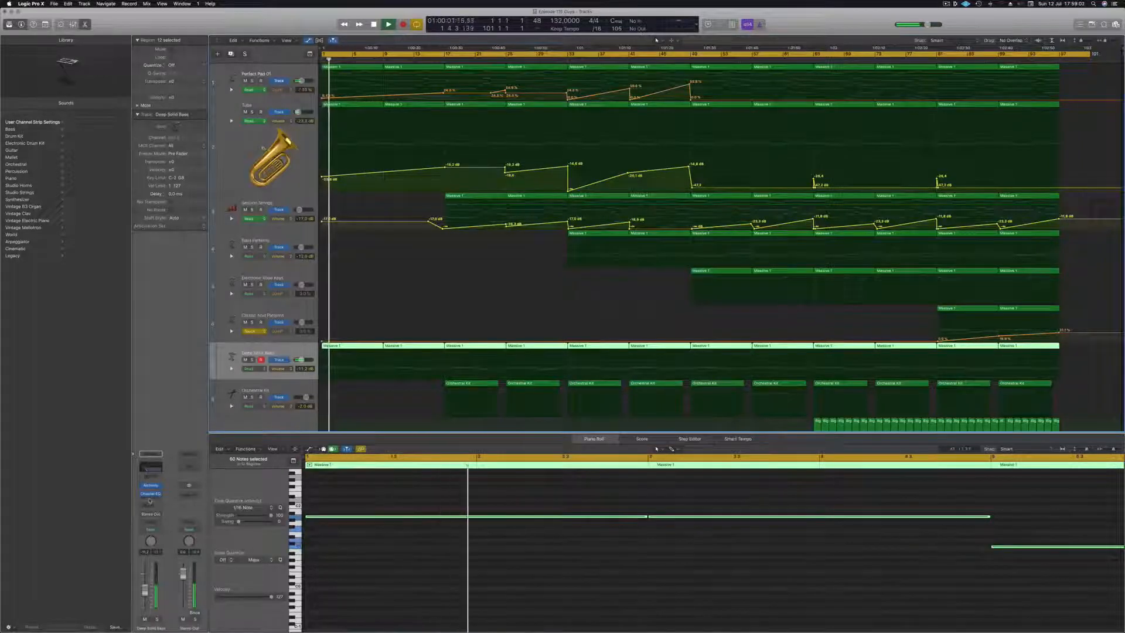
Step: Insert a stereo Compressor on the Deep Solid Bass track, using the Vintage Opto model with a threshold of about -28 dB
left_click(149, 501)
mouse_move(164, 539)
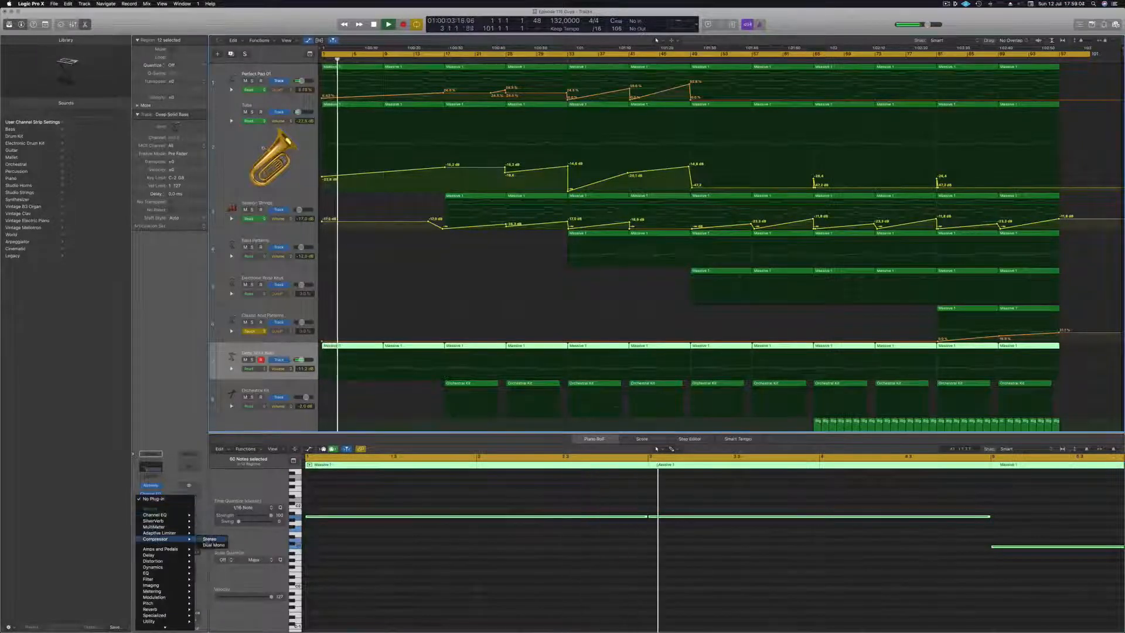
left_click(209, 538)
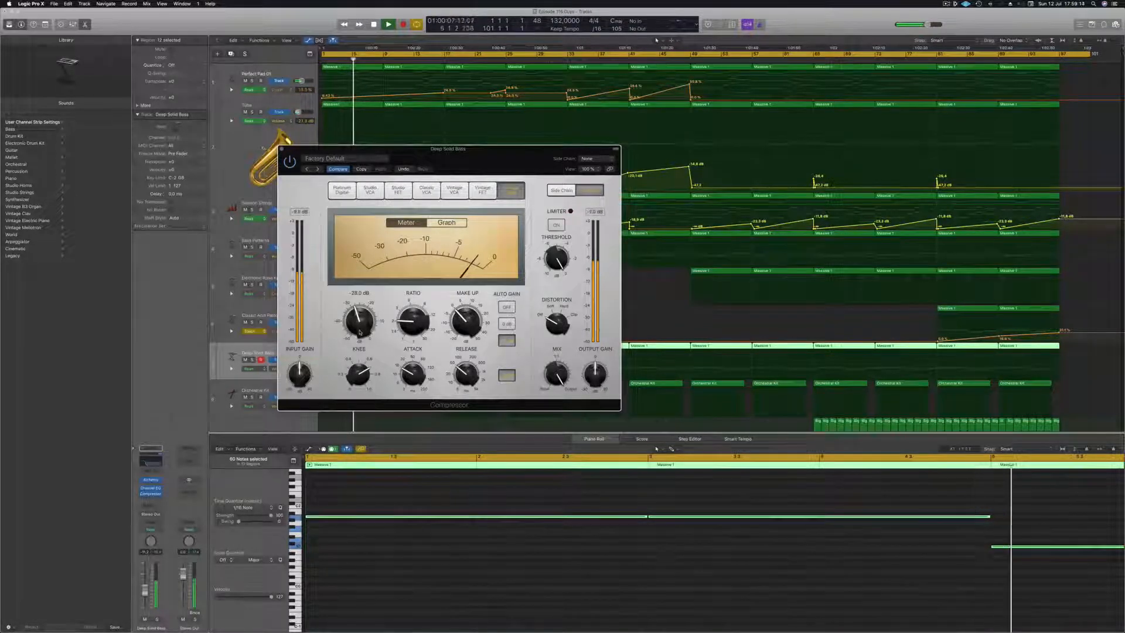
left_click(282, 150)
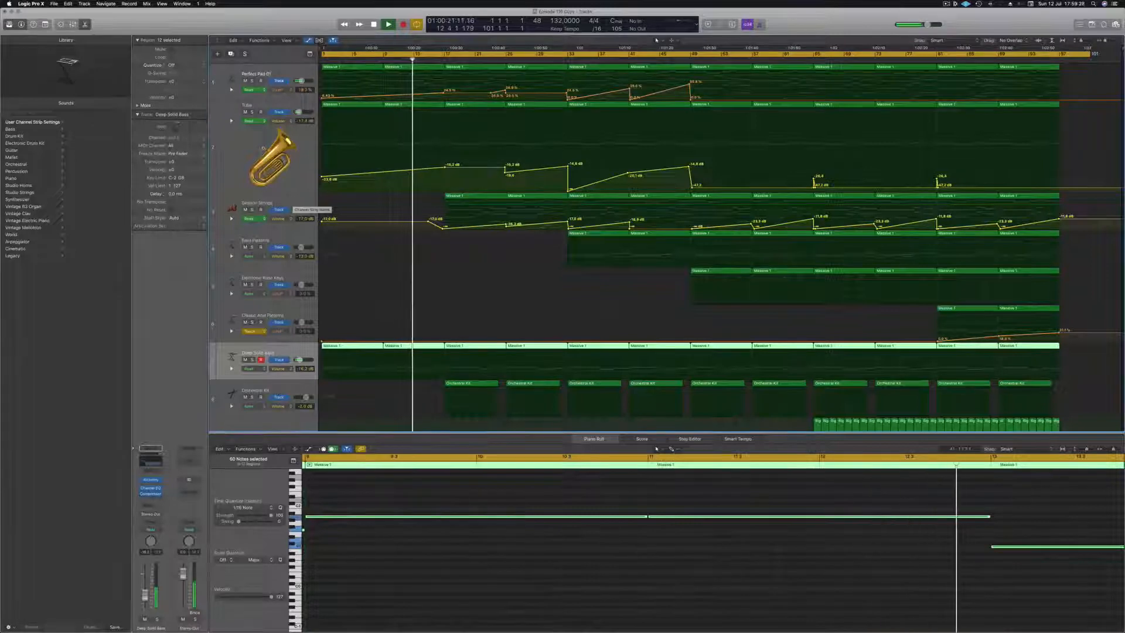
Step: Lower the Perfect Pad 01 automation at bar 17 so its ramp drops and restarts there
left_click(224, 172)
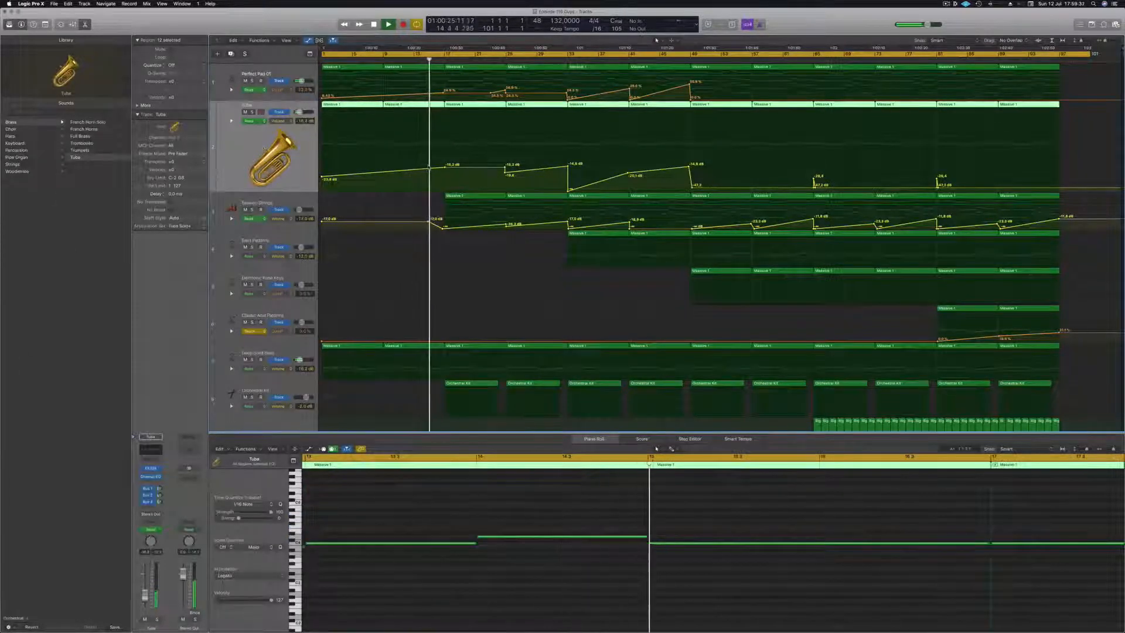
left_click_drag(444, 93, 446, 98)
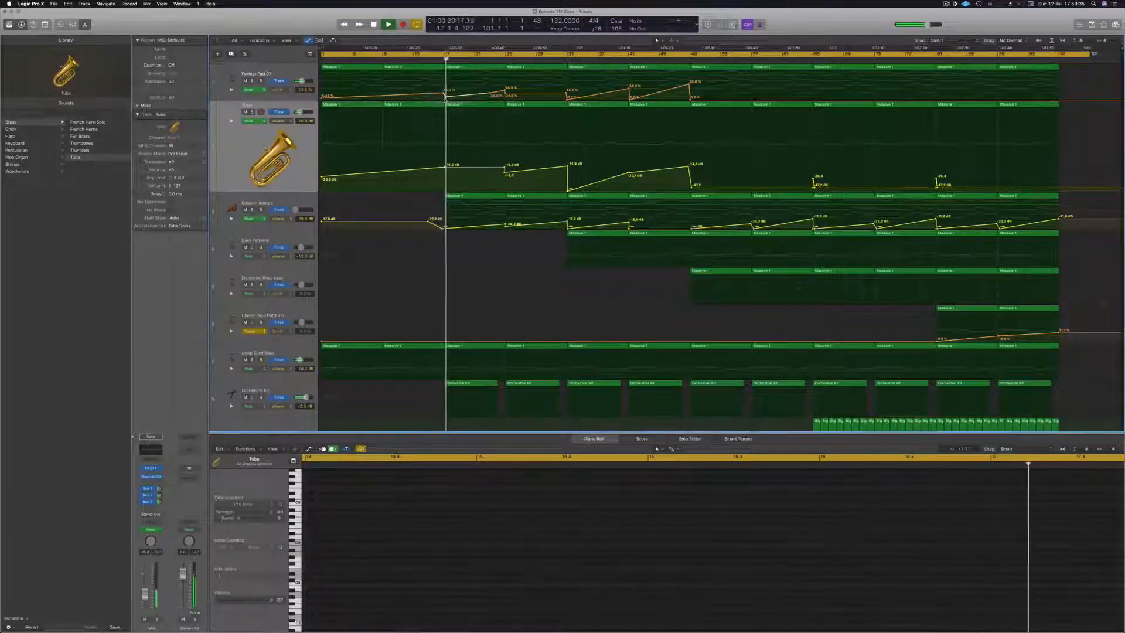
key("super+Right")
key("super+Right")
key("super+Right")
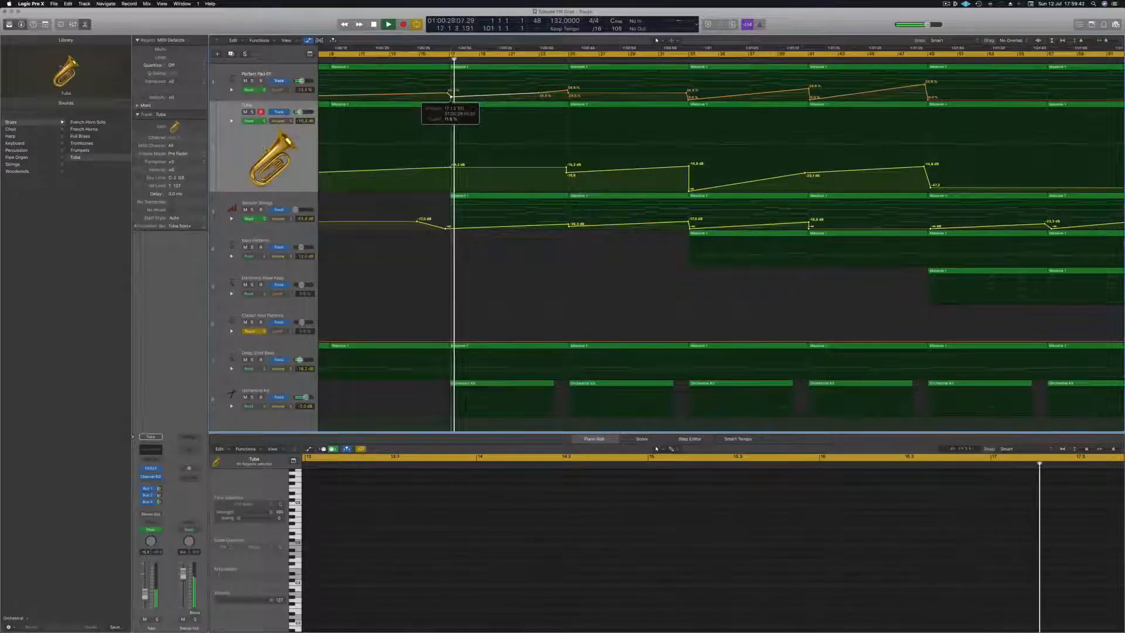
key("super+Left")
key("super+Left")
key("super+Left")
Step: Select the Session Strings track and inspect its volume automation alongside the other tracks
scroll(458, 267, "down", 2)
key("super+Up")
key("super+Up")
key("super+Up")
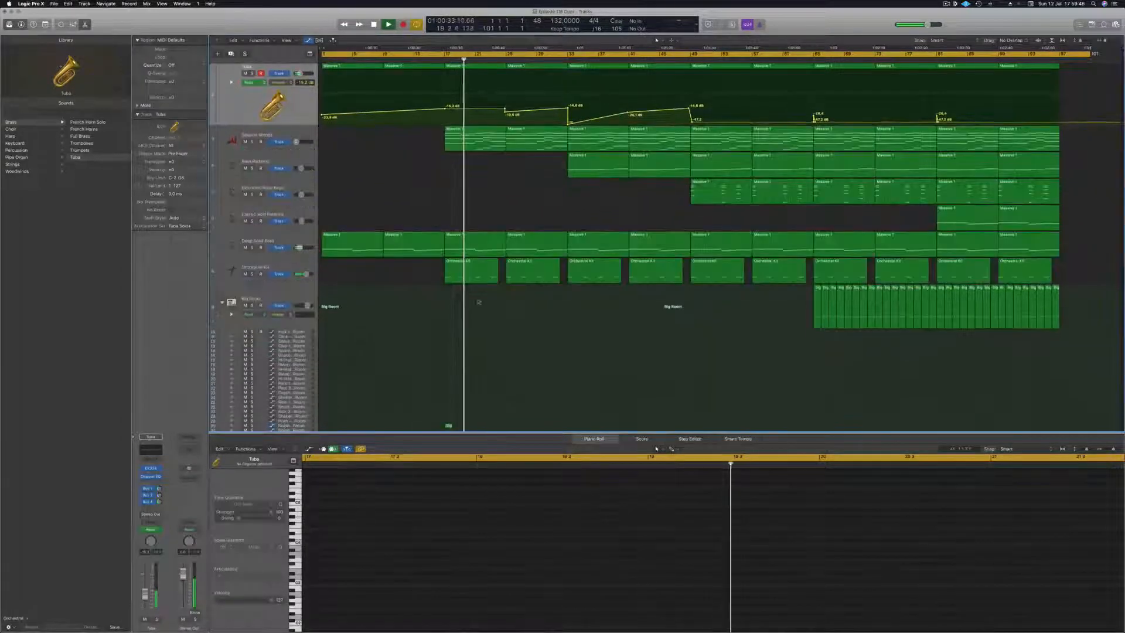
scroll(483, 300, "up", 1)
left_click(267, 148)
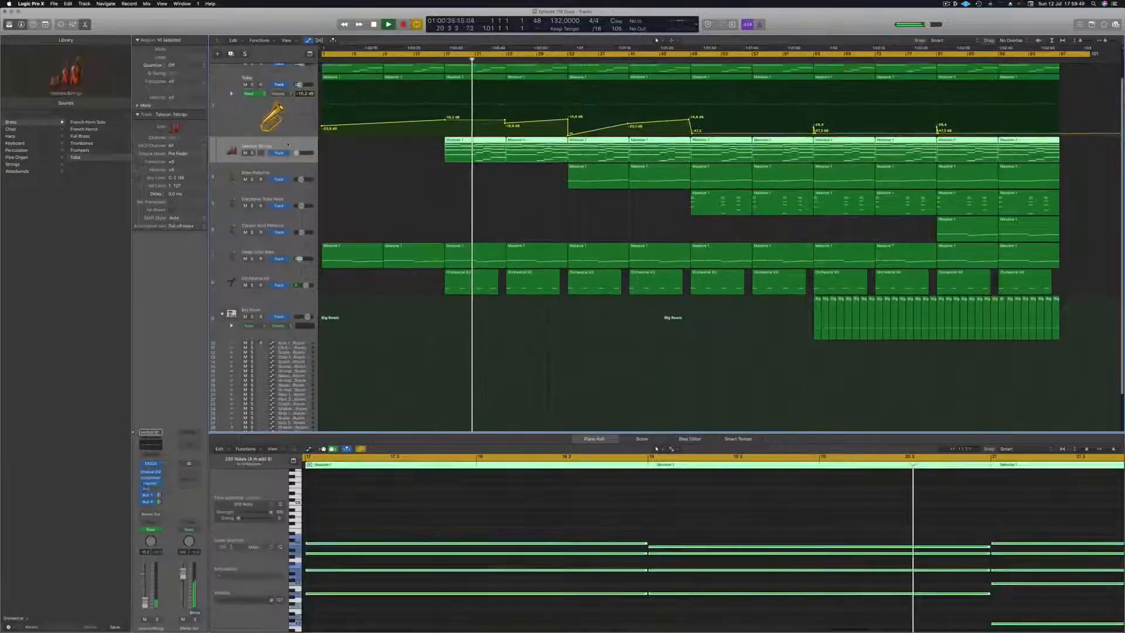
key("super+Down")
key("super+Down")
key("super+Down")
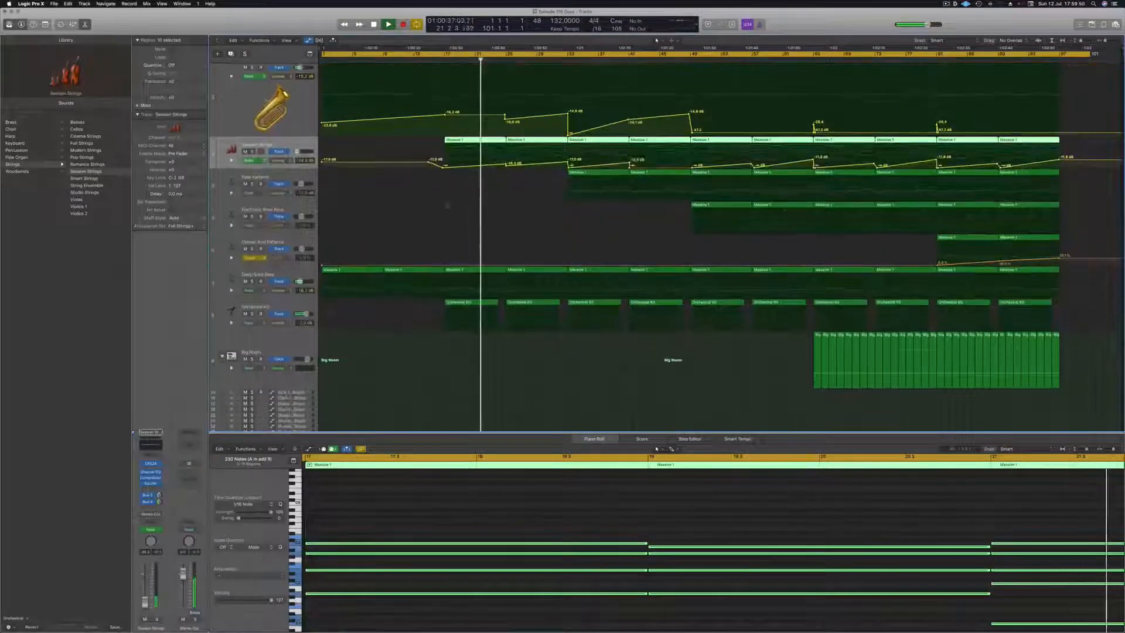
Step: Drop the Tuba's volume automation close to silence at bar 25 so it ramps back up to bar 33
scroll(480, 153, "up", 1)
key("super+Right")
key("super+Right")
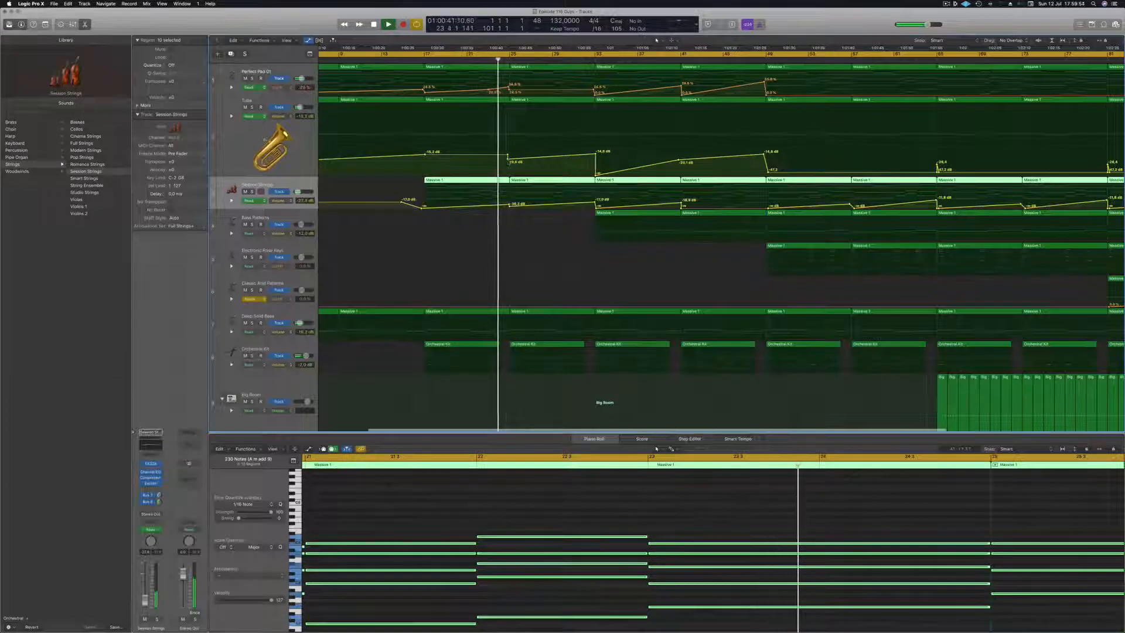
key("shift+super+a")
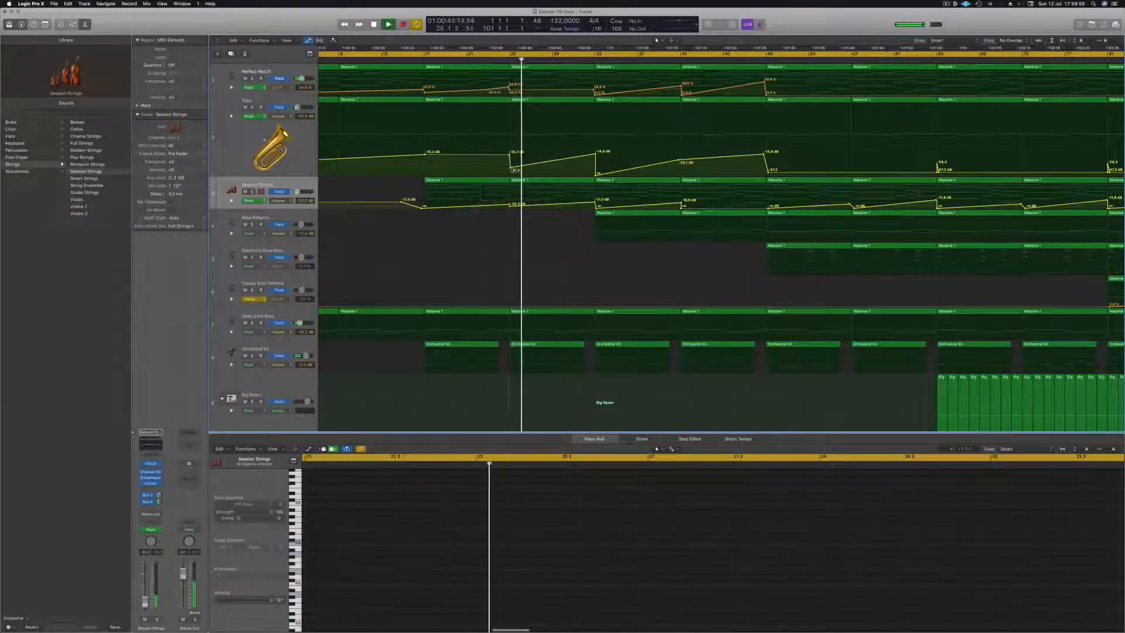
key("super+Left")
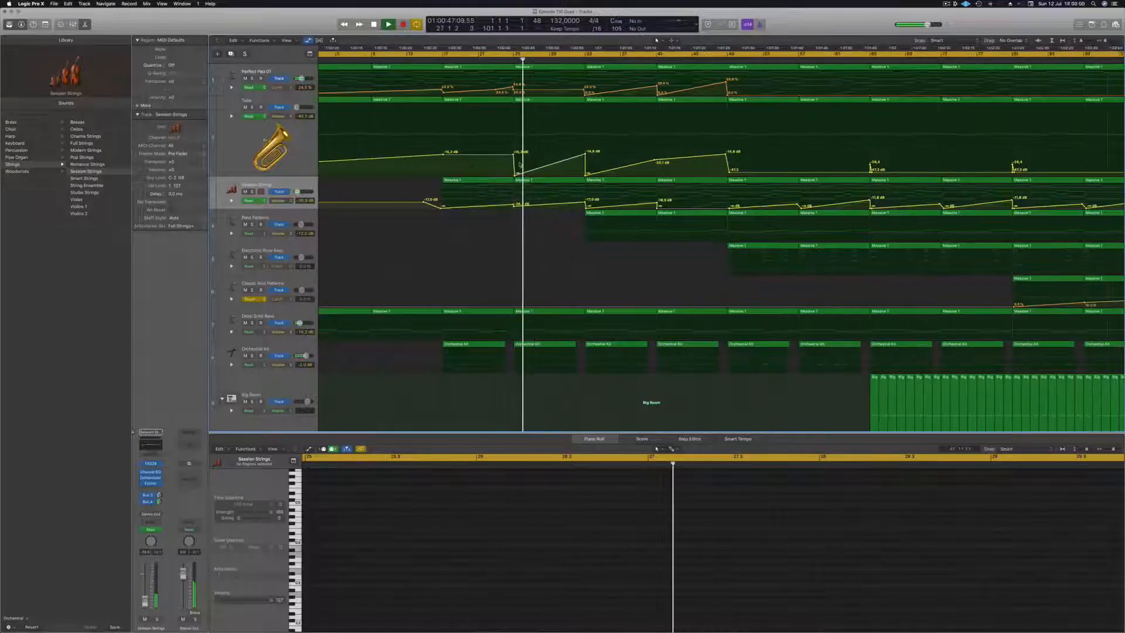
key("super+Left")
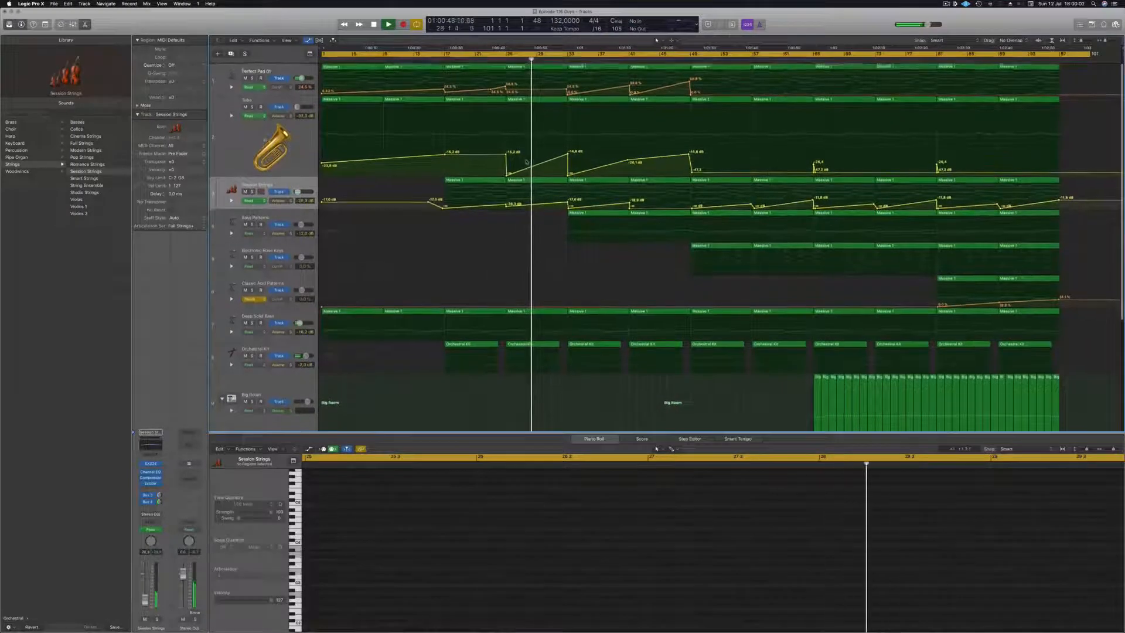
key("super+Up")
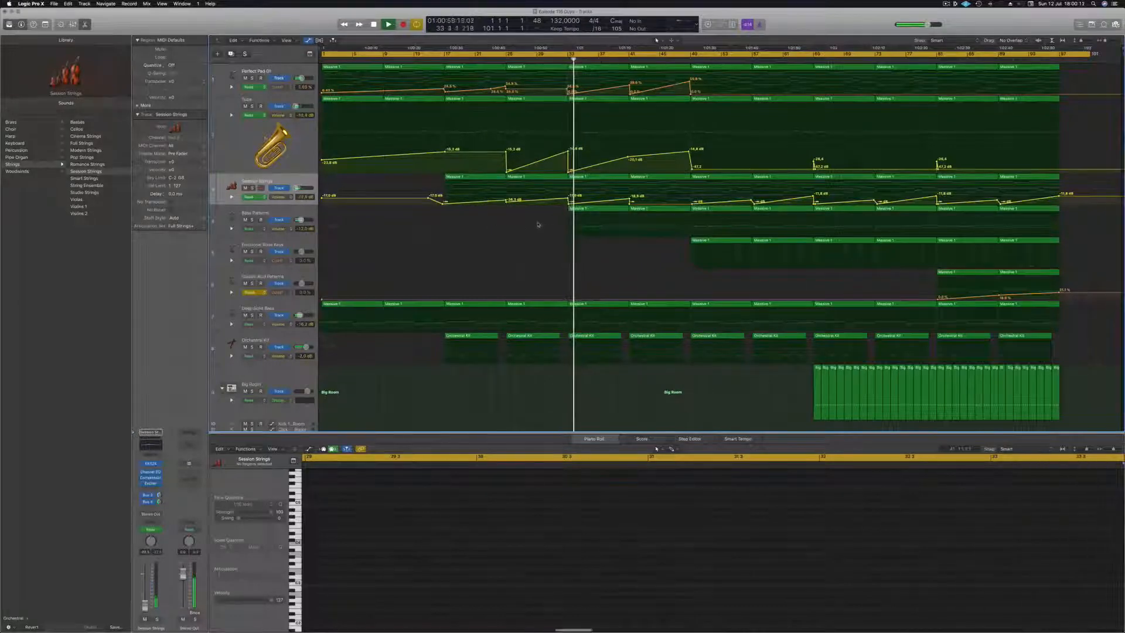
Step: Raise the Bass Patterns track's volume to about -6 dB, then select Deep Solid Bass and replay from about bar 38
left_click(312, 216)
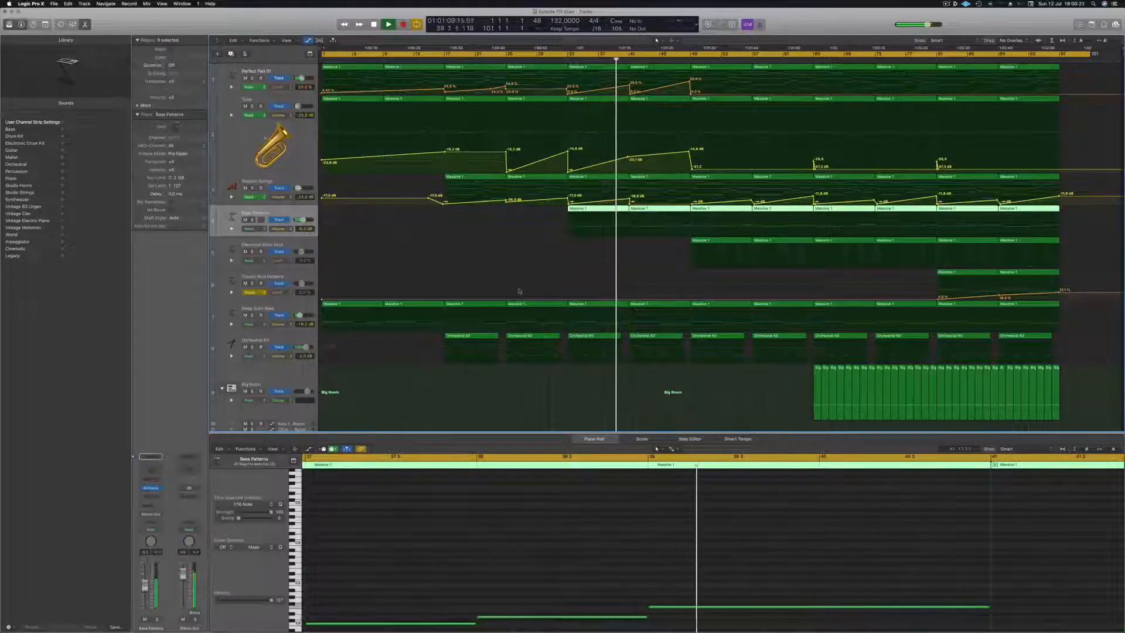
left_click(265, 309)
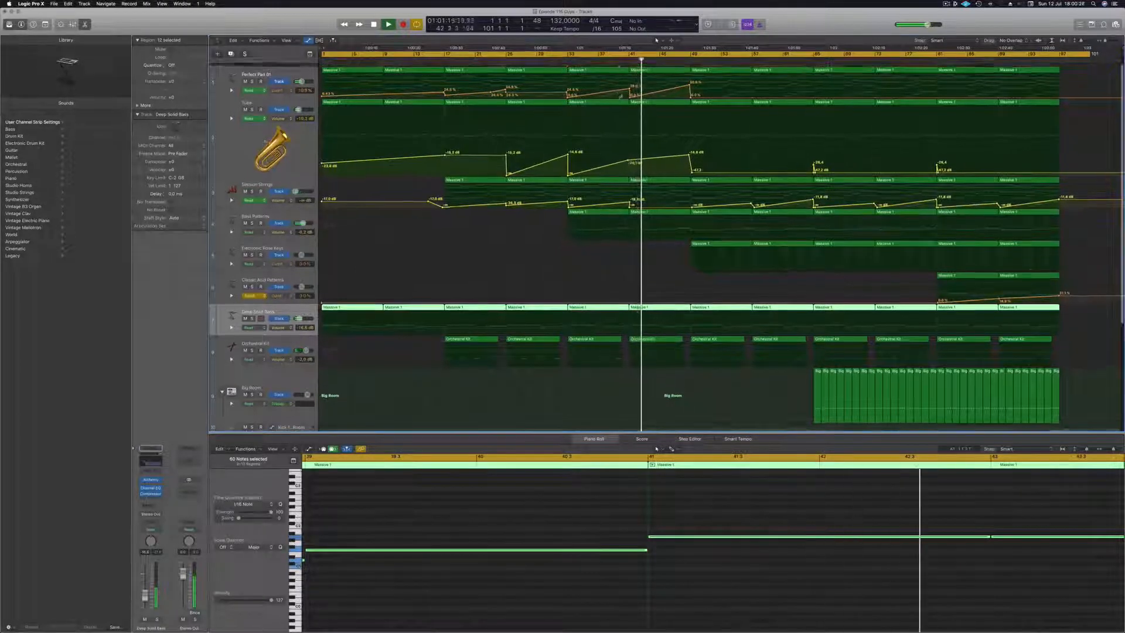
left_click(606, 60)
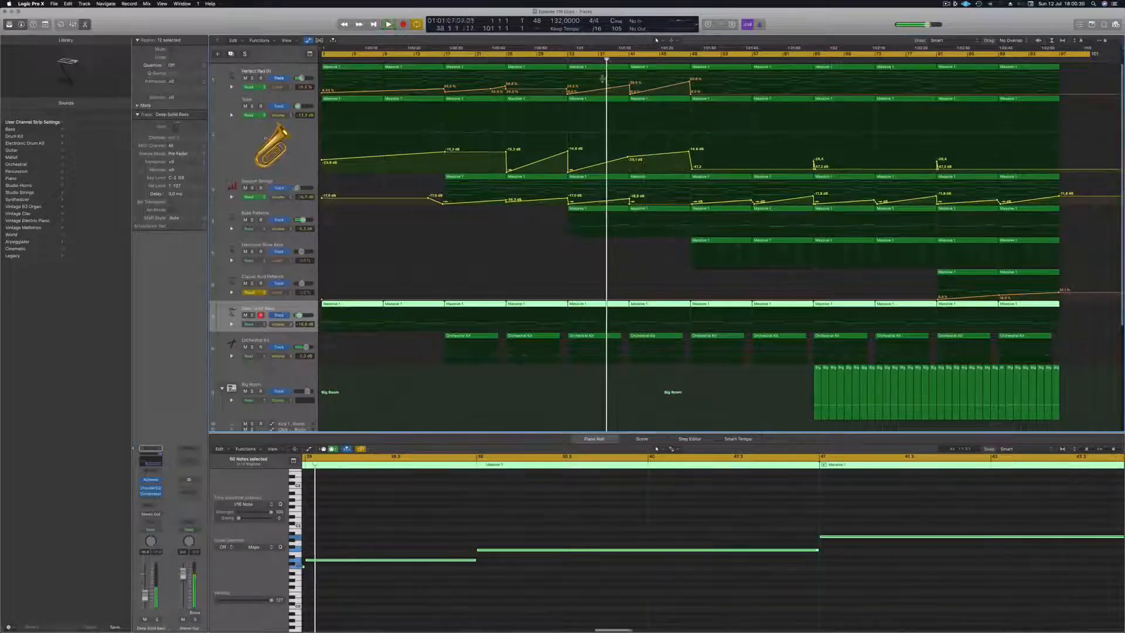
Step: Reshape the Perfect Pad 01 automation after bar 41 into a shallow dip and adjust its peak just before bar 49
left_click(630, 90)
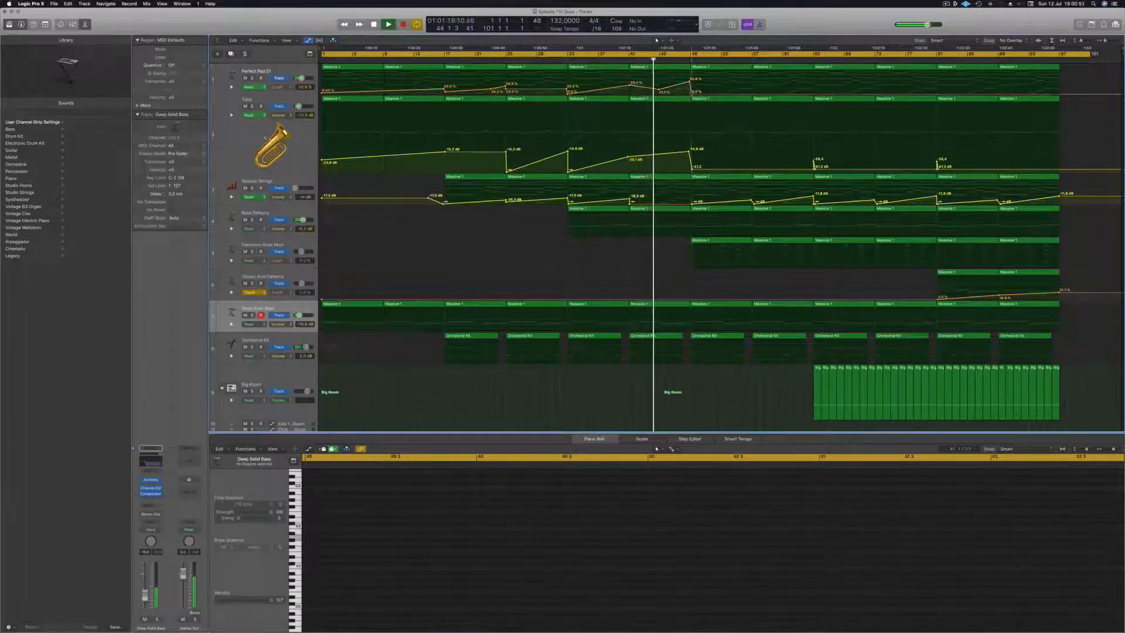
key("super+Right")
key("super+Right")
key("super+Right")
key("super+Right")
key("super+Right")
left_click_drag(782, 82, 781, 83)
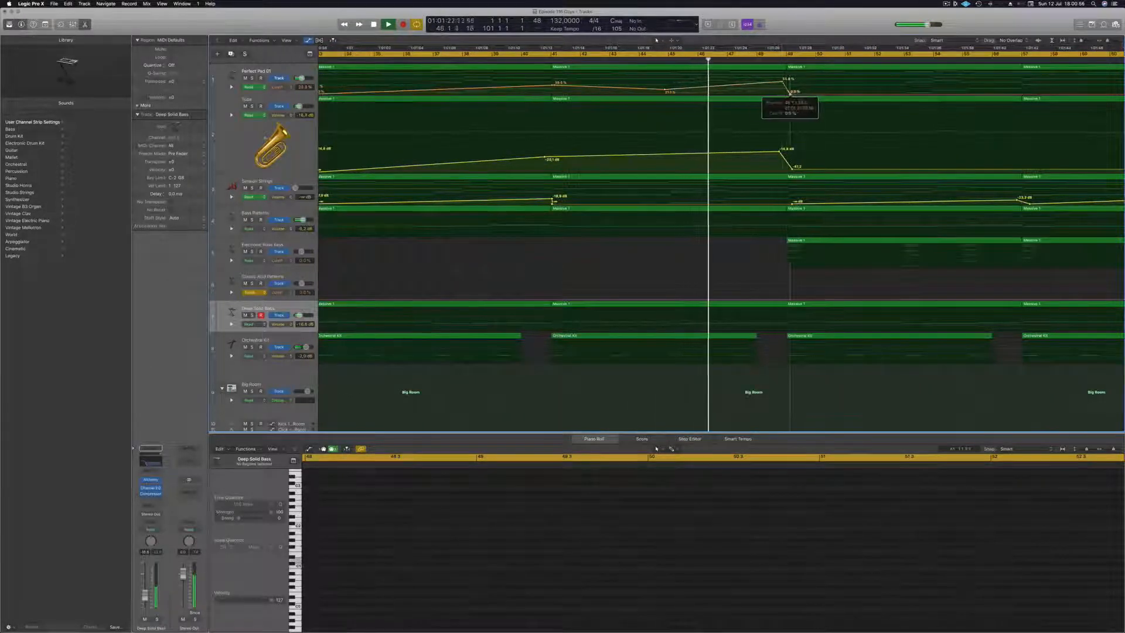
Step: Tighten the Tuba's volume automation drop at bar 49 and replay from just before it
left_click(791, 169)
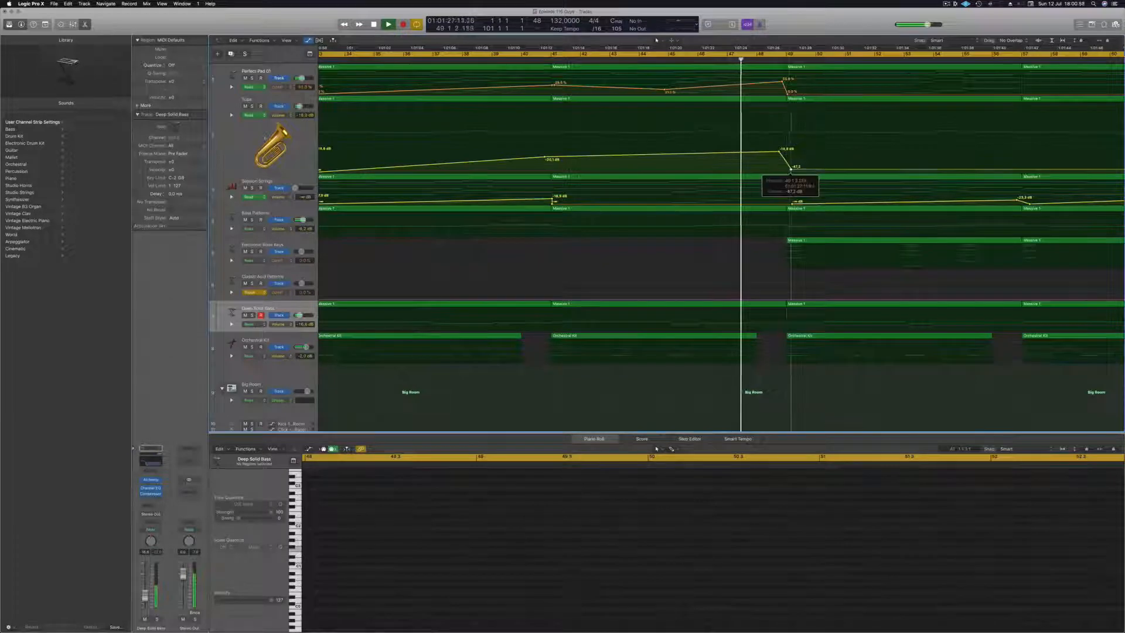
left_click(781, 152)
key("super+Left")
key("super+Left")
key("super+Left")
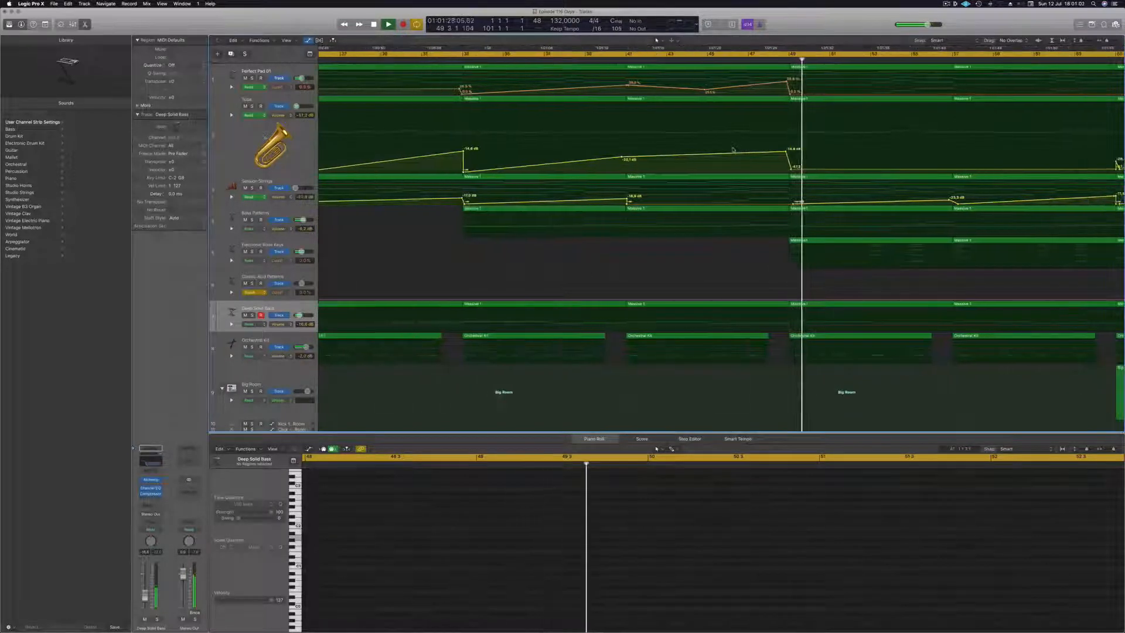
key("super+Left")
key("super+Left")
left_click(684, 57)
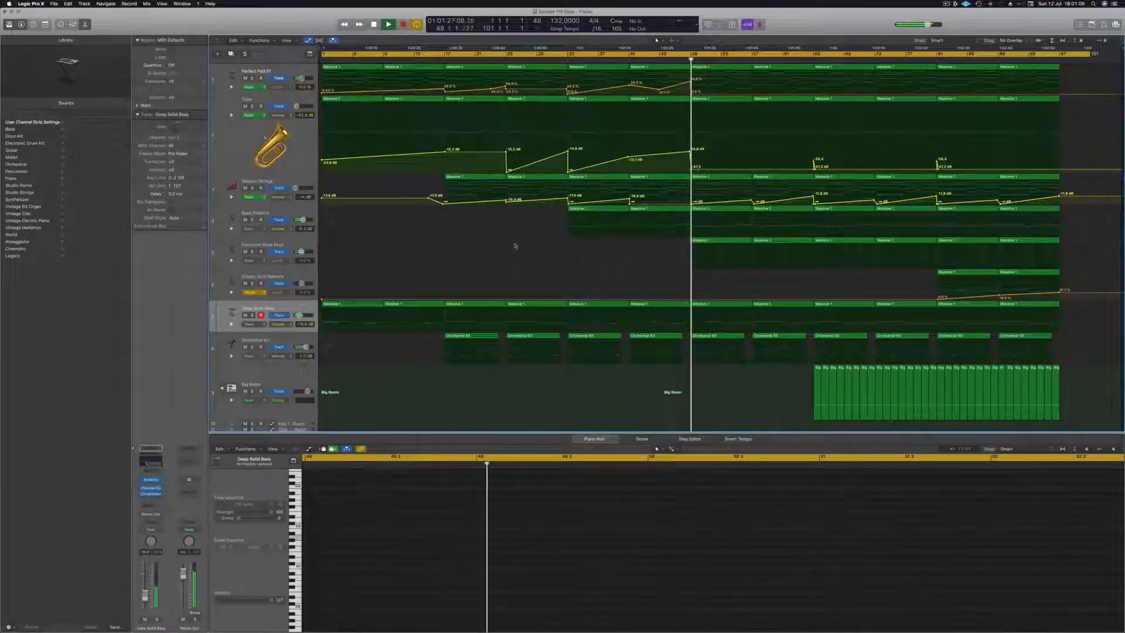
Step: Copy the Big Room effect hit from bar 17 to bar 49 and replay from just before it
scroll(531, 385, "down", 5)
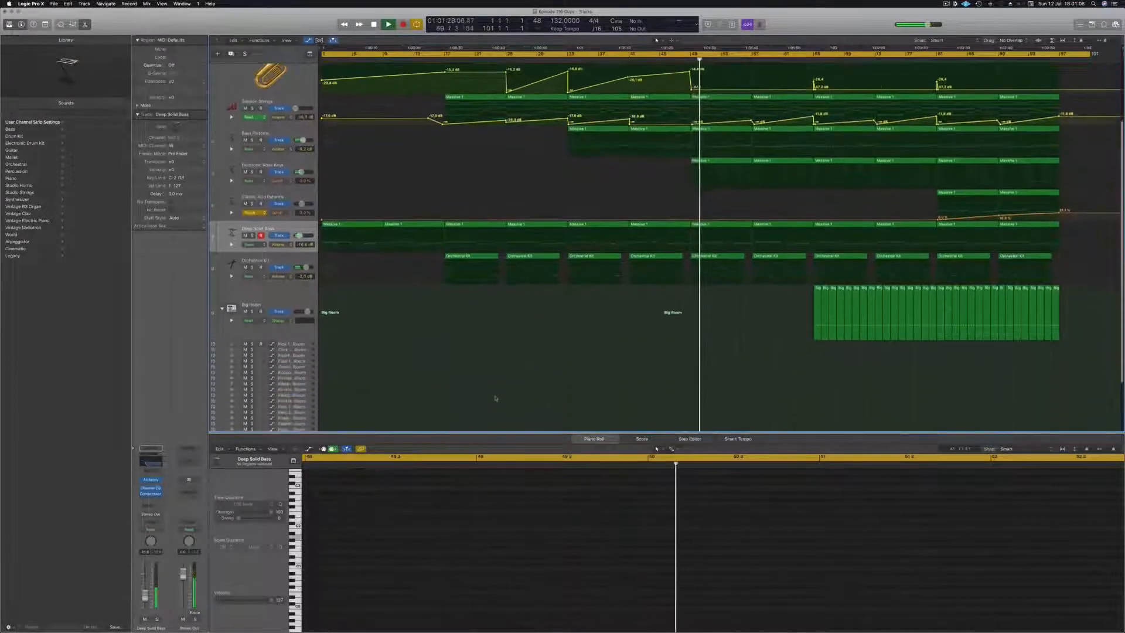
left_click(449, 389)
left_click_drag(448, 389, 697, 392)
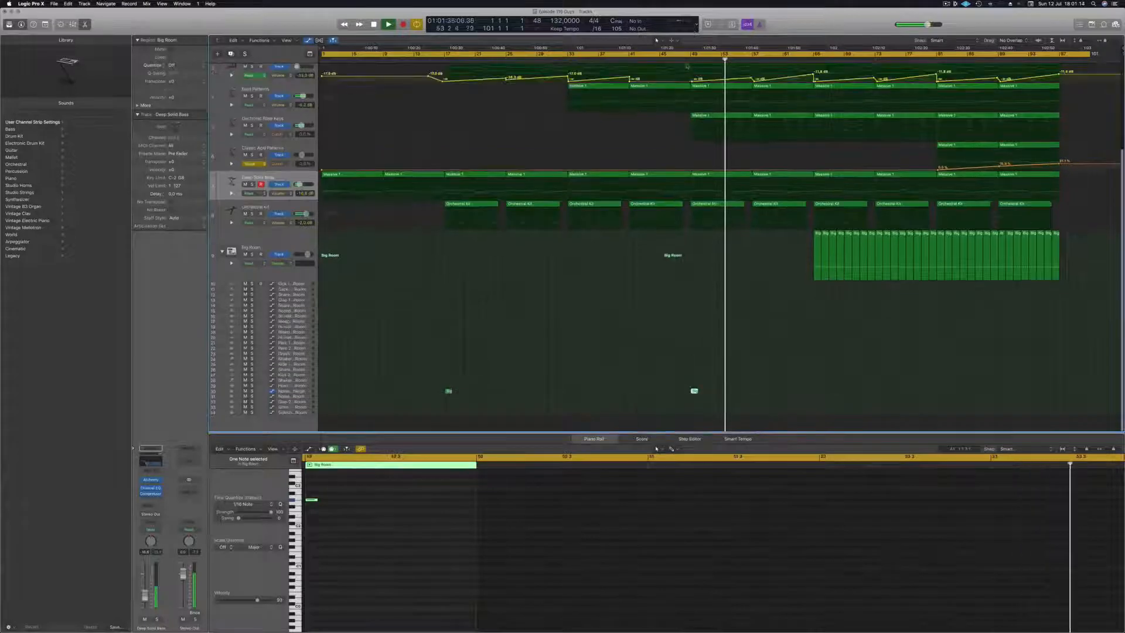
left_click(685, 59)
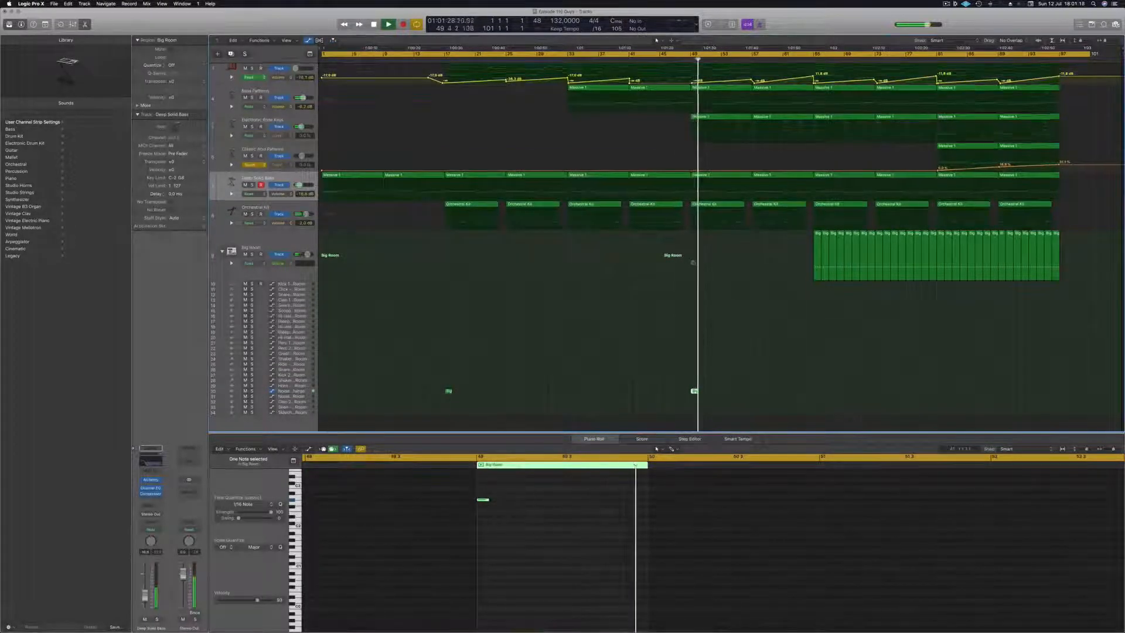
Step: Select the Classic Acid Patterns track and duplicate it with its sound settings as a new empty track
scroll(705, 243, "down", 3)
scroll(648, 320, "down", 2)
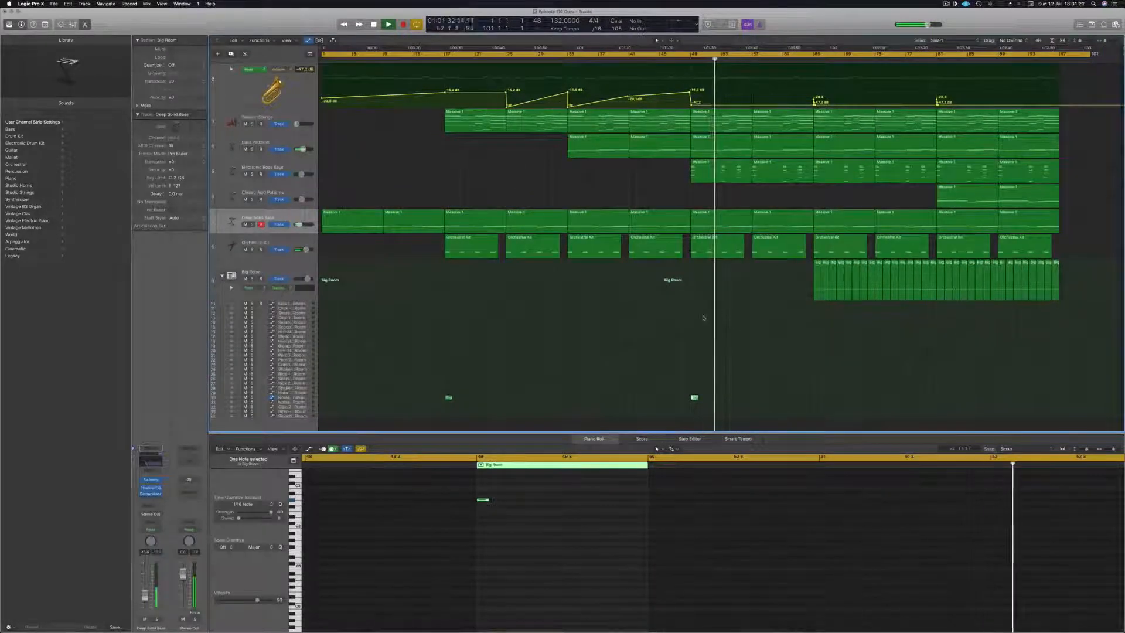
scroll(704, 317, "up", 3)
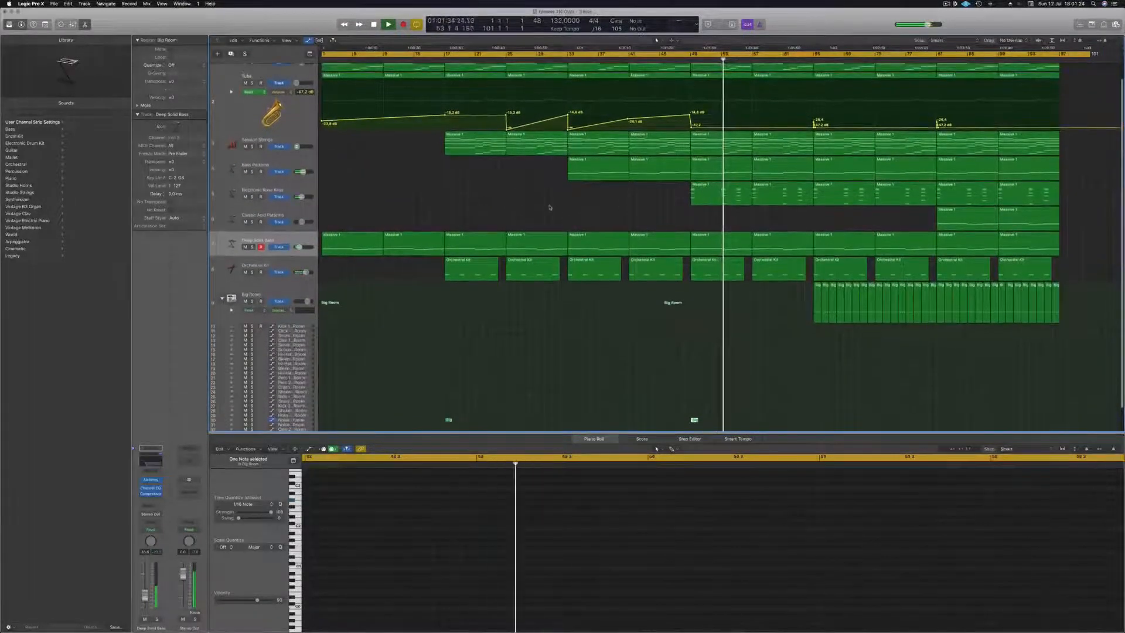
scroll(669, 208, "up", 2)
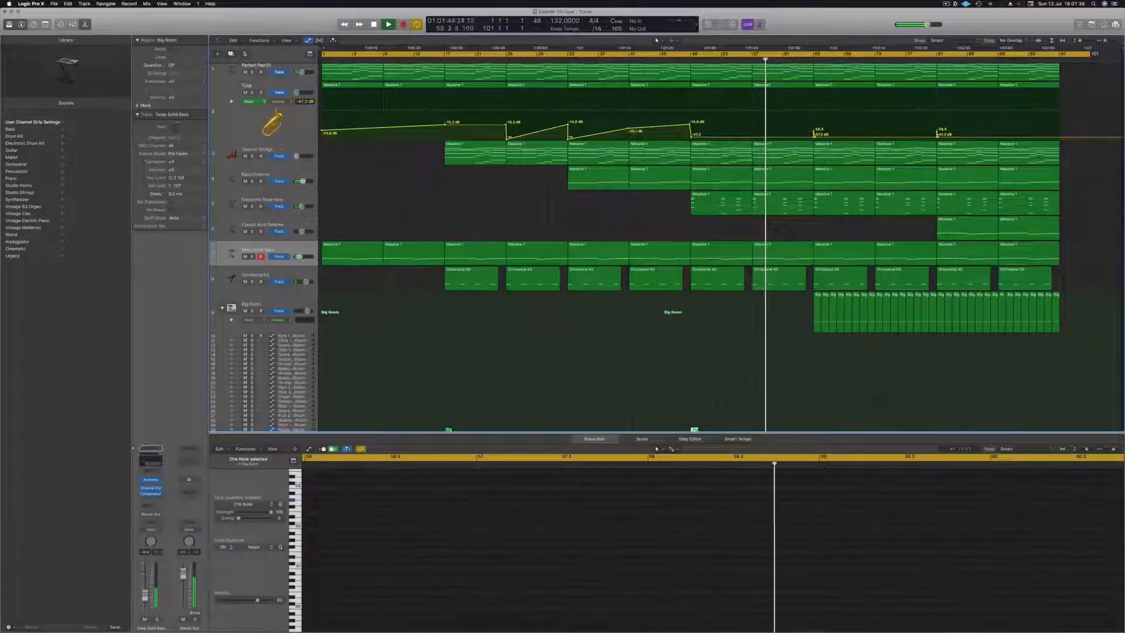
left_click(288, 152)
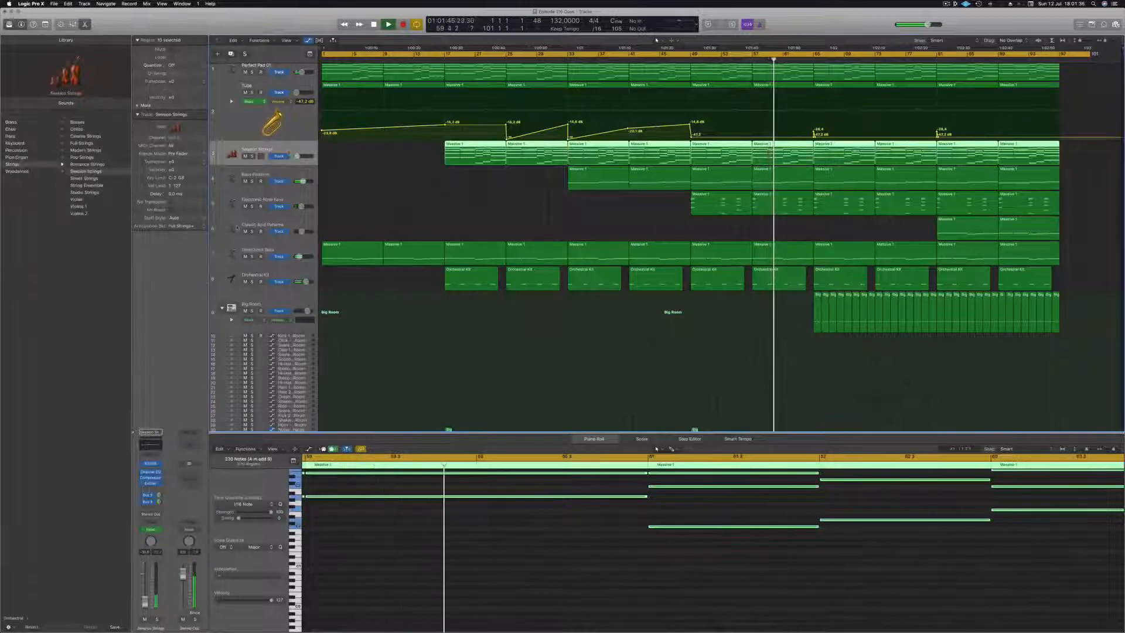
left_click(287, 226)
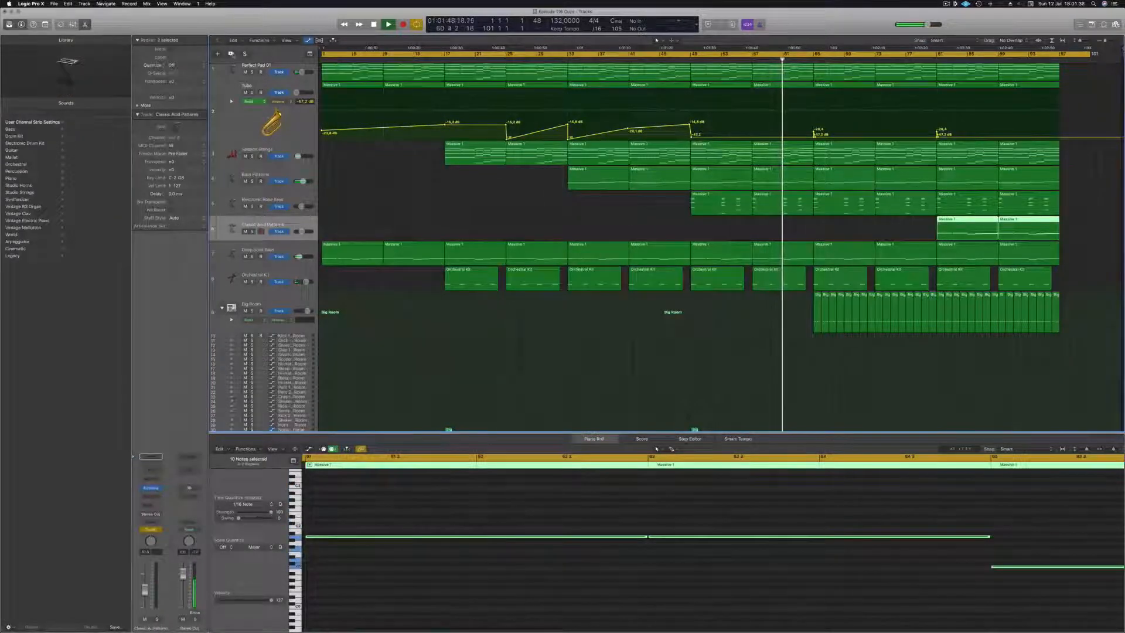
key("super+d")
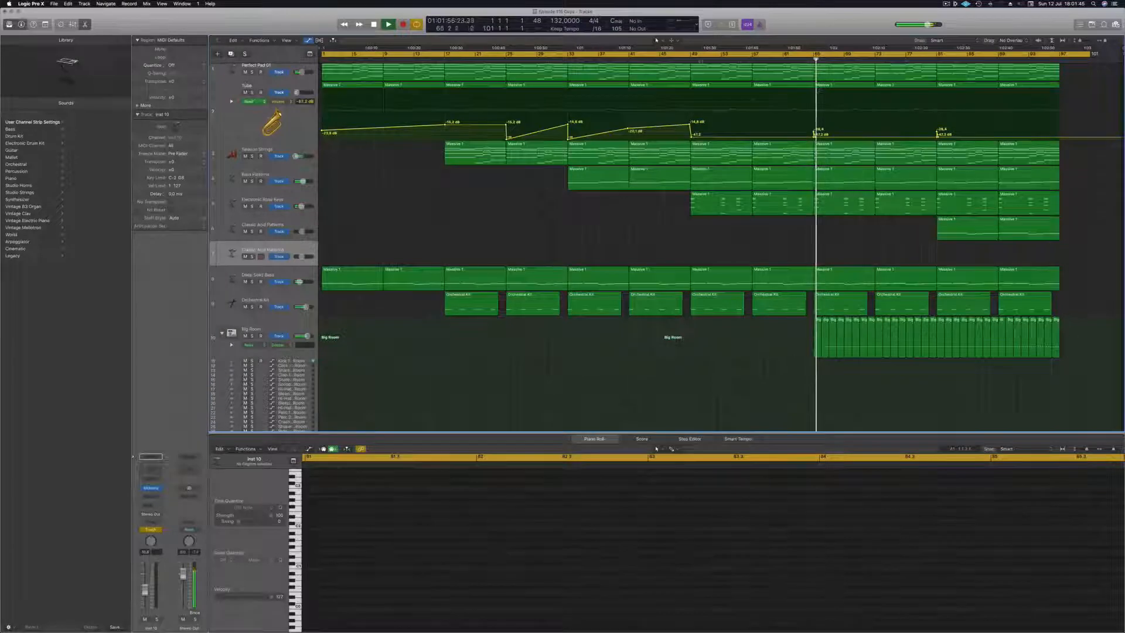
Step: Copy the Session Strings region at bar 49 onto the duplicated Classic Acid Patterns track
left_click(686, 59)
left_click(708, 155)
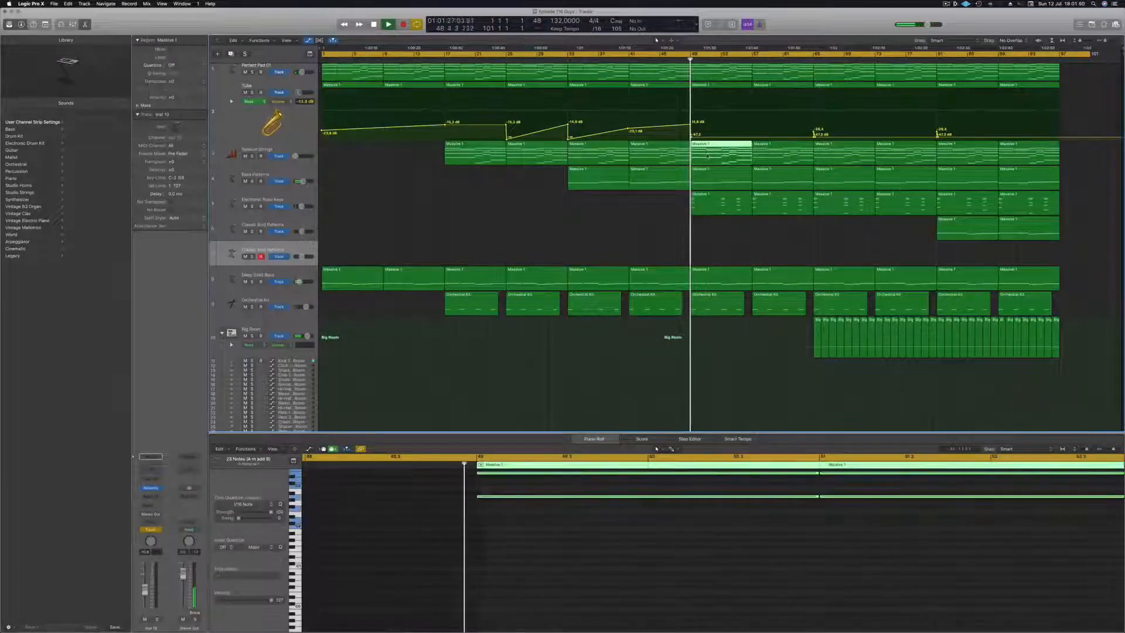
left_click_drag(708, 156, 708, 263)
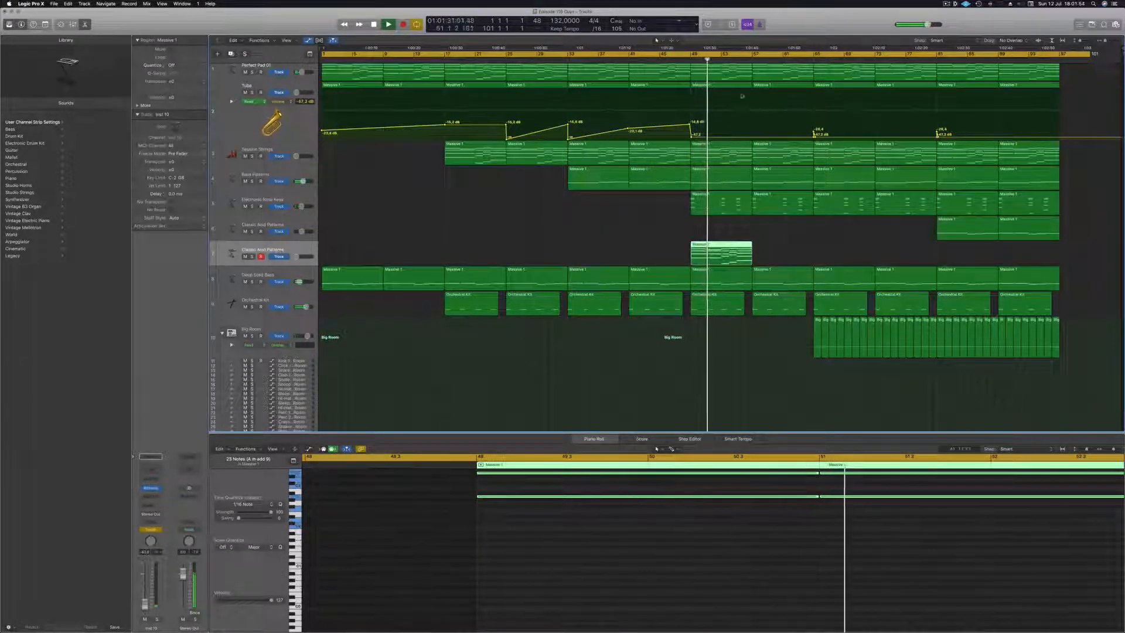
Step: Replay from just before bar 49 and set the duplicated Classic Acid Patterns track's automation mode to Read
left_click(683, 60)
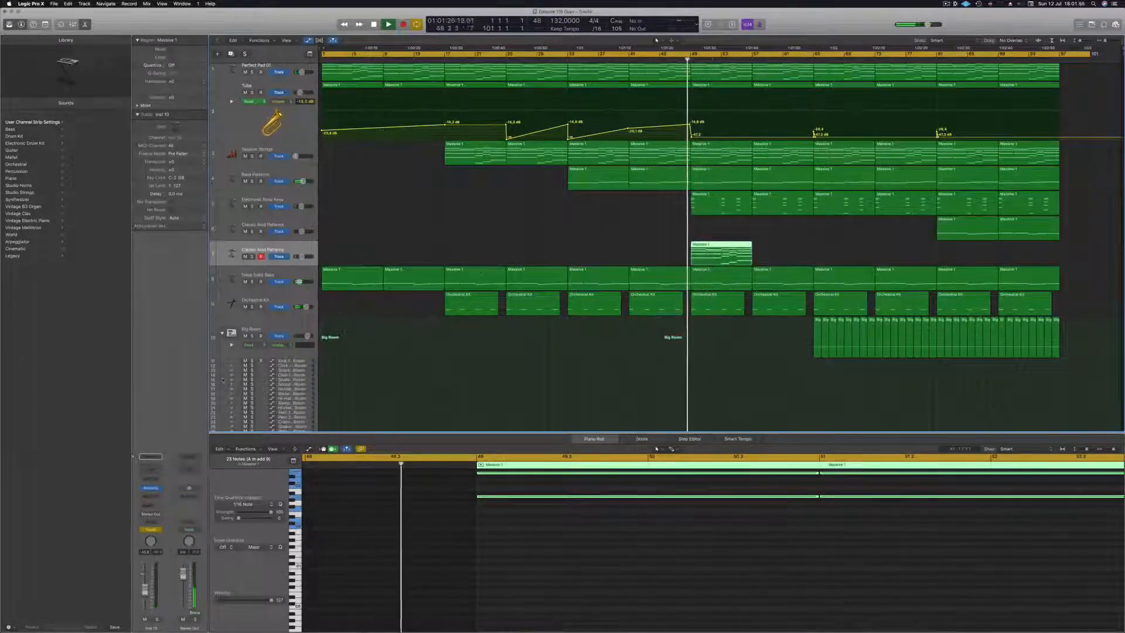
left_click(151, 529)
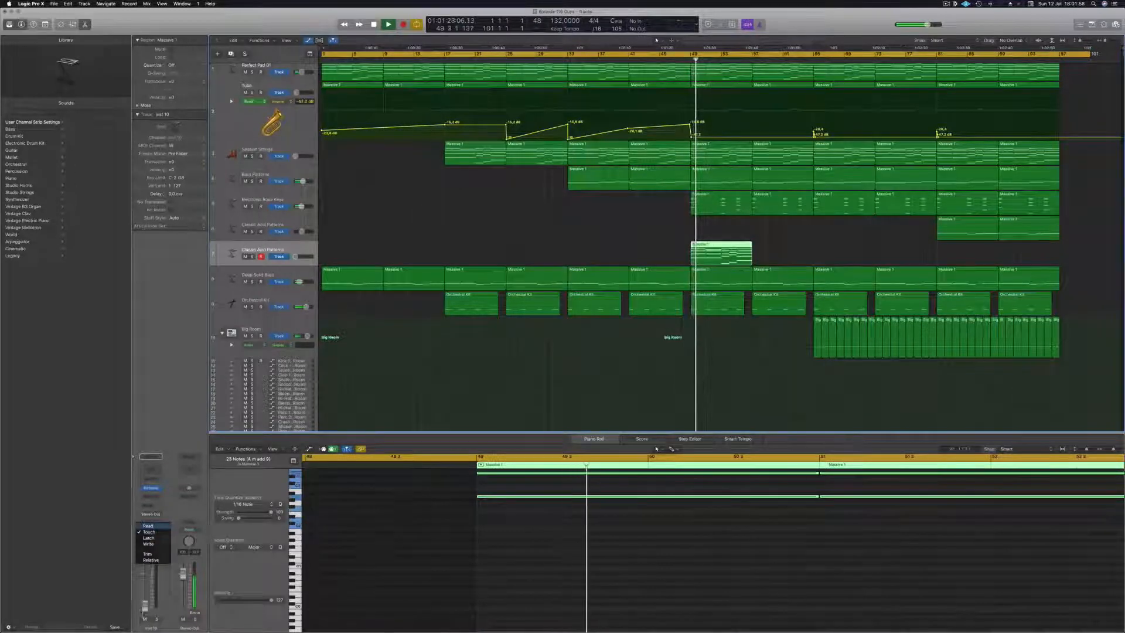
left_click(147, 526)
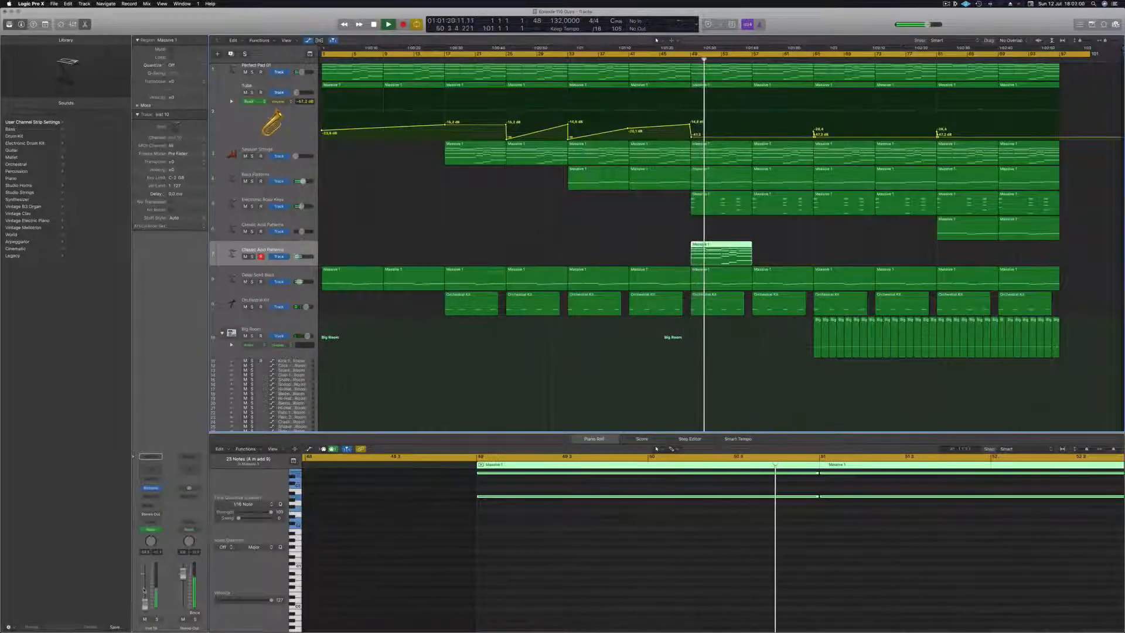
Step: Show the automation lanes and turn off automation on the duplicated Classic Acid Patterns track
key("a")
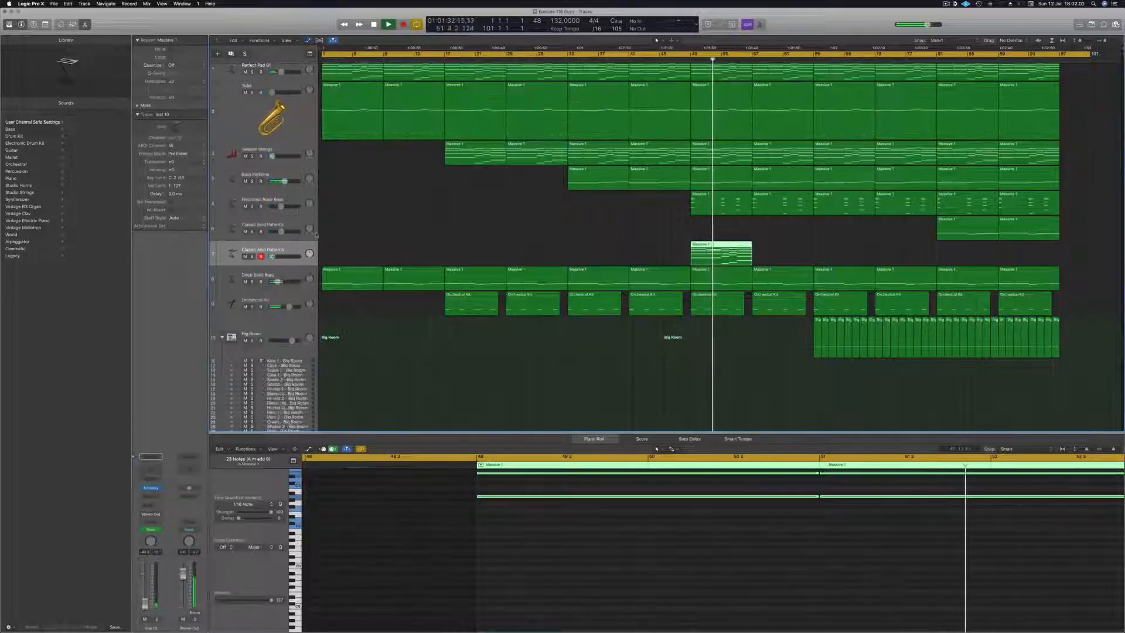
key("a")
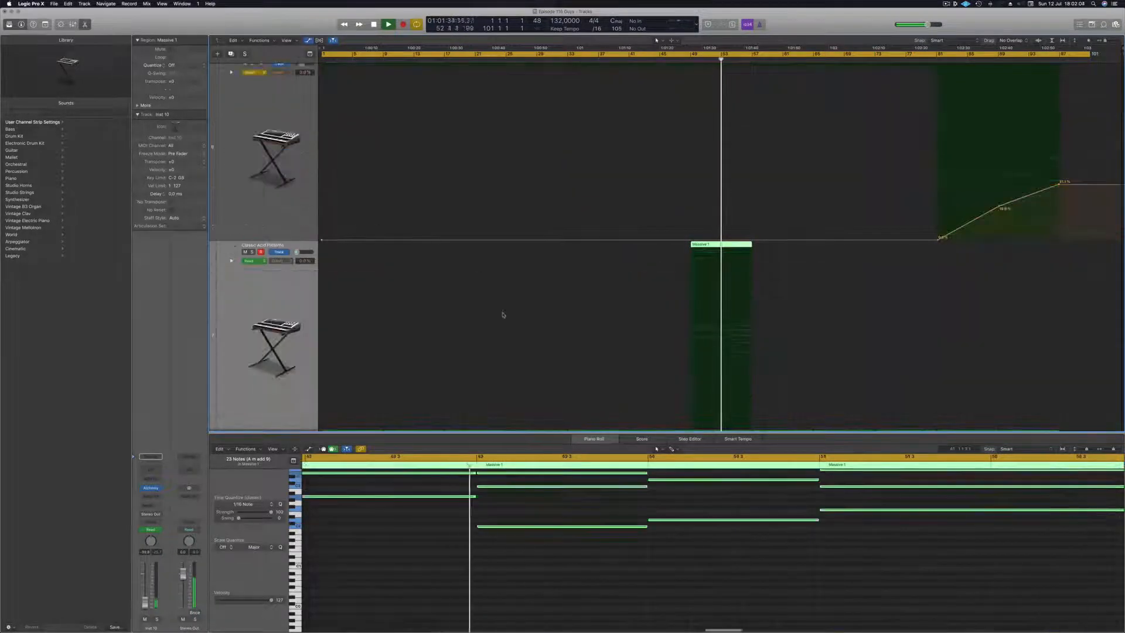
left_click(276, 260)
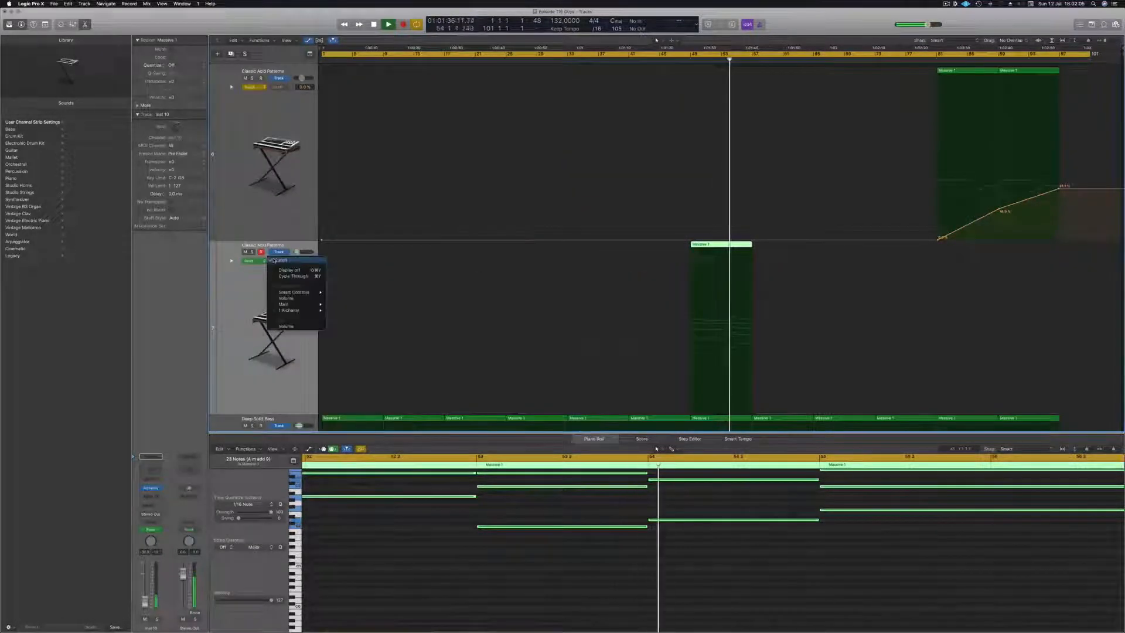
left_click(248, 297)
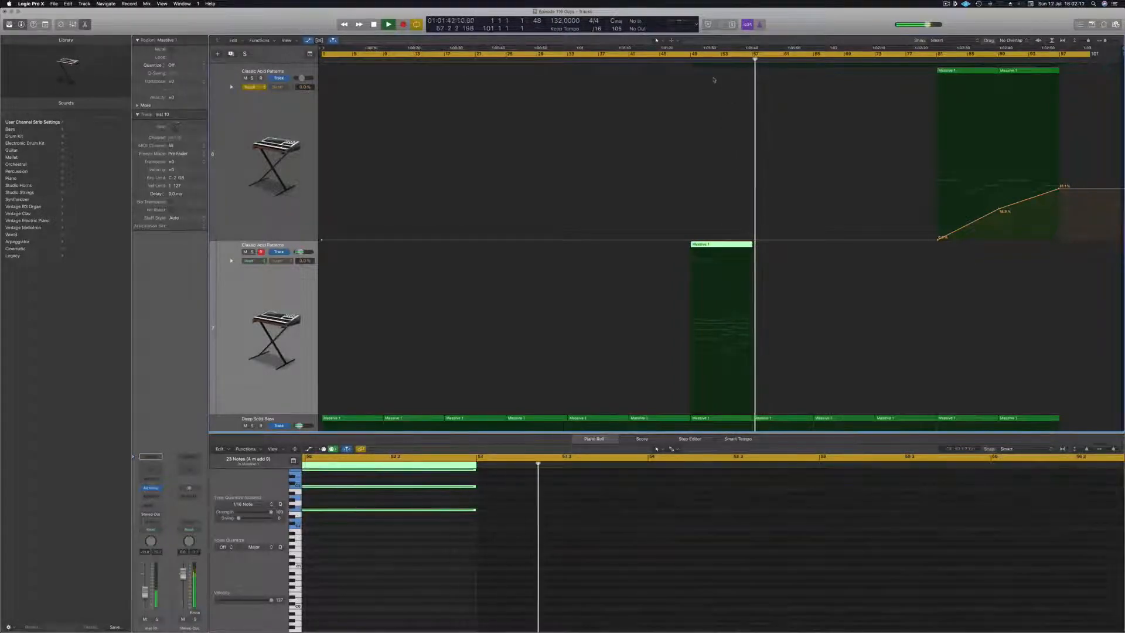
Step: Replay from bar 49 and set the original Classic Acid Patterns track's automation mode to Read
scroll(714, 82, "down", 7)
scroll(714, 89, "down", 1)
left_click(691, 59)
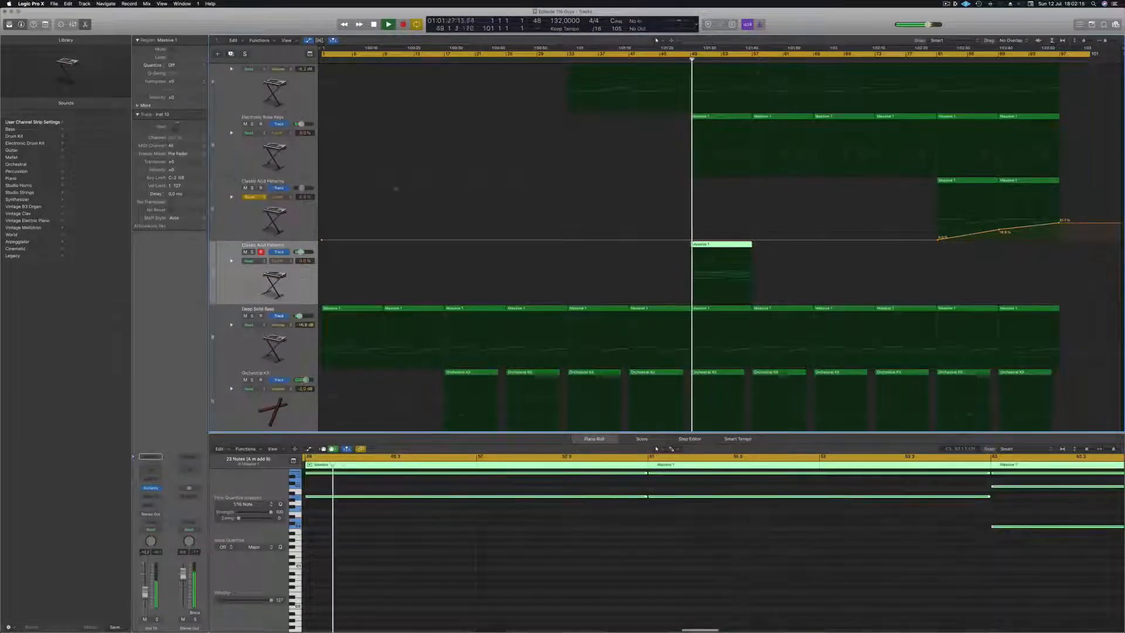
left_click(258, 198)
left_click(254, 188)
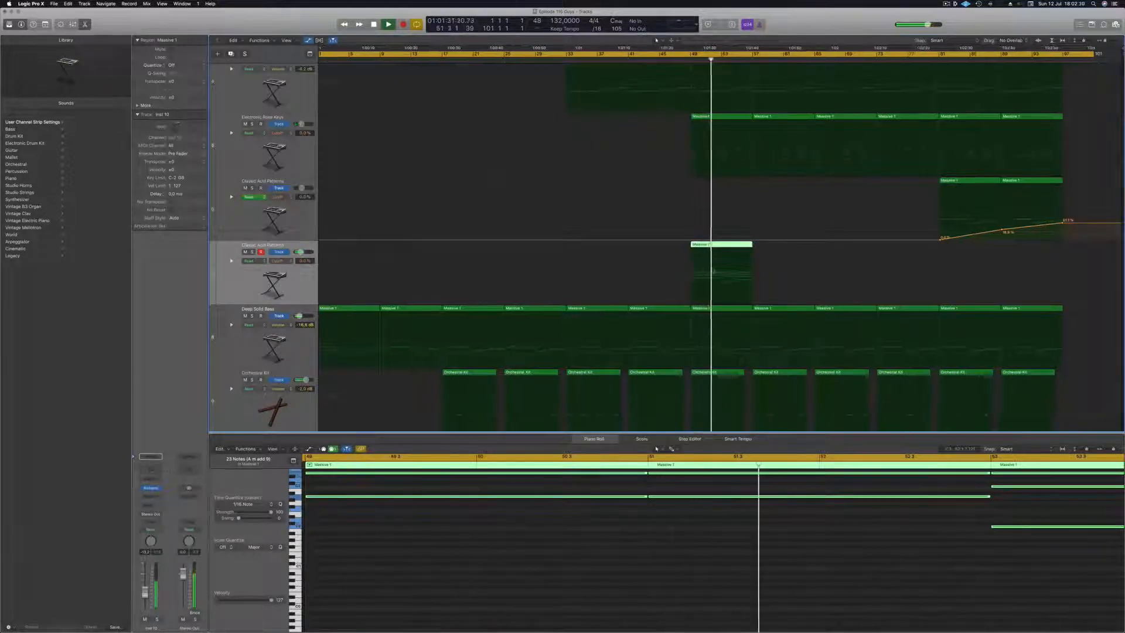
Step: Show the copied chord region's notes in the Piano Roll and shorten its first two chords to brief stabs
scroll(705, 271, "up", 5)
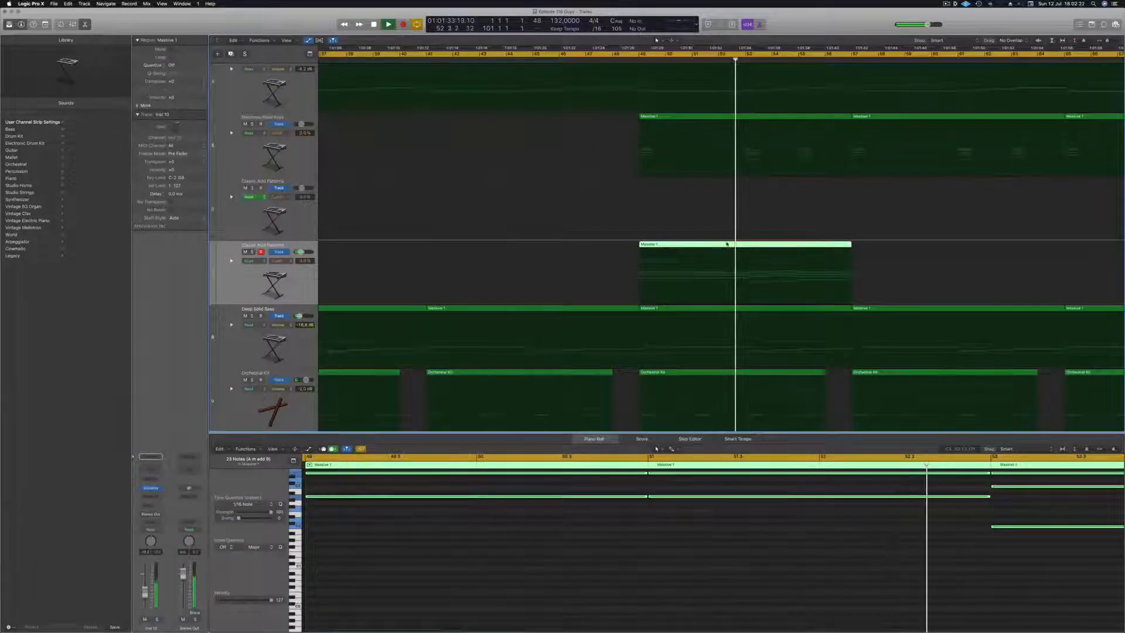
key("e")
scroll(755, 249, "down", 2)
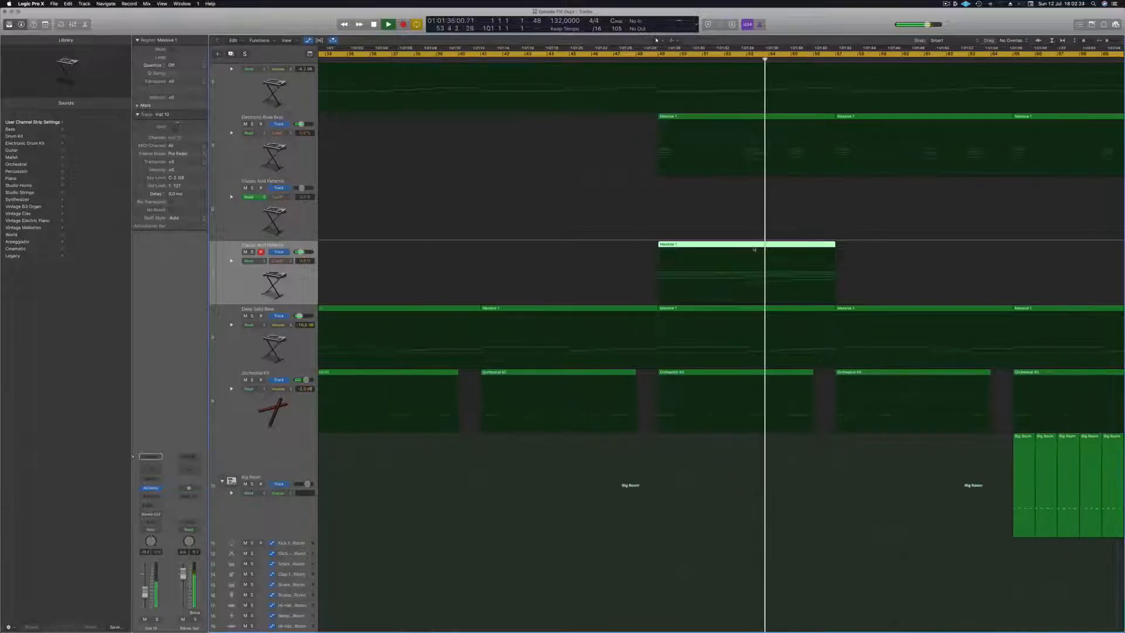
key("e")
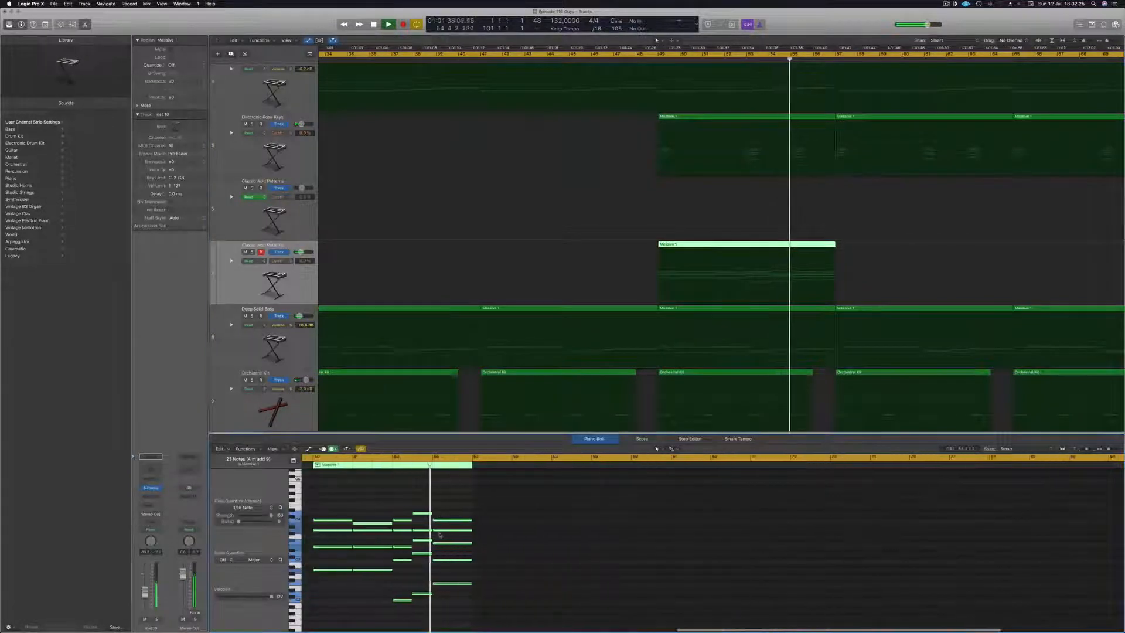
scroll(440, 535, "down", 3)
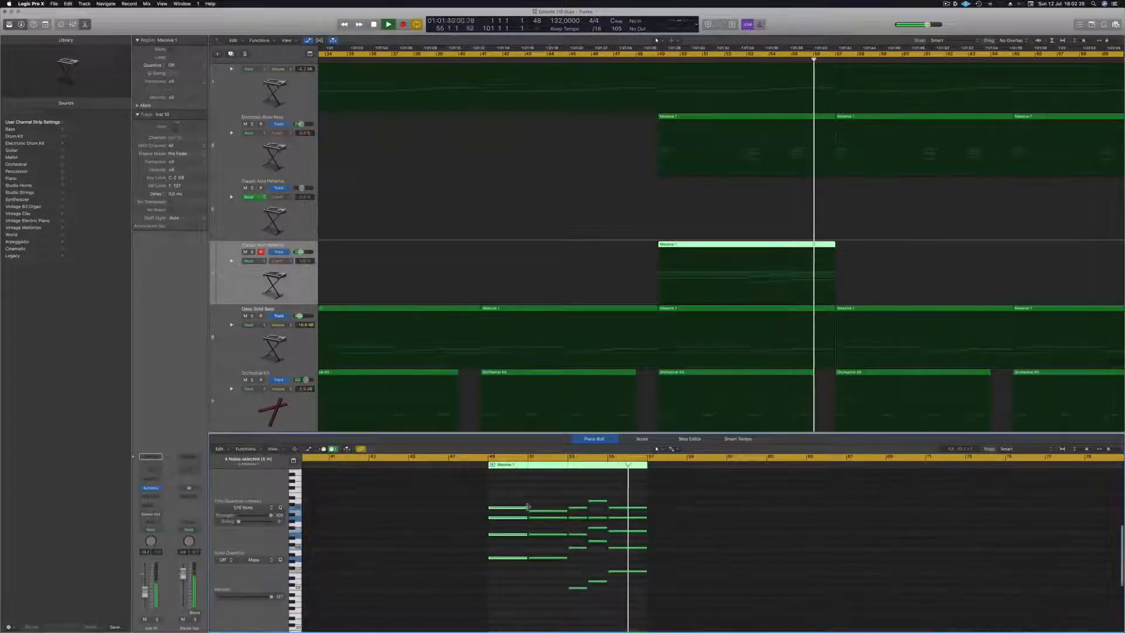
left_click_drag(515, 498, 555, 576)
left_click_drag(565, 510, 538, 516)
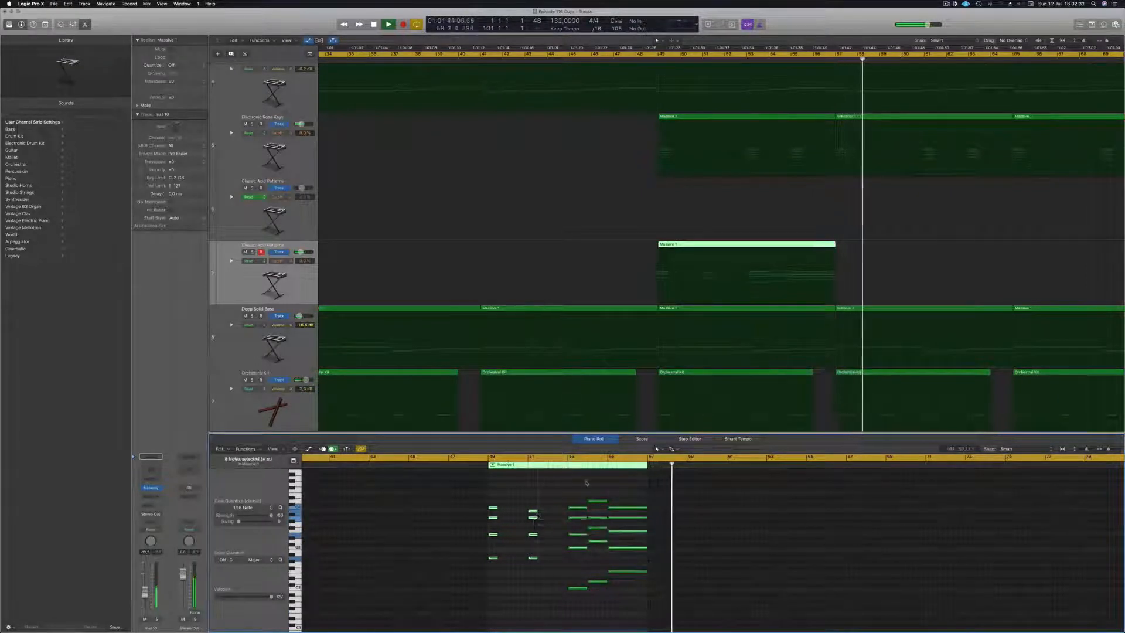
Step: Shorten the remaining chords from bar 53 onward in the copied region, then stop playback
left_click_drag(613, 491, 638, 610)
left_click_drag(645, 507, 596, 584)
key("space")
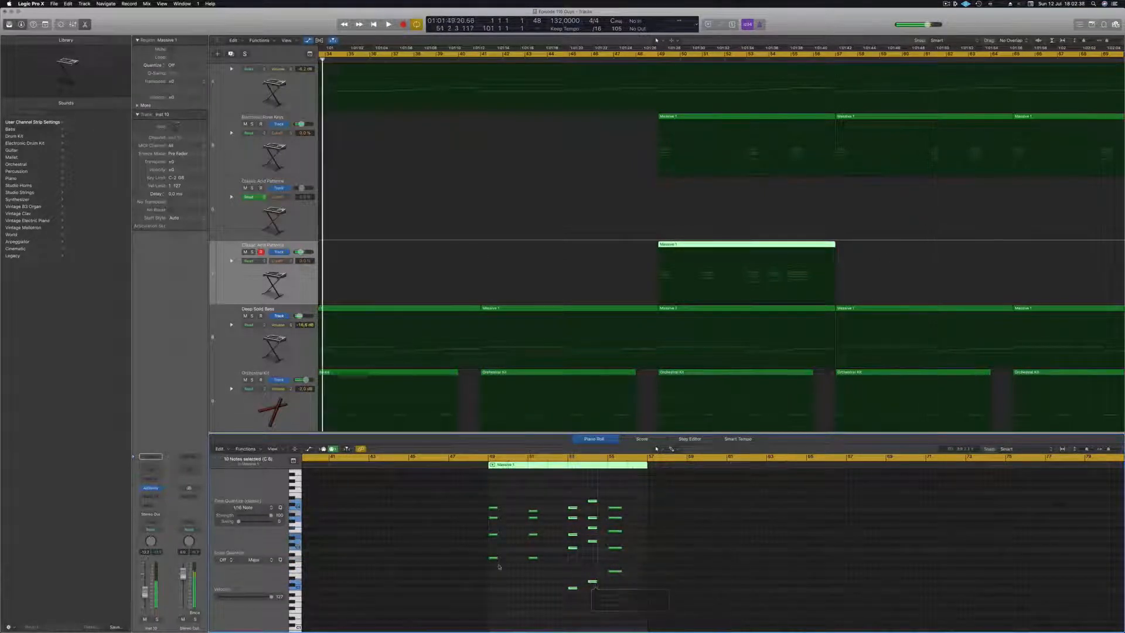
Step: Set the cycle range from bar 49 to bar 65 and play the looped section
key("space")
scroll(583, 273, "down", 5)
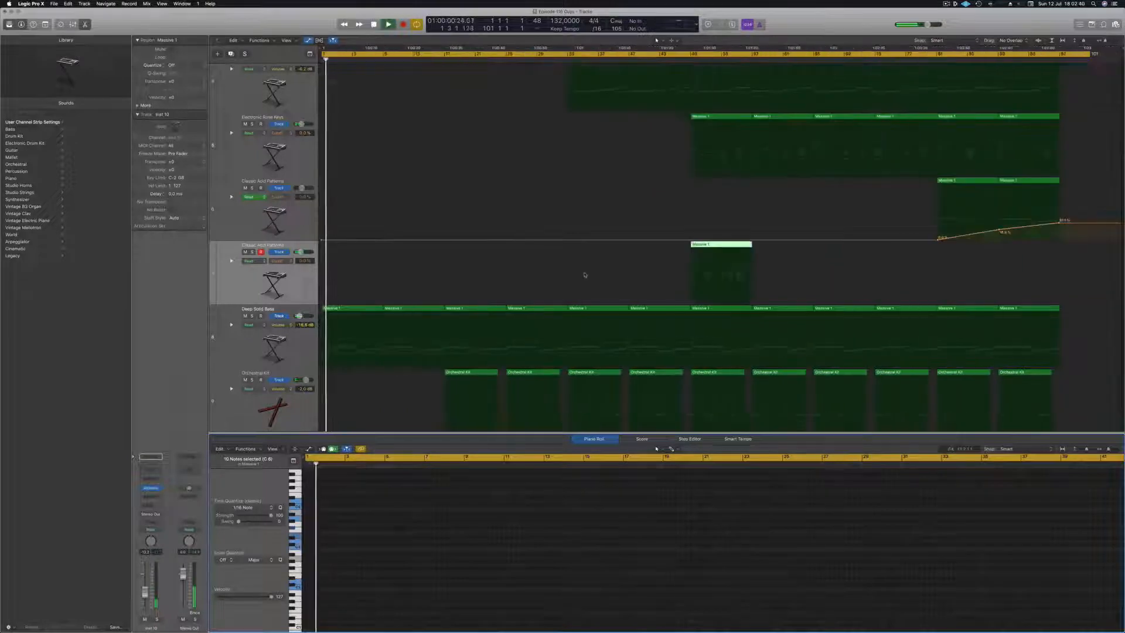
left_click_drag(692, 54, 813, 56)
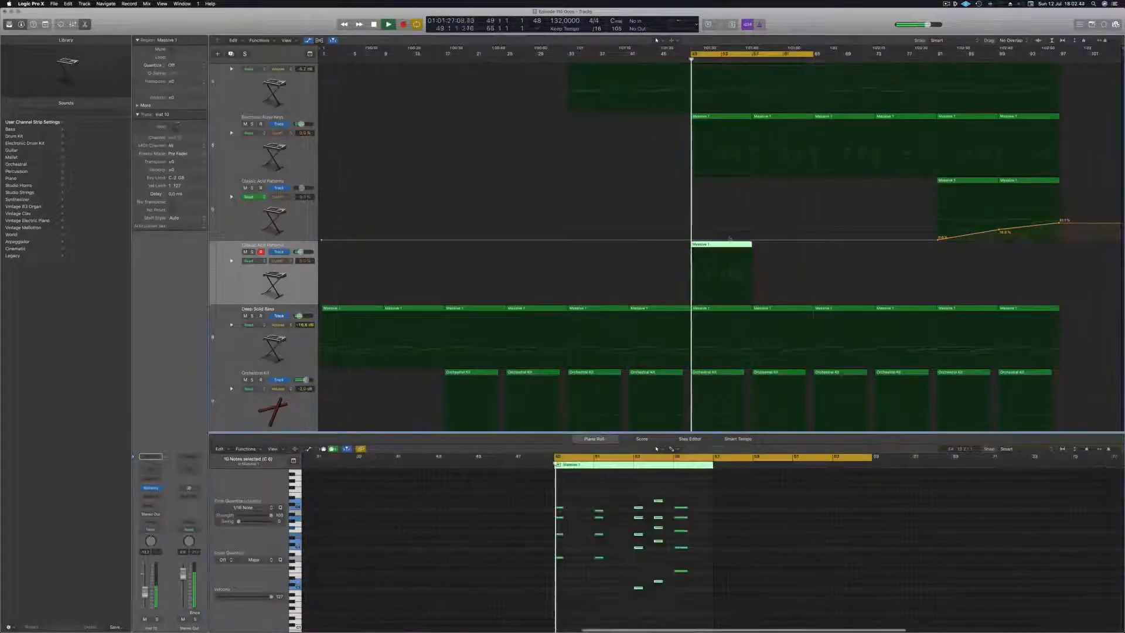
key("space")
Step: Shorten the chord at bar 49 to a brief stab in the Piano Roll and copy it directly after itself, playing the result
scroll(574, 586, "right", 5)
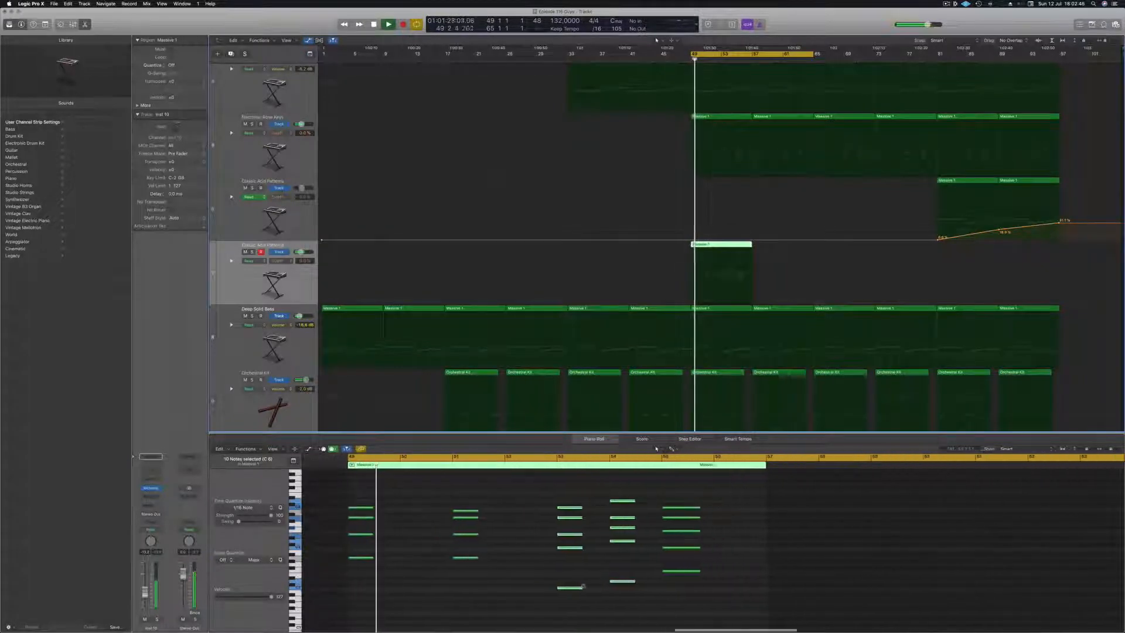
scroll(535, 578, "left", 2)
key("space")
left_click_drag(332, 571, 345, 502)
key("space")
scroll(367, 557, "right", 4)
key("space")
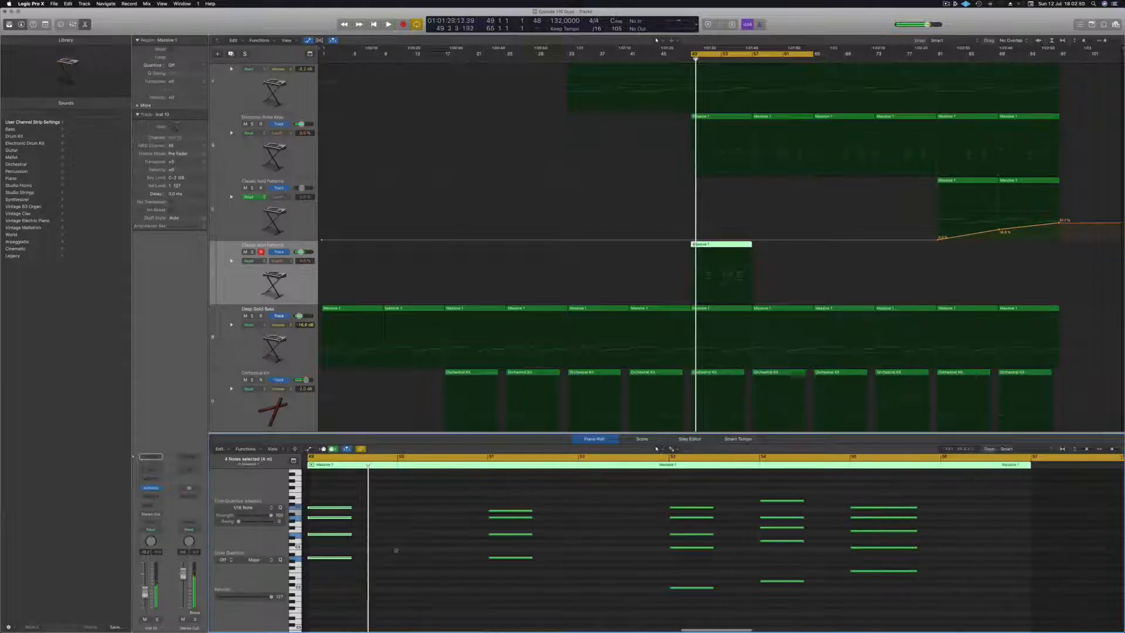
scroll(391, 540, "right", 2)
scroll(400, 544, "left", 5)
key("space")
key("space")
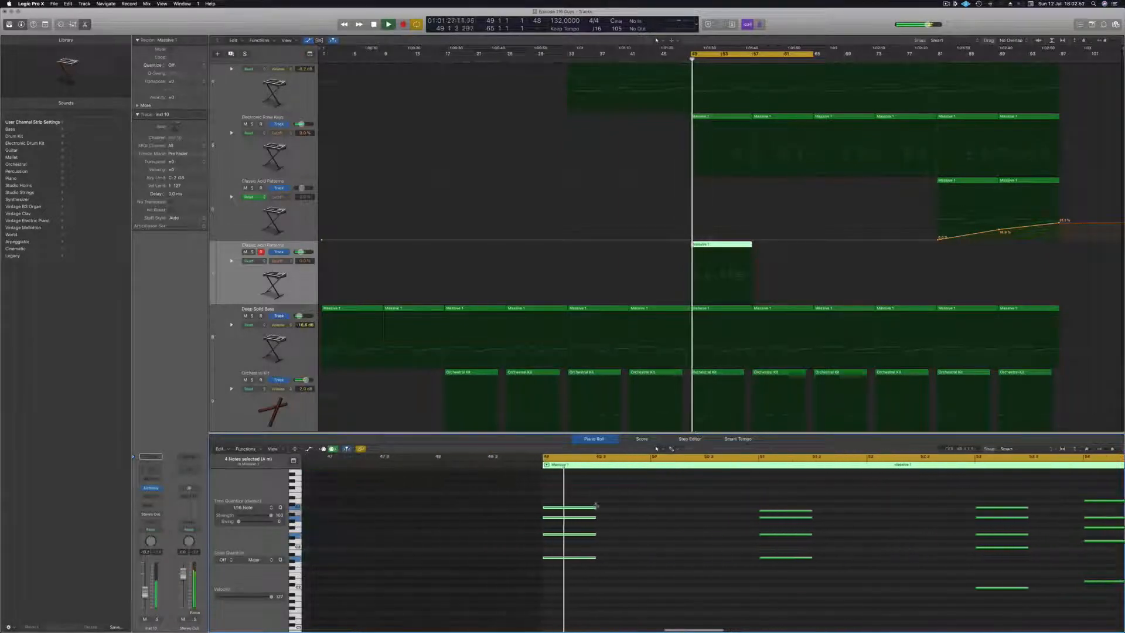
key("space")
key("space")
left_click_drag(564, 513, 536, 577)
key("space")
key("space")
key("space")
key("space")
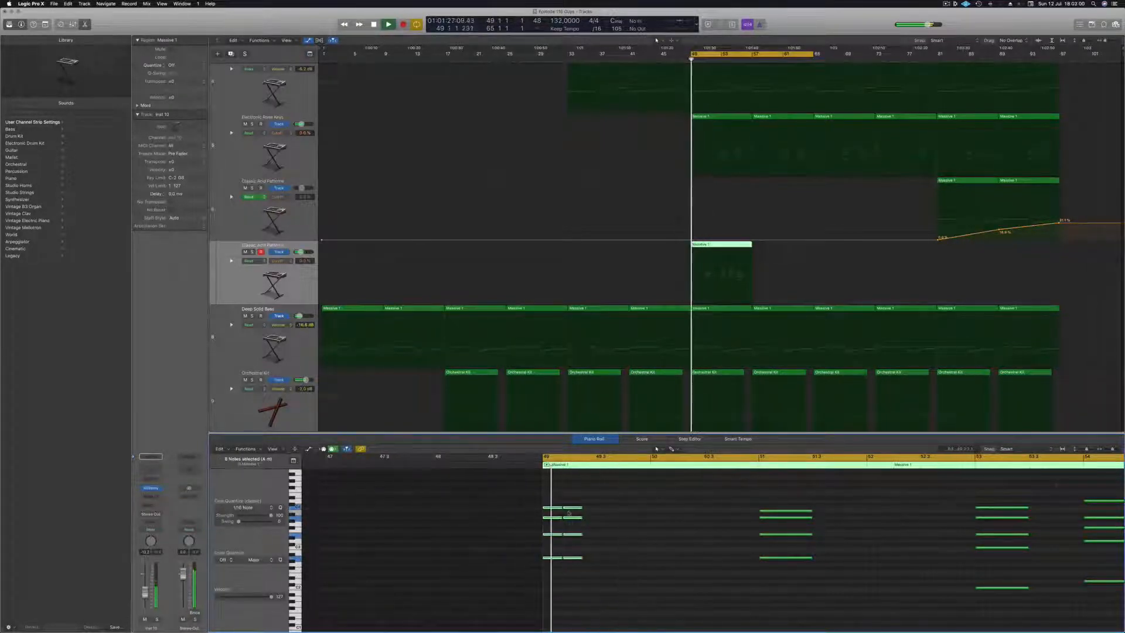
Step: Copy the pair of bar 49 stabs right after the originals for four repeated stabs and play them back
left_click_drag(562, 510, 595, 510)
key("space")
key("space")
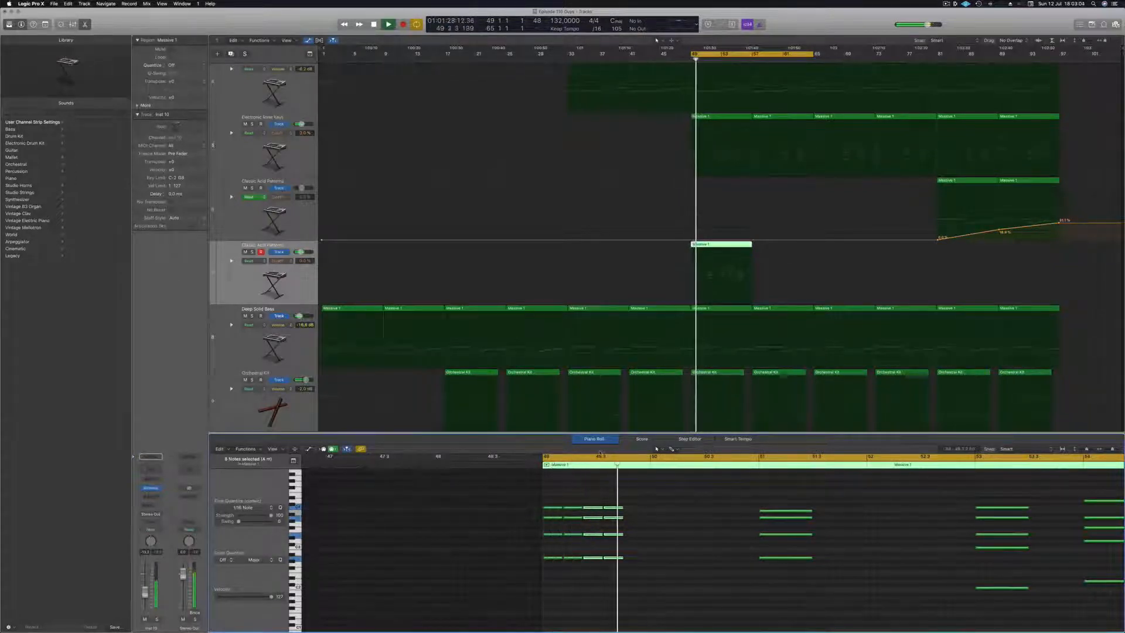
key("space")
key("space")
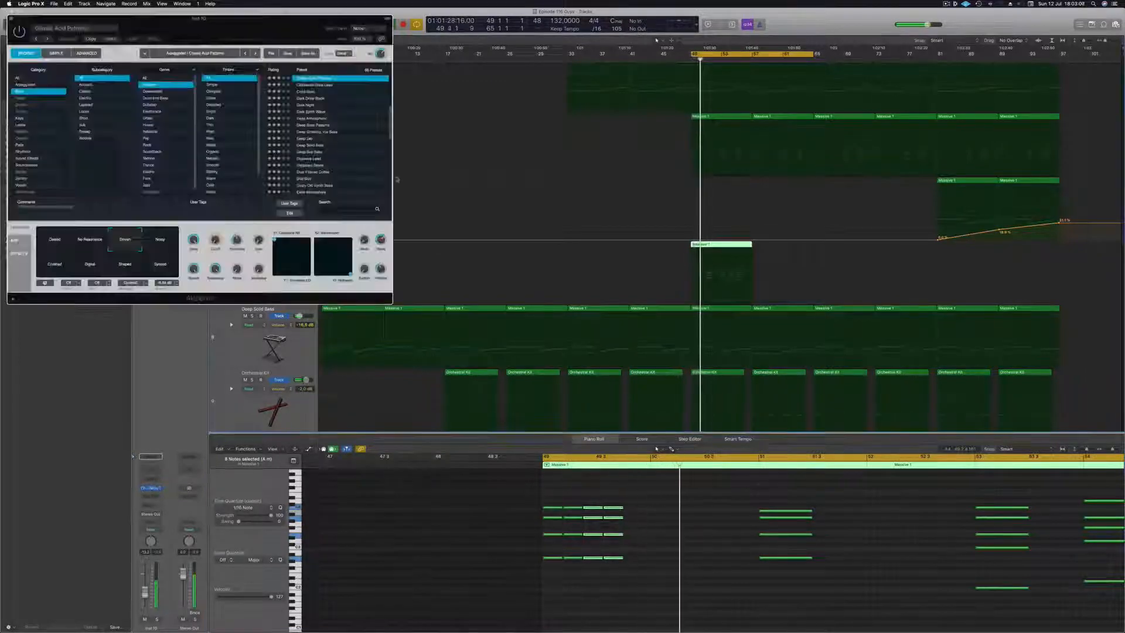
Step: Filter the track's Alchemy presets to the Leads category and Trance genre, and load the Burst Of Light preset
left_click_drag(272, 28, 789, 184)
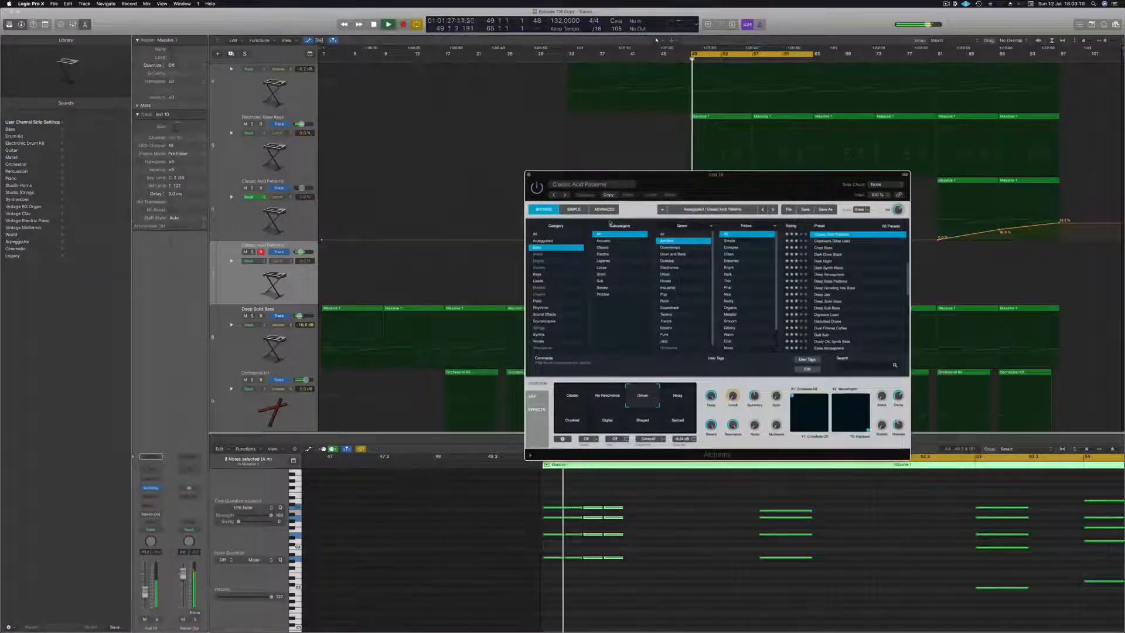
left_click(538, 282)
key("space")
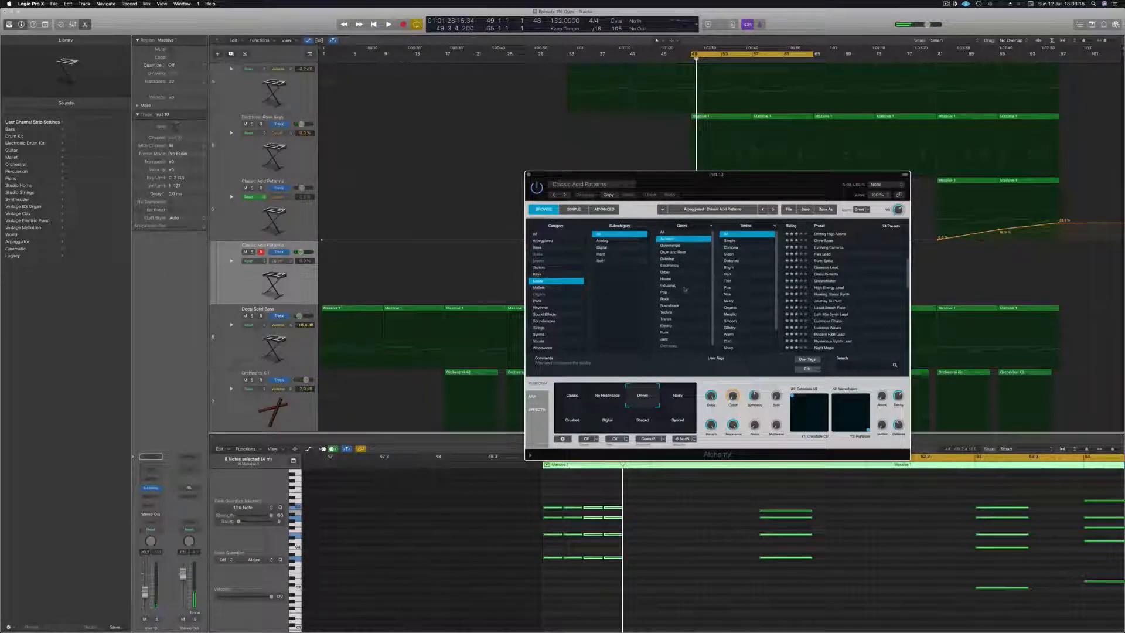
left_click(665, 321)
left_click(826, 234)
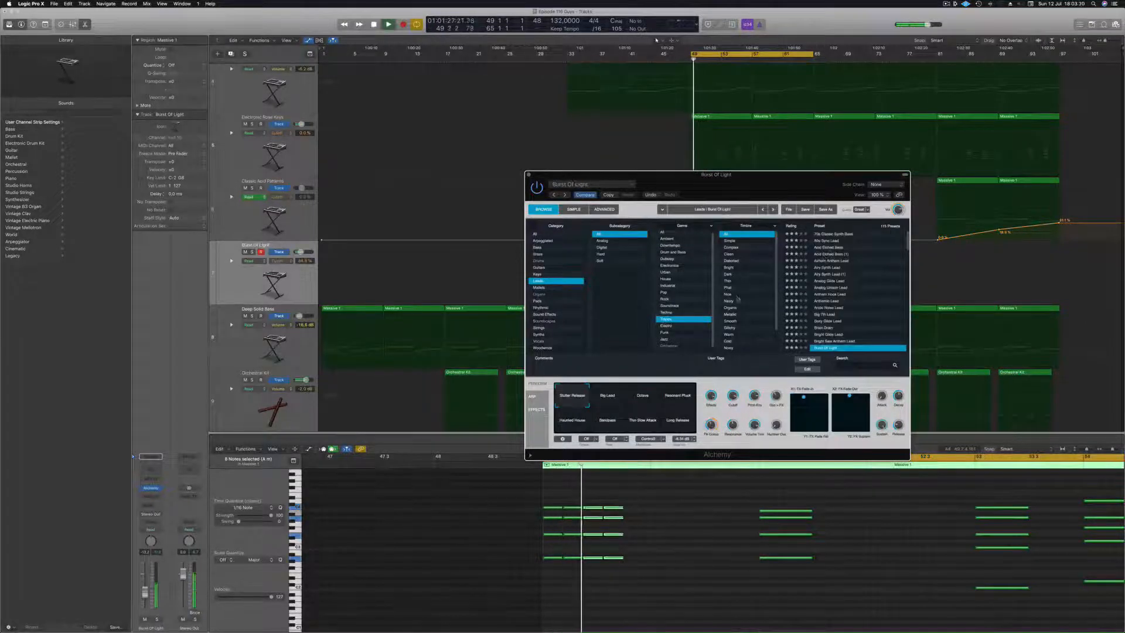
left_click_drag(672, 184, 695, 172)
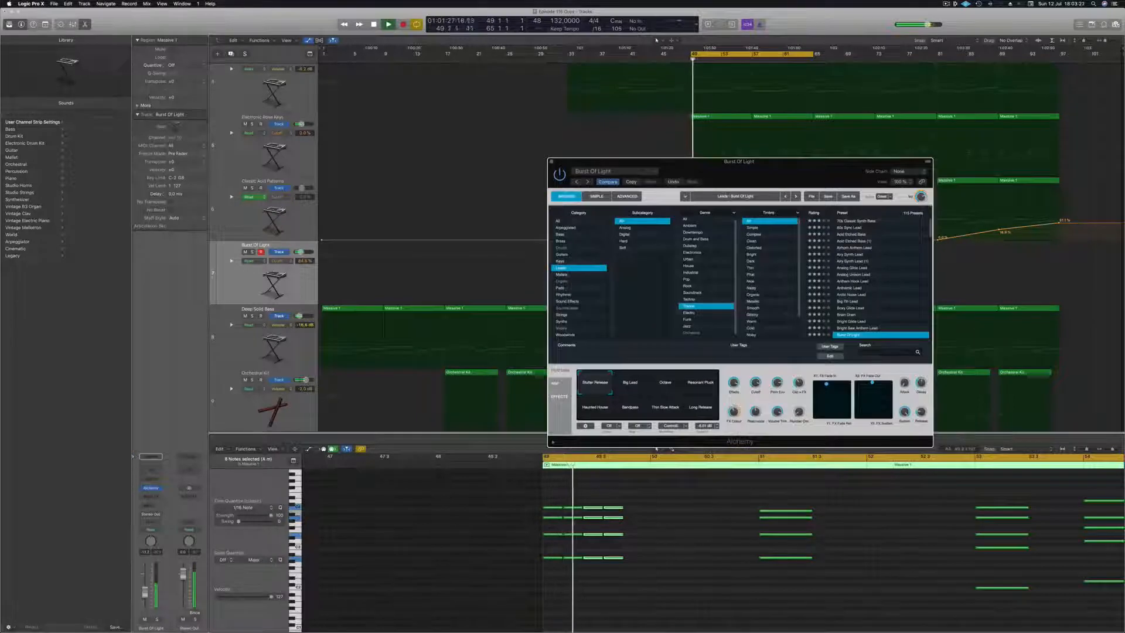
Step: Raise the Burst Of Light track's volume and audition the Big Lead and Resonant Pluck snapshots before returning to the first snapshot
left_click_drag(144, 594, 145, 584)
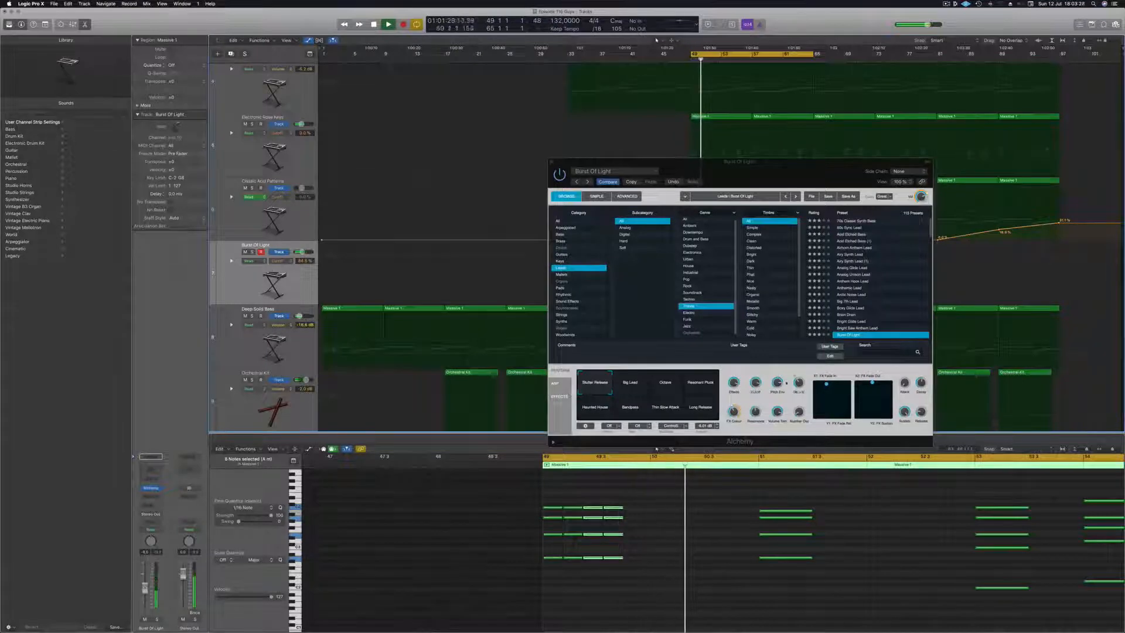
left_click(630, 388)
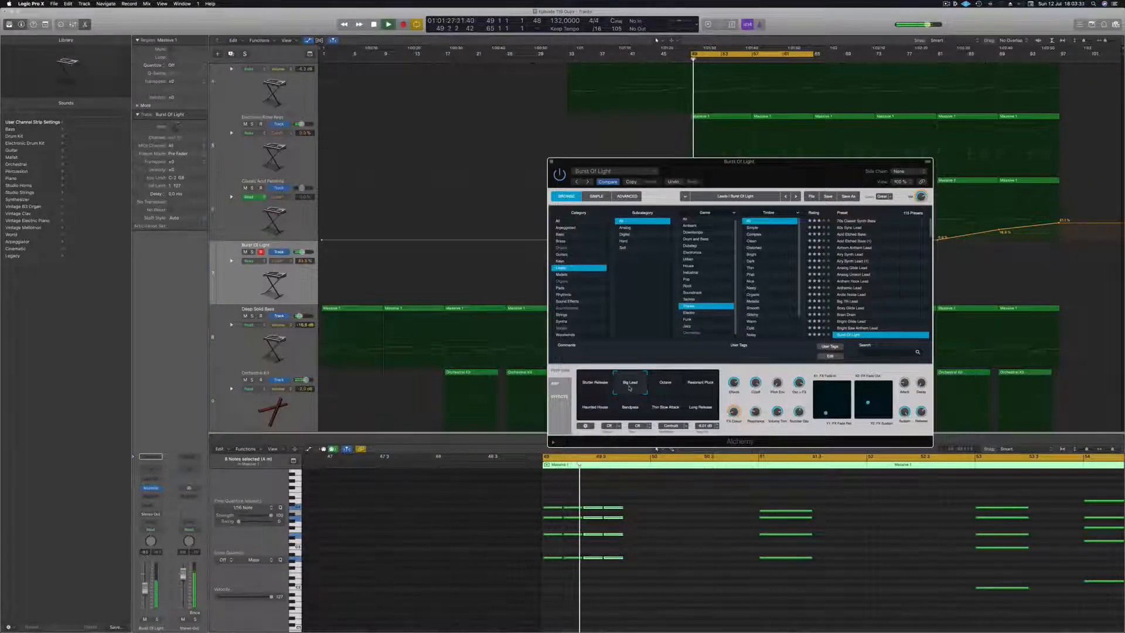
left_click(696, 387)
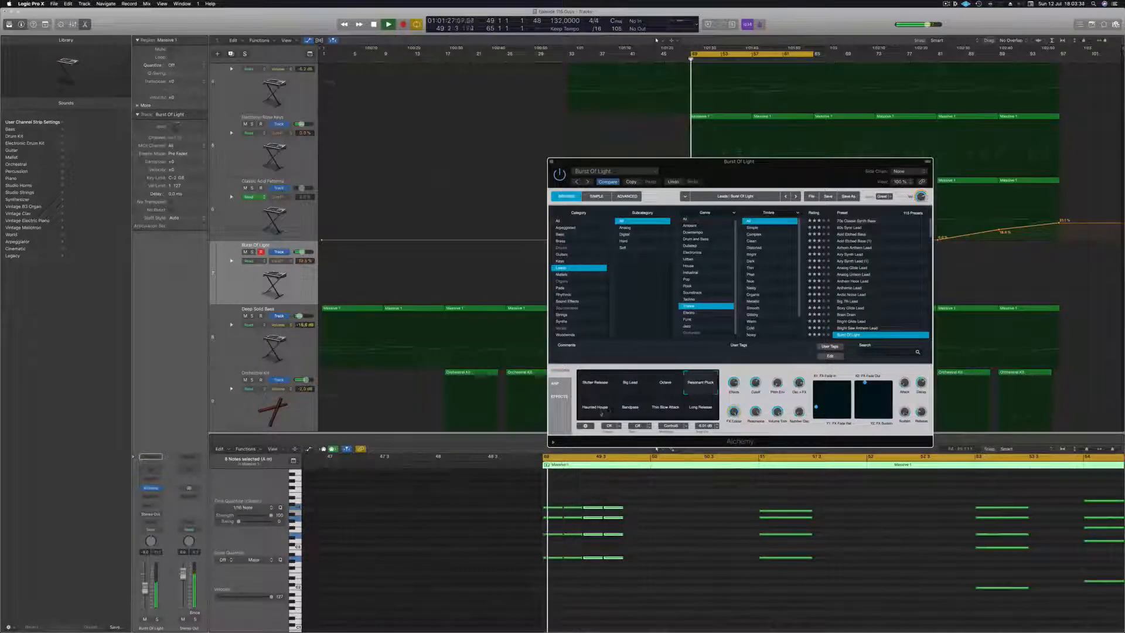
left_click(598, 382)
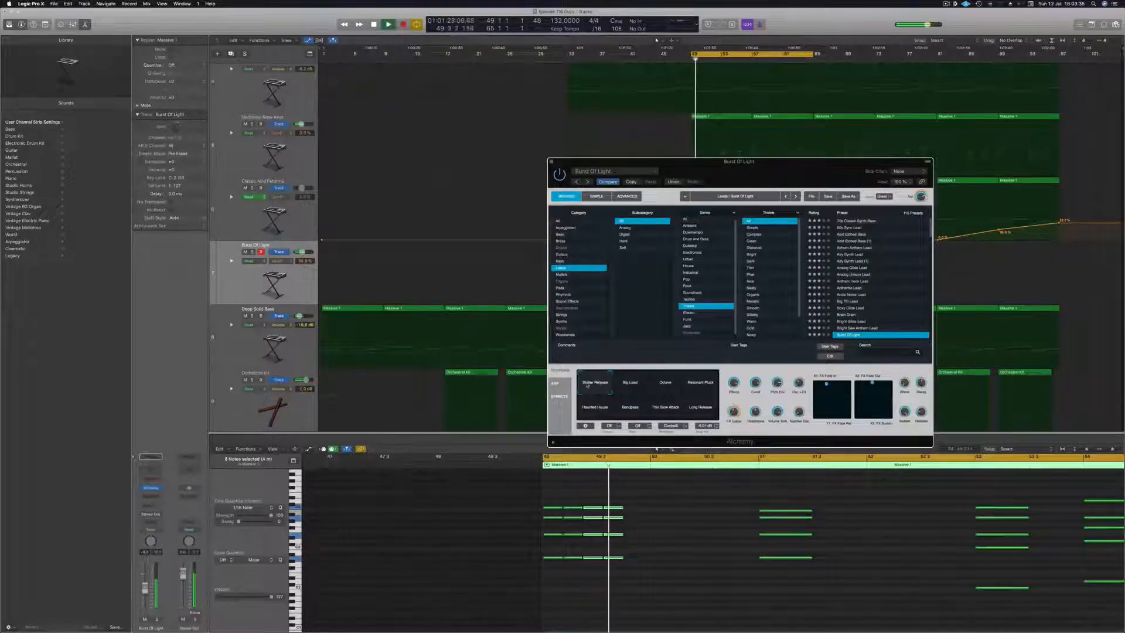
Step: Shorten the chord at bar 51 and duplicate it into four consecutive stabs, then resume playback
left_click_drag(777, 165, 542, 111)
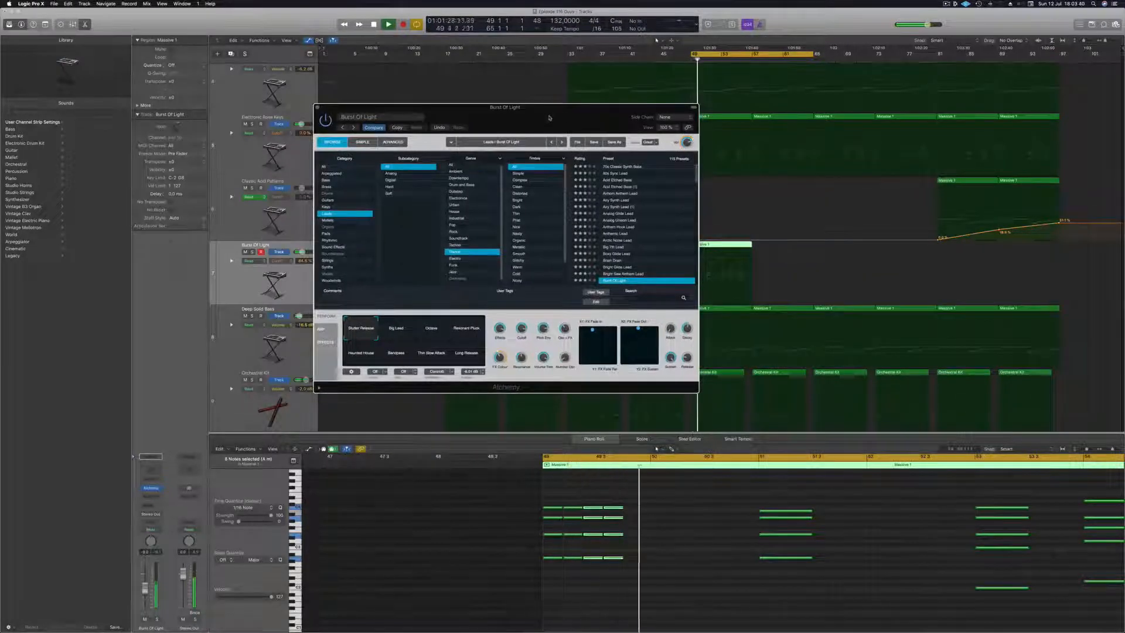
left_click_drag(748, 483, 820, 564)
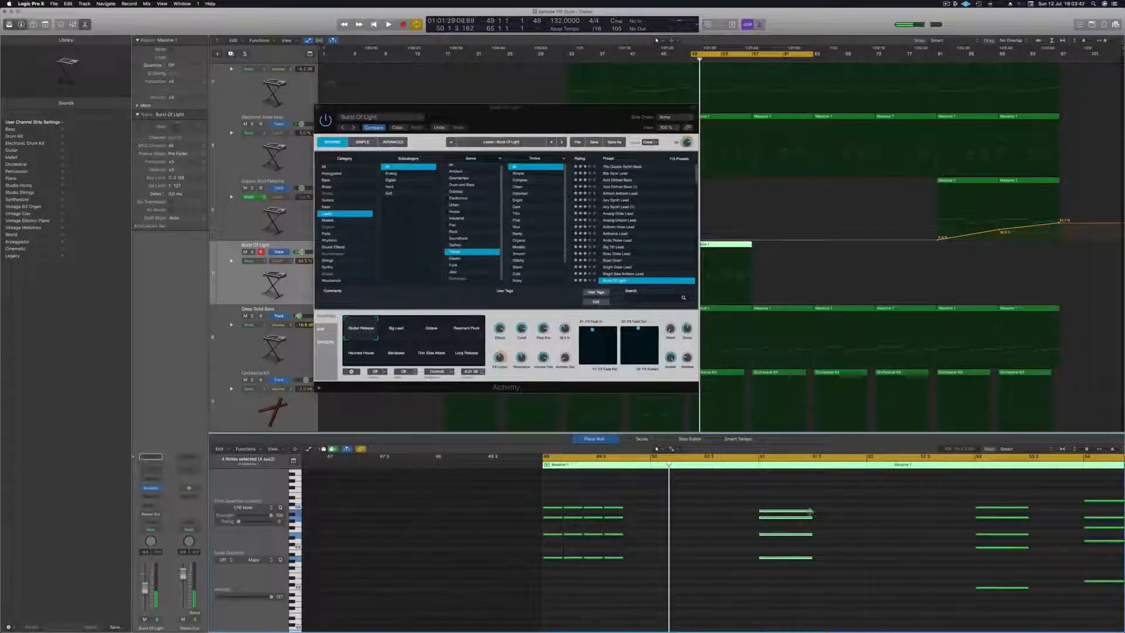
left_click_drag(809, 513, 783, 517)
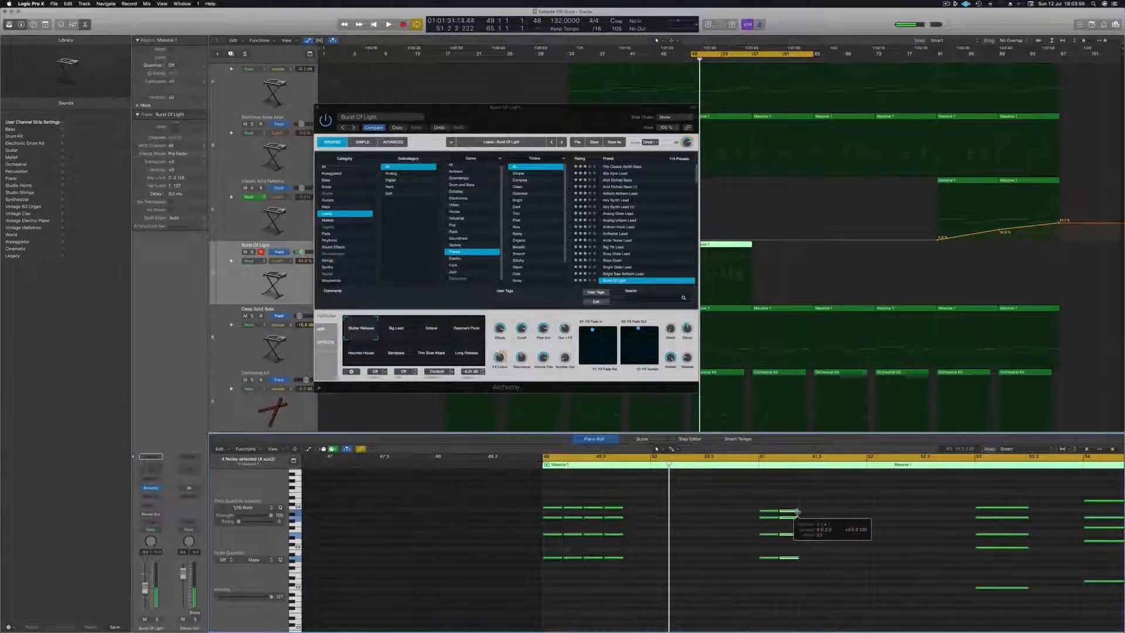
left_click_drag(757, 505, 803, 563)
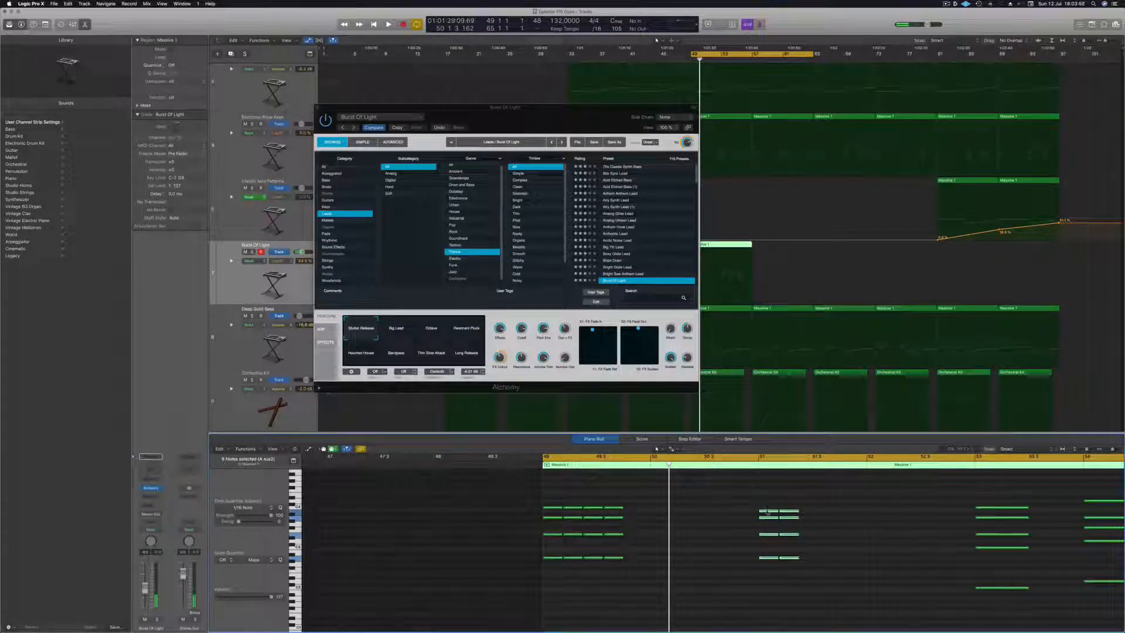
left_click_drag(767, 512, 805, 517)
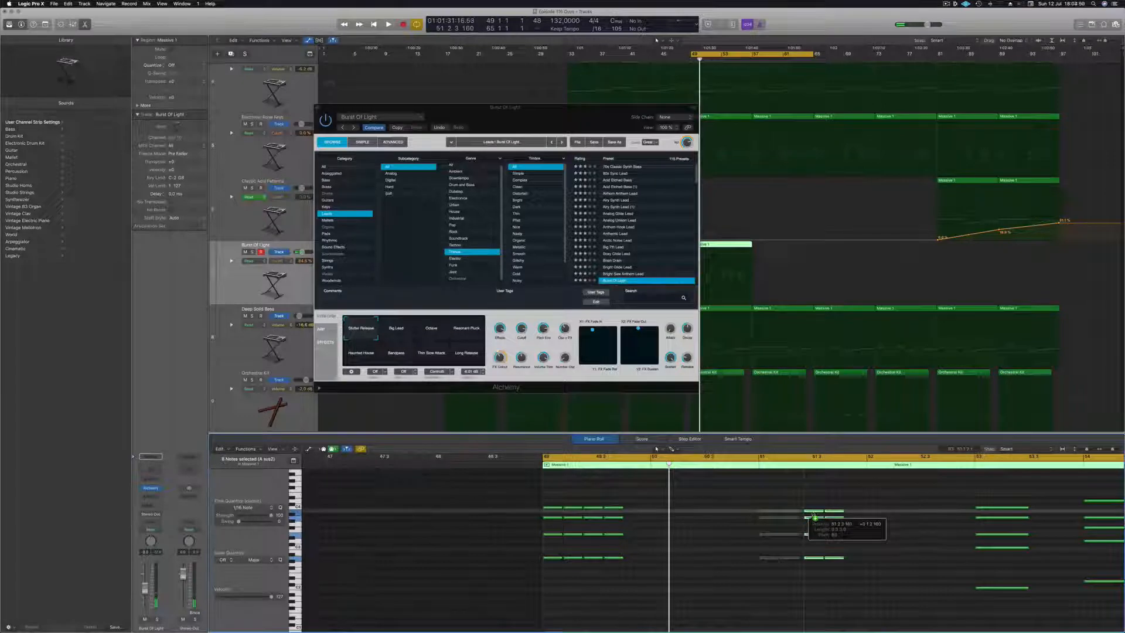
left_click_drag(809, 515, 810, 514)
key("space")
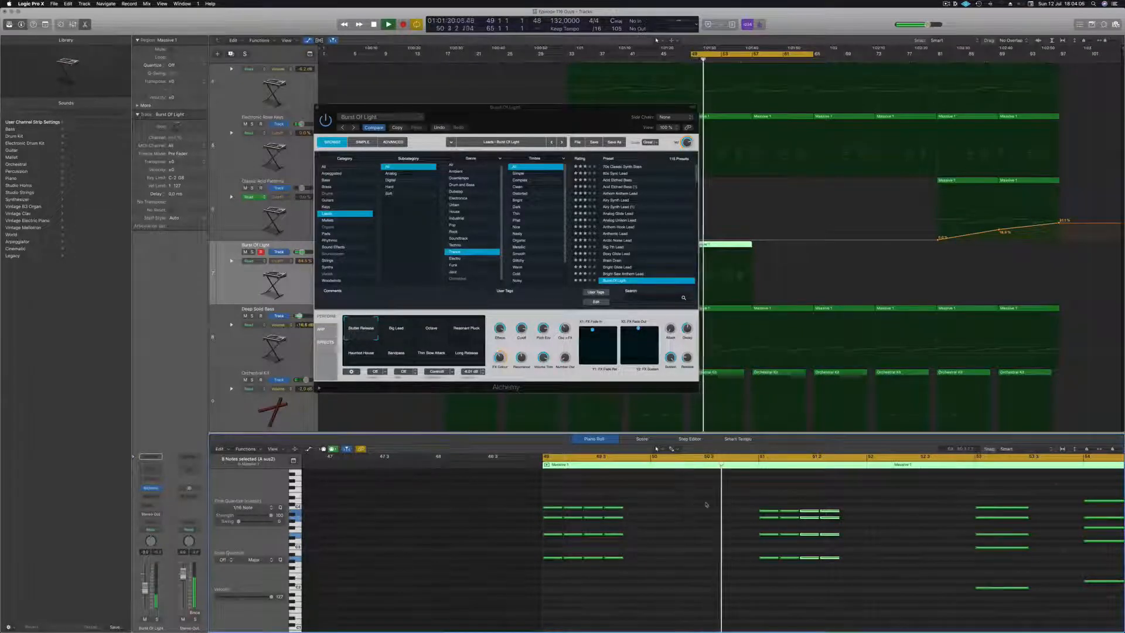
Step: Shorten the five-note chord at bar 53 to a brief stab and replay from bar 49
key("super+Left")
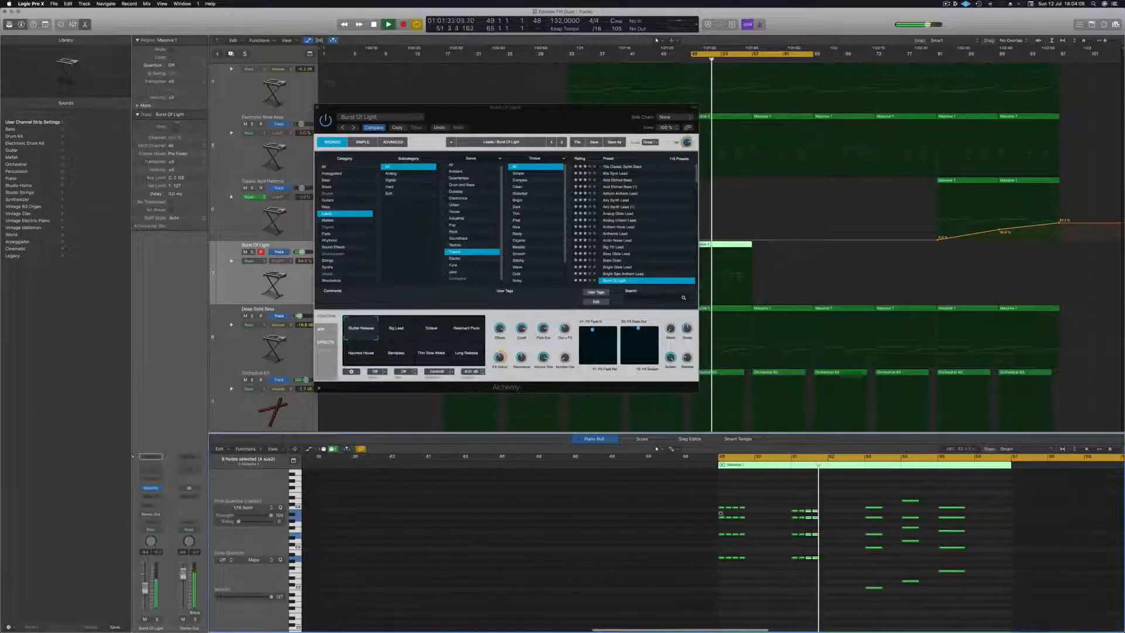
key("super+Left")
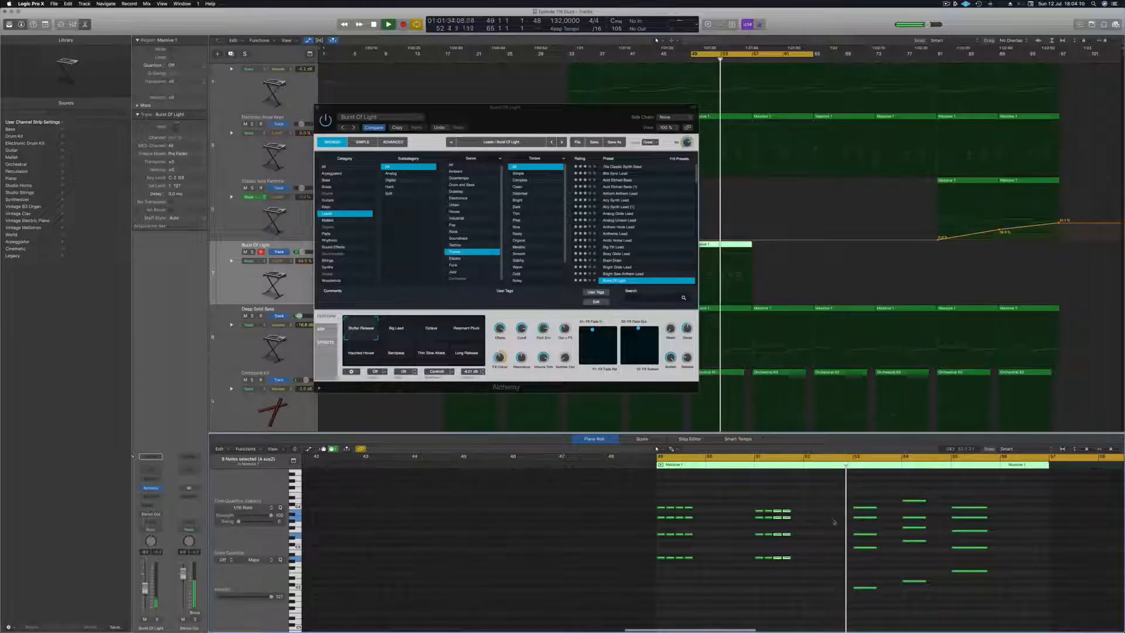
left_click_drag(865, 502, 833, 623)
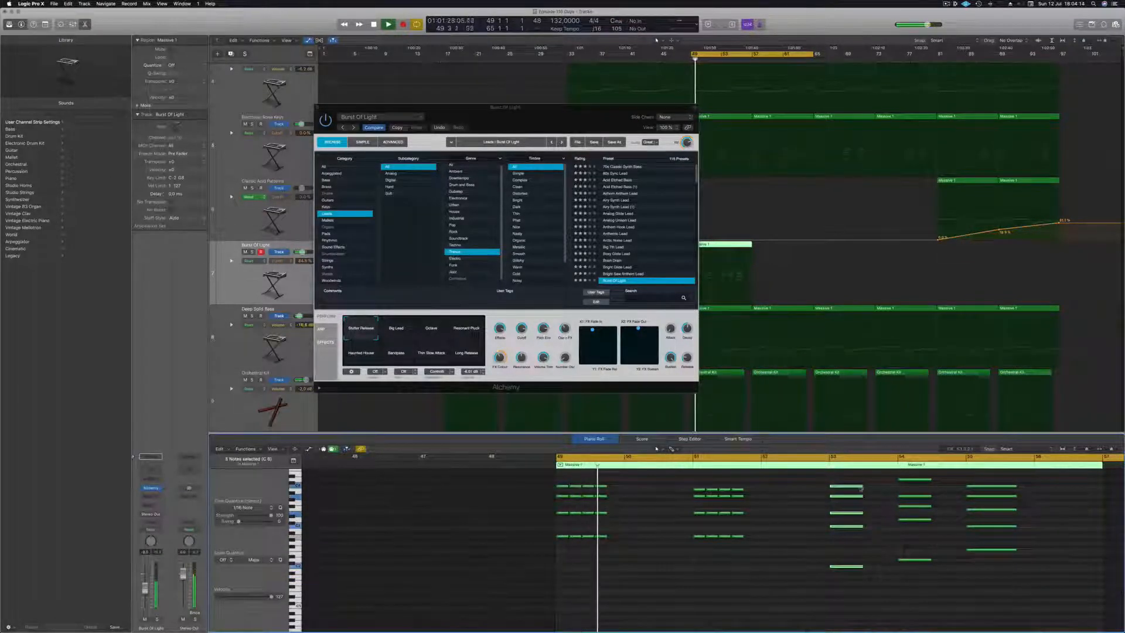
left_click_drag(862, 486, 838, 492)
key("Return")
key("super+Right")
key("super+Right")
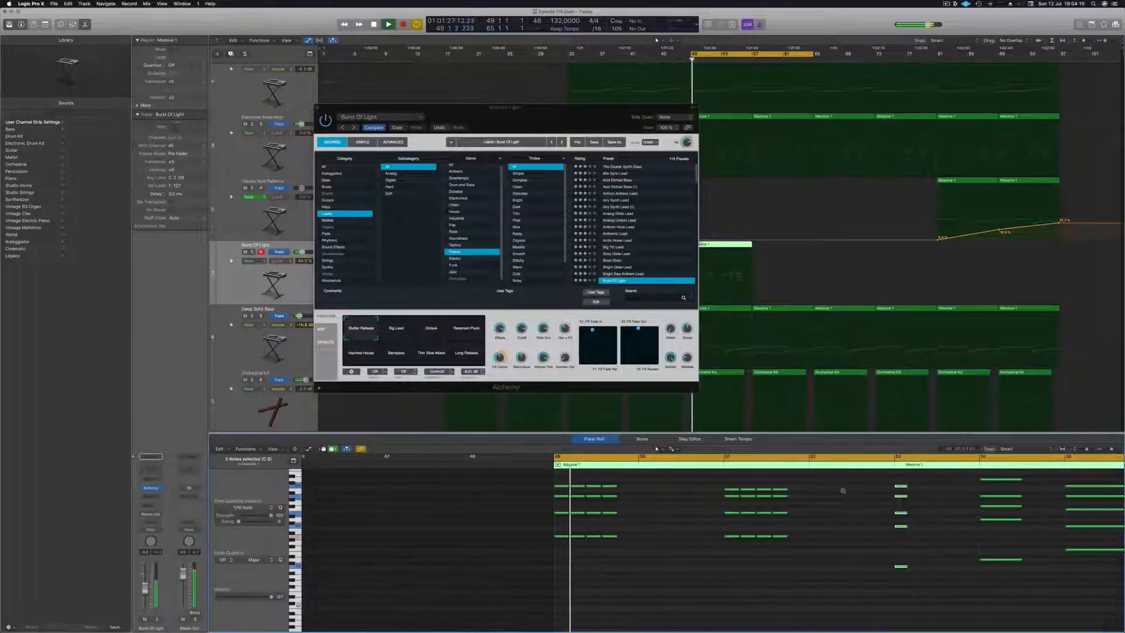
Step: Duplicate the bar 53 stab into four hits and turn the bar 54 chord into four matching short stabs
left_click_drag(1014, 487, 1062, 594)
key("Return")
key("super+r")
left_click_drag(1010, 567, 1016, 491)
key("super+Left")
key("super+Left")
scroll(1030, 522, "up", 2)
key("super+Right")
key("super+Right")
mouse_move(1073, 581)
left_mouse_down()
mouse_move(1036, 585)
mouse_move(1086, 582)
left_mouse_up()
key("super+Left")
key("super+Left")
scroll(1089, 579, "right", 8)
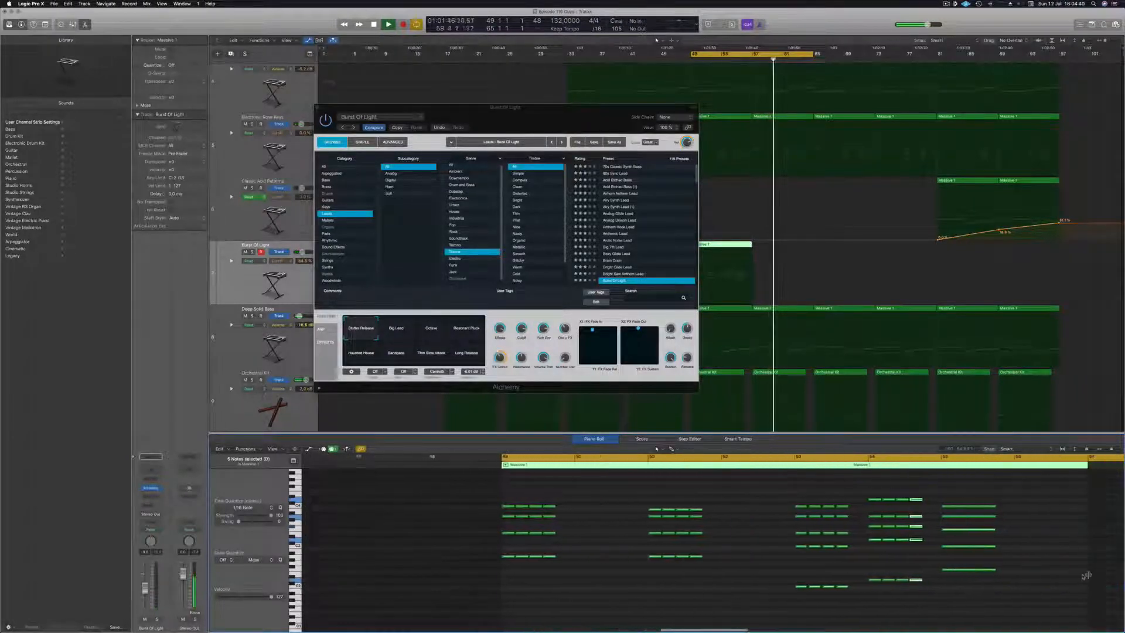
Step: Shorten the chord at bar 55 and duplicate it into four consecutive stabs
left_click_drag(918, 498, 878, 582)
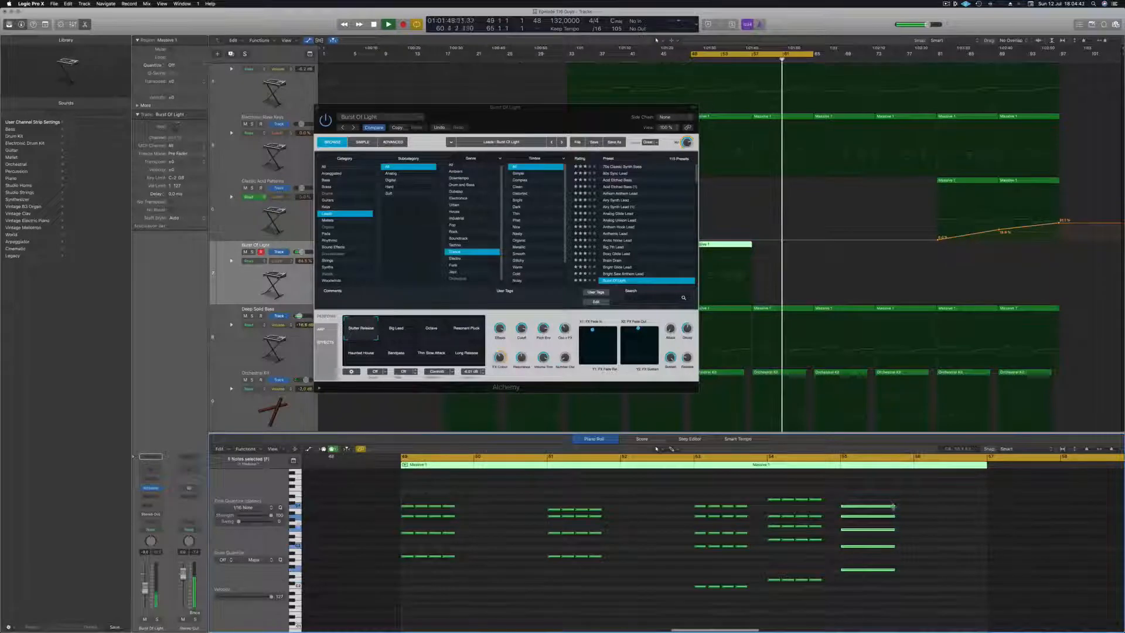
left_click_drag(894, 506, 873, 564)
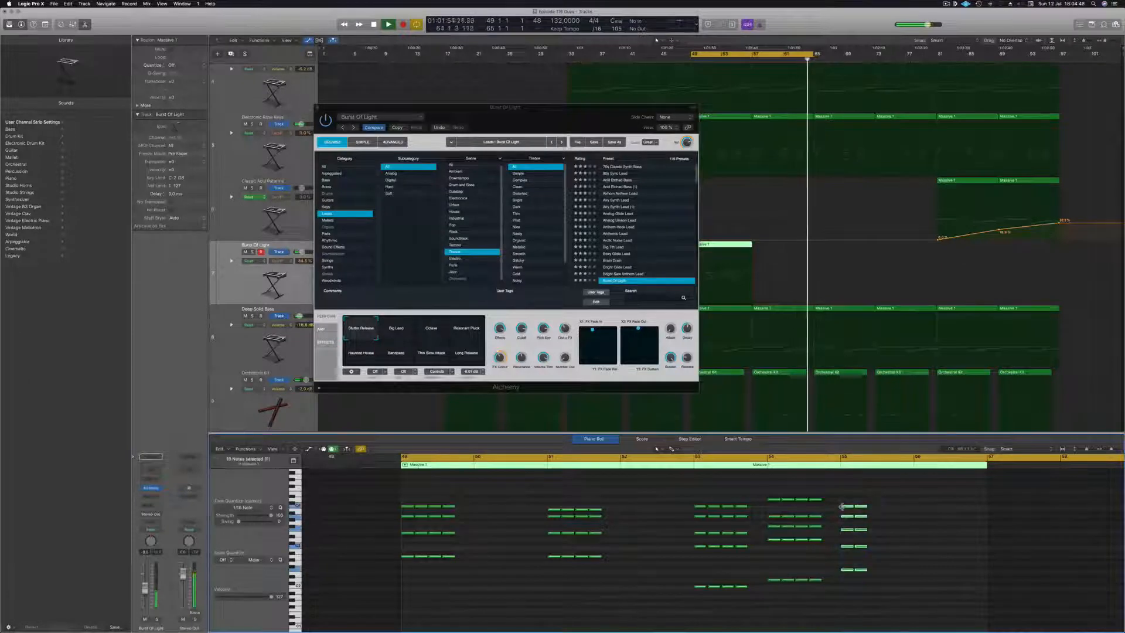
left_click(846, 510)
left_click_drag(846, 509, 871, 512)
Step: Audition other Trance lead presets in Alchemy during playback, including Butter Cut Saw and Big 7th Lead
left_click_drag(505, 108, 685, 140)
scroll(845, 265, "down", 3)
scroll(846, 265, "up", 1)
left_click(804, 275)
scroll(828, 276, "up", 3)
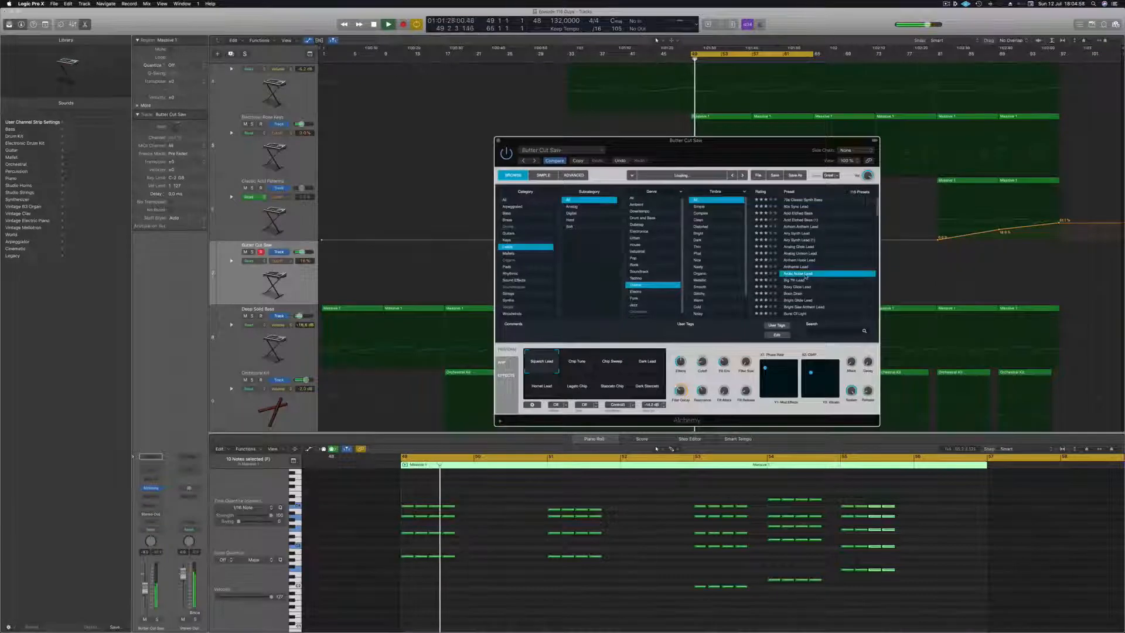
left_click(807, 279)
scroll(806, 278, "down", 1)
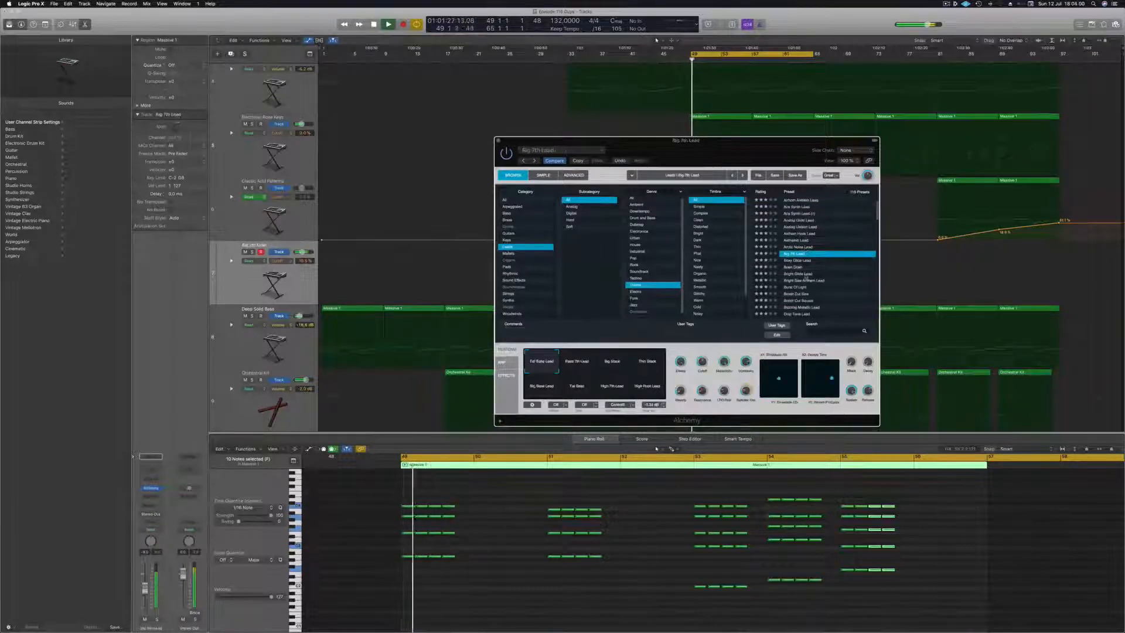
Step: Lower the Big 7th Lead track's volume and try the preset's Bass 7th Lead and Thin Stack snapshots
left_click_drag(144, 589, 145, 597)
left_click(573, 368)
key("space")
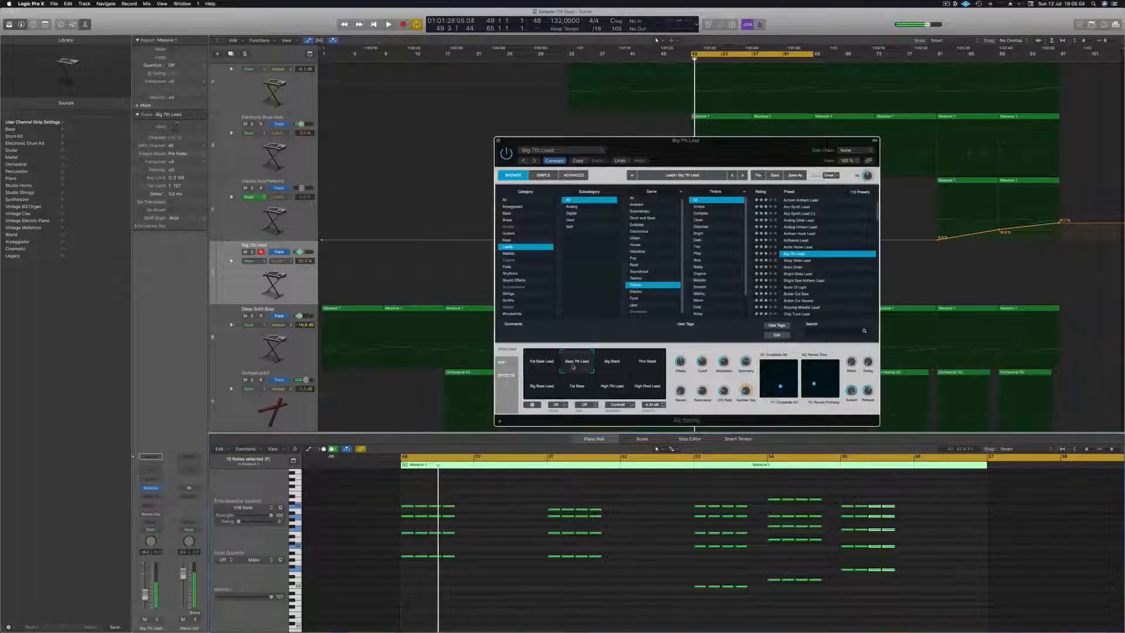
key("space")
left_click(647, 363)
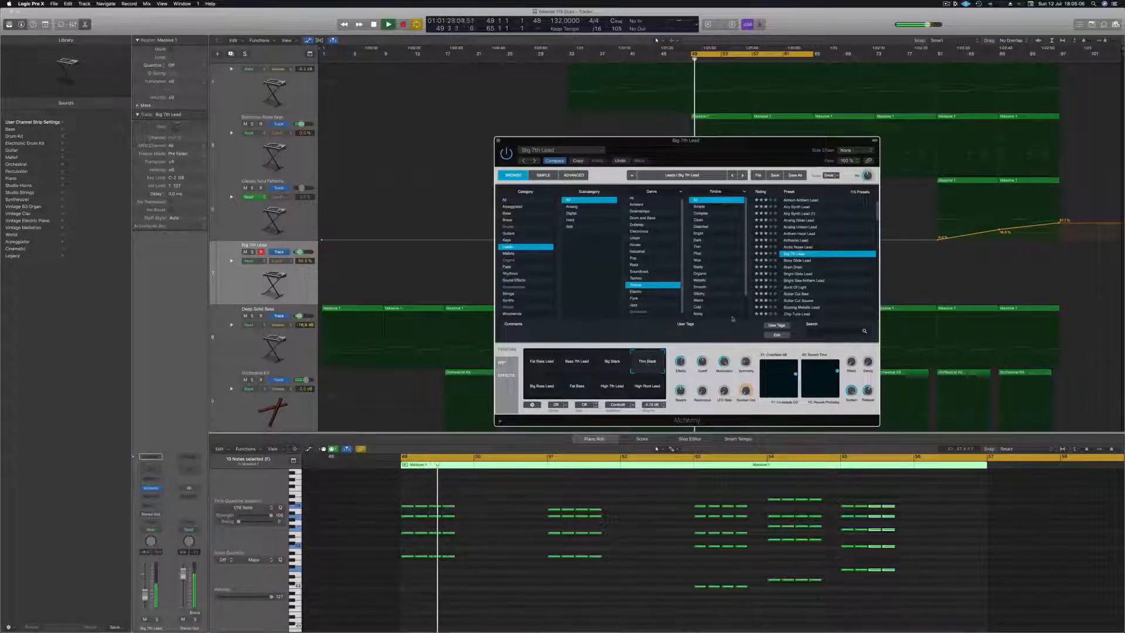
Step: Audition the Boxy Glide Lead, Burst Of Light and Butter Cut Saw presets against the looped chord stabs
left_click(798, 261)
key("space")
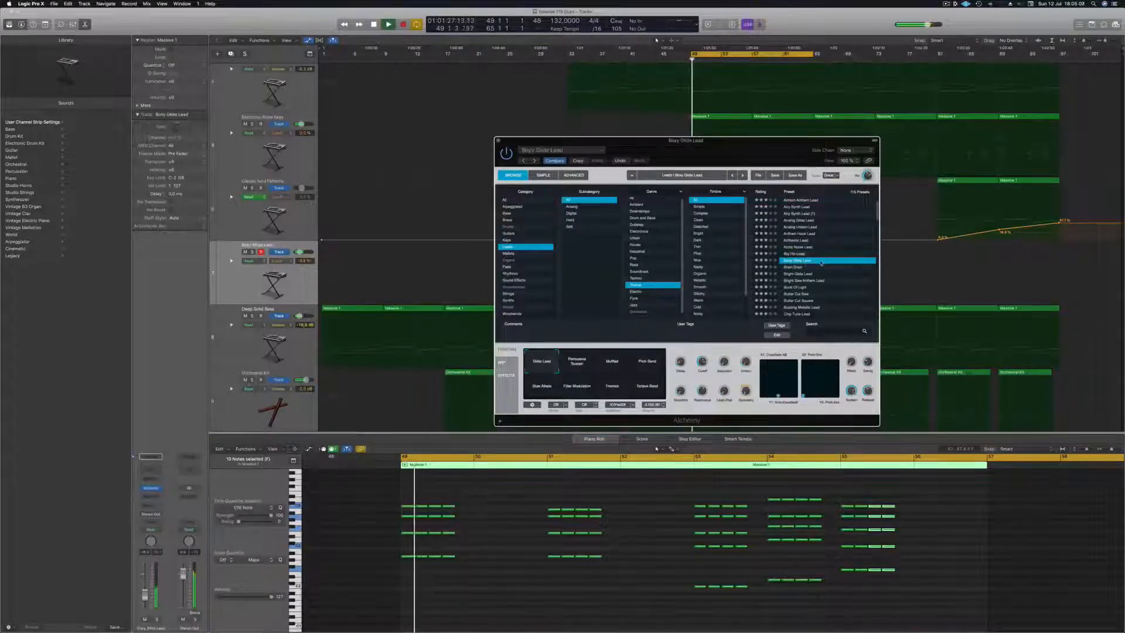
scroll(821, 263, "down", 2)
left_click(798, 256)
key("space")
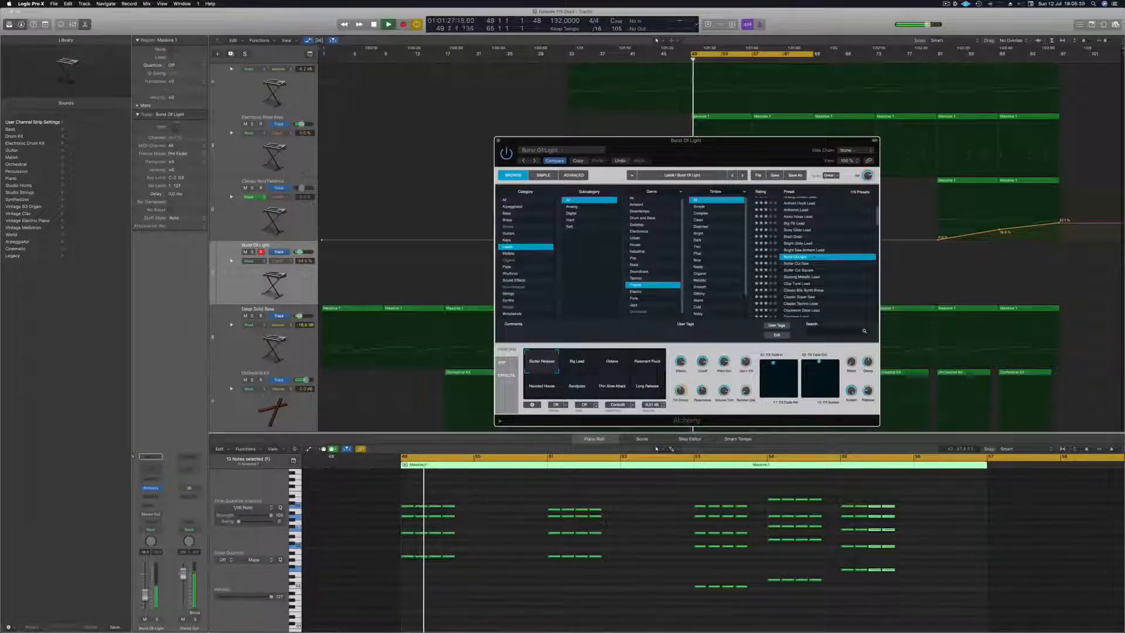
scroll(813, 257, "down", 1)
key("Down")
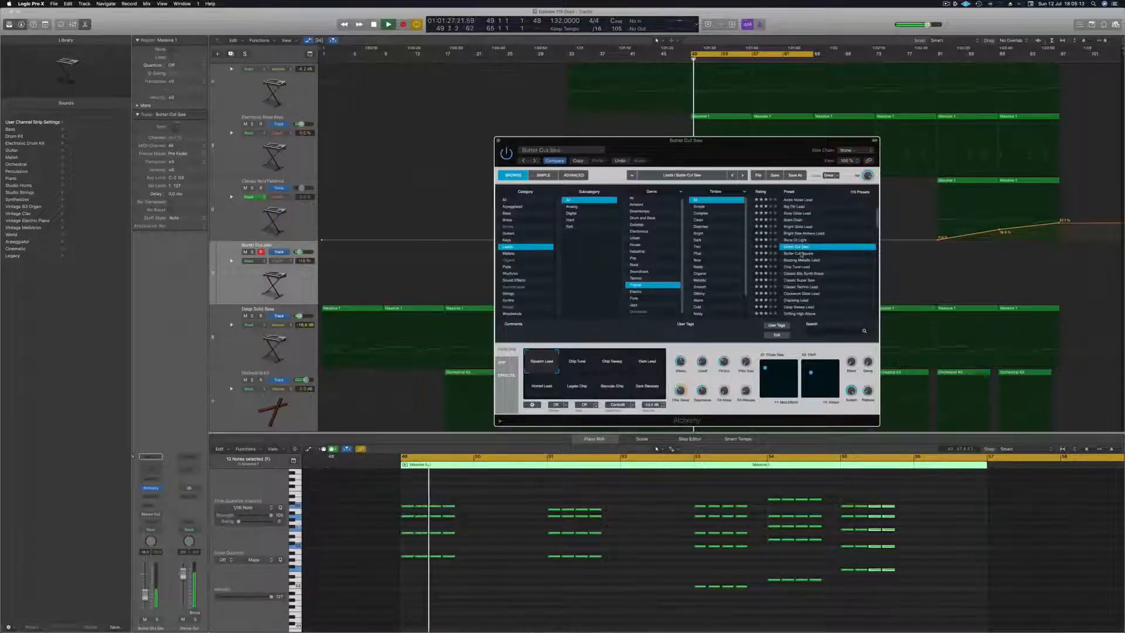
Step: Audition further lead presets below Butter Cut Saw and load Classic 80s Synth Brass on the chord-stab track
left_click(801, 254)
scroll(828, 246, "down", 1)
left_click(829, 252)
key("space")
key("space")
scroll(841, 239, "down", 3)
left_click(816, 248)
key("space")
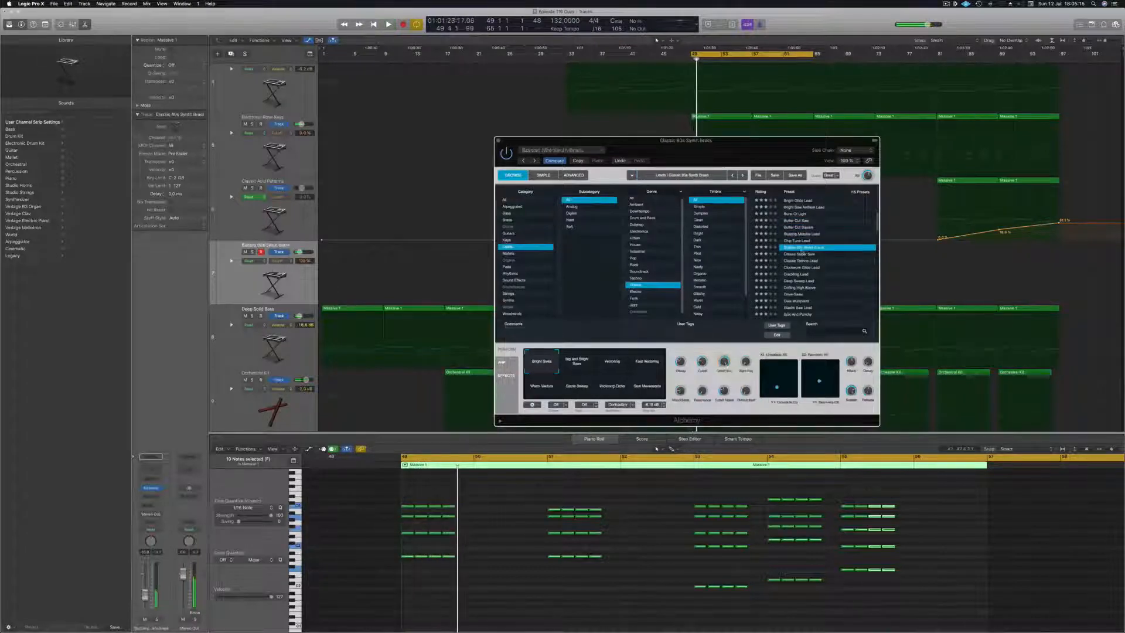
Step: Browse the Trance lead presets and audition Paper Thin Lead, Mini Saw Lead and Massive Festival Lead on the chord stabs
scroll(823, 263, "down", 5)
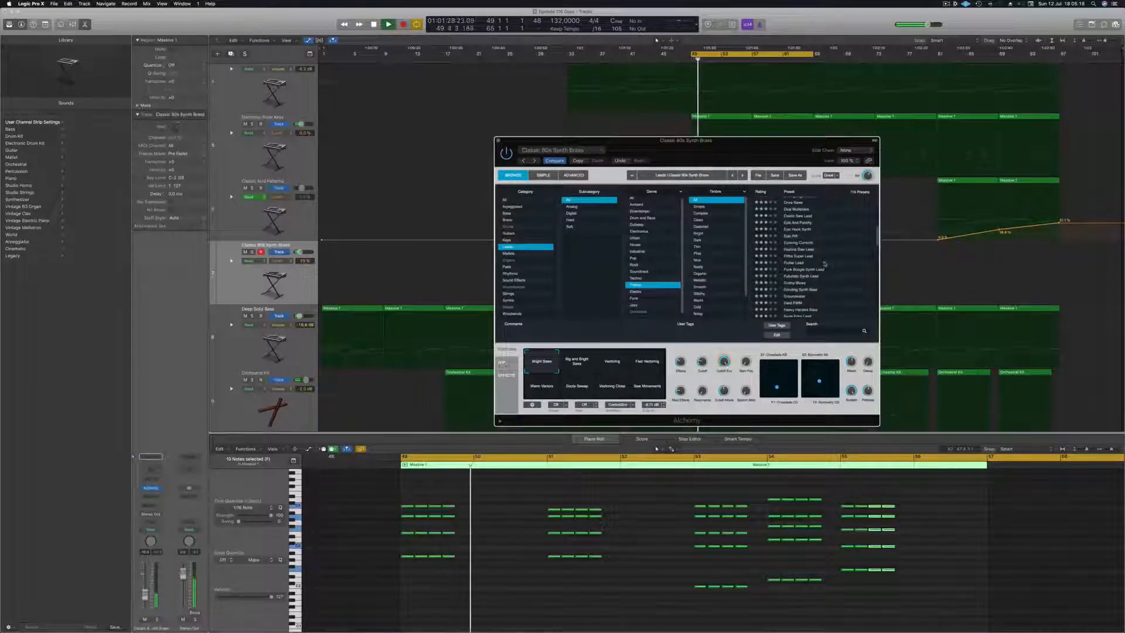
scroll(824, 262, "up", 6)
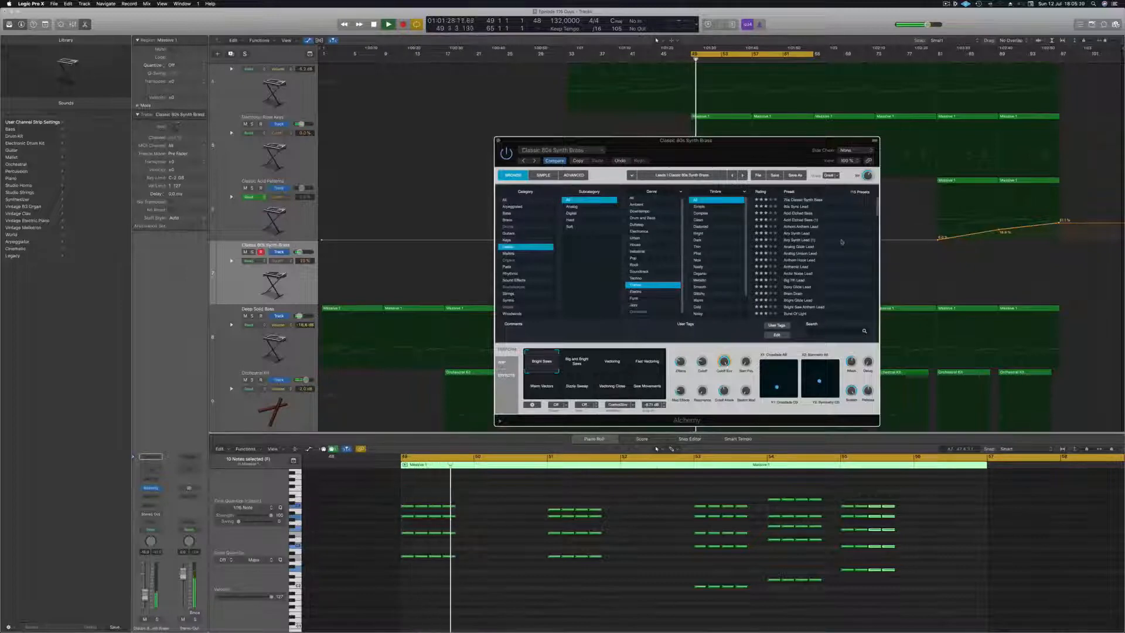
scroll(823, 258, "down", 10)
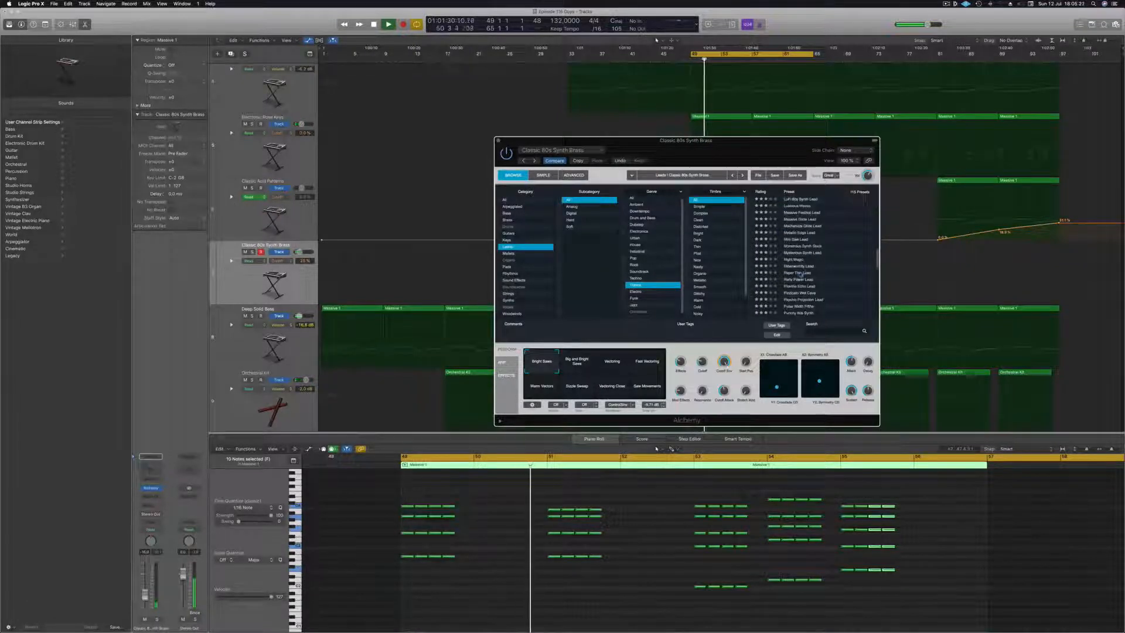
left_click(801, 273)
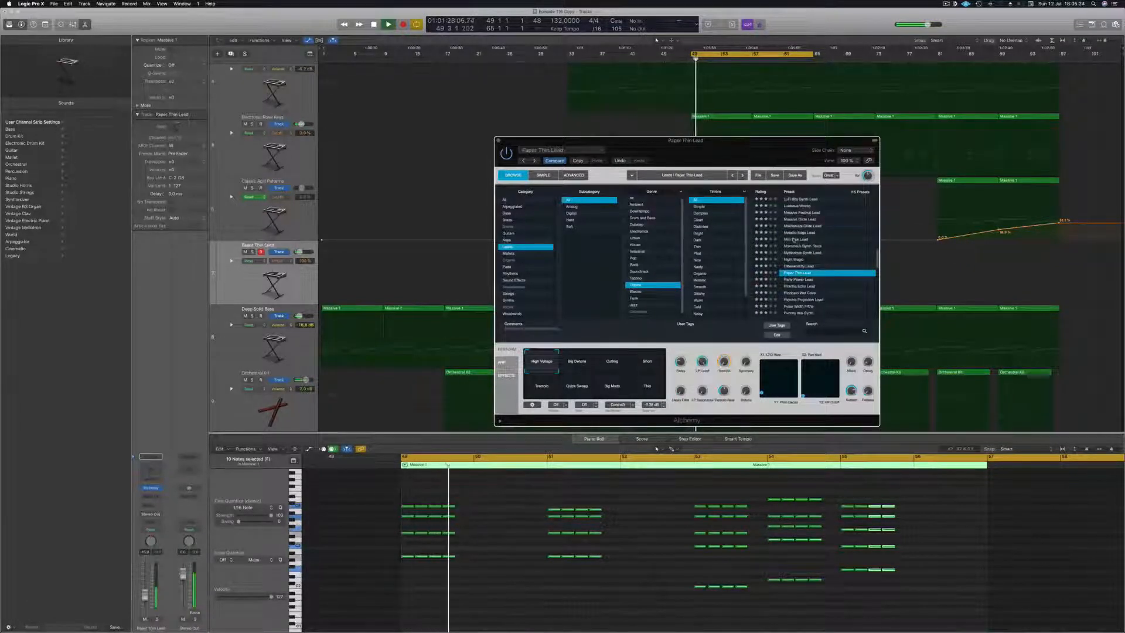
left_click(794, 240)
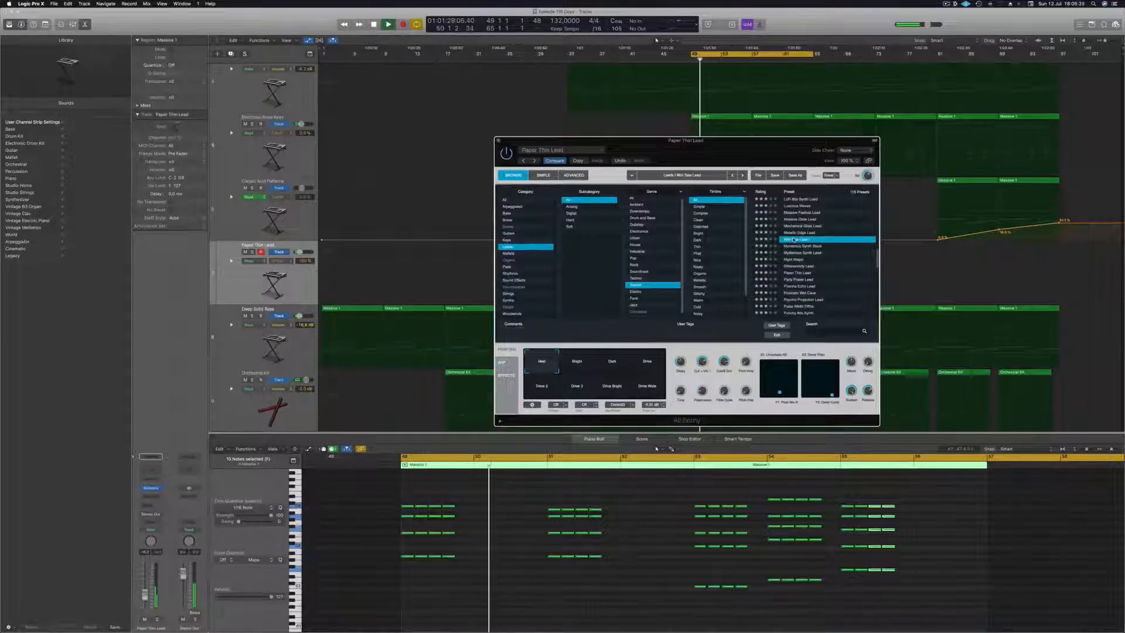
left_click(809, 213)
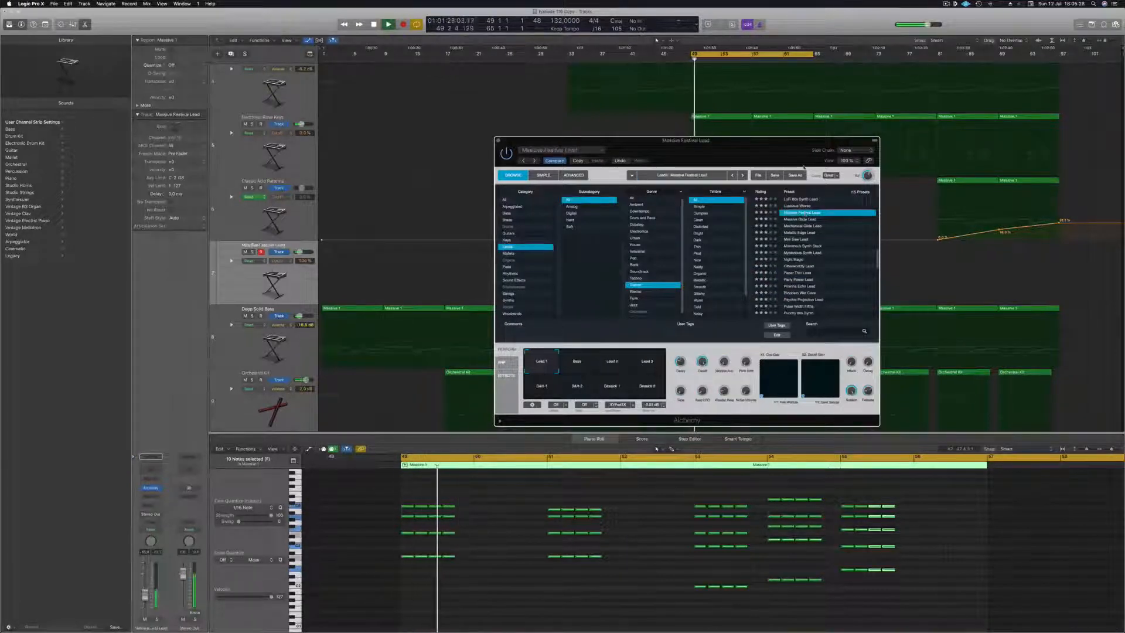
Step: Audition LoFi 80s Synth Lead, Journey To Pluto and Huge Echo Lead against the looped chord stabs
scroll(809, 246, "up", 3)
left_click(800, 238)
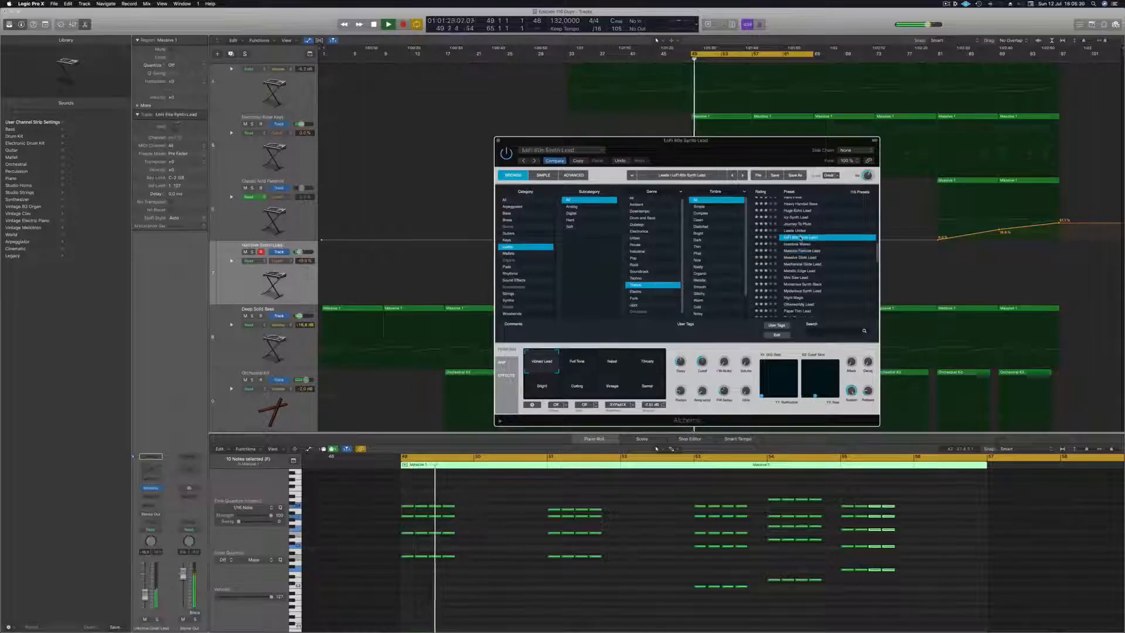
left_click(797, 224)
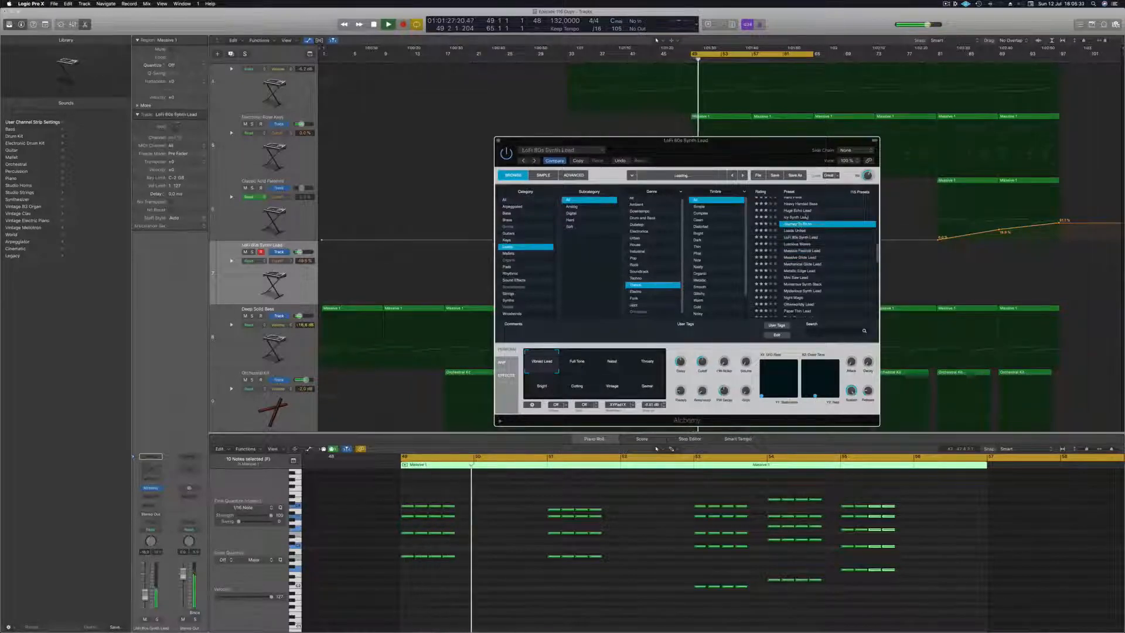
left_click(797, 211)
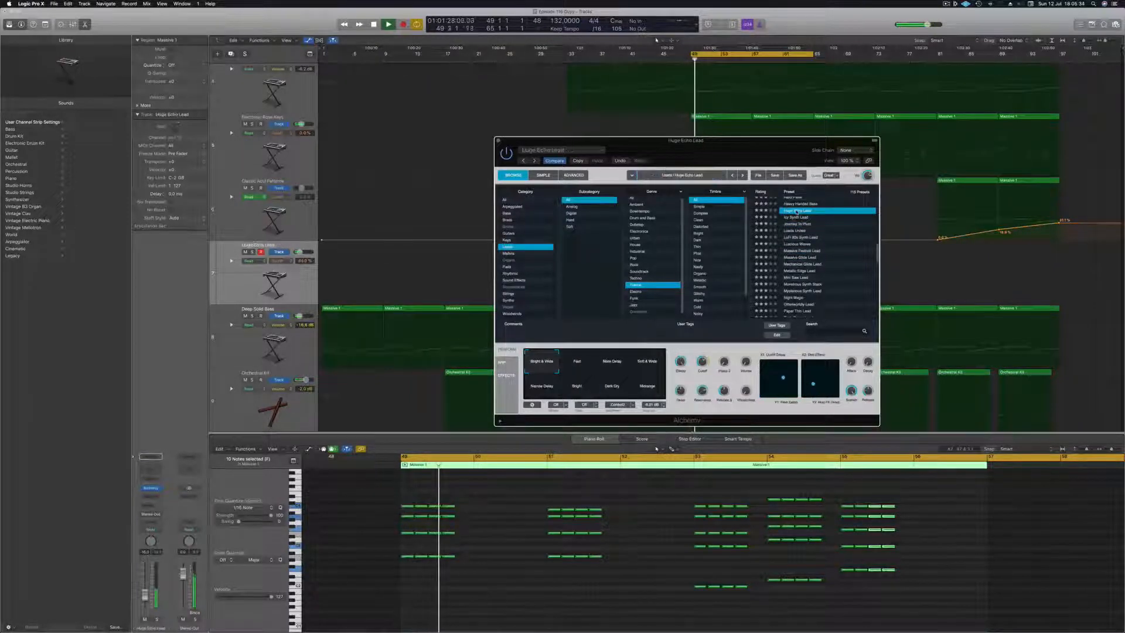
Step: Audition the Flutter Lead, Festival Saw Lead and Elastic Saw Lead presets during playback
scroll(796, 222, "up", 5)
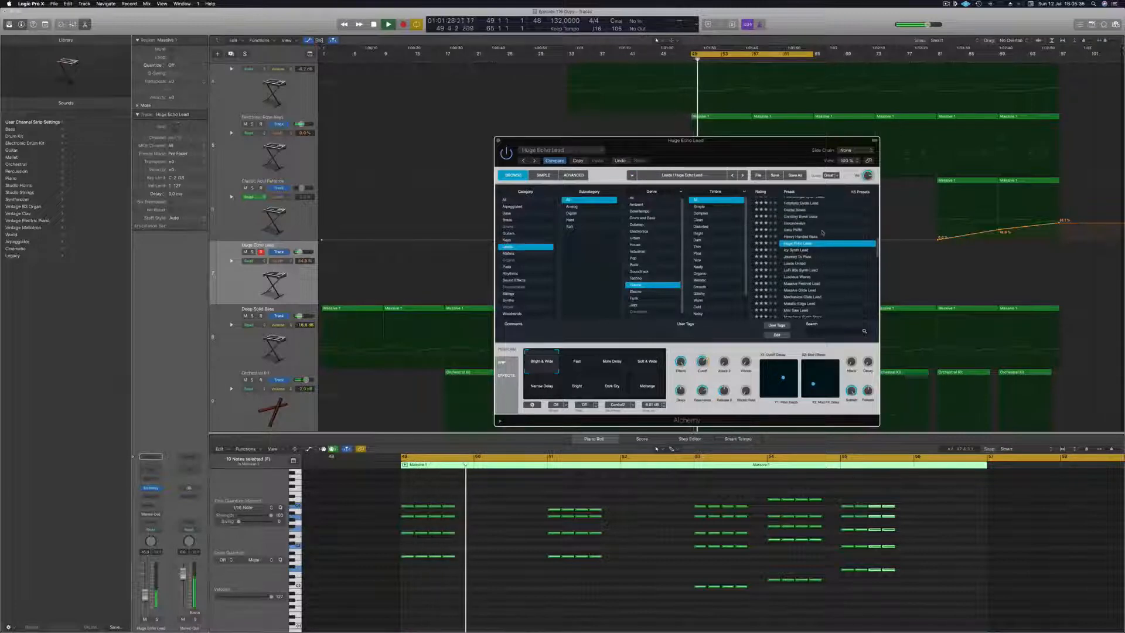
left_click(794, 233)
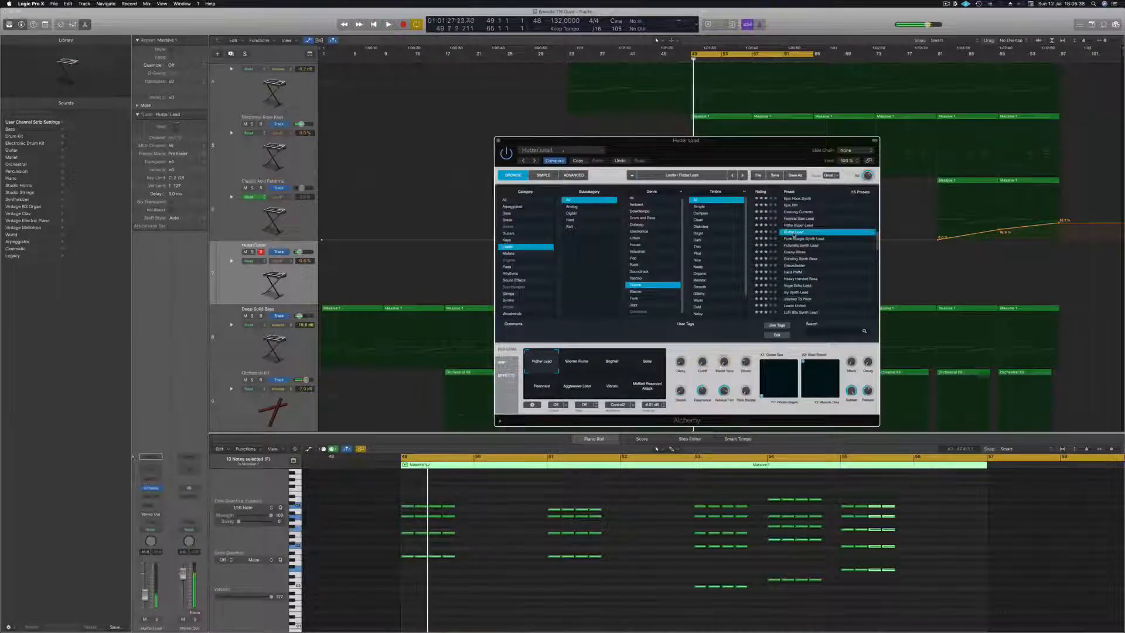
left_click(799, 218)
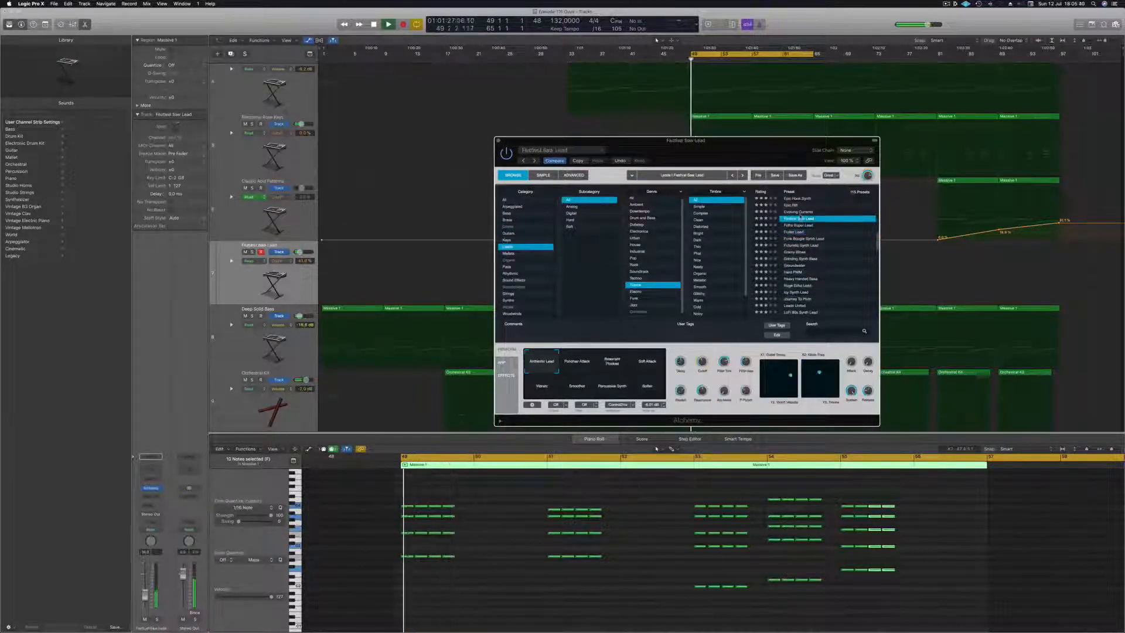
scroll(860, 242, "up", 3)
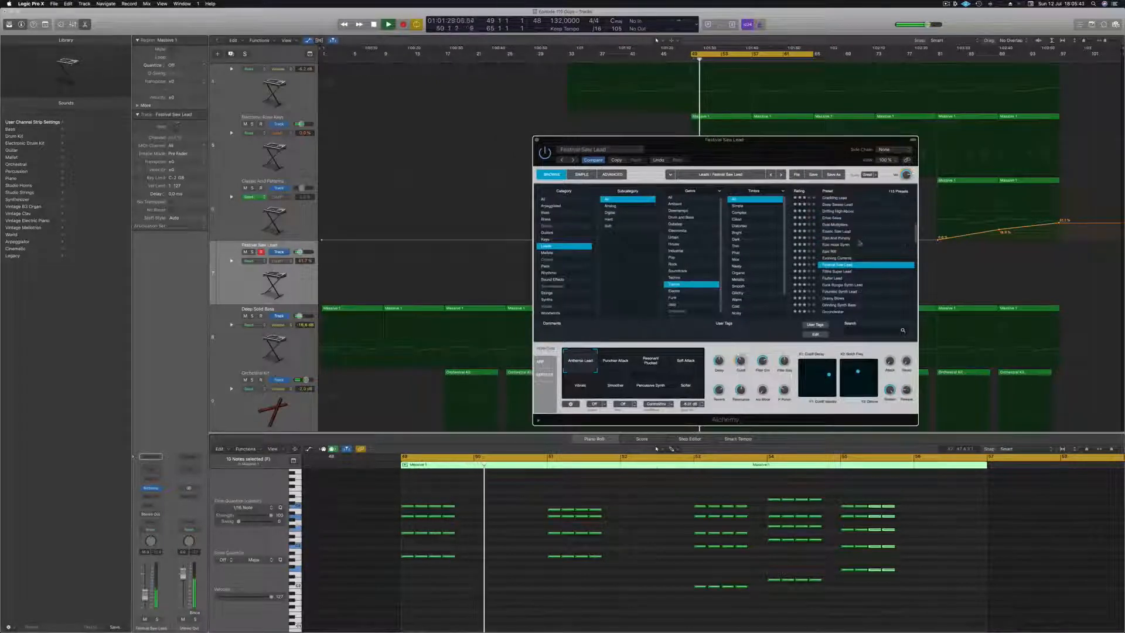
left_click(840, 233)
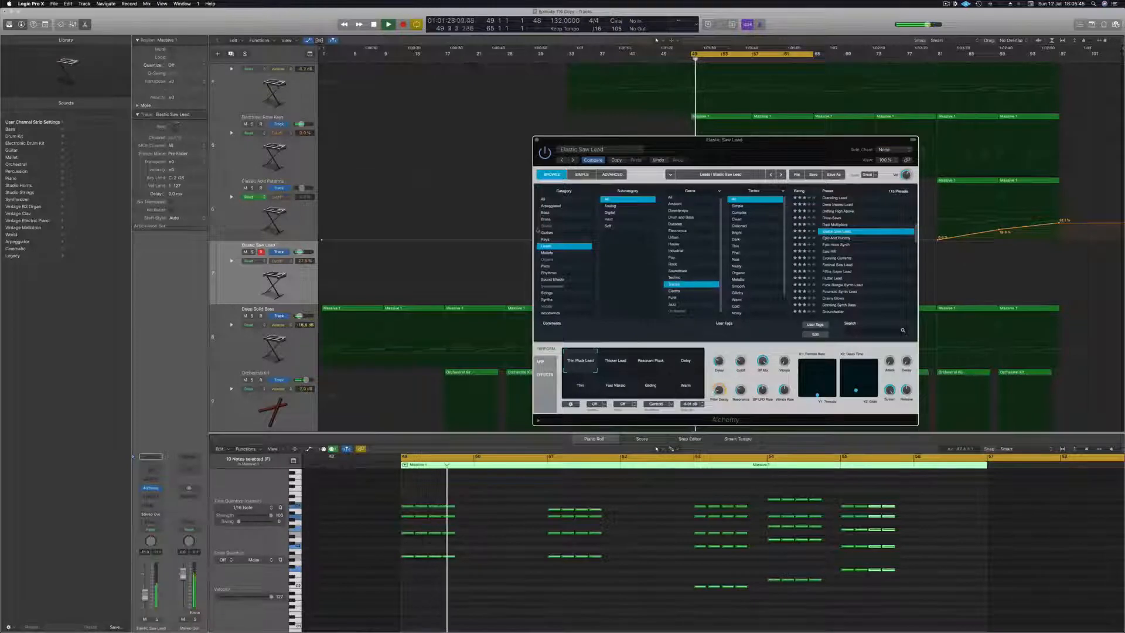
Step: Widen the Trance preset list to all categories and audition its first entries, including Europa Bass and 1970s Modular Synth Bass
left_click(544, 200)
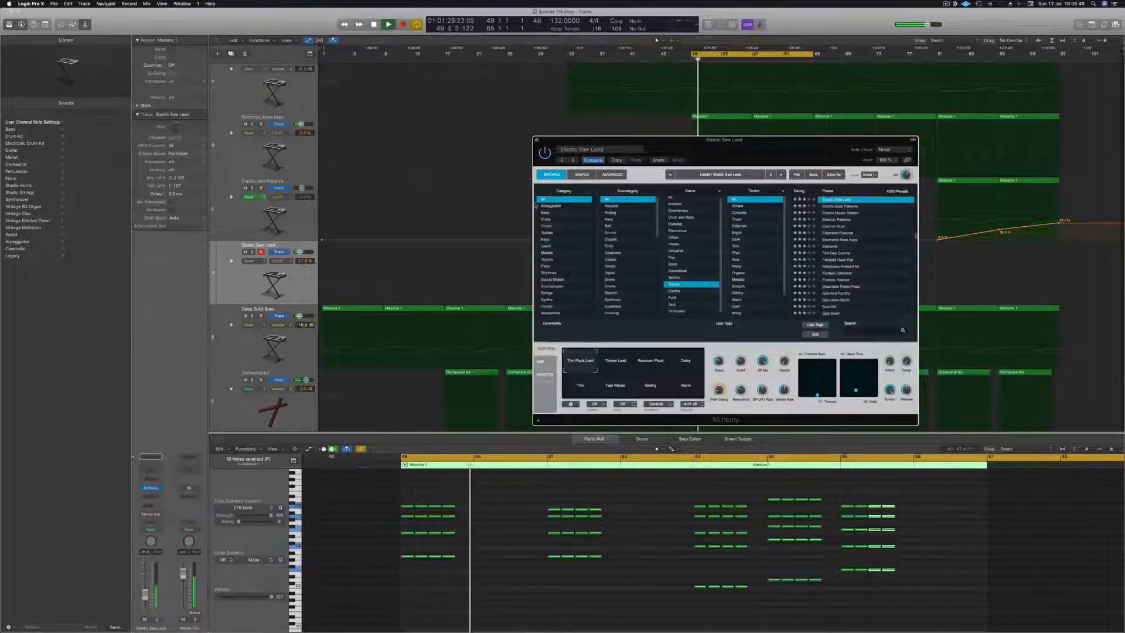
scroll(856, 246, "up", 5)
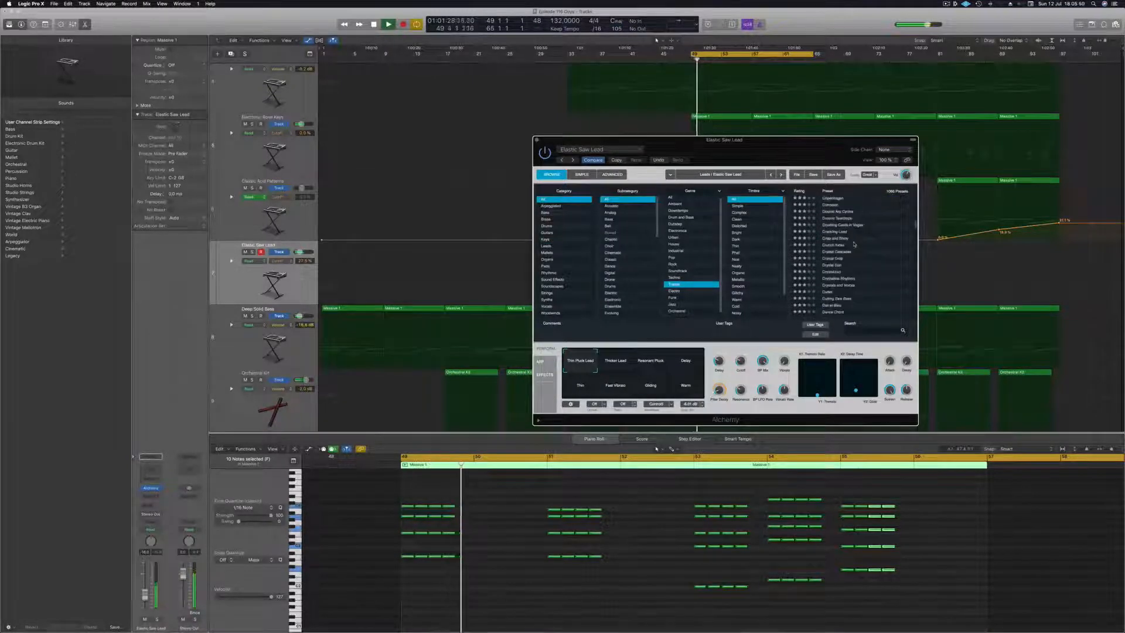
scroll(857, 246, "up", 5)
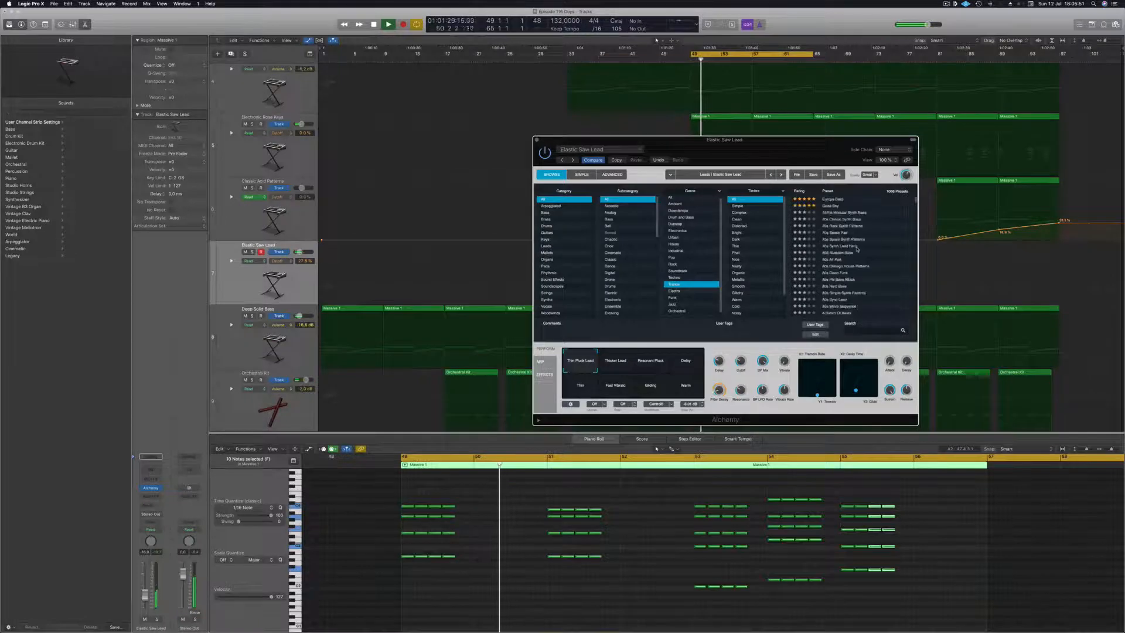
left_click(833, 199)
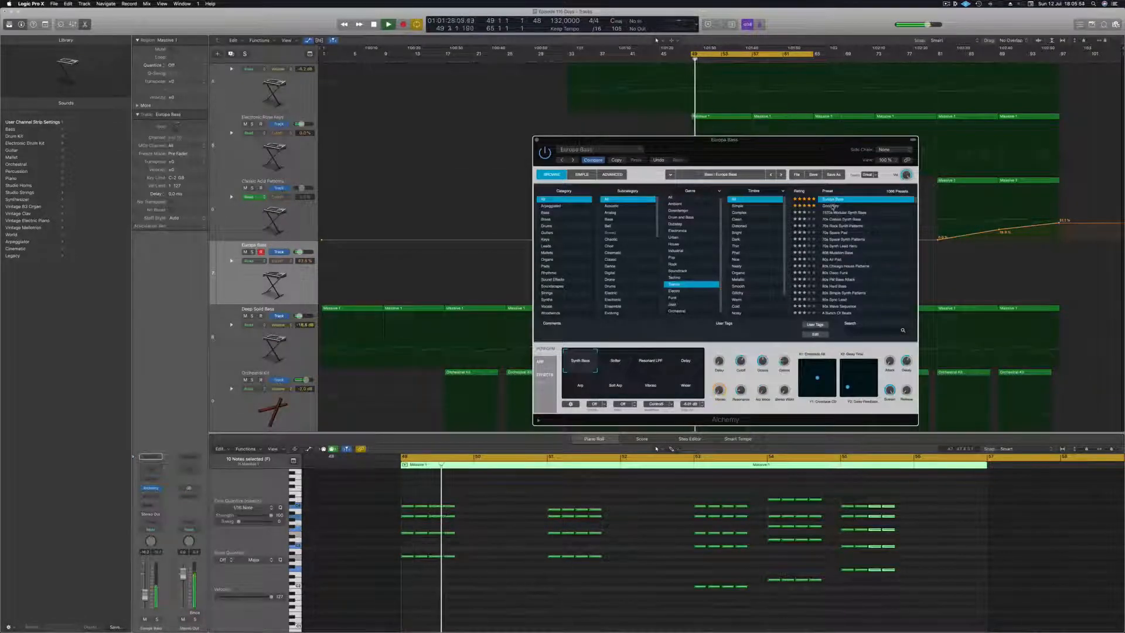
left_click(834, 206)
left_click(841, 213)
Step: Audition the 80s Simple Synth Patterns, Acid Trance Pattern and Agile Synth Bass presets on the chord-stab track
scroll(851, 254, "down", 3)
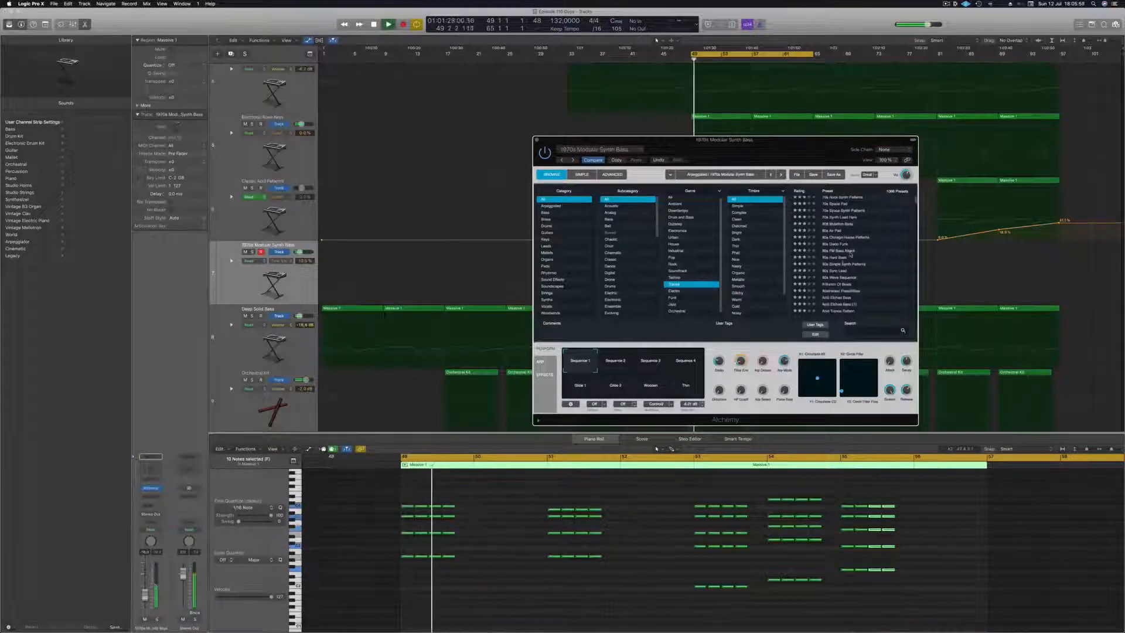
scroll(865, 247, "down", 2)
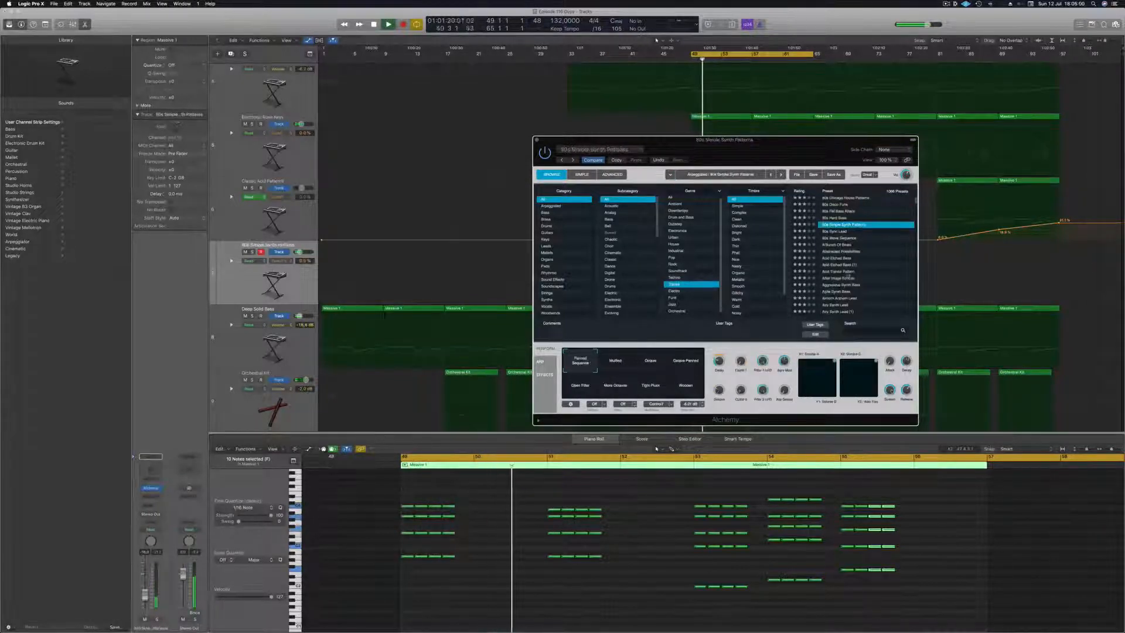
left_click(855, 271)
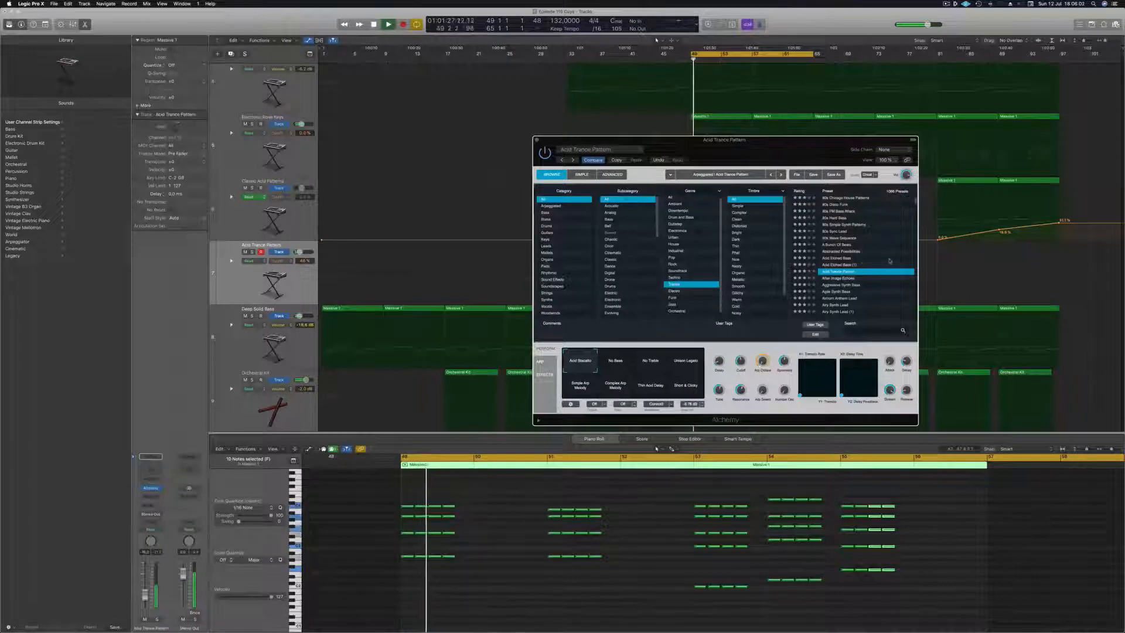
scroll(850, 259, "down", 1)
left_click(833, 260)
scroll(844, 252, "down", 2)
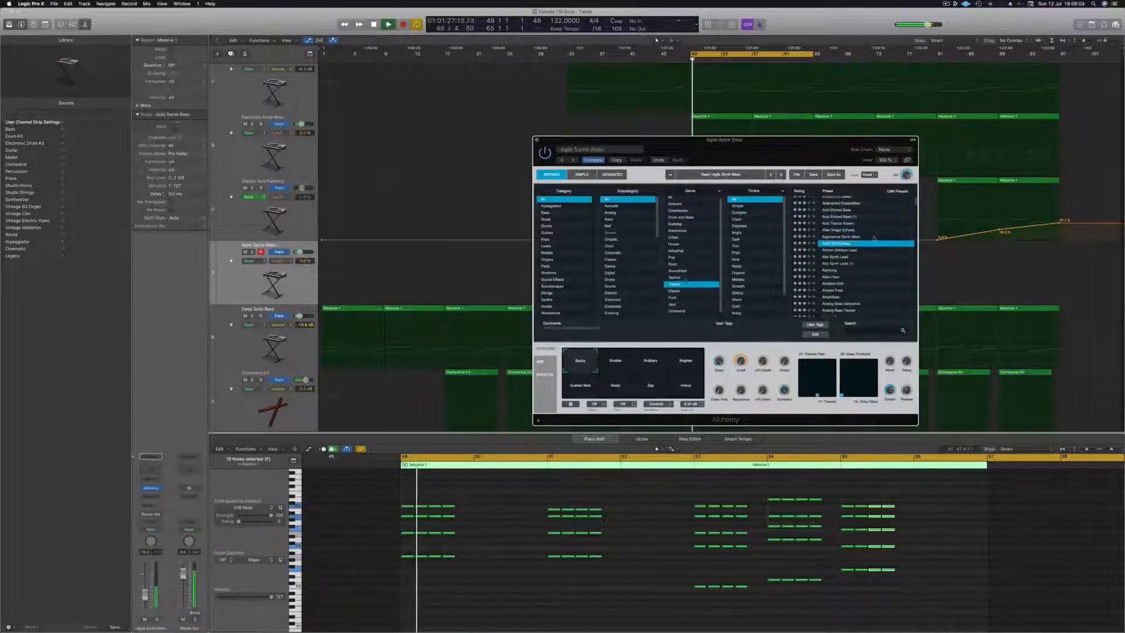
Step: Try several performance snapshots of the Agile Synth Bass preset during playback
left_click_drag(618, 364, 694, 365)
left_click(574, 387)
left_click(615, 385)
left_click(650, 392)
left_click(681, 390)
Step: Audition further analog presets on the chord stabs, including Analog Bass Twister and Analog Glide Lead
scroll(867, 253, "down", 1)
left_click(849, 241)
scroll(870, 242, "down", 5)
left_click(850, 250)
left_click(866, 577)
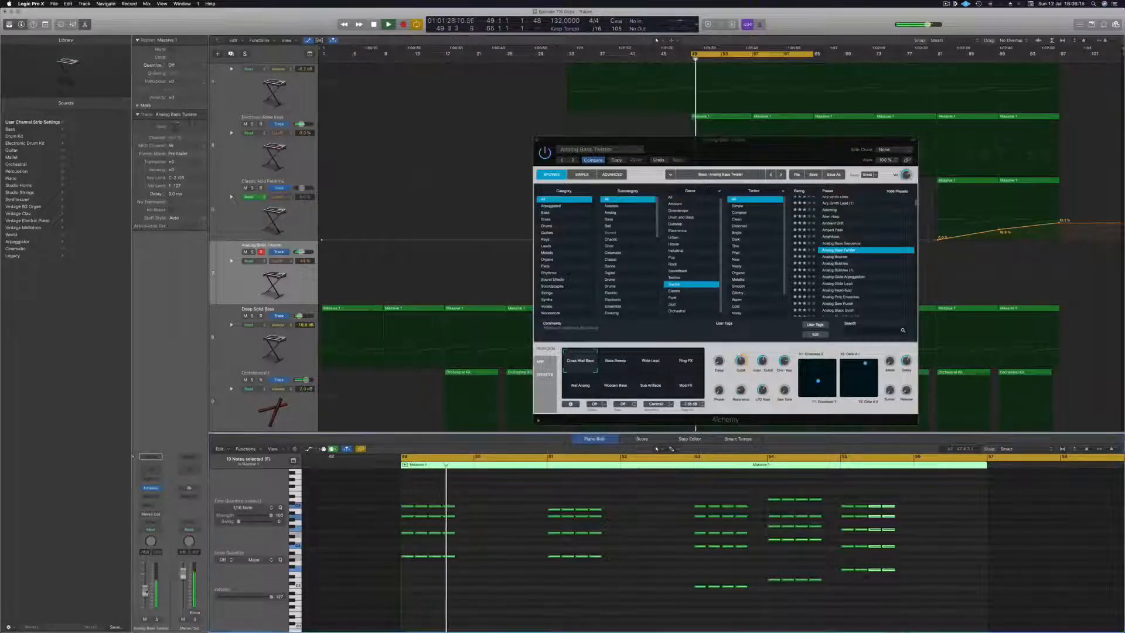
left_click(841, 283)
key("space")
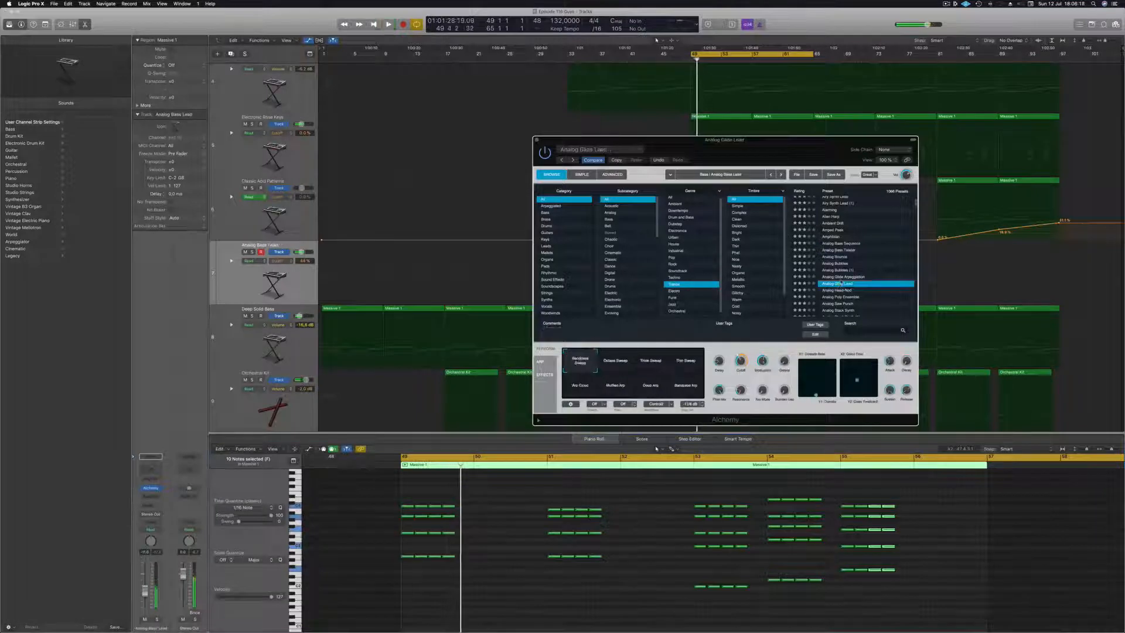
Step: Audition the presets down to Analog Saw Punch and try its Saw Square, Saw Square Sweep and Low Sweep snapshots
key("Down")
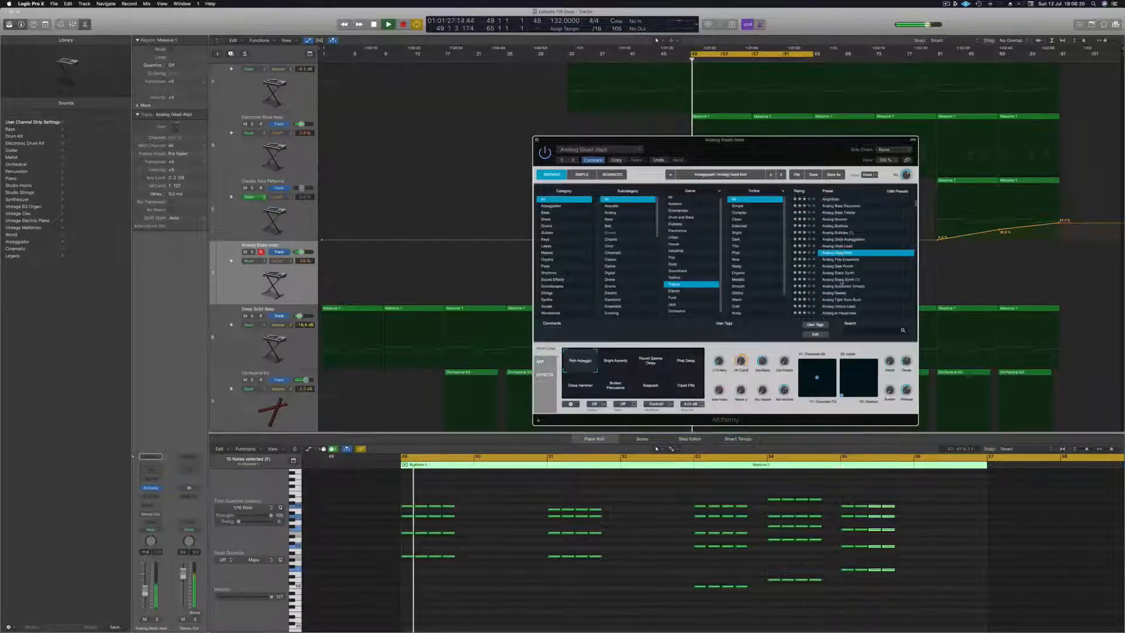
key("Down")
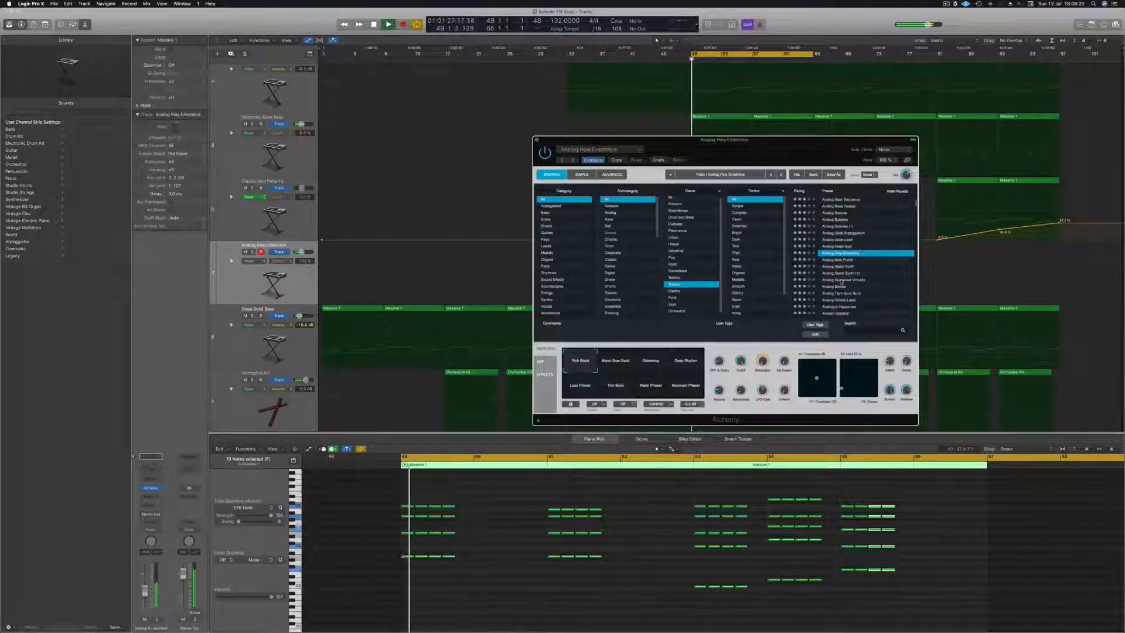
key("Down")
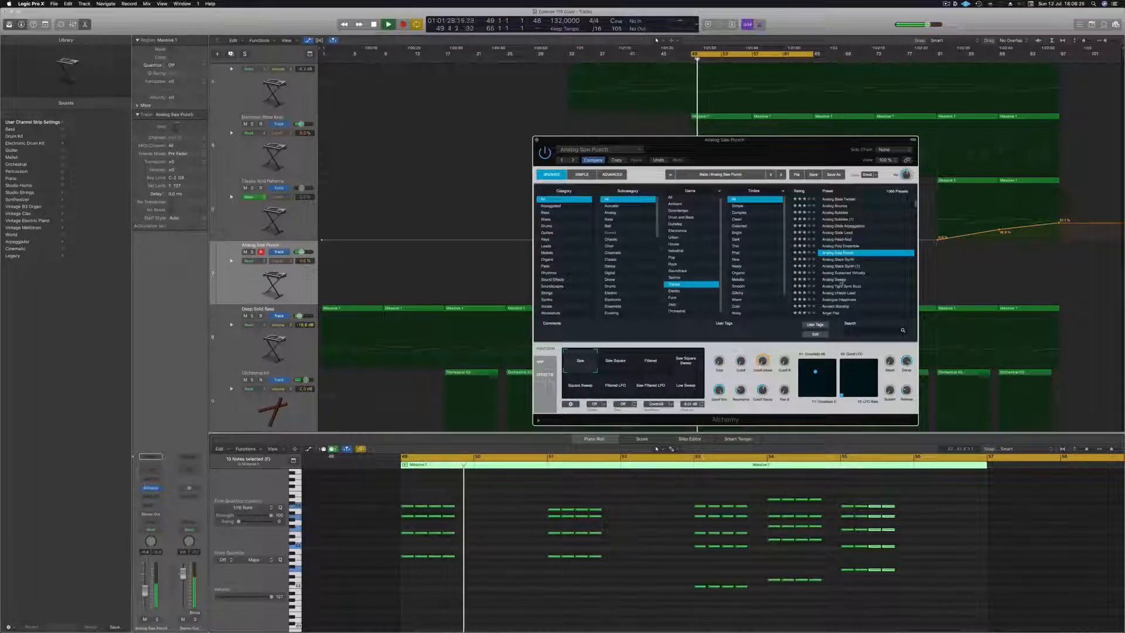
left_click(612, 366)
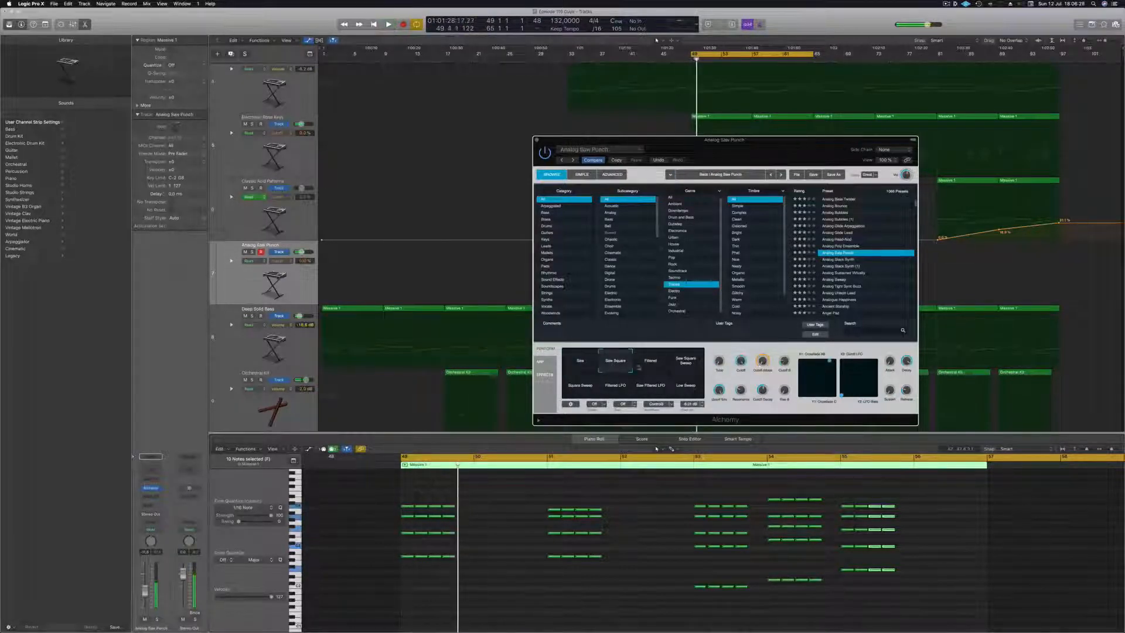
left_click(689, 365)
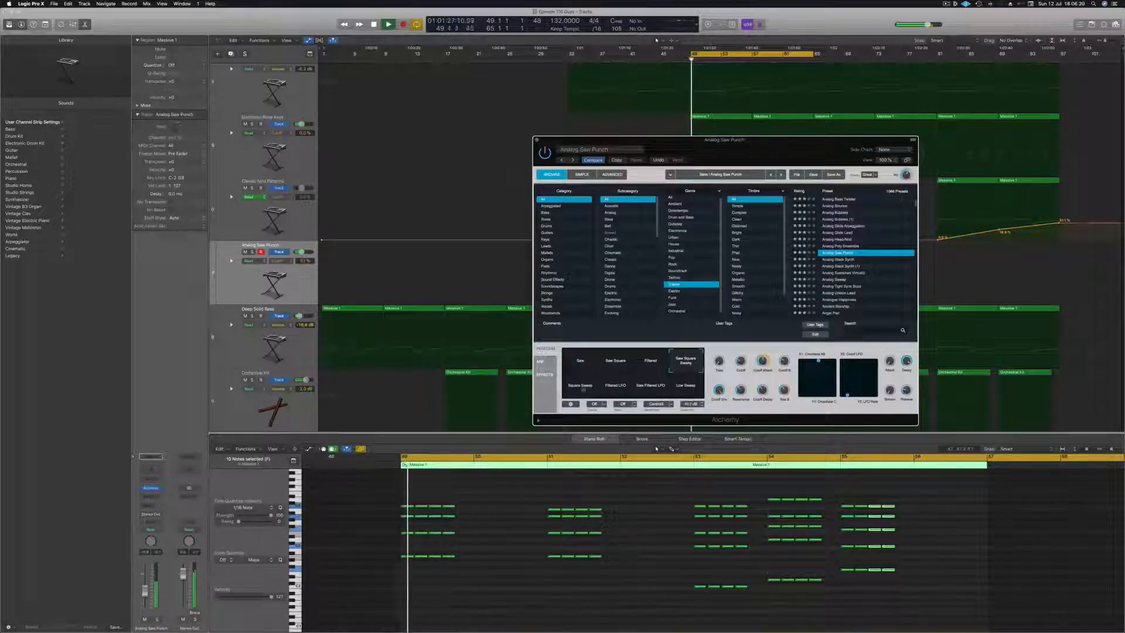
left_click(674, 382)
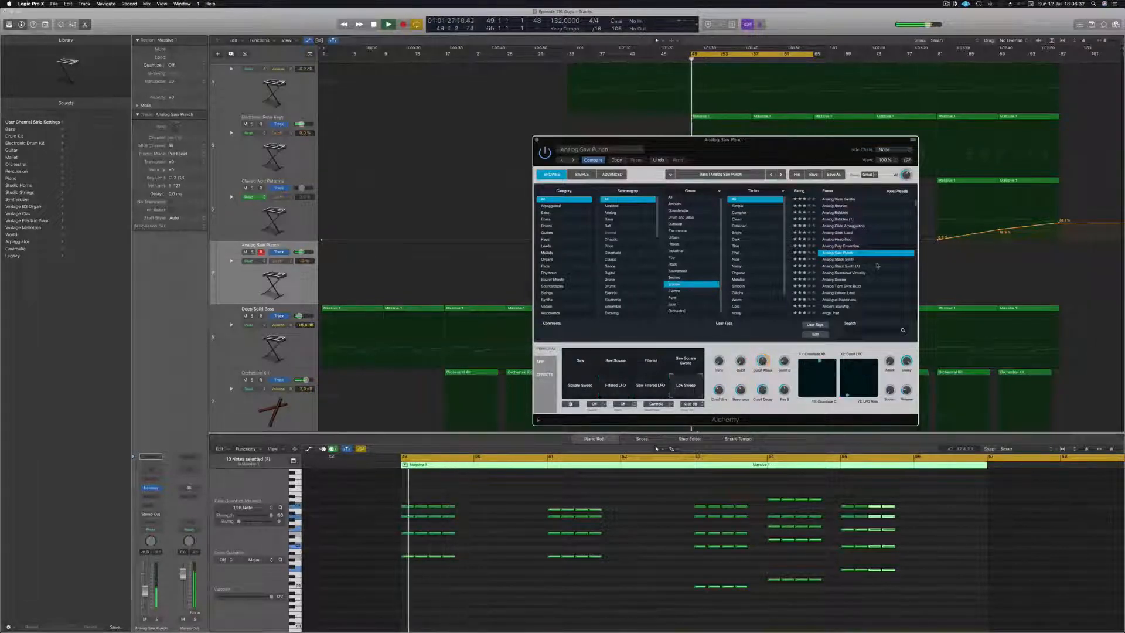
Step: Load the Analog Sweep preset, restart playback and try several of its snapshots, ending on Warm
scroll(879, 265, "down", 3)
left_click(830, 255)
key("space")
key("space")
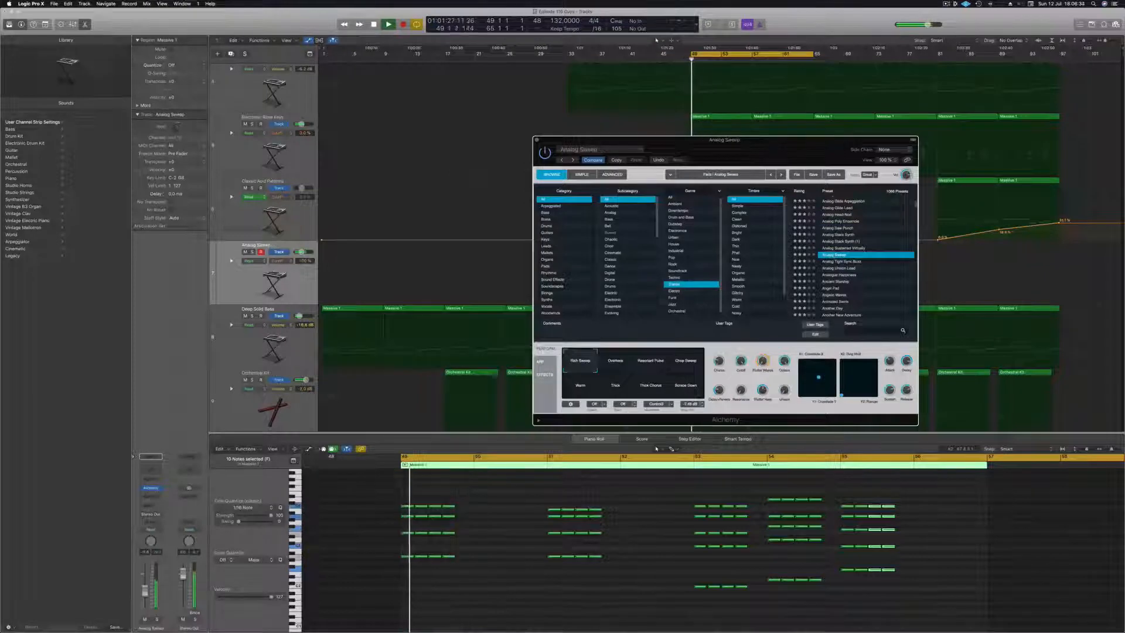
left_click(680, 362)
left_click(619, 369)
left_click(584, 395)
Step: Audition the Analog Unison Lead and Analogue Happiness presets, and load Angel Pad on the chord-stab track
left_click(847, 262)
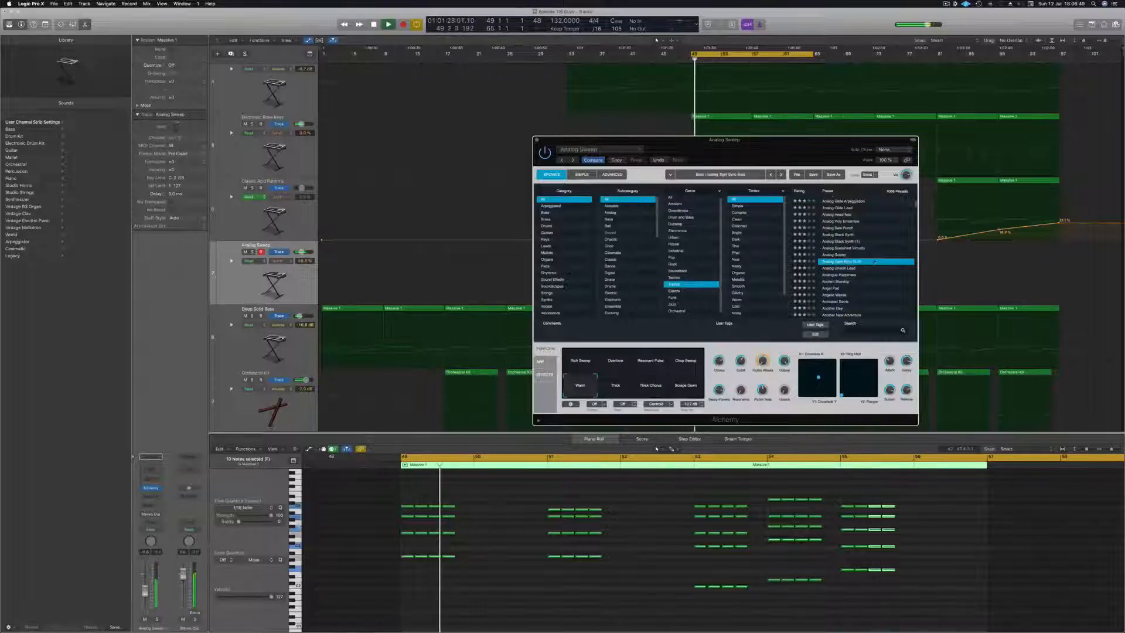
scroll(852, 257, "down", 2)
left_click(850, 243)
scroll(852, 240, "down", 2)
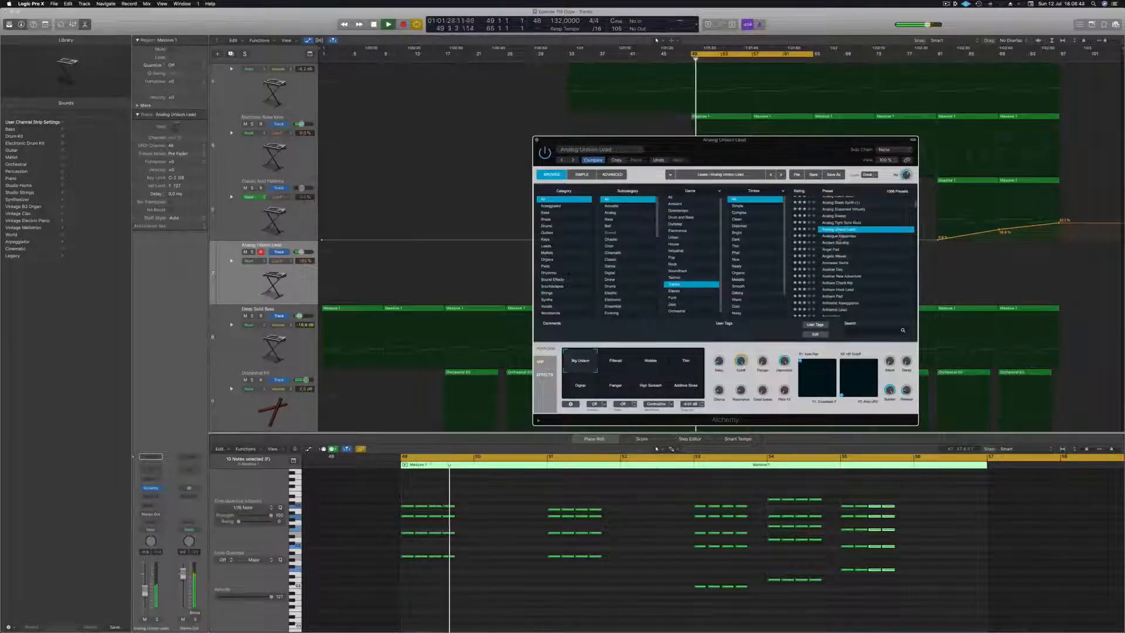
key("Down")
key("space")
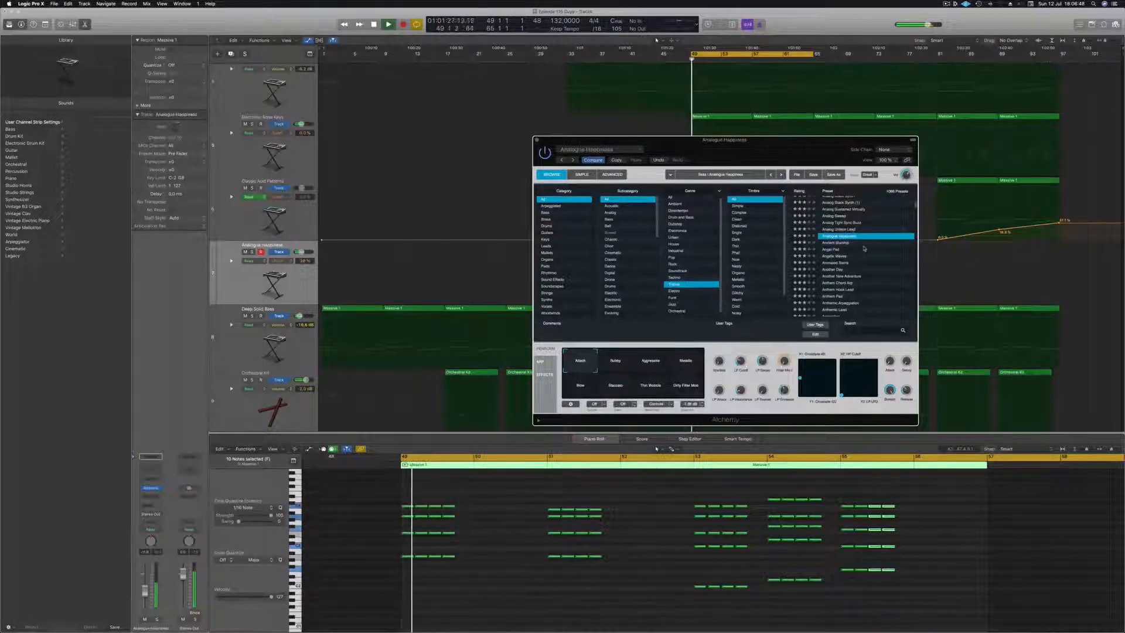
left_click(849, 249)
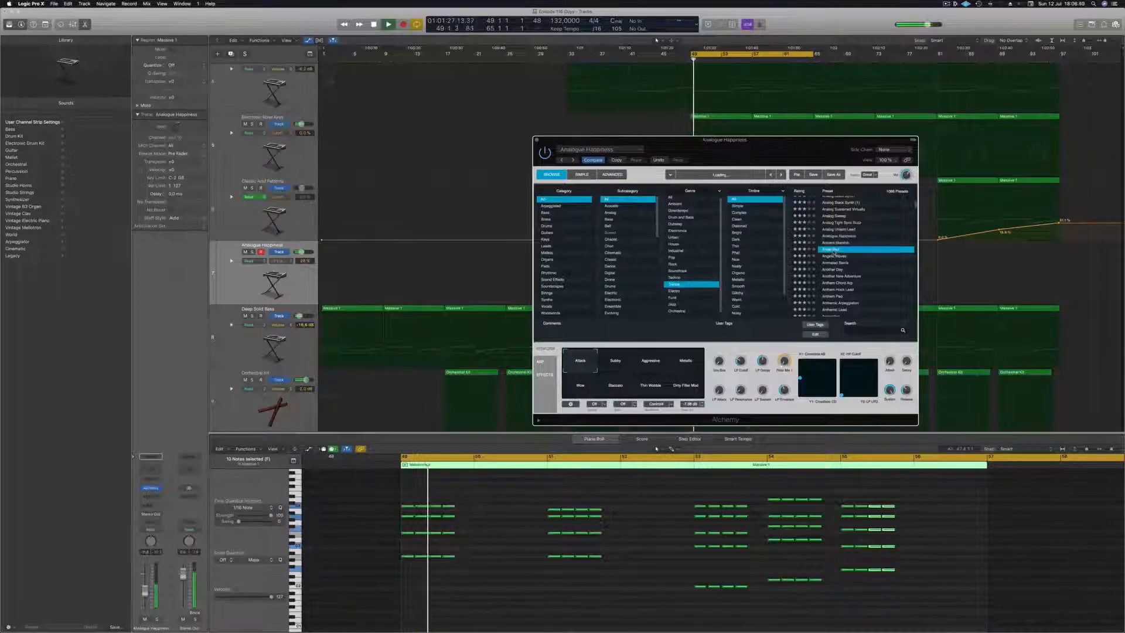
Step: Audition further Trance presets on the chord stabs, including Another Day, and load Anthem Hook Lead
key("space")
scroll(855, 249, "down", 2)
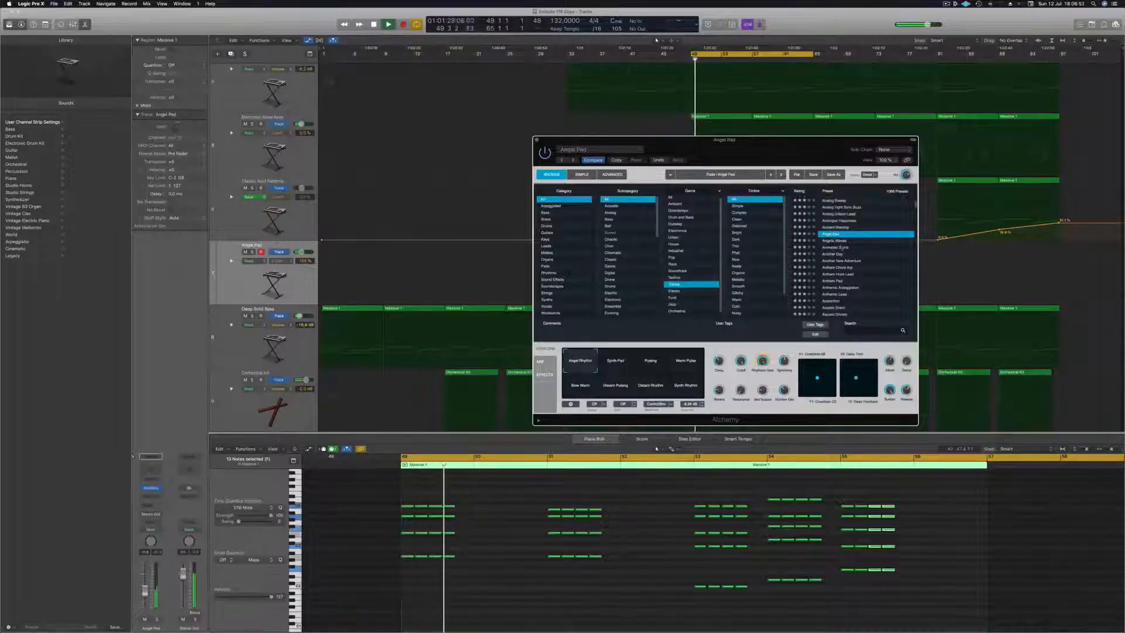
left_click(833, 247)
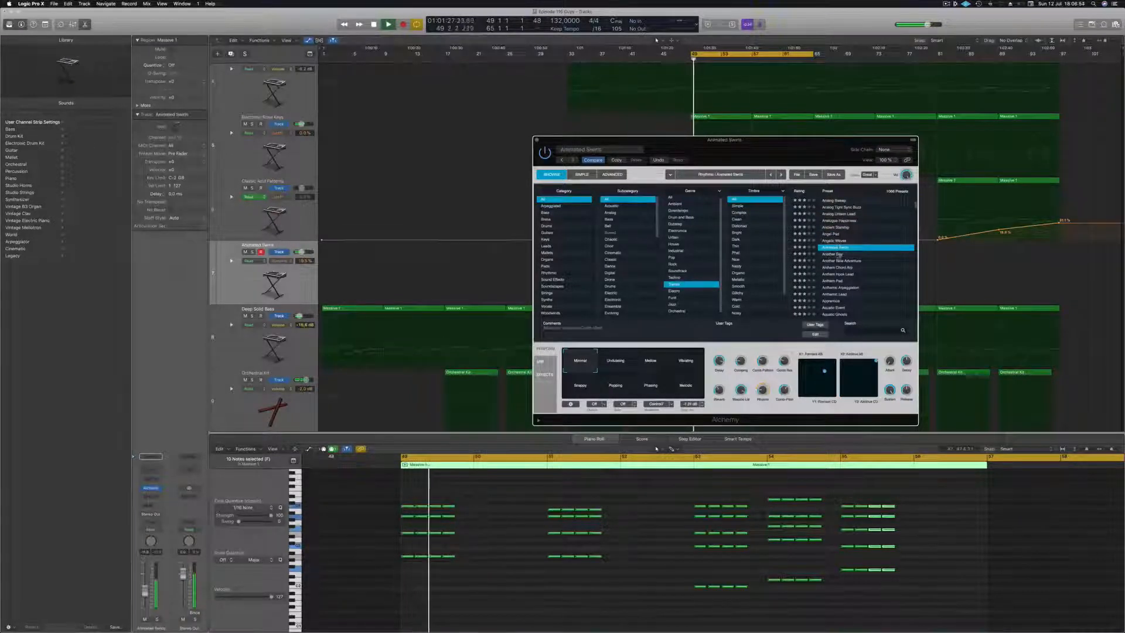
left_click(838, 254)
scroll(888, 230, "down", 3)
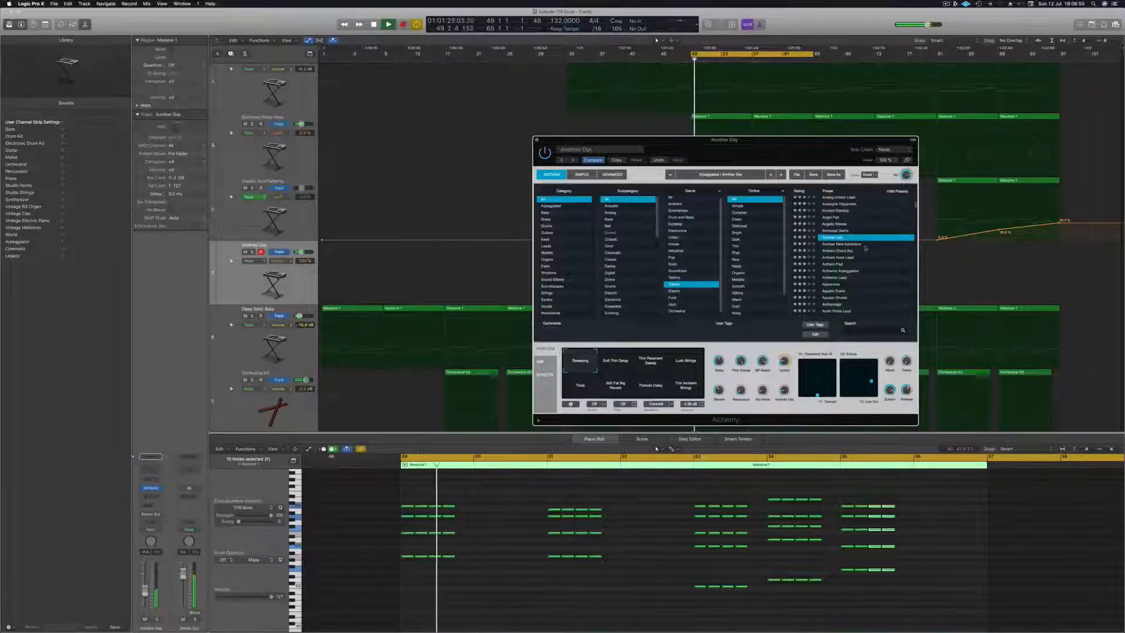
left_click(837, 258)
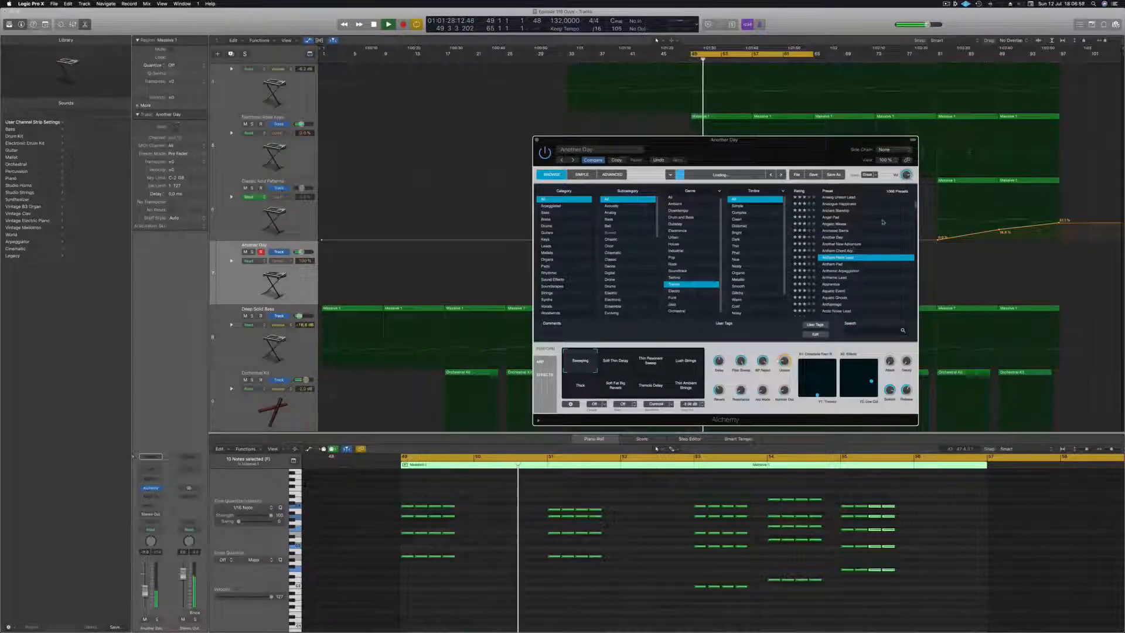
scroll(866, 273, "down", 2)
scroll(867, 275, "down", 2)
key("space")
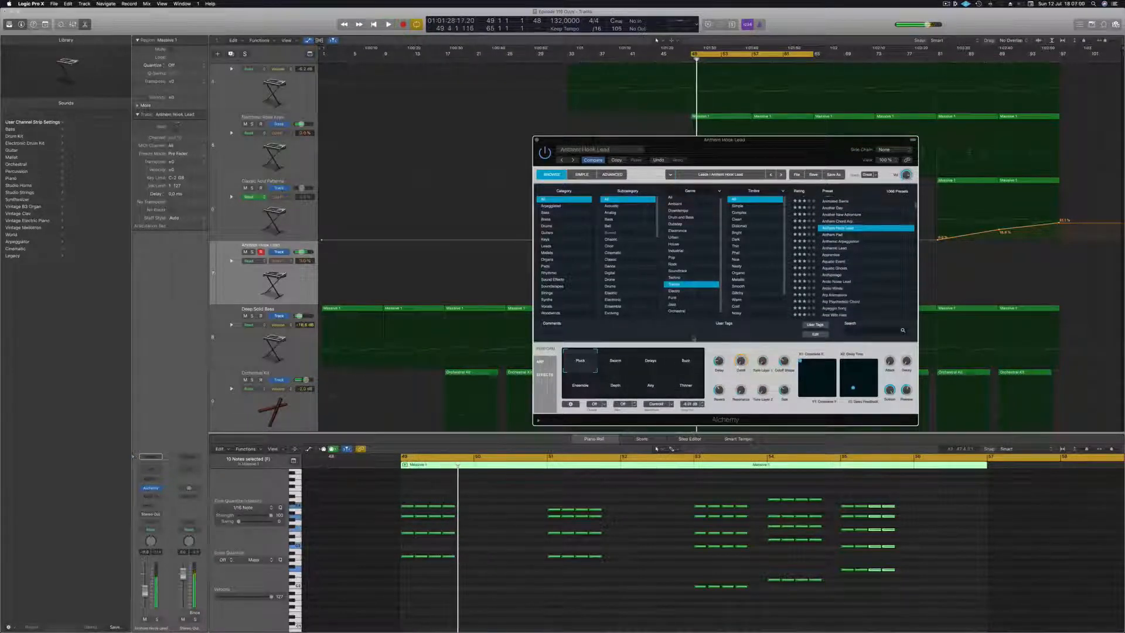
Step: Try the Swarm snapshot of Anthem Hook Lead, lower the track's volume and switch to the Buzz snapshot
left_click(623, 369)
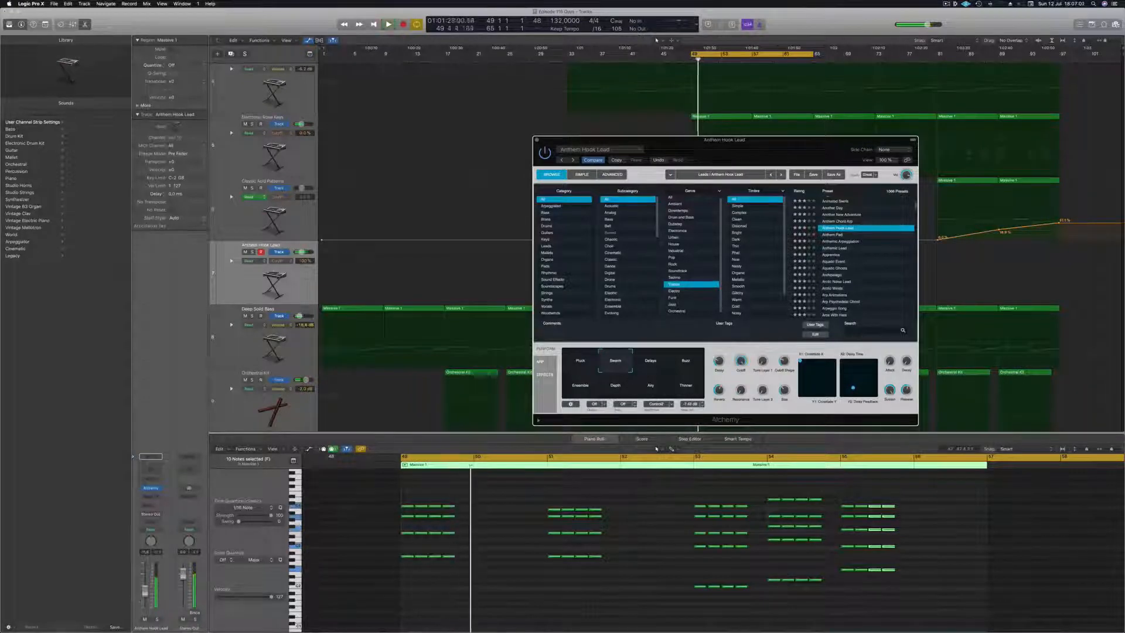
left_click_drag(144, 601, 144, 605)
left_click(687, 362)
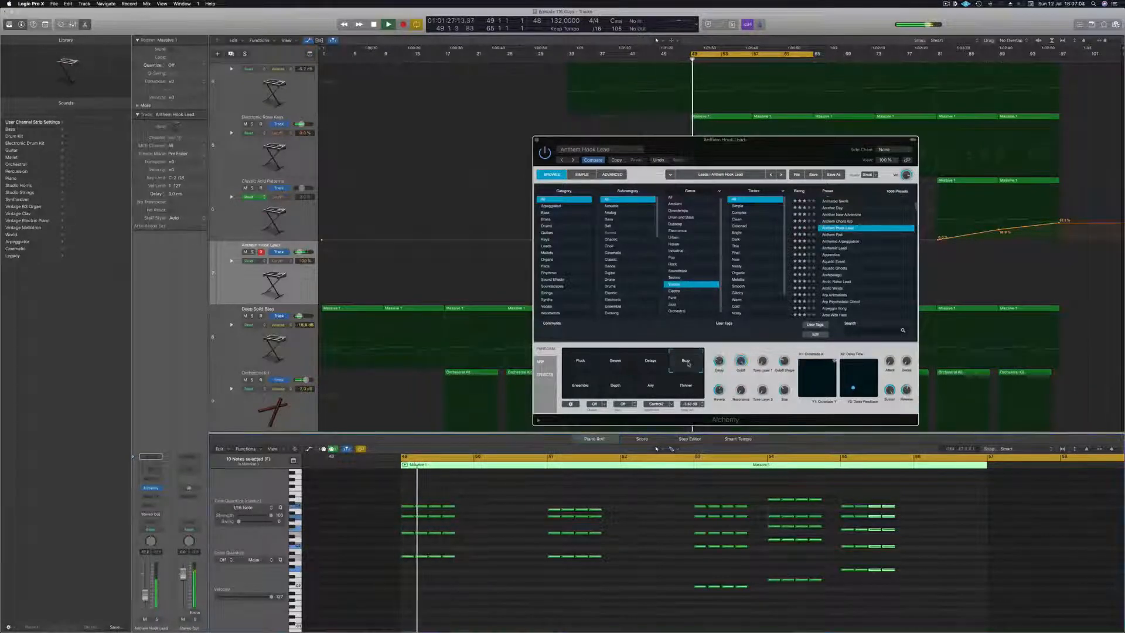
Step: Turn down the filter cutoff of the Buzz snapshot while replaying the chord stabs from bar 49
key("space")
key("space")
key("space")
key("space")
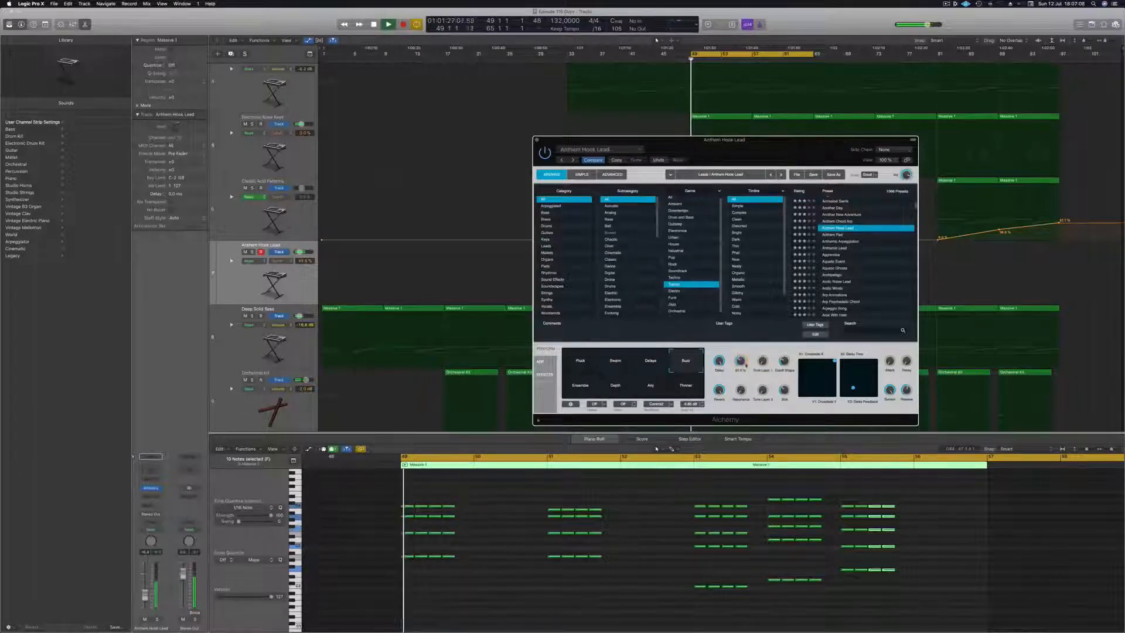
key("space")
key("space")
key("space")
key("space")
key("space")
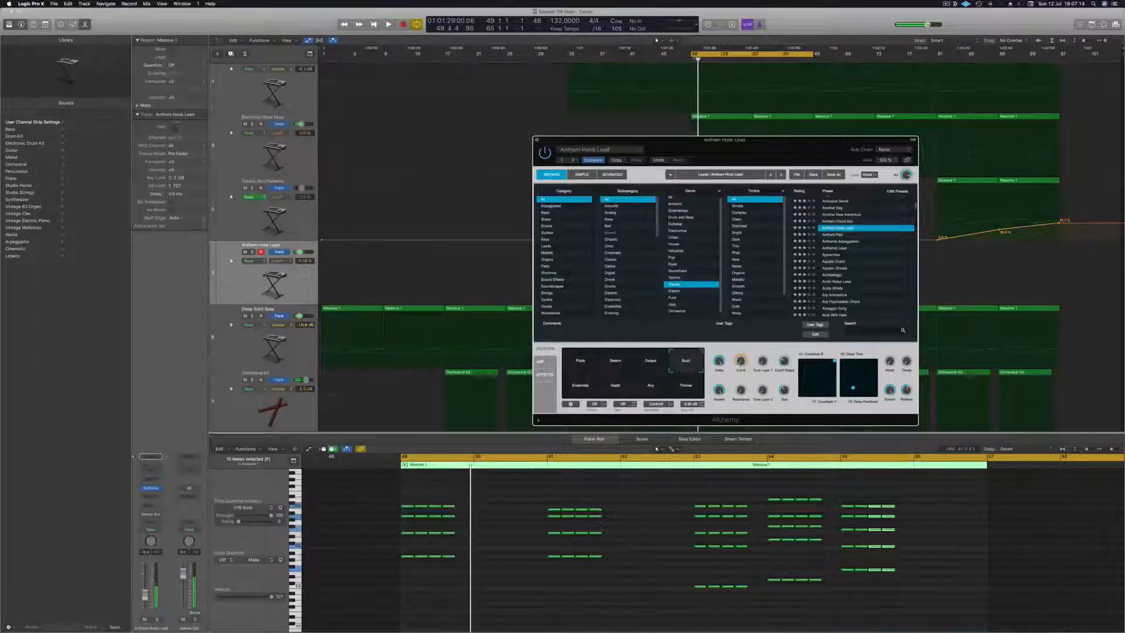
Step: Copy the chord stabs of bars 49 and 51 into the empty bars 50 and 52
left_click_drag(375, 495, 665, 589)
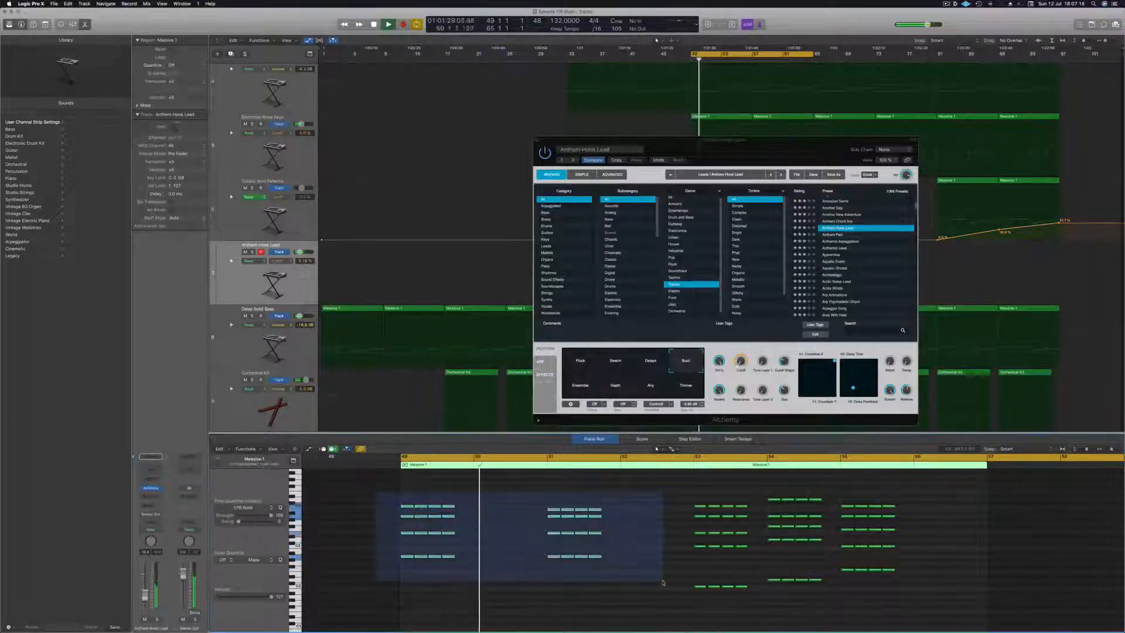
left_click_drag(407, 507, 460, 508)
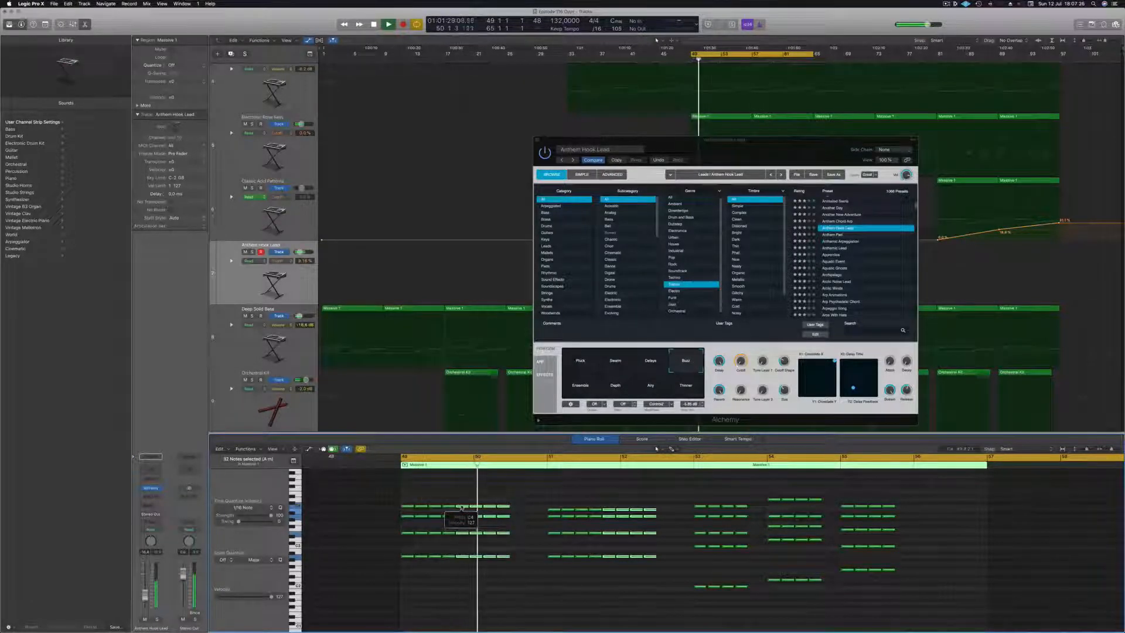
left_click_drag(461, 509, 480, 509)
key("super+Right")
key("super+Left")
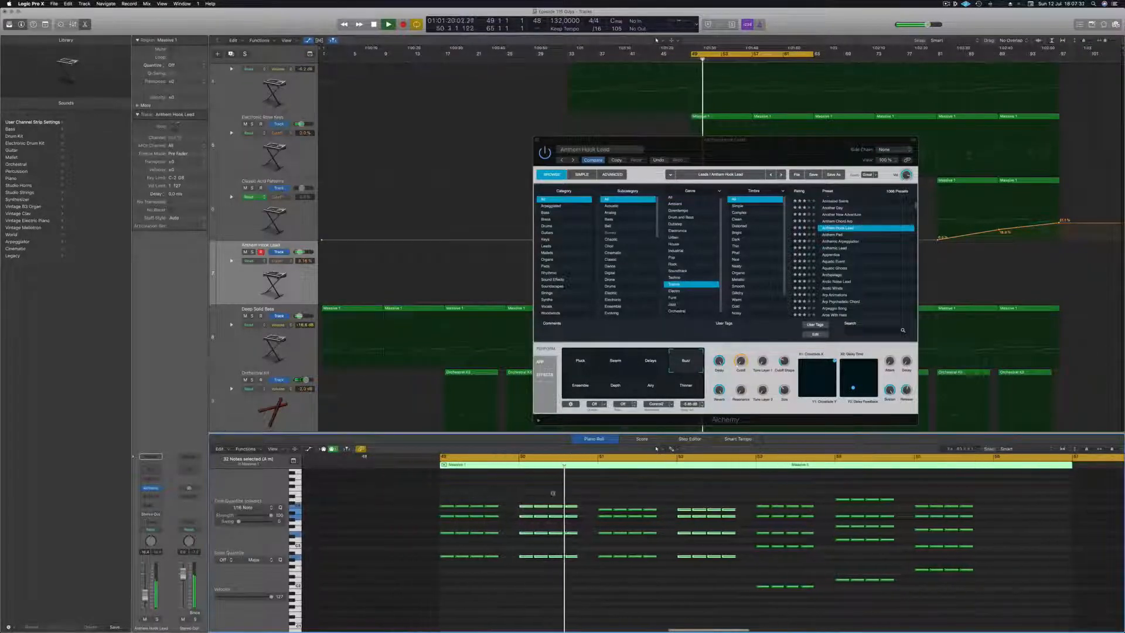
key("super+Left")
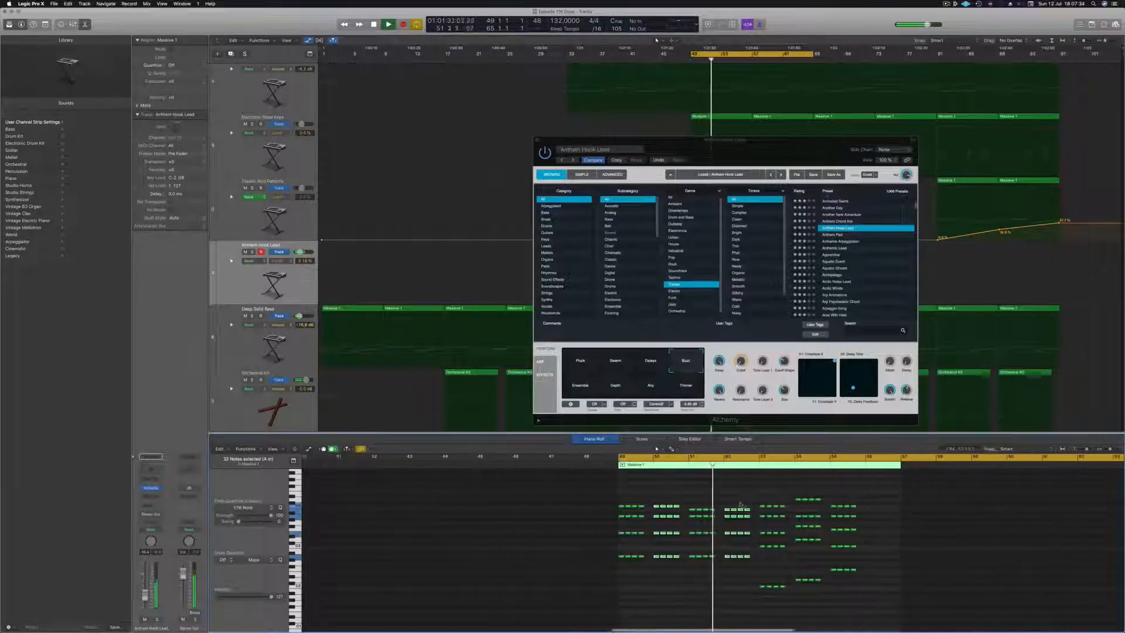
Step: Copy the chord stabs of bar 55 into bar 56 of the same region
key("super+Right")
left_click_drag(898, 497, 830, 596)
left_click_drag(836, 495, 900, 609)
left_click_drag(860, 507, 900, 508, "alt")
Step: Close the synth window and copy the finished eight-bar chord region to bar 57
left_click_drag(794, 151, 1059, 192)
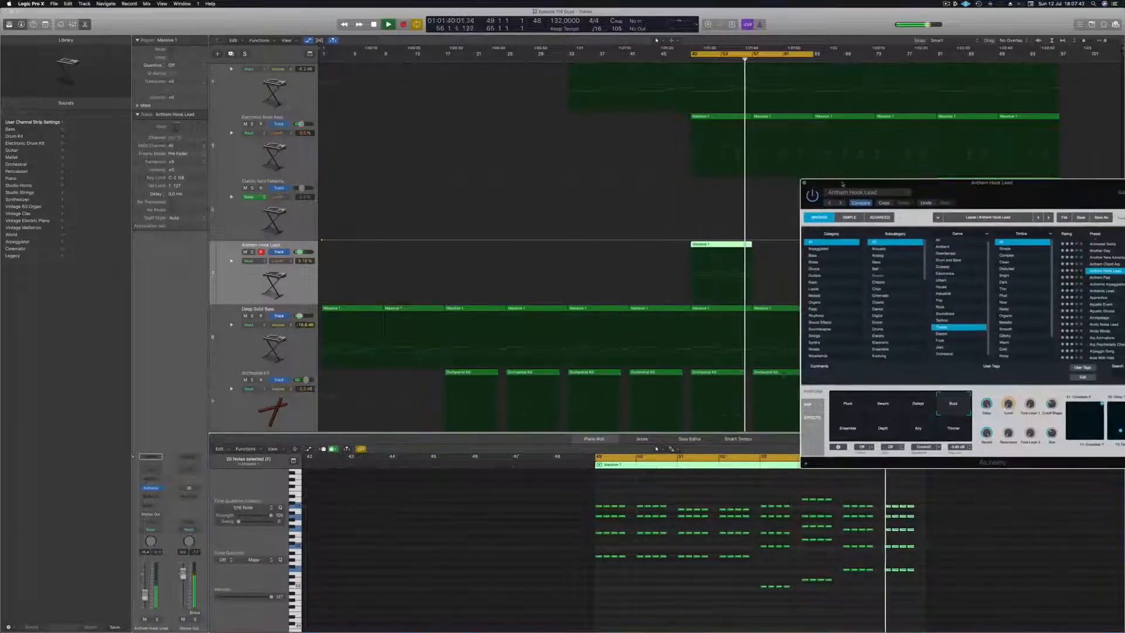
left_click(802, 181)
left_click_drag(719, 252, 780, 253, "alt")
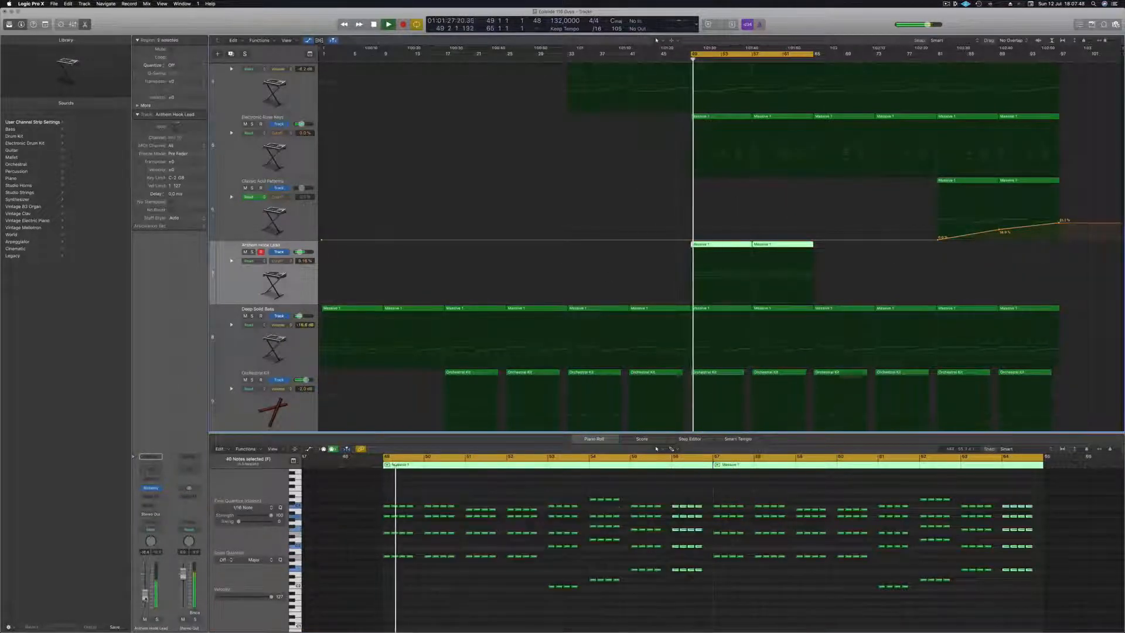
Step: Add a send to Bus 4 on the Anthem Hook Lead channel strip
left_click(150, 487)
mouse_move(176, 518)
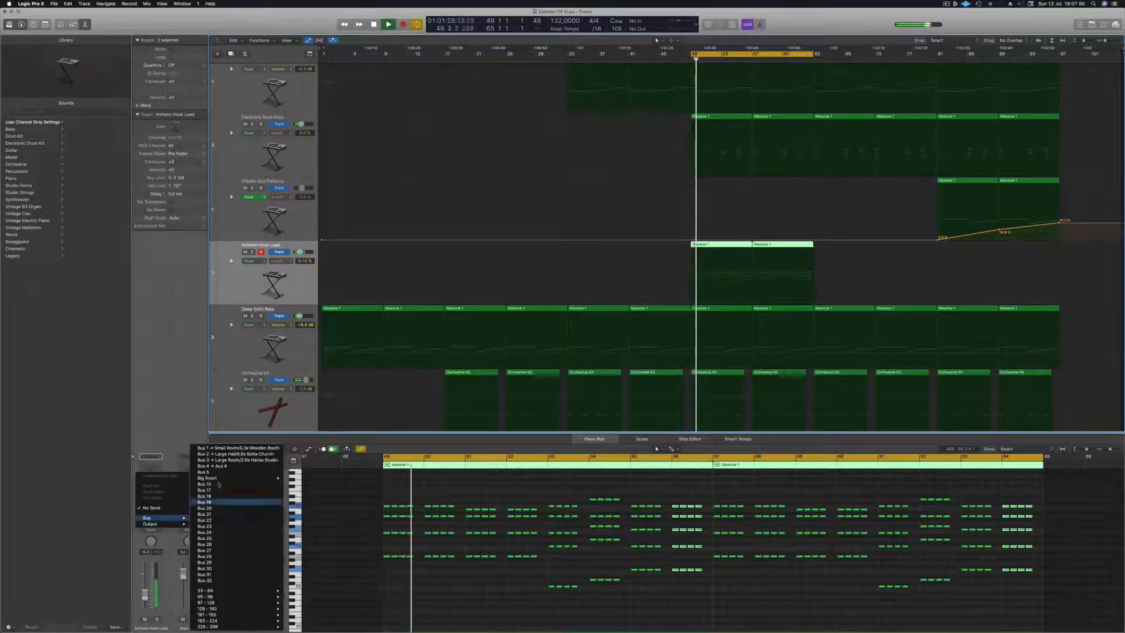
left_click(235, 461)
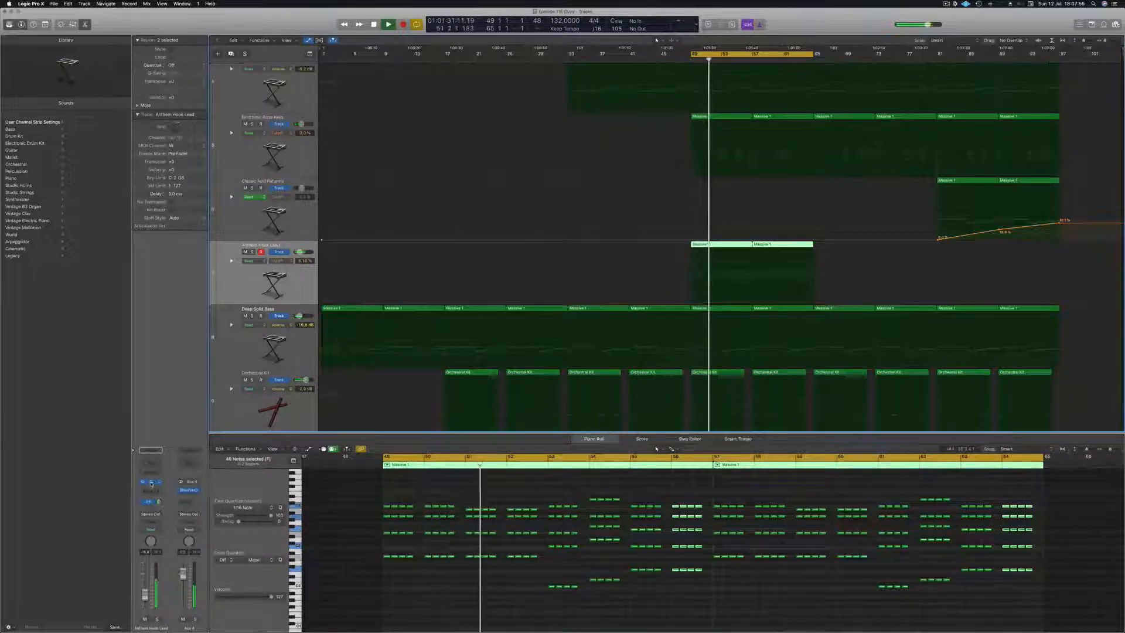
Step: Reopen Alchemy, compare snapshots including Airy and Ensemble, settle on Airy with the filter cutoff turned down, and close the synth
left_click(150, 482)
left_click_drag(936, 184, 665, 186)
key("space")
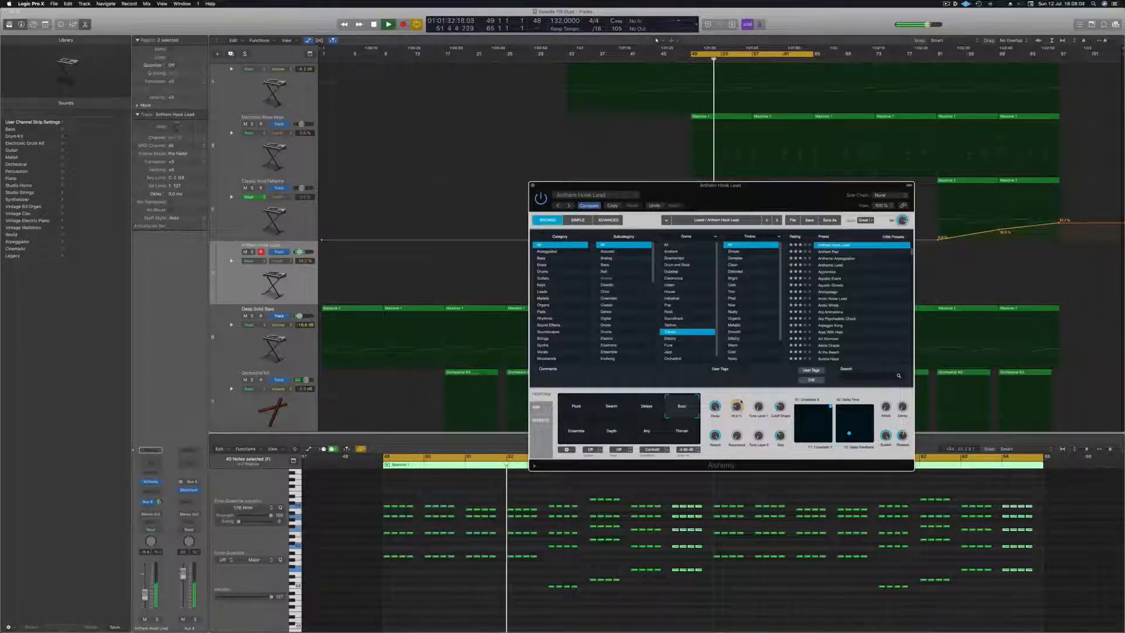
left_click(695, 425)
left_click(646, 439)
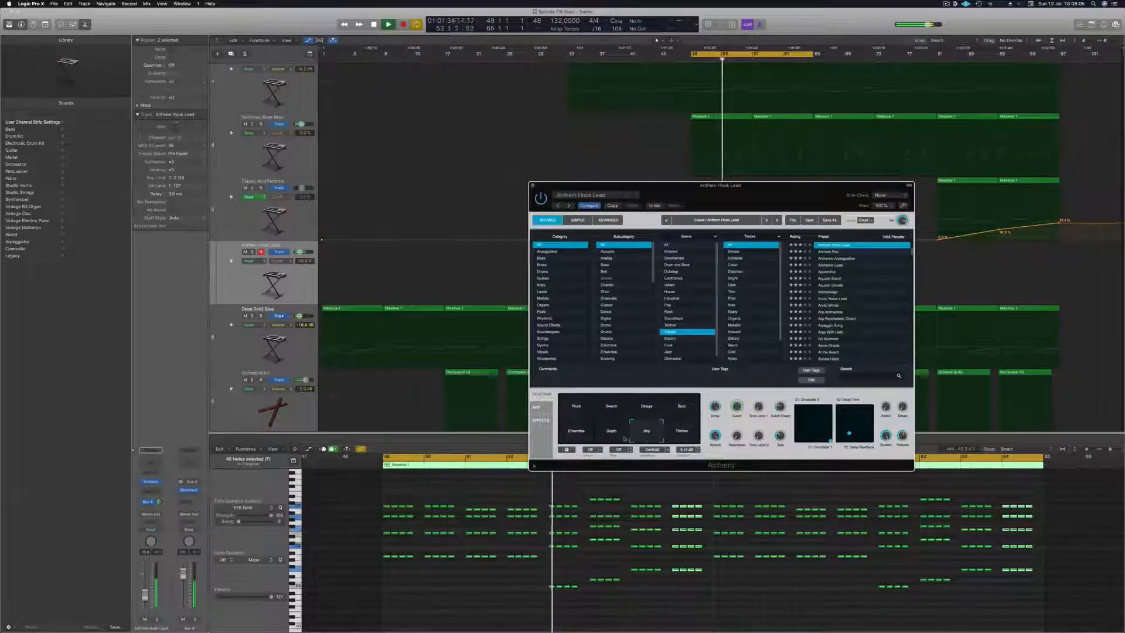
left_click_drag(735, 204, 868, 185)
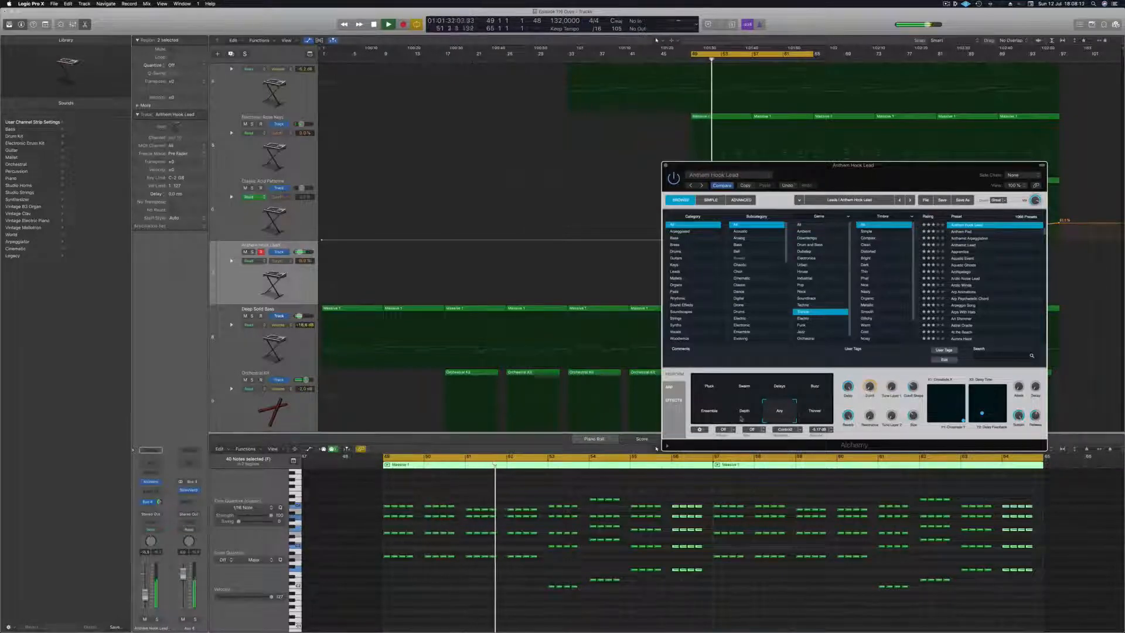
left_click(708, 417)
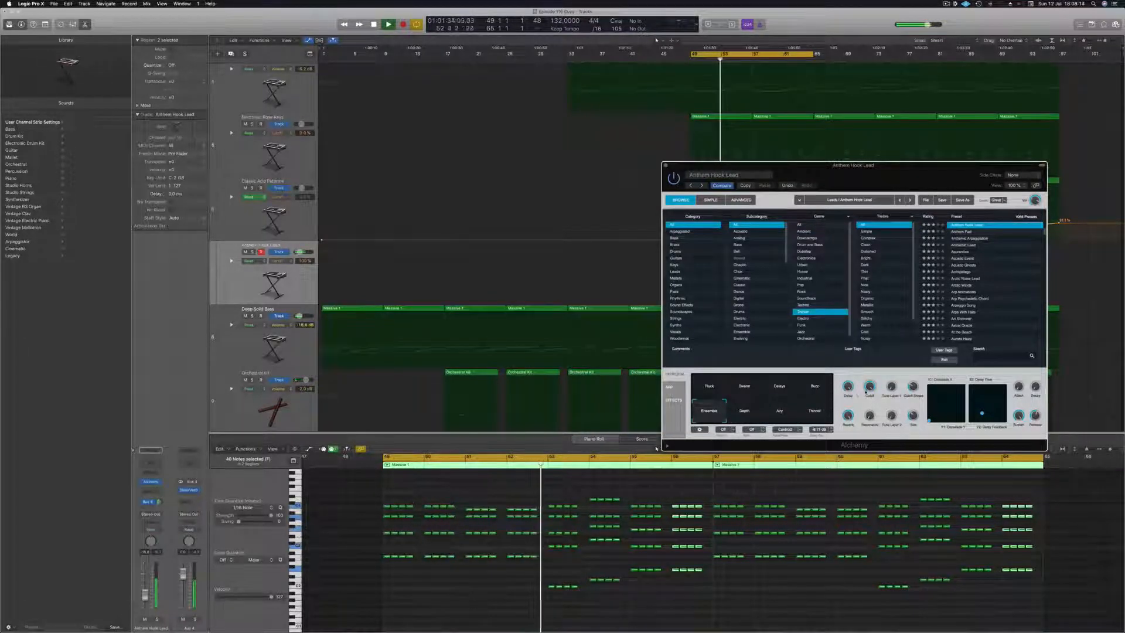
left_click(771, 418)
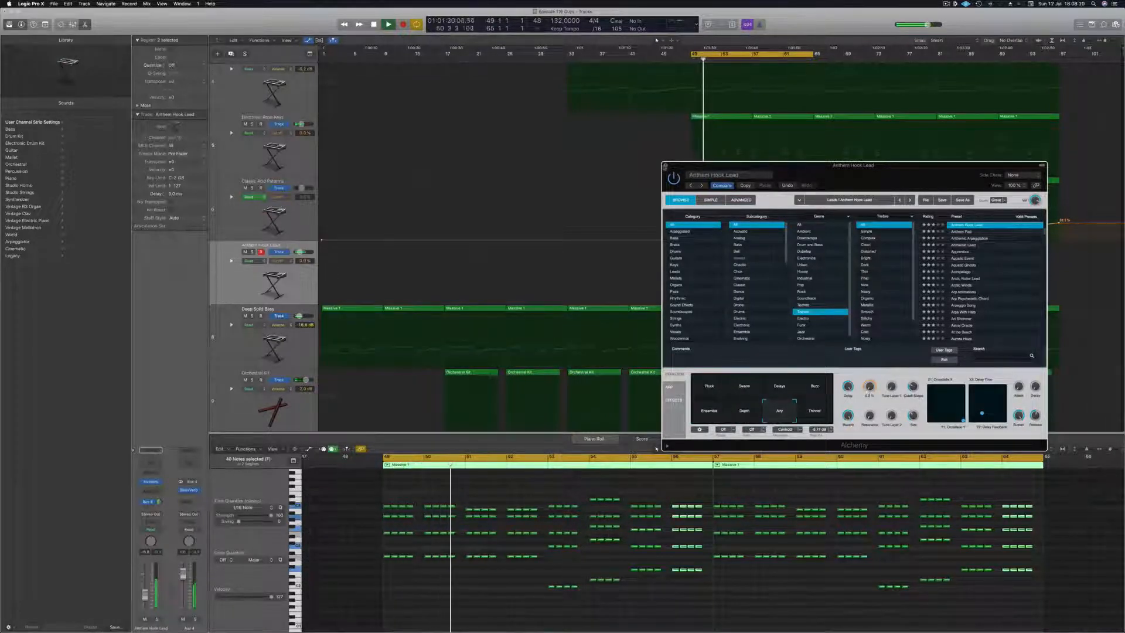
left_click(665, 167)
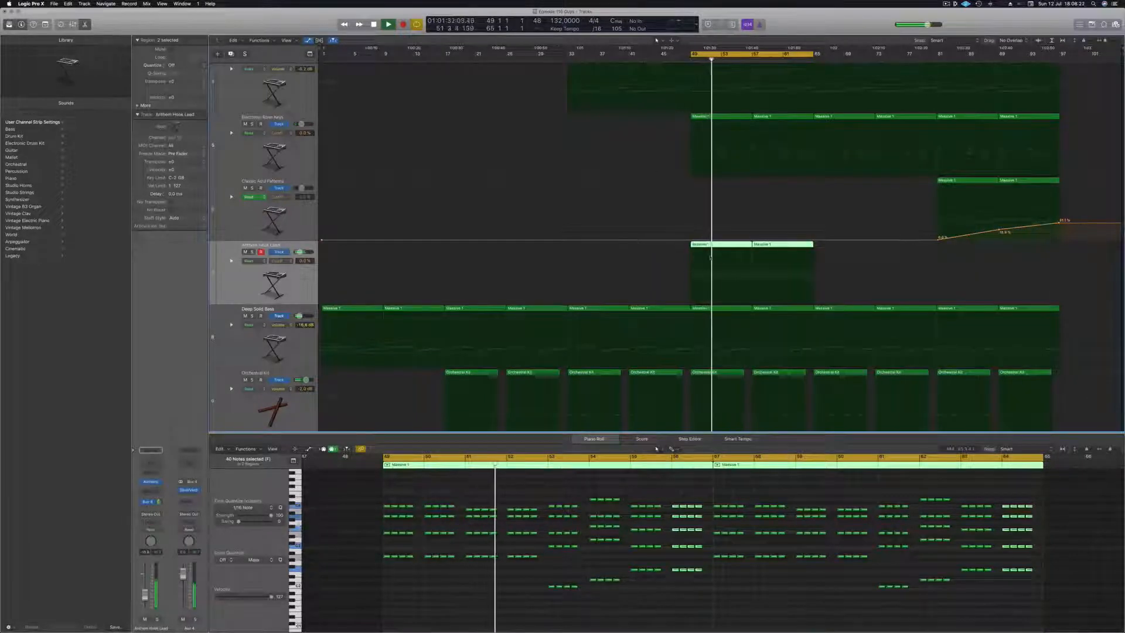
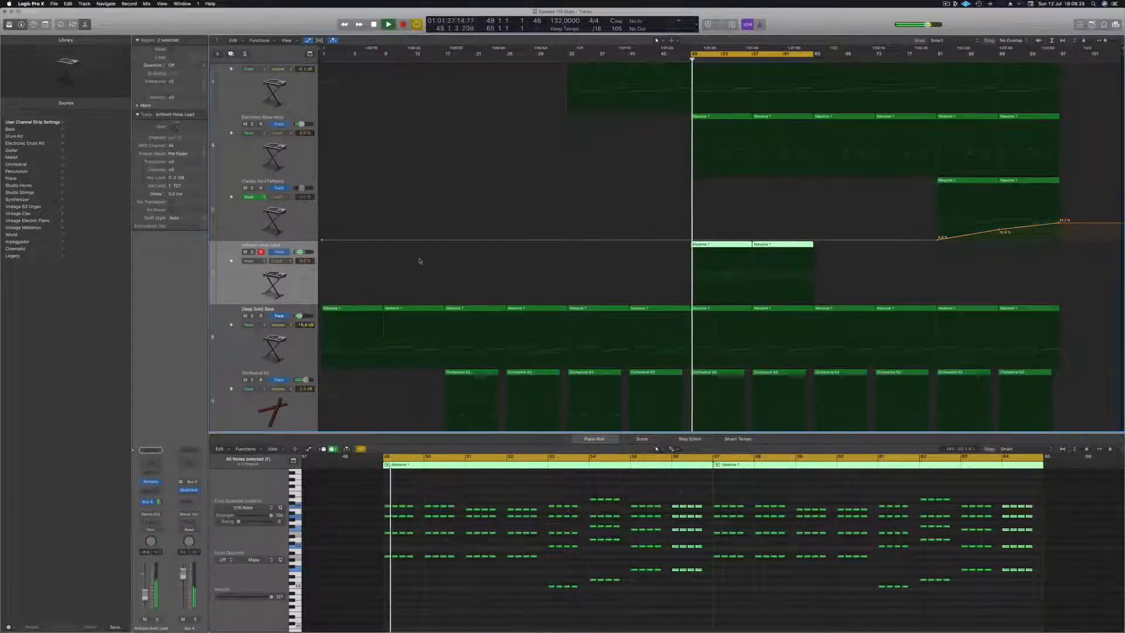
Step: Show the Anthem Hook Lead's volume automation and draw a fade-in from silence at bar 49 to a reduced level at bar 57
left_click(231, 261)
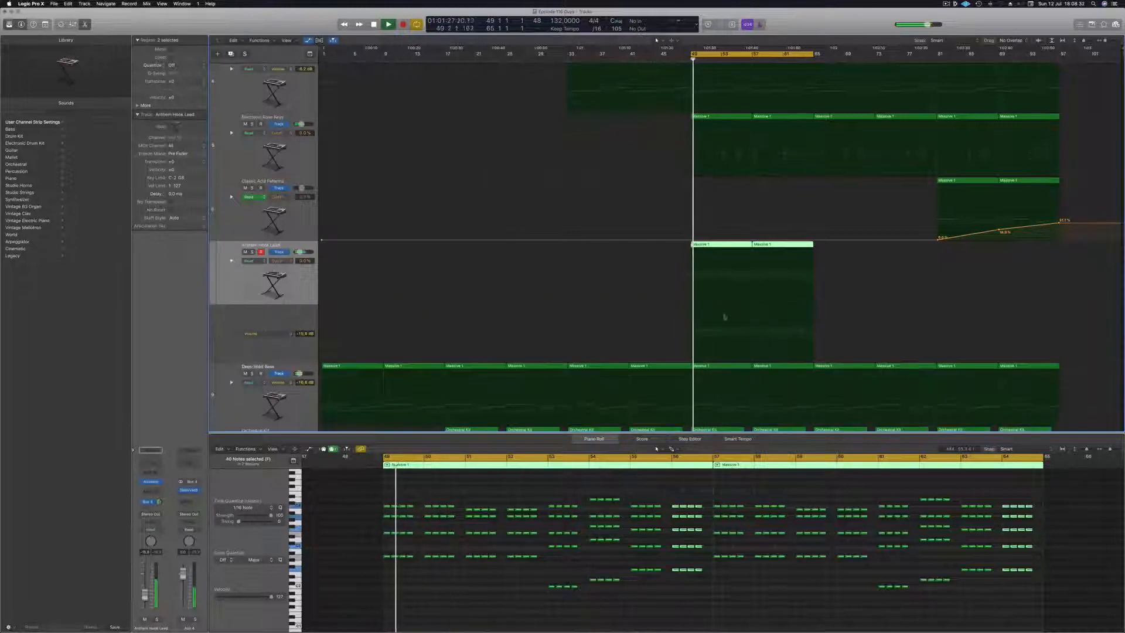
left_click(752, 348)
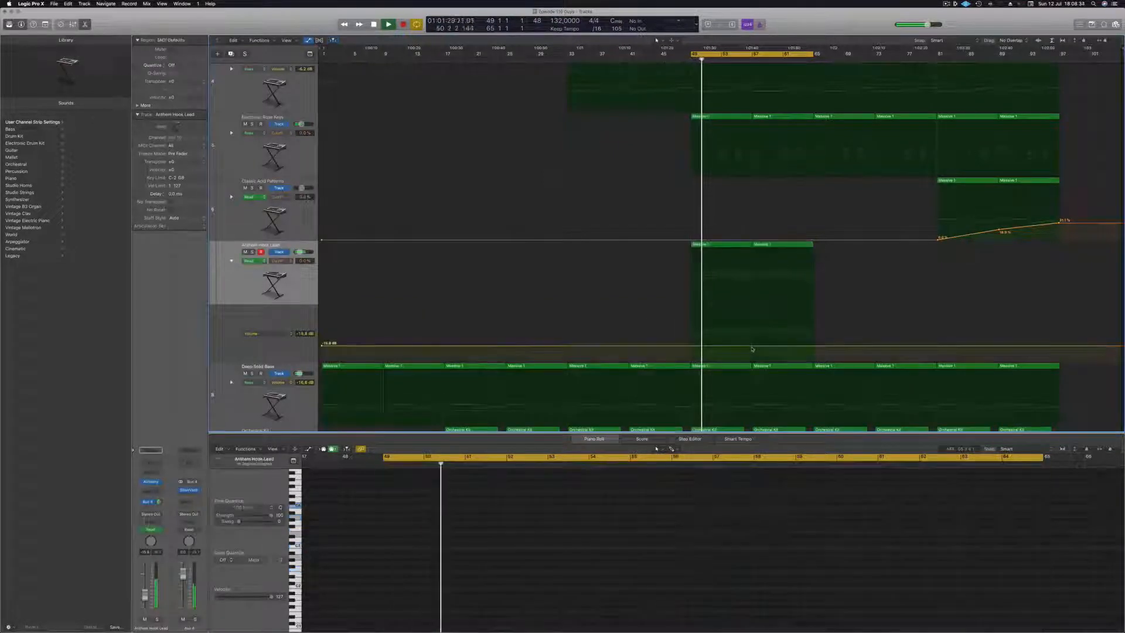
left_click(752, 346)
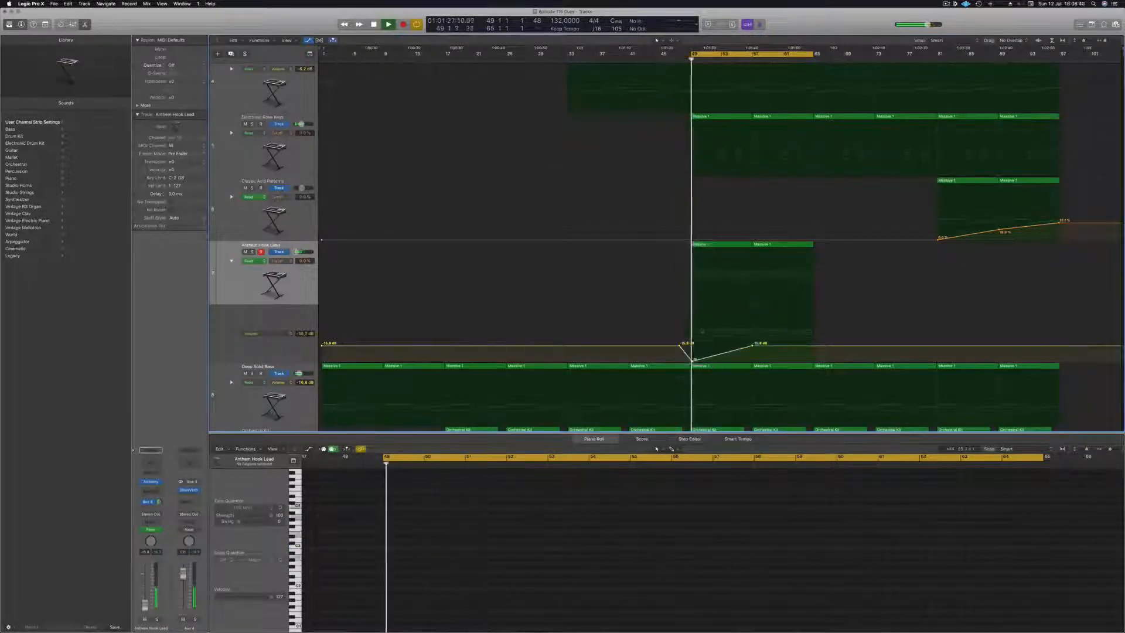
left_click_drag(753, 347, 753, 352)
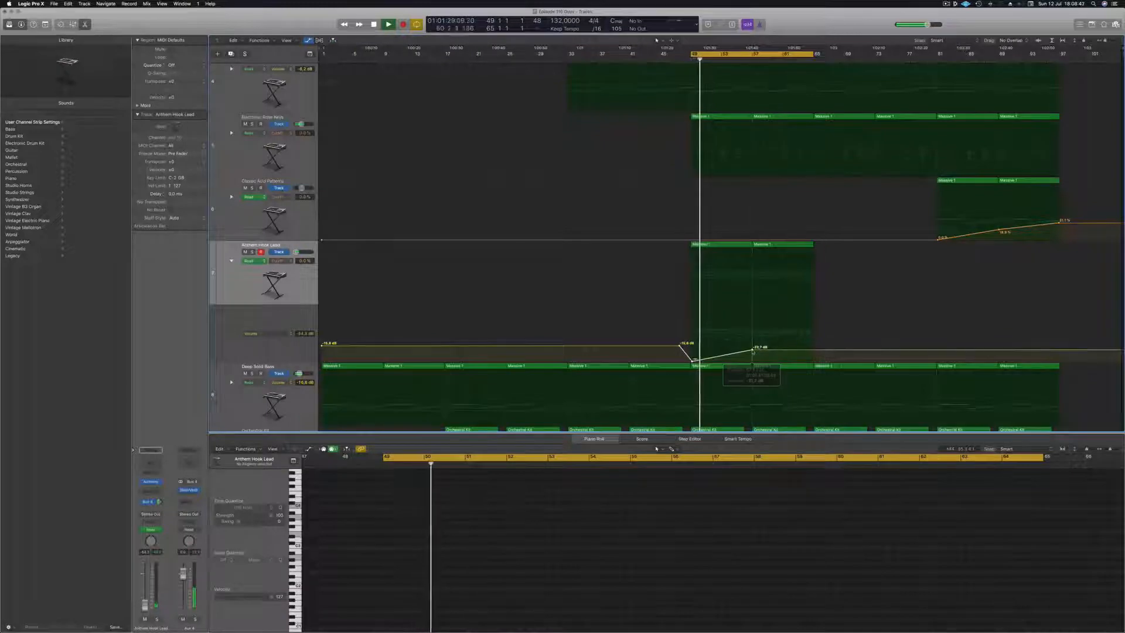
scroll(729, 294, "up", 4)
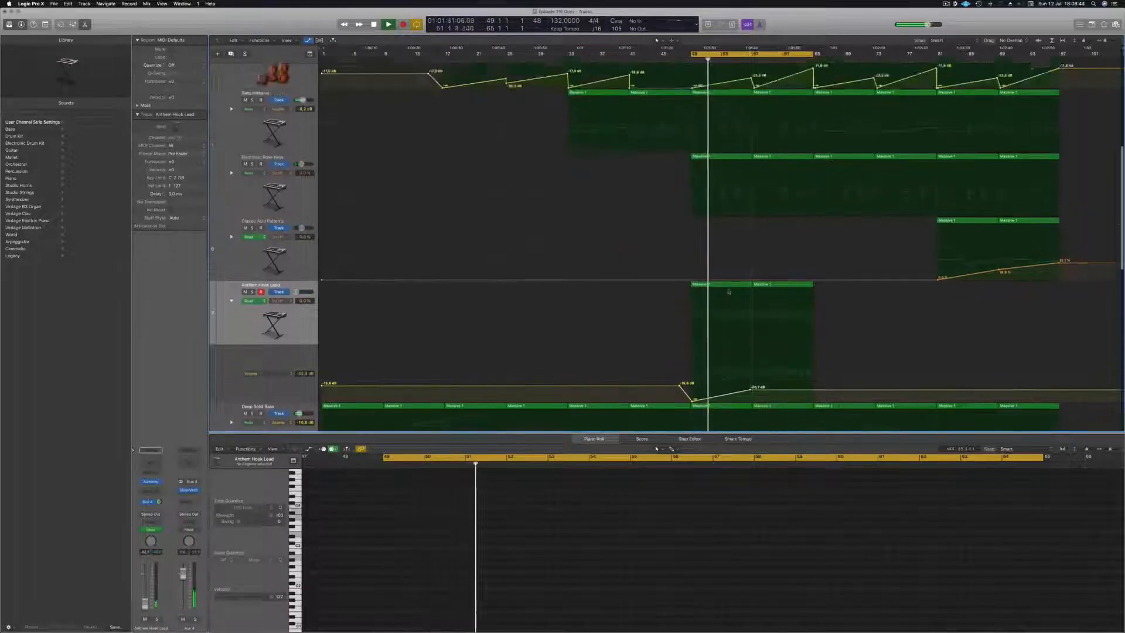
scroll(730, 294, "down", 5)
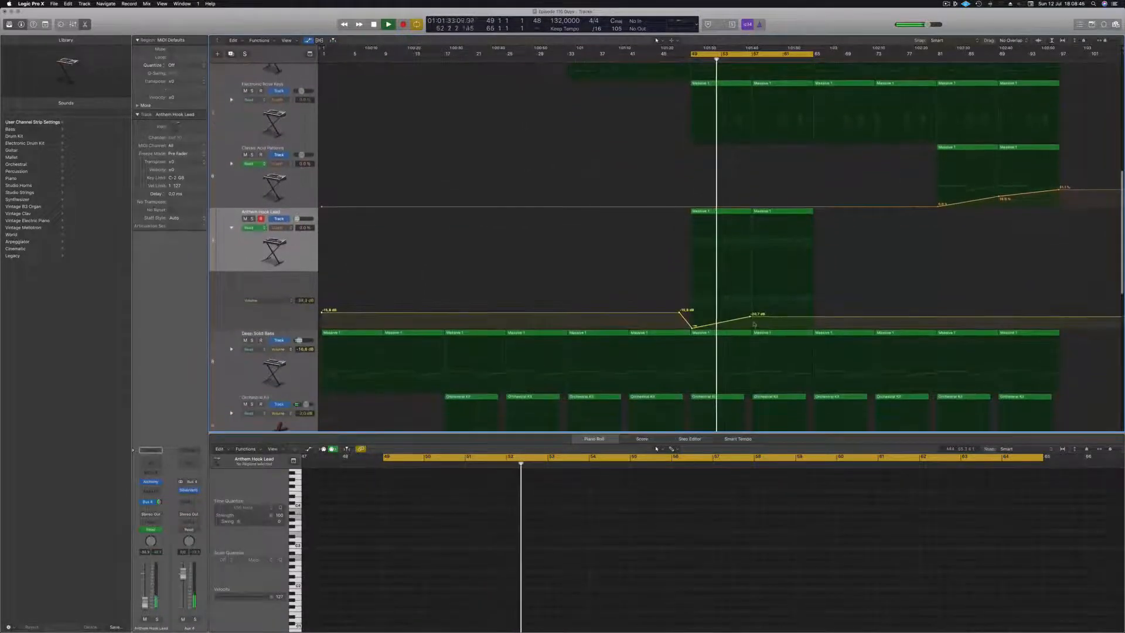
Step: Extend the volume automation with a dip at bar 57 and a rise to bar 65, and copy both regions with it to bar 65
left_click_drag(753, 317, 814, 308)
left_click(812, 323)
left_click_drag(822, 215, 847, 221)
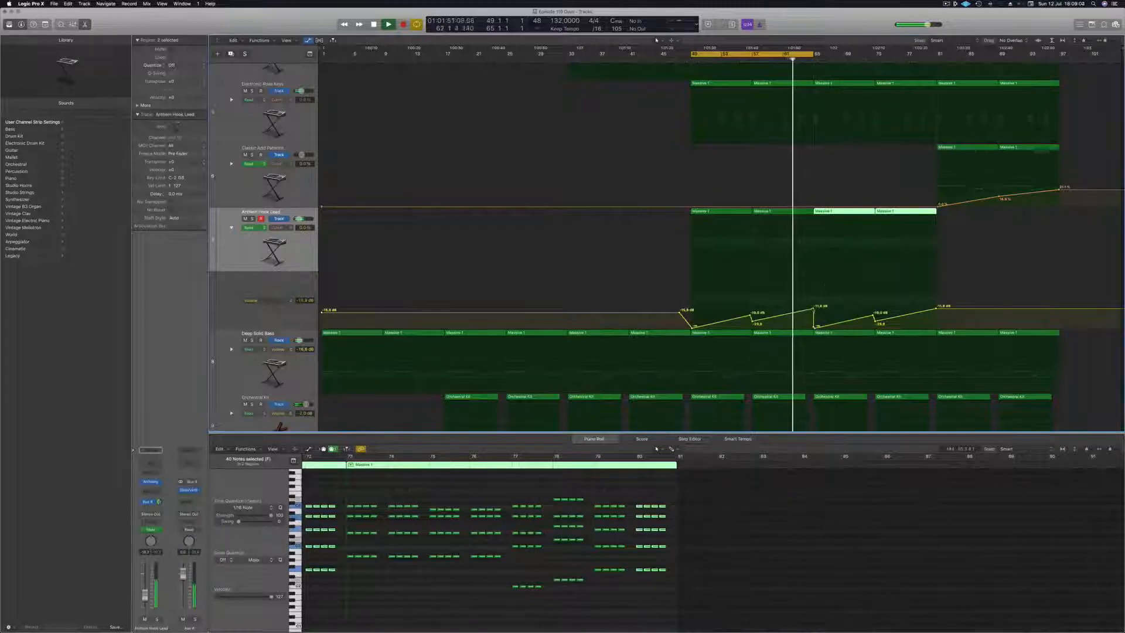
Step: Raise the low volume point at bar 65 and slightly lower the peak before it, and replay from bar 49
left_click(815, 331)
left_click(810, 301)
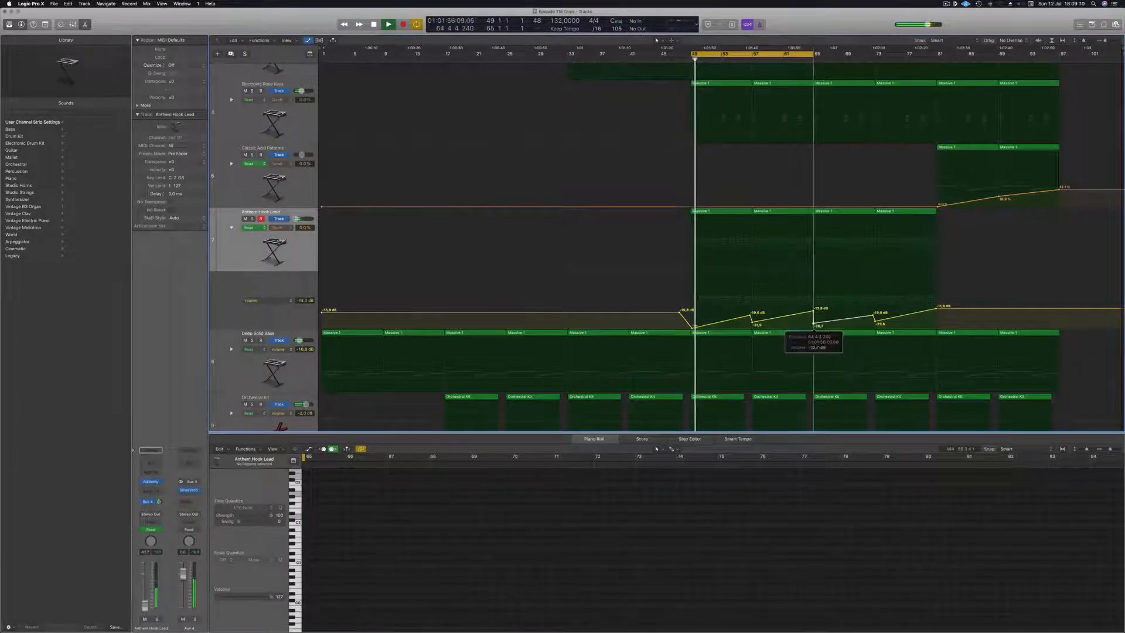
key("space")
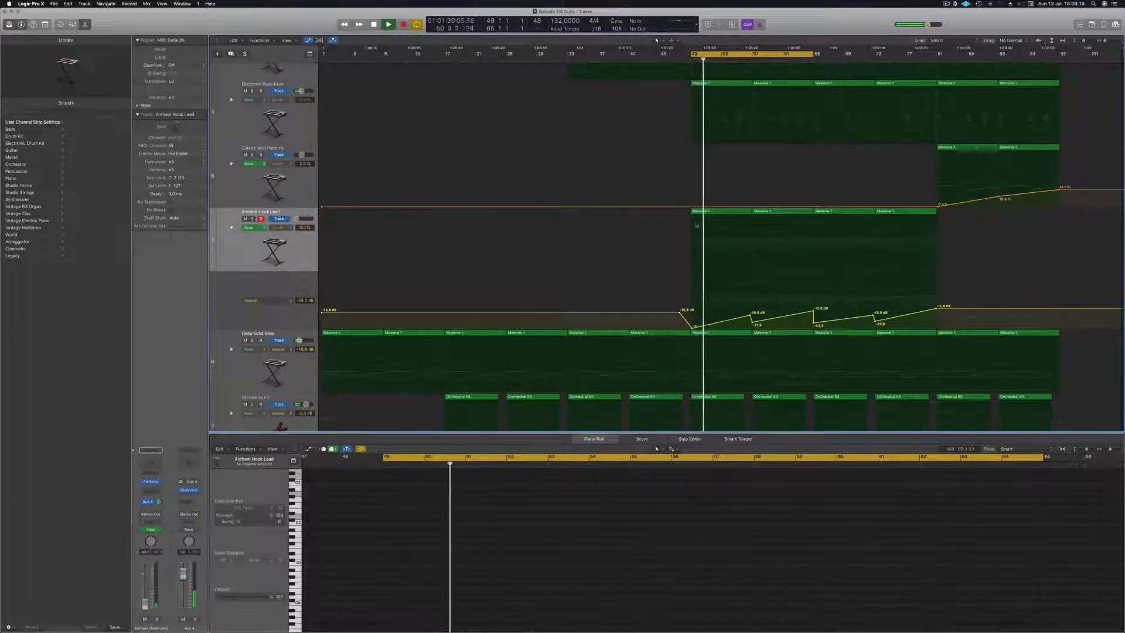
Step: Play from shortly before bar 65 and extend the end of the cycle range to about bar 80
scroll(756, 196, "up", 5)
left_click(790, 58)
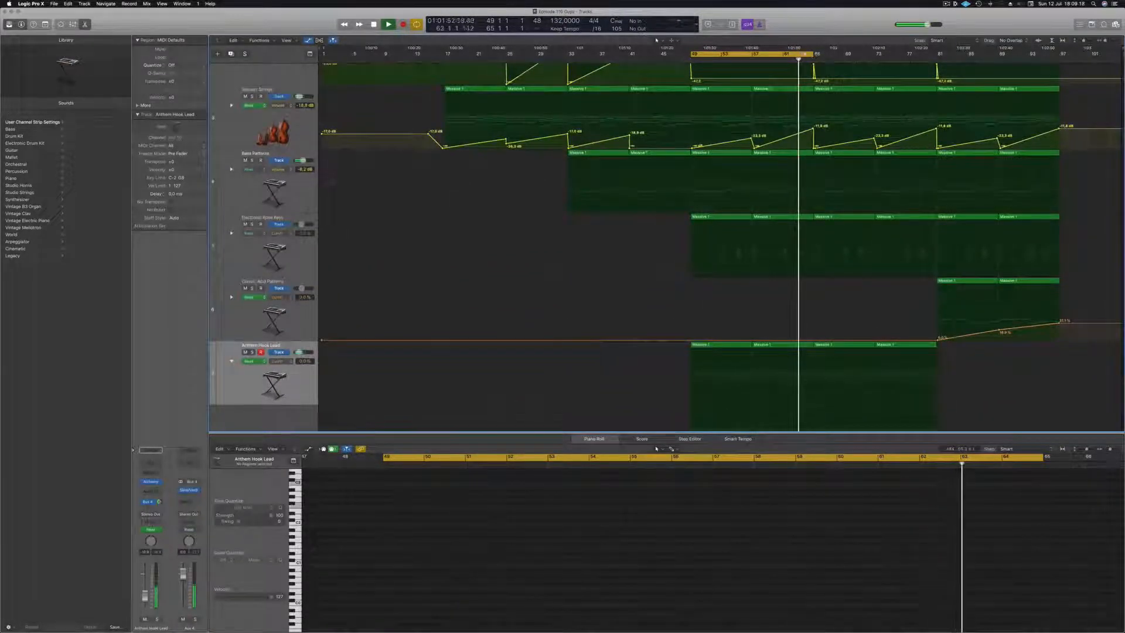
left_click_drag(814, 54, 930, 57)
scroll(663, 245, "down", 8)
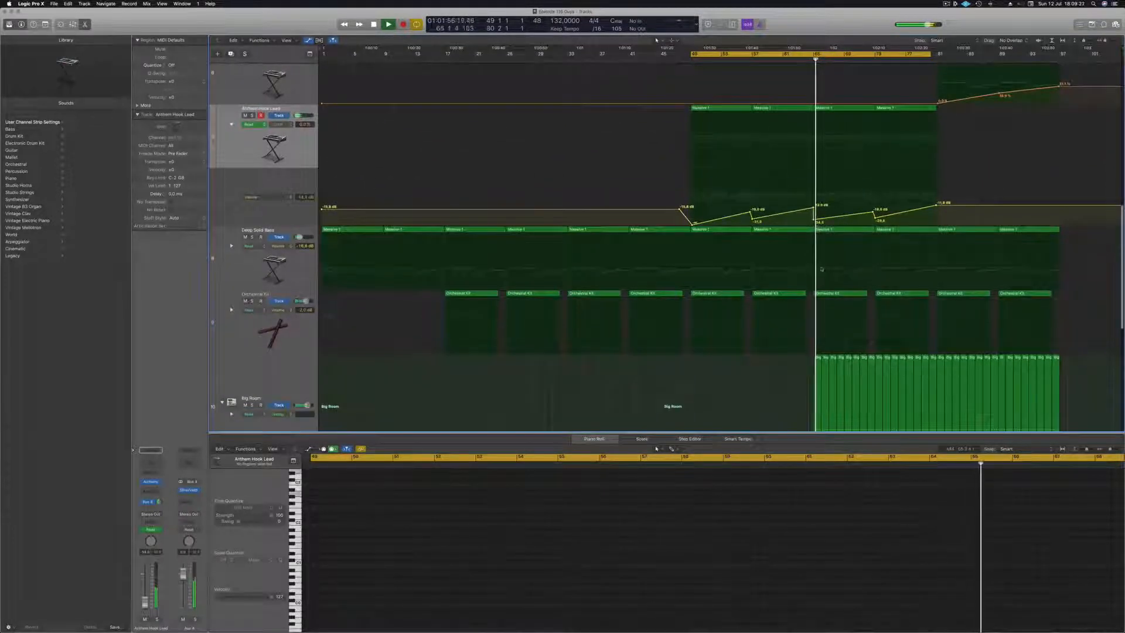
Step: Raise the Anthem Hook Lead's volume automation peak just before bar 73 and add a Bus 5 send to its channel strip
left_click_drag(873, 212, 873, 206)
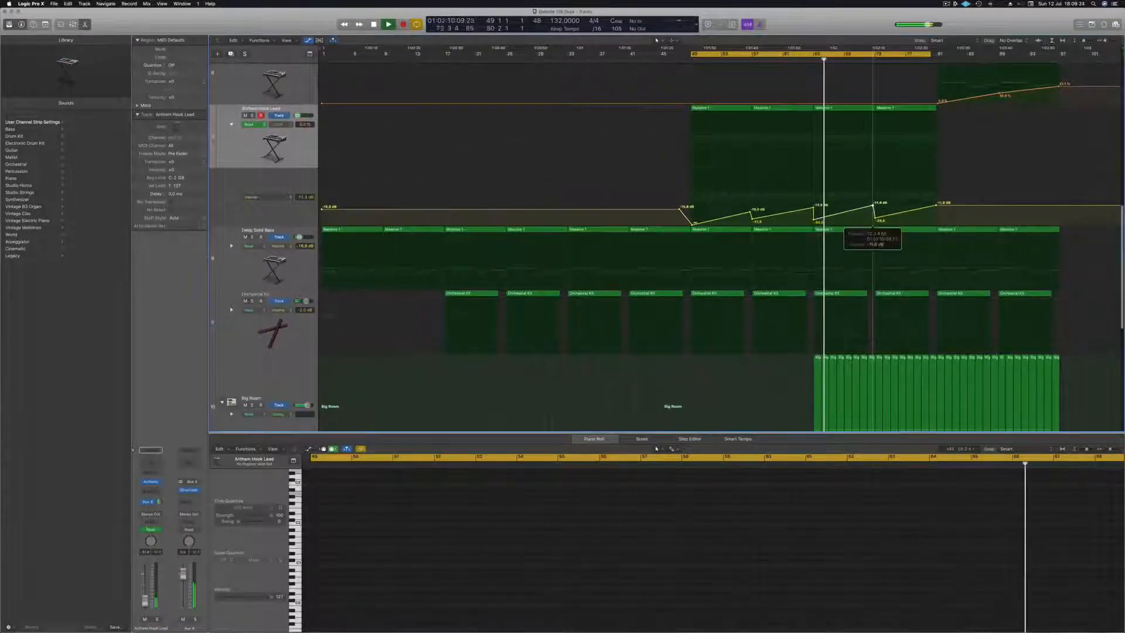
left_click(296, 157)
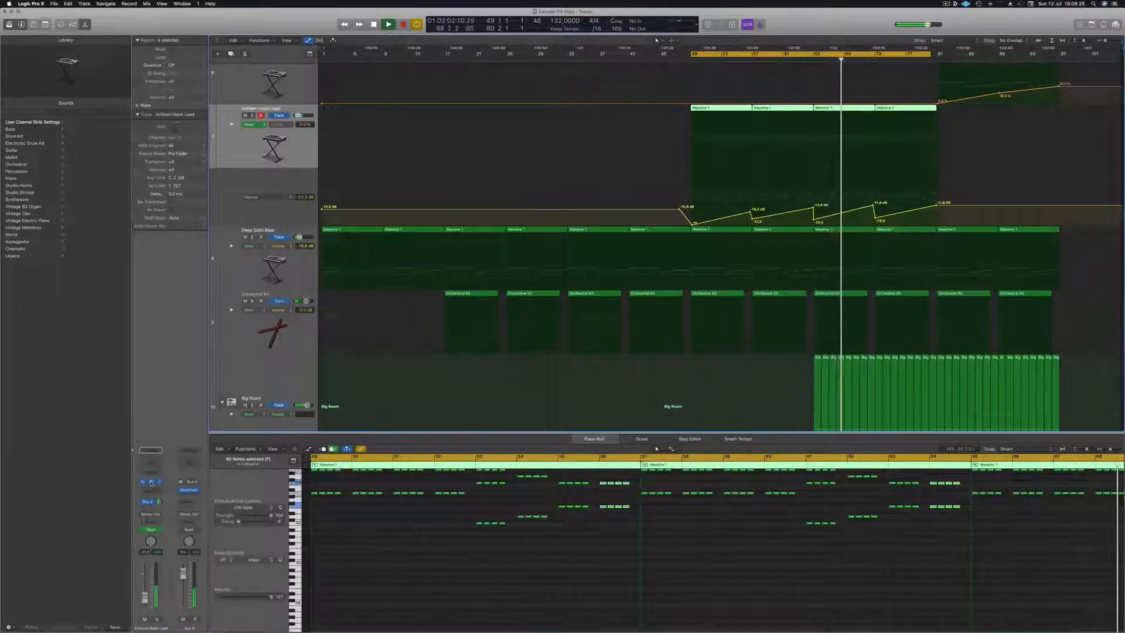
left_click(151, 482)
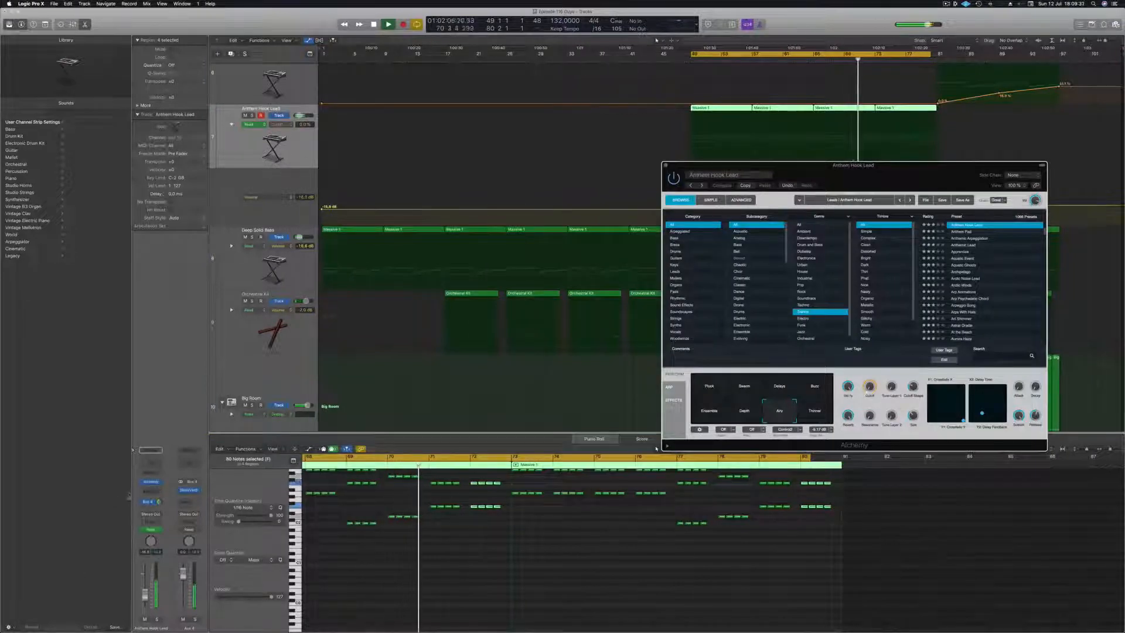
left_click(147, 508)
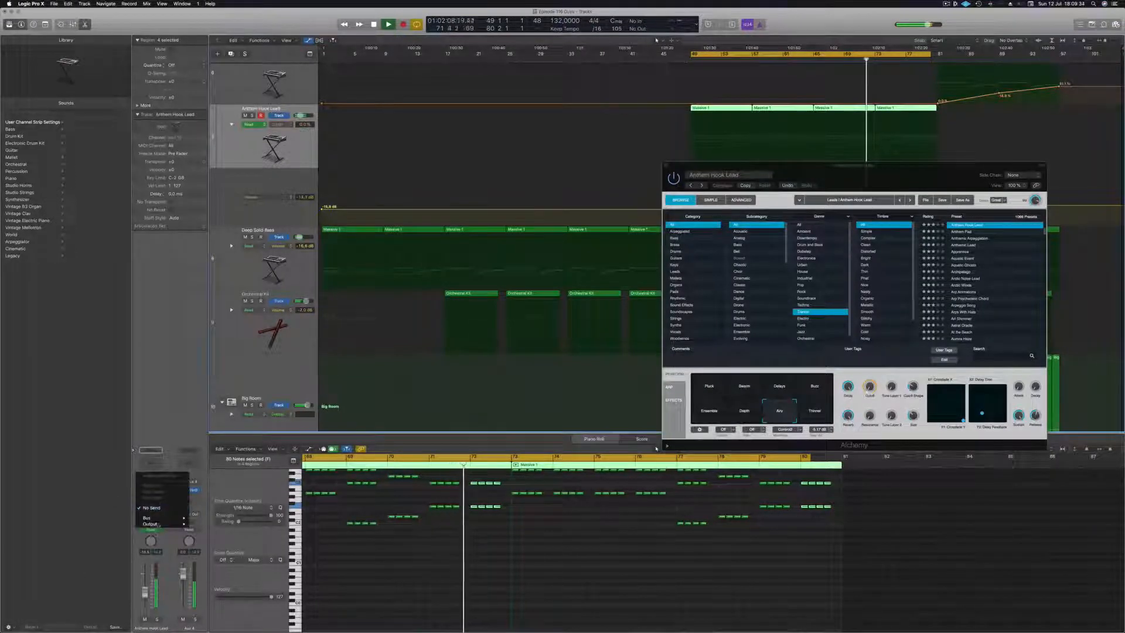
mouse_move(162, 518)
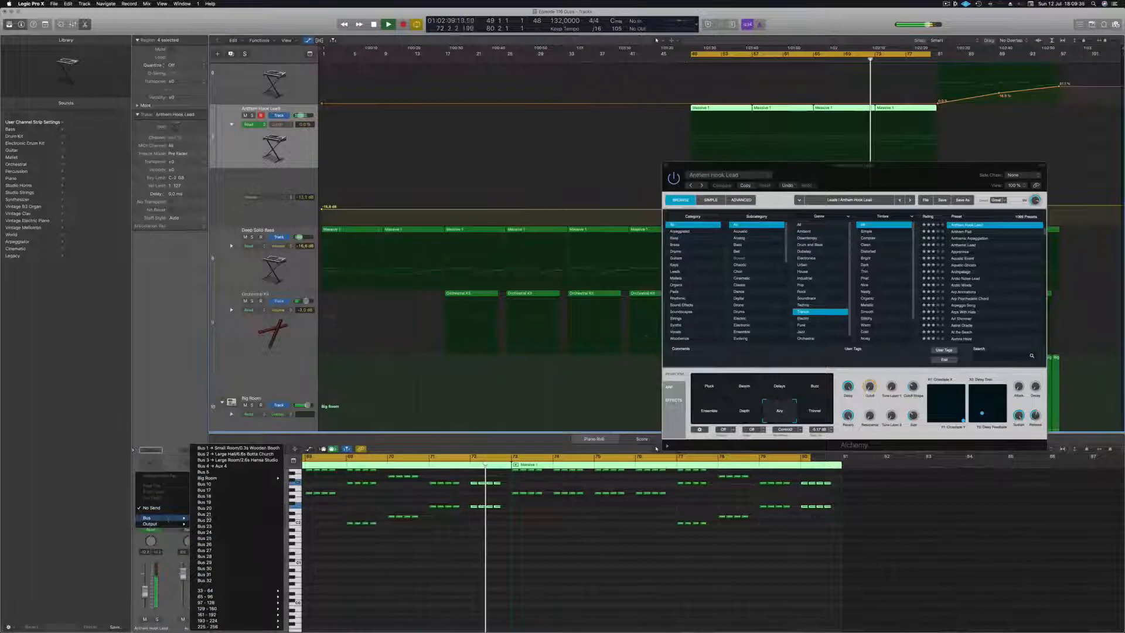
left_click(237, 473)
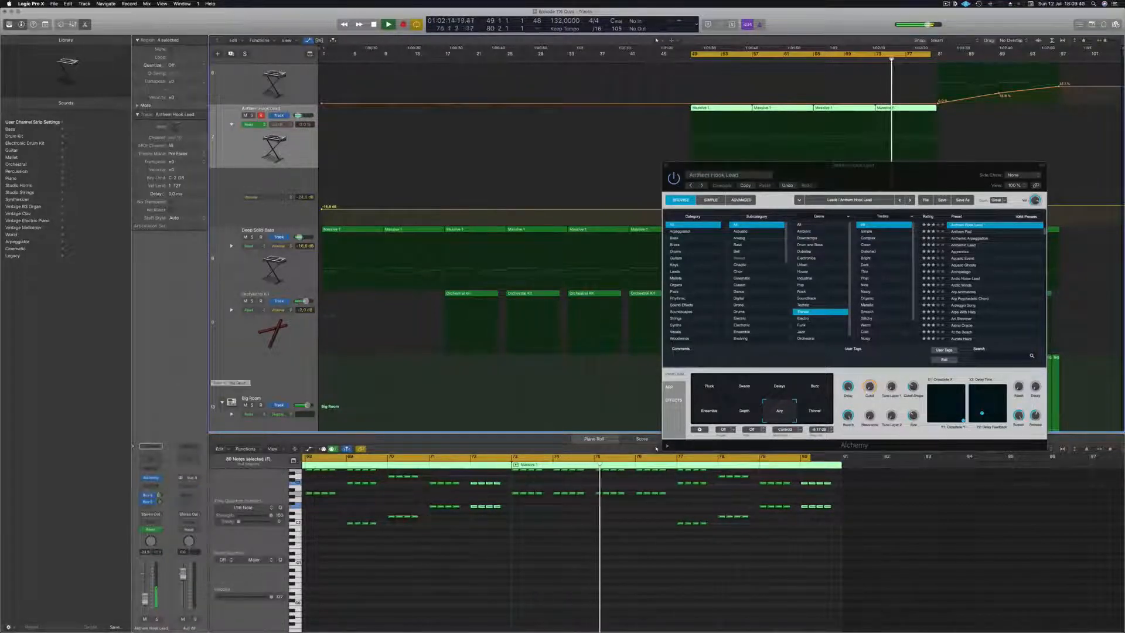
Step: Insert a stereo Delay Designer on the new send's aux channel and move both plug-in windows clear of the volume automation
left_click(183, 488)
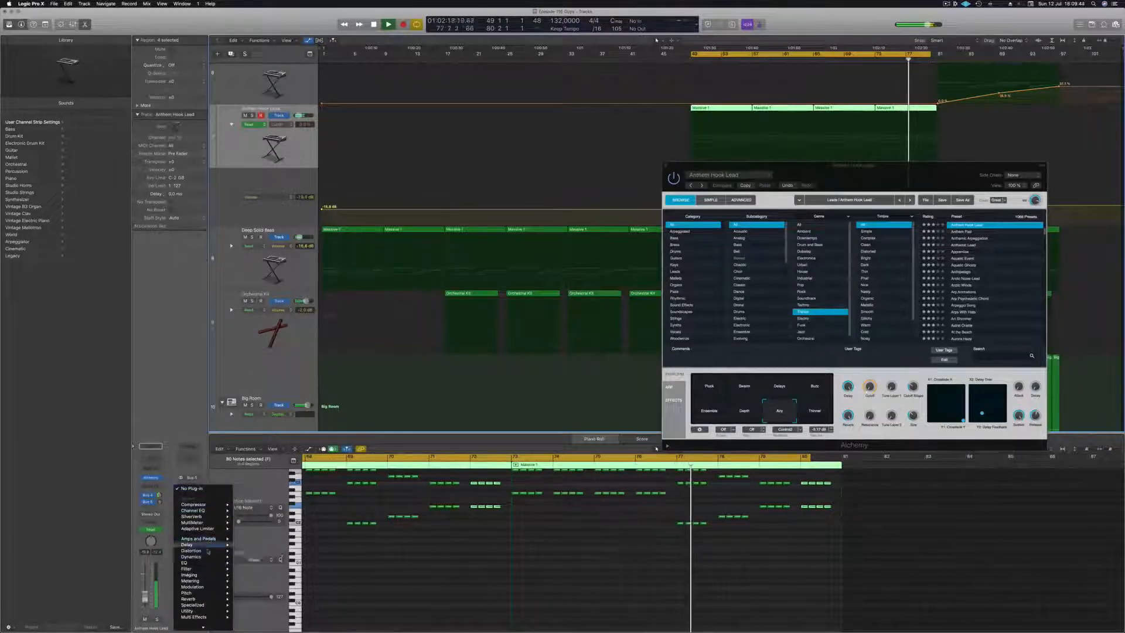
mouse_move(211, 545)
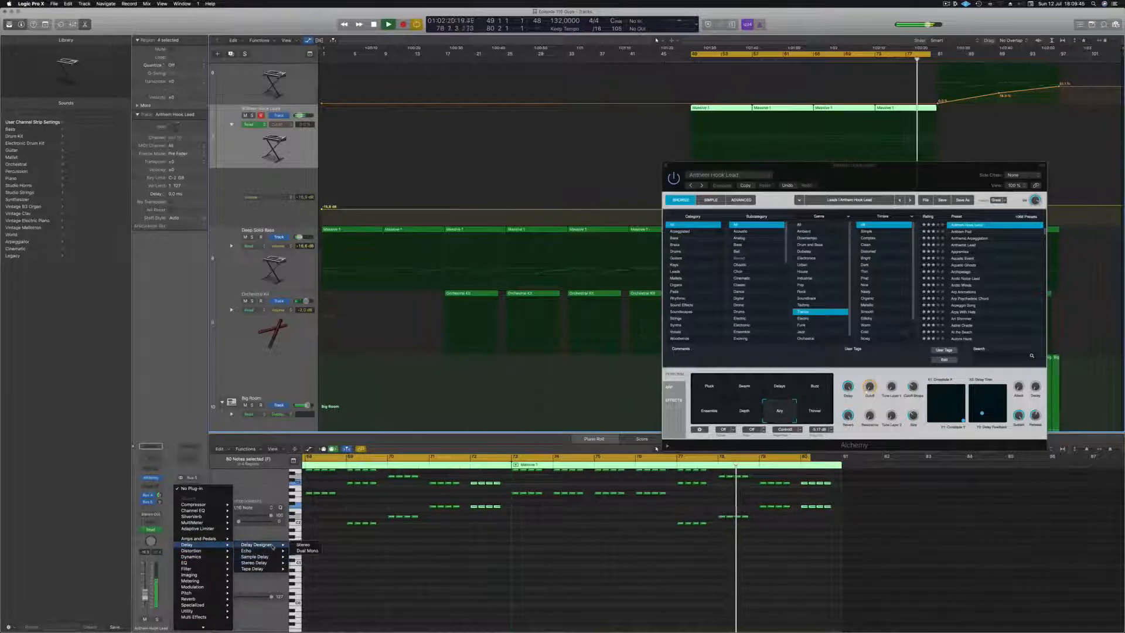
left_click(303, 545)
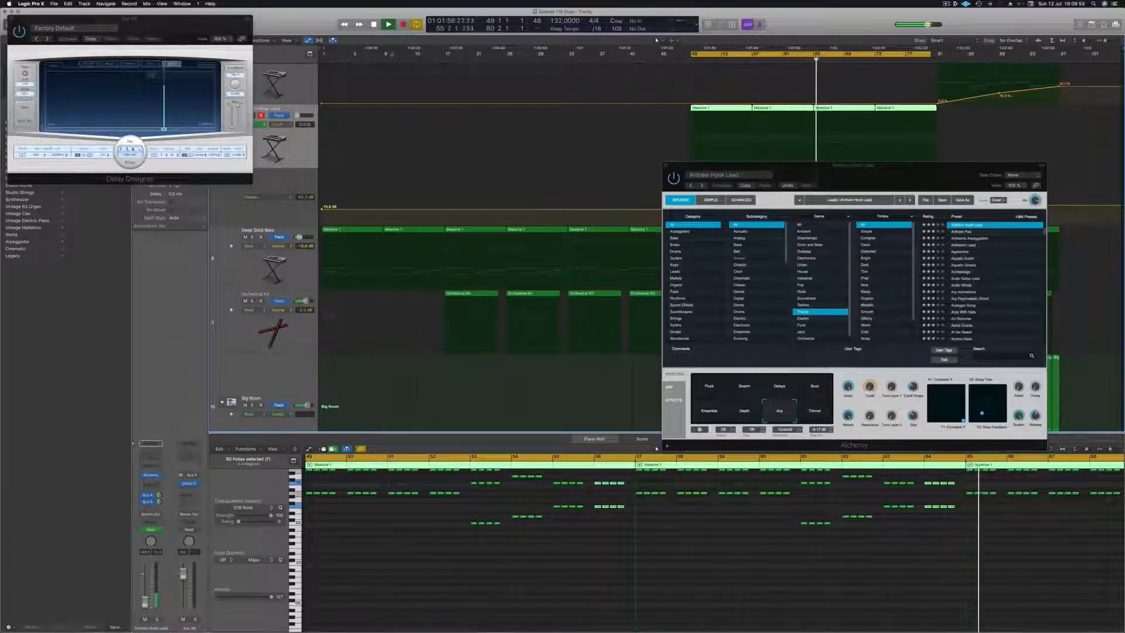
left_click_drag(182, 25, 553, 134)
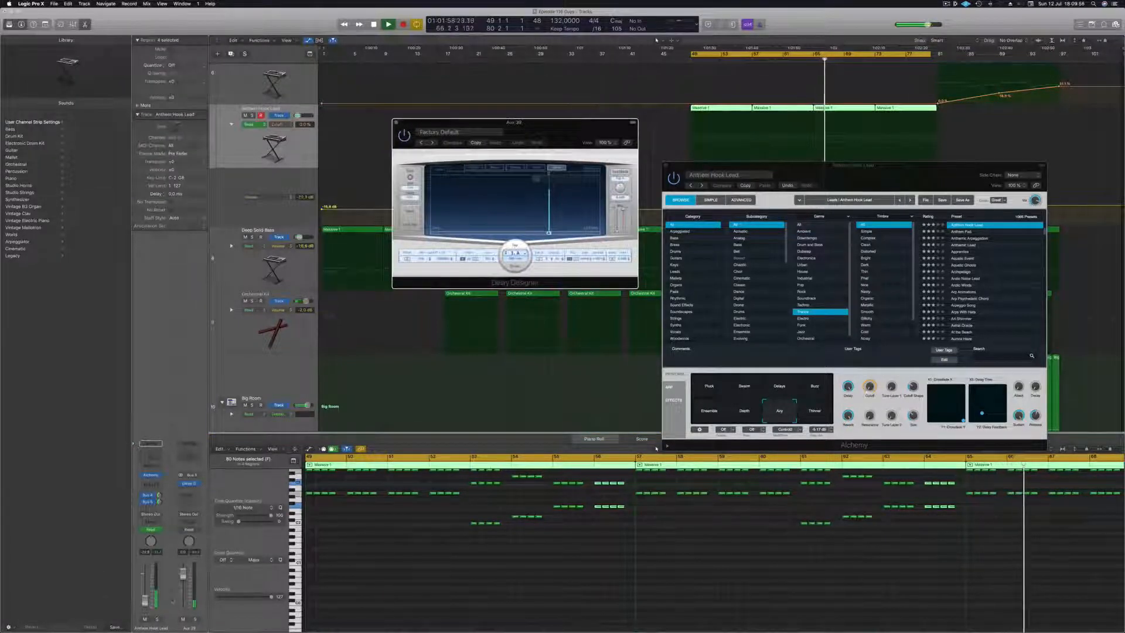
left_click_drag(850, 168, 695, 485)
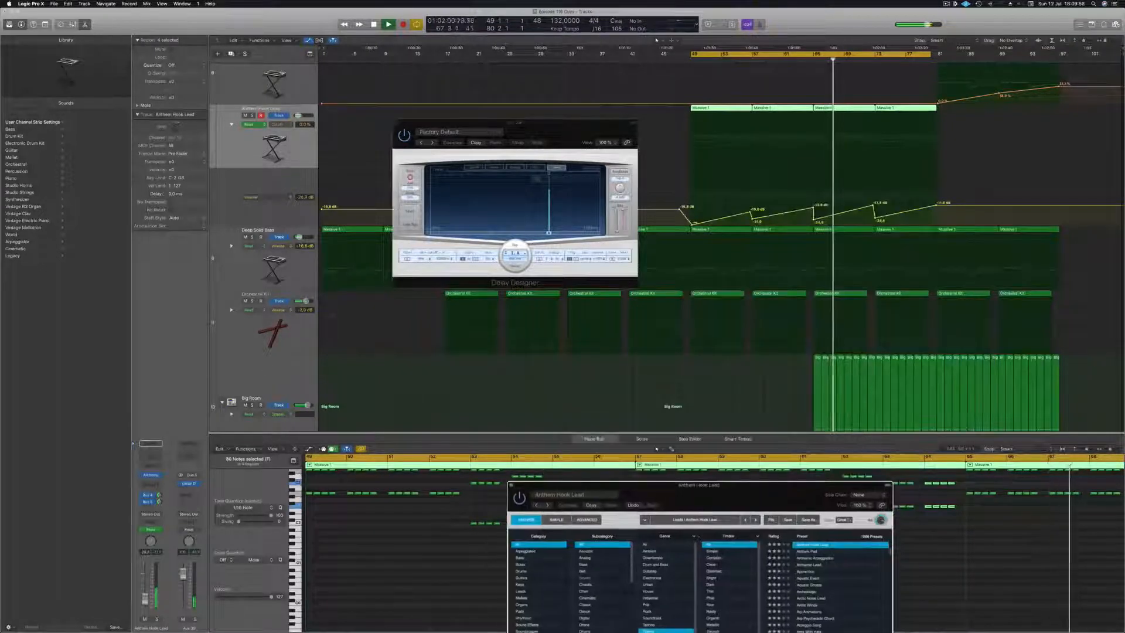
Step: Close the Delay Designer and redraw the Anthem Hook Lead's volume dip at bar 73
left_click(751, 147)
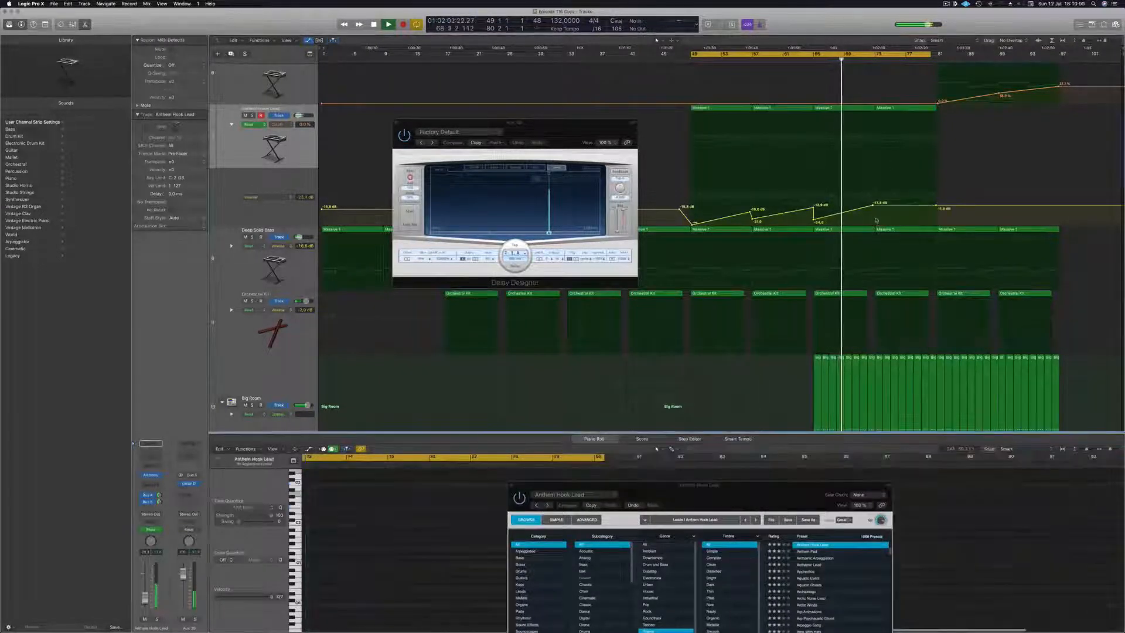
left_click_drag(558, 134, 609, 140)
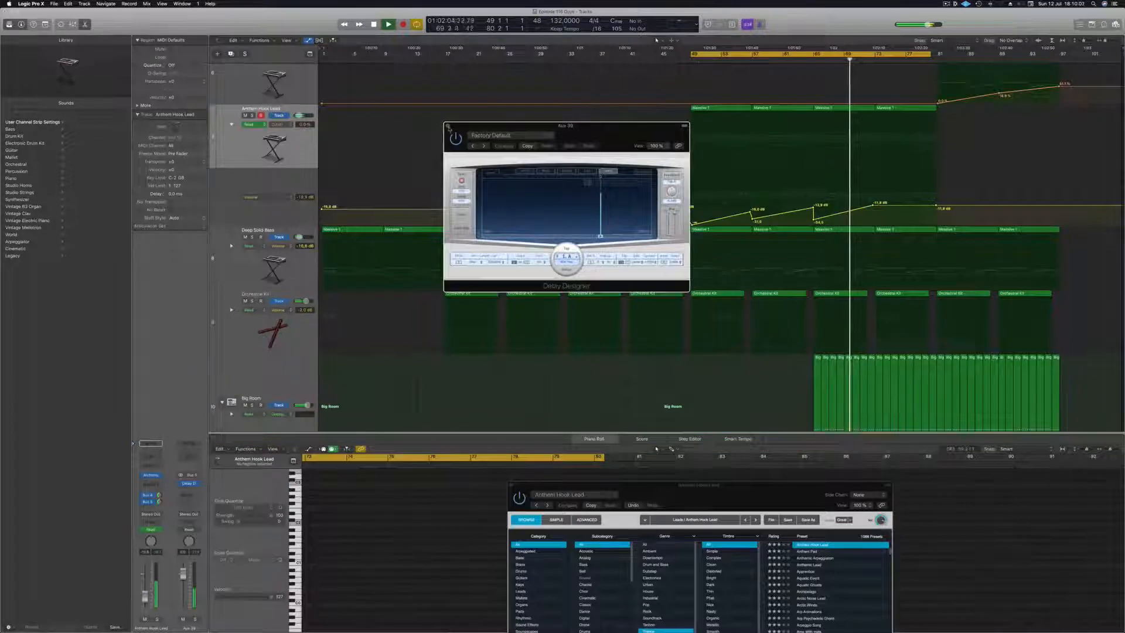
key("super+w")
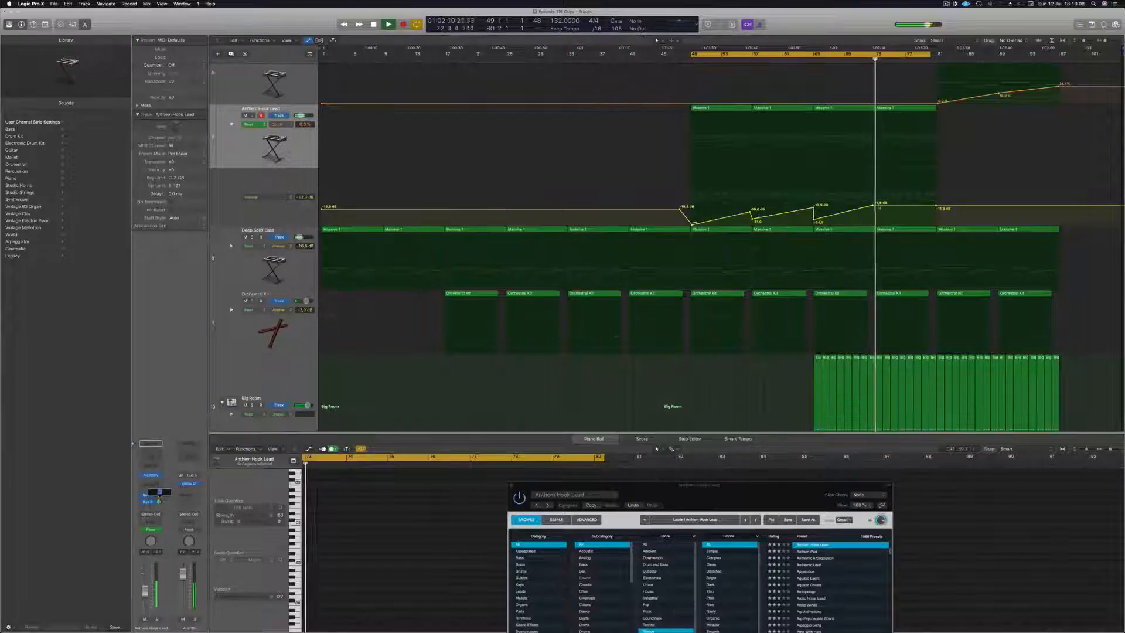
left_click_drag(879, 208, 876, 217)
scroll(943, 201, "down", 1)
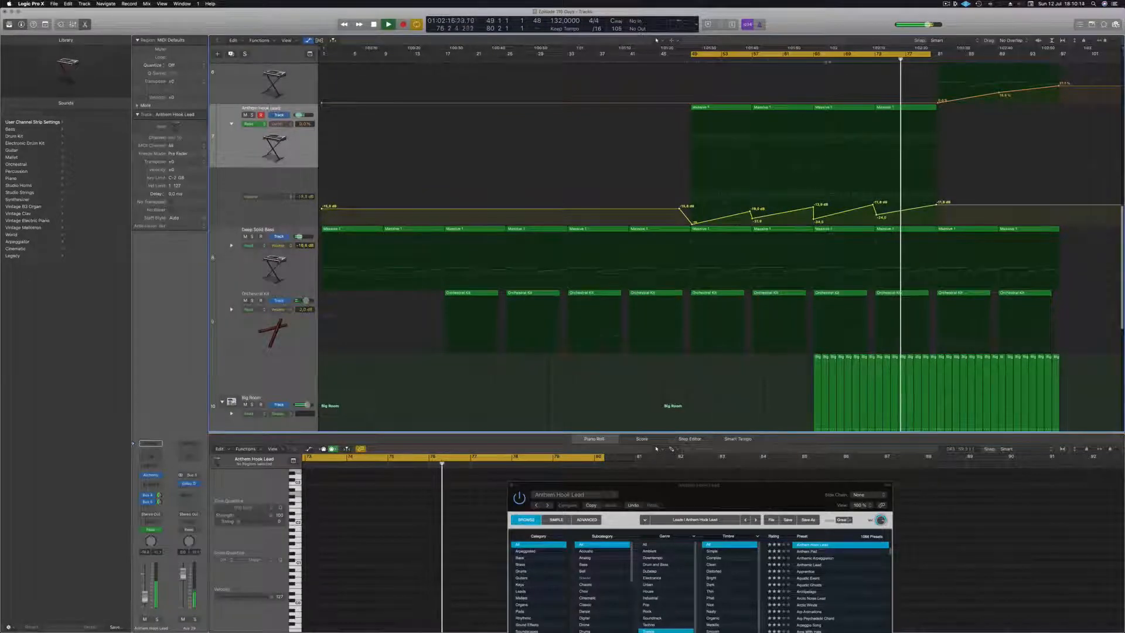
Step: Replay from about bar 71, and open the Anthem Hook Lead's Alchemy instrument with the track's automation mode set to Touch
left_click(852, 59)
left_click(257, 140)
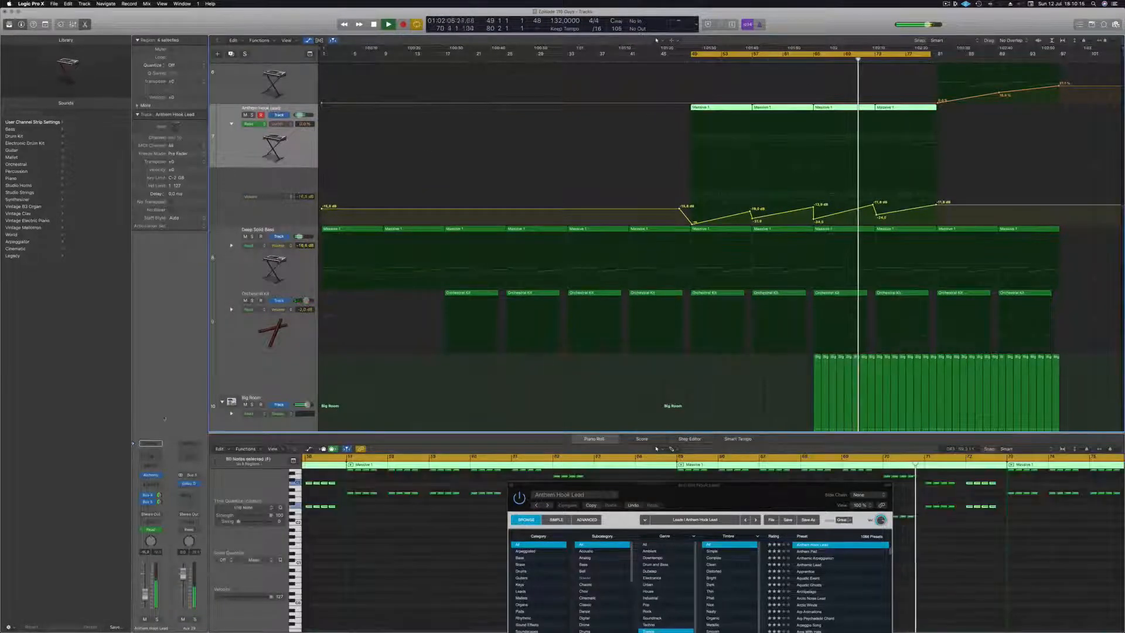
left_click(152, 476)
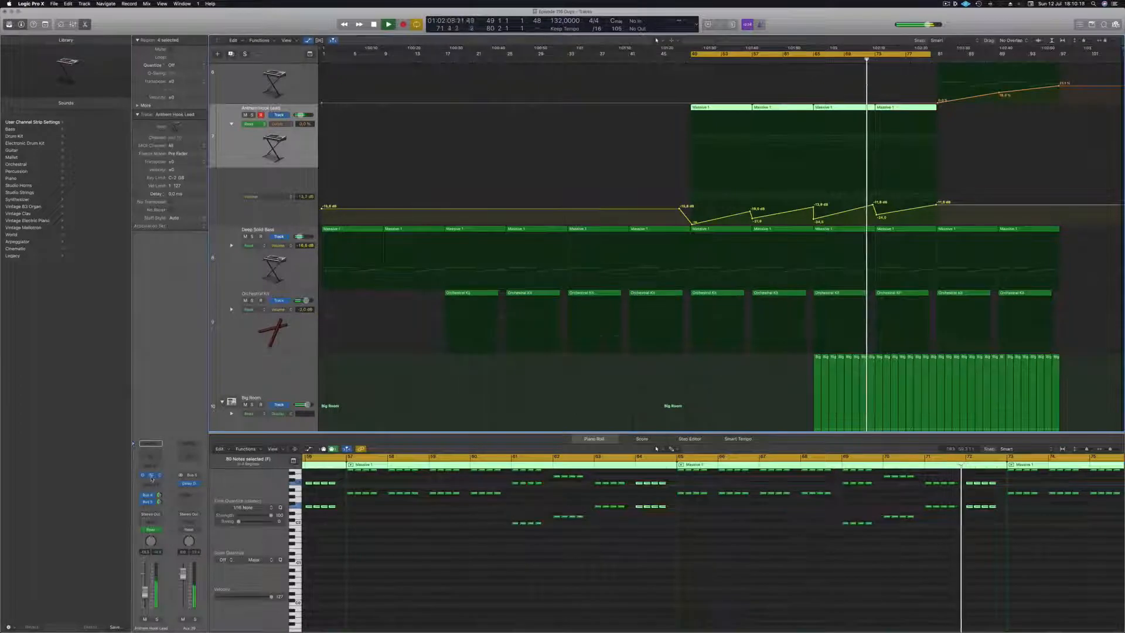
left_click(151, 476)
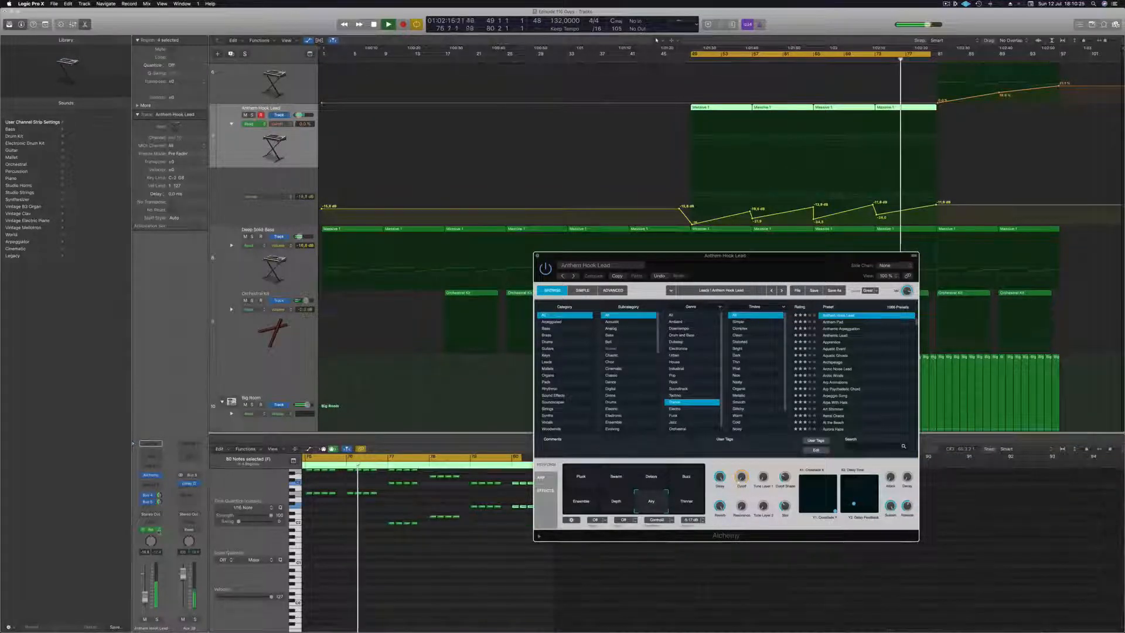
left_click(151, 529)
left_click(149, 538)
Step: Show Alchemy's Cutoff automation on the Anthem Hook Lead and draw a slight rise from bar 73 to bar 81, closing the instrument window
left_click_drag(742, 480, 742, 479)
left_click_drag(929, 167, 874, 168)
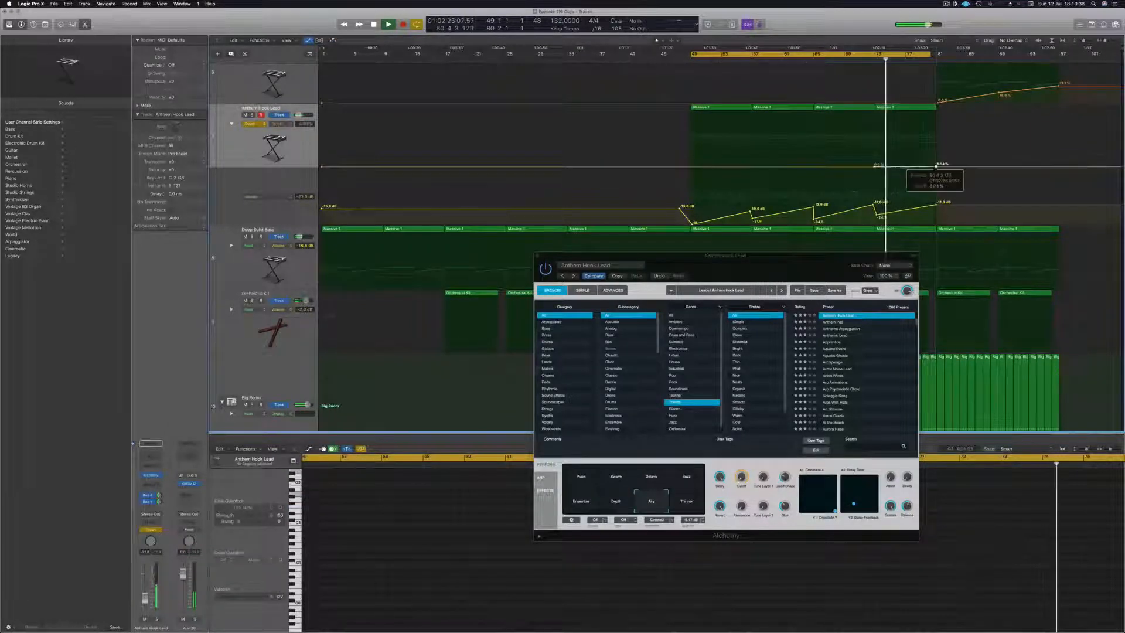
scroll(937, 165, "up", 1)
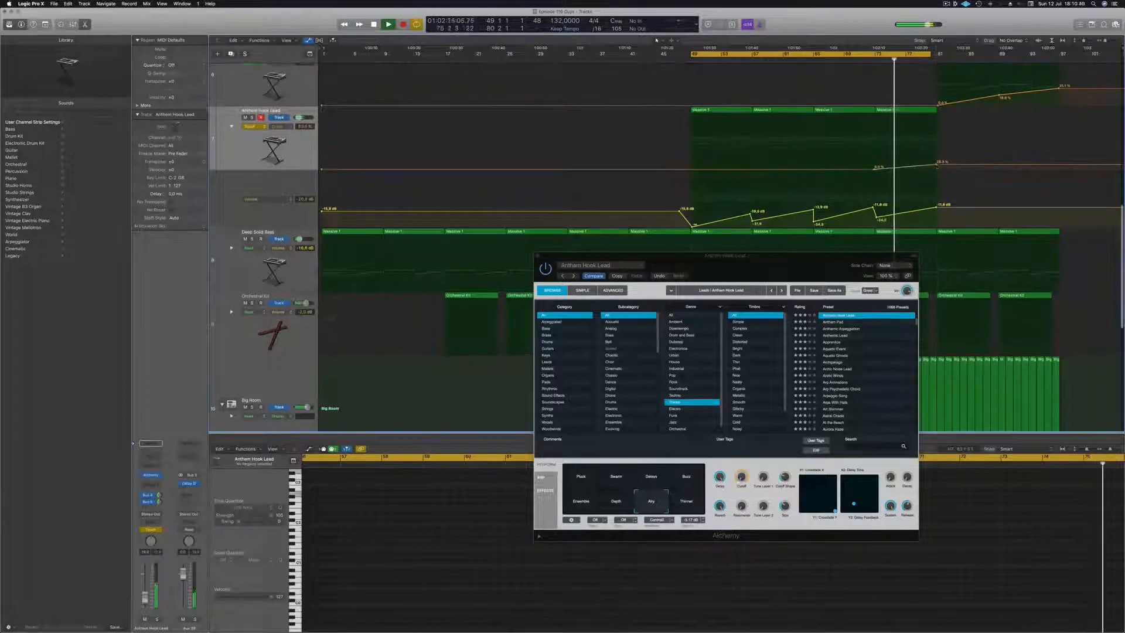
scroll(729, 234, "up", 10)
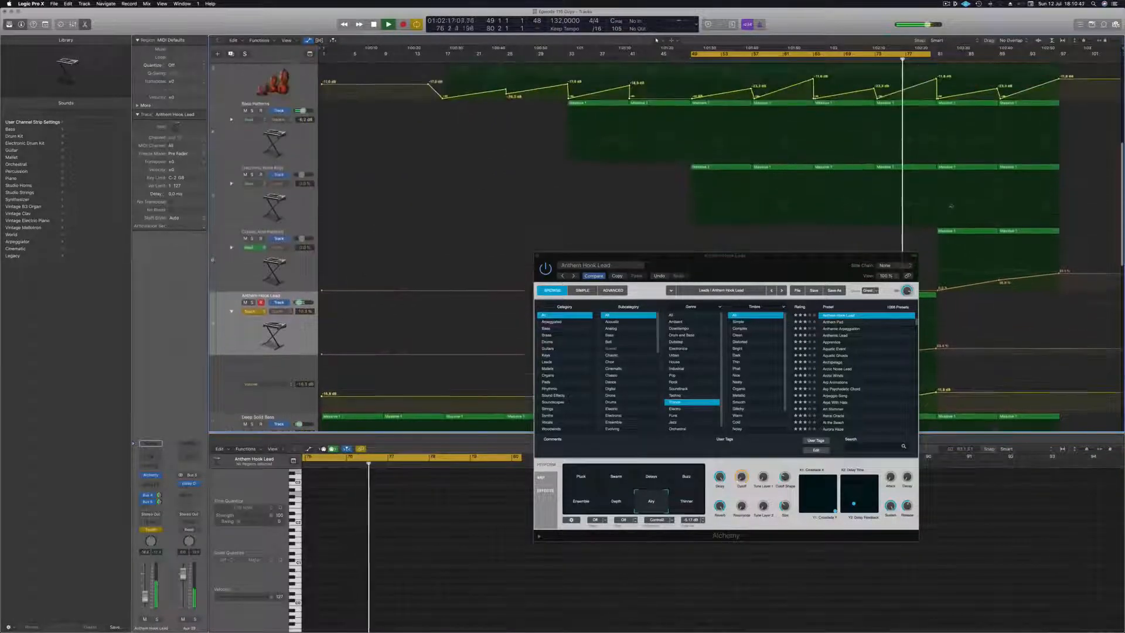
left_click(539, 257)
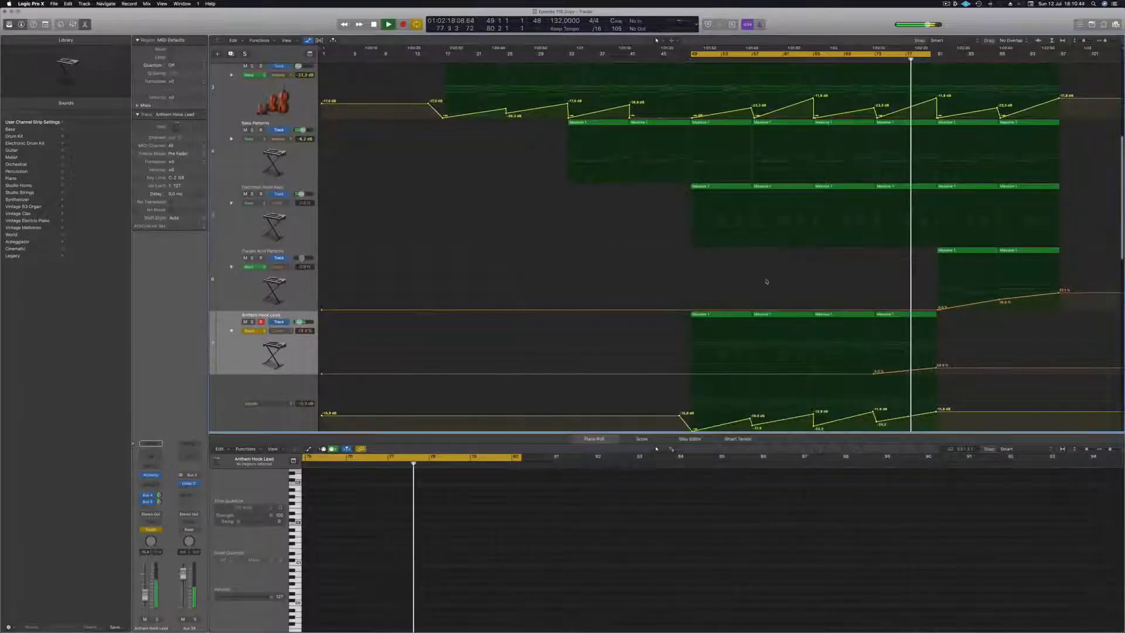
Step: Copy the last two Anthem Hook Lead regions with their automation to bar 81, and extend the cycle range to bar 97
left_click(908, 314)
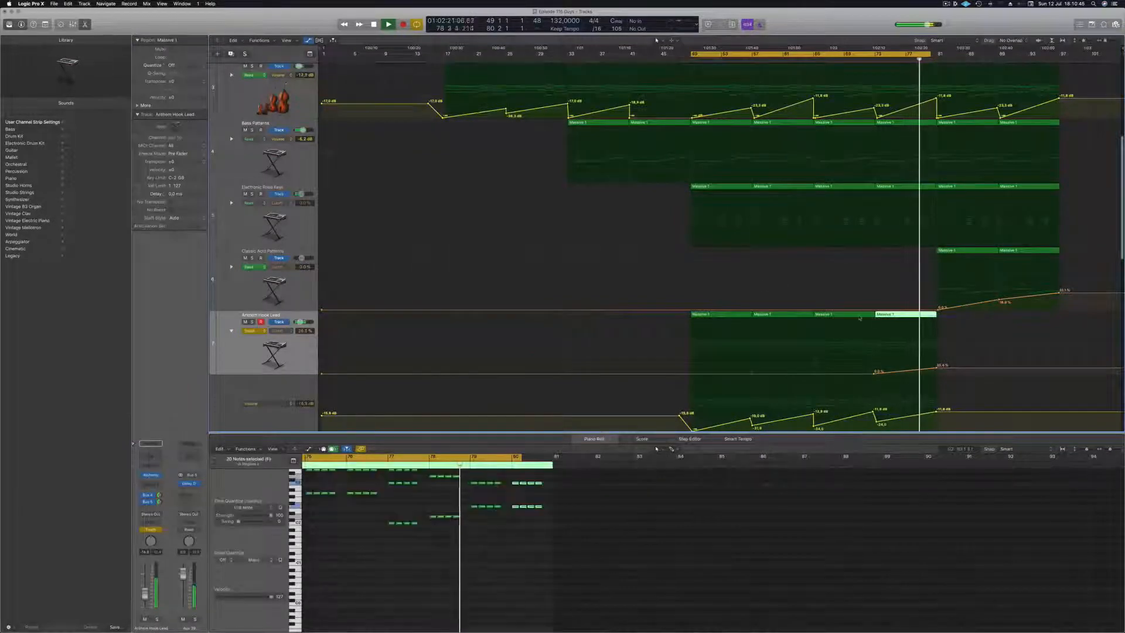
left_click(853, 316, "shift")
left_click_drag(852, 315, 971, 322)
left_click_drag(970, 324, 970, 324)
scroll(921, 315, "down", 2)
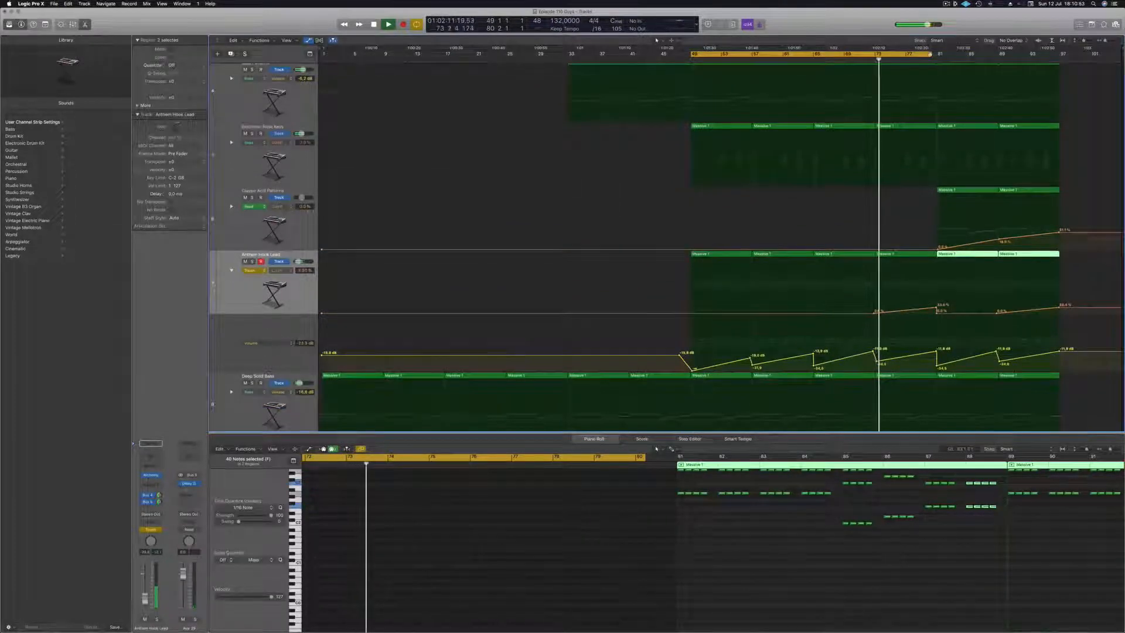
left_click_drag(930, 54, 1058, 57)
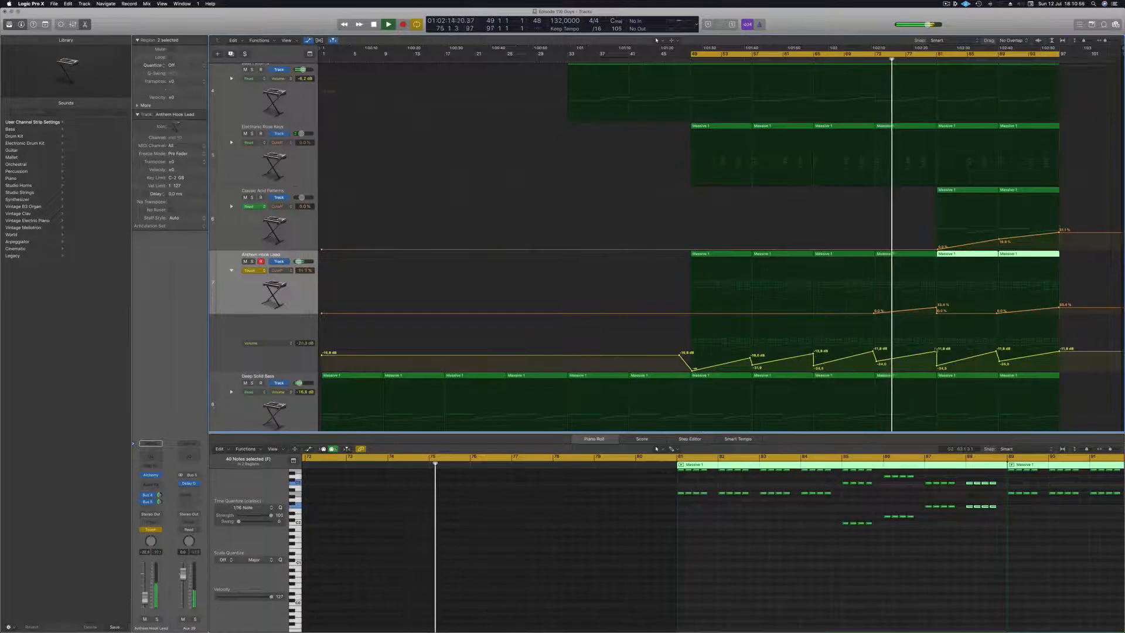
Step: Remove the Anthem Hook Lead's volume dip at bar 81 and lower the peak there for a continuous rise from bar 73 to bar 89
left_click(936, 366)
left_click_drag(937, 355, 936, 356)
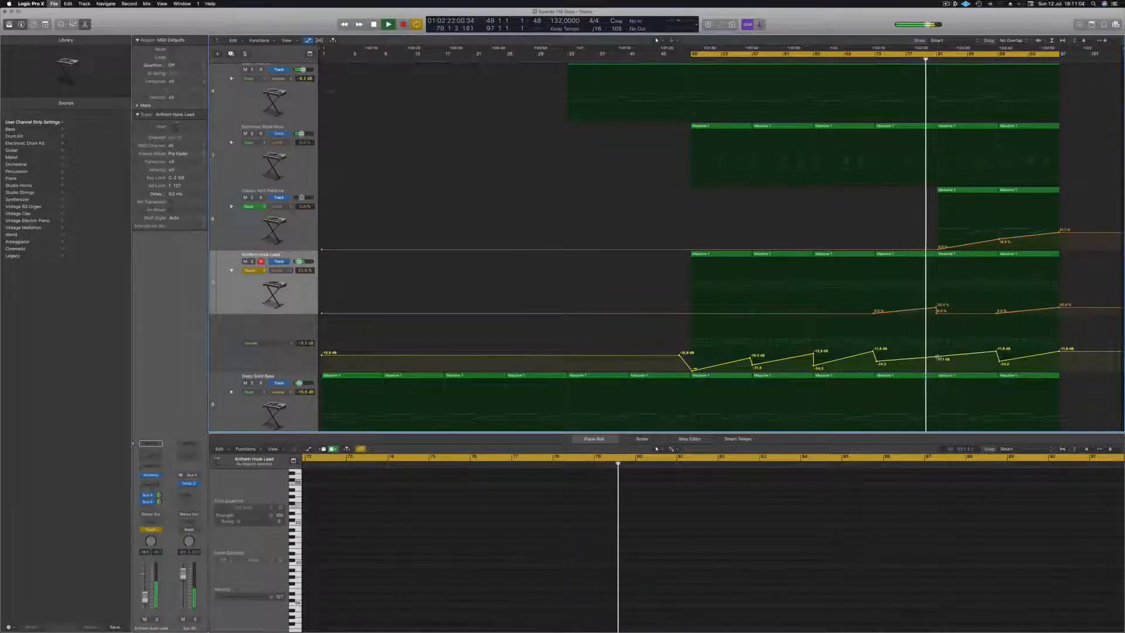
Step: Pull the Session Strings' volume automation peak at bar 81 down to silence, flattening the rise from bar 73
scroll(920, 230, "up", 3)
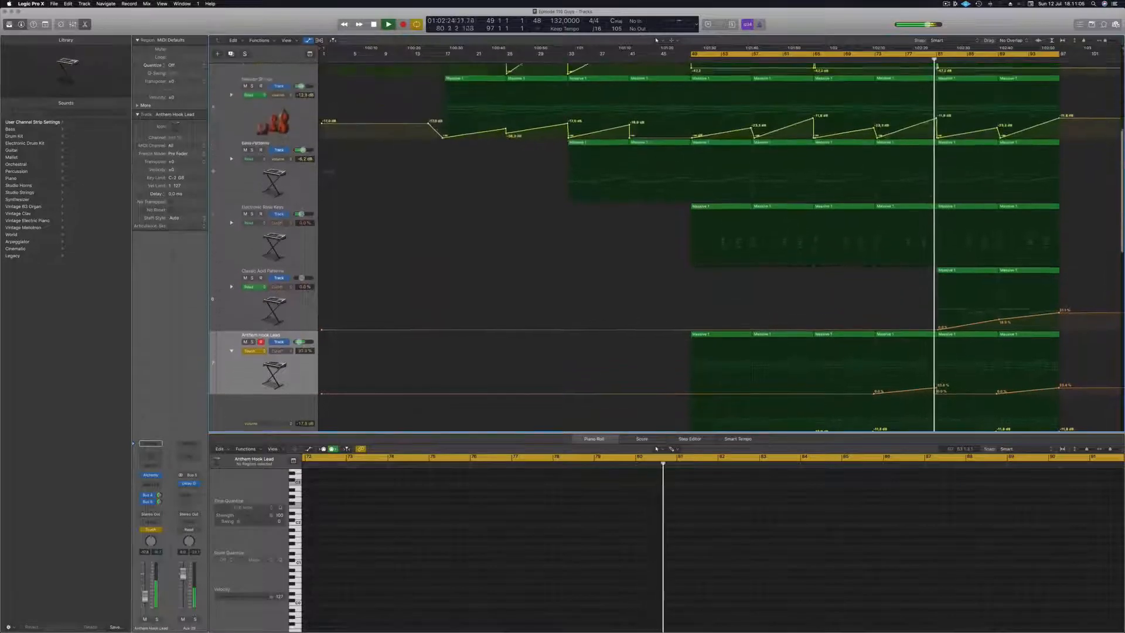
scroll(843, 149, "up", 5)
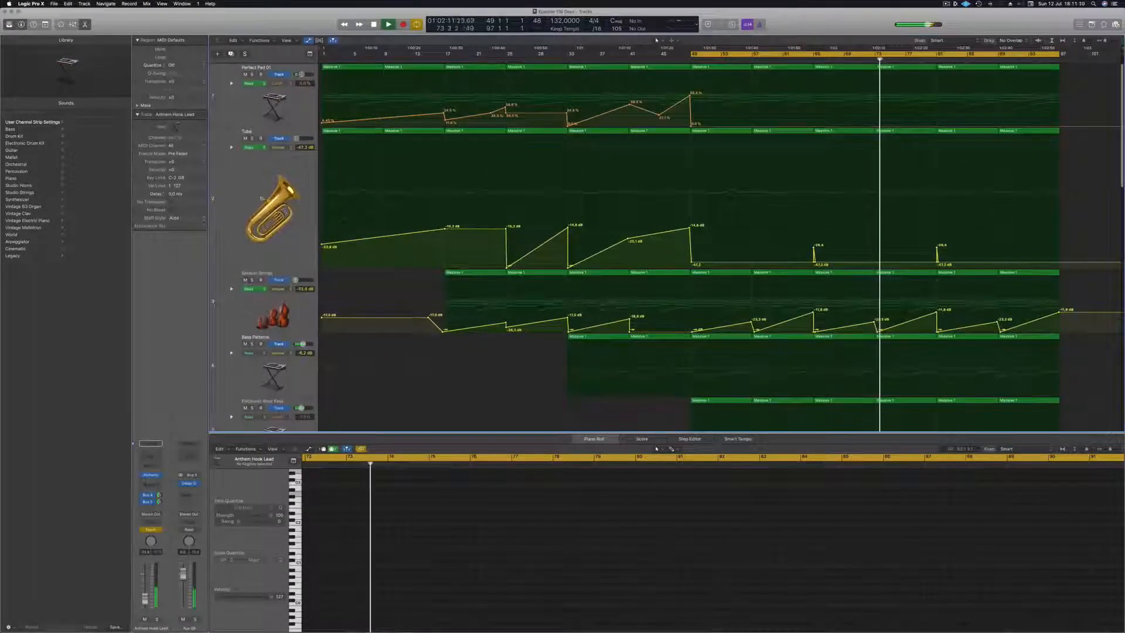
left_click(302, 315)
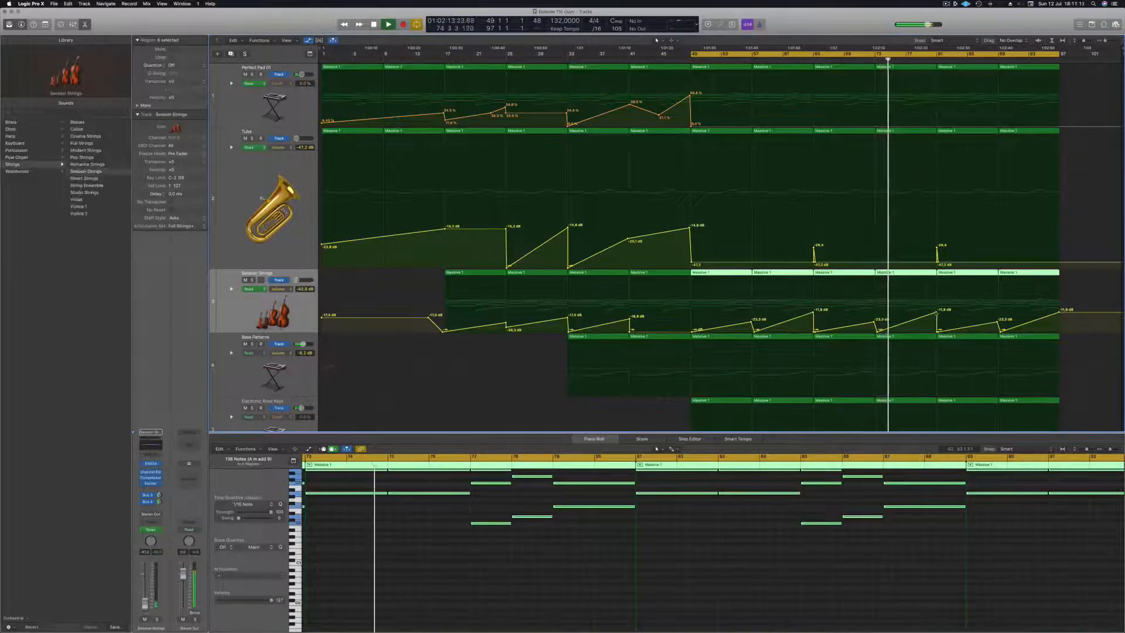
left_click_drag(937, 312, 937, 333)
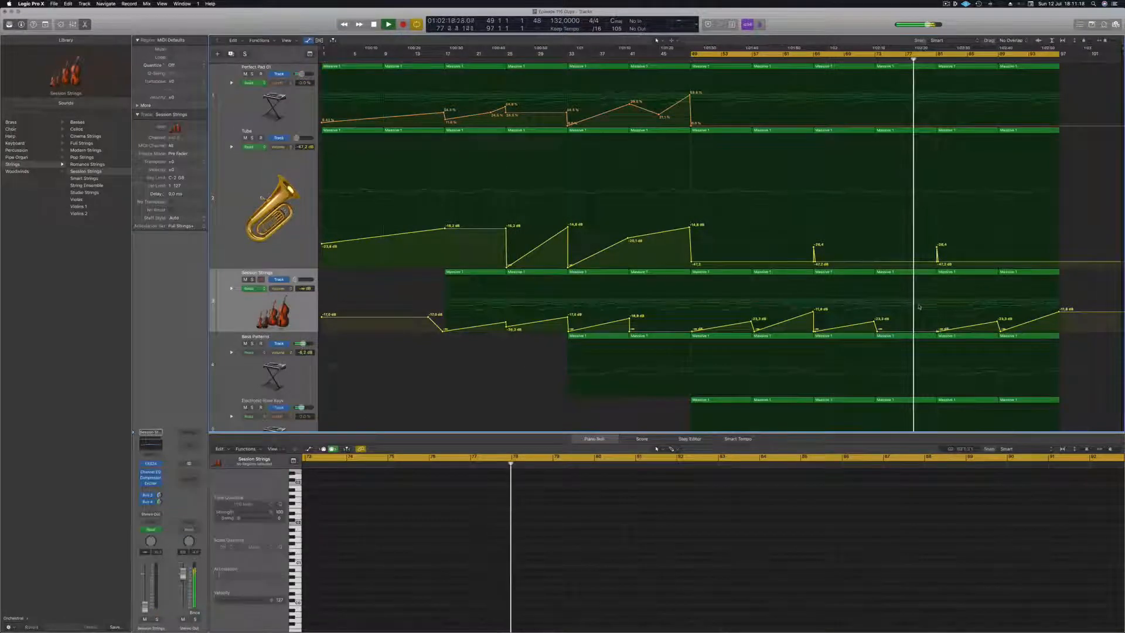
Step: Reshape the Tuba's volume automation into a gradual rise from a low level at bar 65 to a high peak at bar 81
scroll(919, 307, "down", 3)
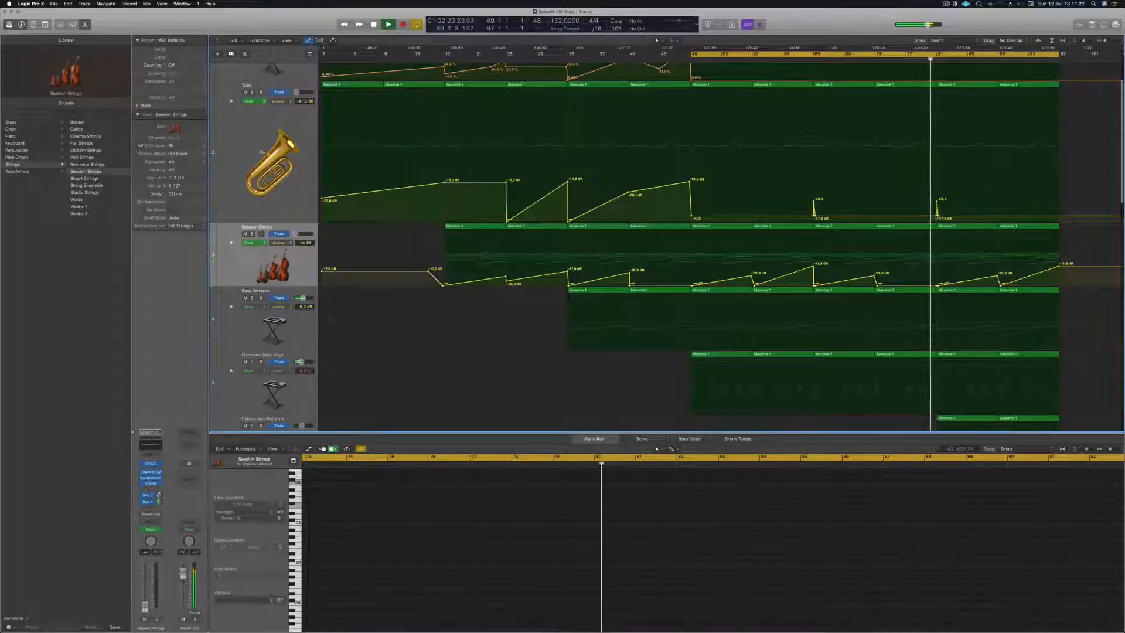
left_click(936, 217)
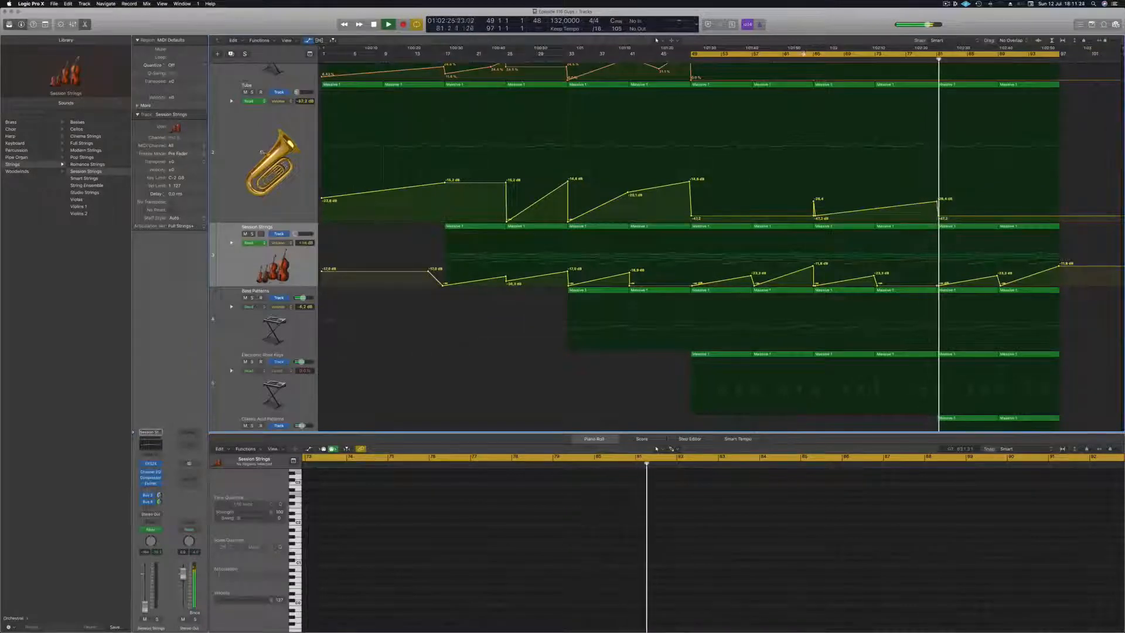
left_click(807, 59)
left_click(815, 216)
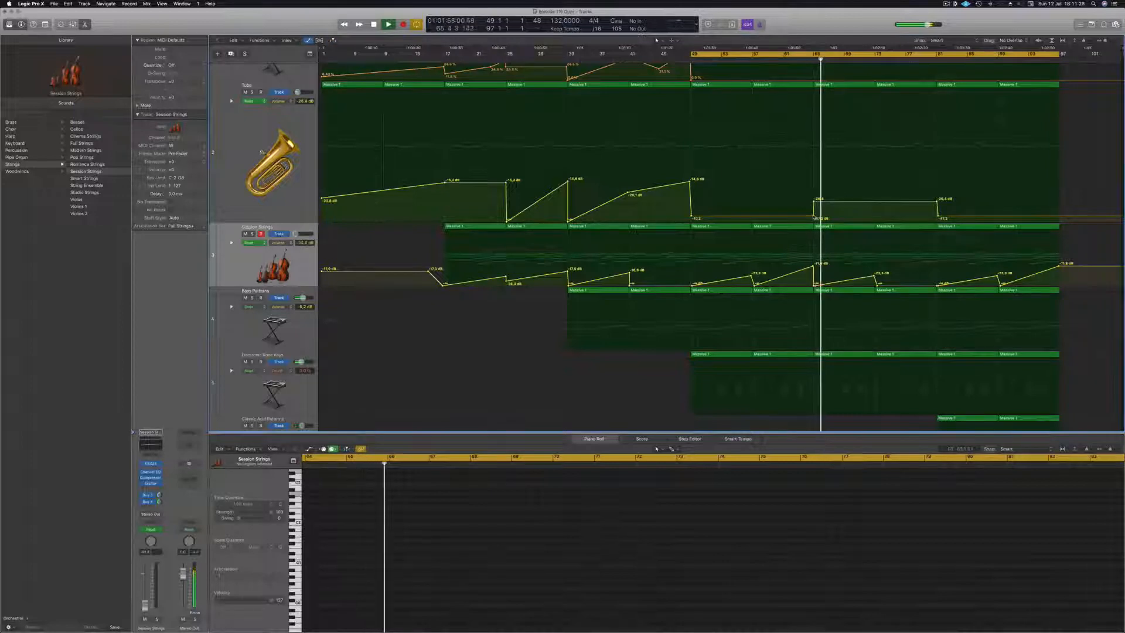
left_click_drag(814, 216, 814, 216)
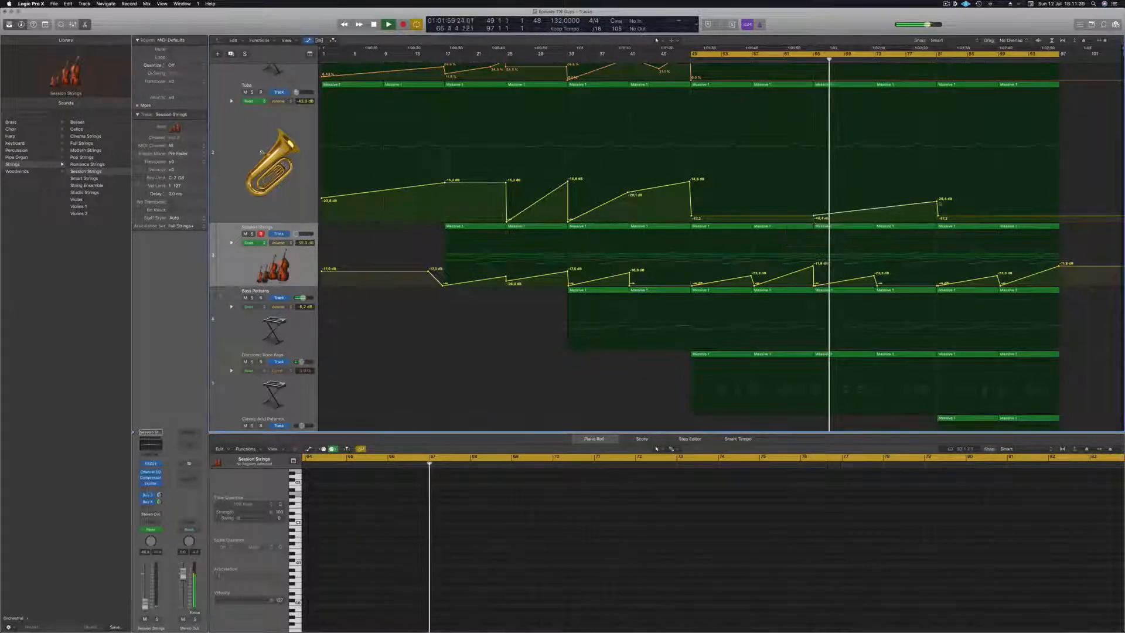
left_click_drag(936, 202, 936, 176)
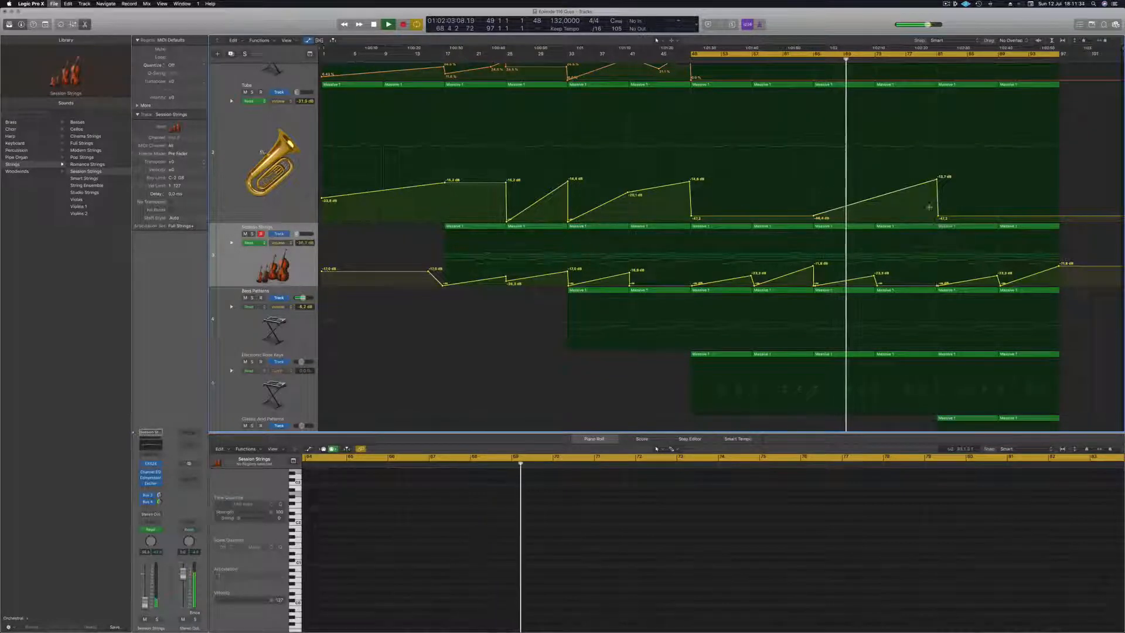
Step: Shrink the track heights until the arrangement down to the Big Room track fits, and hide the automation on the tracks
key("super+Up")
key("super+Up")
scroll(787, 206, "up", 1)
key("super+Up")
key("super+Up")
key("super+Up")
key("super+Up")
key("super+Up")
key("super+Up")
key("super+Up")
key("super+Up")
key("super+Up")
key("super+Up")
key("super+Up")
key("super+Up")
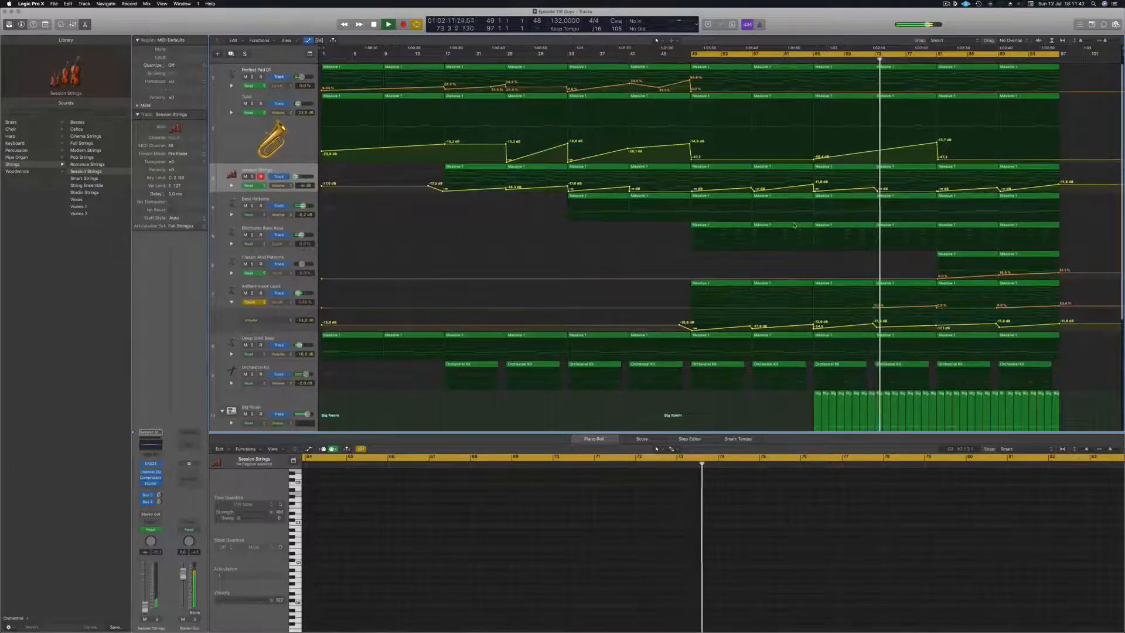
key("super+Up")
key("super+Up")
key("super+Up")
key("super+Up")
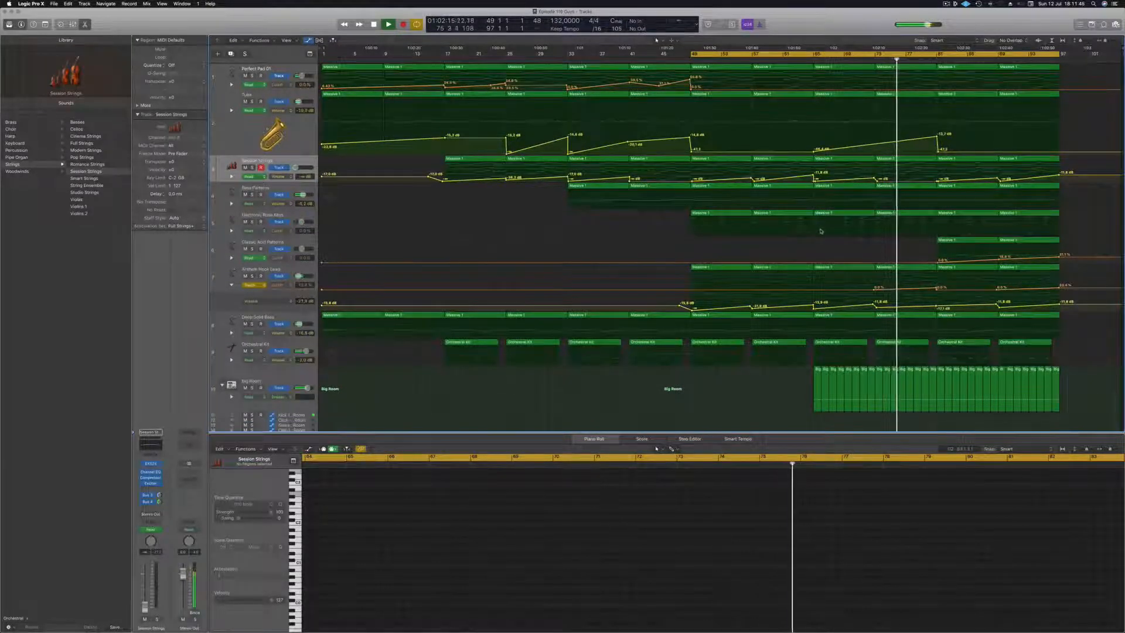
key("a")
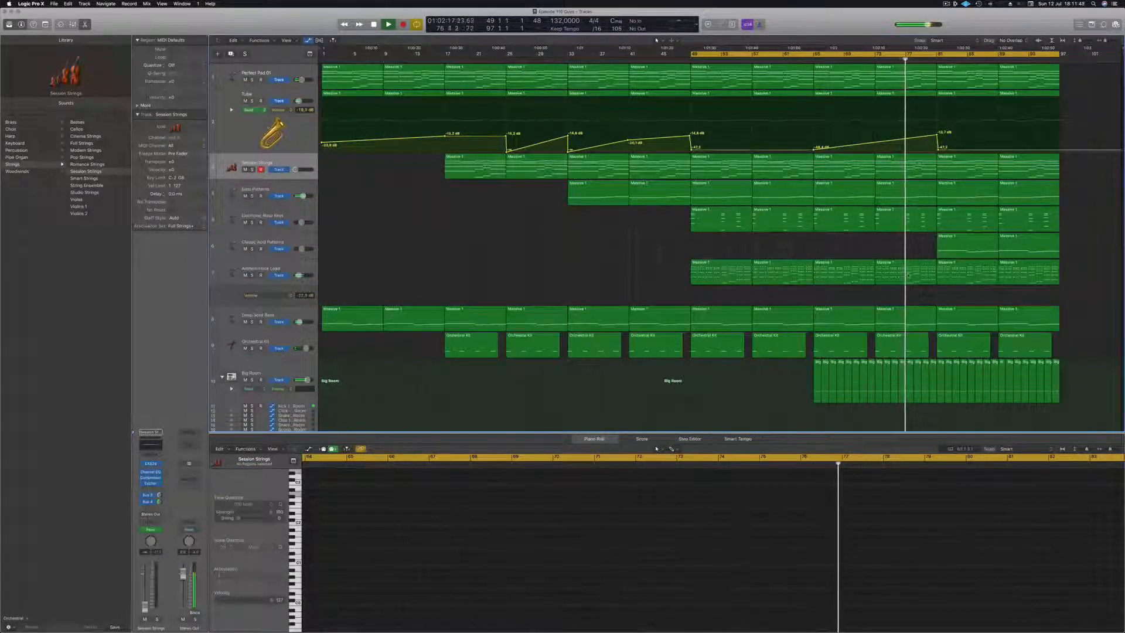
Step: Show the Anthem Hook Lead's automation and reshape its cutoff curve into a gradual rise from bar 81 through bar 89 to bar 97
left_click(908, 275)
left_click(298, 273)
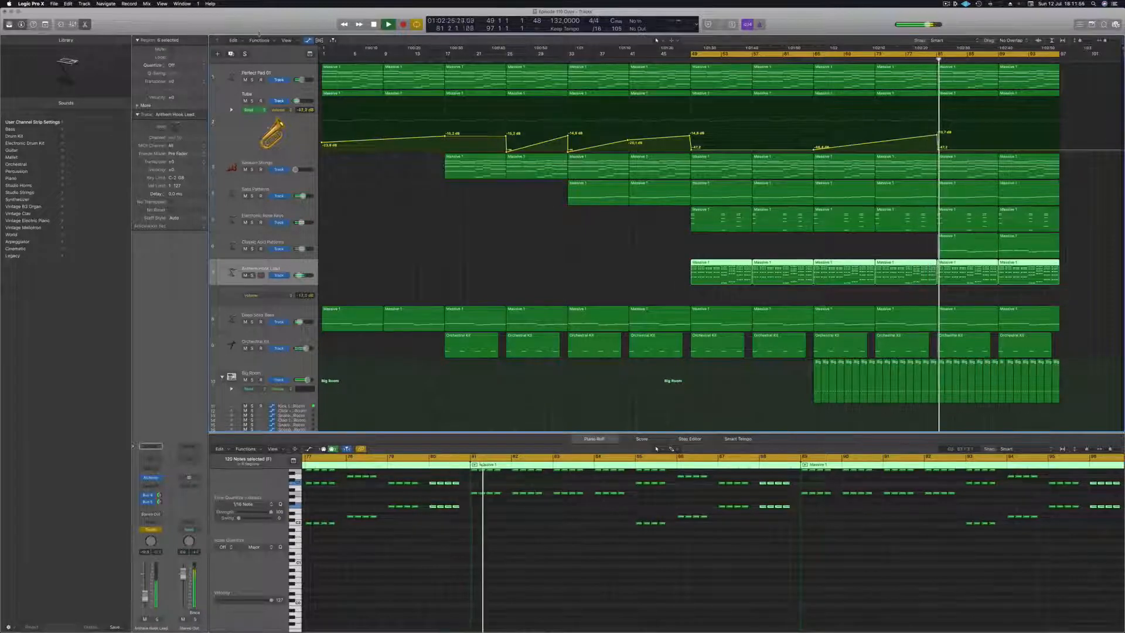
left_click(45, 24)
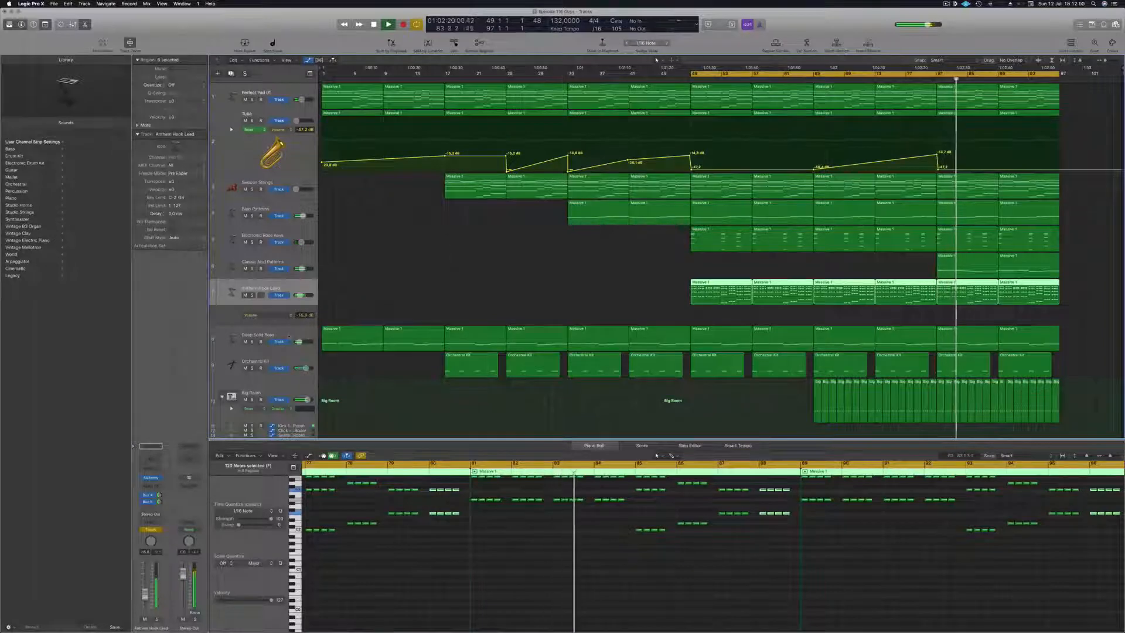
left_click_drag(281, 305, 280, 323)
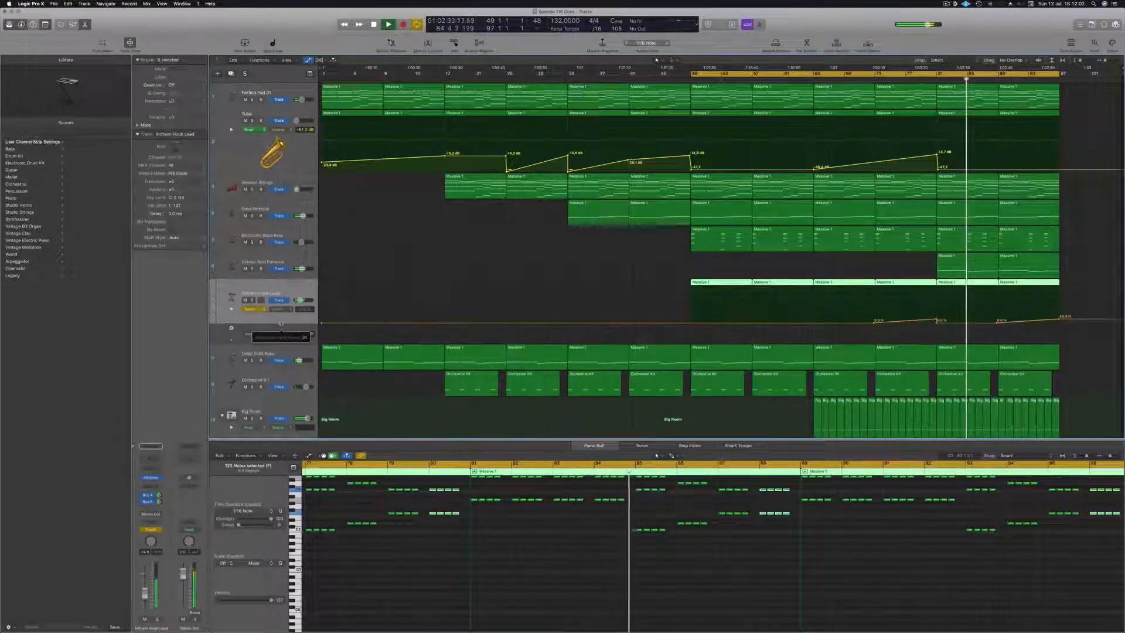
left_click(996, 318)
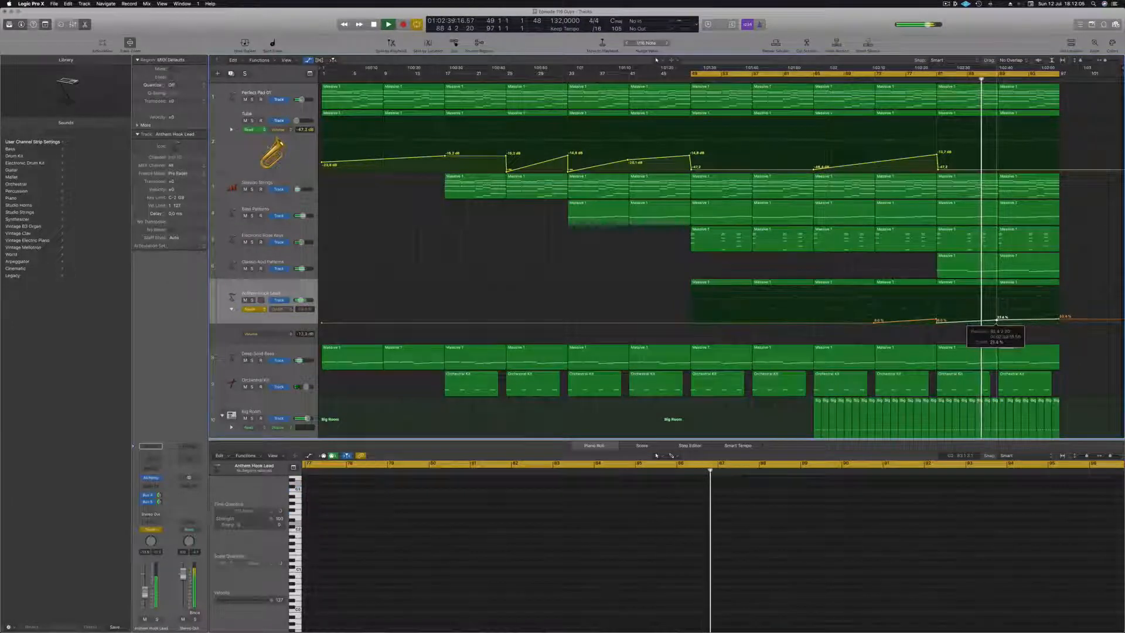
left_click_drag(998, 322, 997, 322)
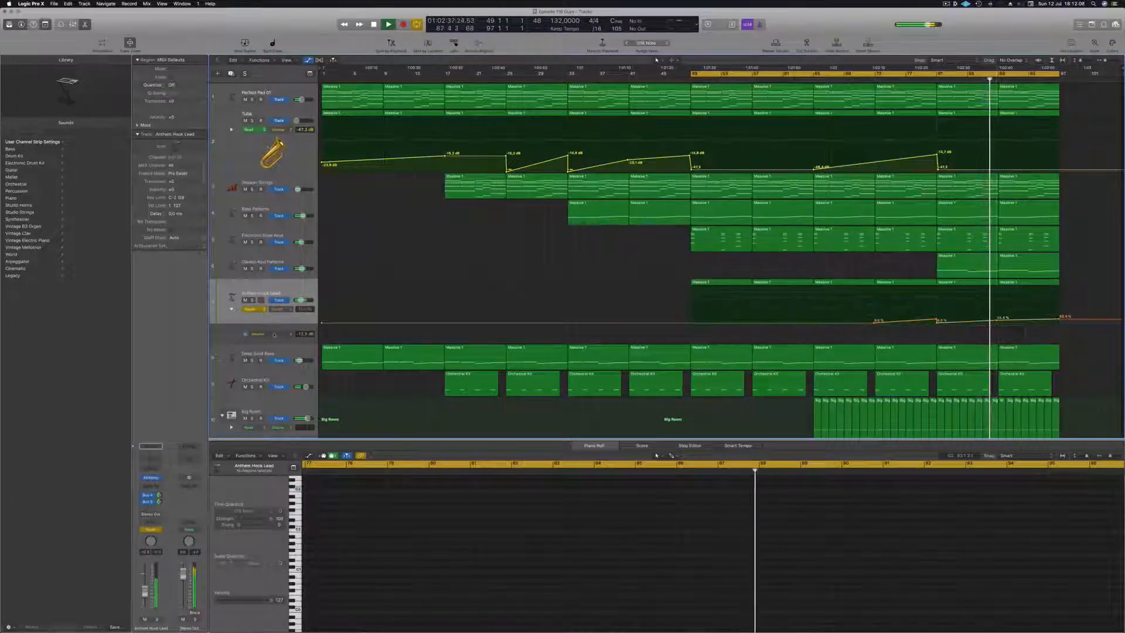
Step: Reveal the Anthem Hook Lead's volume lane, remove the dip at bar 89 and lower the peak at bar 97 to flatten the curve
left_click(233, 327)
left_click(231, 309)
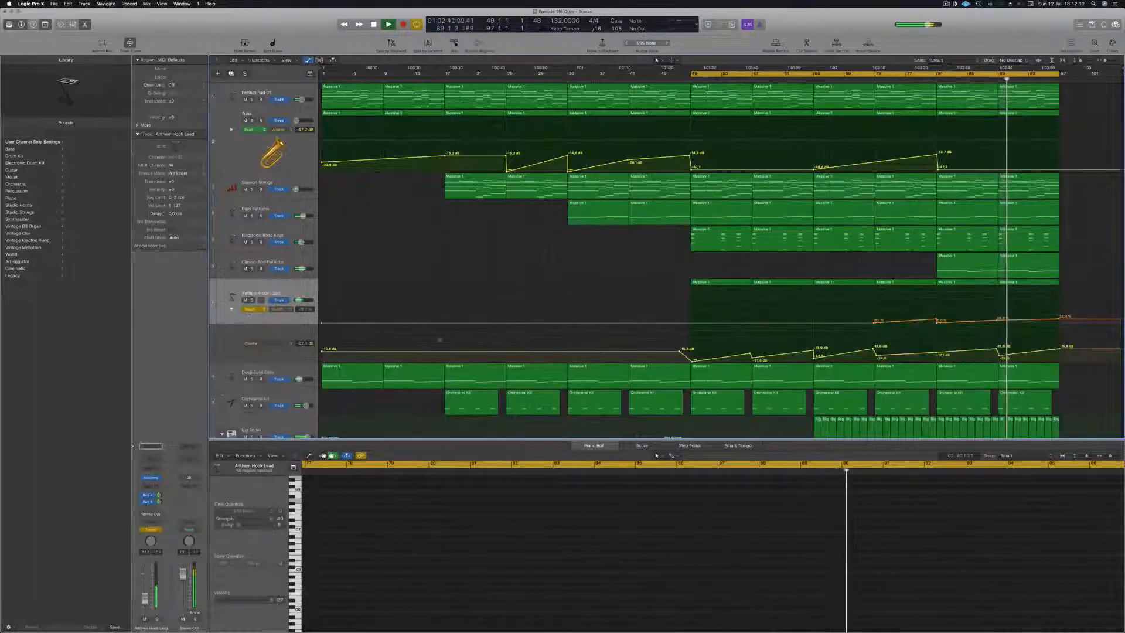
left_click(930, 77)
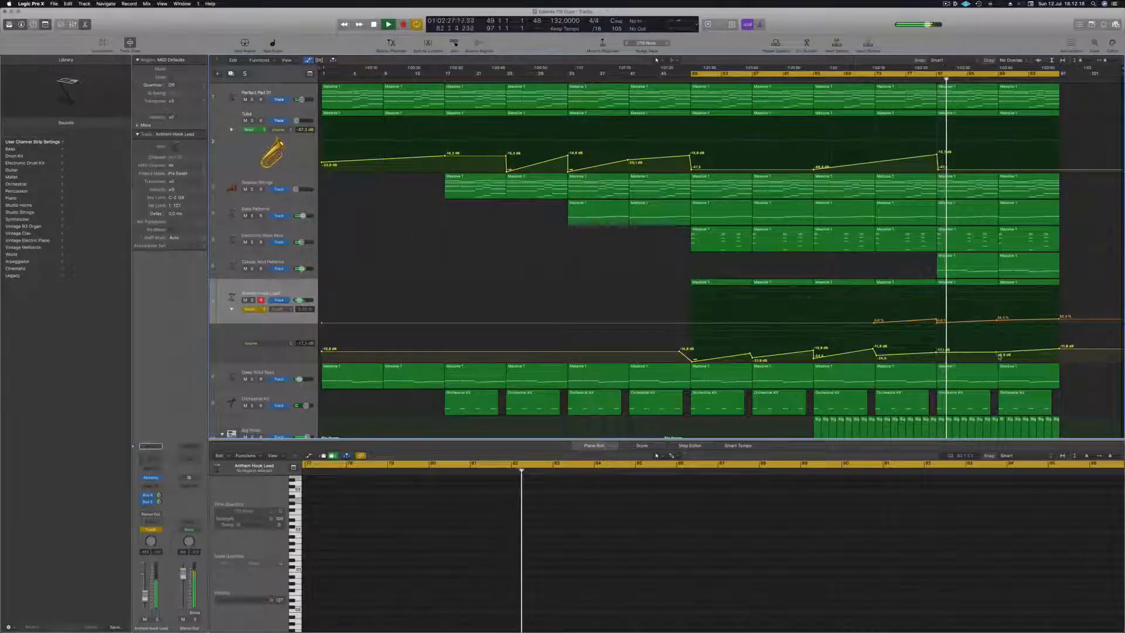
left_click_drag(1059, 349, 1060, 354)
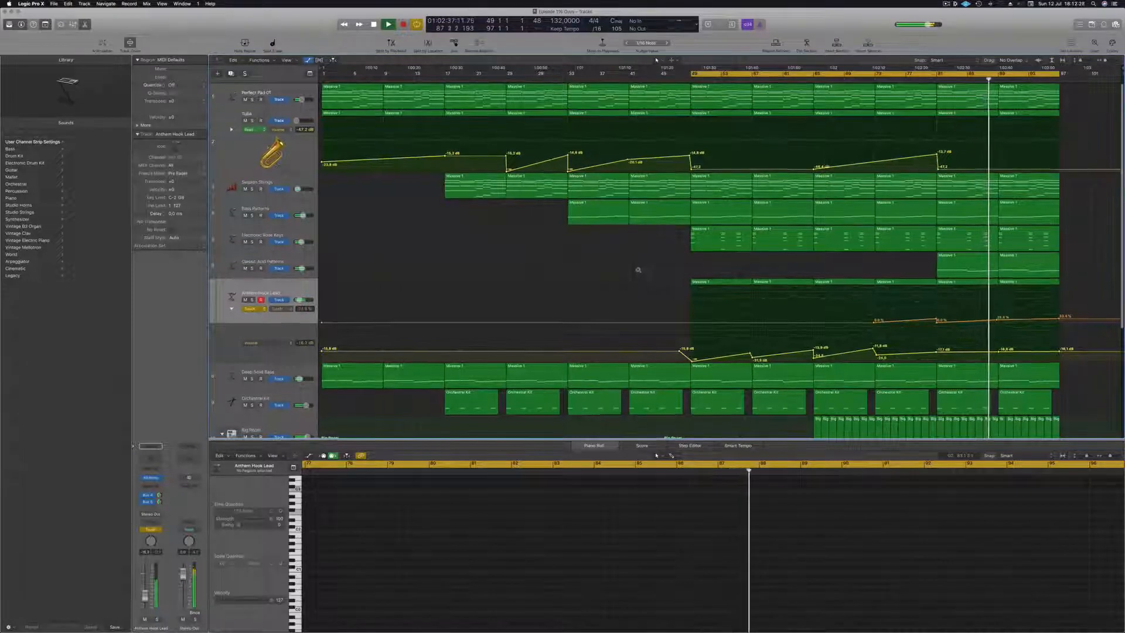
Step: Raise the Anthem Hook Lead's cutoff automation point at bar 97 for a stronger rise from bar 89
scroll(638, 270, "down", 1)
scroll(637, 252, "down", 1)
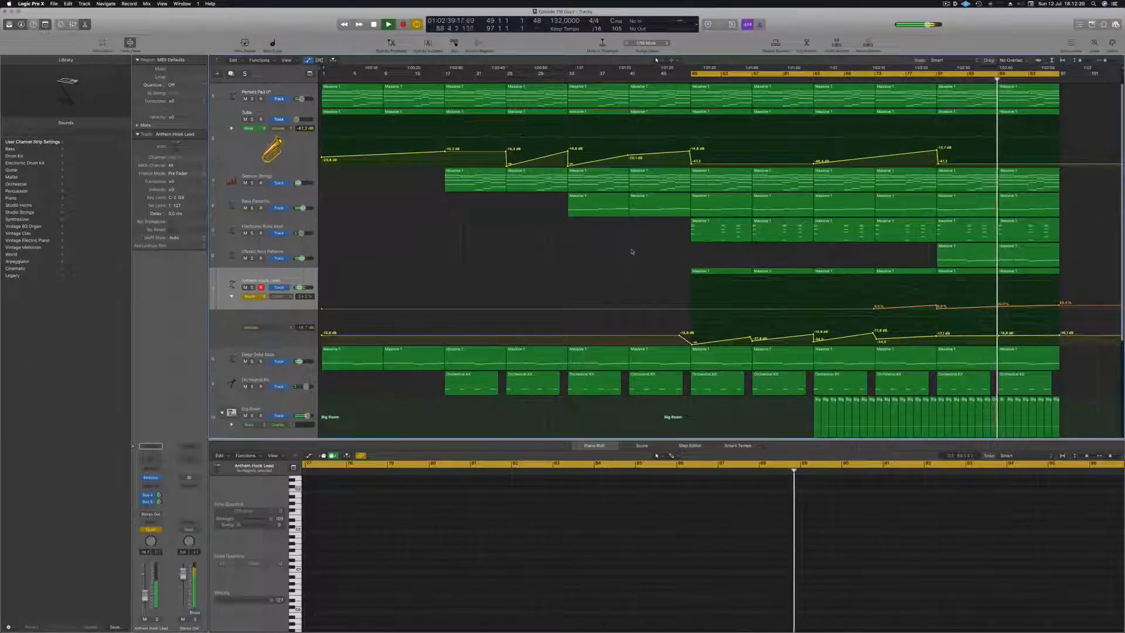
left_click_drag(1061, 305, 1059, 301)
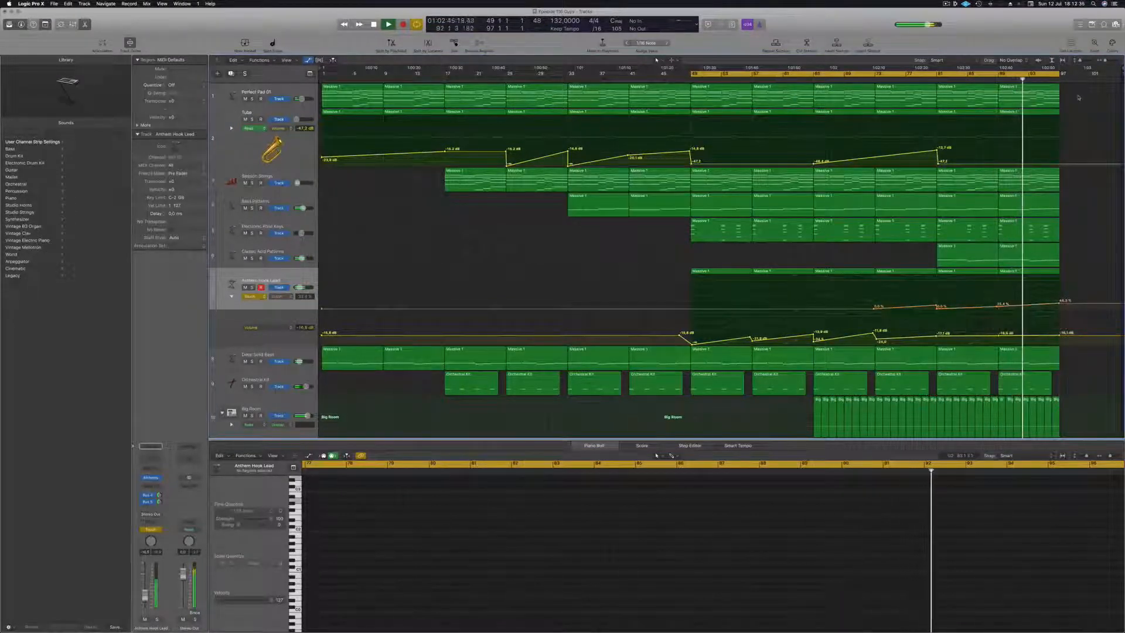
Step: Extend the cycle range to span bar 1 to bar 105, and play the arrangement from the beginning
left_click_drag(1059, 74, 1120, 74)
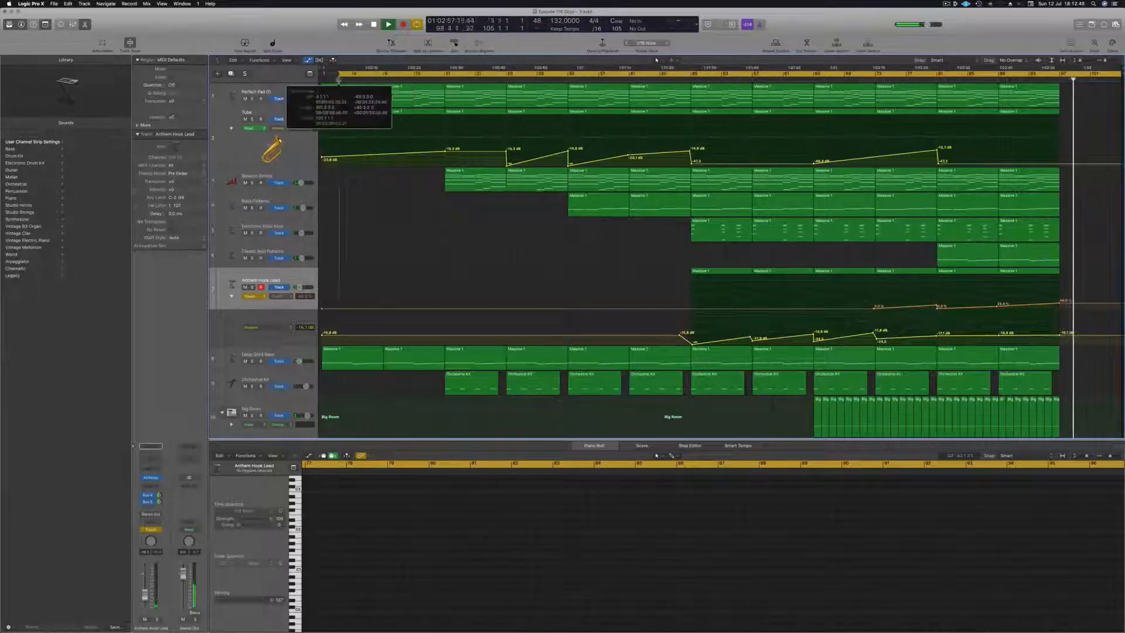
key("Return")
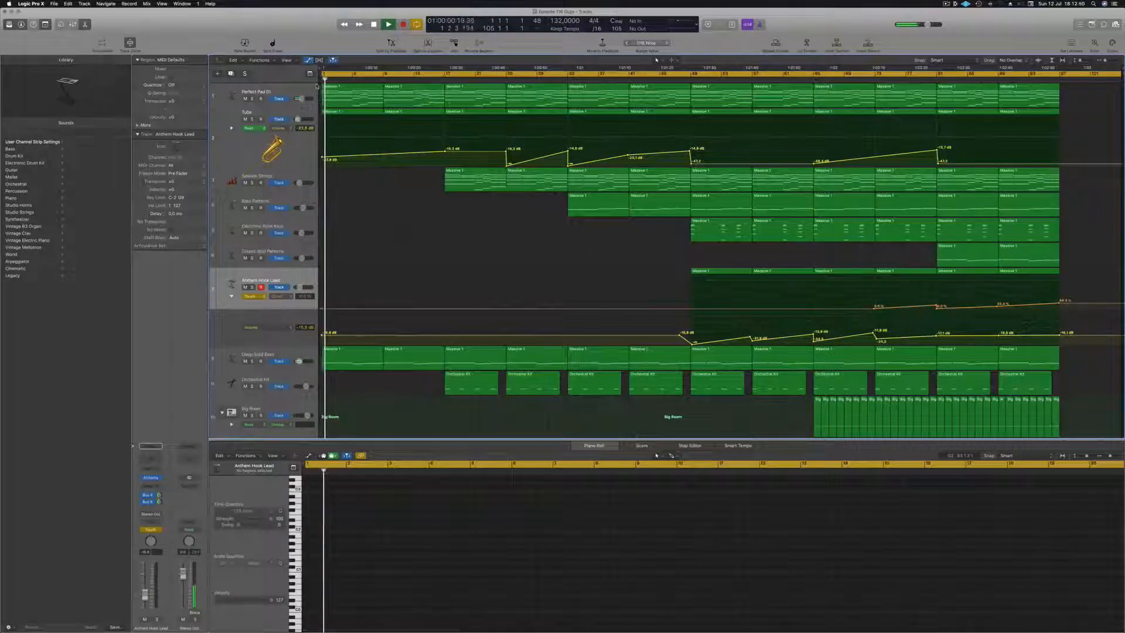